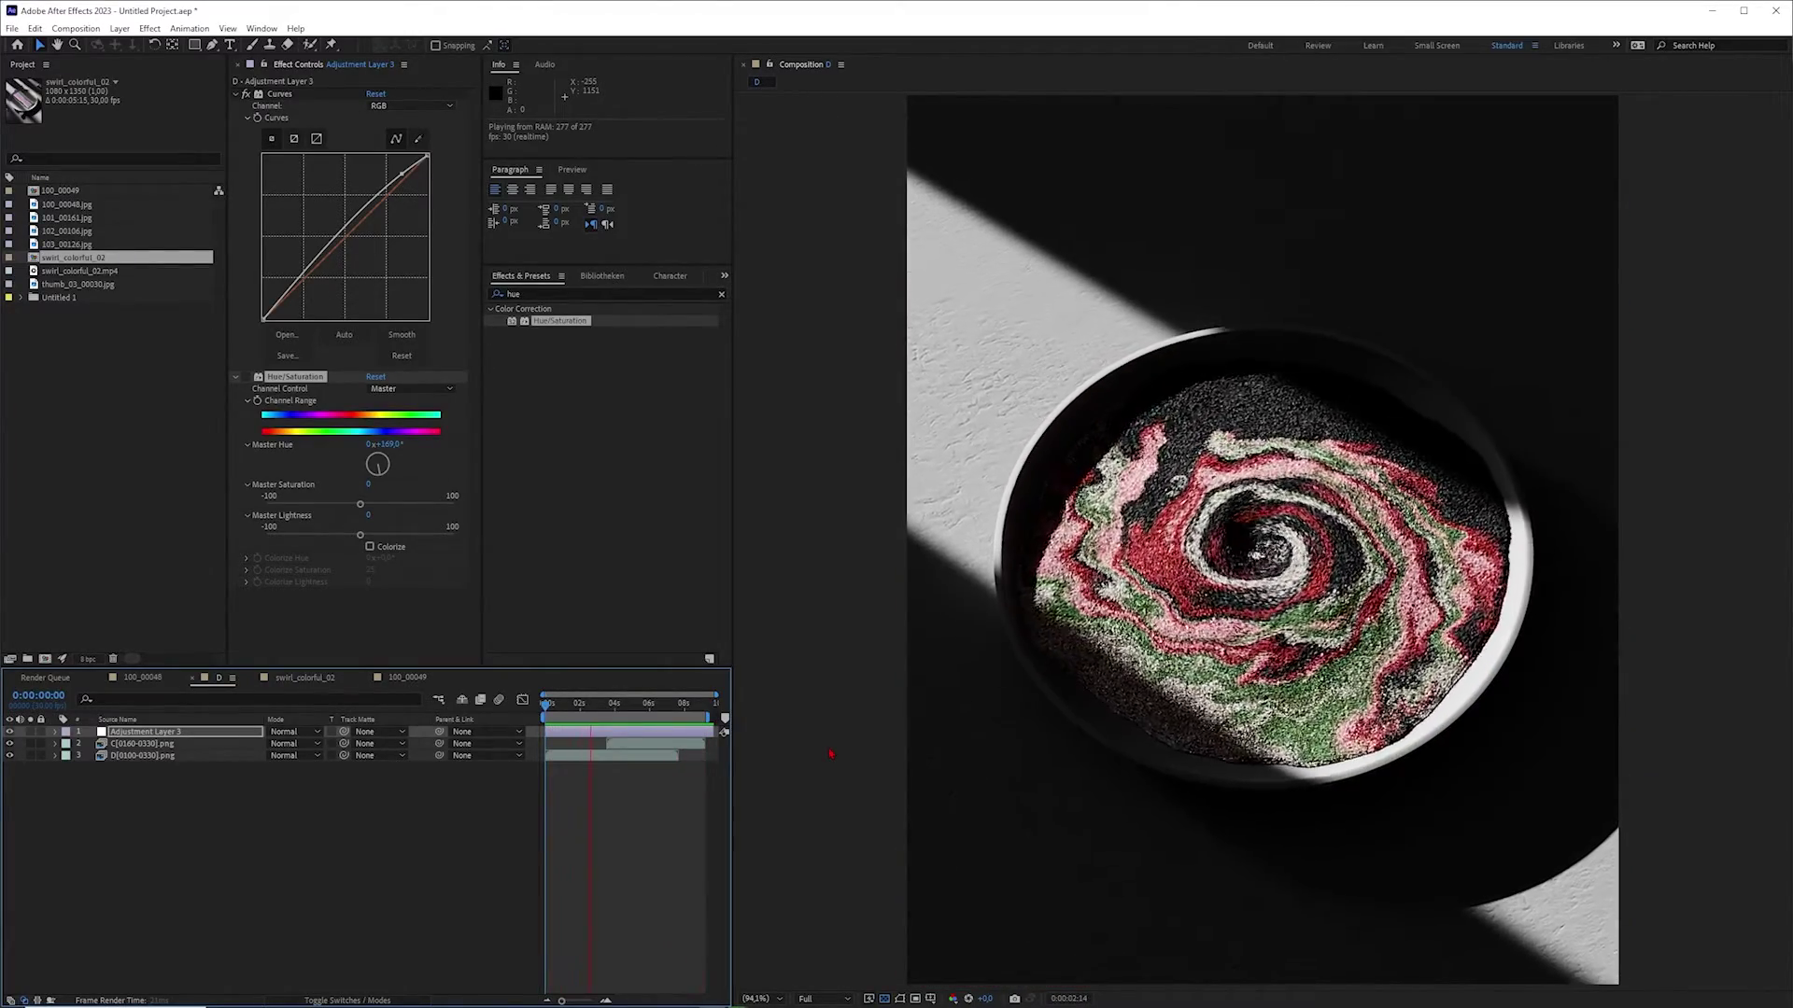
Step: Review the swirling particle animations by scrubbing and playing back the D and swirl_colorful_02 compositions
drag(558, 710, 631, 739)
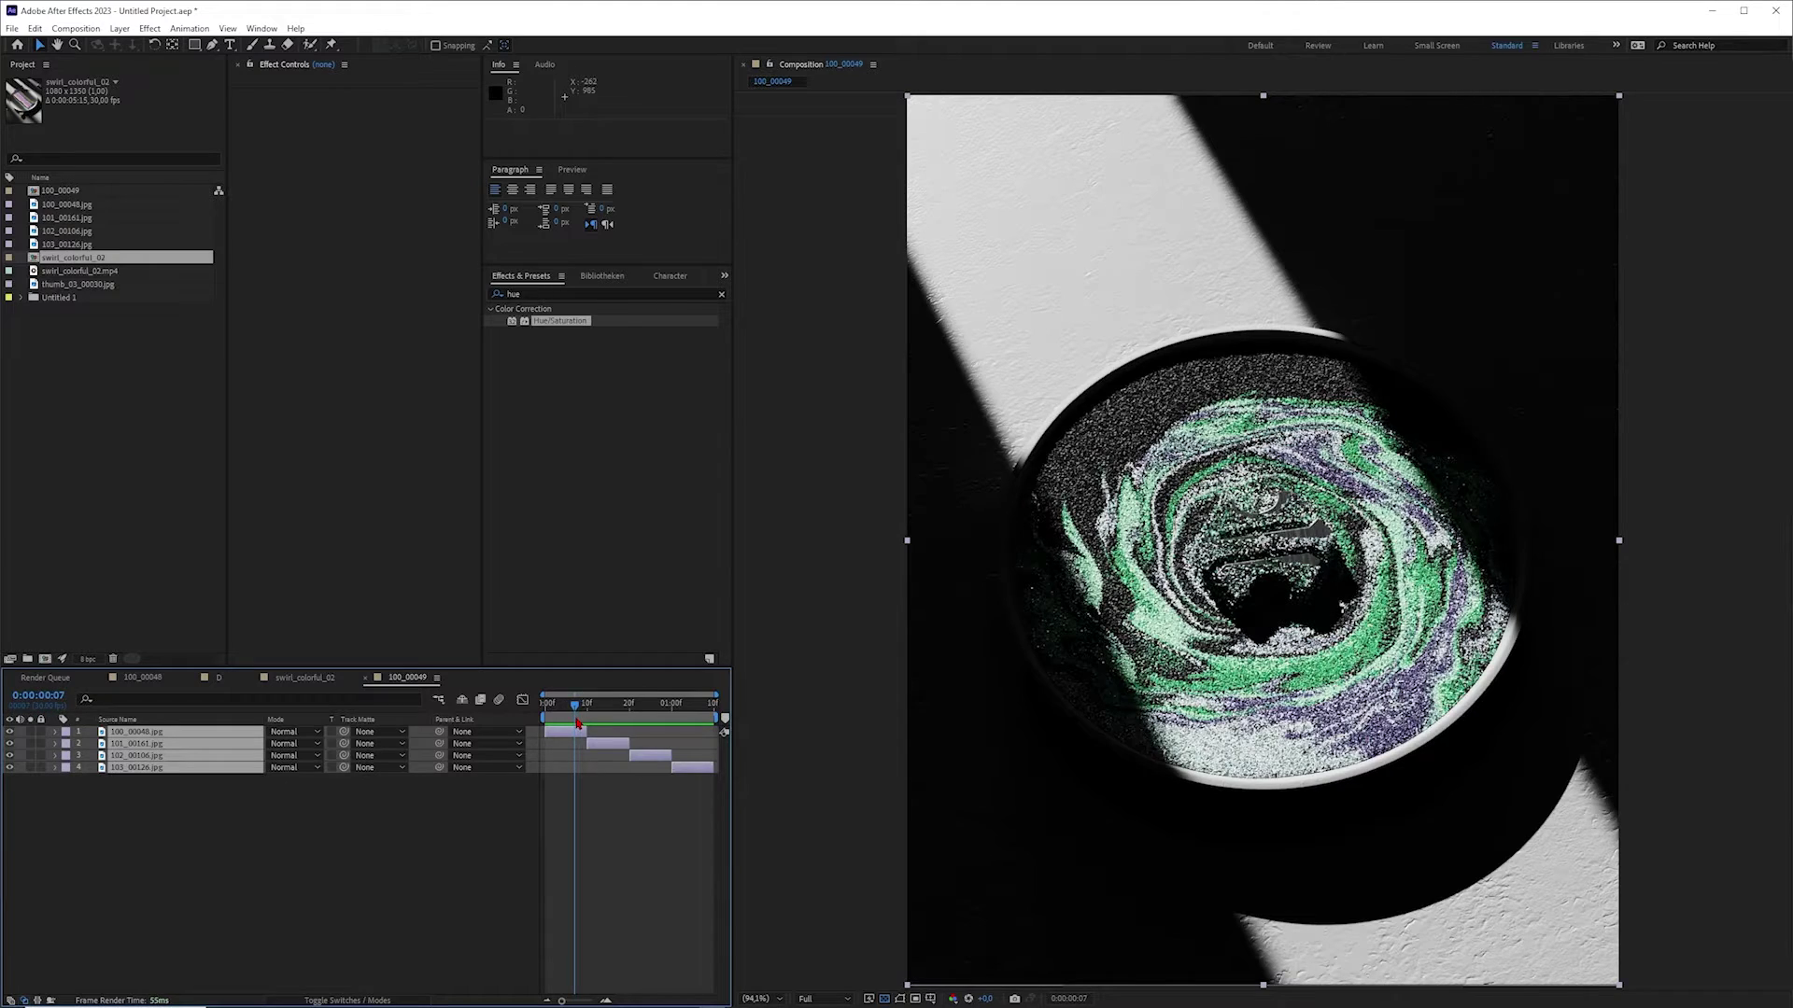
click(323, 681)
key(space)
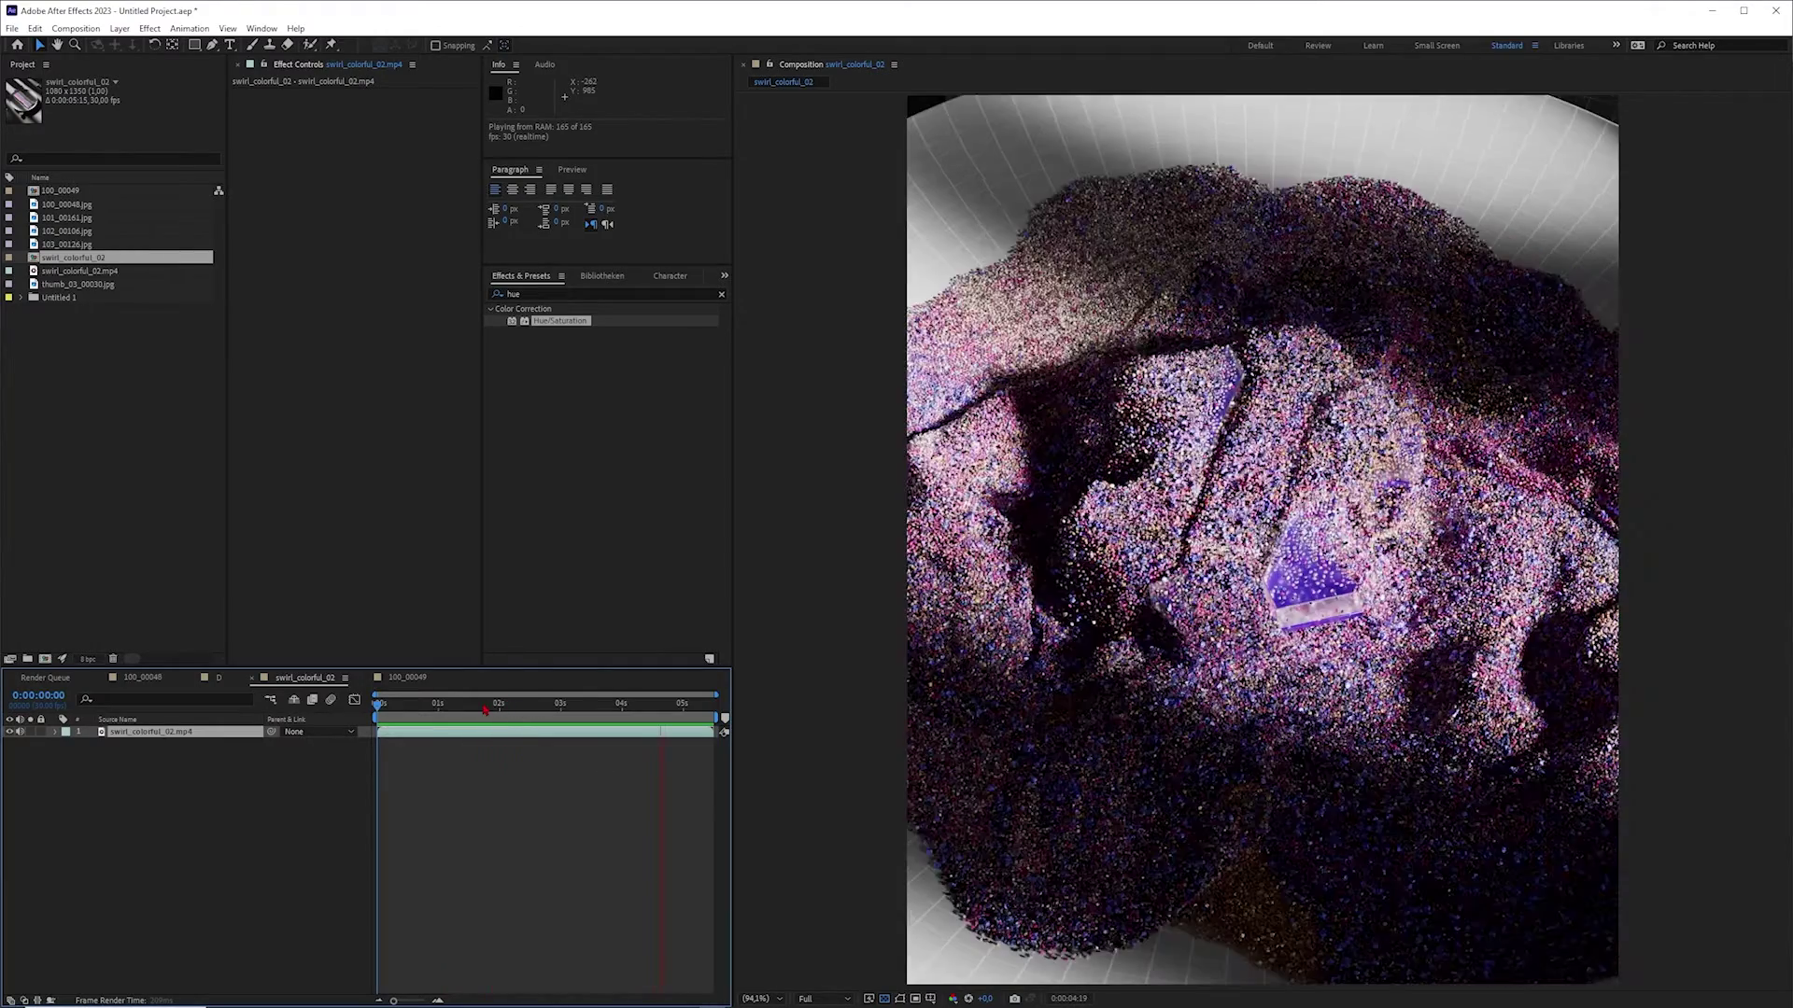
drag(484, 712, 421, 749)
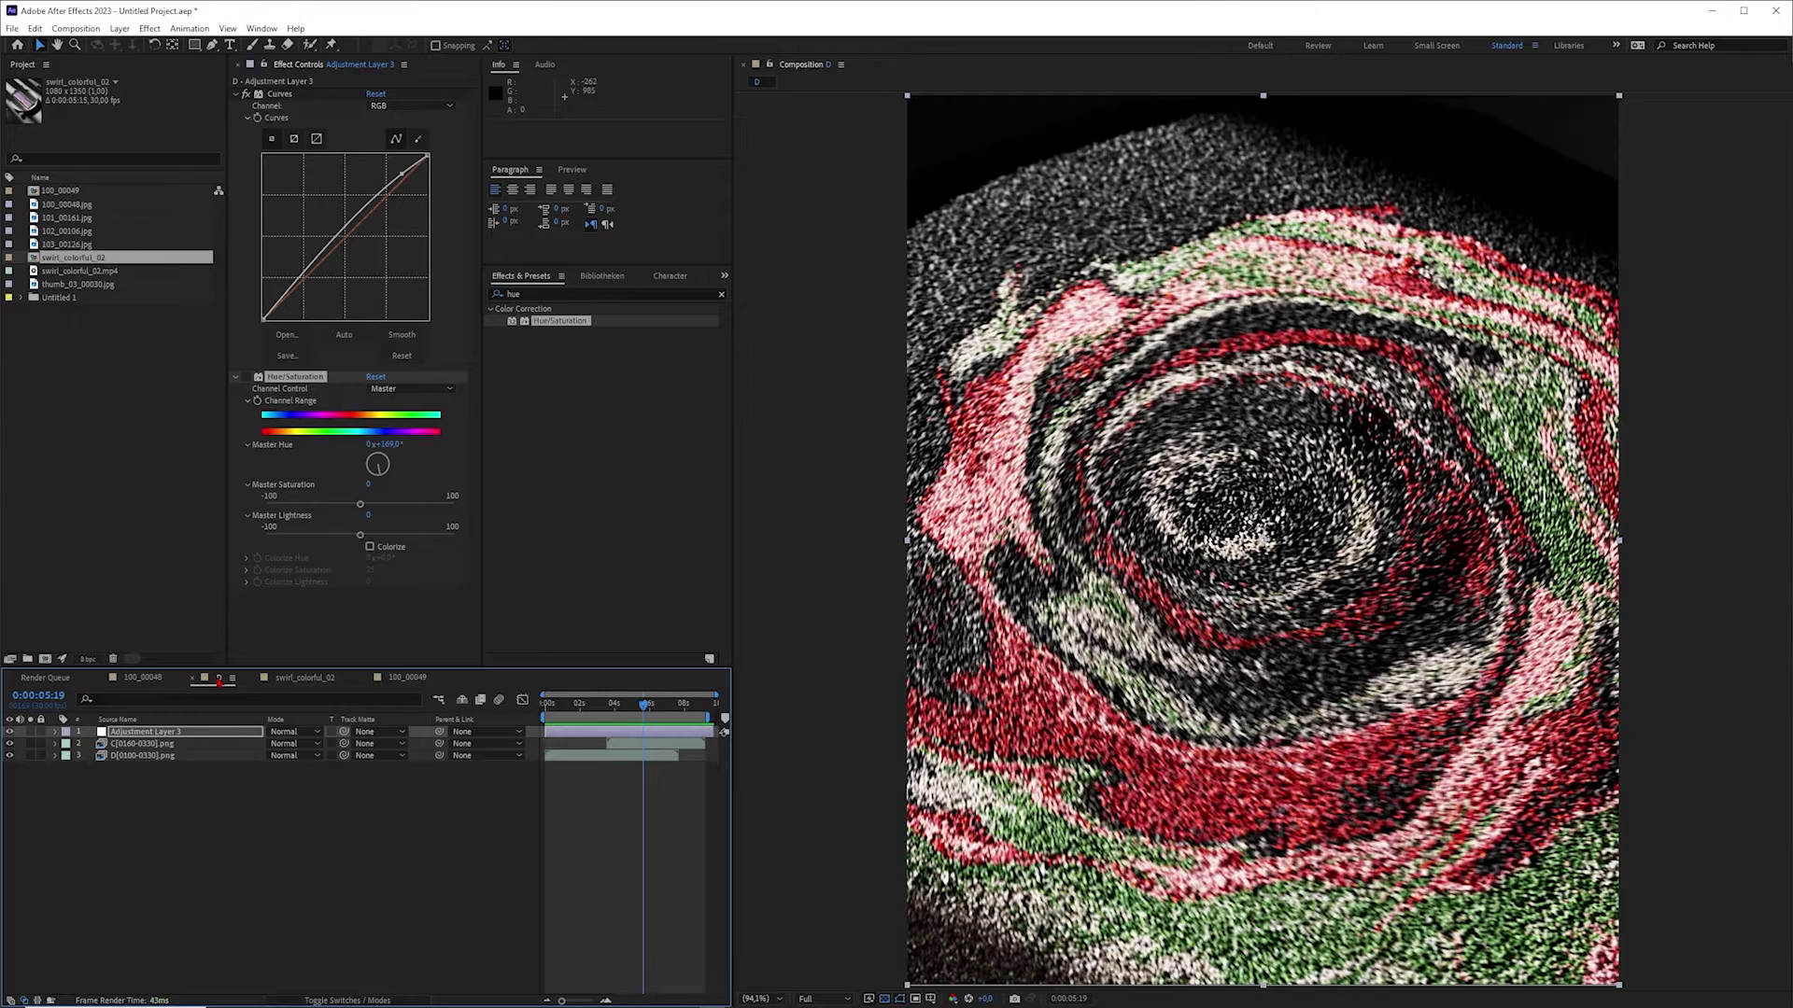
click(626, 712)
drag(641, 711, 590, 725)
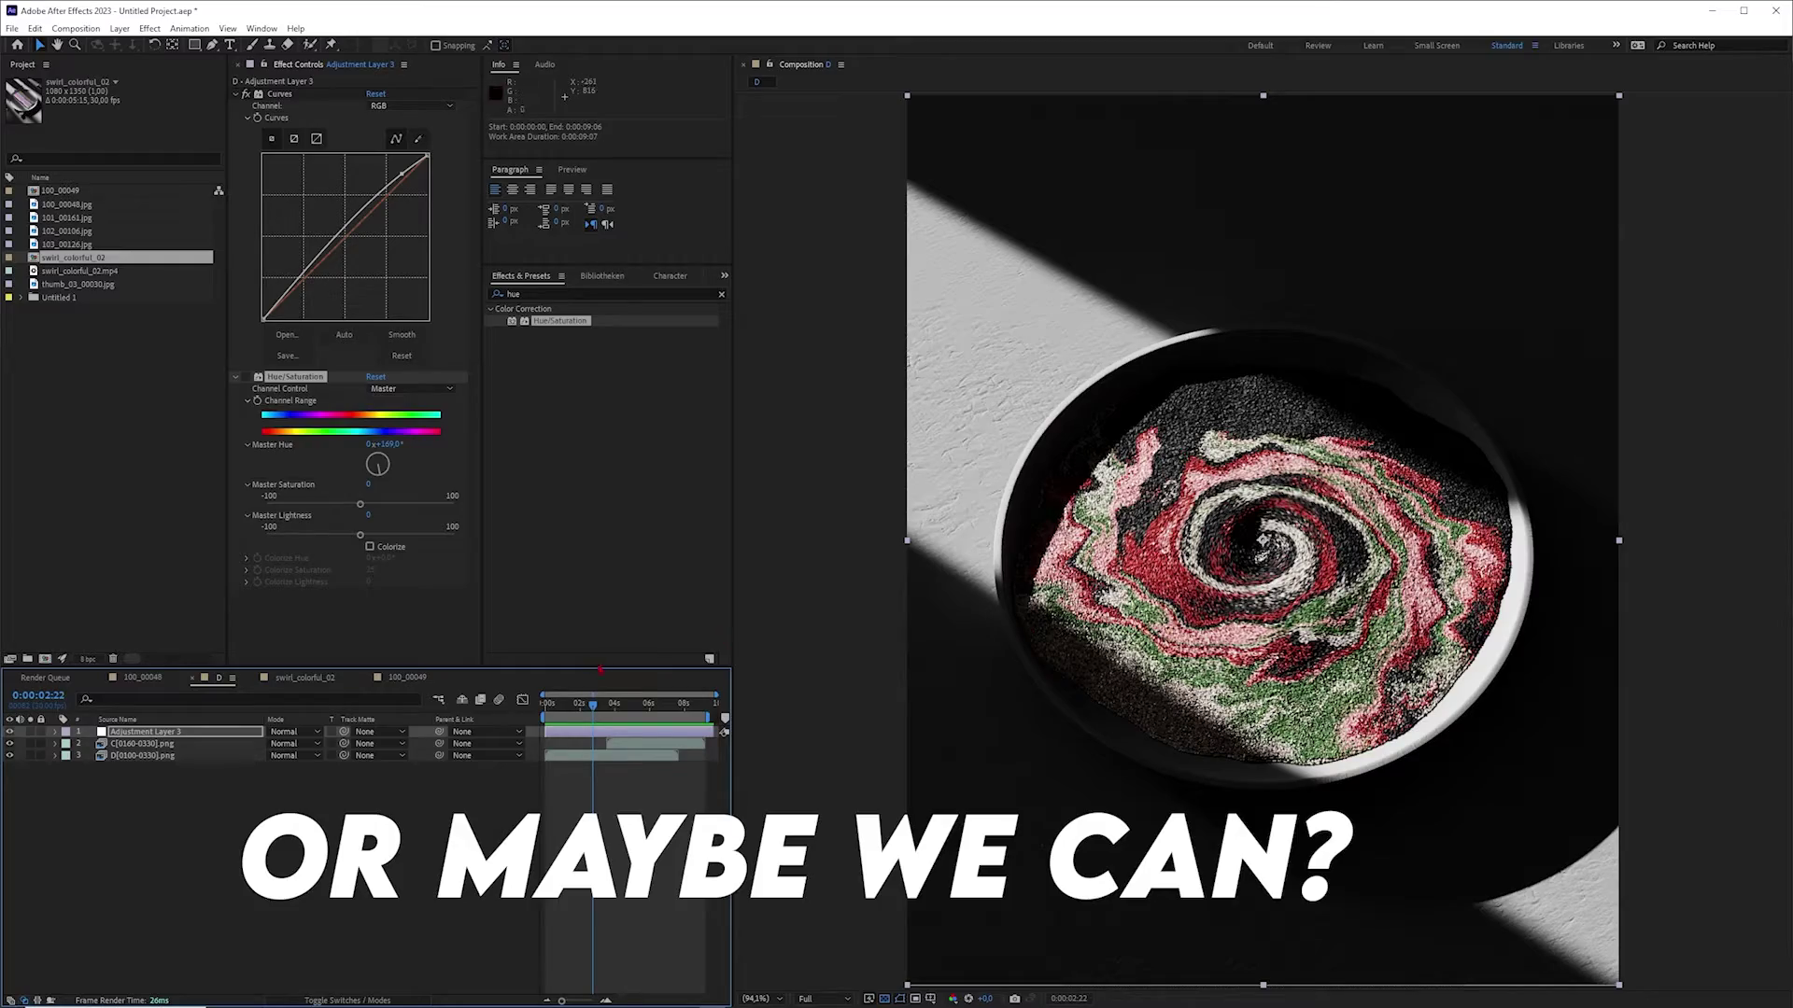
click(600, 715)
key(space)
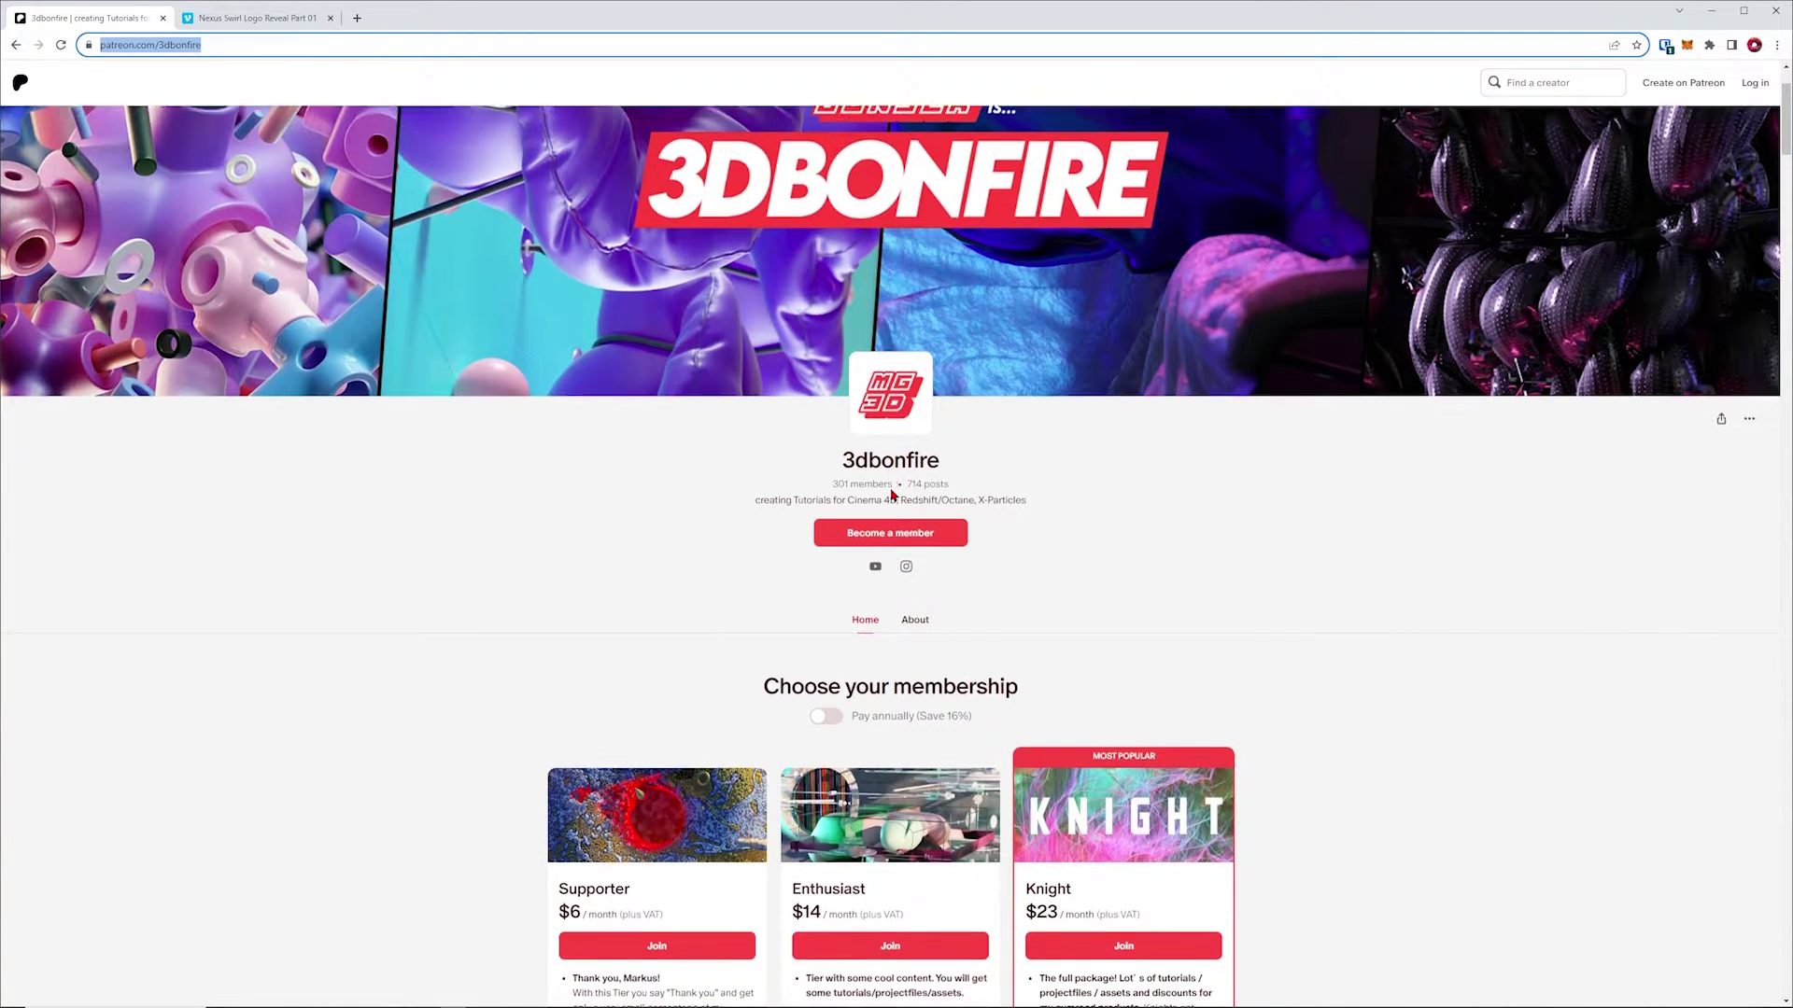
scroll(890, 495, down, 3)
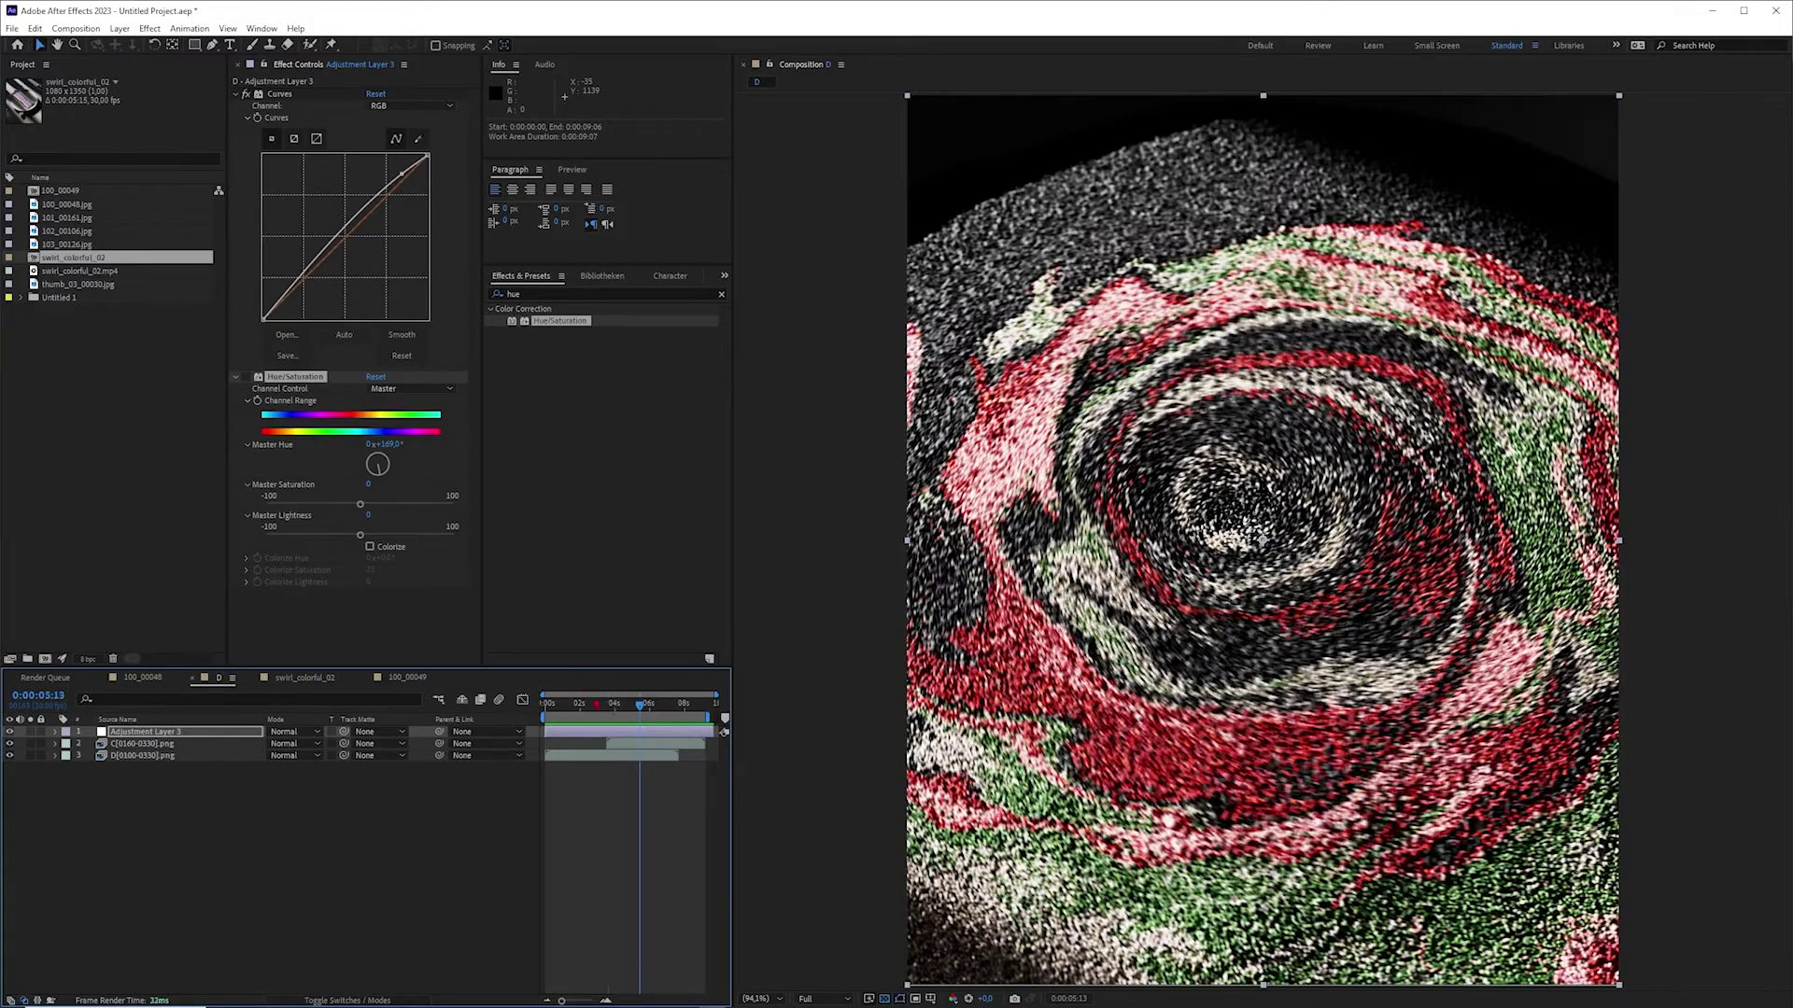
drag(595, 705, 699, 728)
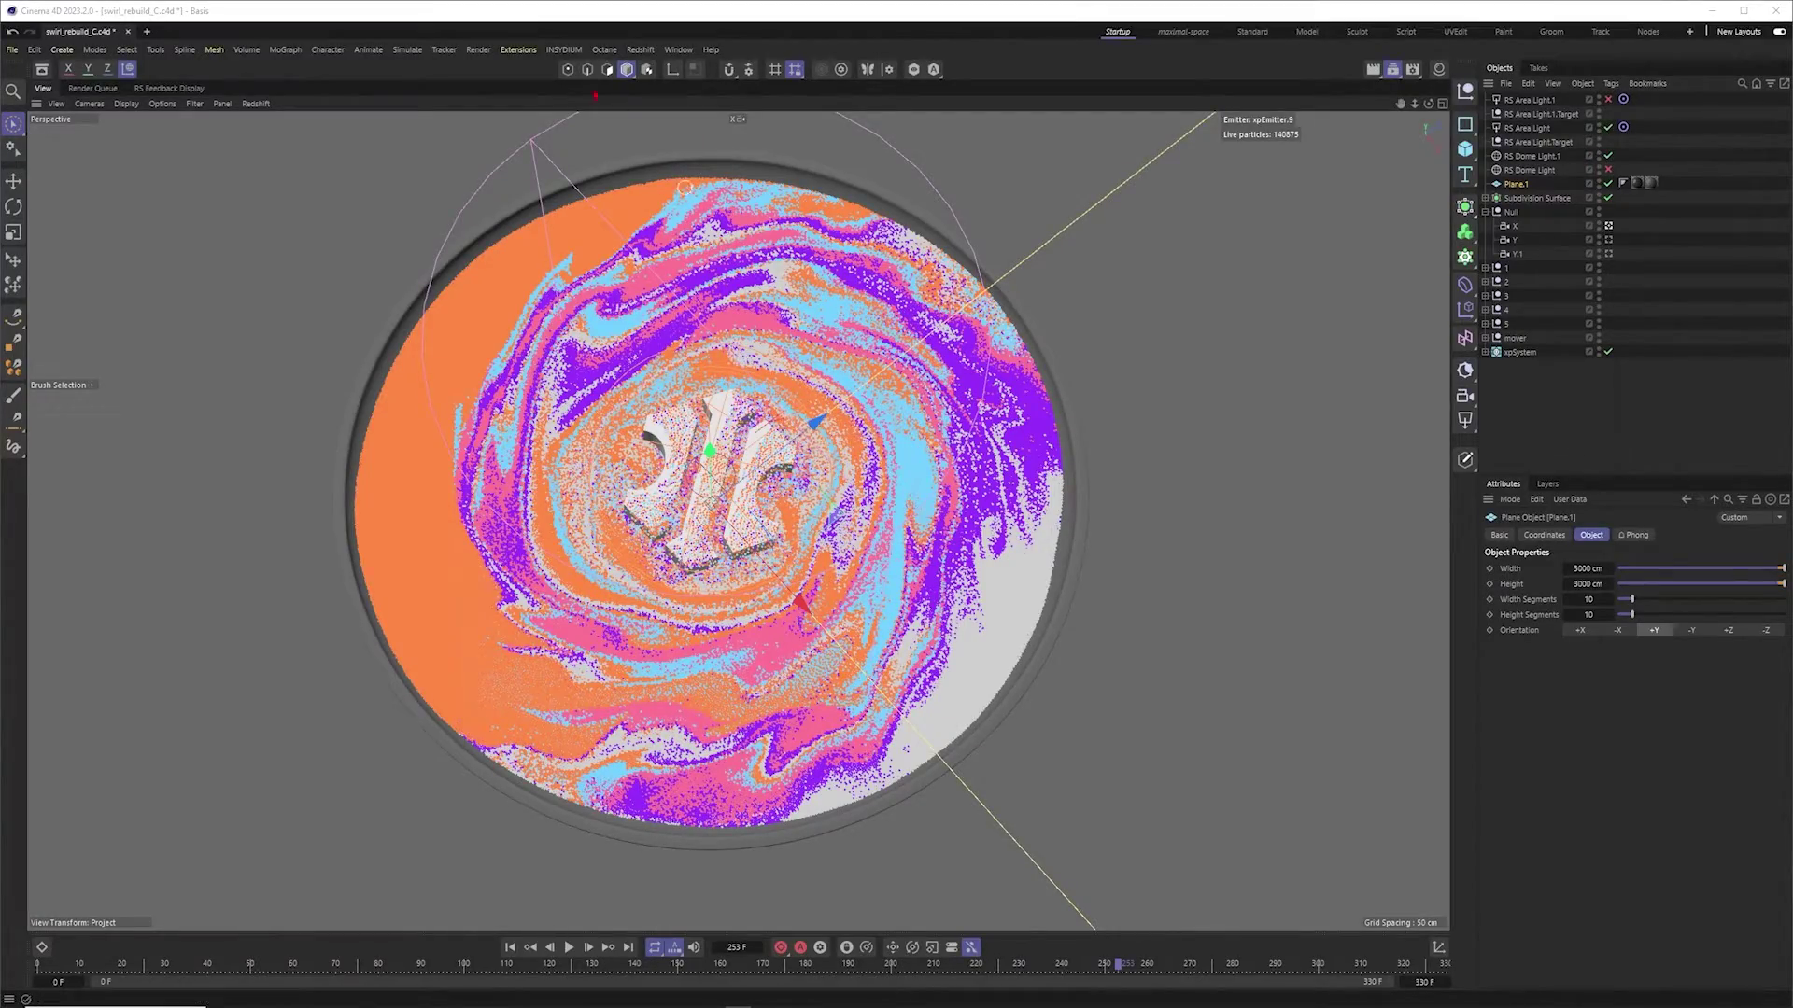
click(565, 50)
mouse_move(597, 96)
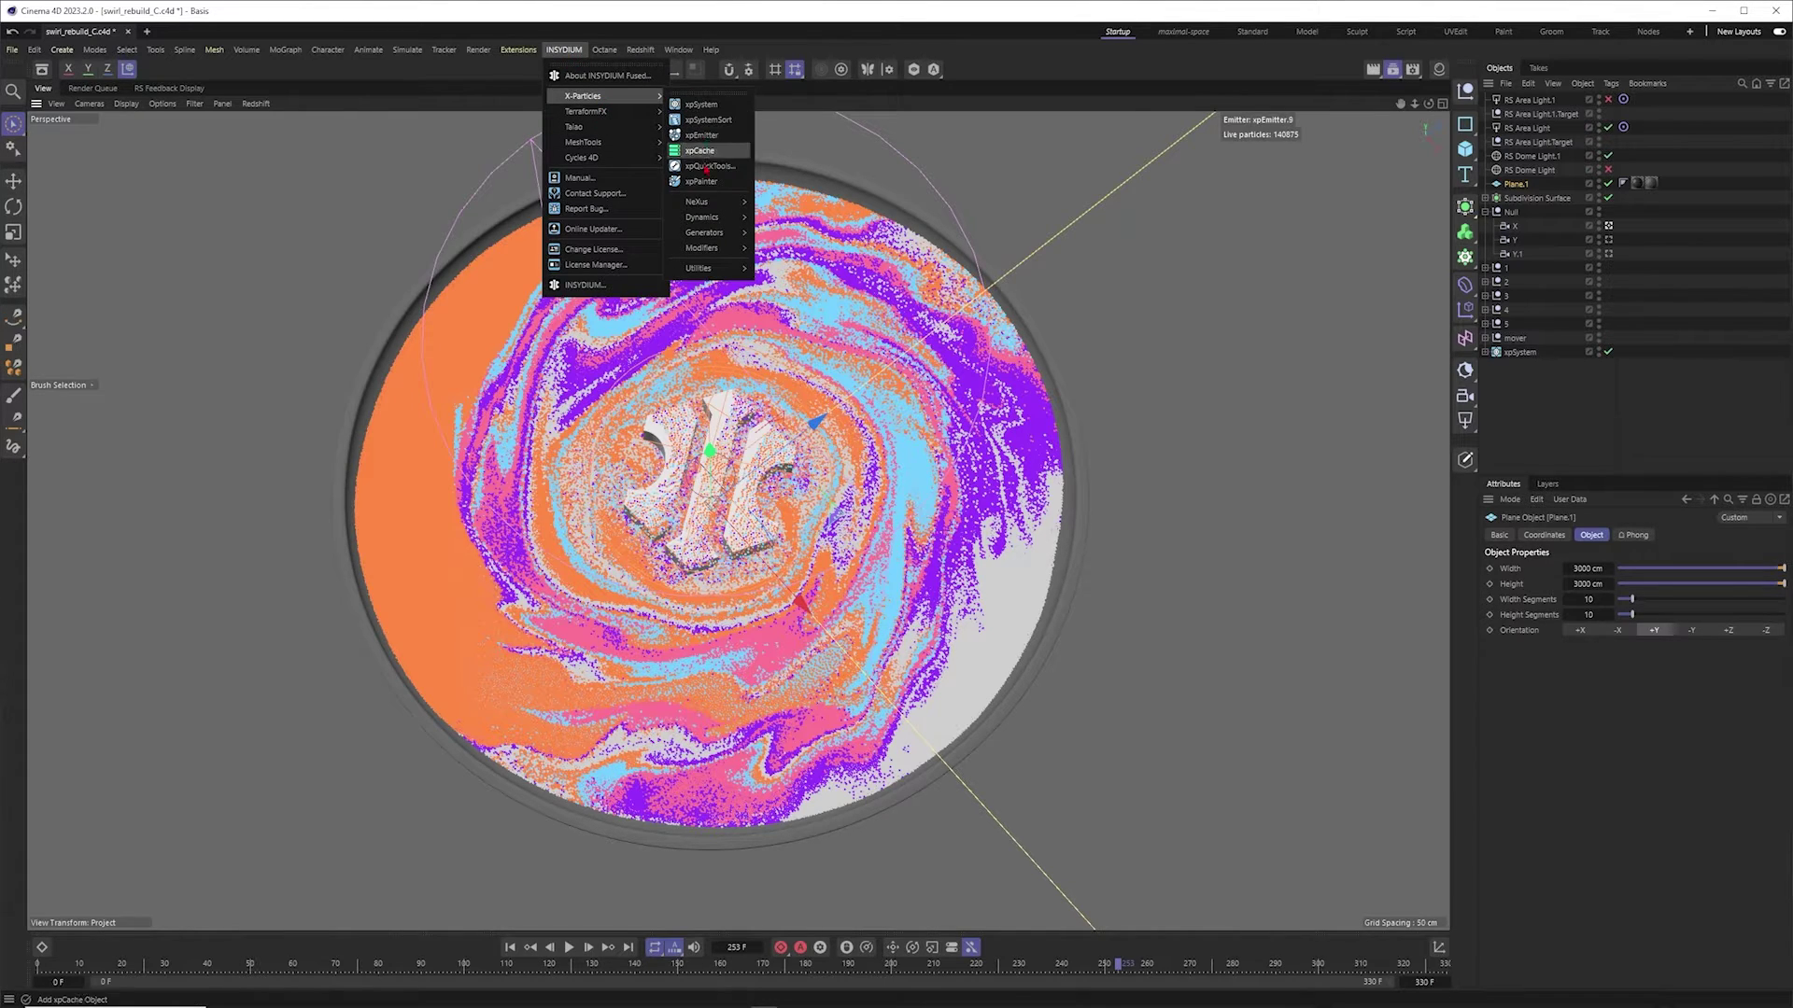
mouse_move(733, 202)
click(1621, 424)
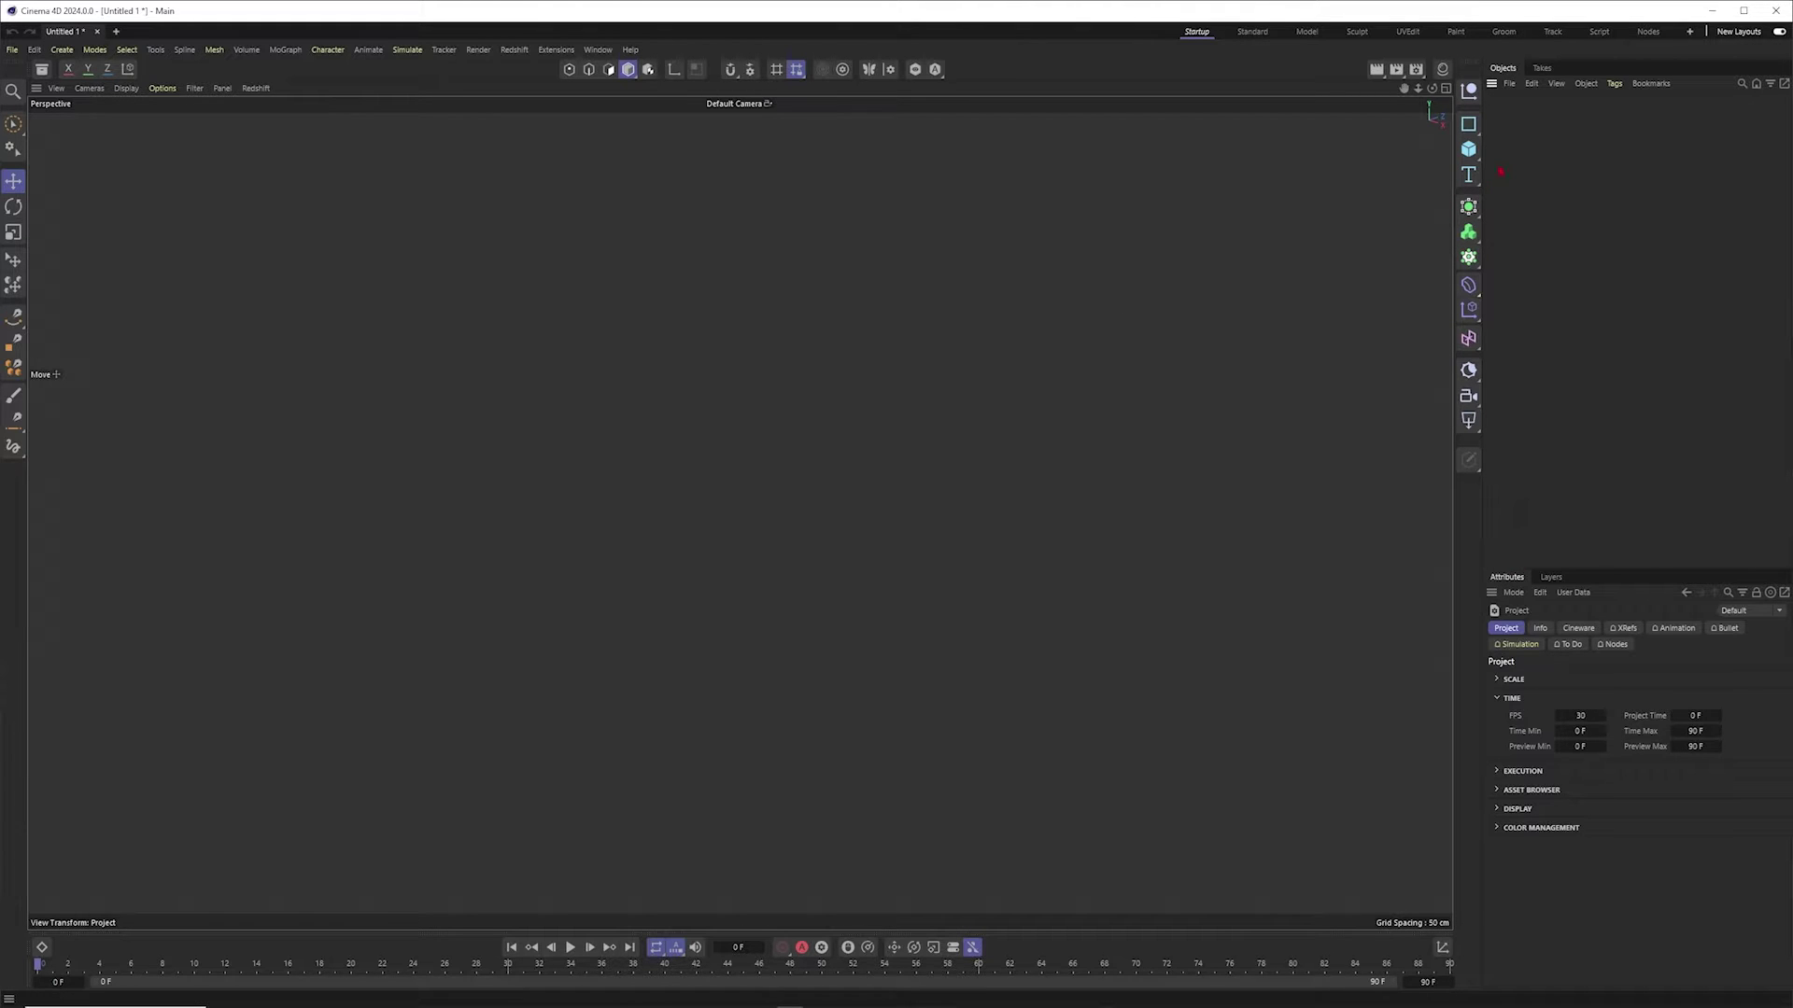
Step: Add a sphere primitive to the empty scene and display it with Gouraud shading and wireframe lines
click(1474, 163)
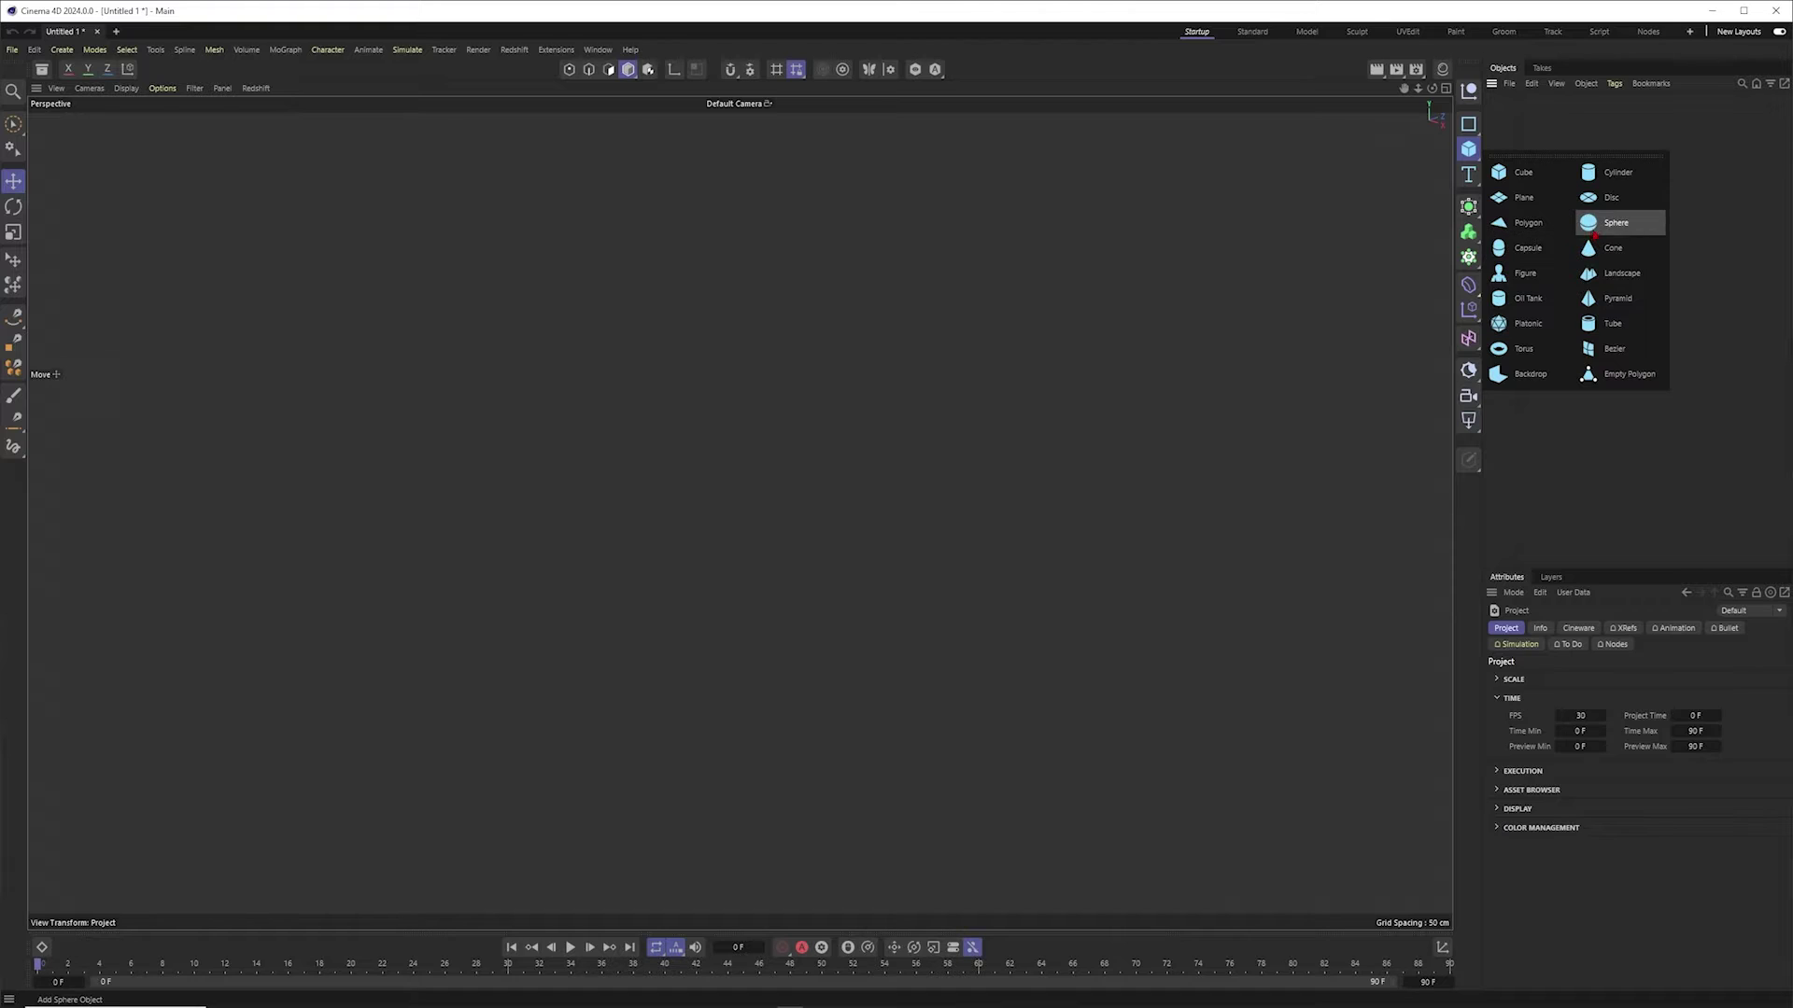
click(1594, 235)
drag(795, 552, 901, 487)
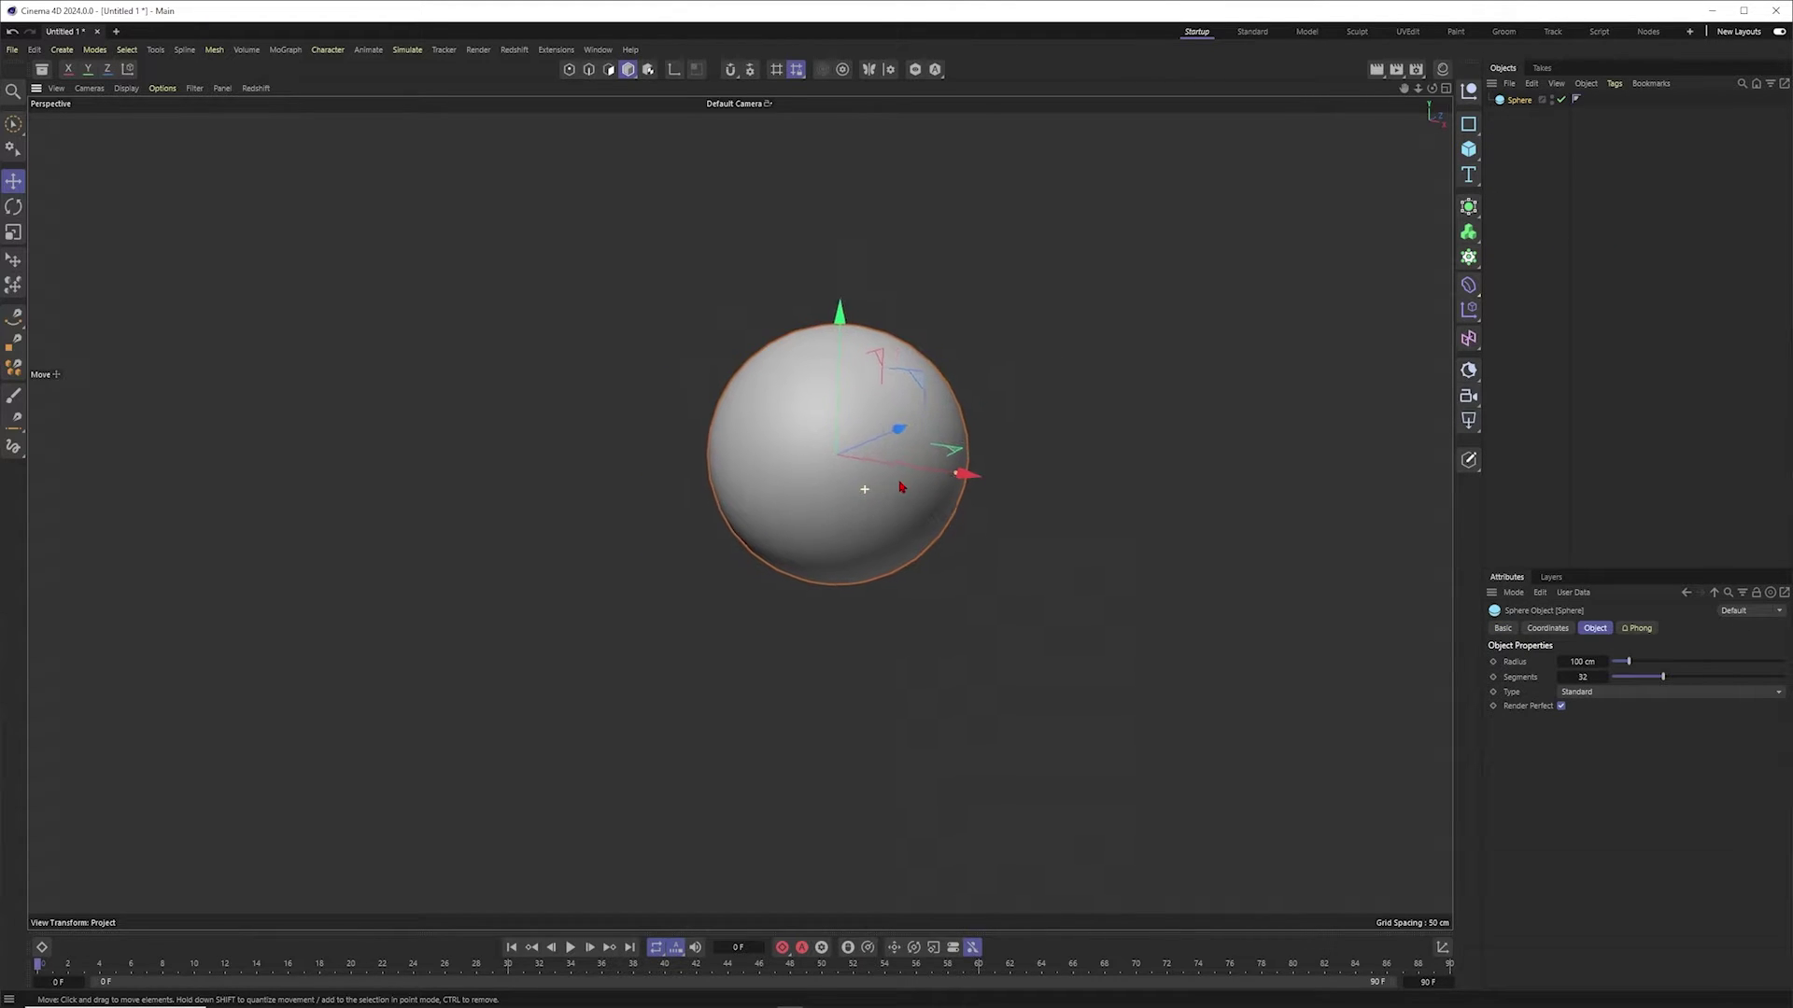
scroll(879, 487, up, 2)
key(n)
key(b)
scroll(880, 487, up, 1)
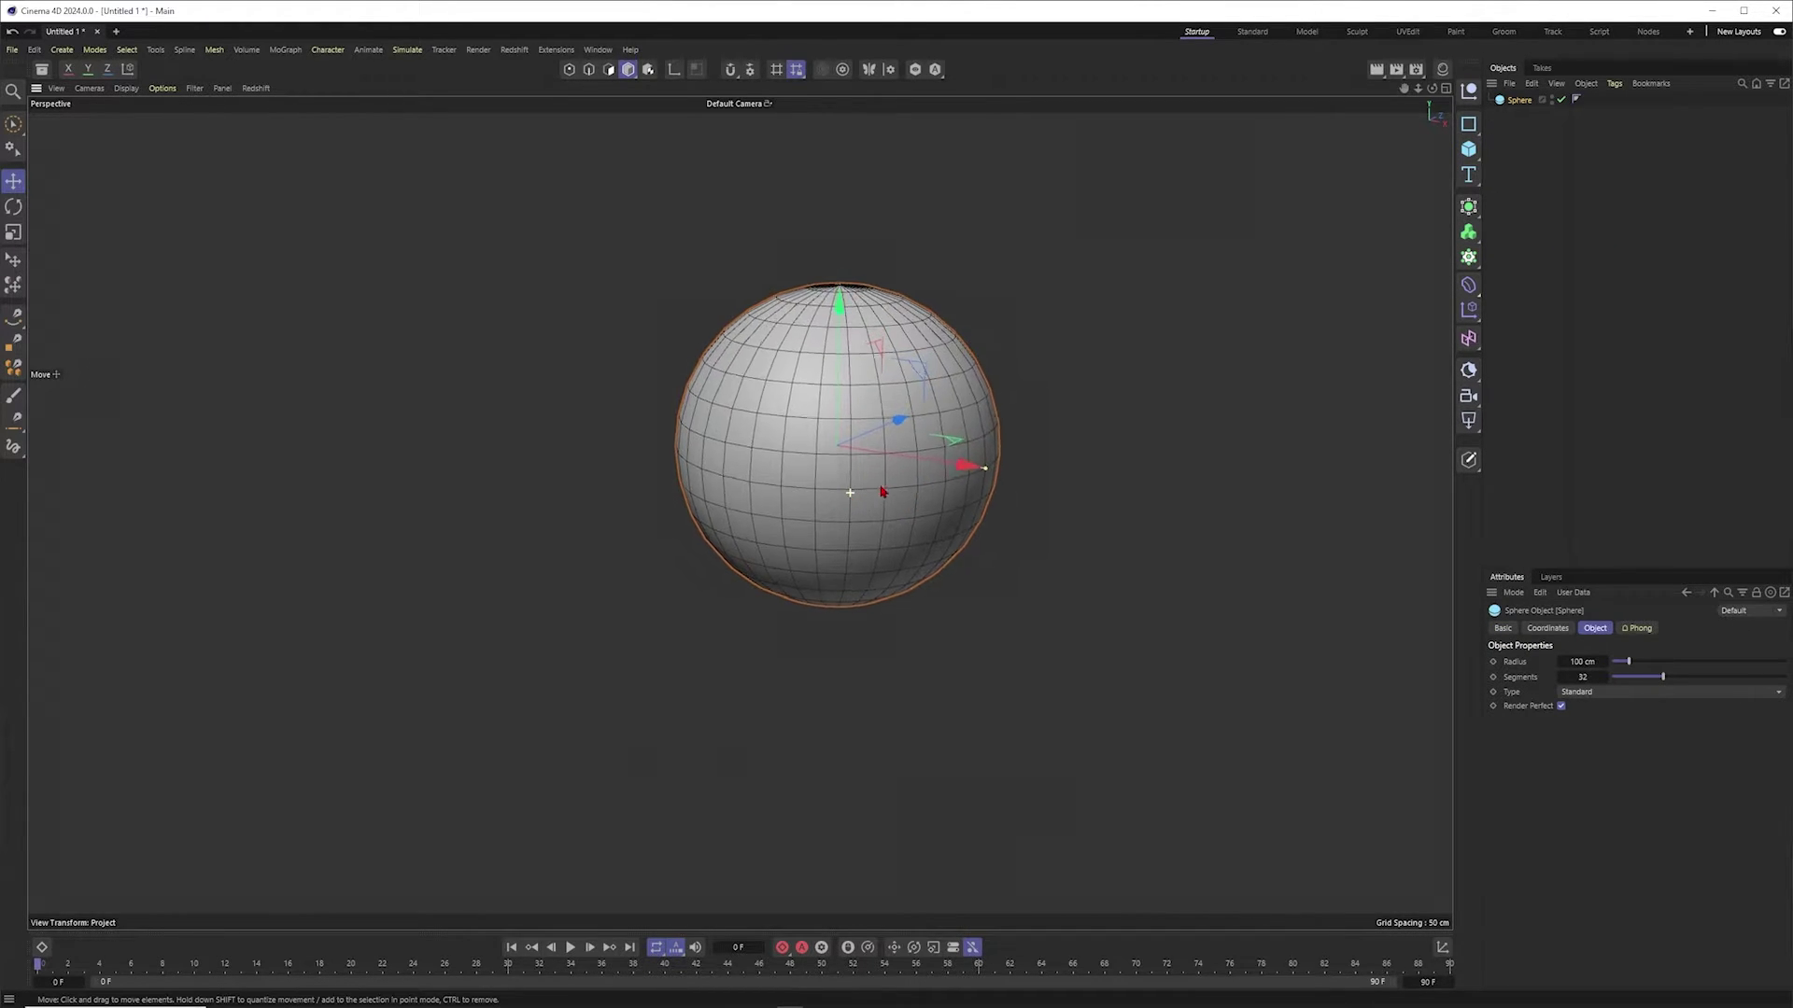
scroll(882, 492, up, 1)
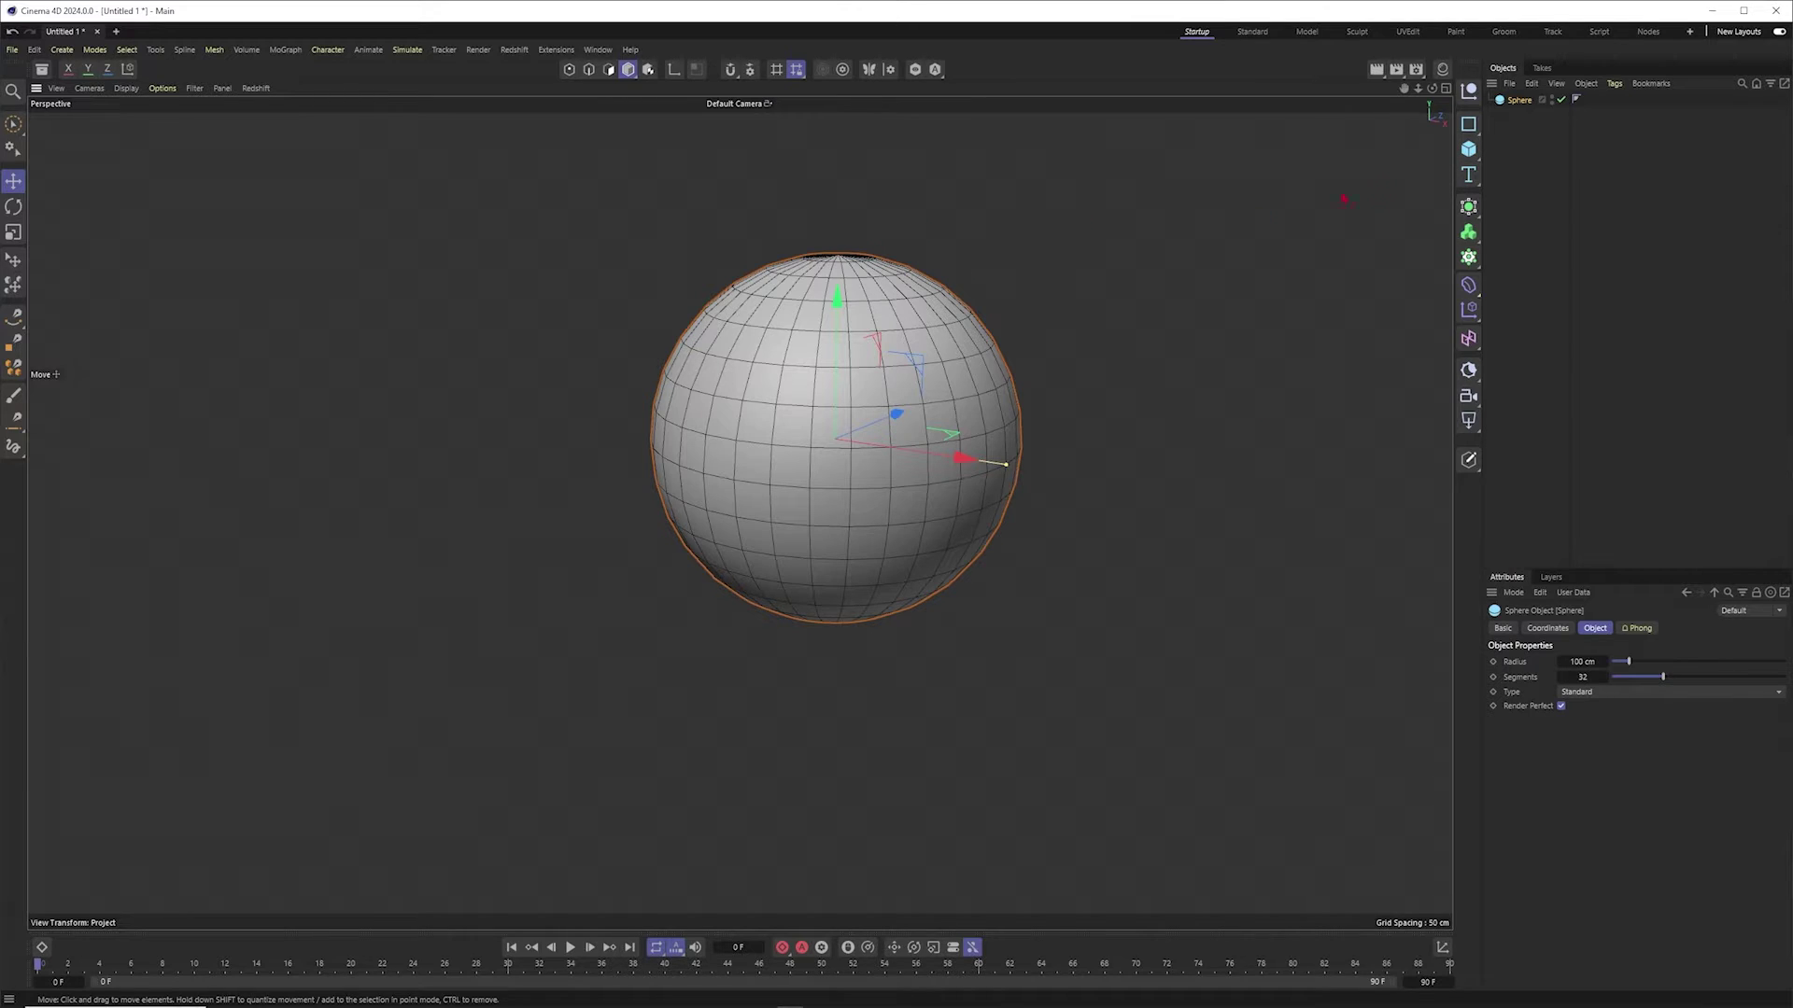
Step: Set the sphere's radius to 200 cm
double_click(1582, 661)
text(20)
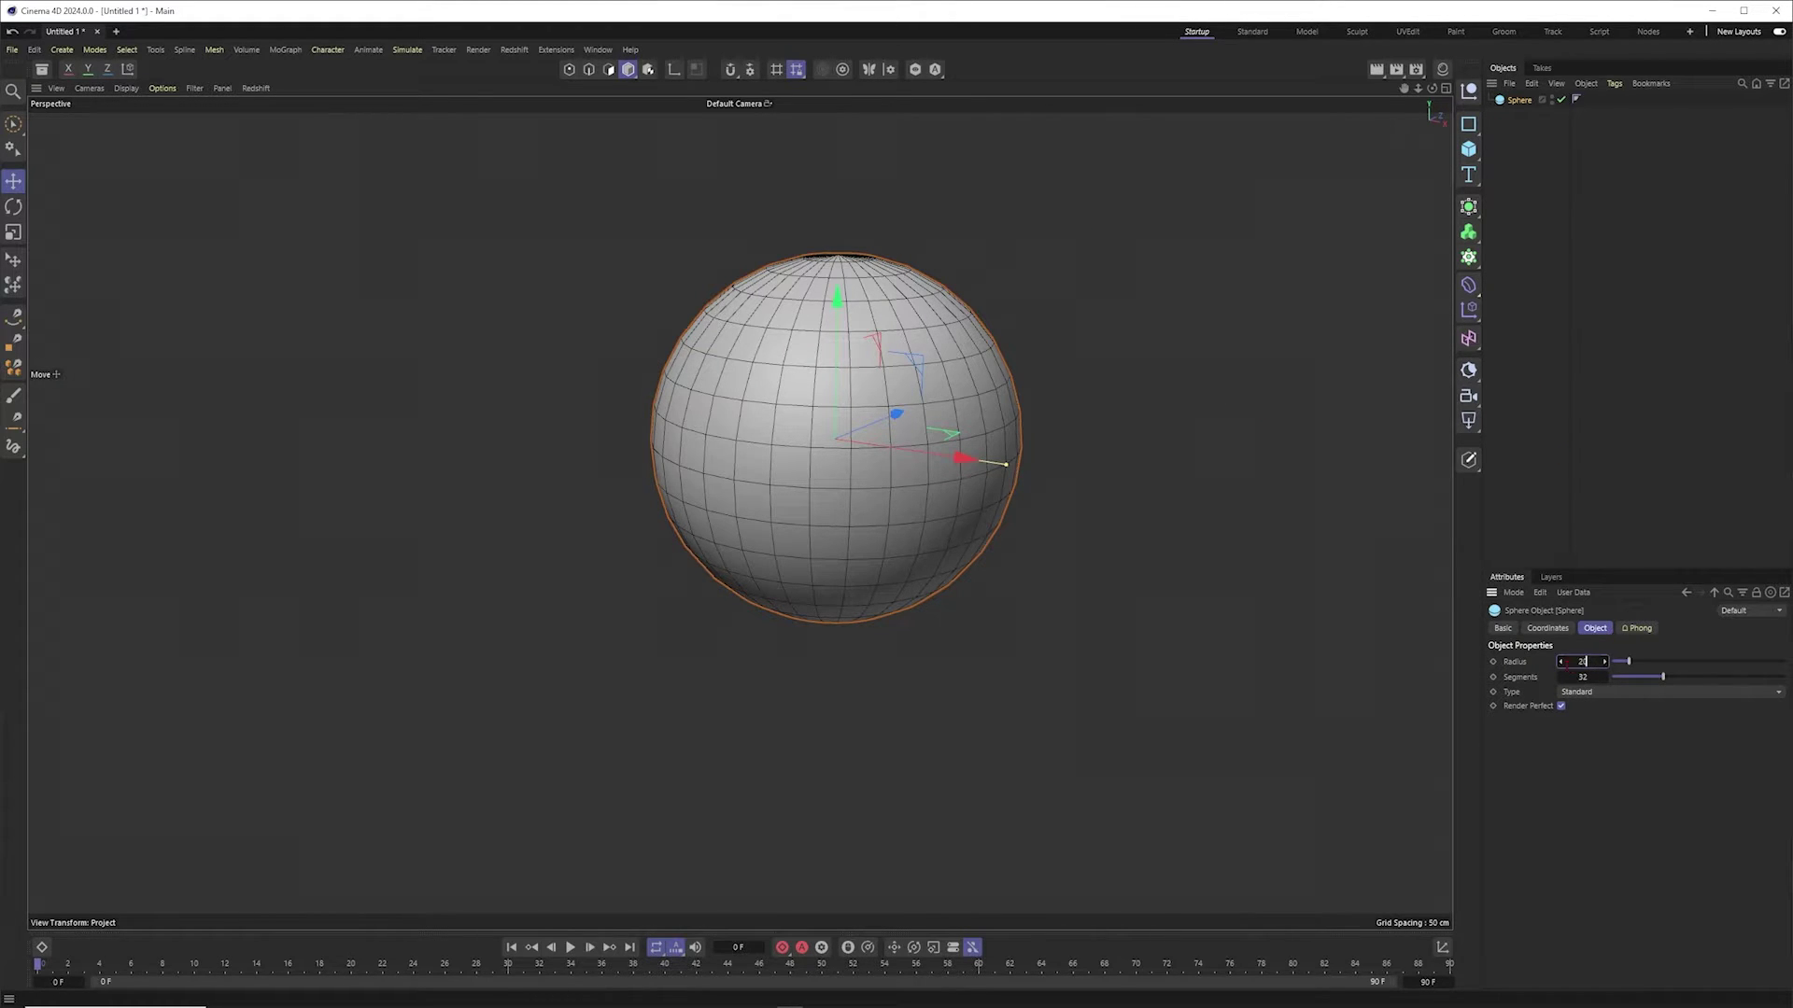
text(0)
key(Return)
scroll(924, 462, down, 4)
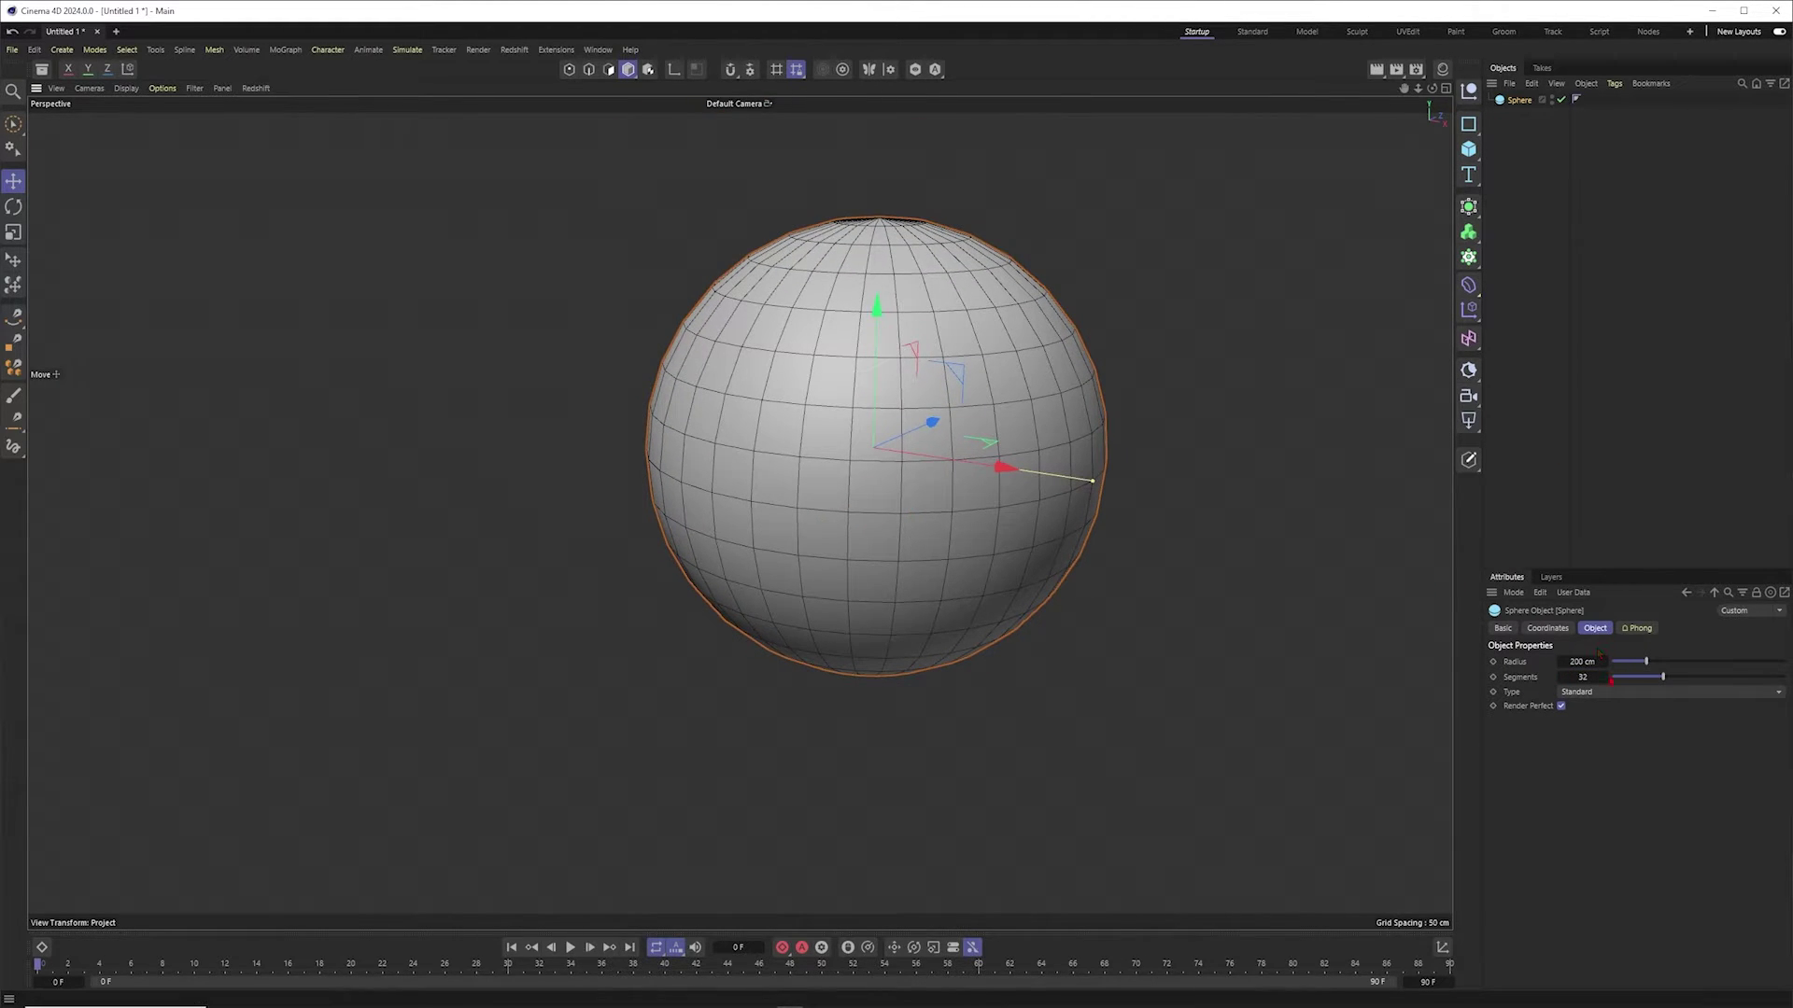
Step: Set the sphere's type to Hemisphere and rotate it upside down so it opens upward like a bowl
click(1596, 692)
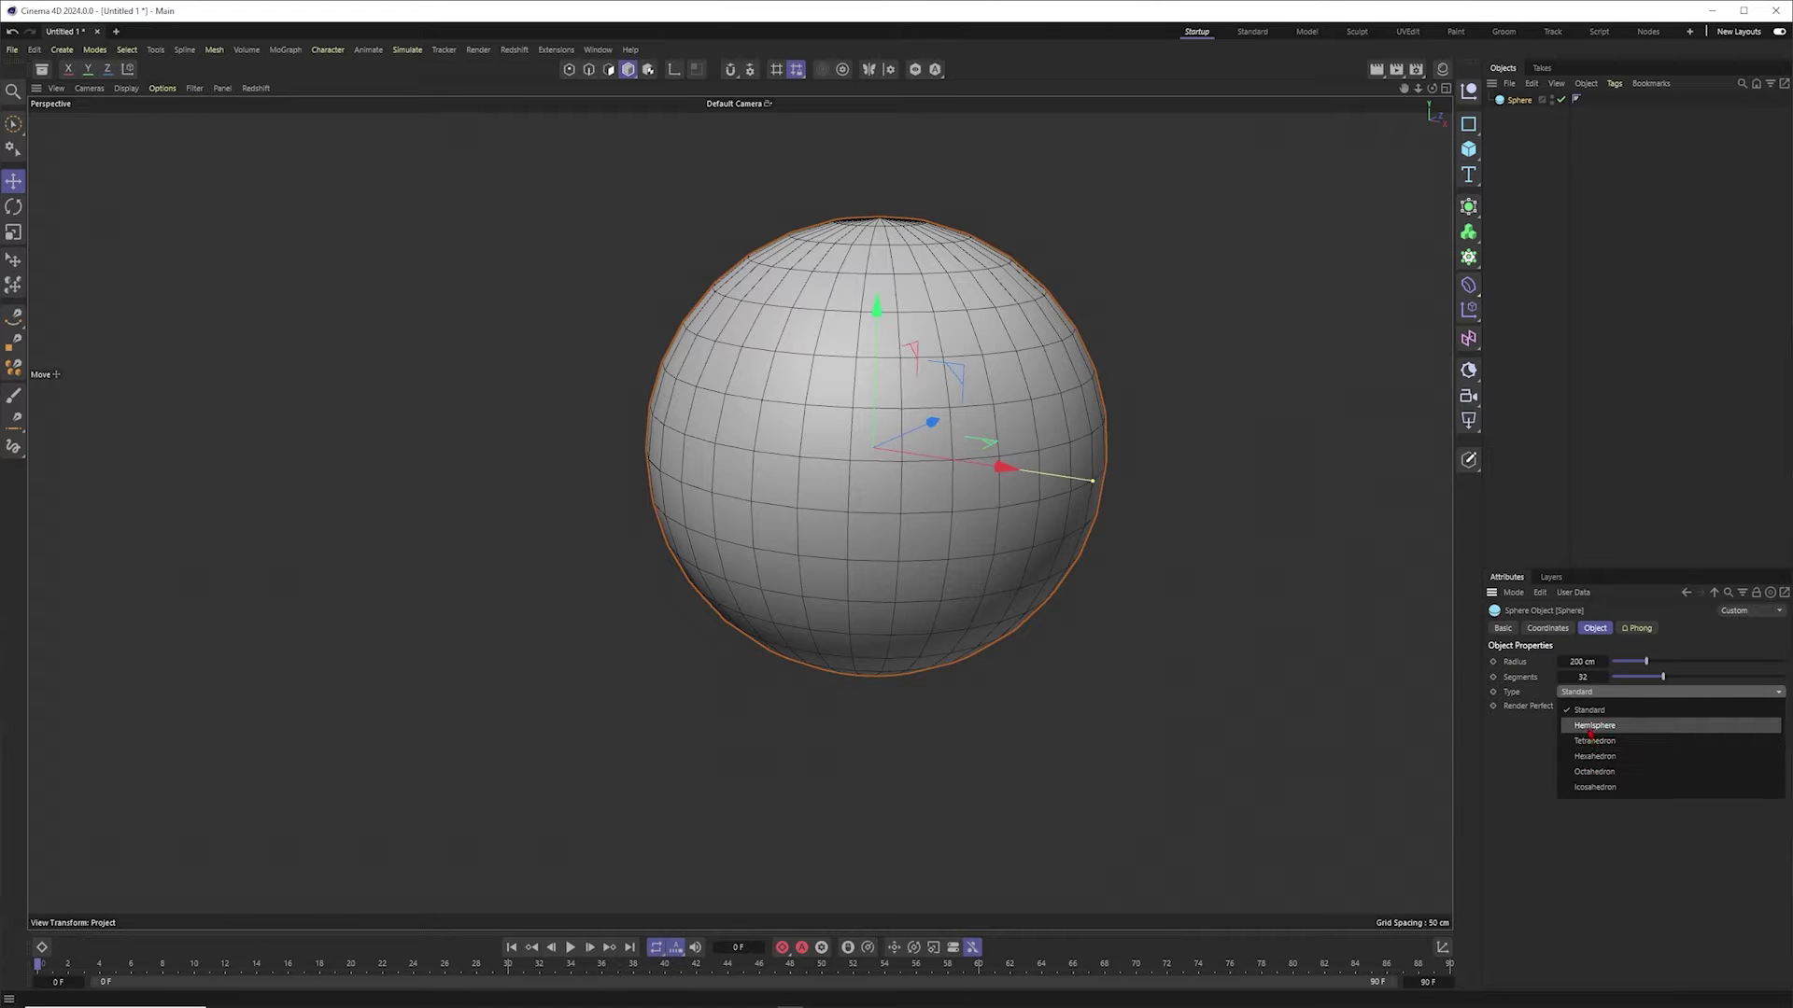
click(1594, 726)
key(r)
drag(948, 430, 701, 515)
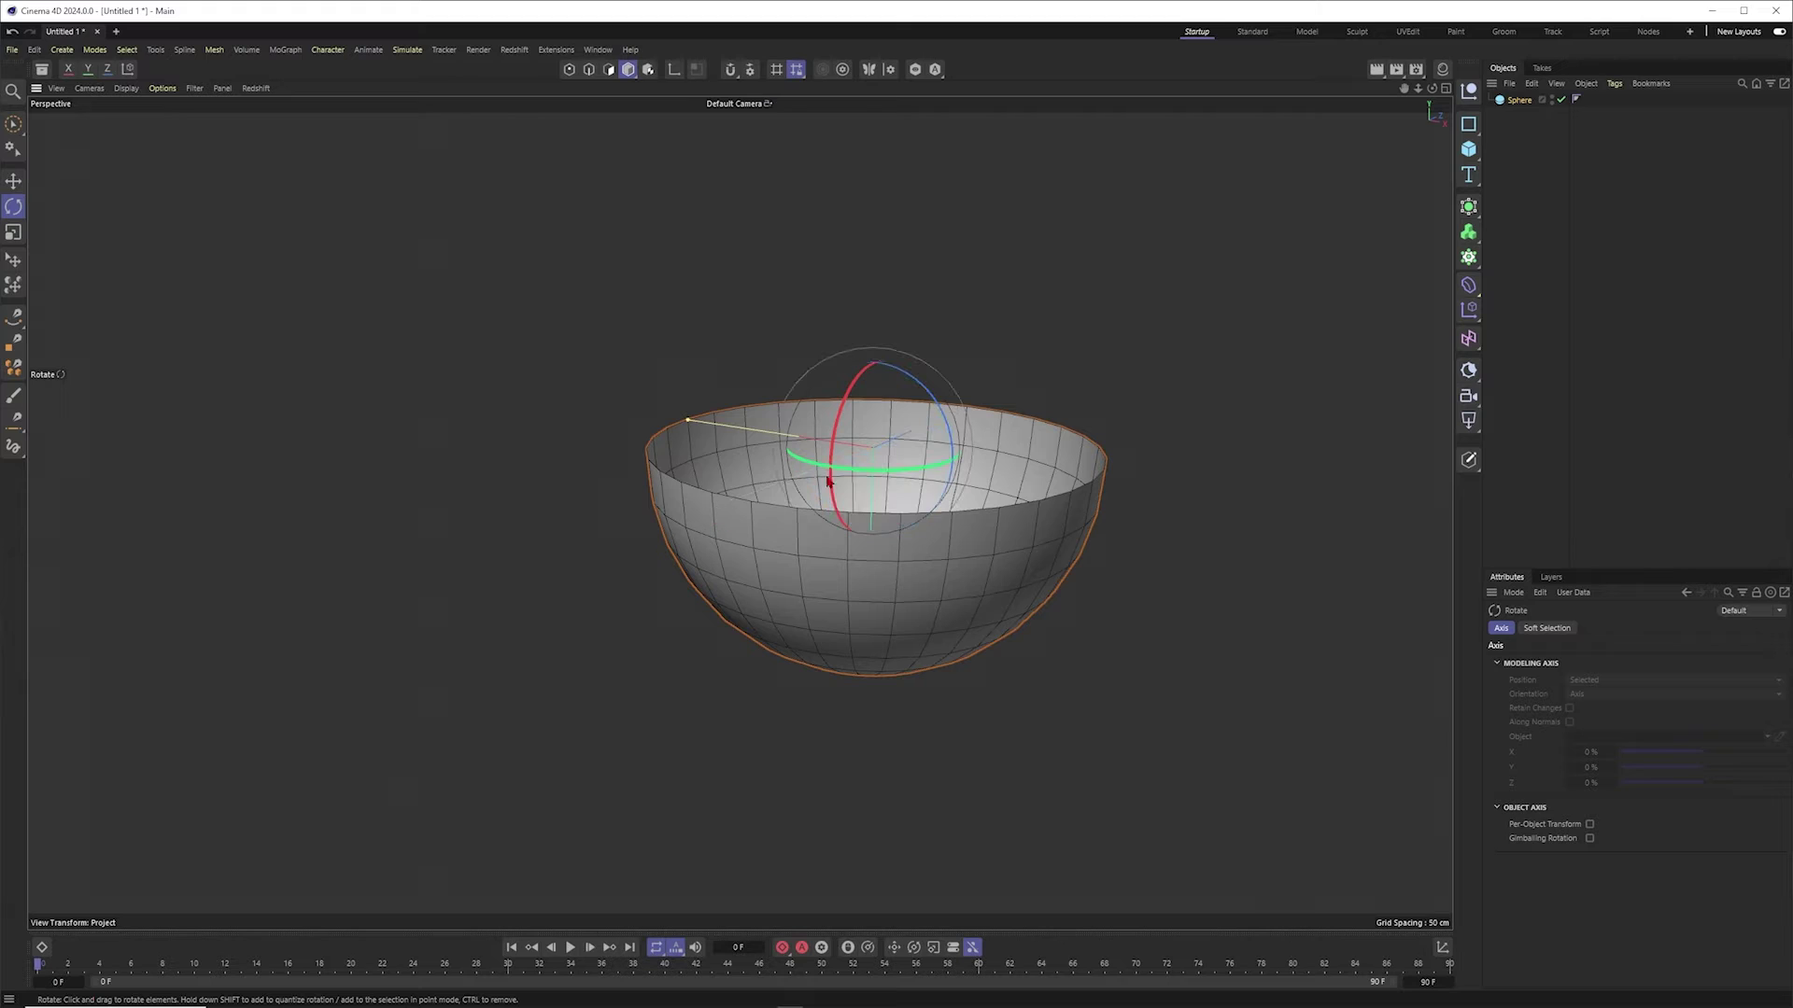
alt+middle_drag(910, 532, 1036, 508)
alt+drag(1036, 508, 1067, 497)
Step: Set the hemisphere's segments to 60
click(1517, 100)
drag(1671, 682, 1705, 679)
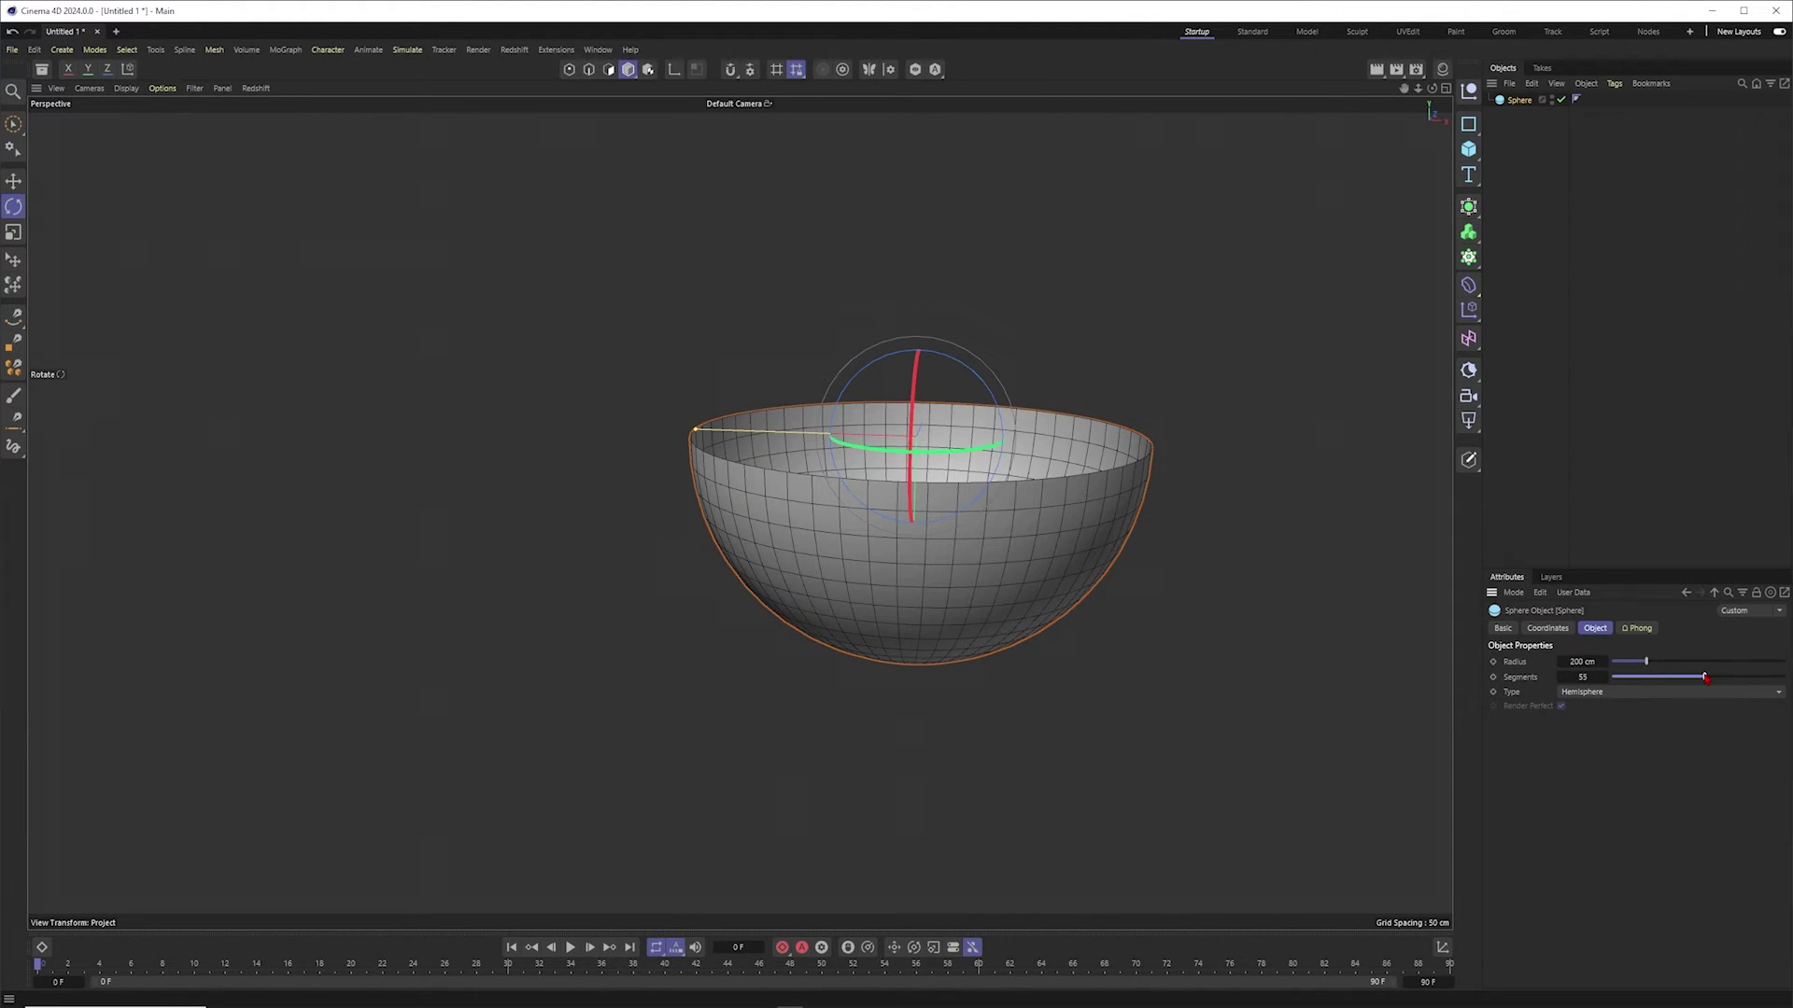
click(1581, 677)
text(60)
key(Return)
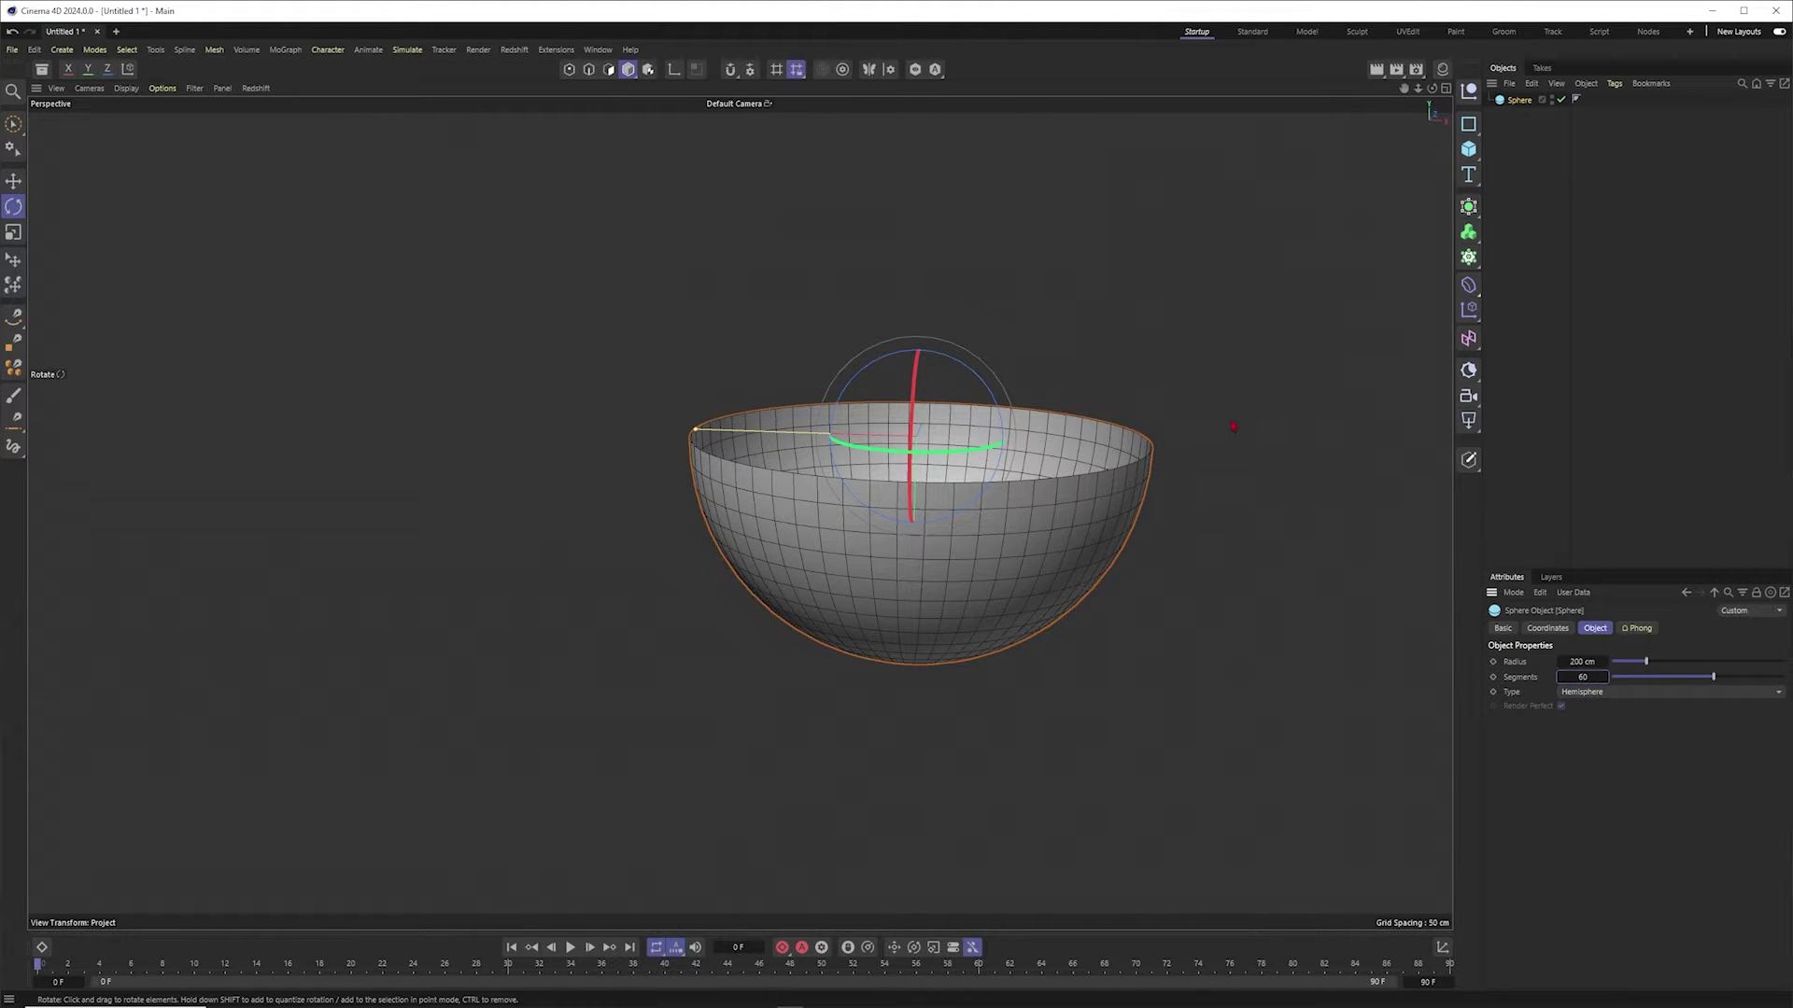
Step: Make the hemisphere editable and scale it down vertically into a shallow dish
key(c)
key(t)
drag(912, 572, 1062, 457)
click(1411, 334)
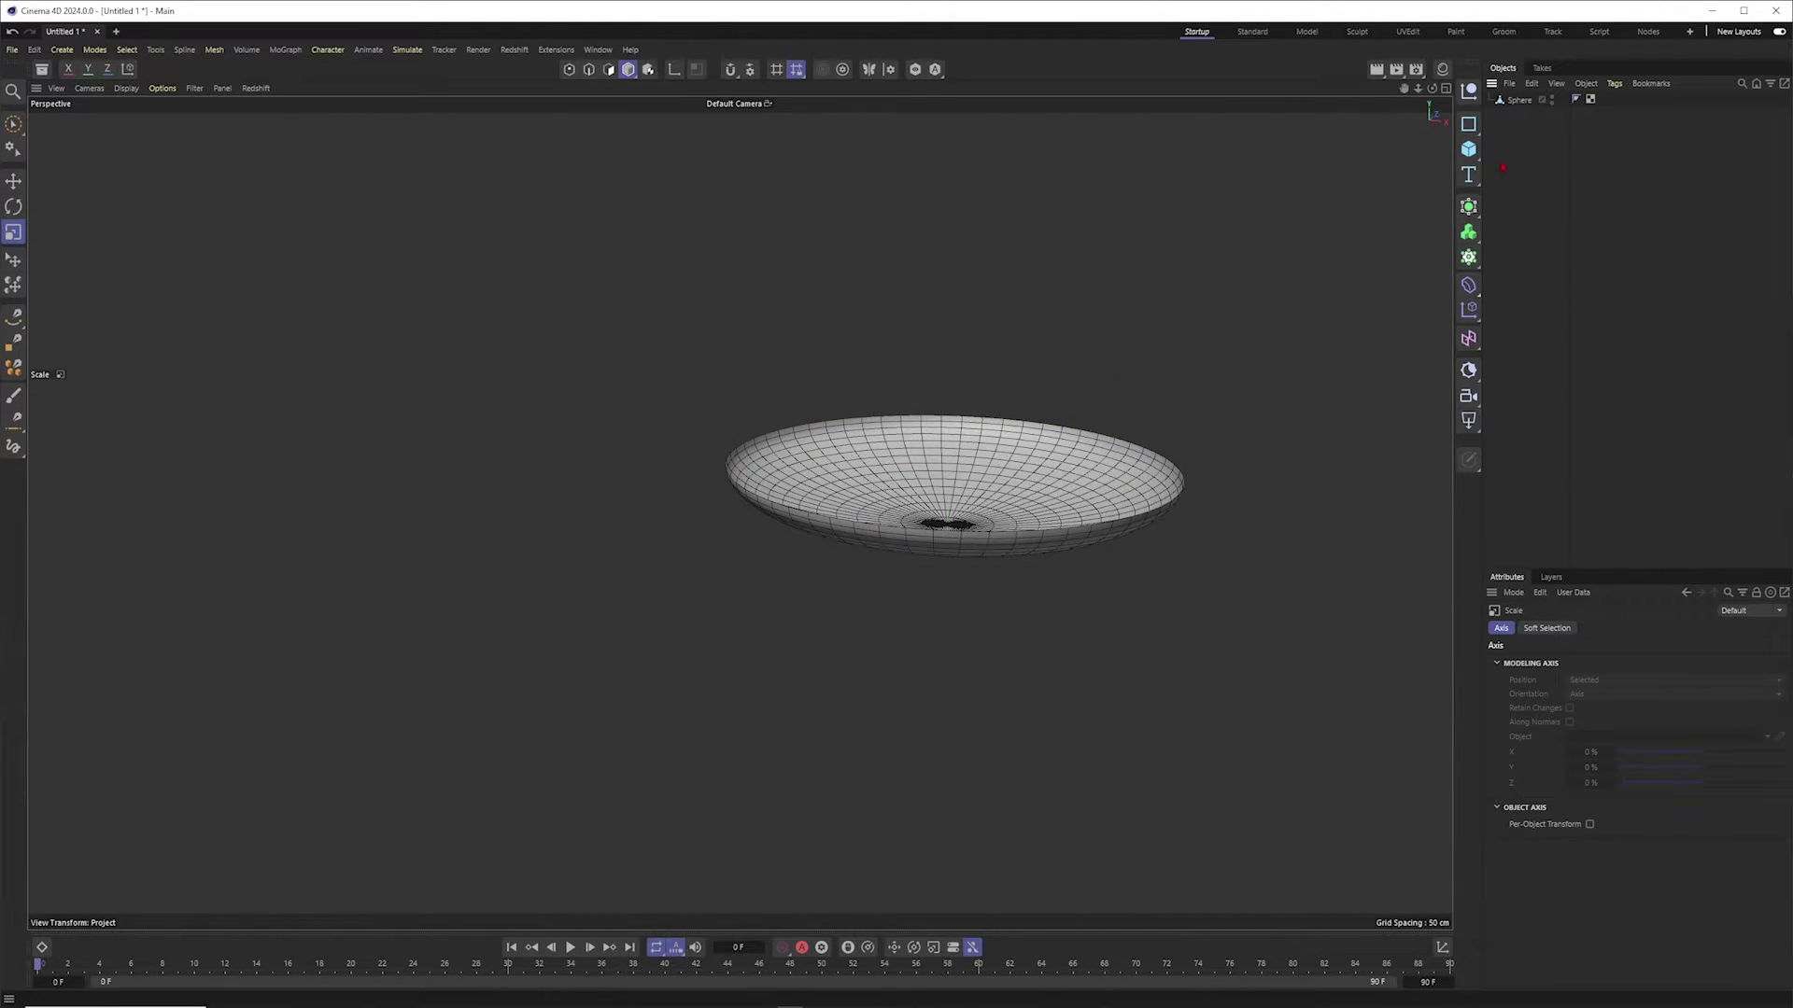
Step: Add a second sphere and move it along the X axis to the dish's rim
click(1468, 148)
click(1601, 224)
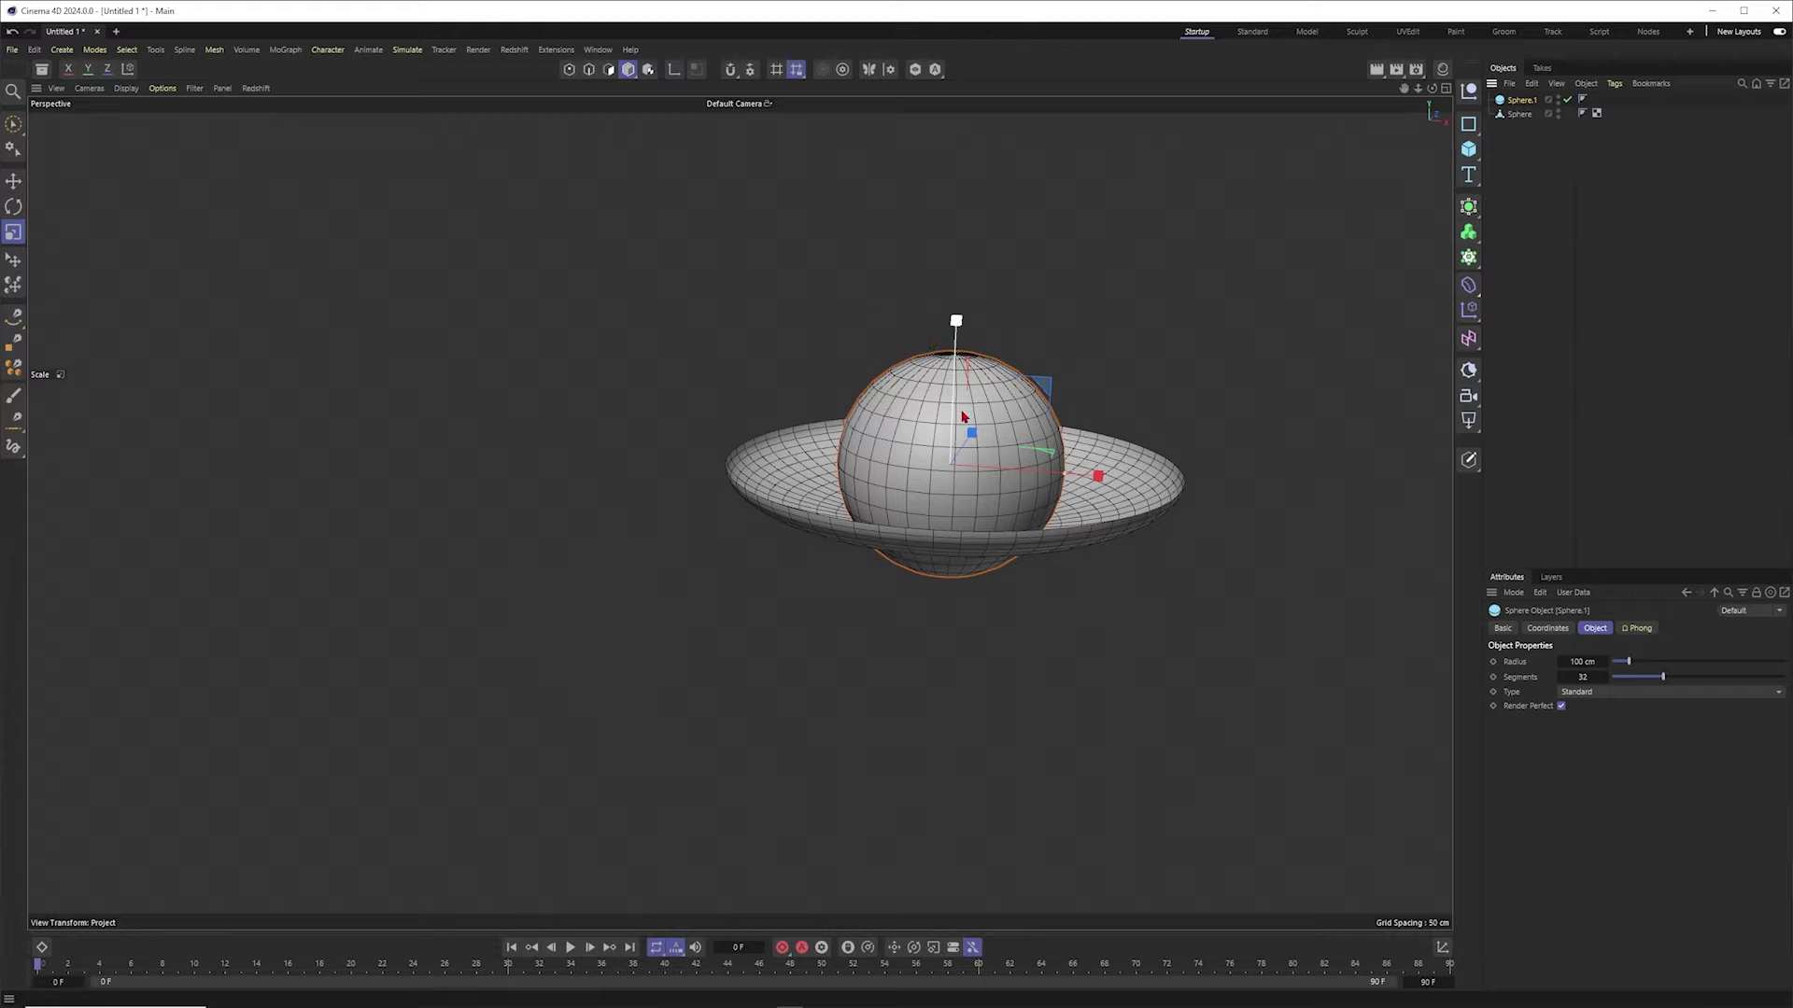
key(space)
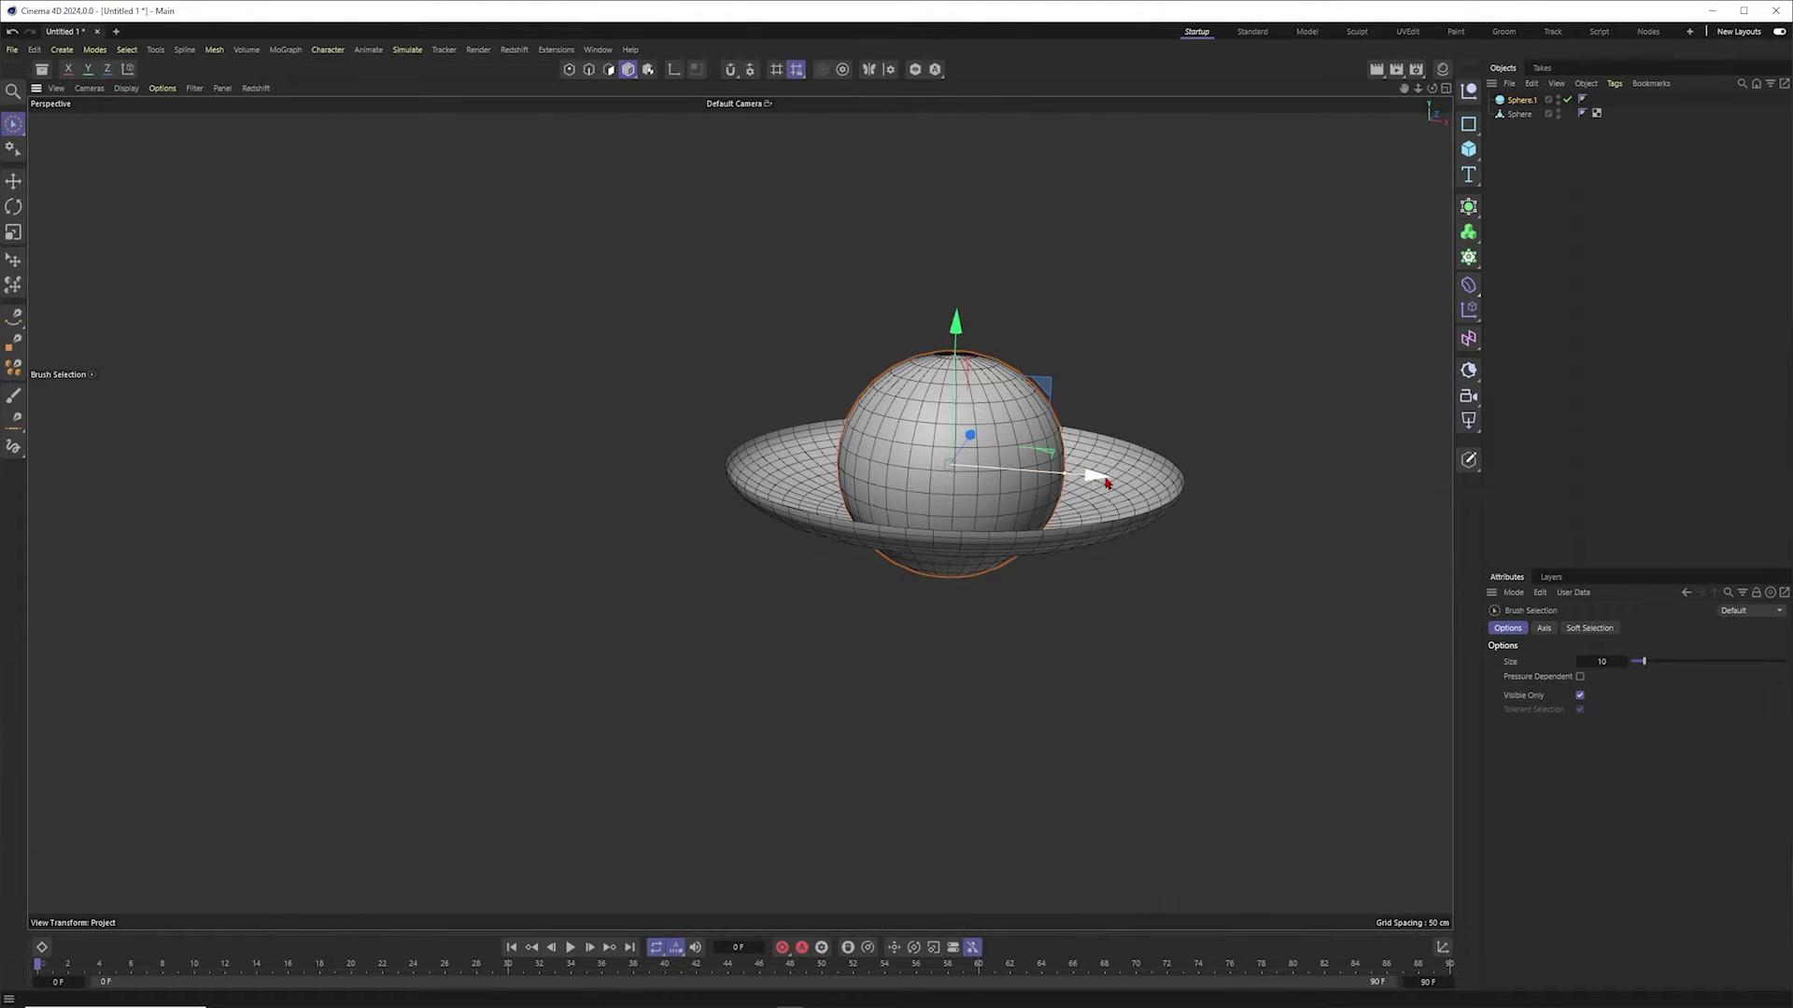
drag(1098, 478, 1397, 498)
alt+middle_drag(1175, 502, 1048, 487)
alt+right_drag(1049, 487, 1425, 585)
Step: Set the second sphere's type to Hexahedron and its radius to 5 cm
click(1521, 100)
click(1587, 692)
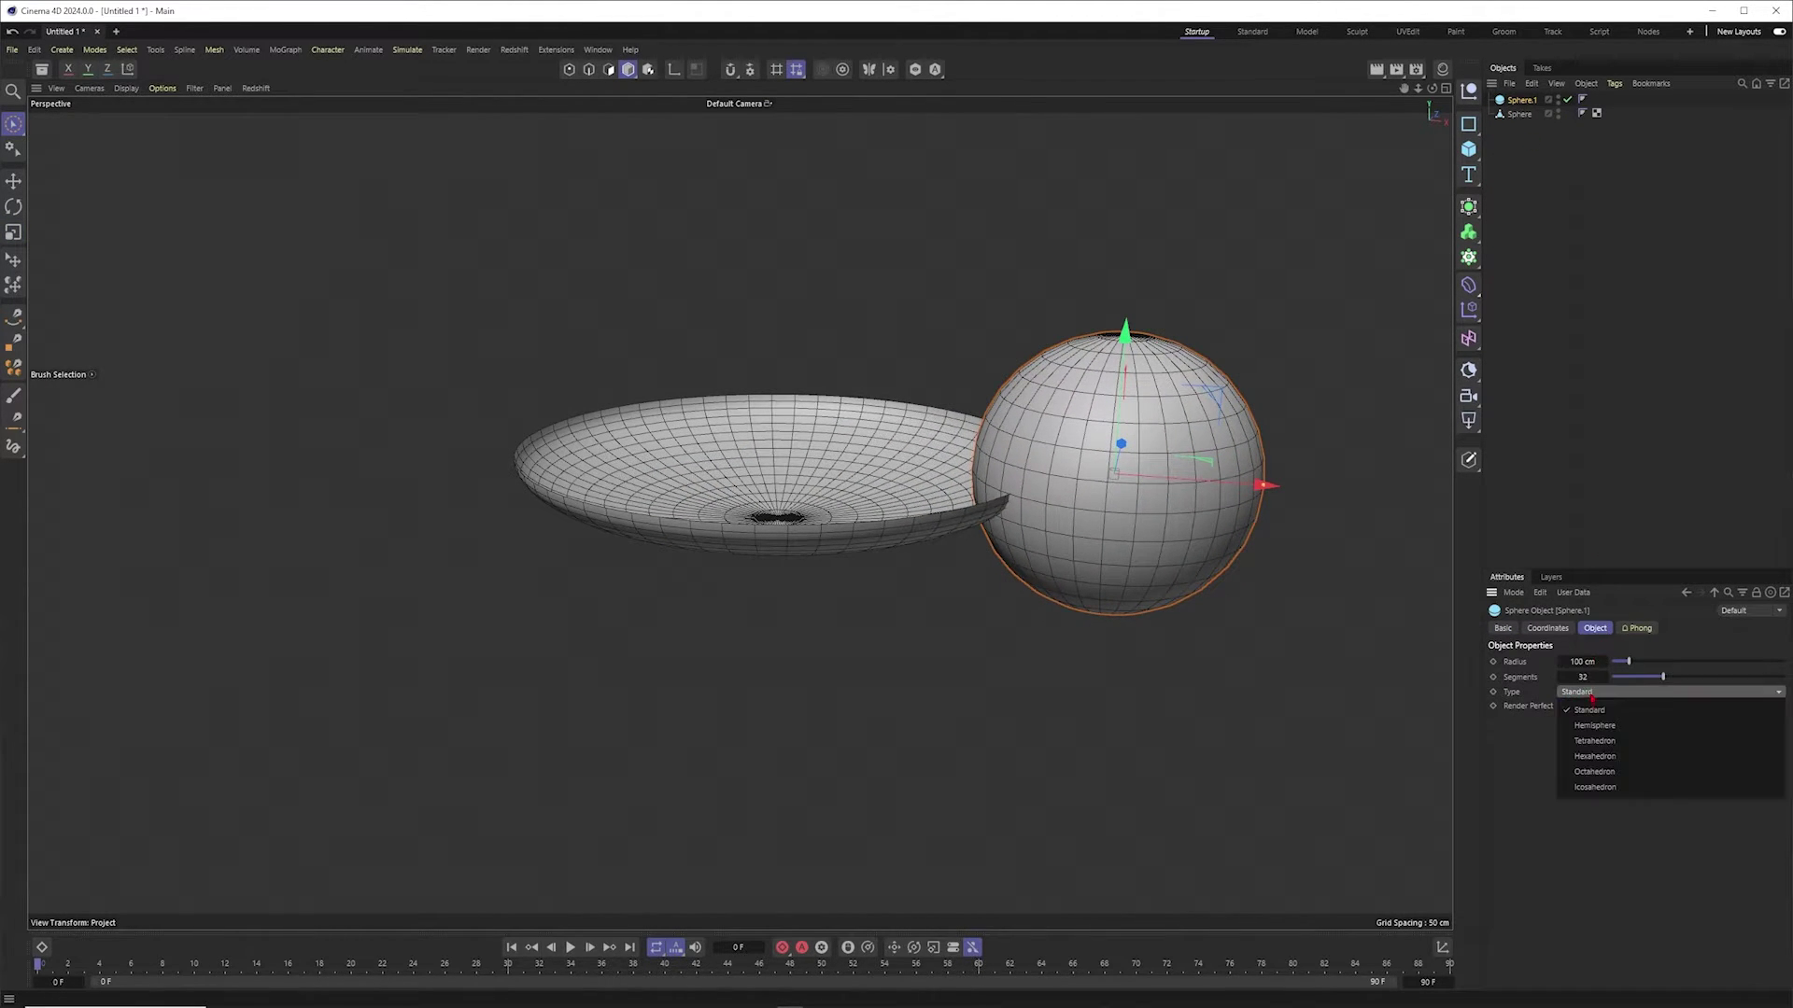
click(1588, 758)
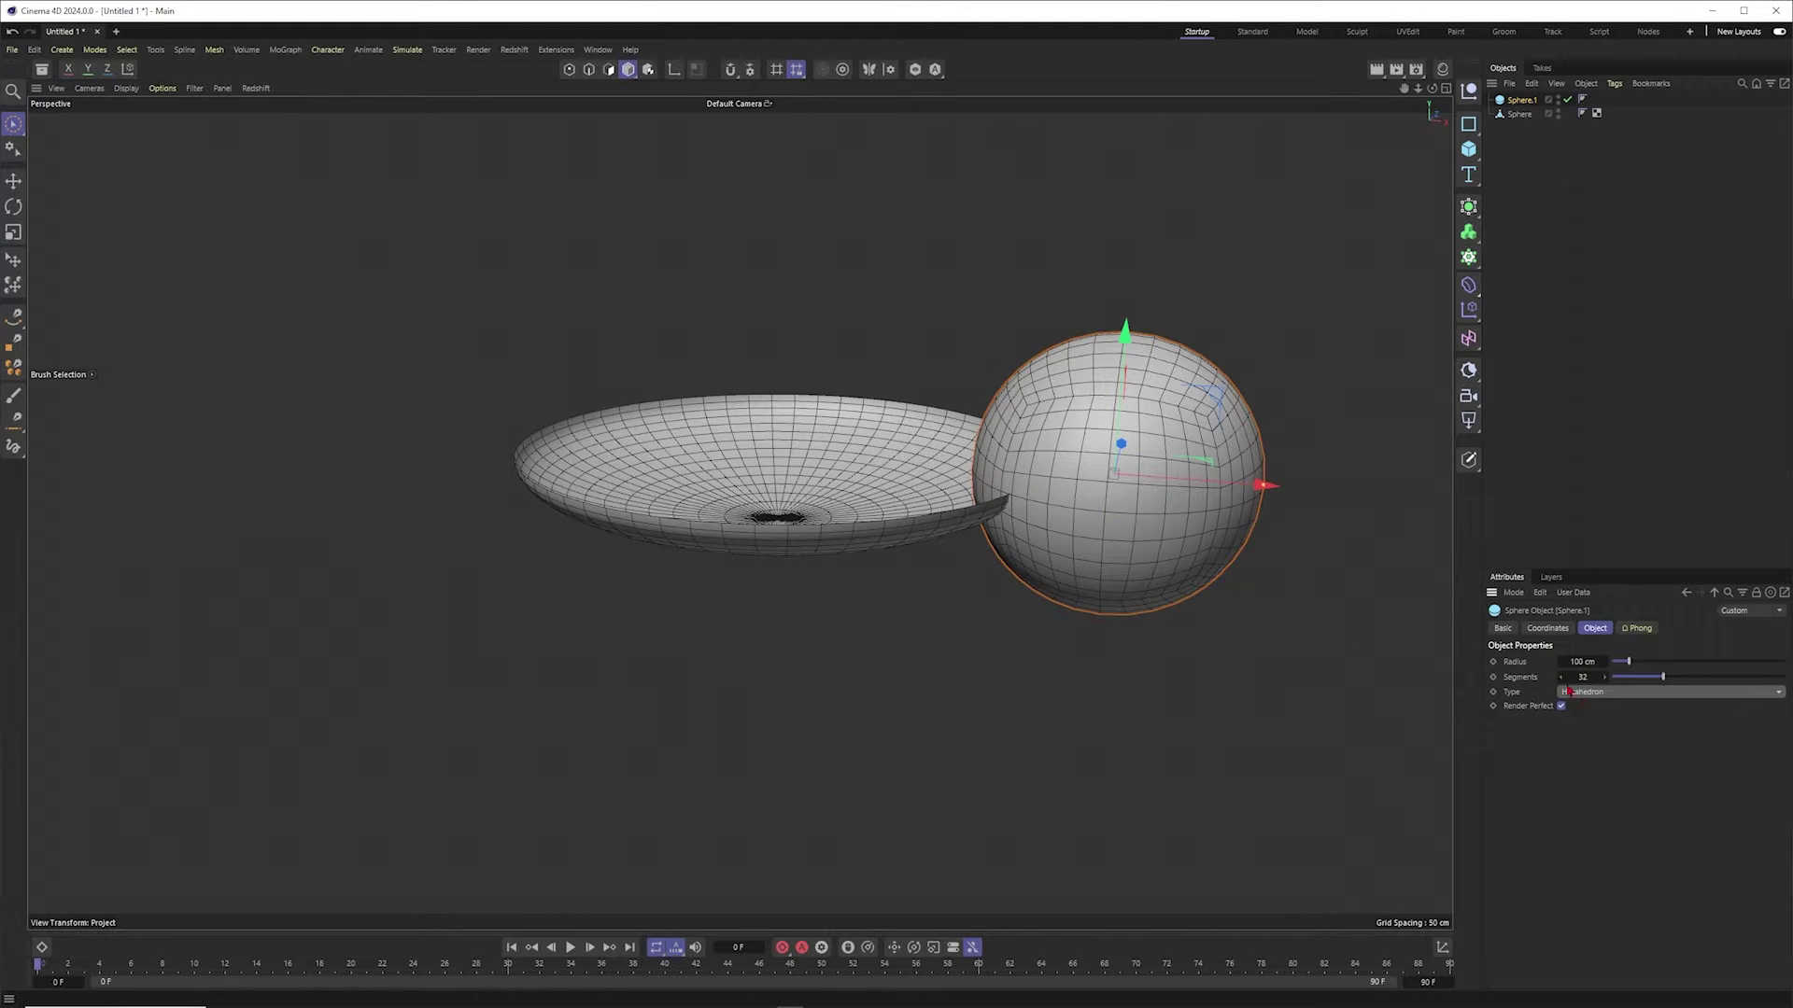
text(10)
key(Return)
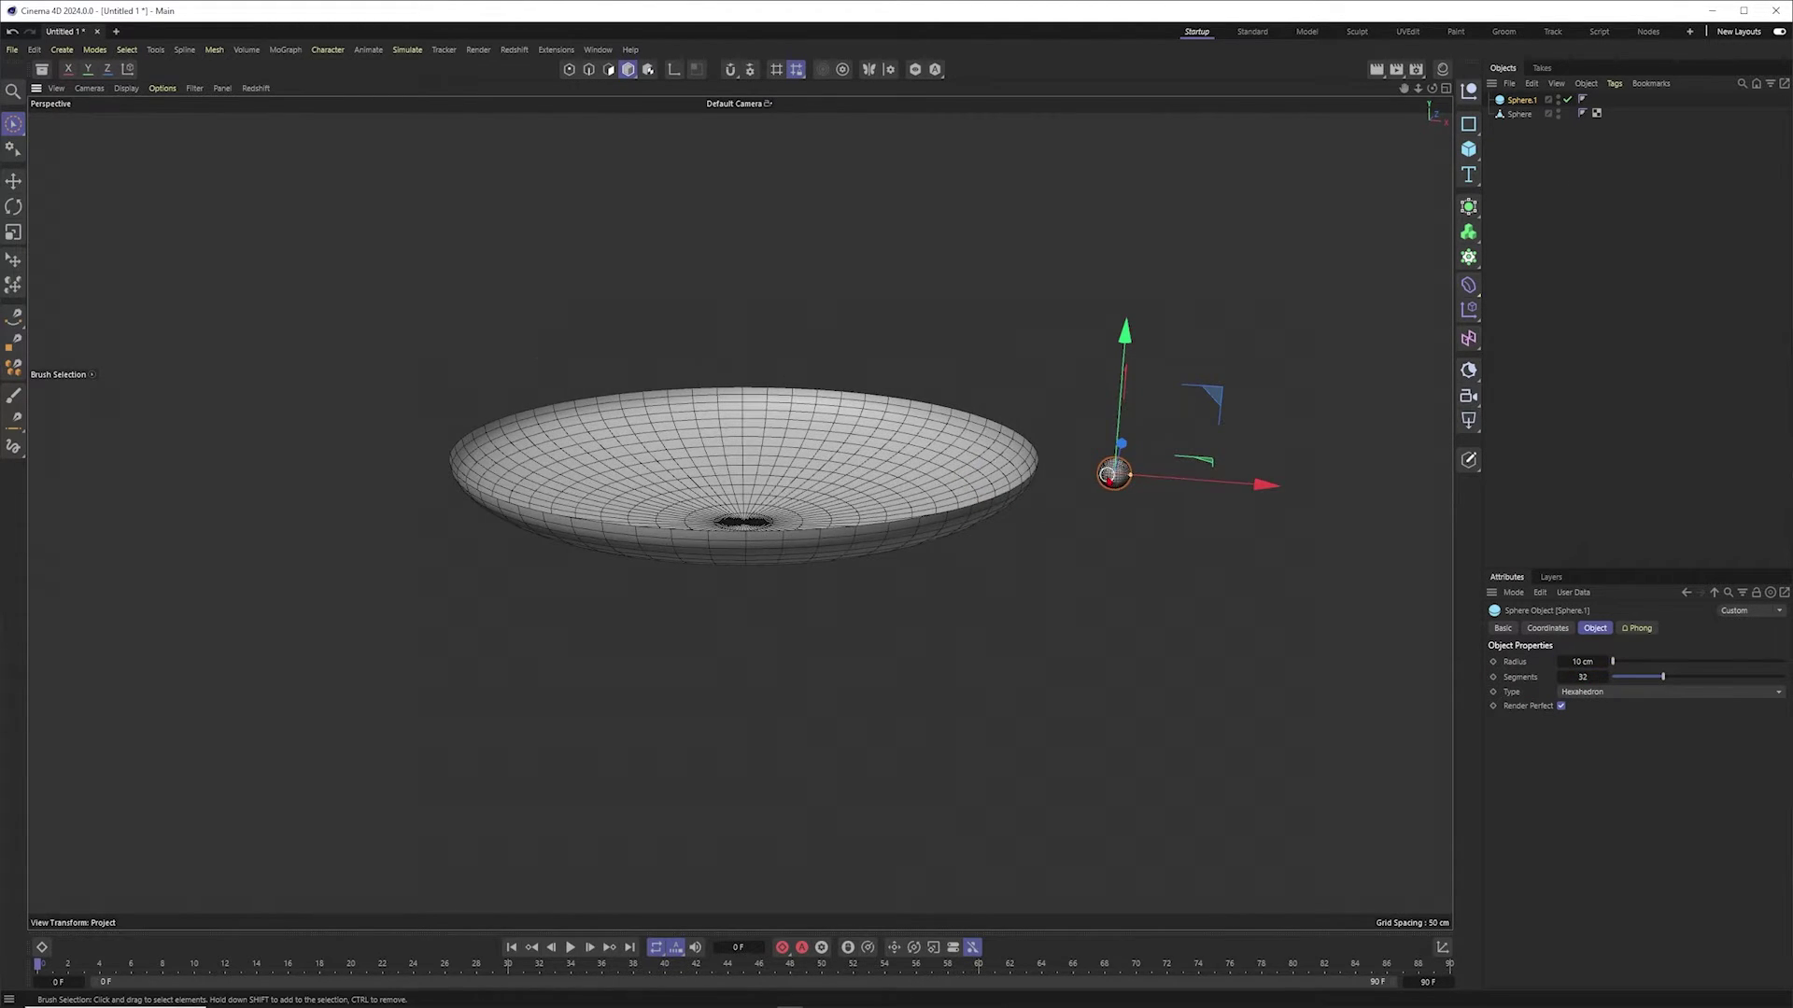
text(5)
key(Return)
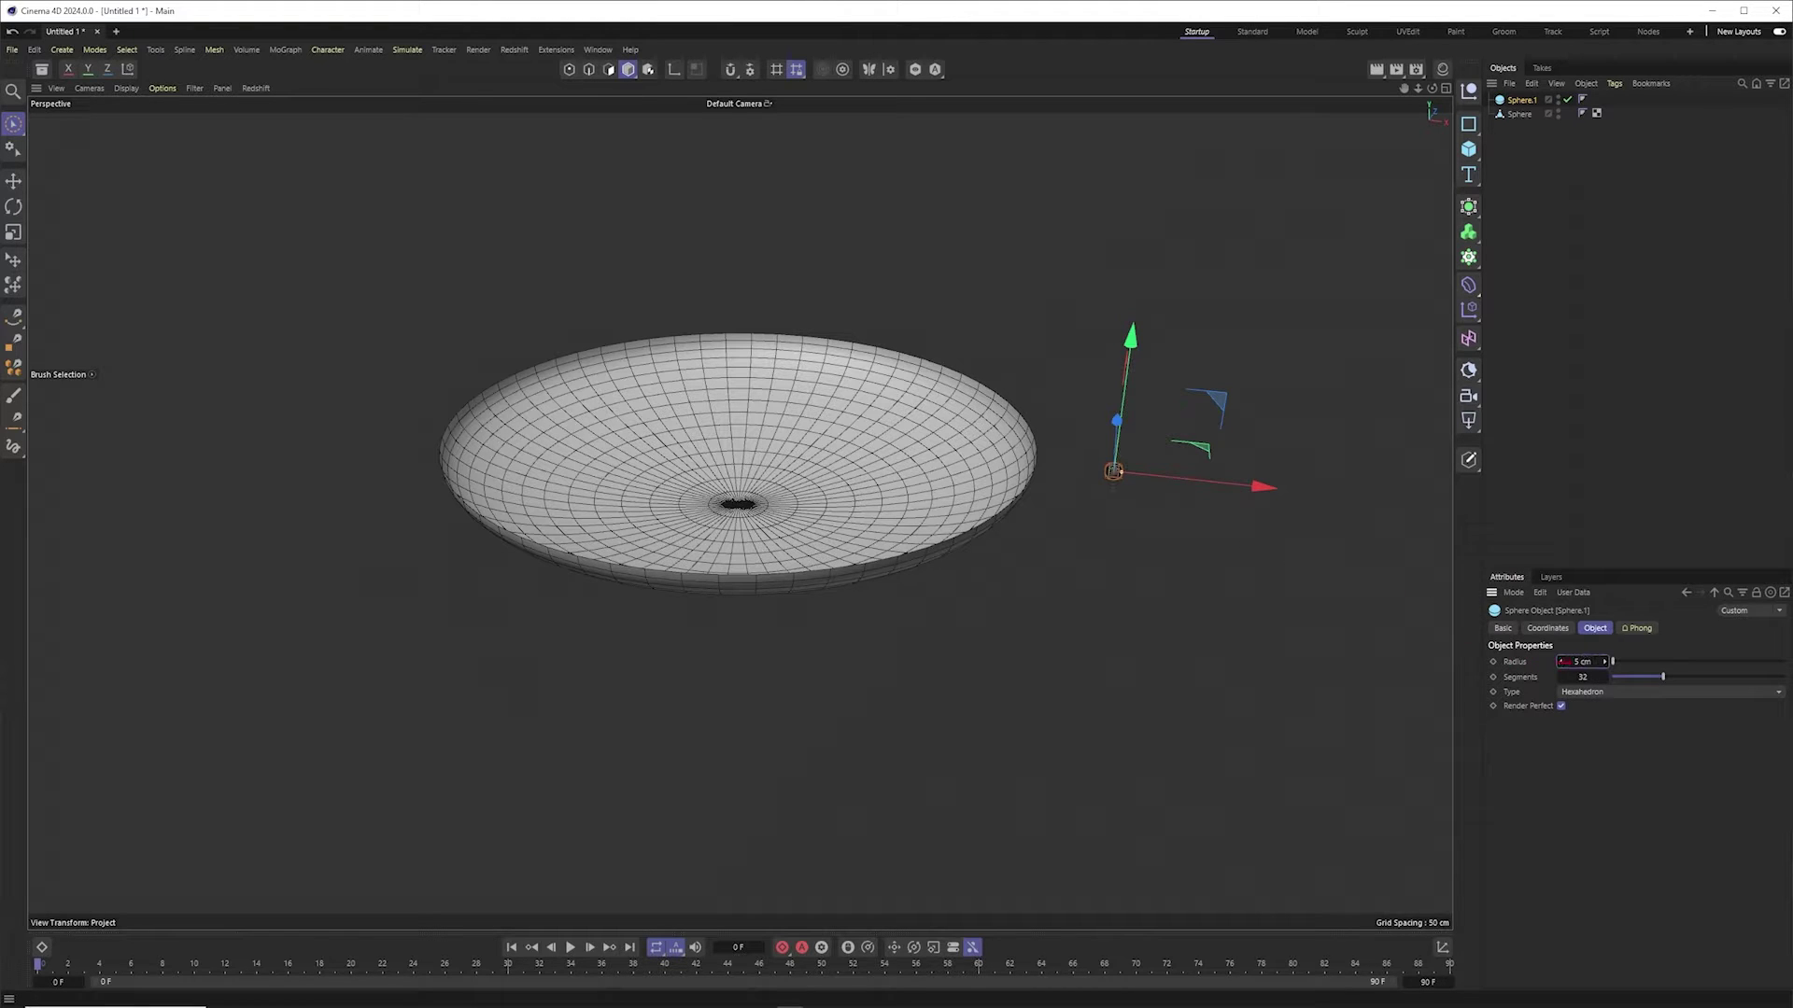
Step: Scale the dish up uniformly until the small sphere lies within its rim
click(901, 473)
key(t)
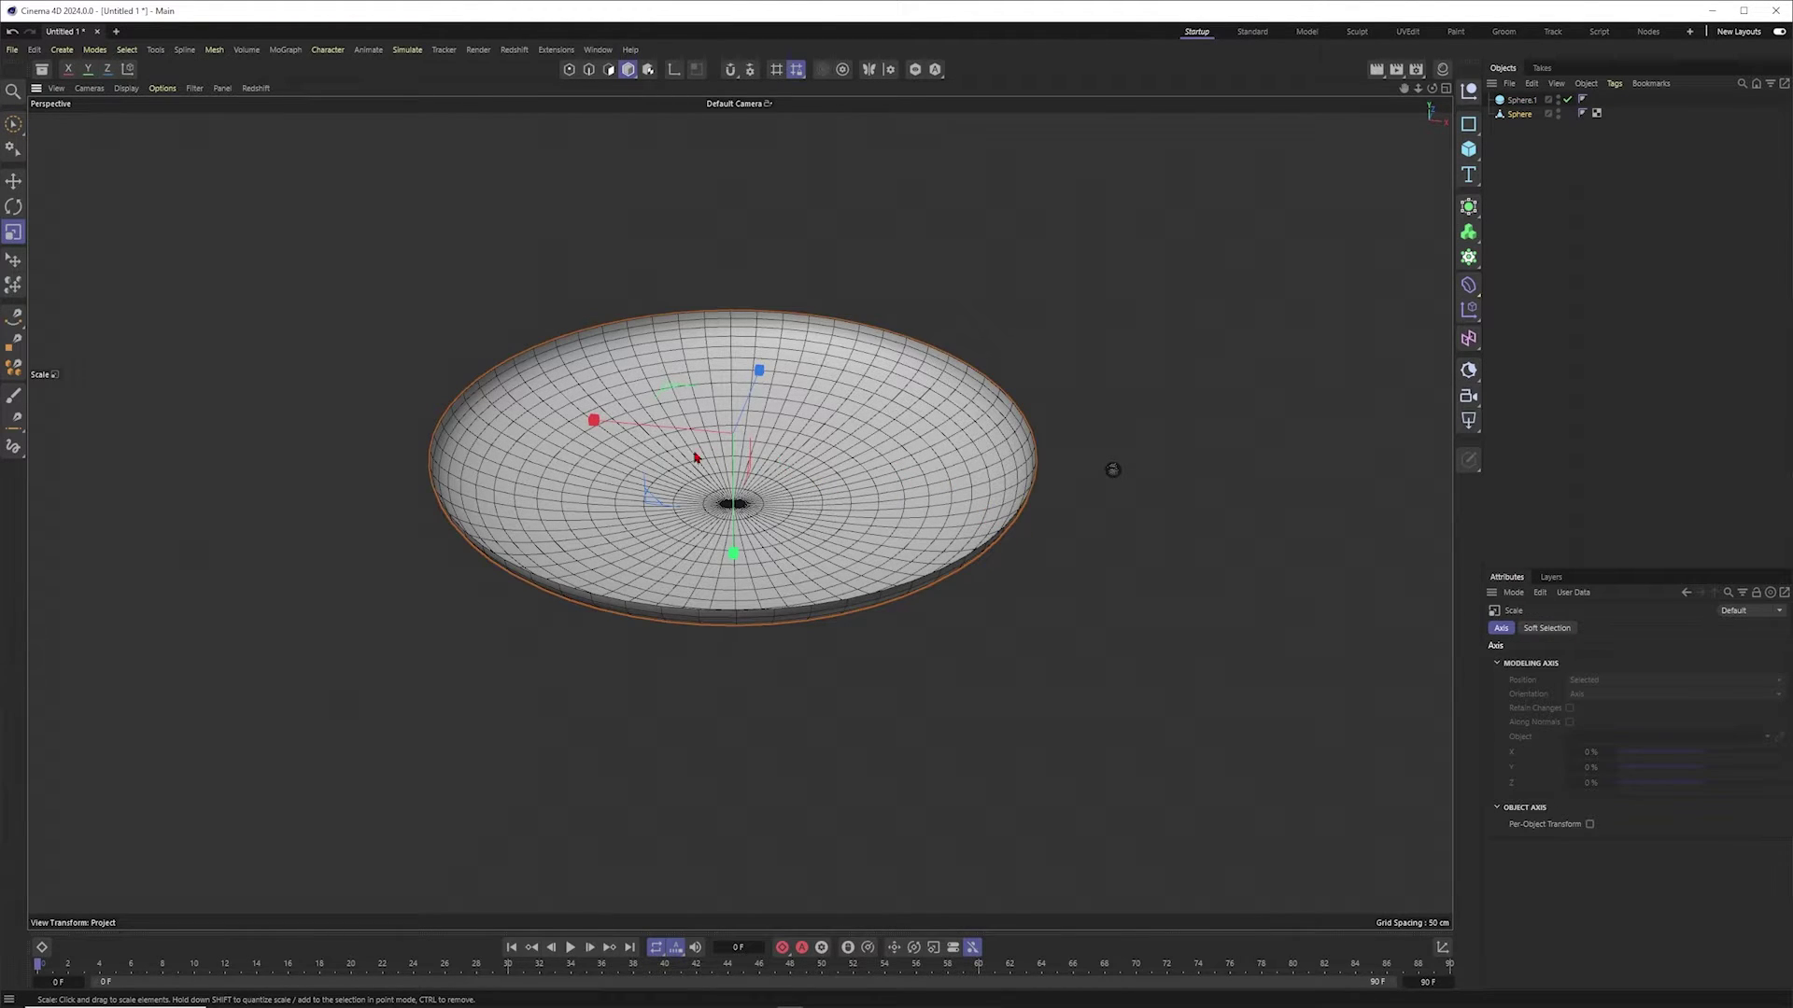
drag(681, 400, 941, 322)
click(1588, 304)
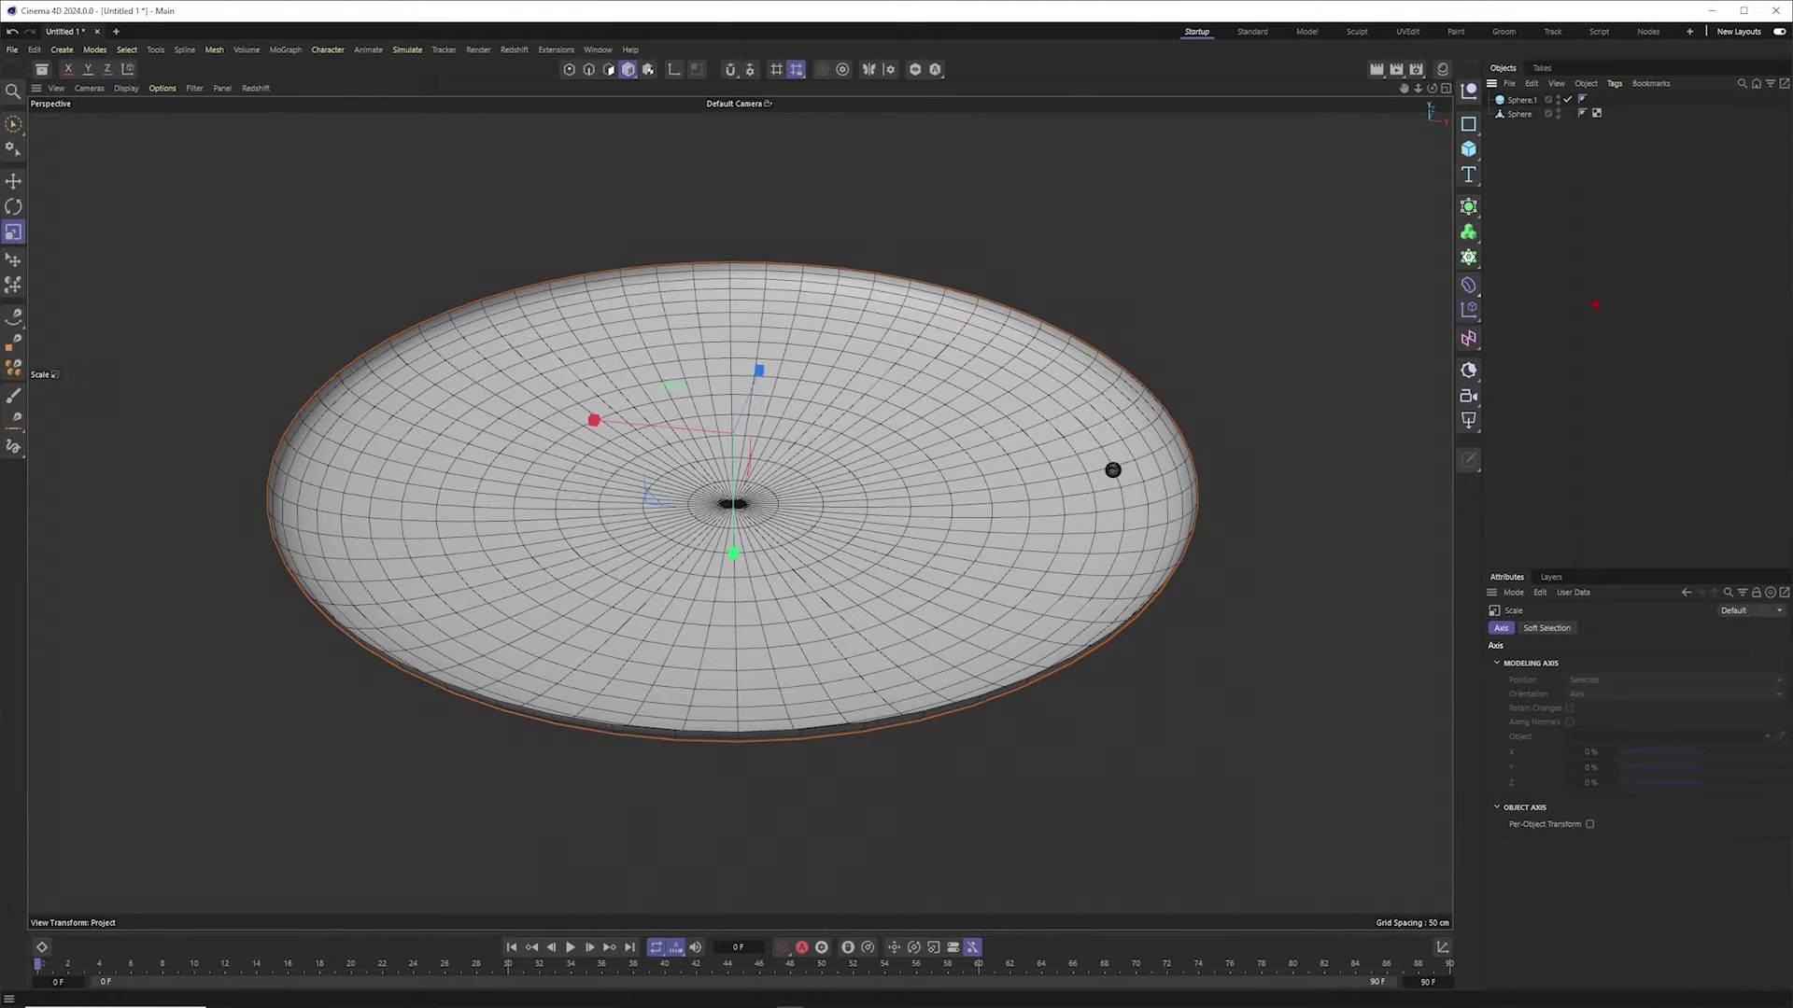
Step: Switch the viewport display to plain Gouraud shading without wireframe lines
alt+drag(960, 529, 977, 534)
key(n)
key(a)
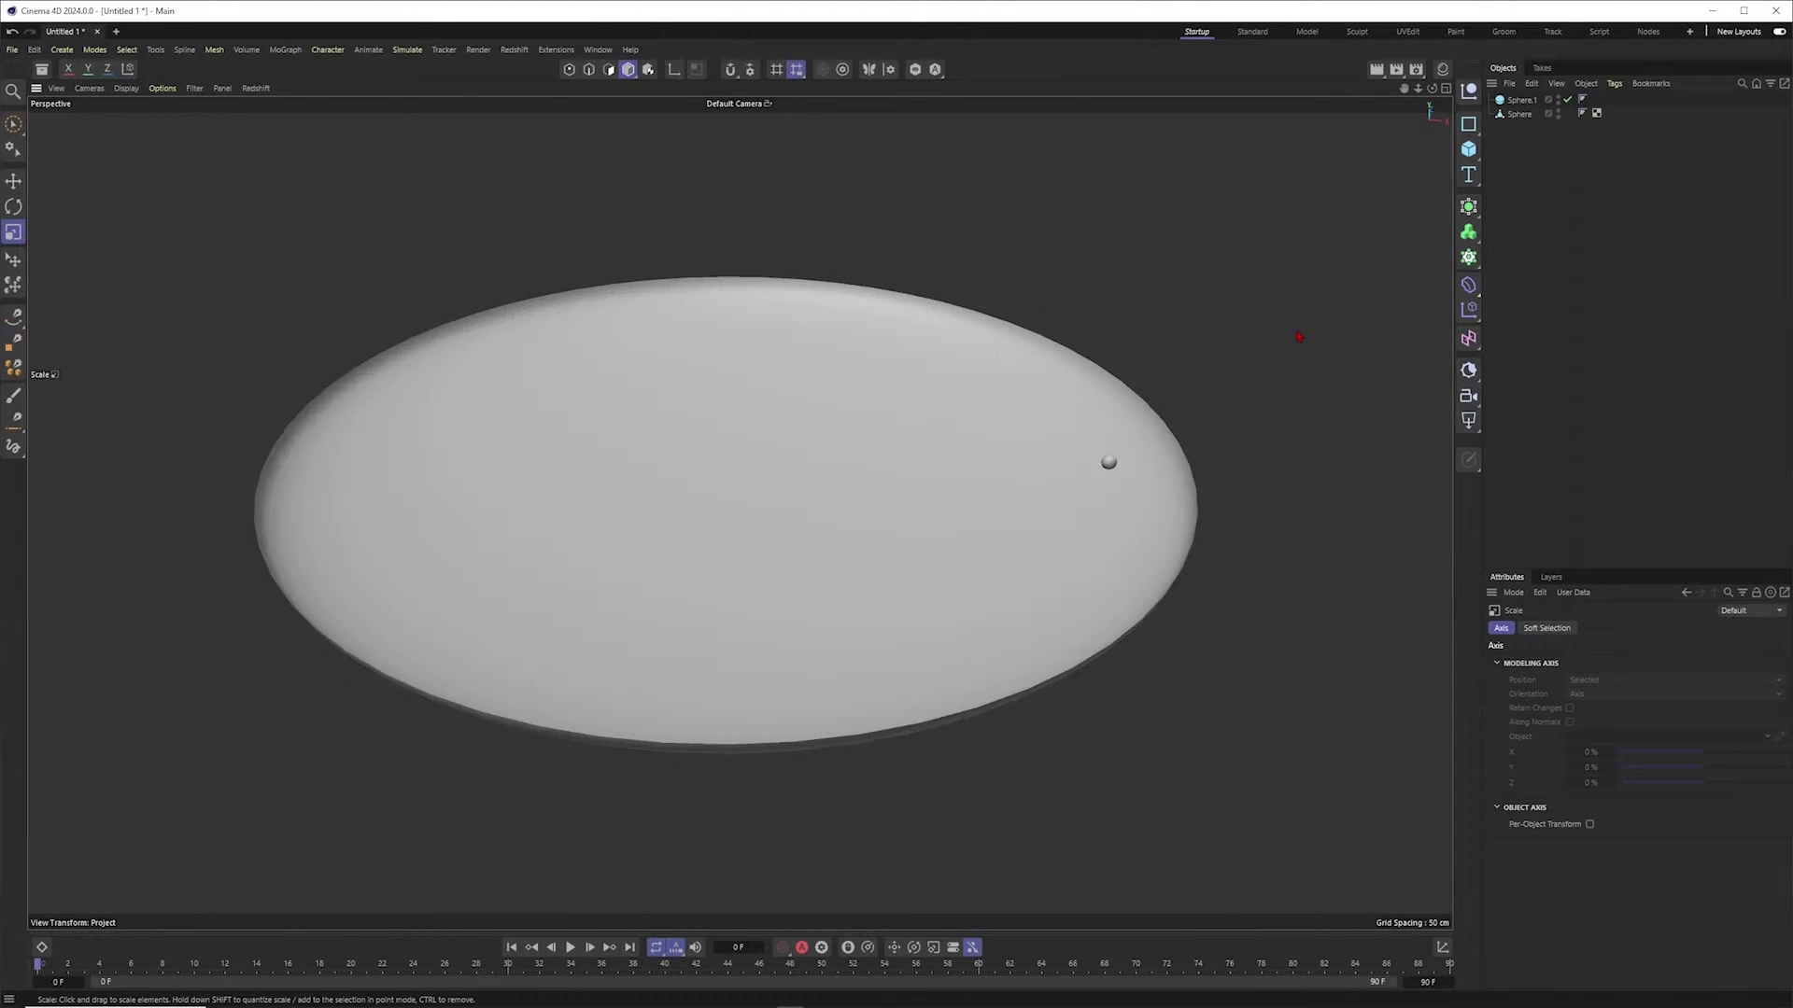
Step: Create a new Redshift shader graph material and assign it to the dish
click(1441, 69)
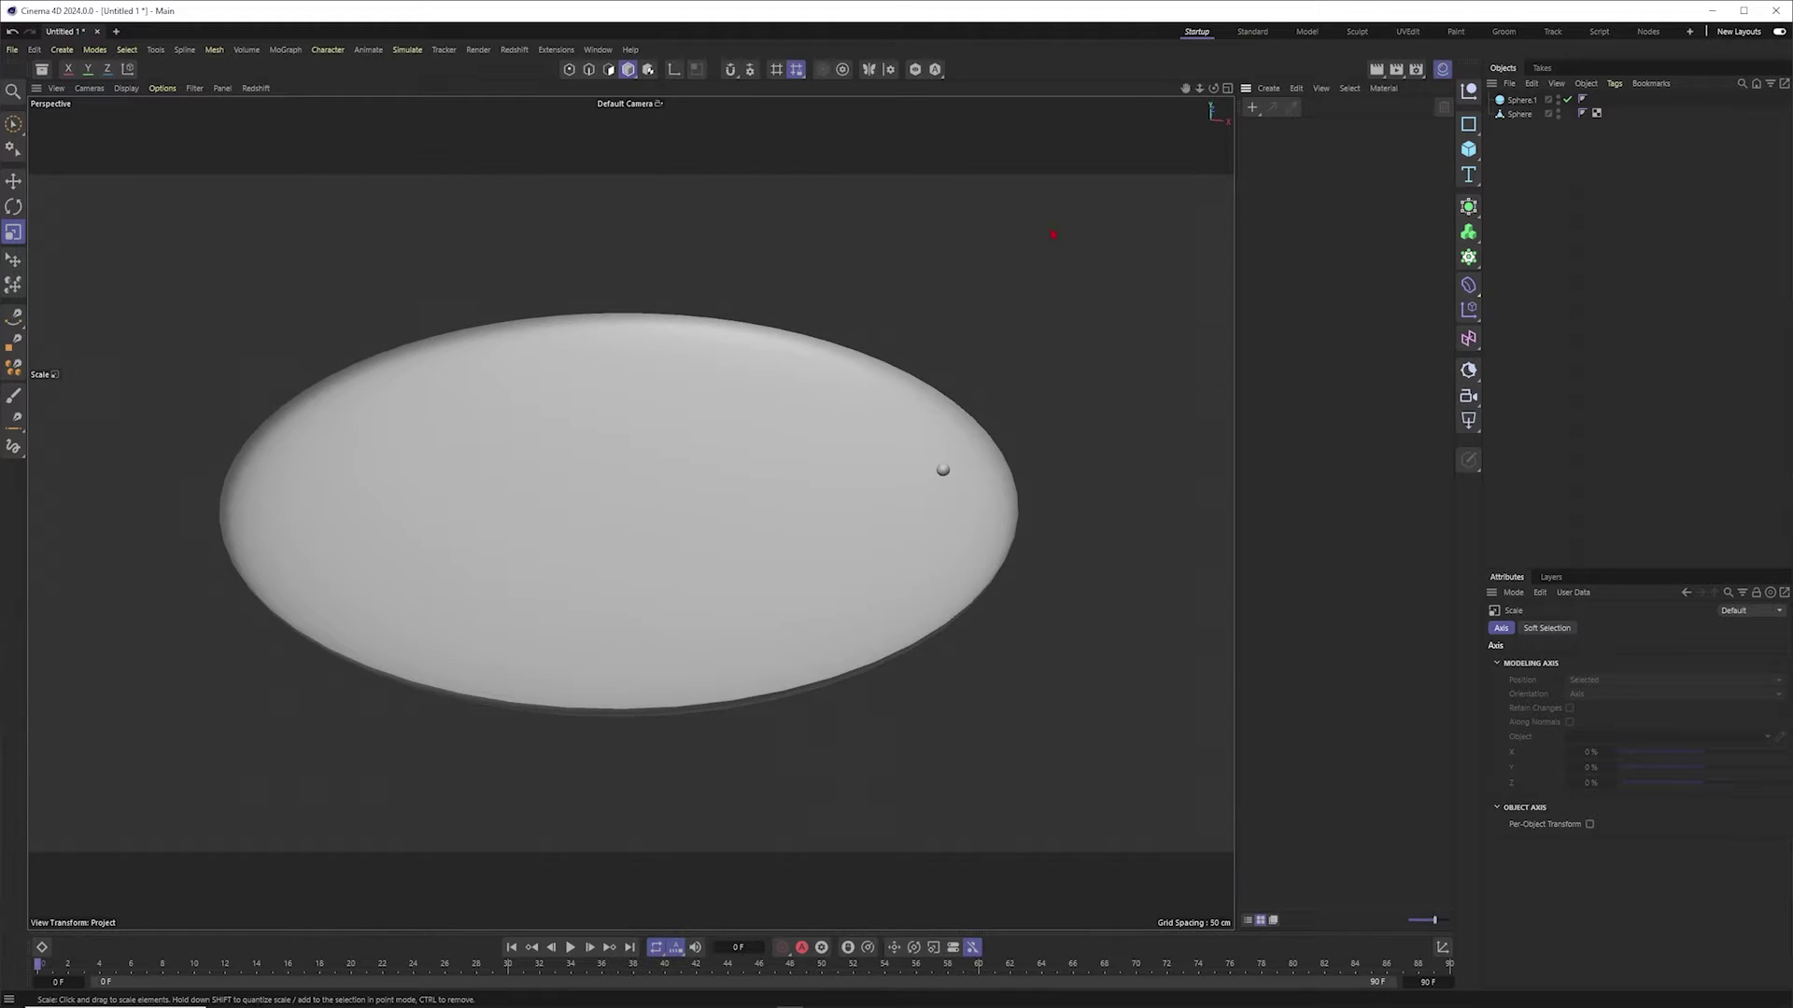
double_click(1313, 208)
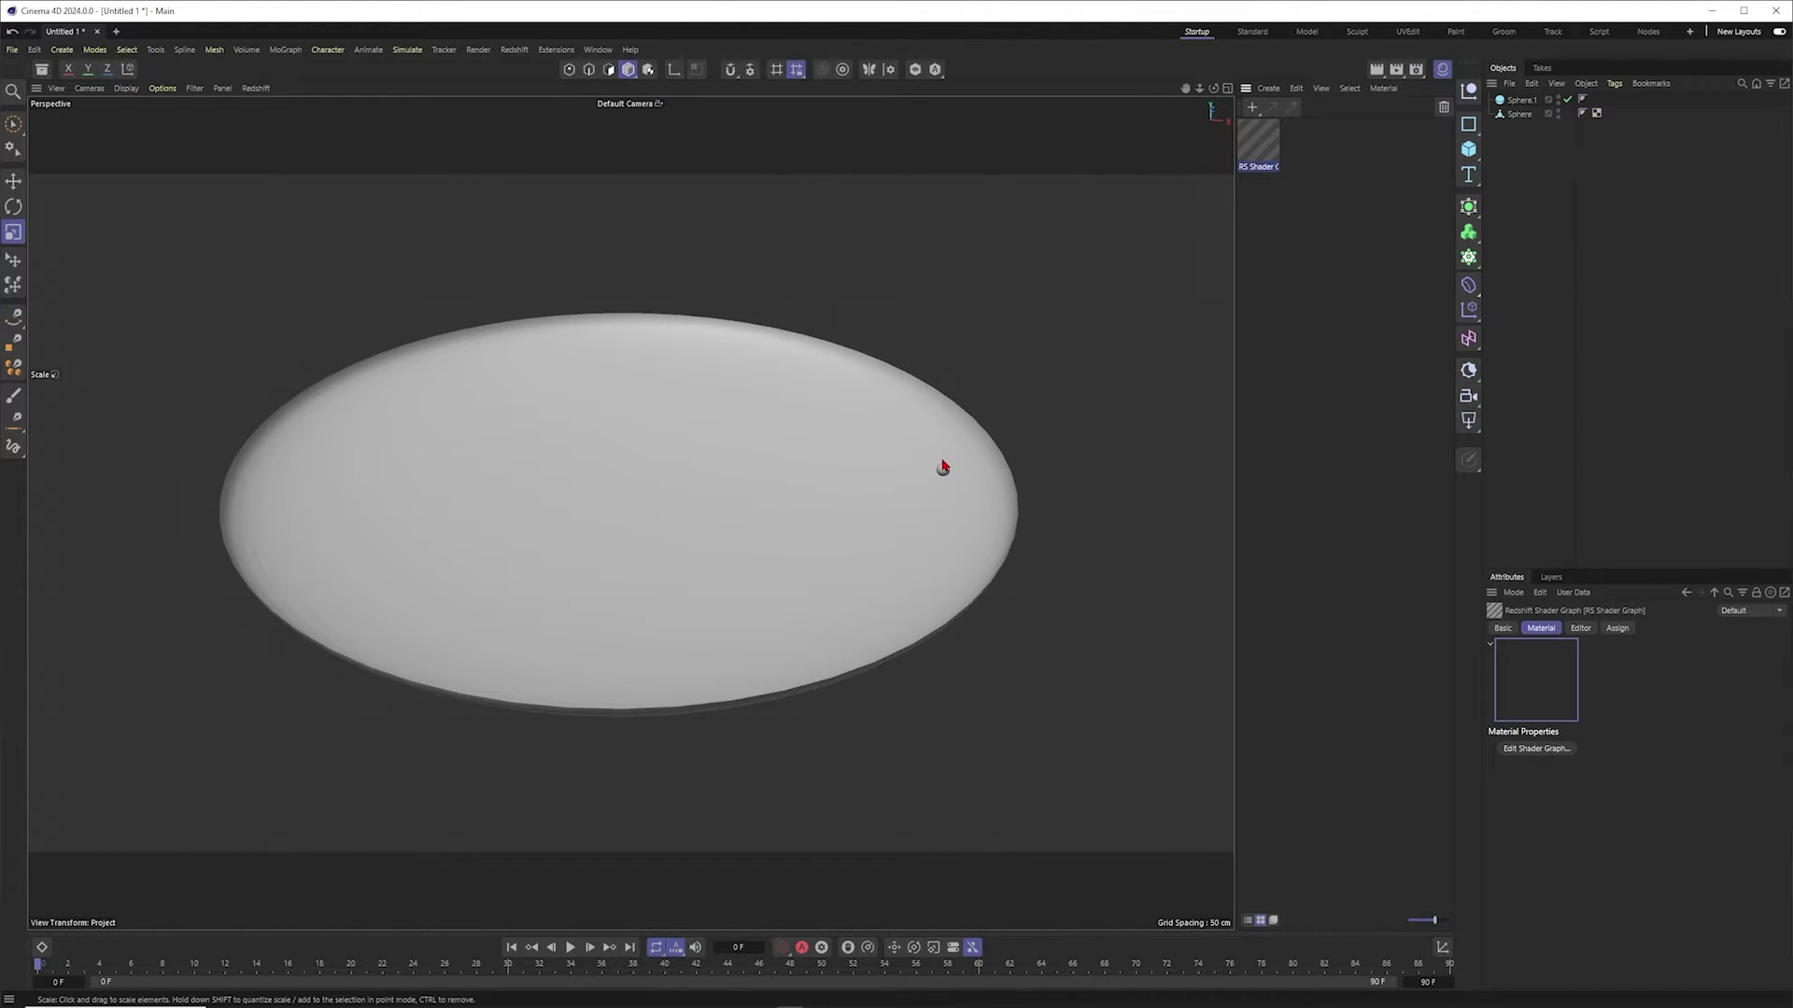
drag(818, 488, 846, 501)
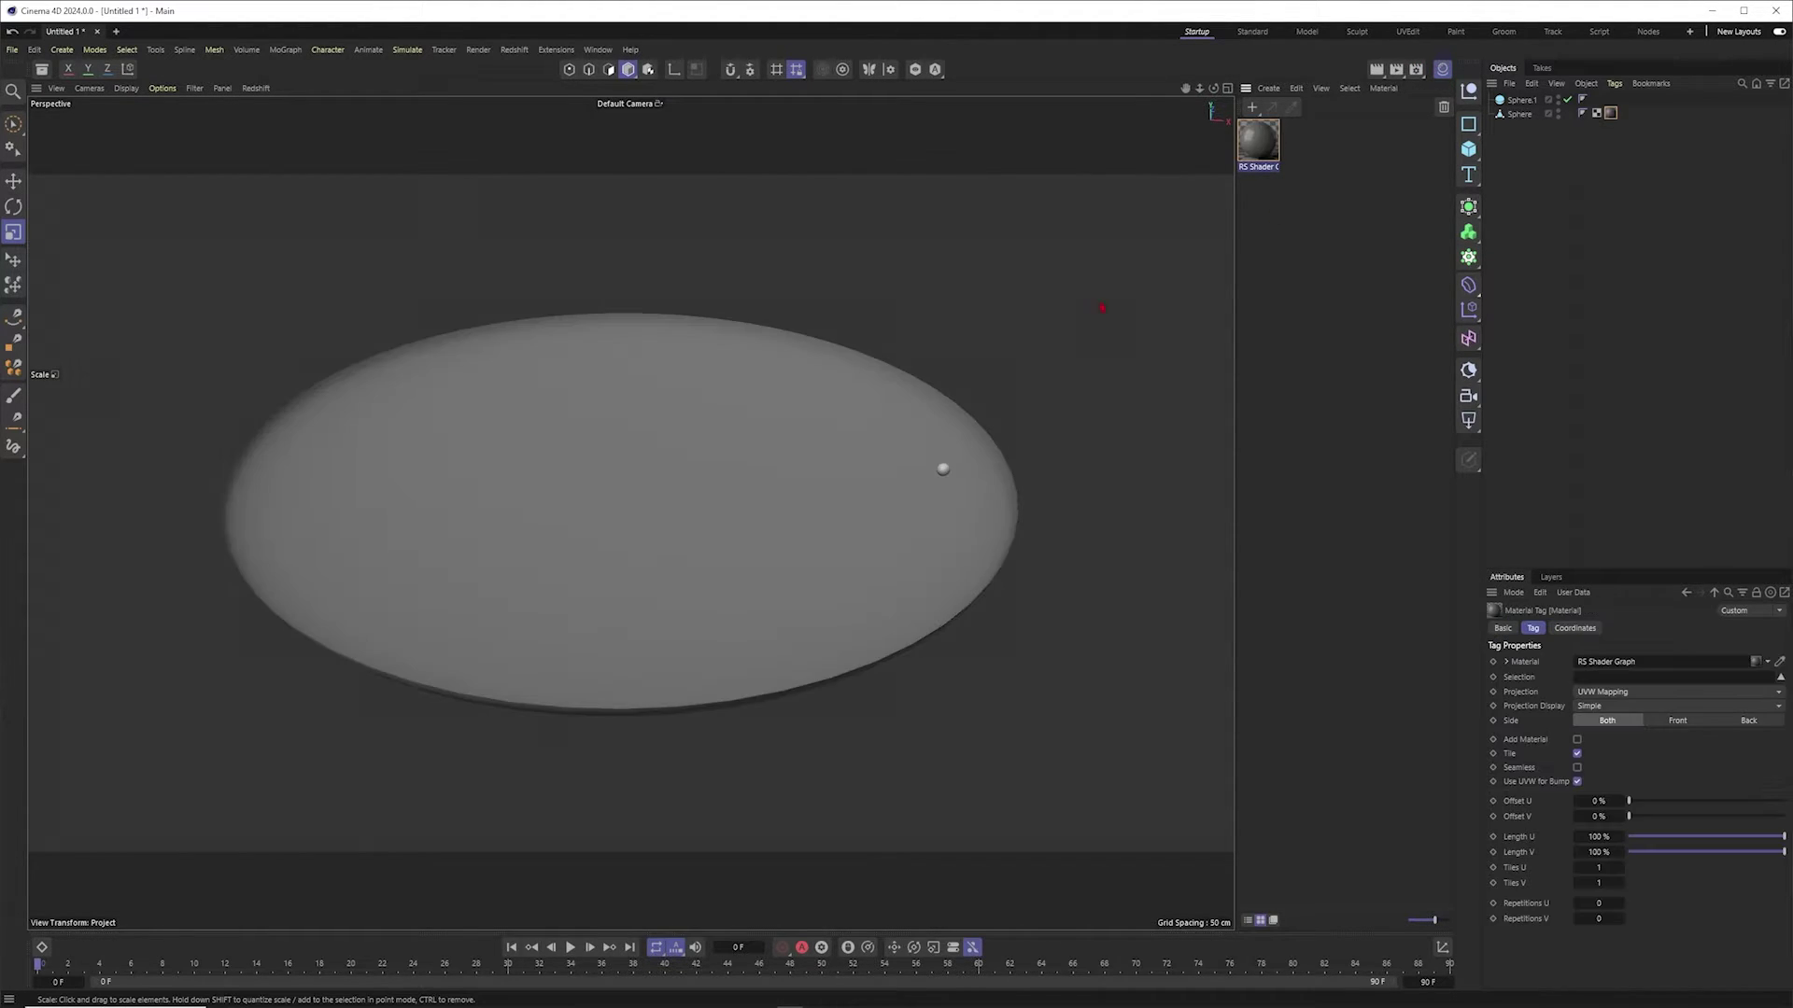
Step: Duplicate the Redshift material and open the copy's shader graph
click(1275, 191)
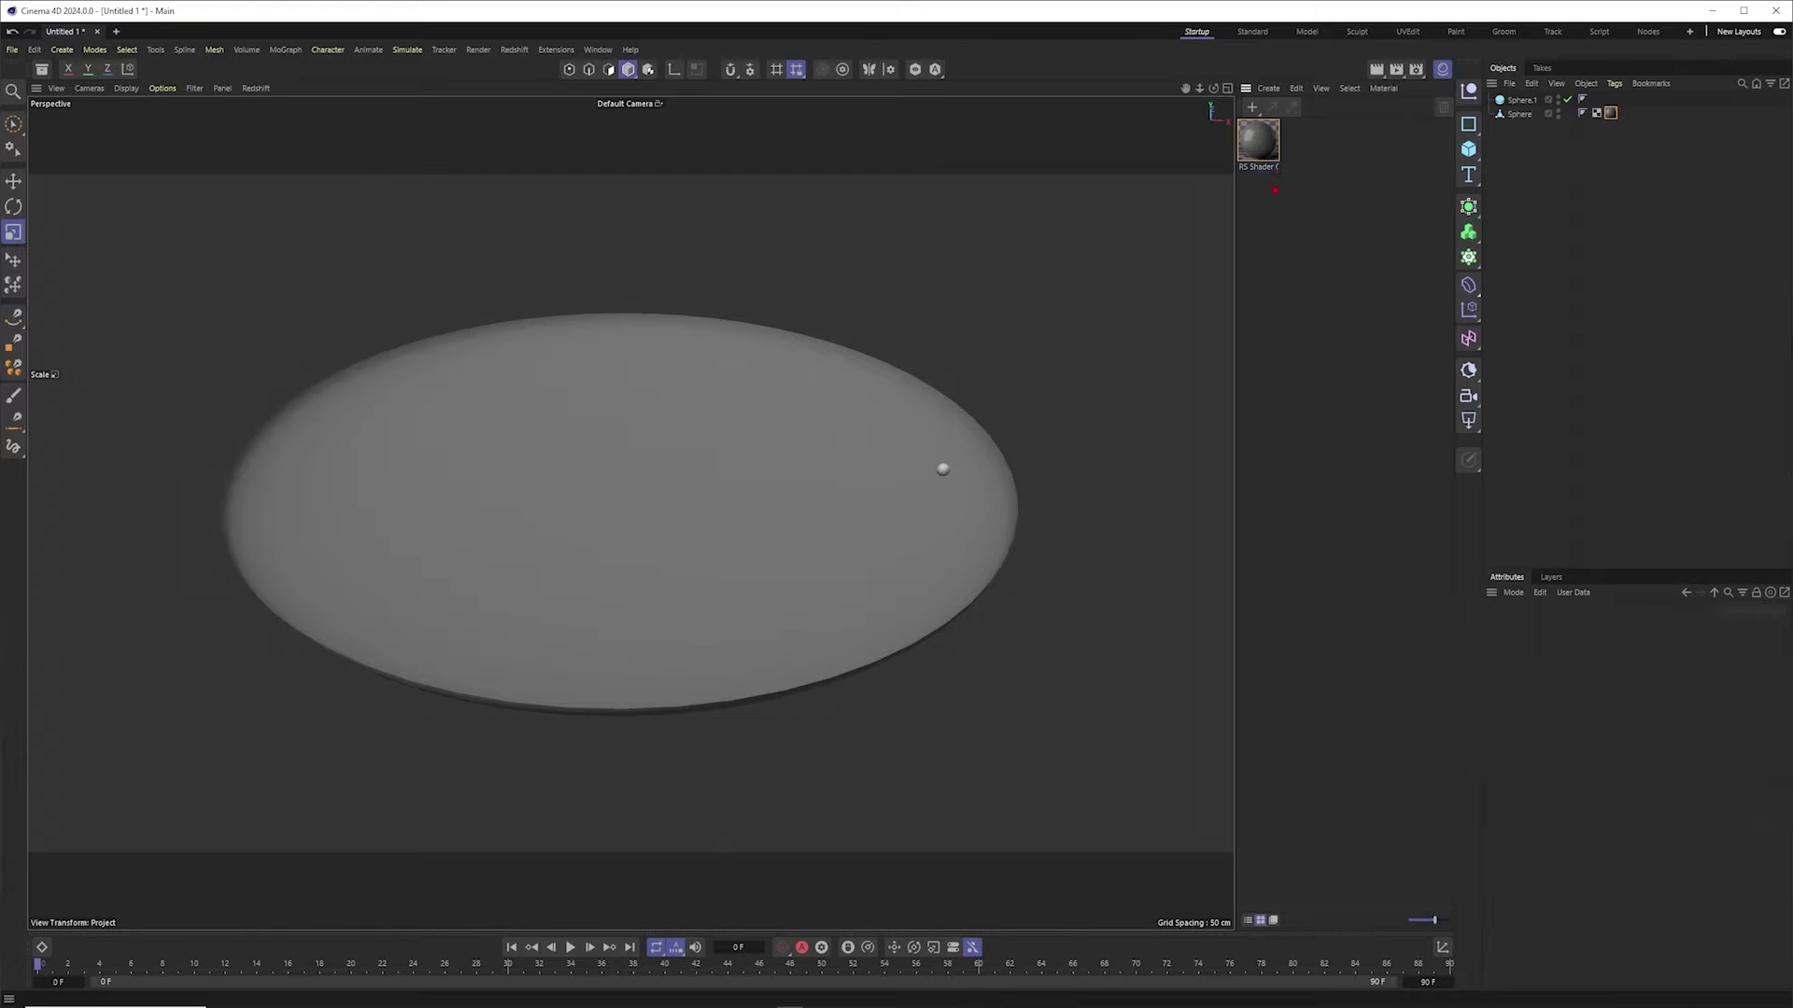
ctrl+drag(1305, 156, 1303, 149)
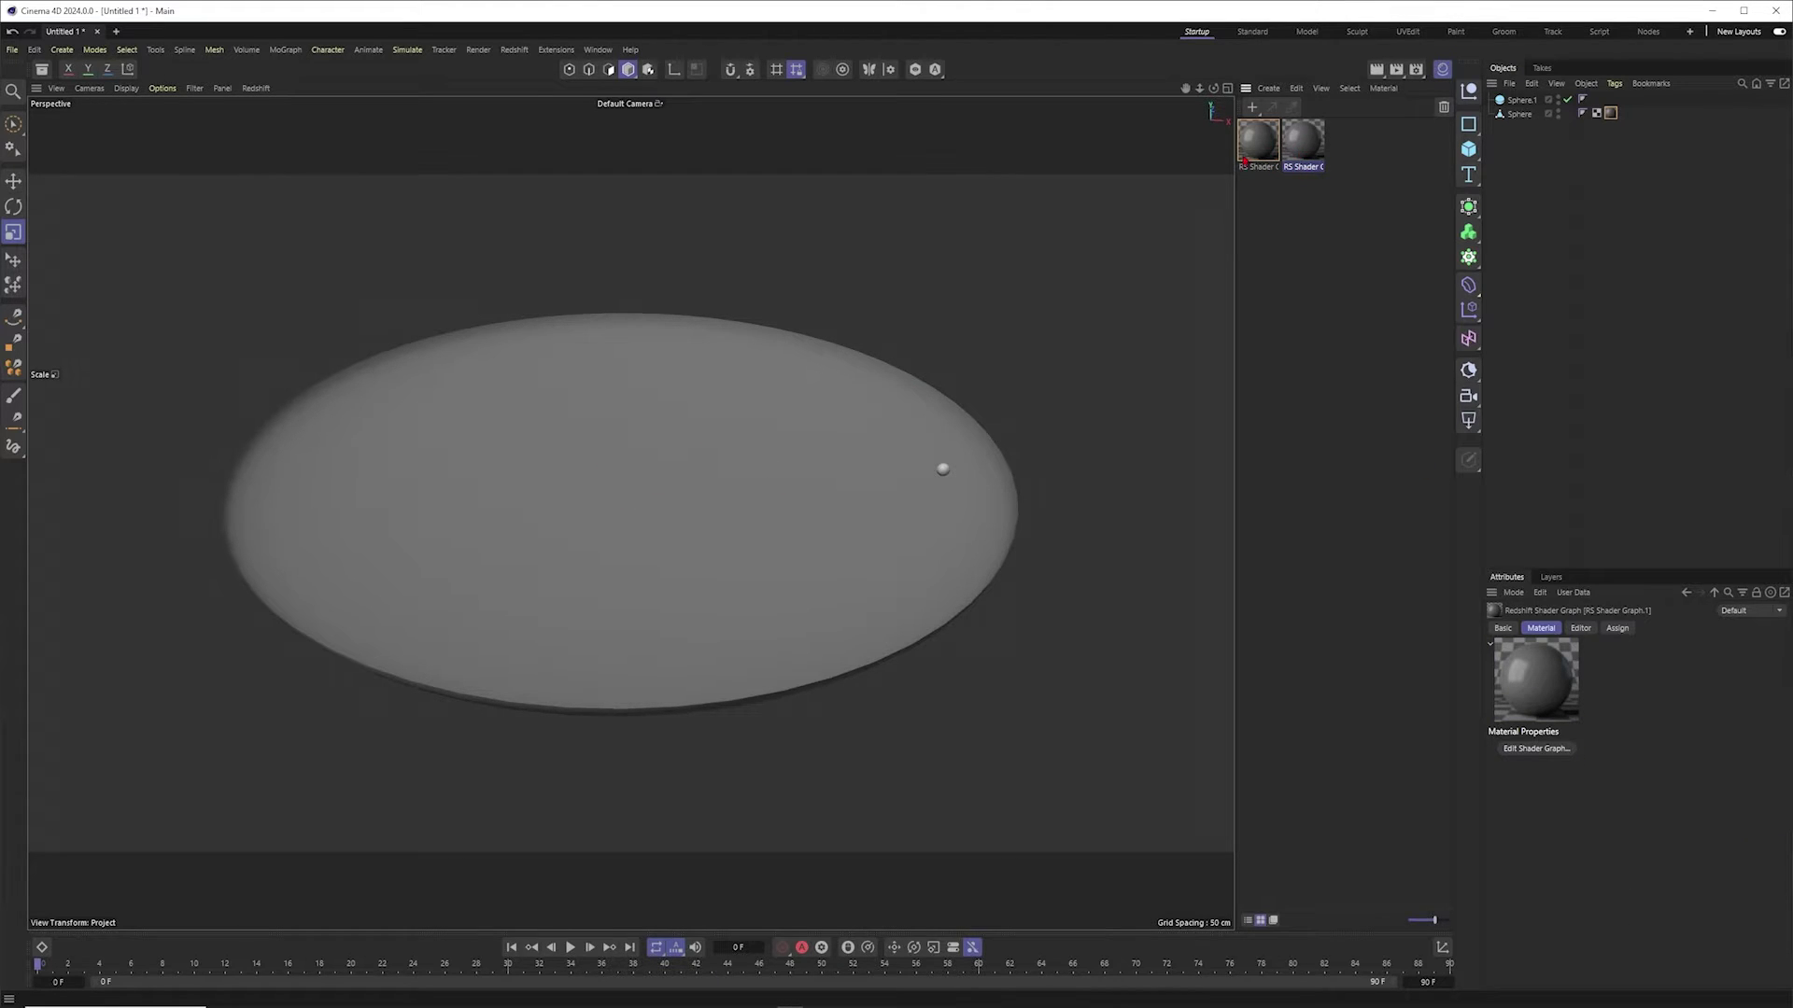
double_click(1297, 142)
drag(280, 49, 1218, 208)
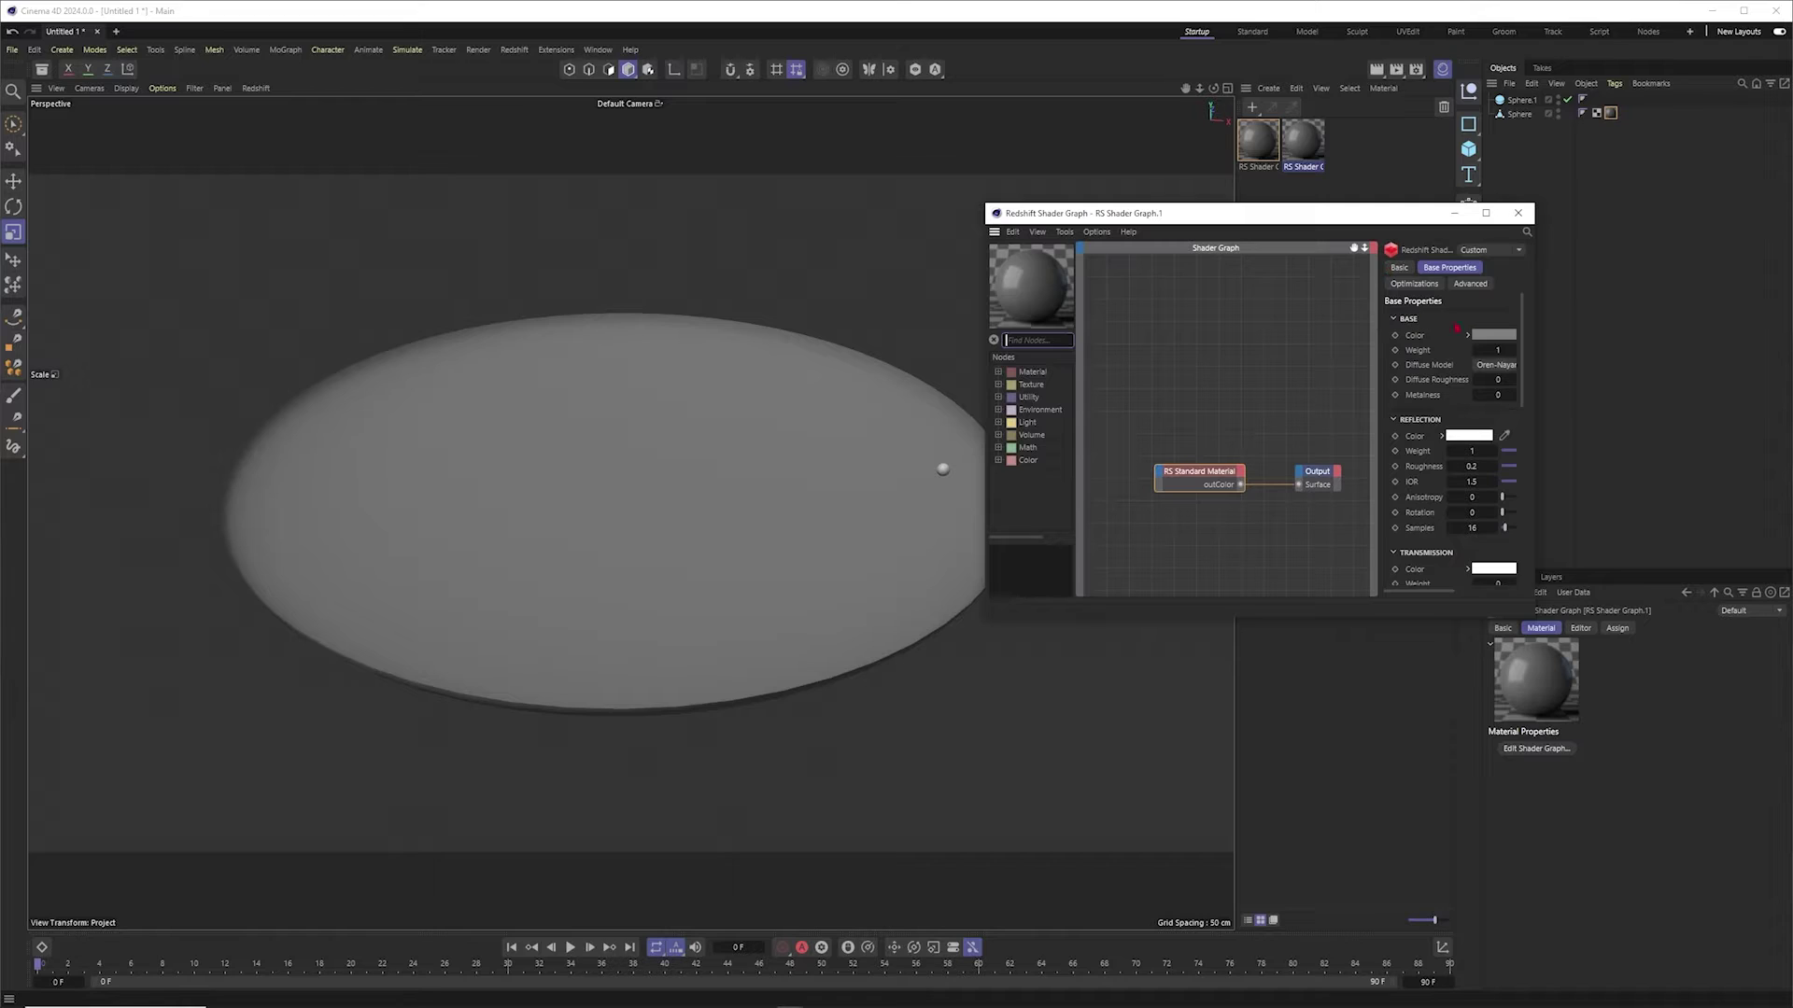
Step: Set the copied Redshift material's base color to light red, RGB 255, 154, 154, and move the shader graph window aside
click(1493, 334)
click(1396, 408)
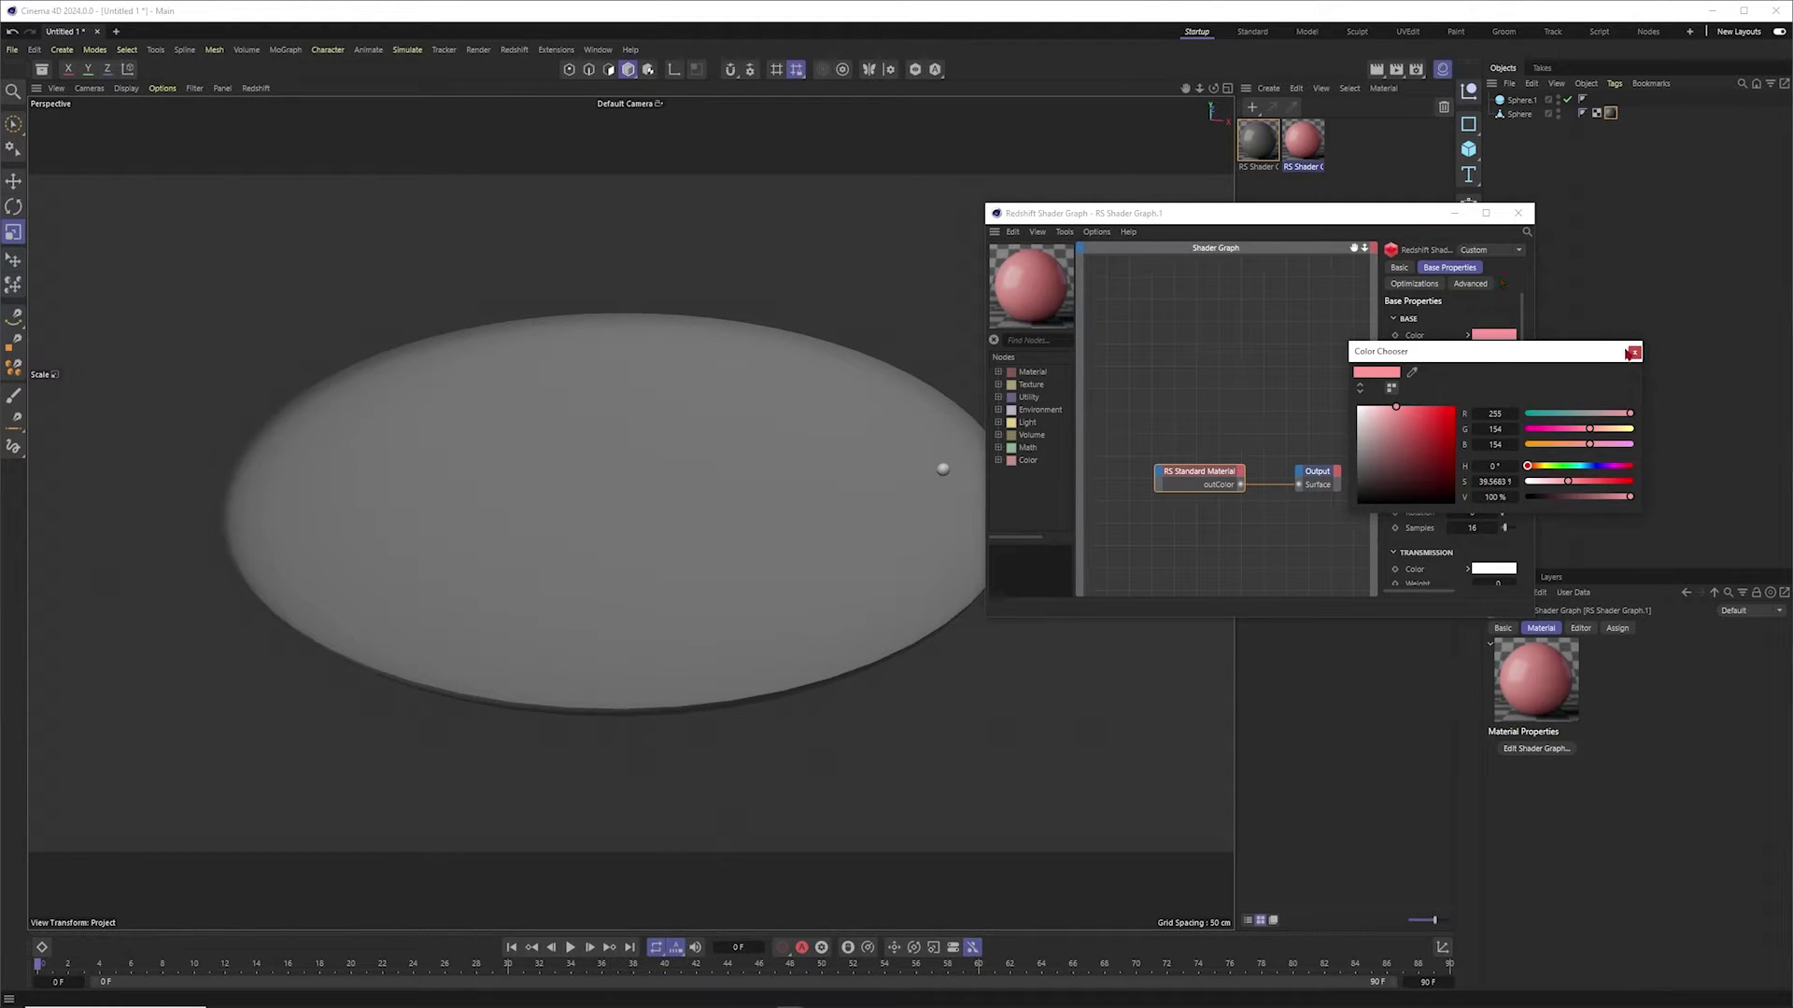
drag(1317, 209, 1482, 349)
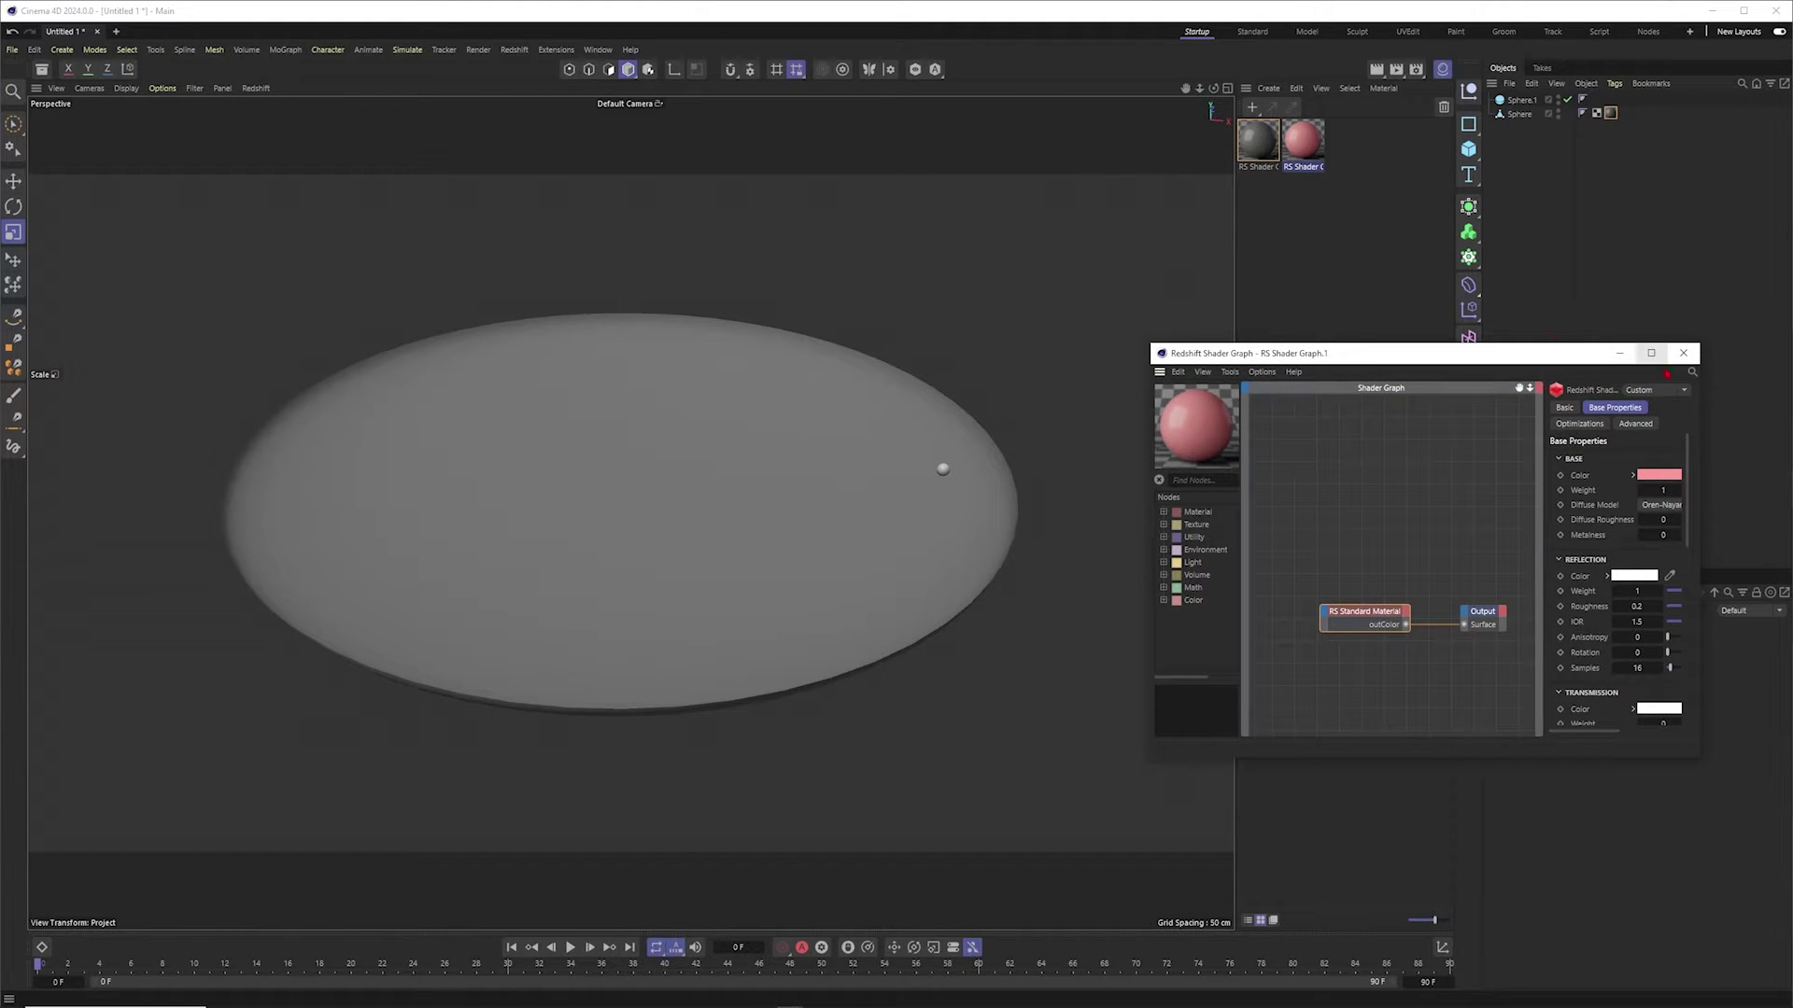
Step: Duplicate the light red material and set the copy's base color to yellow, RGB 255, 238, 83
mouse_move(1309, 160)
ctrl+mouse_down()
mouse_move(1319, 144)
mouse_move(1333, 163)
ctrl+mouse_up()
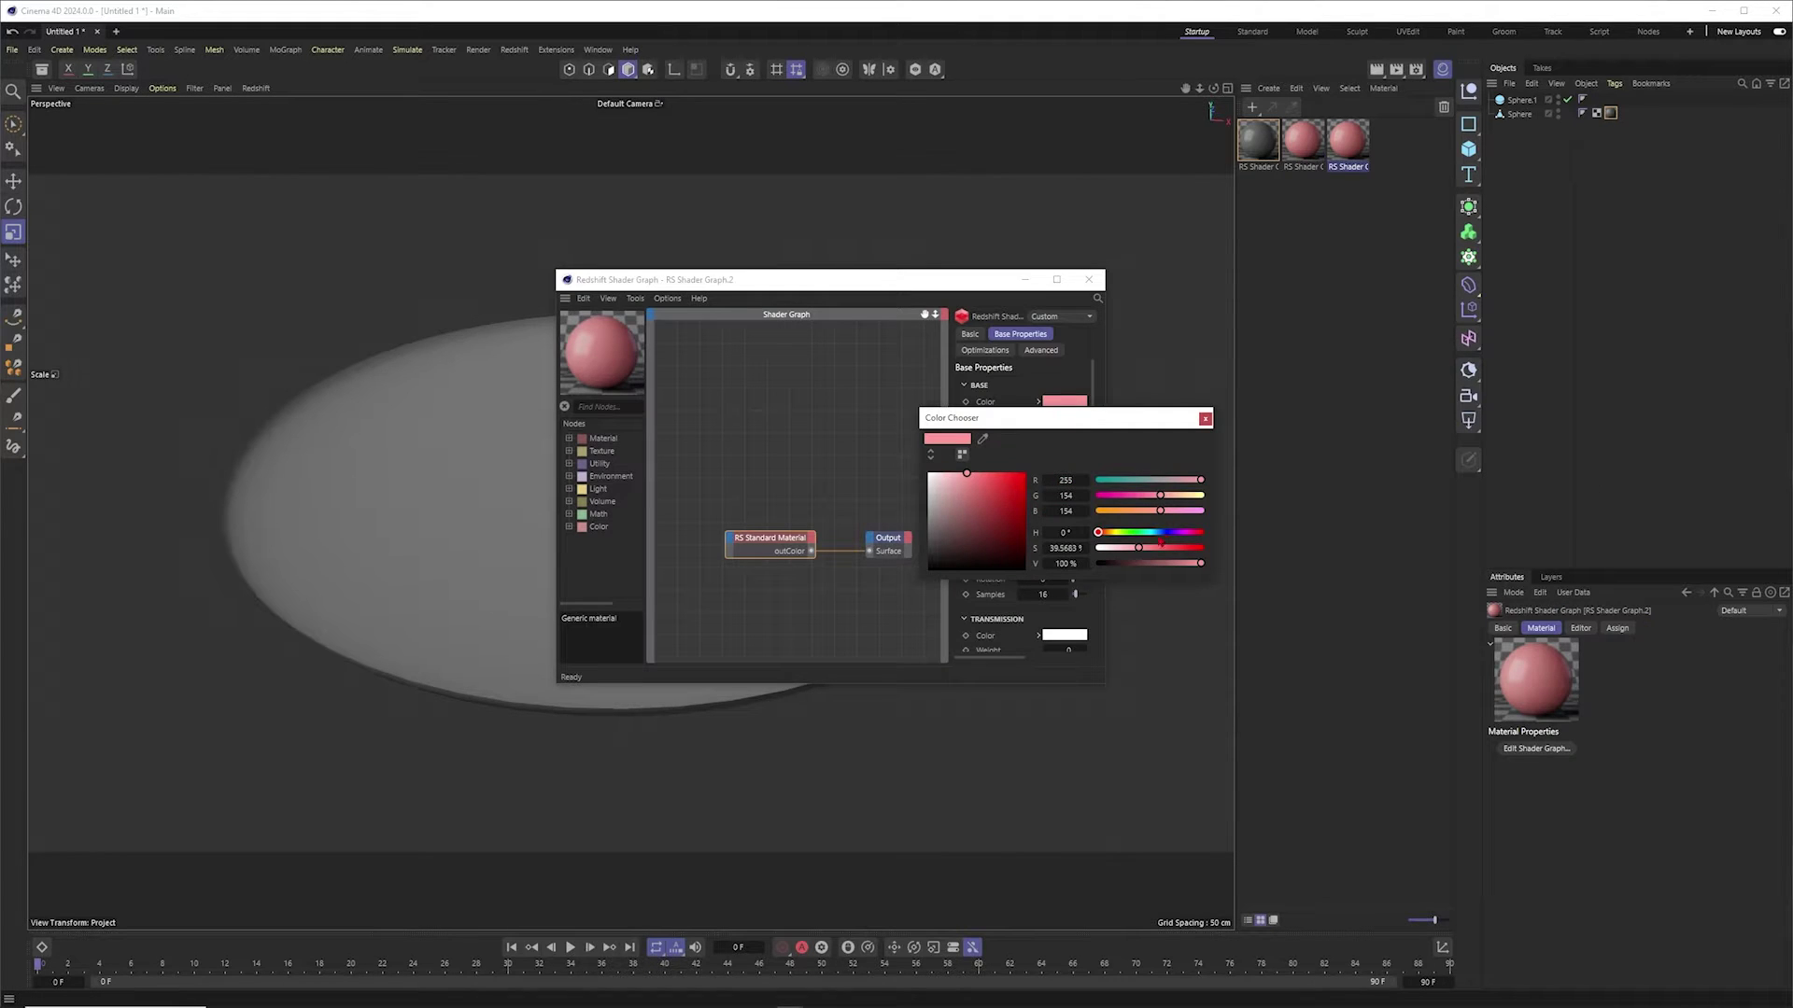
drag(1098, 533, 1112, 533)
click(993, 473)
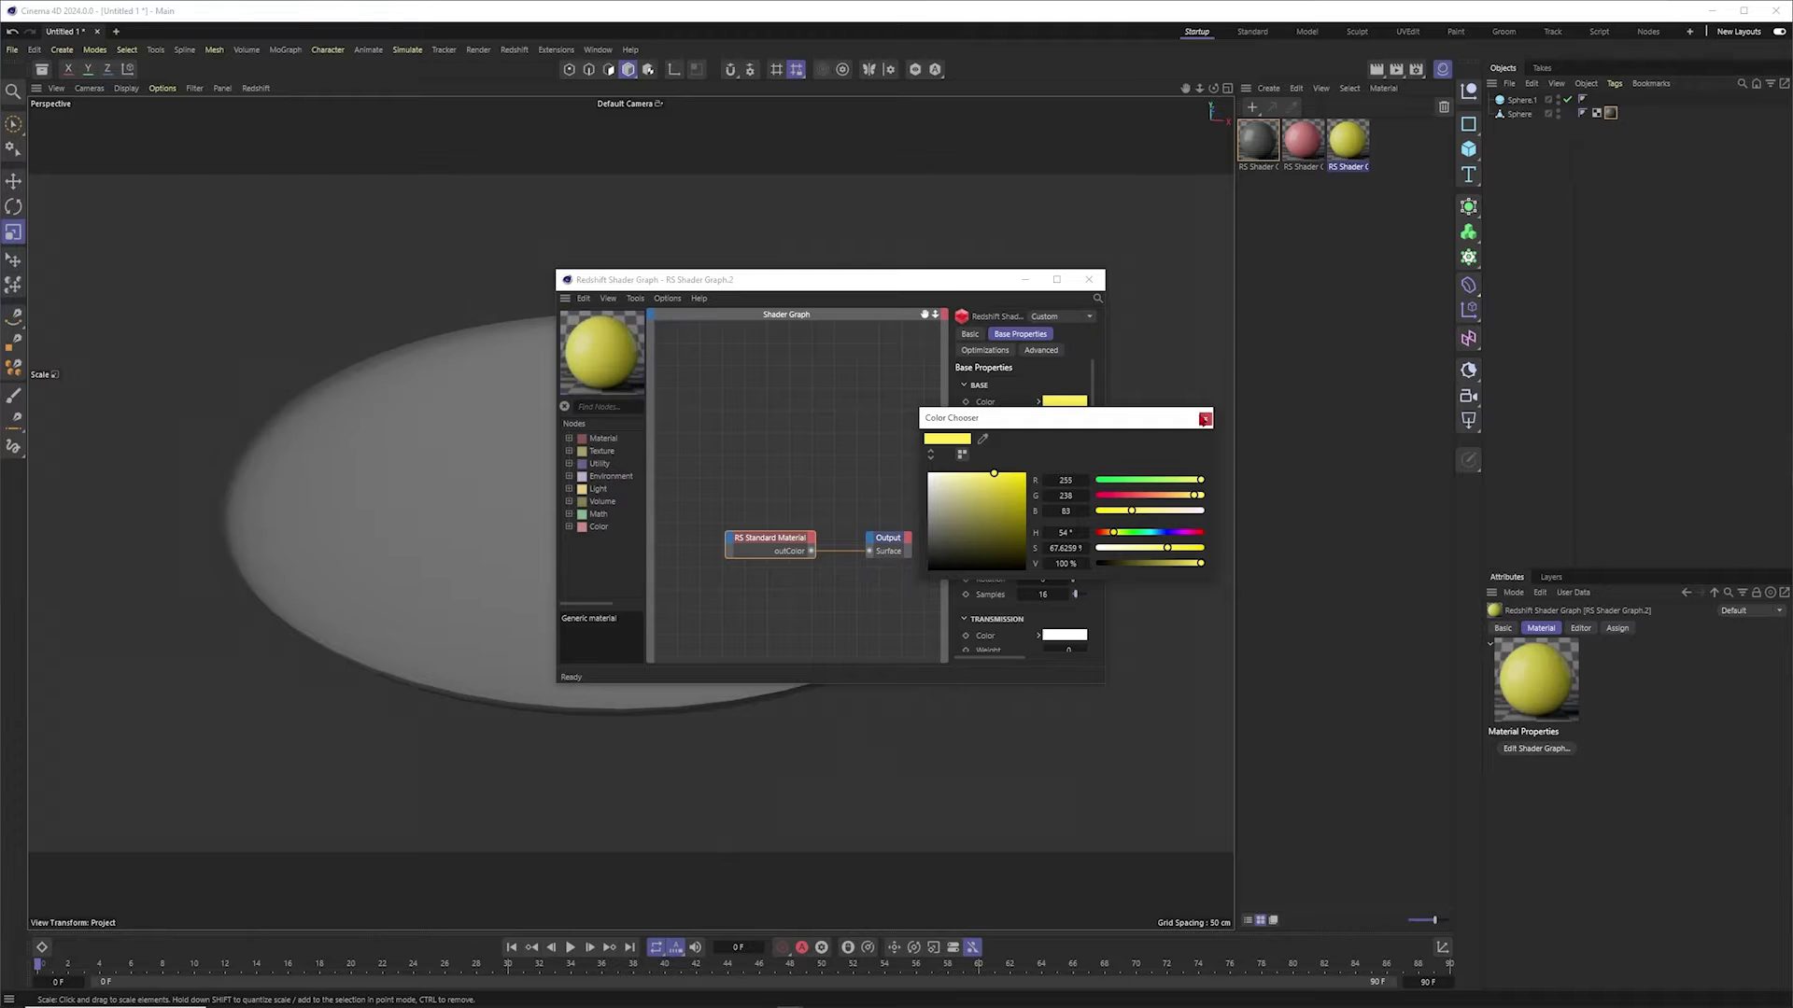
click(1205, 418)
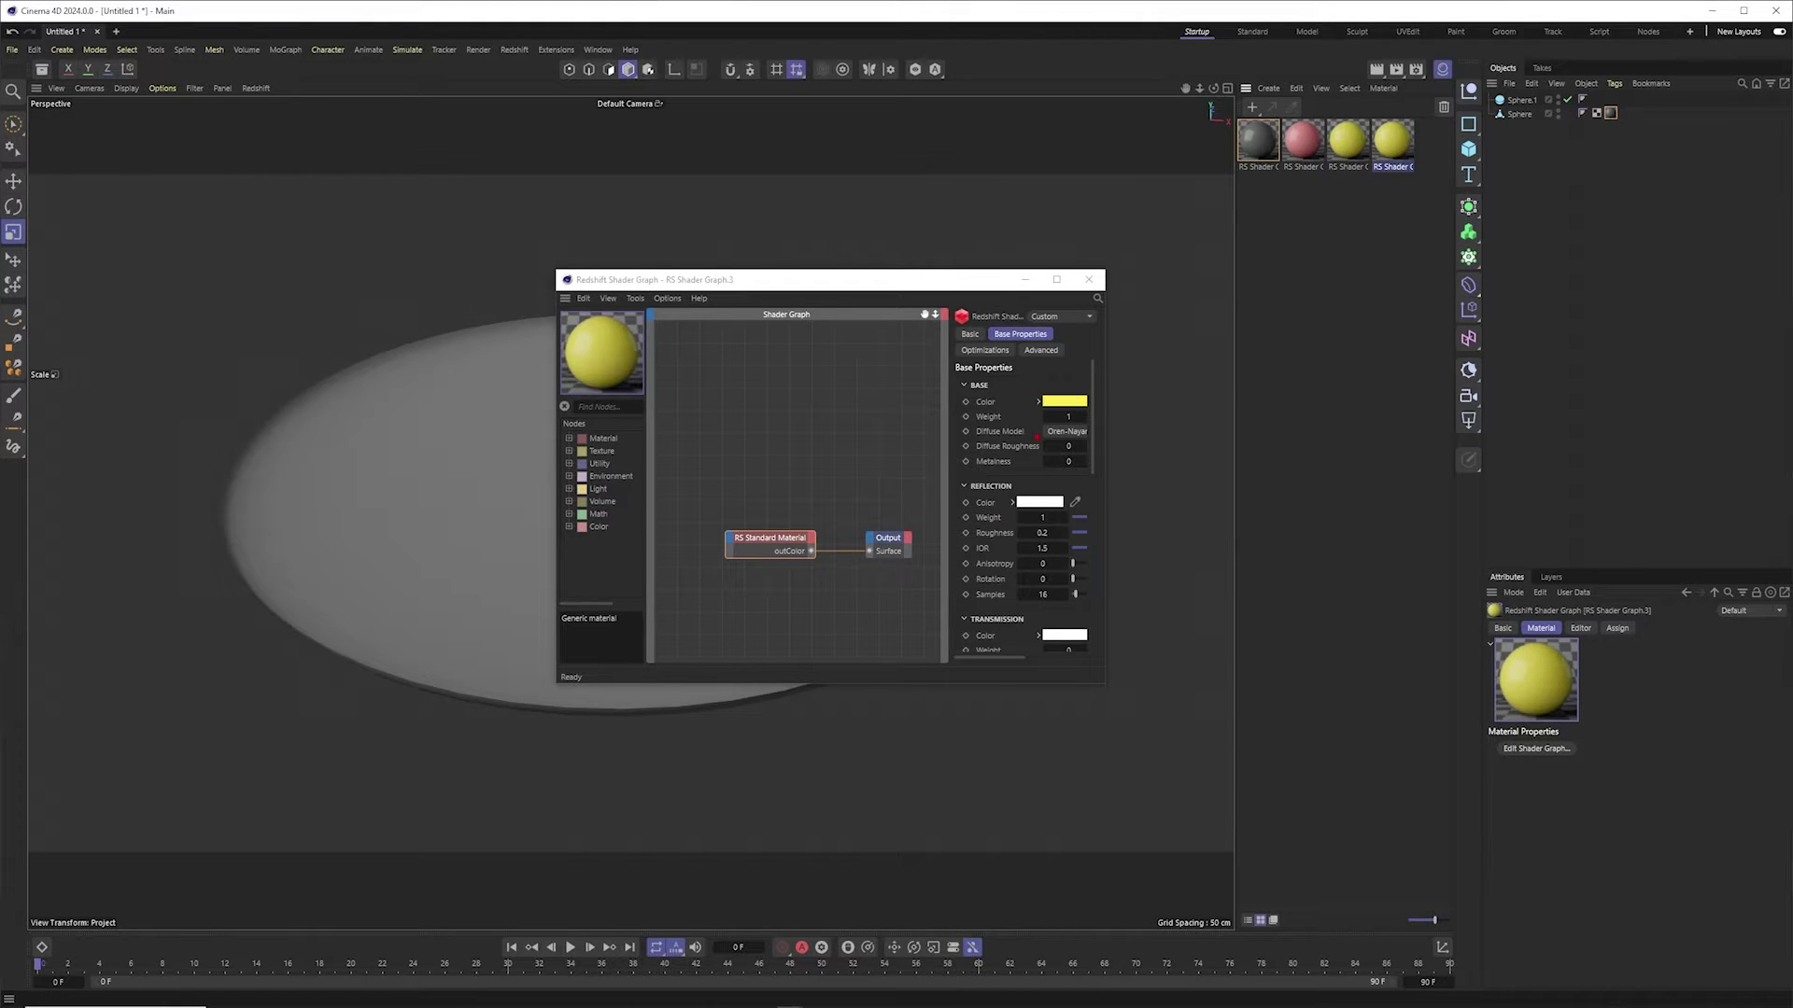
Step: Duplicate the yellow material and set the copy's base color to blue, RGB 83, 163, 255
click(1065, 401)
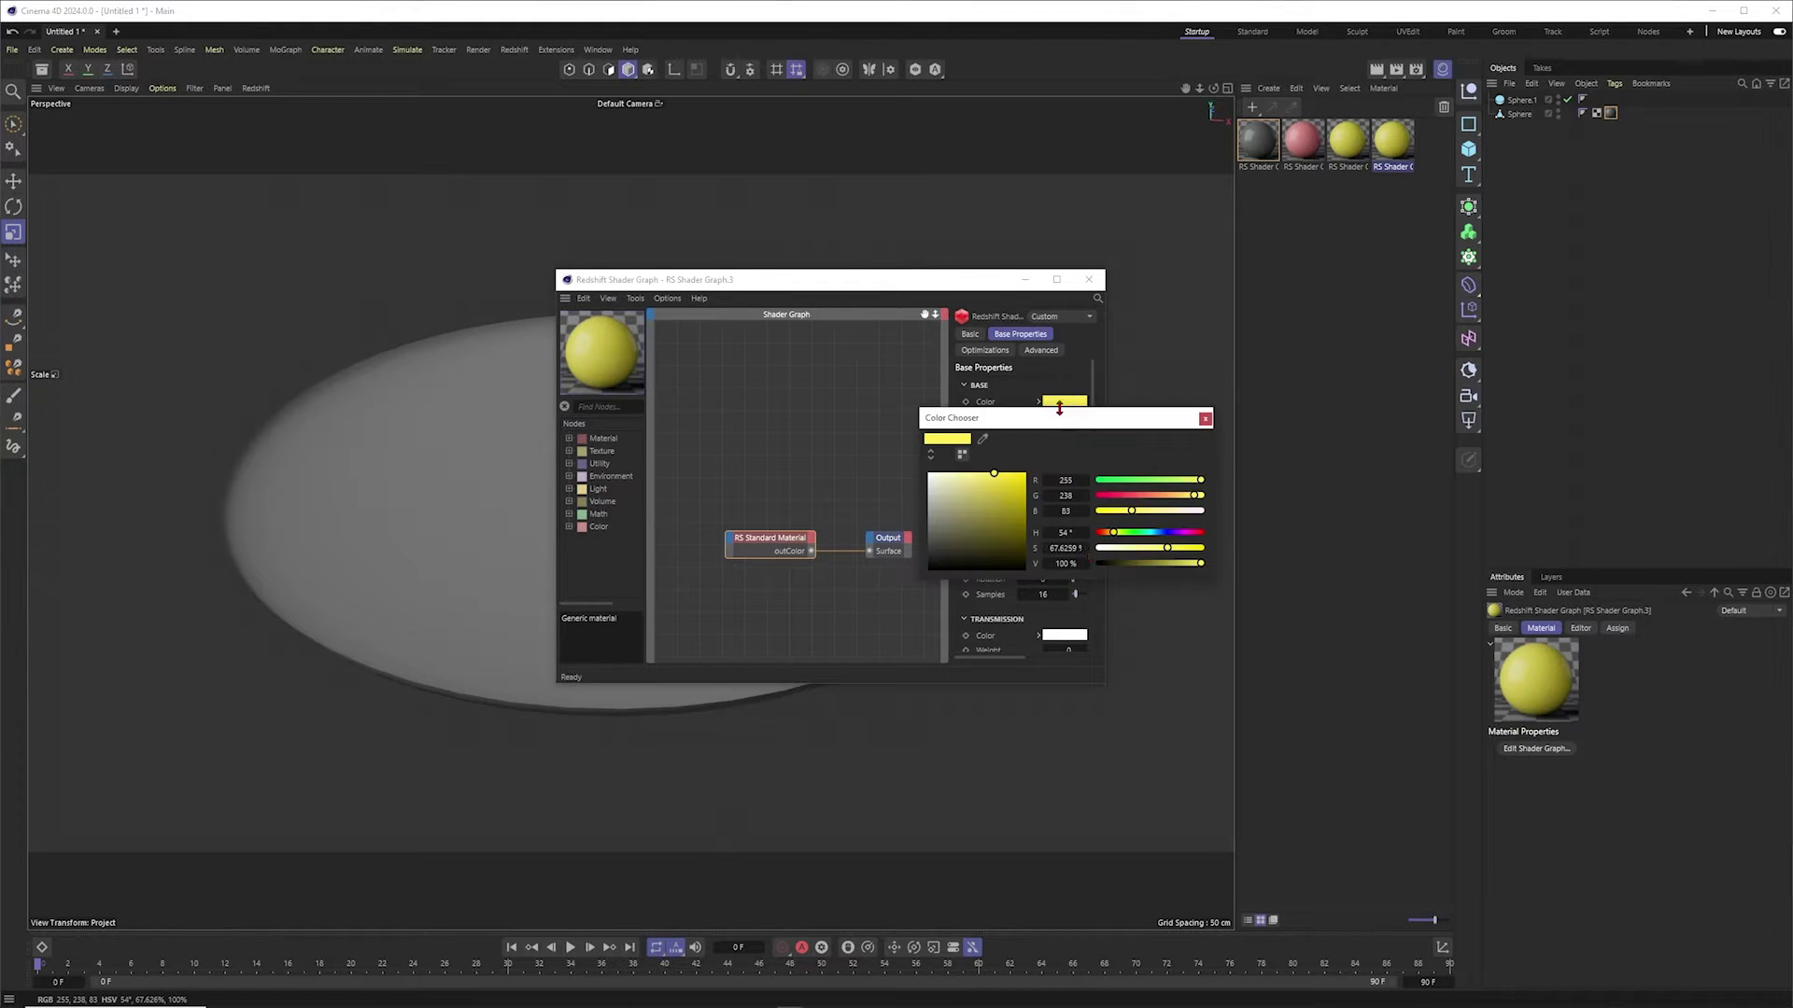
drag(1112, 533, 1159, 533)
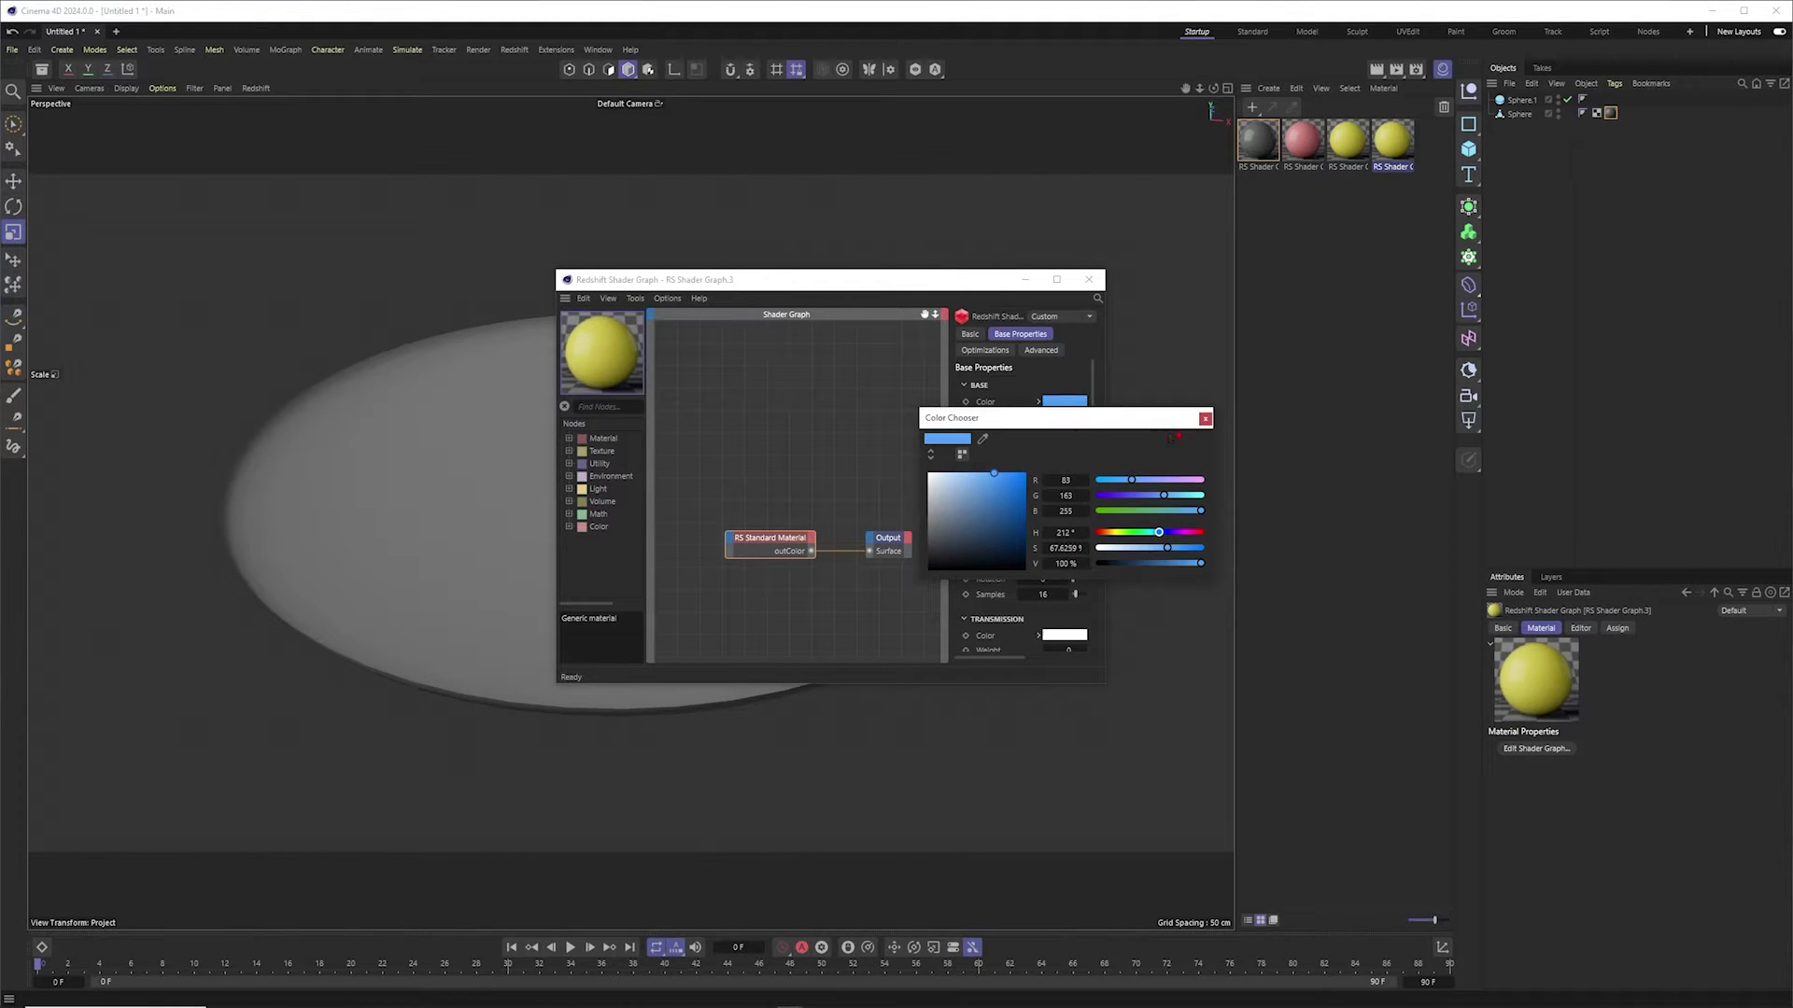
click(1204, 419)
Step: Recolor a copy of the blue material violet and assign the light red material to the small sphere
ctrl+drag(1383, 151, 1421, 157)
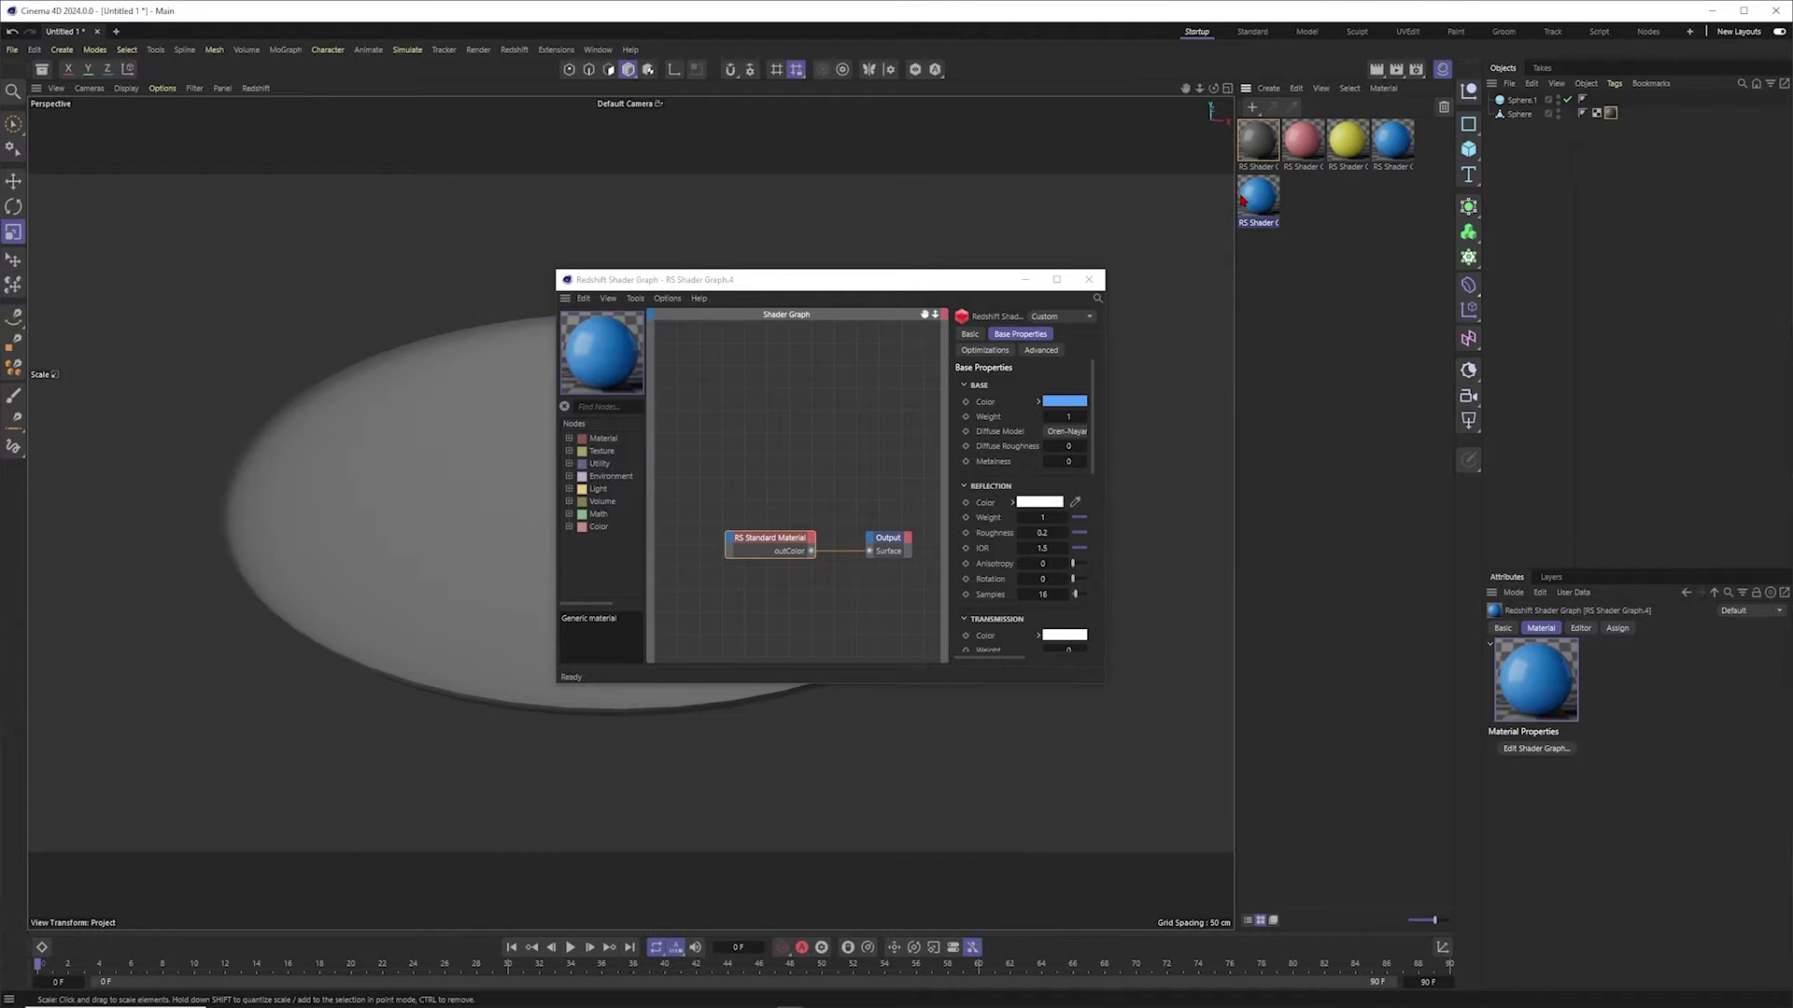
click(1065, 402)
drag(1158, 532, 1169, 532)
drag(993, 473, 1011, 473)
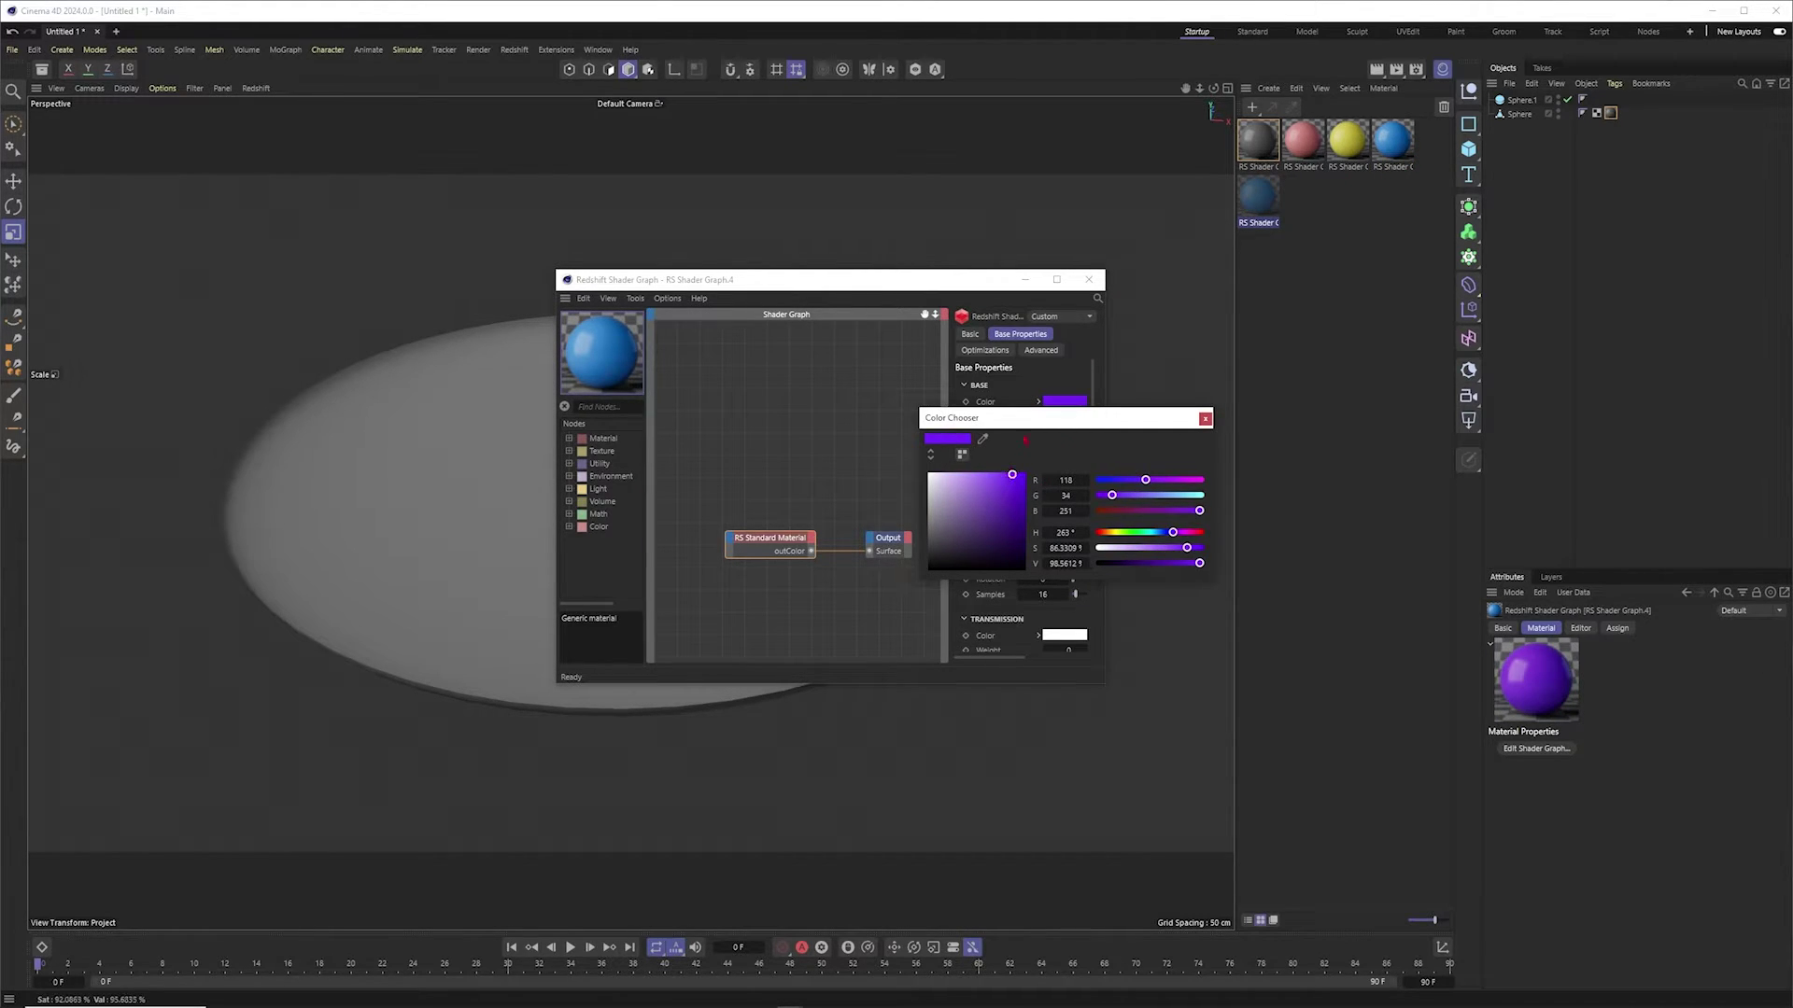
click(1204, 418)
click(1089, 279)
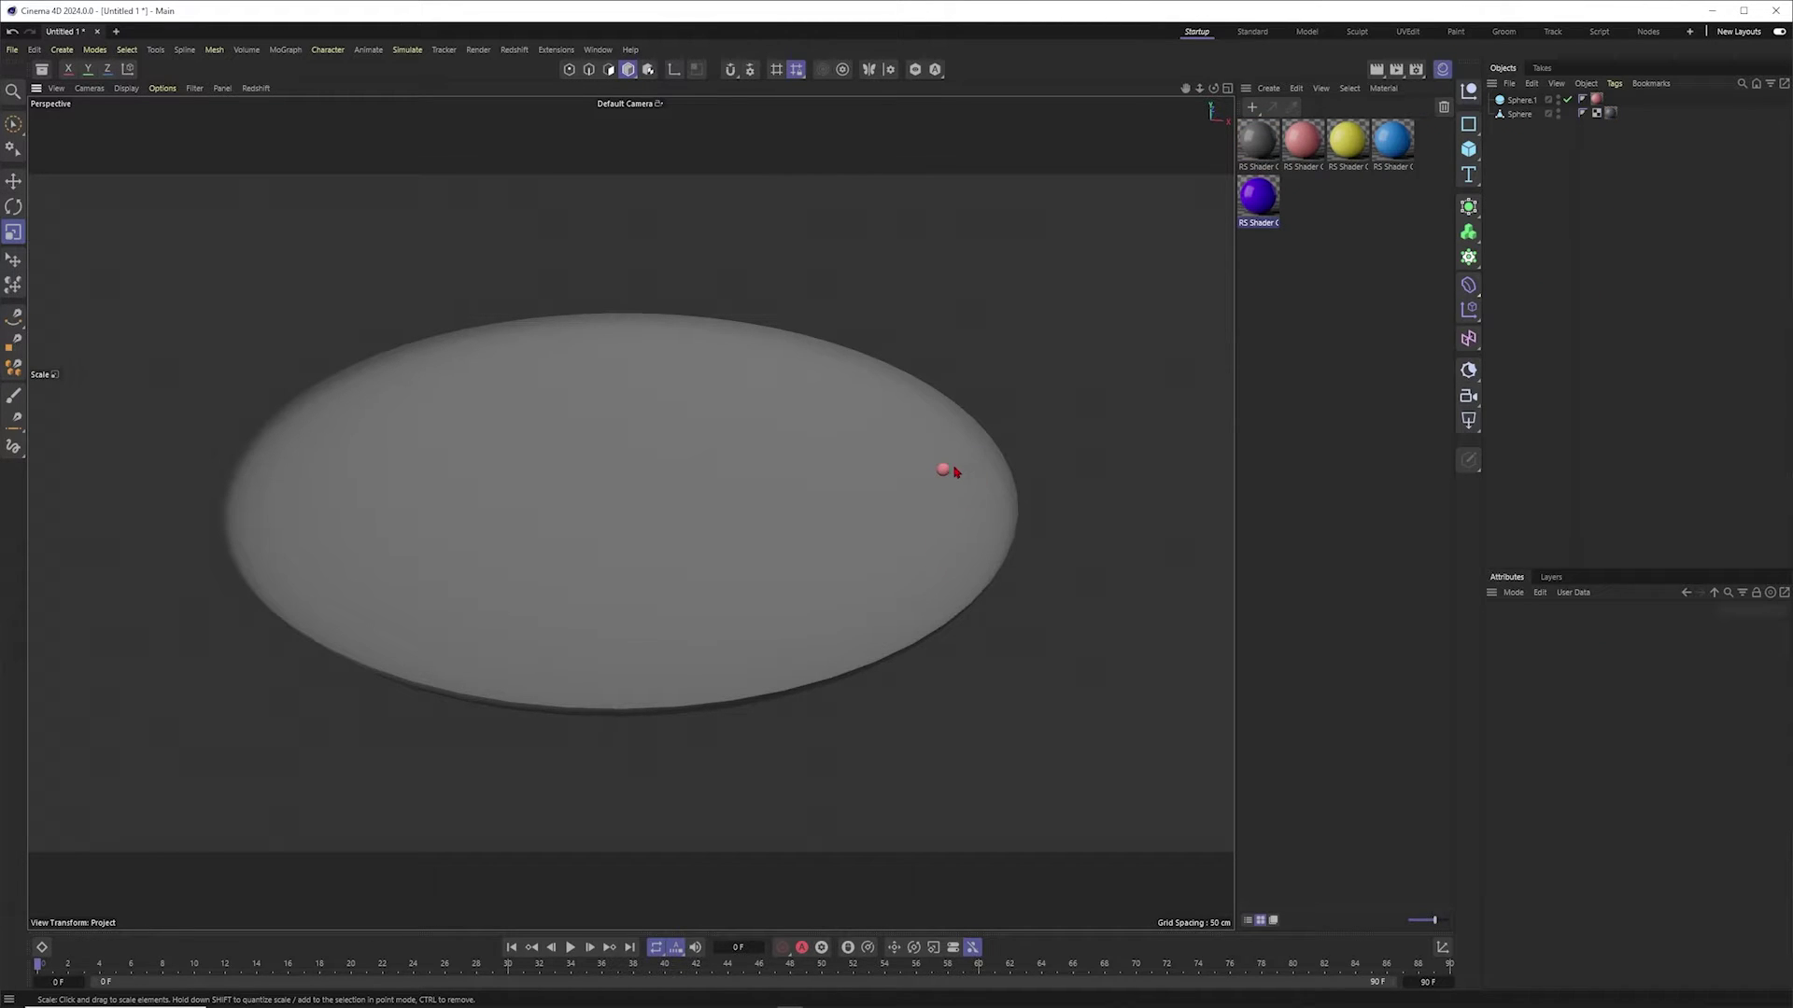
Step: Display wireframe lines in the viewport and set the small sphere's segments to 10
alt+drag(953, 470, 962, 478)
alt+middle_drag(908, 566, 975, 474)
click(1006, 403)
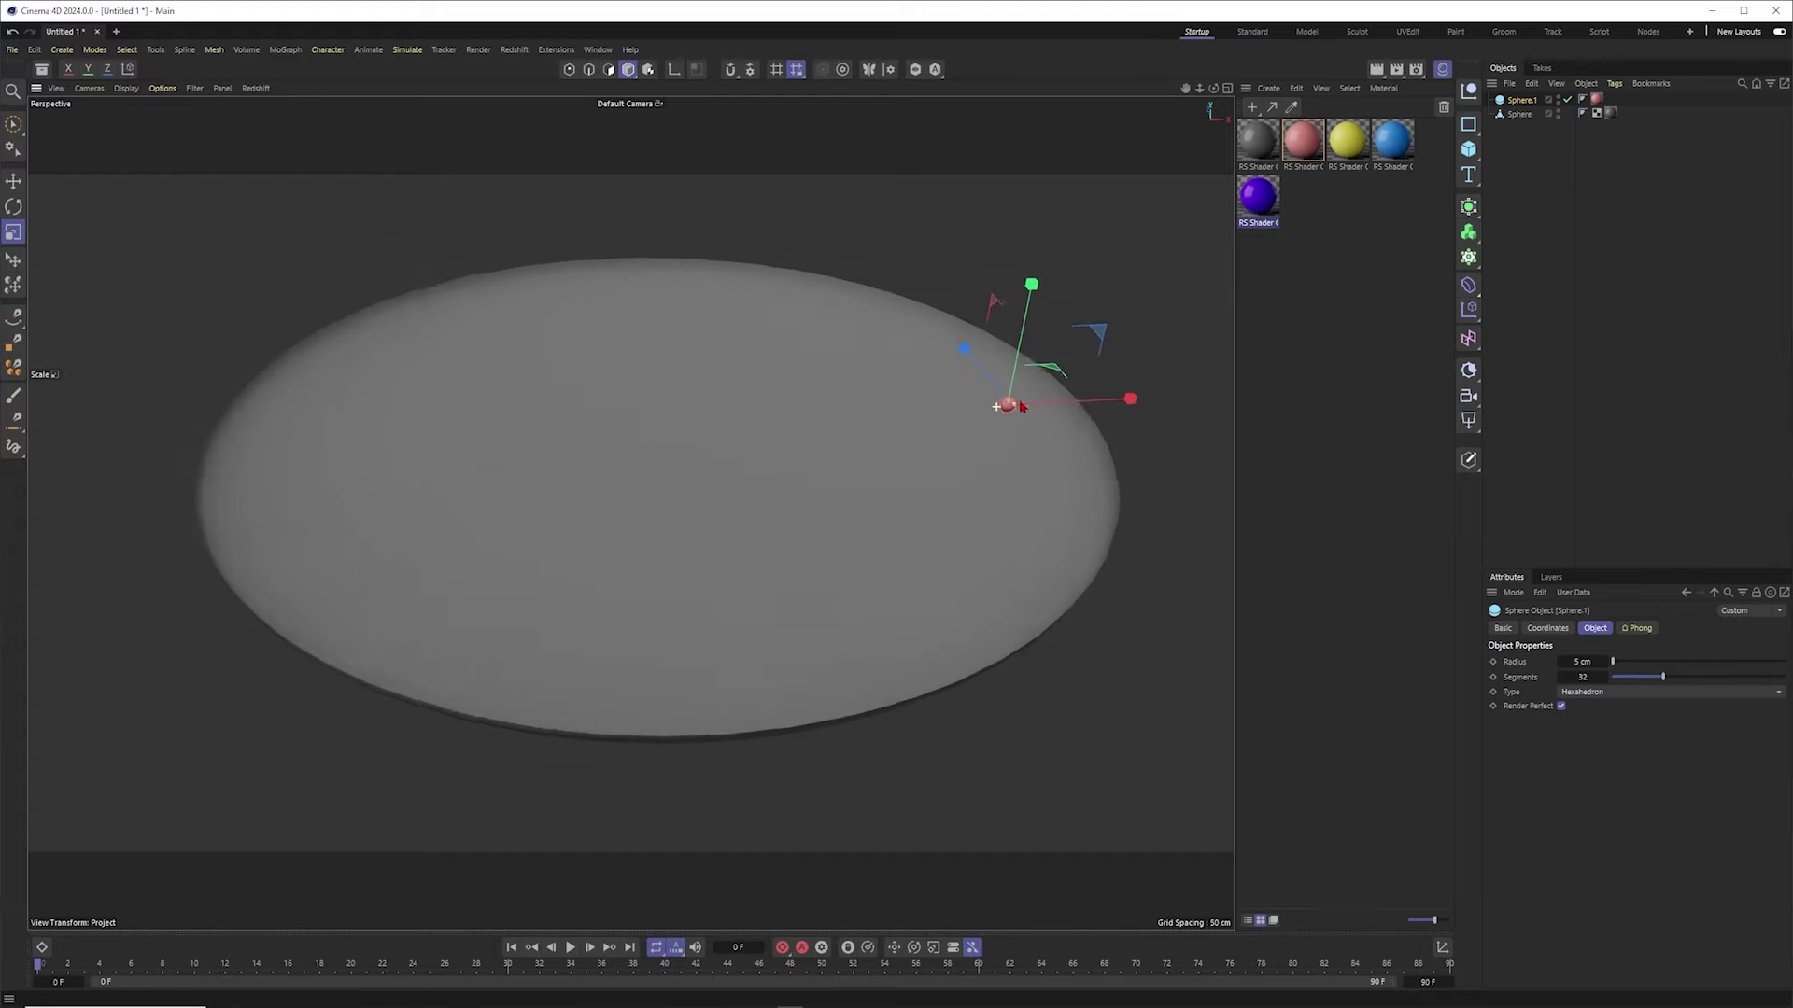
scroll(1027, 400, up, 3)
key(n)
key(b)
scroll(1025, 401, up, 5)
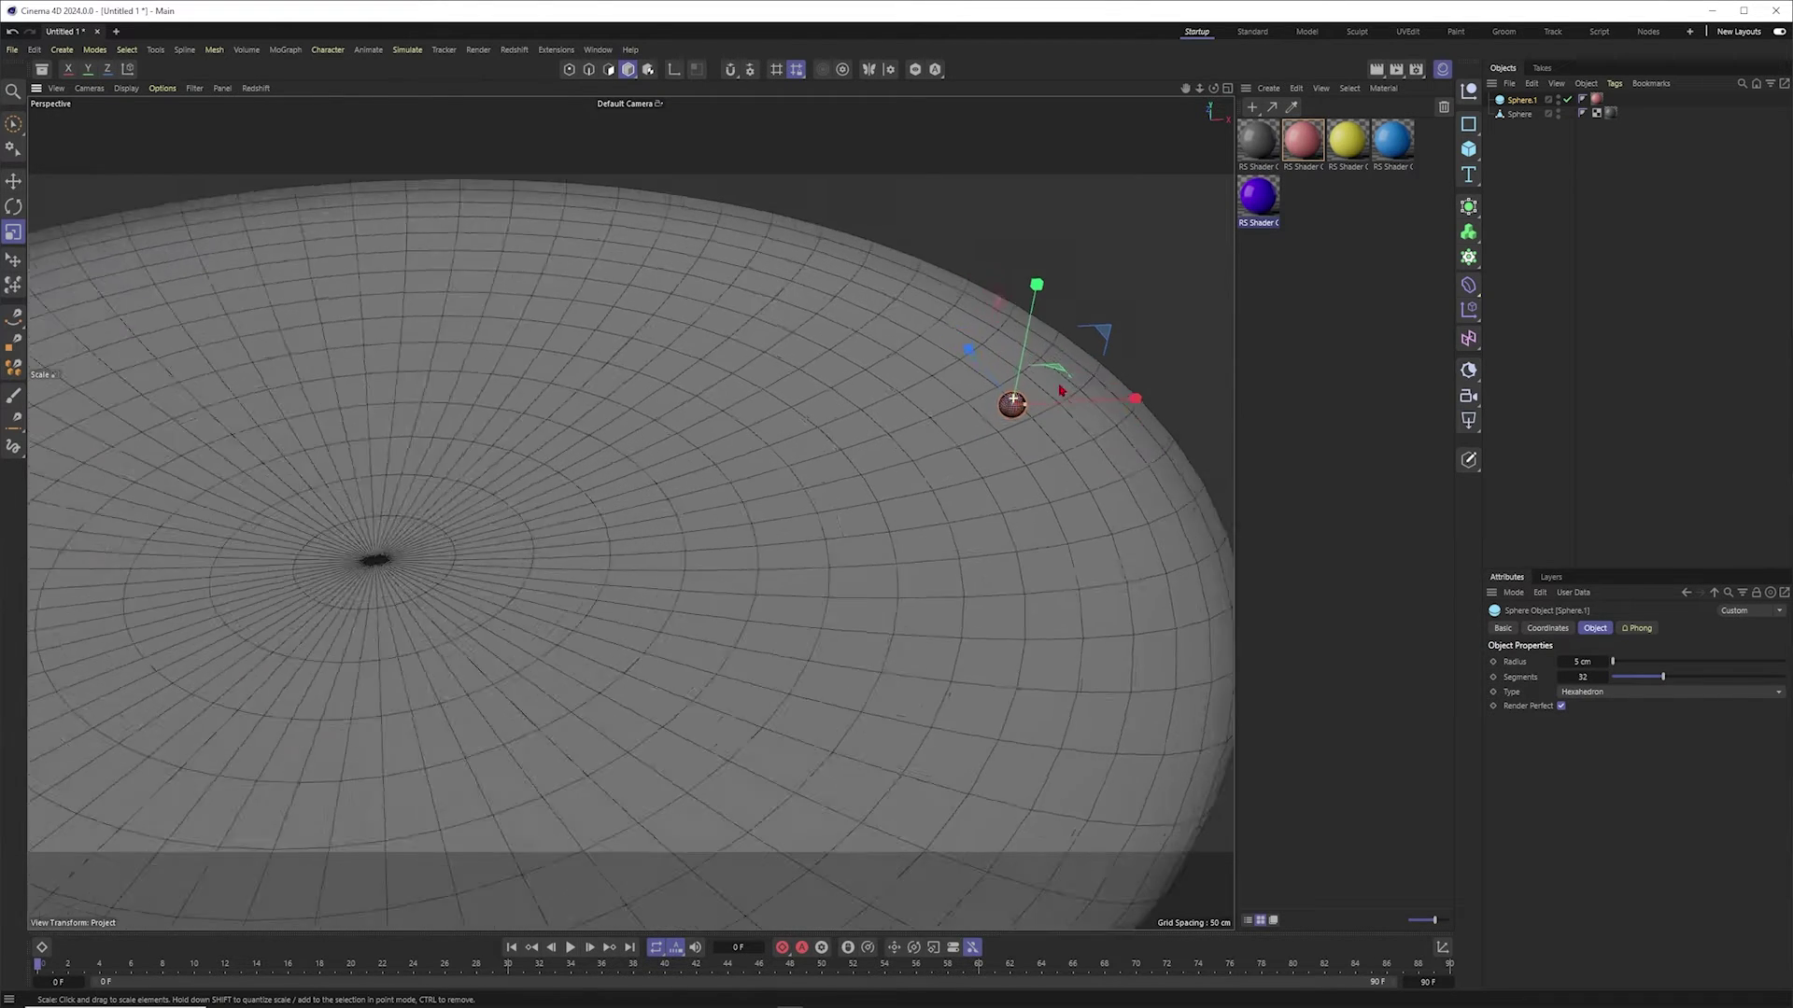
double_click(1582, 677)
text(10)
key(Return)
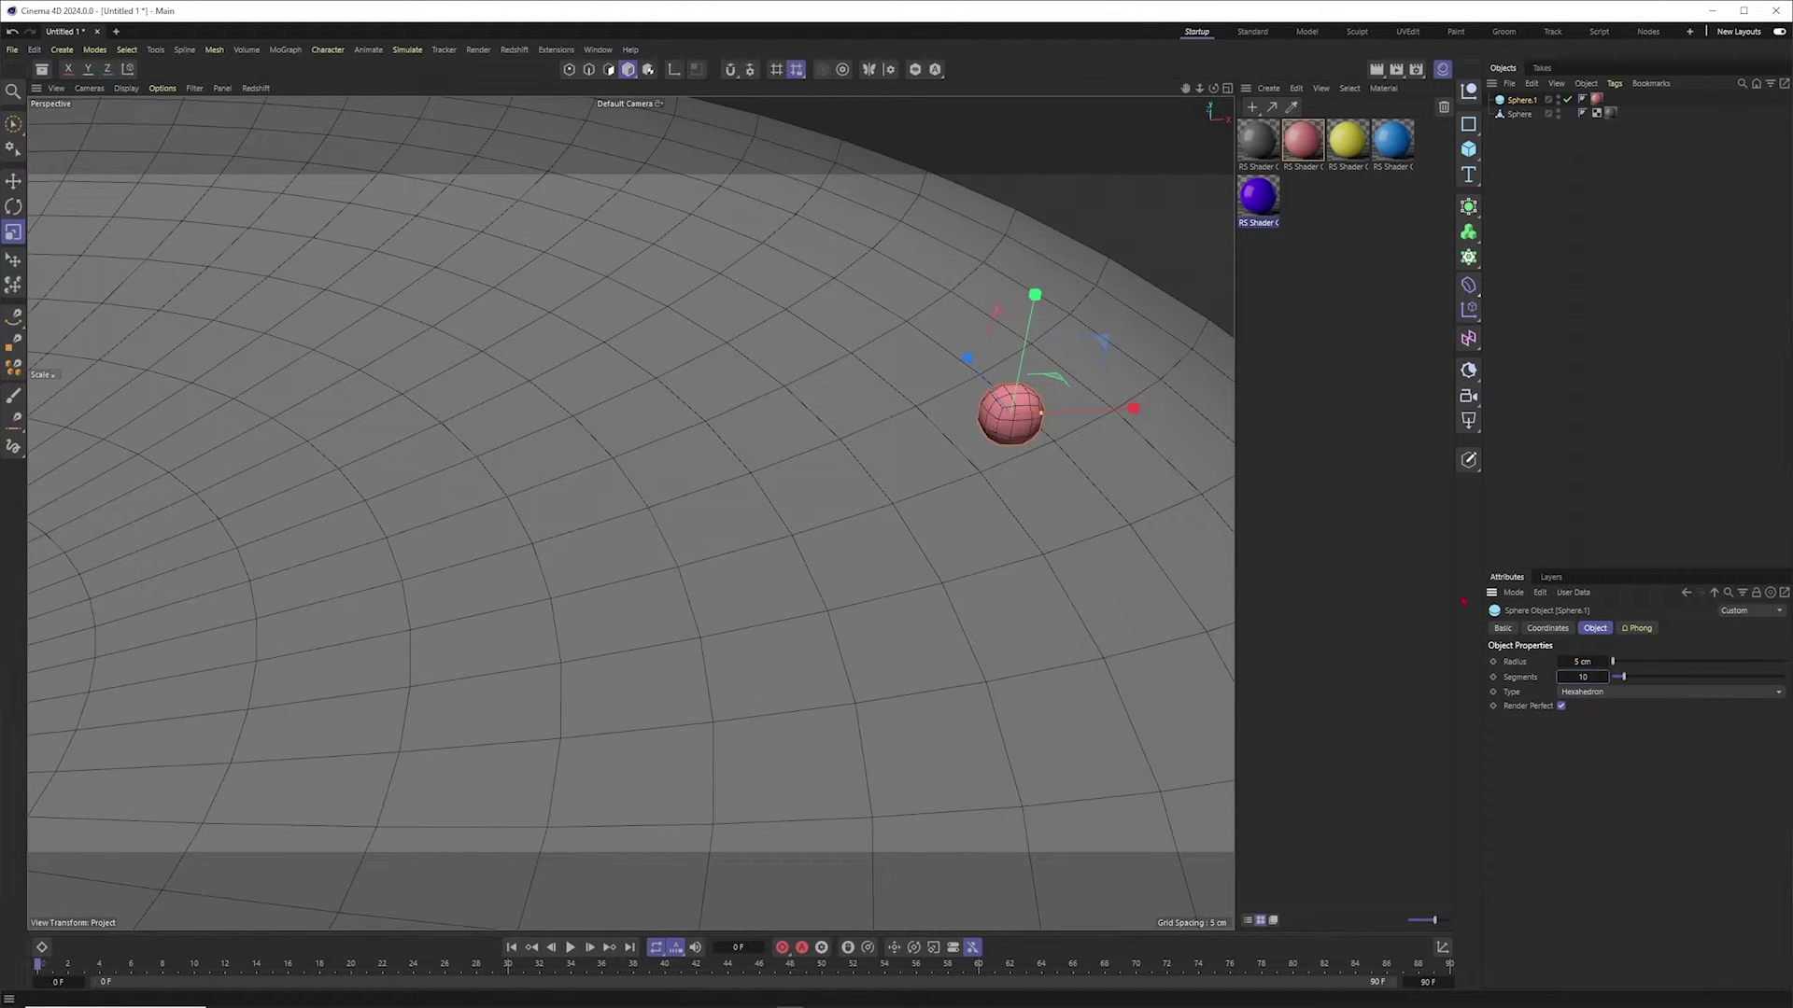
Step: Set the small sphere's segments to 8 and return the viewport to plain Gouraud shading without wireframe lines
mouse_move(1012, 426)
alt+mouse_down()
mouse_move(1105, 451)
mouse_move(988, 460)
mouse_move(893, 436)
mouse_move(1026, 443)
mouse_move(1001, 449)
alt+mouse_up()
scroll(1582, 678, down, 2)
scroll(978, 468, down, 2)
key(n)
key(a)
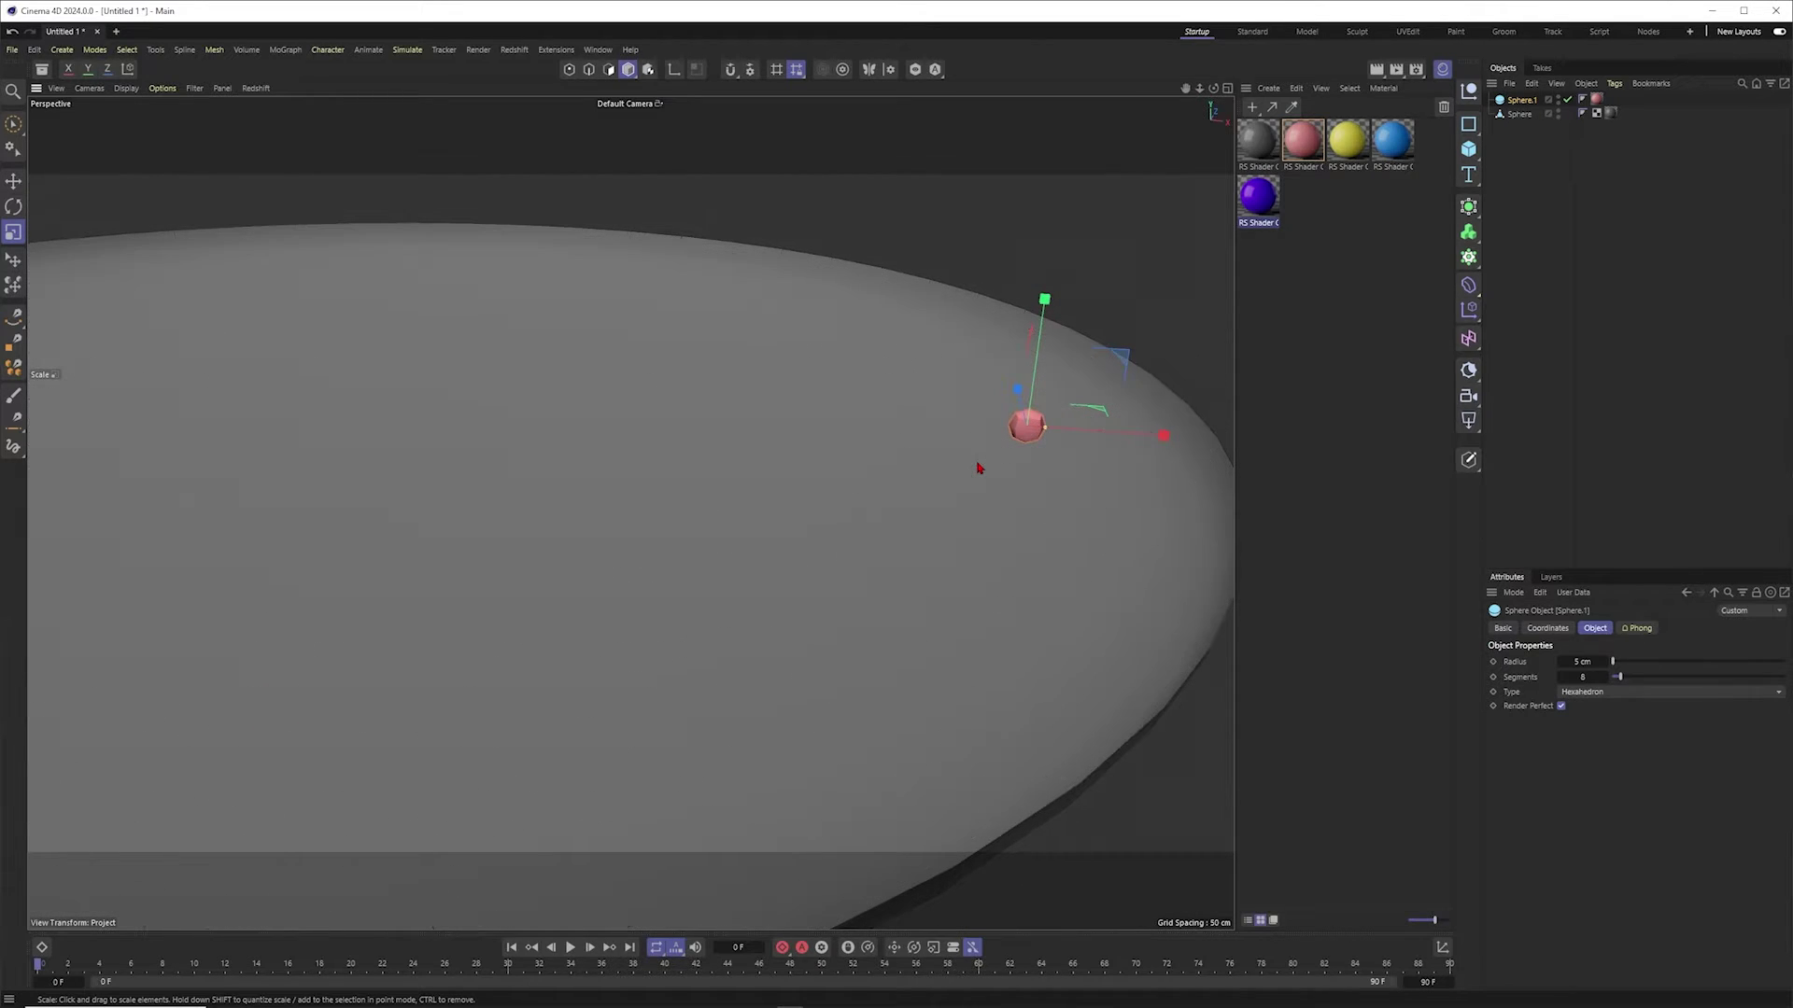
scroll(978, 467, down, 4)
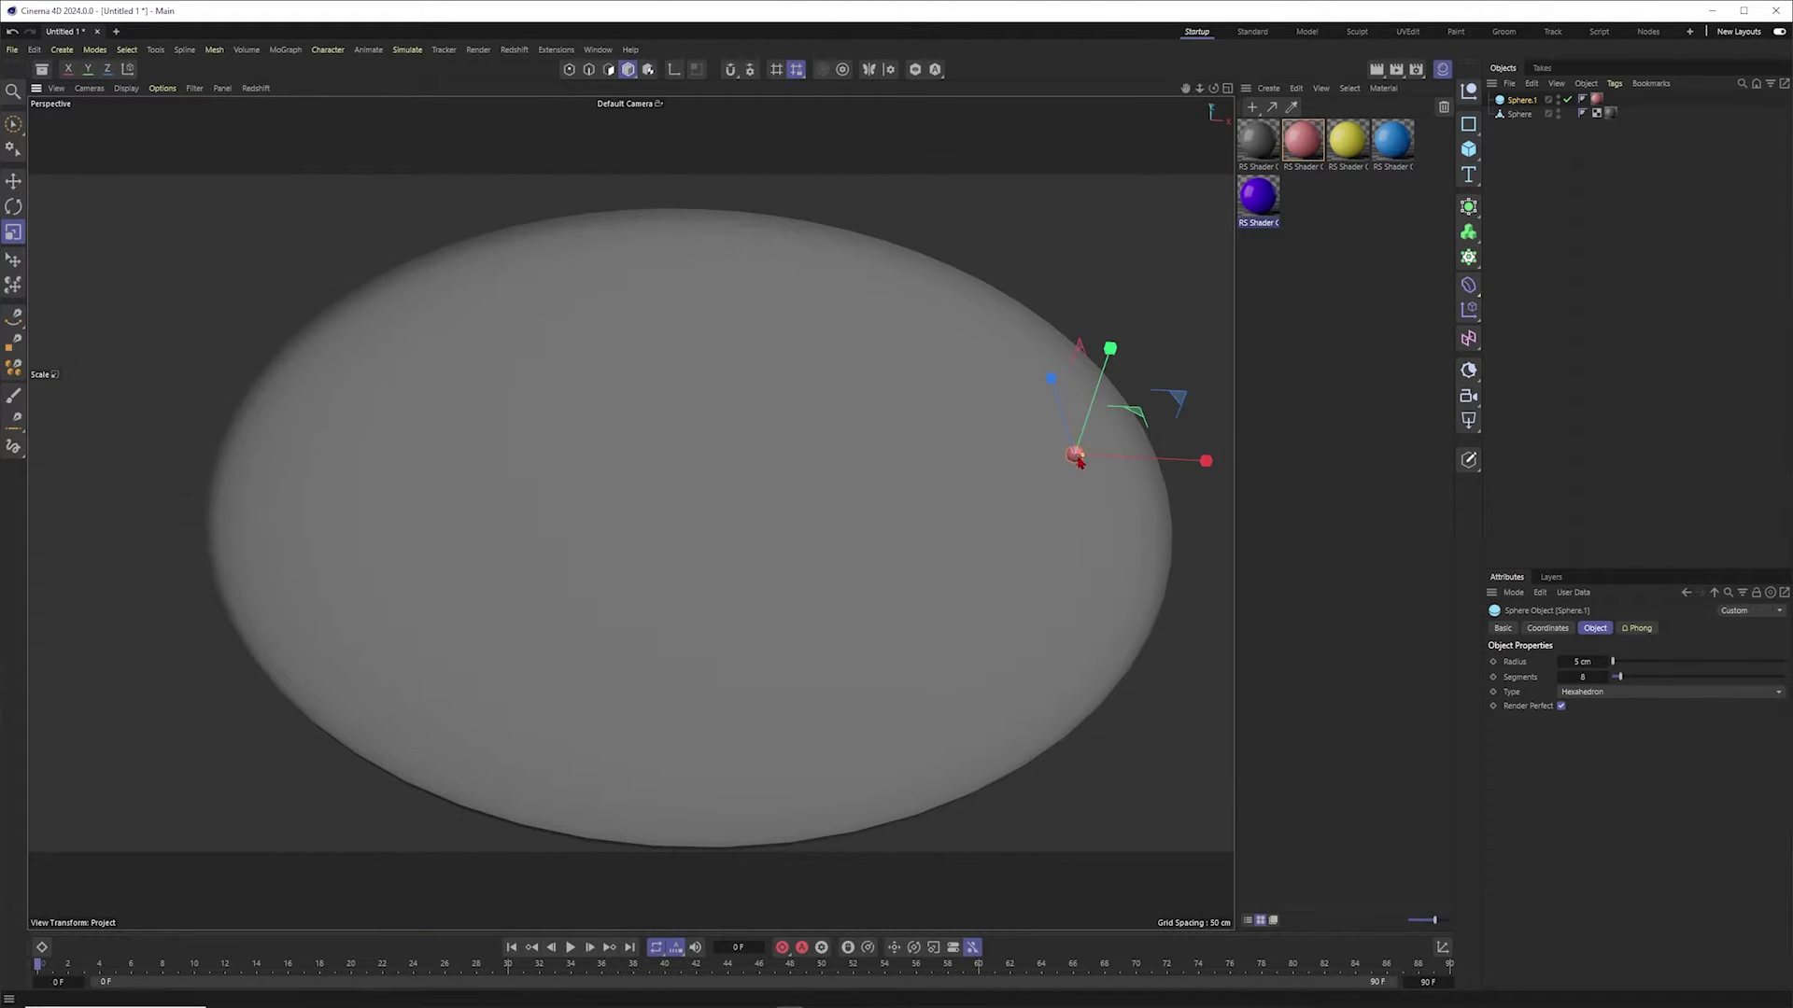
Step: Create a MoGraph Cloner and make the small sphere its child
click(1539, 188)
click(1468, 257)
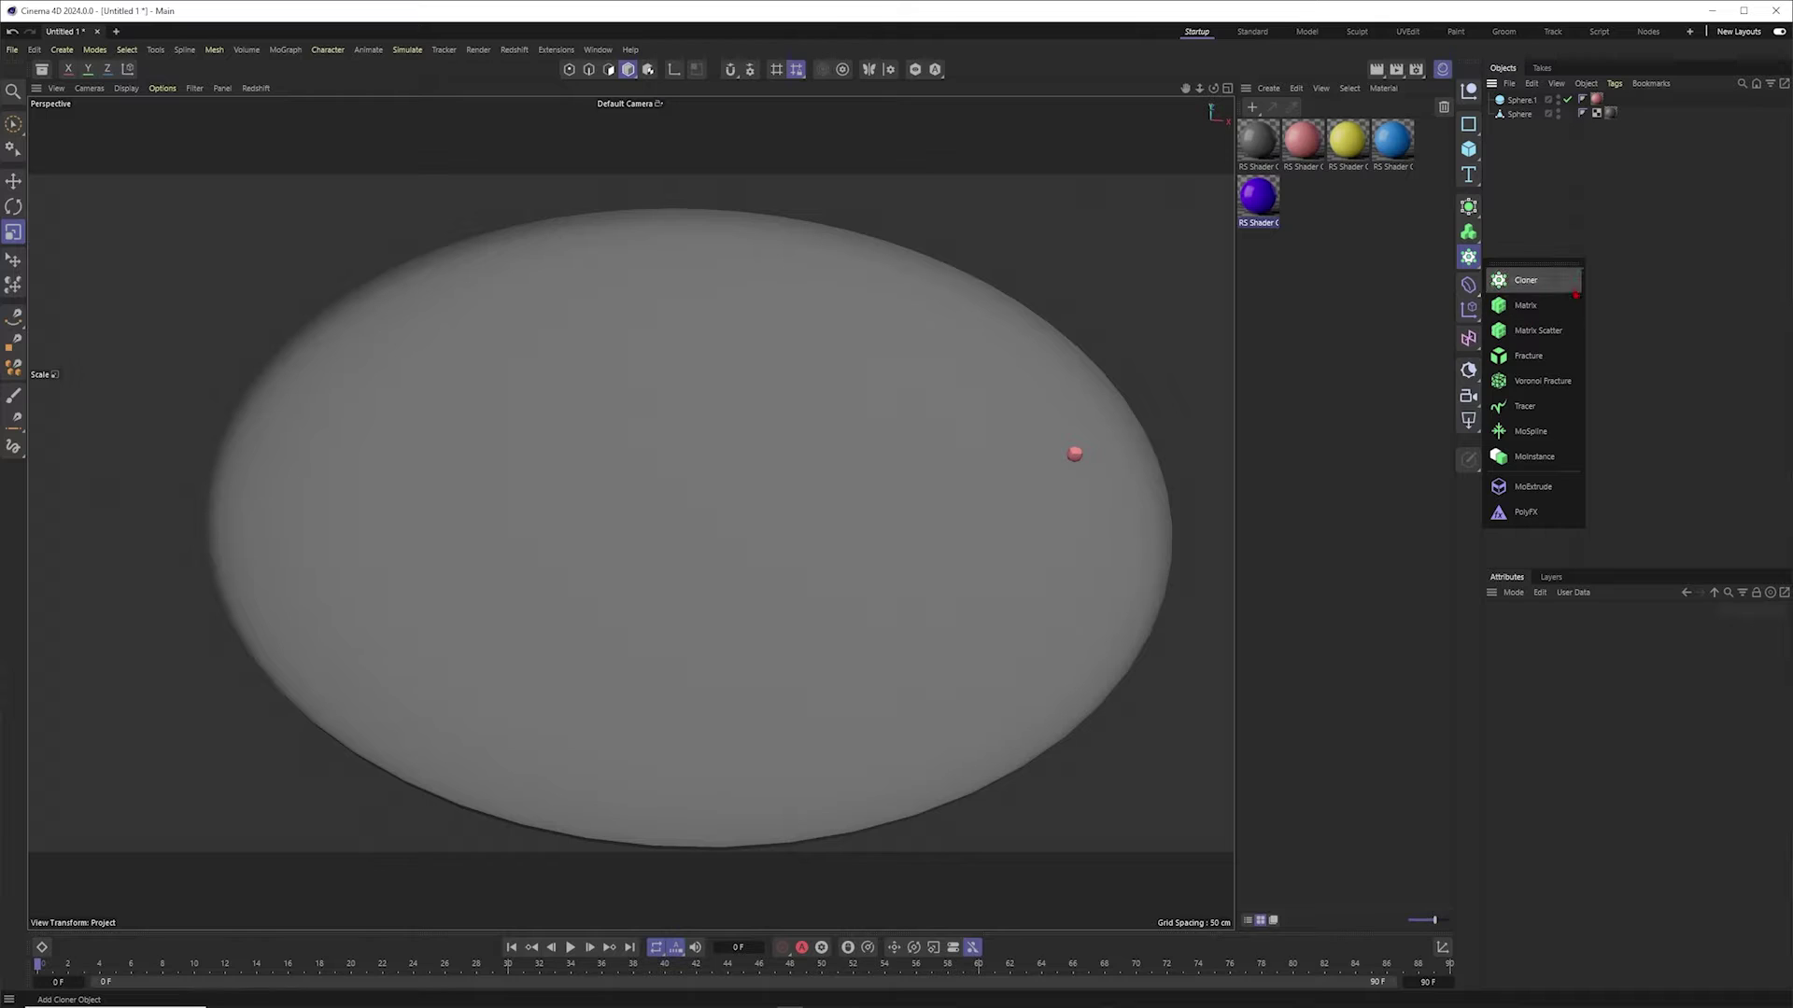
click(1531, 282)
drag(1522, 114, 1519, 99)
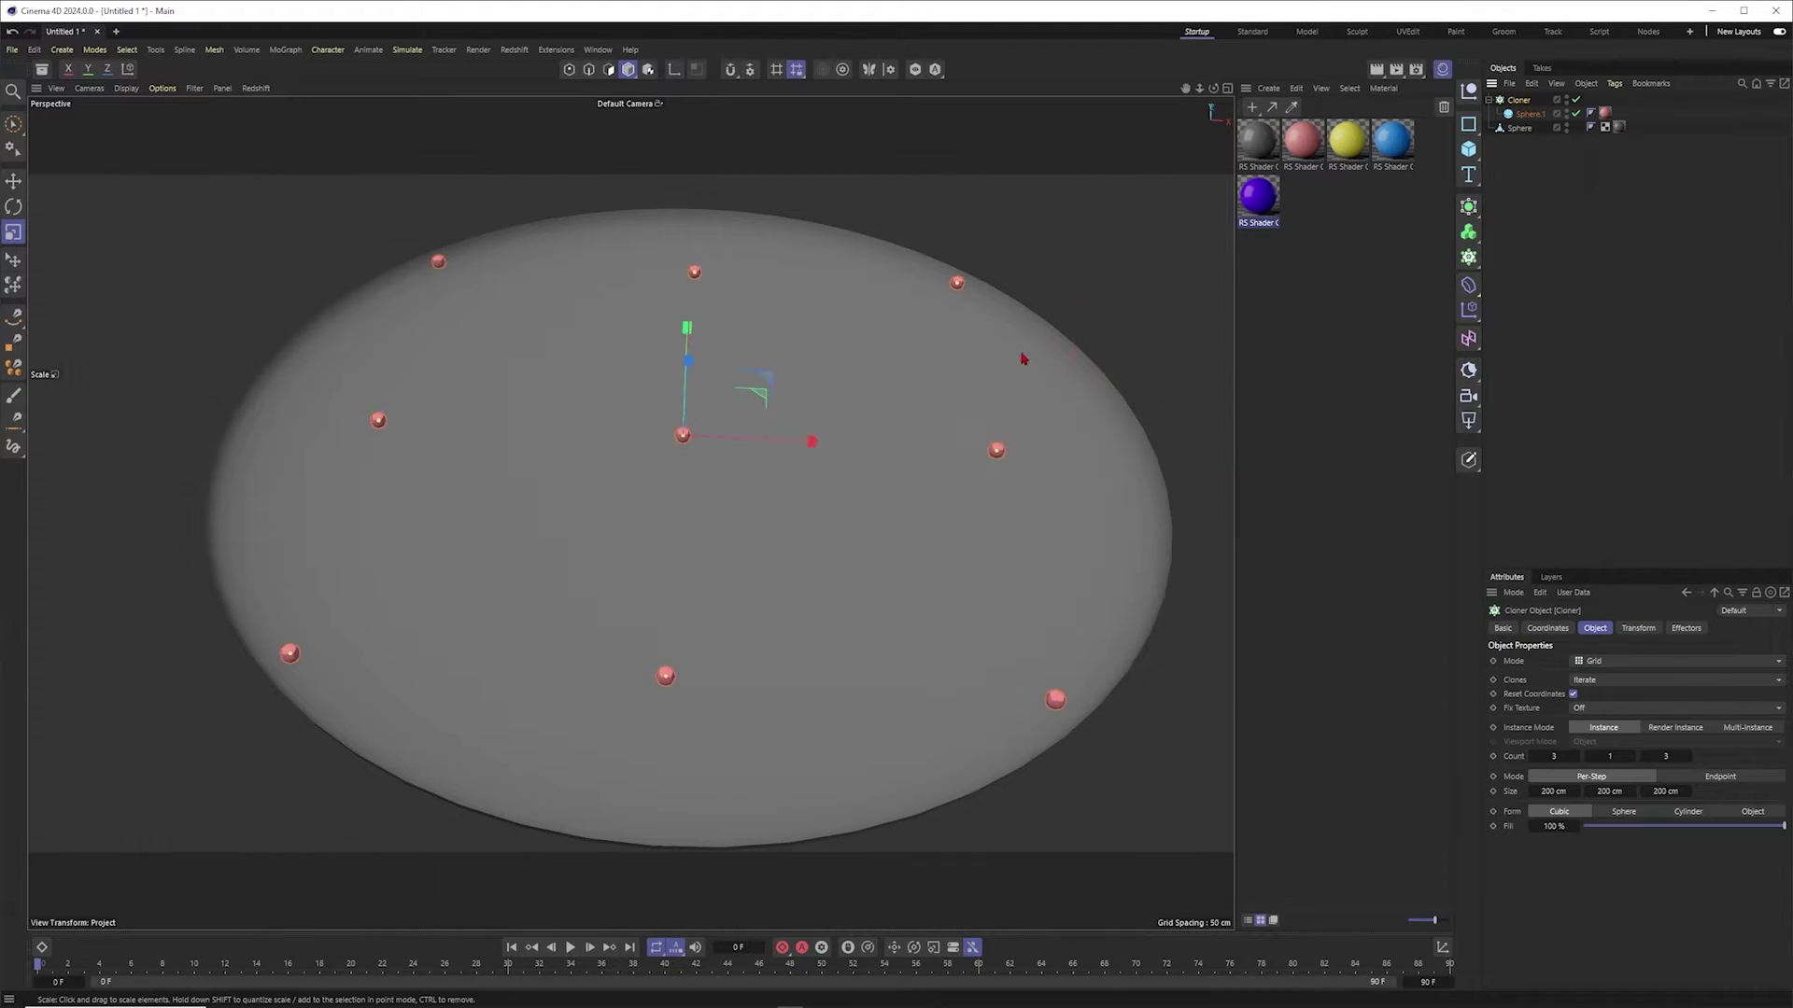
Step: Set the cloner's grid size per step to 5.1 cm on all three axes
click(1527, 112)
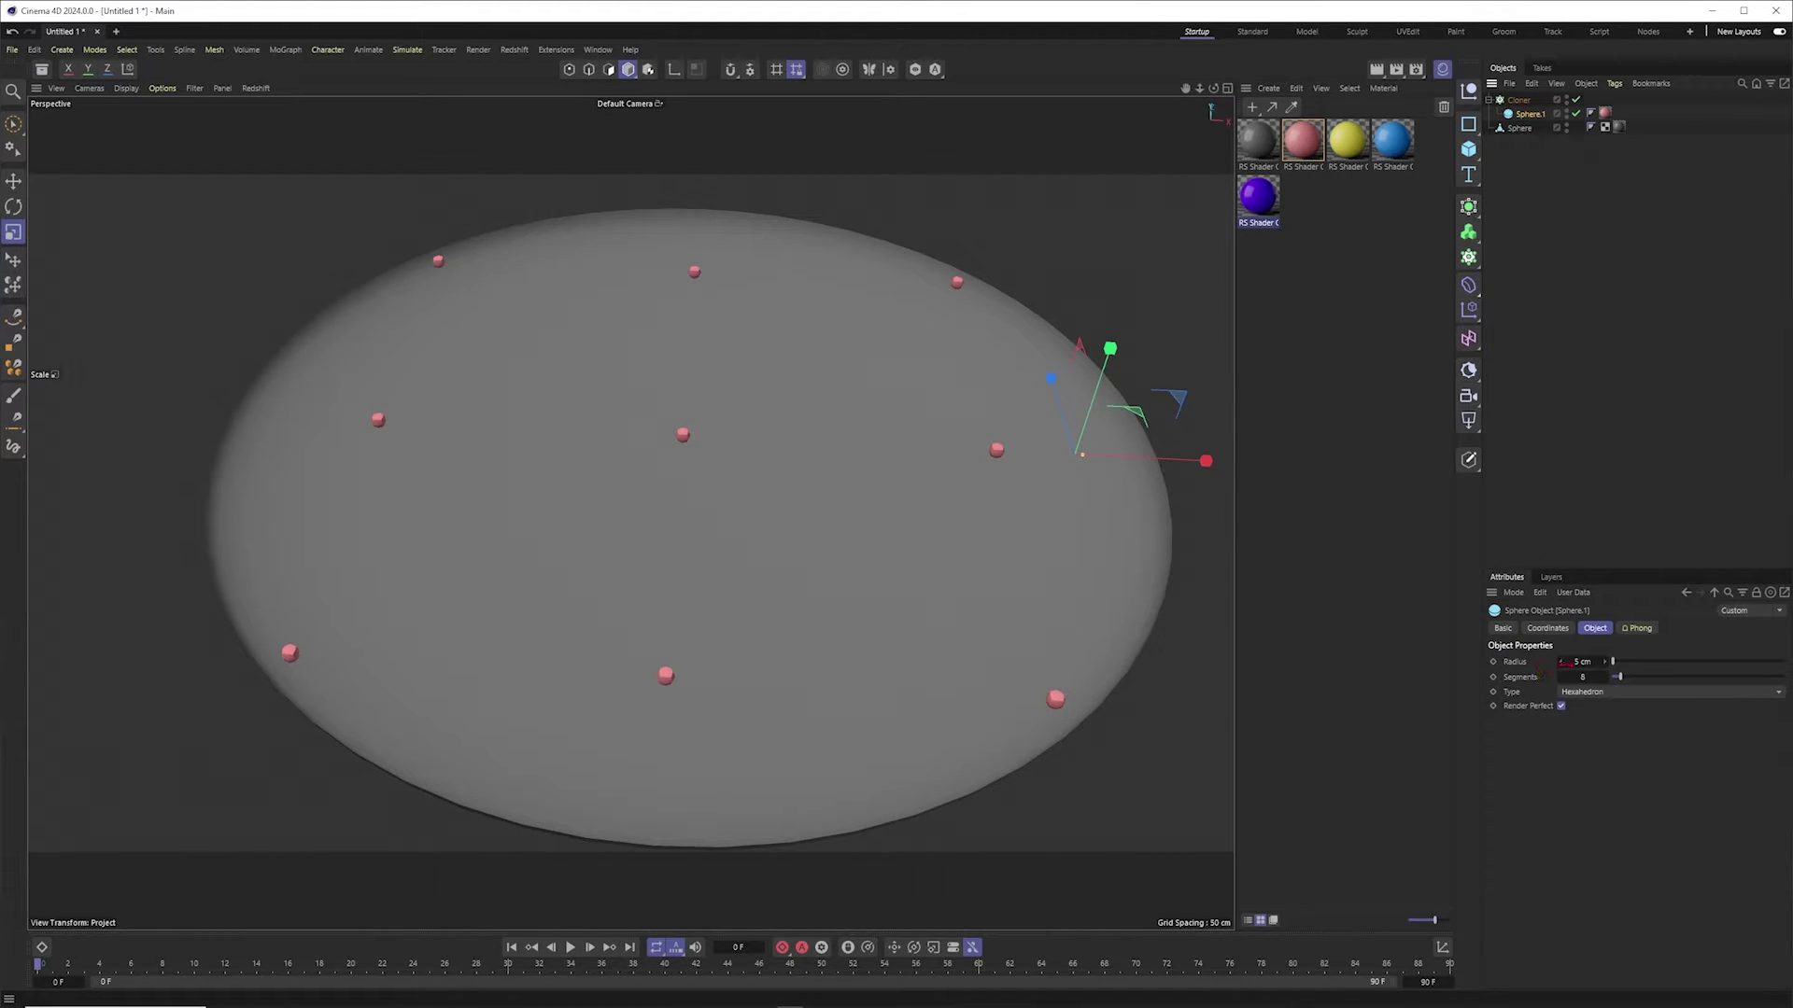
click(1518, 99)
click(1553, 757)
click(1545, 791)
text(5)
click(1608, 792)
text(5,1)
click(1665, 792)
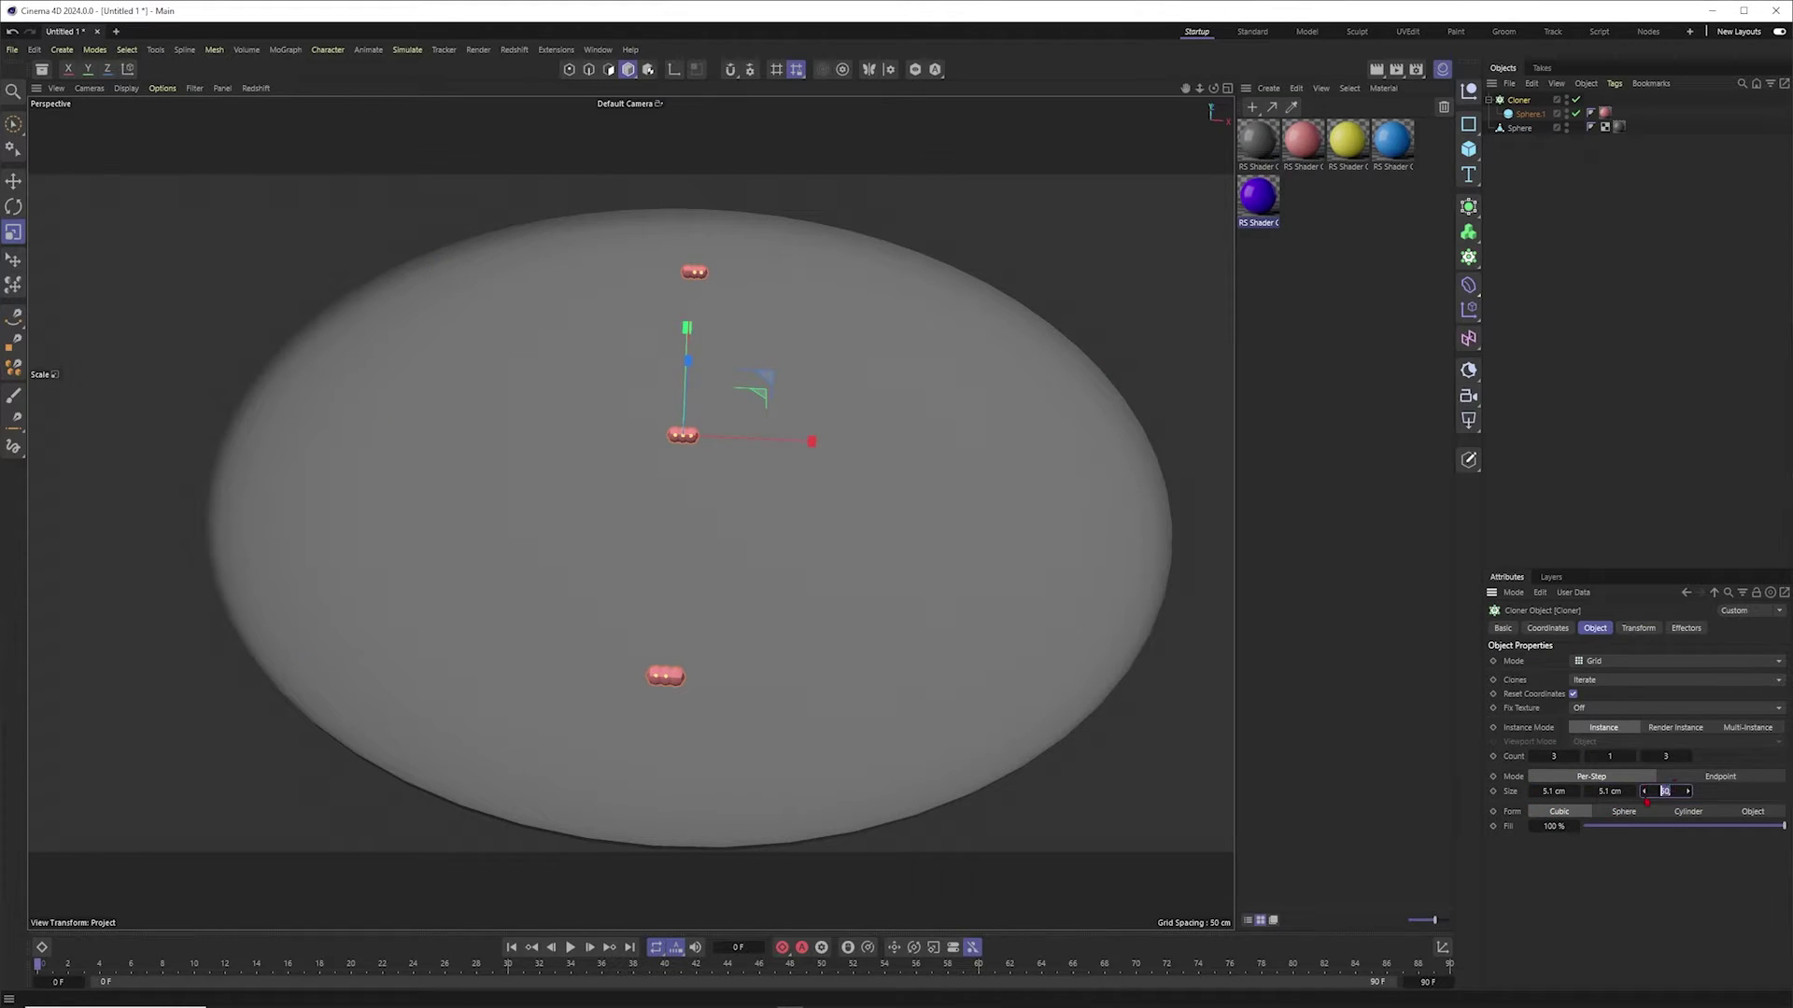
text(5,1)
key(Return)
scroll(660, 432, up, 10)
alt+drag(825, 508, 957, 493)
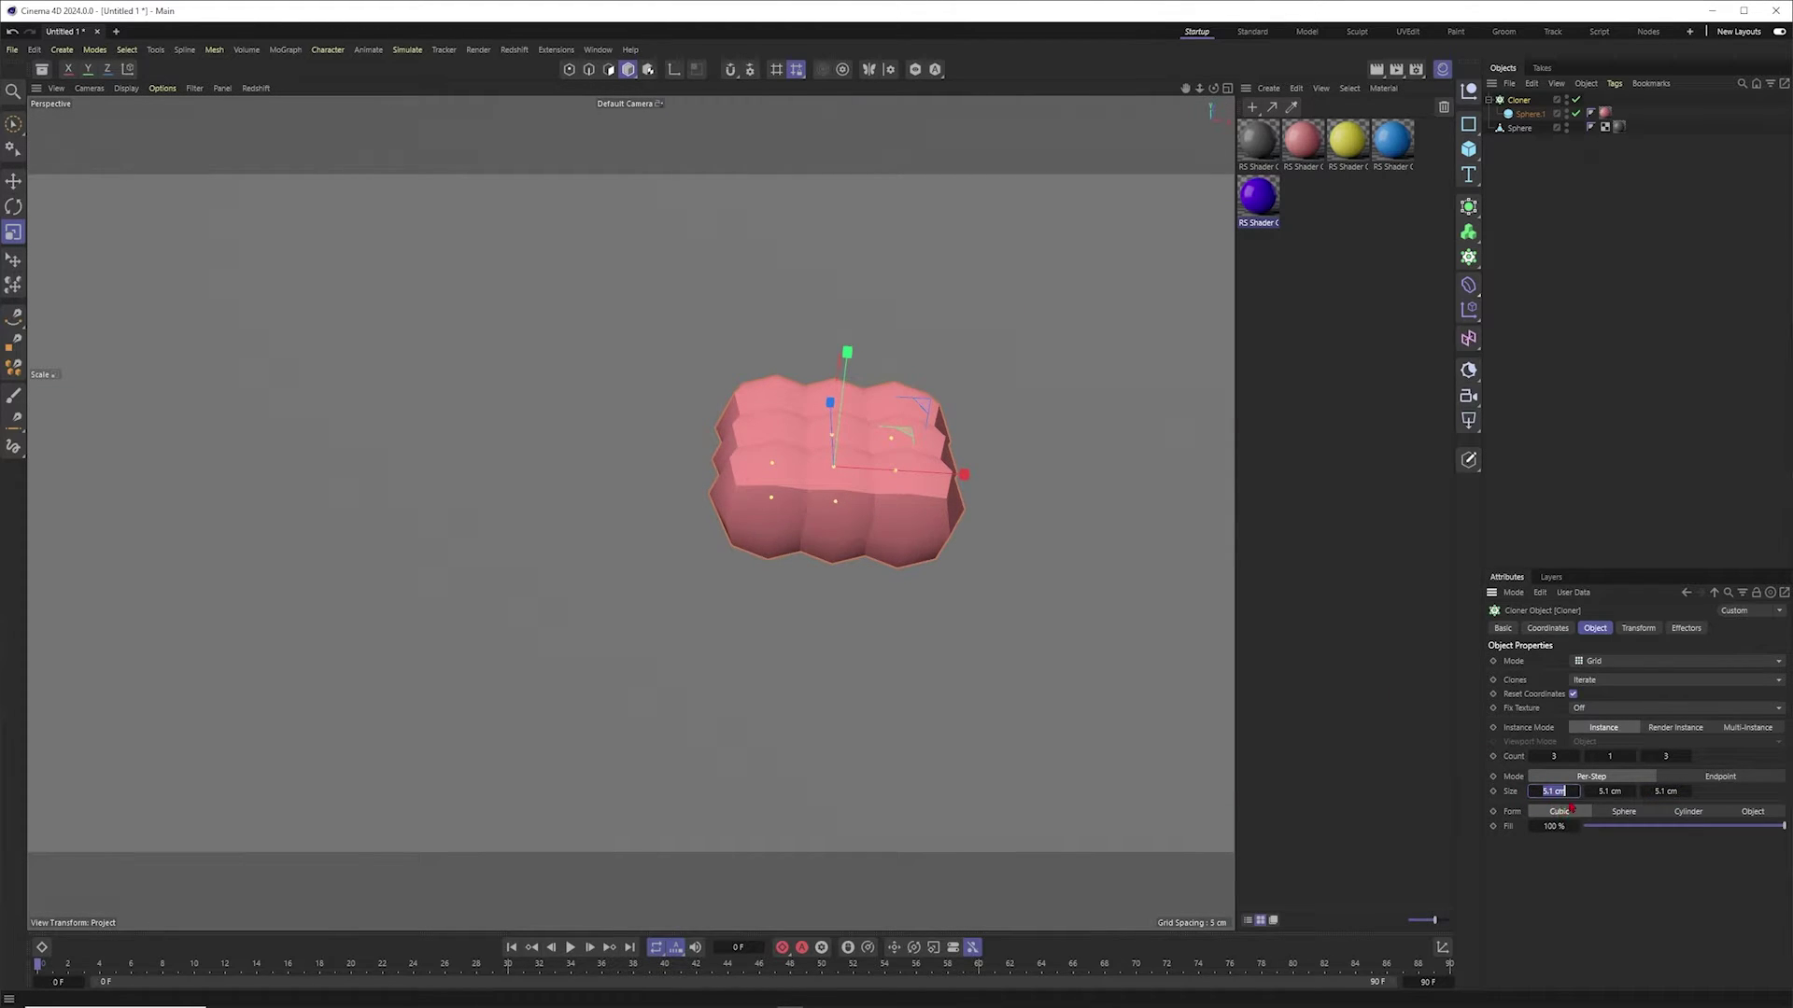
Step: Set the cloner's grid size per step to 10.1 cm on all three axes
key(Tab)
text(10)
key(Tab)
text(10,1)
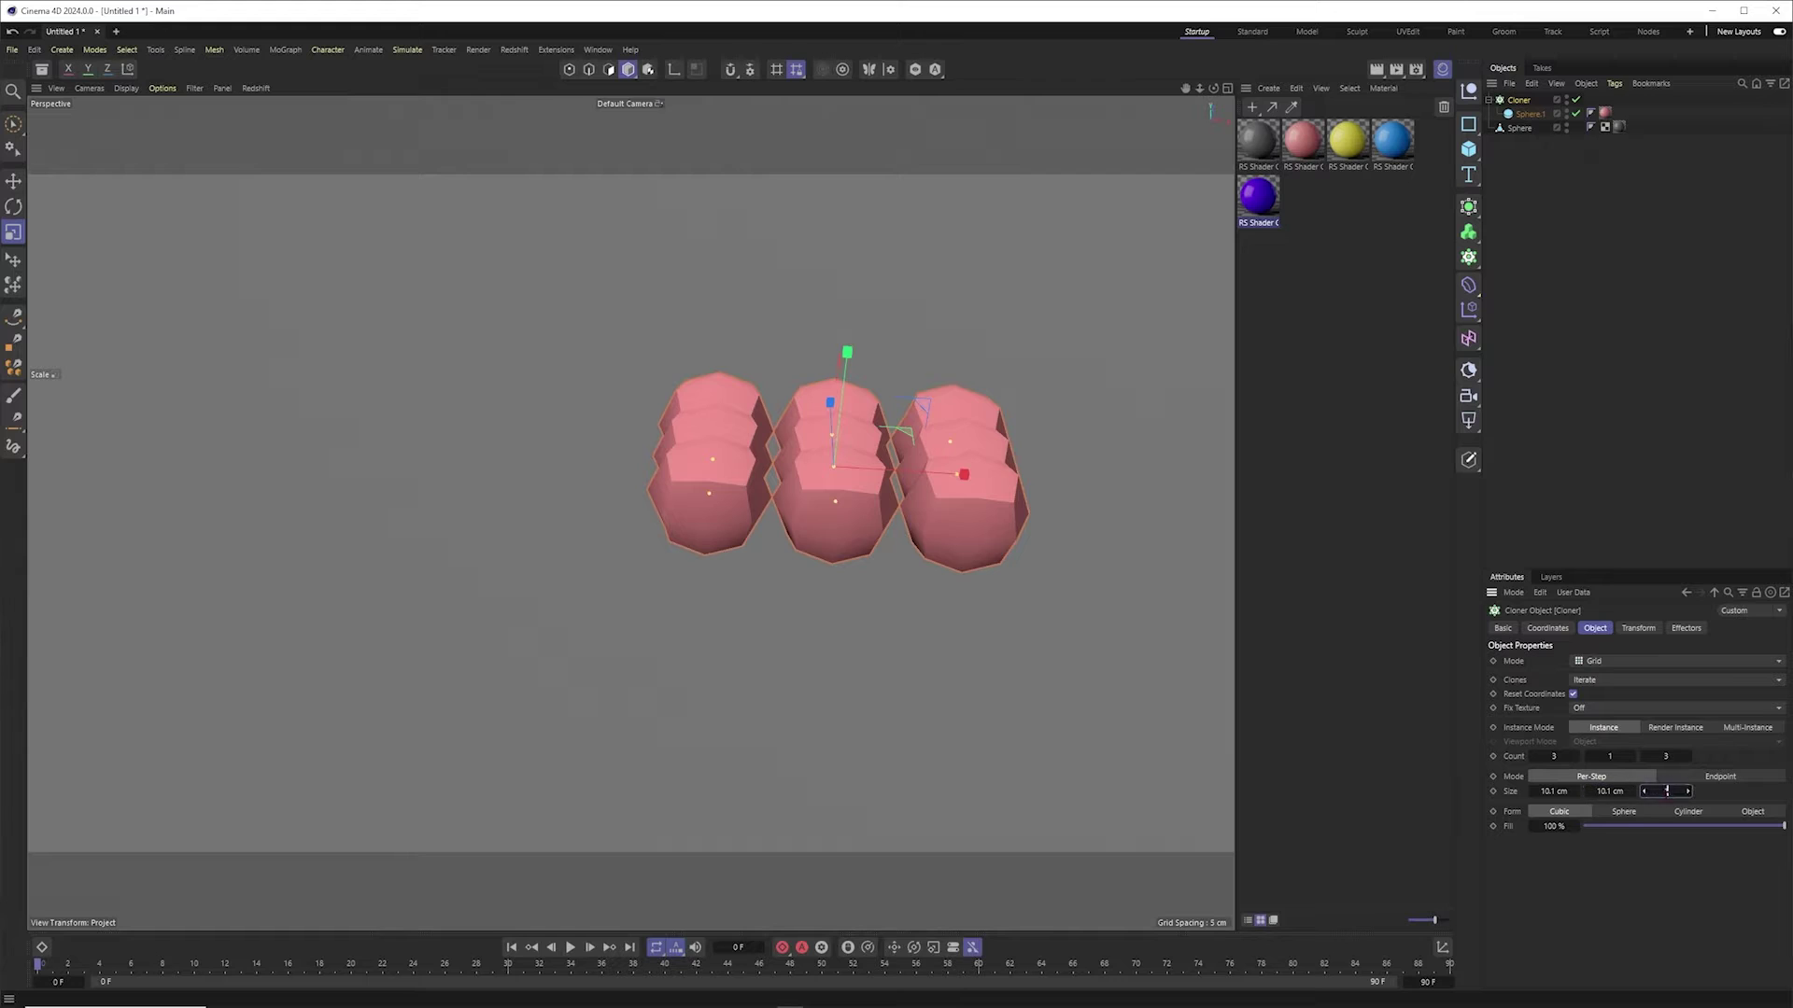
key(Return)
alt+drag(966, 552, 921, 558)
scroll(920, 558, up, 8)
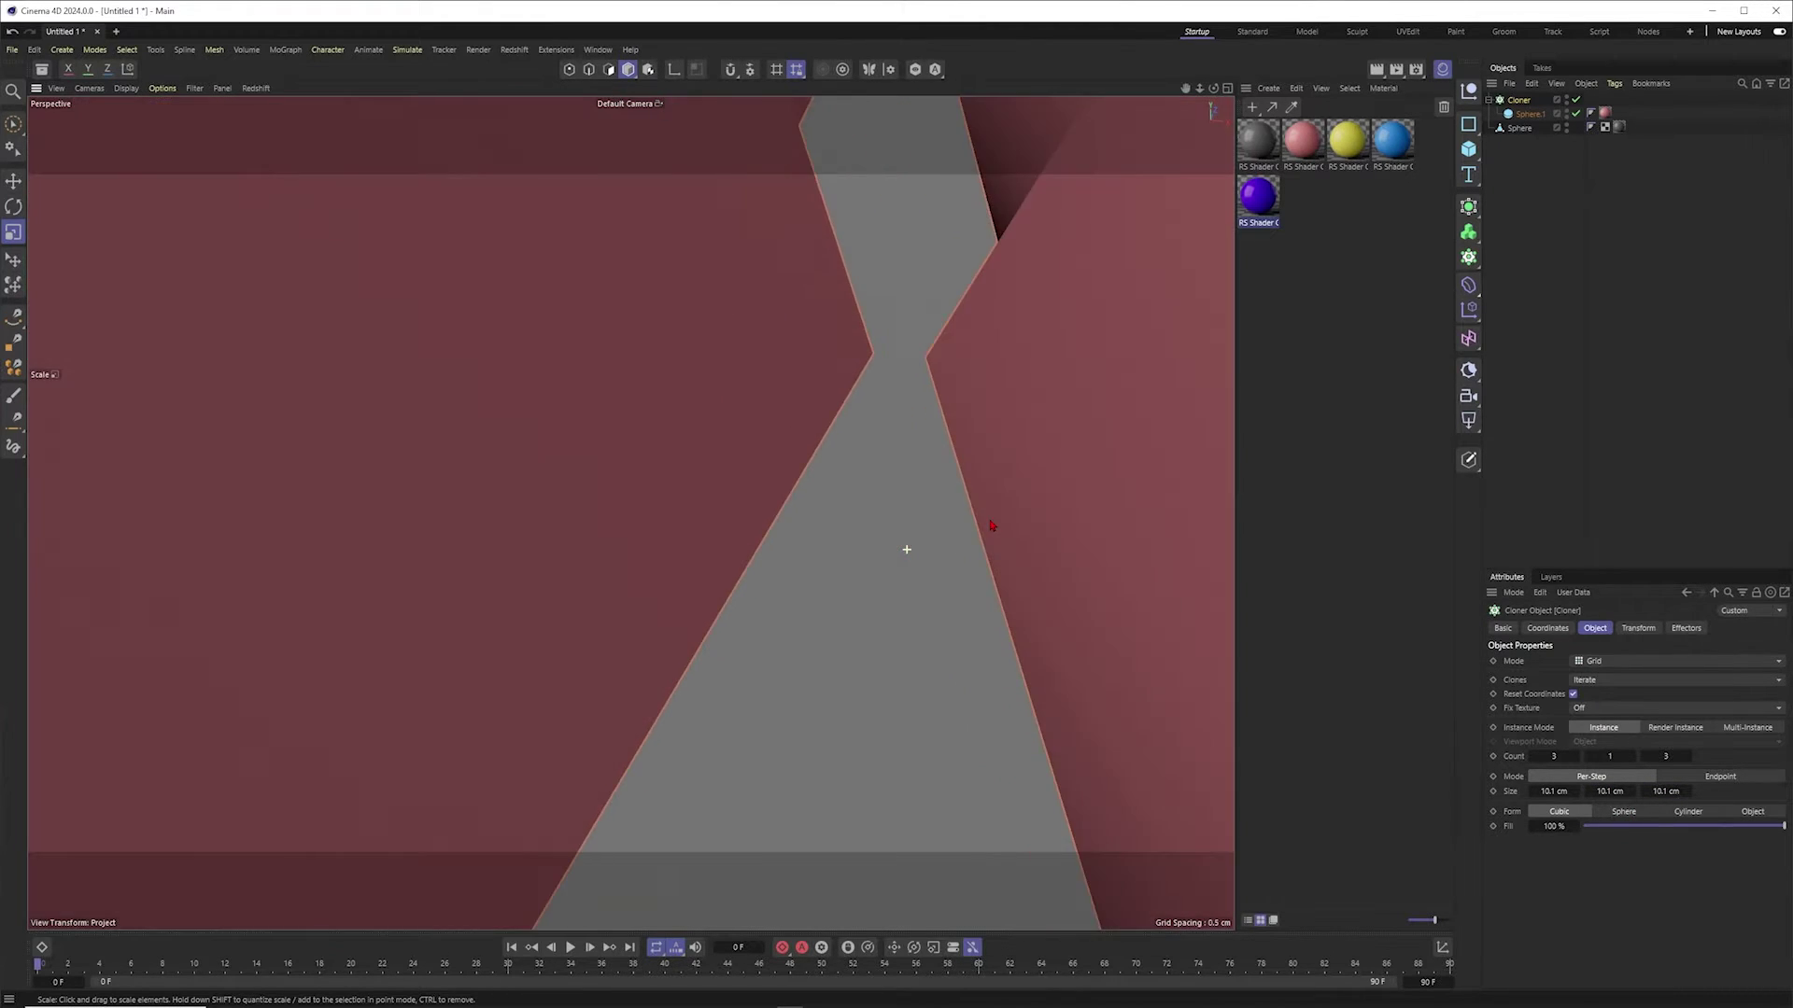
scroll(906, 545, down, 3)
scroll(906, 534, down, 5)
alt+drag(872, 524, 891, 579)
scroll(893, 523, down, 3)
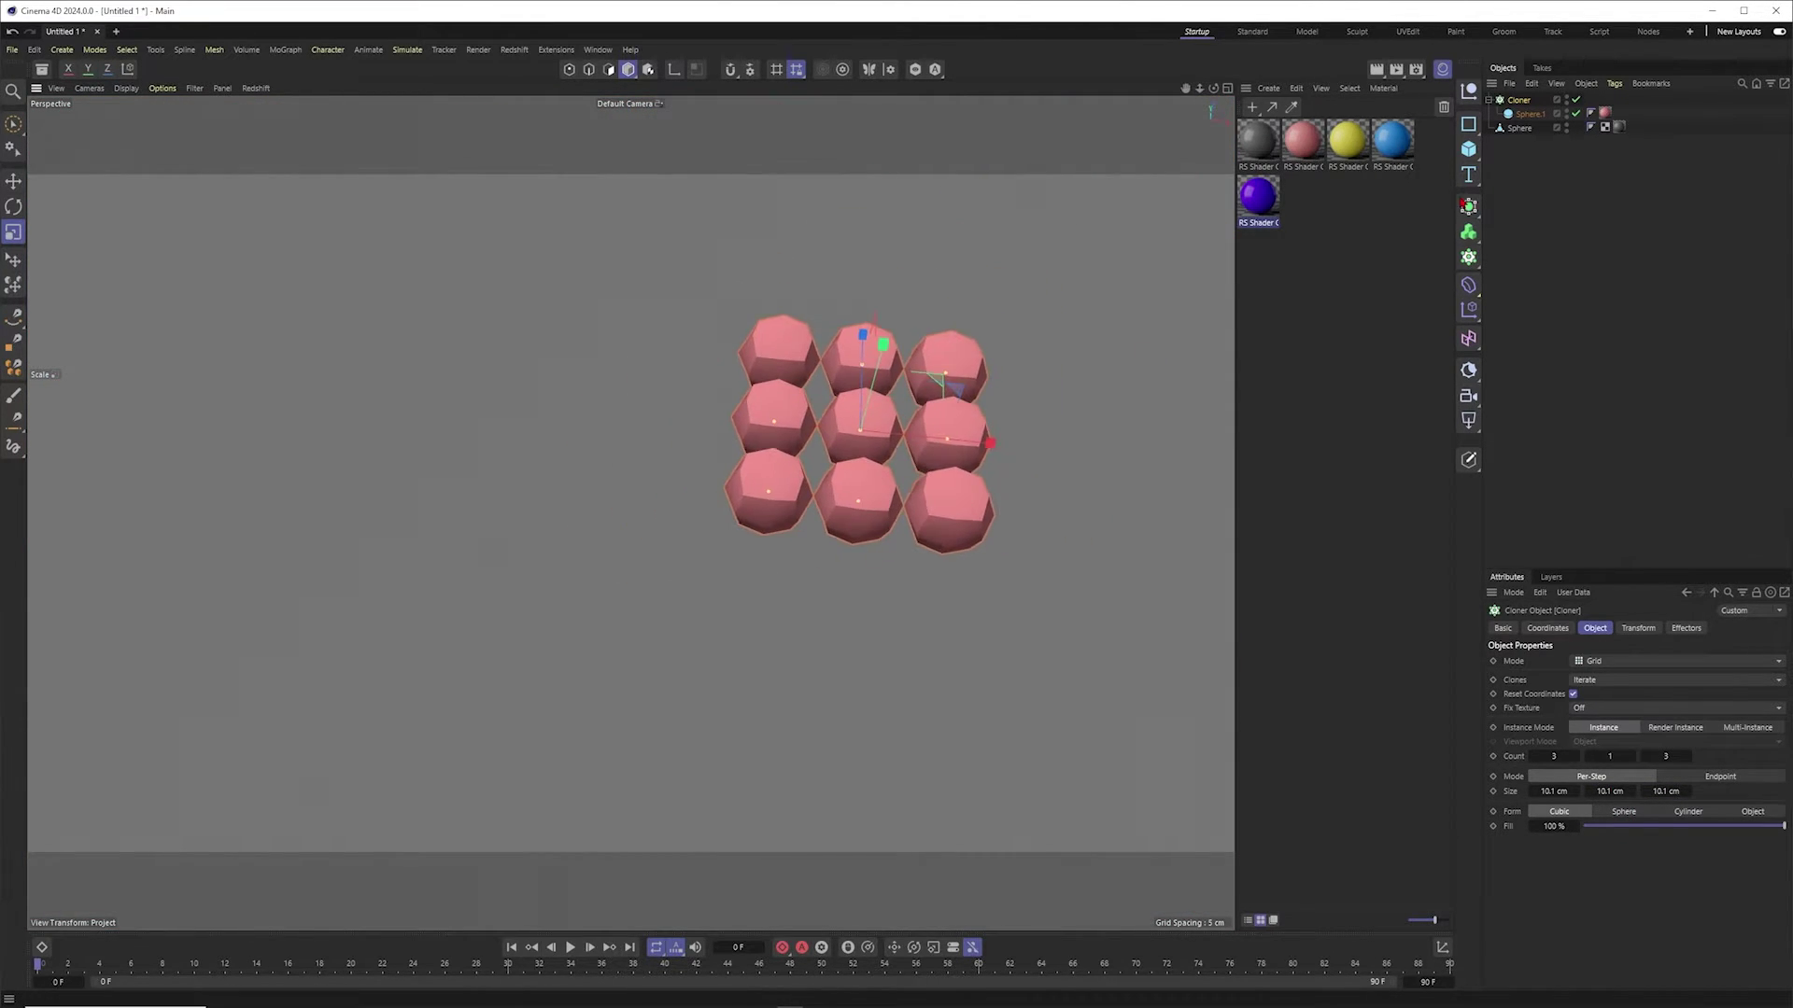
Step: Add a Rigid Body simulation tag to the cloner and set its collision thickness to 0.1 cm
right_click(1518, 110)
mouse_move(1672, 300)
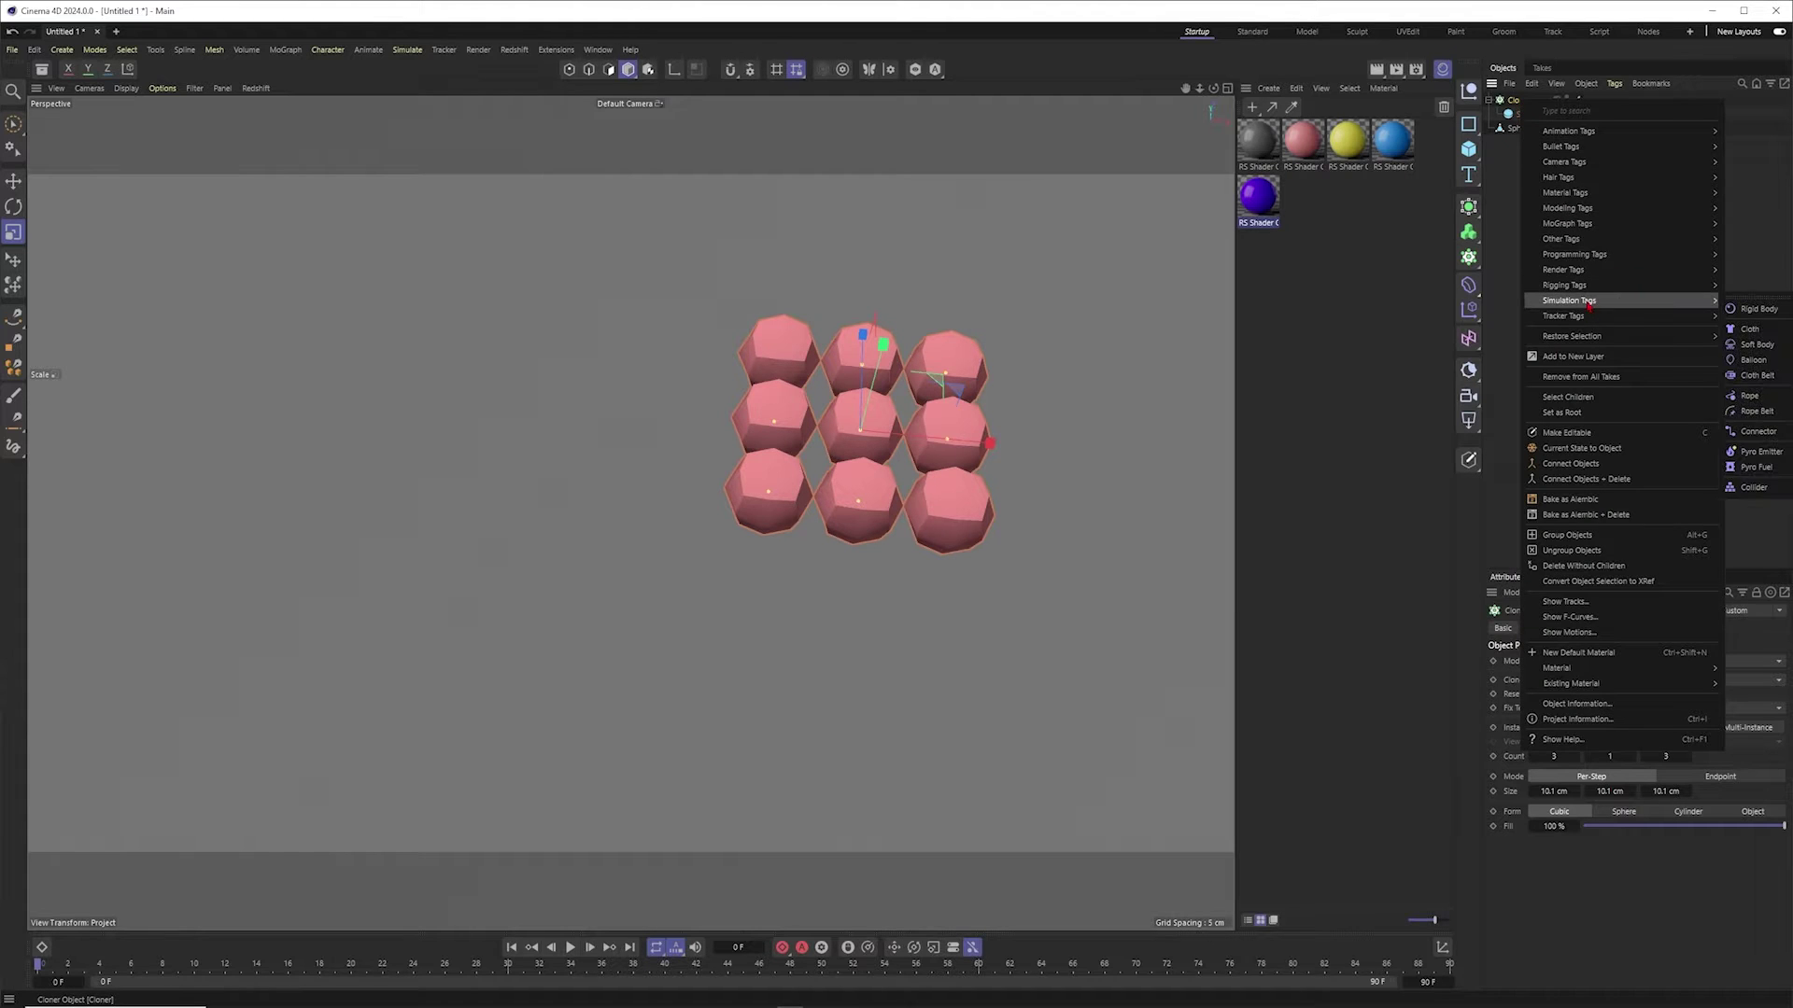
click(1760, 319)
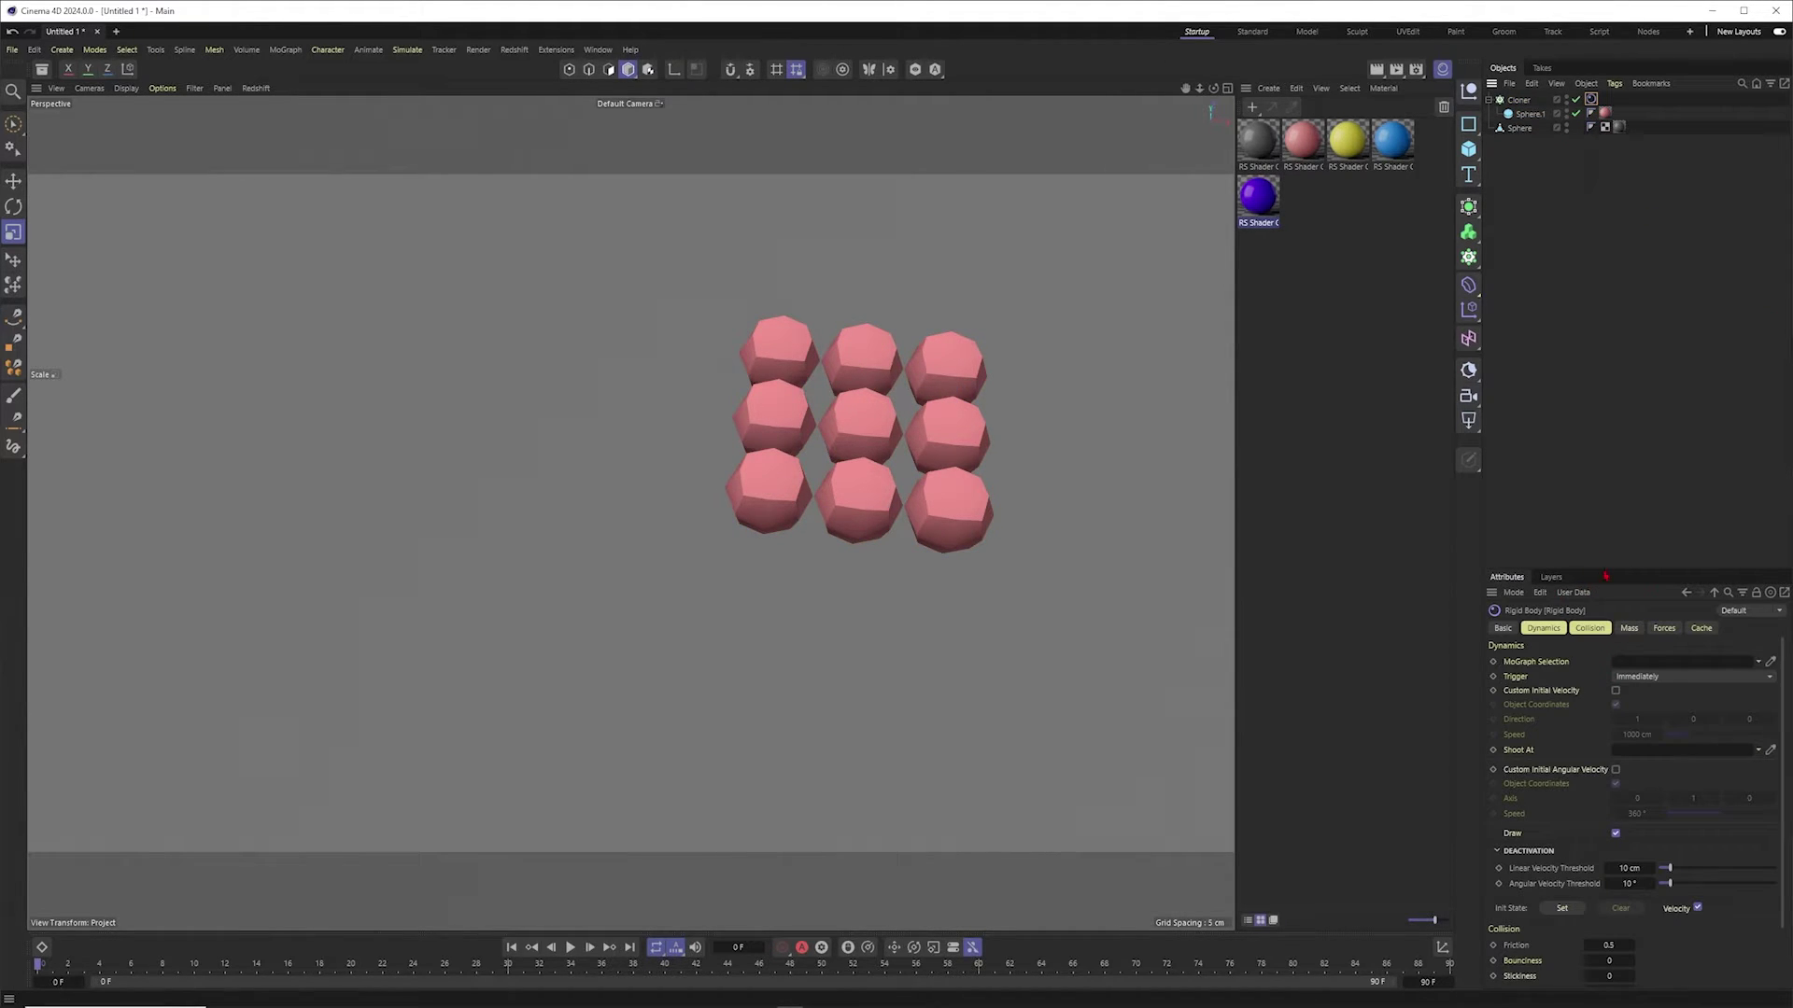
drag(1602, 568, 1629, 310)
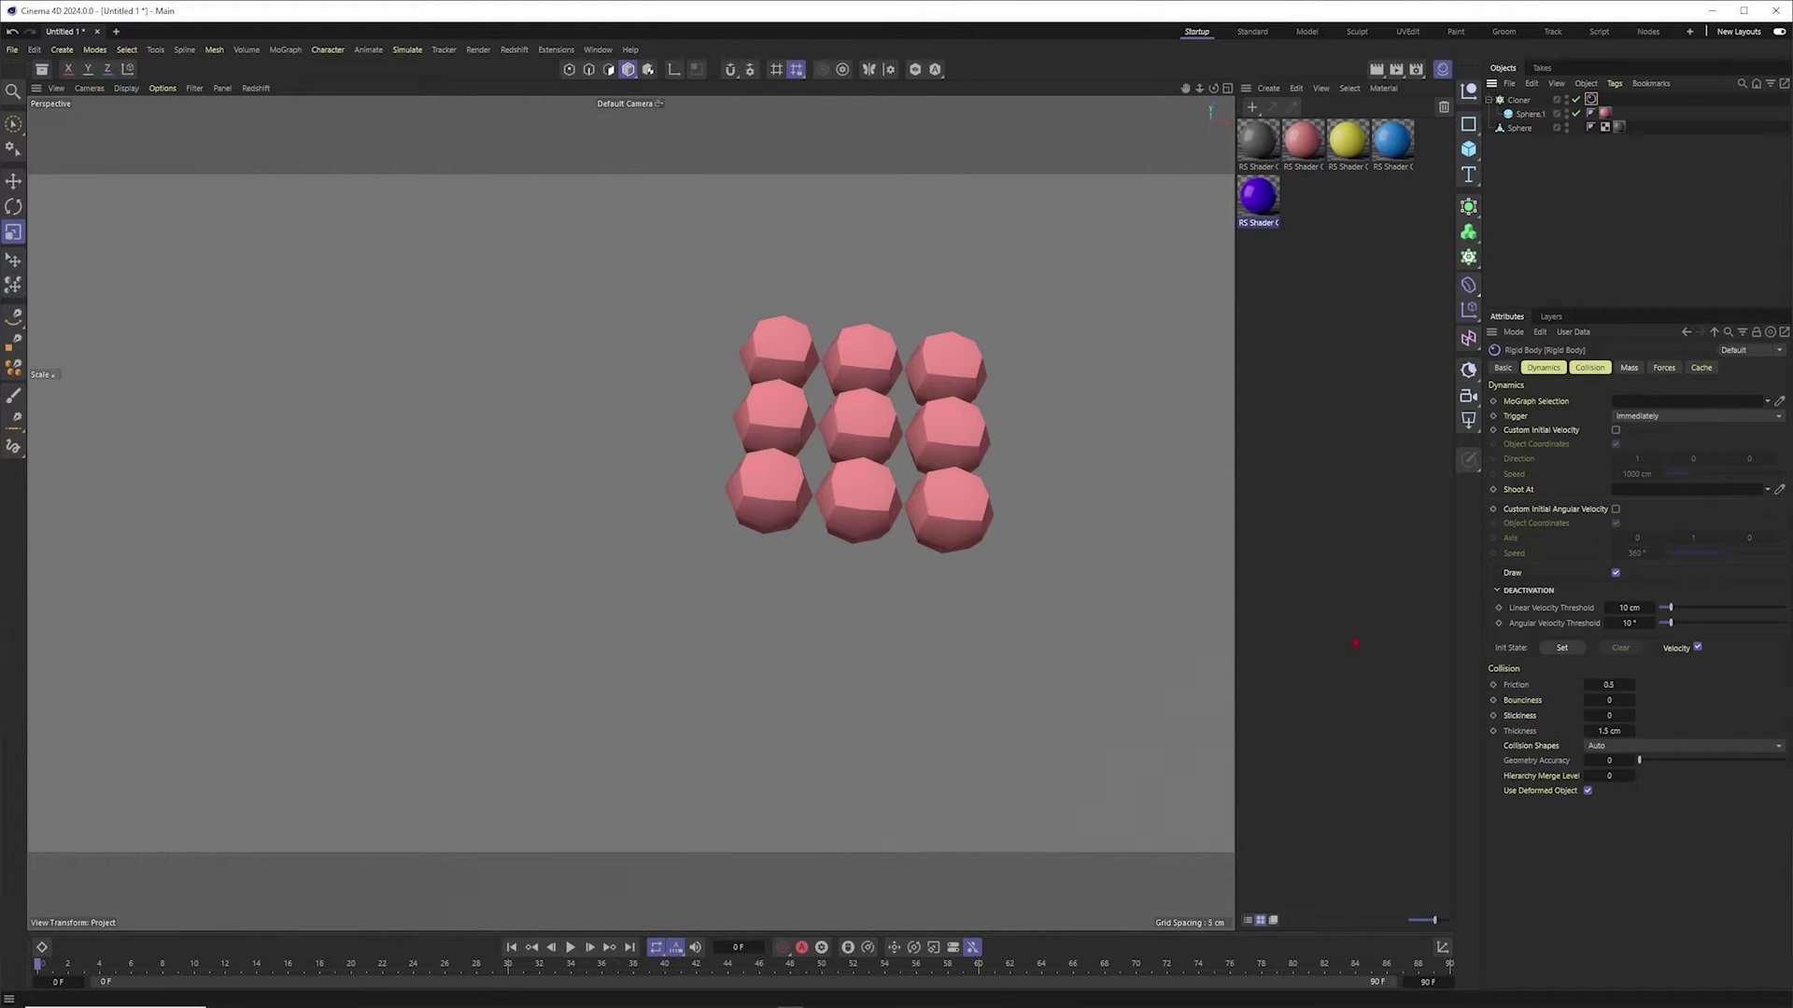
mouse_move(948, 496)
alt+mouse_down()
mouse_move(917, 582)
mouse_move(920, 369)
alt+mouse_up()
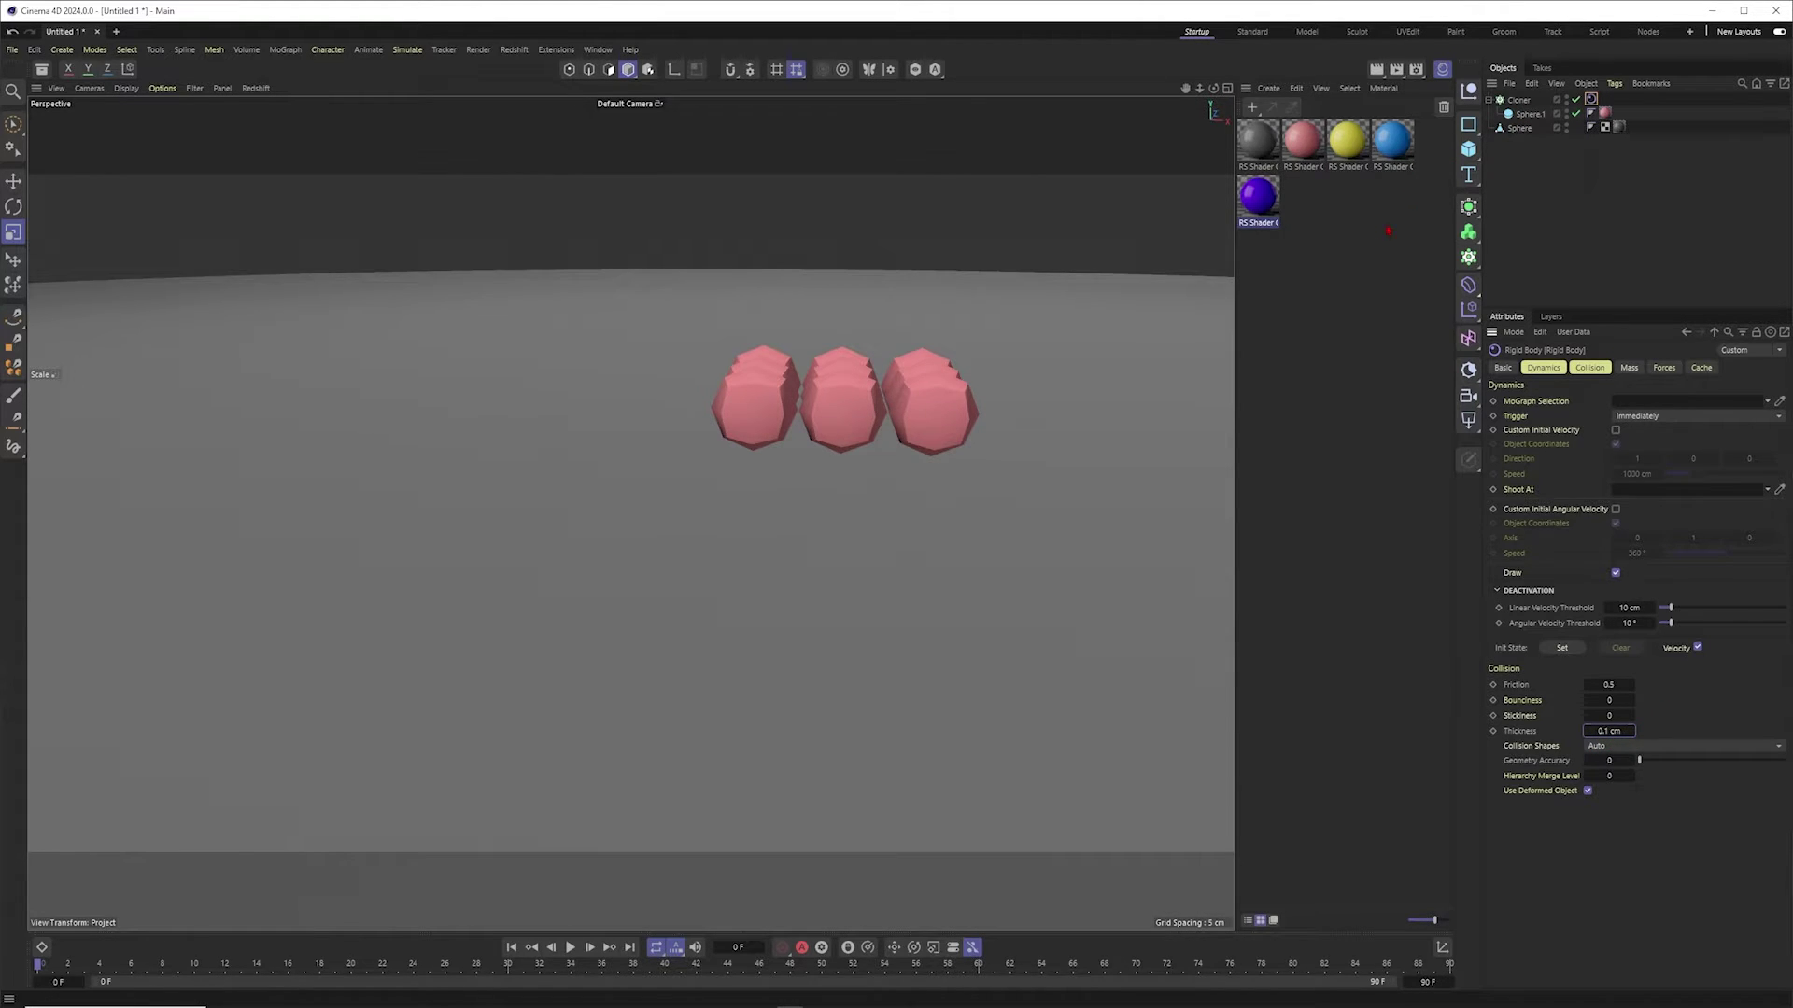
Step: Add a Collider simulation tag to the dish
click(1519, 128)
scroll(977, 514, down, 6)
alt+drag(980, 519, 908, 456)
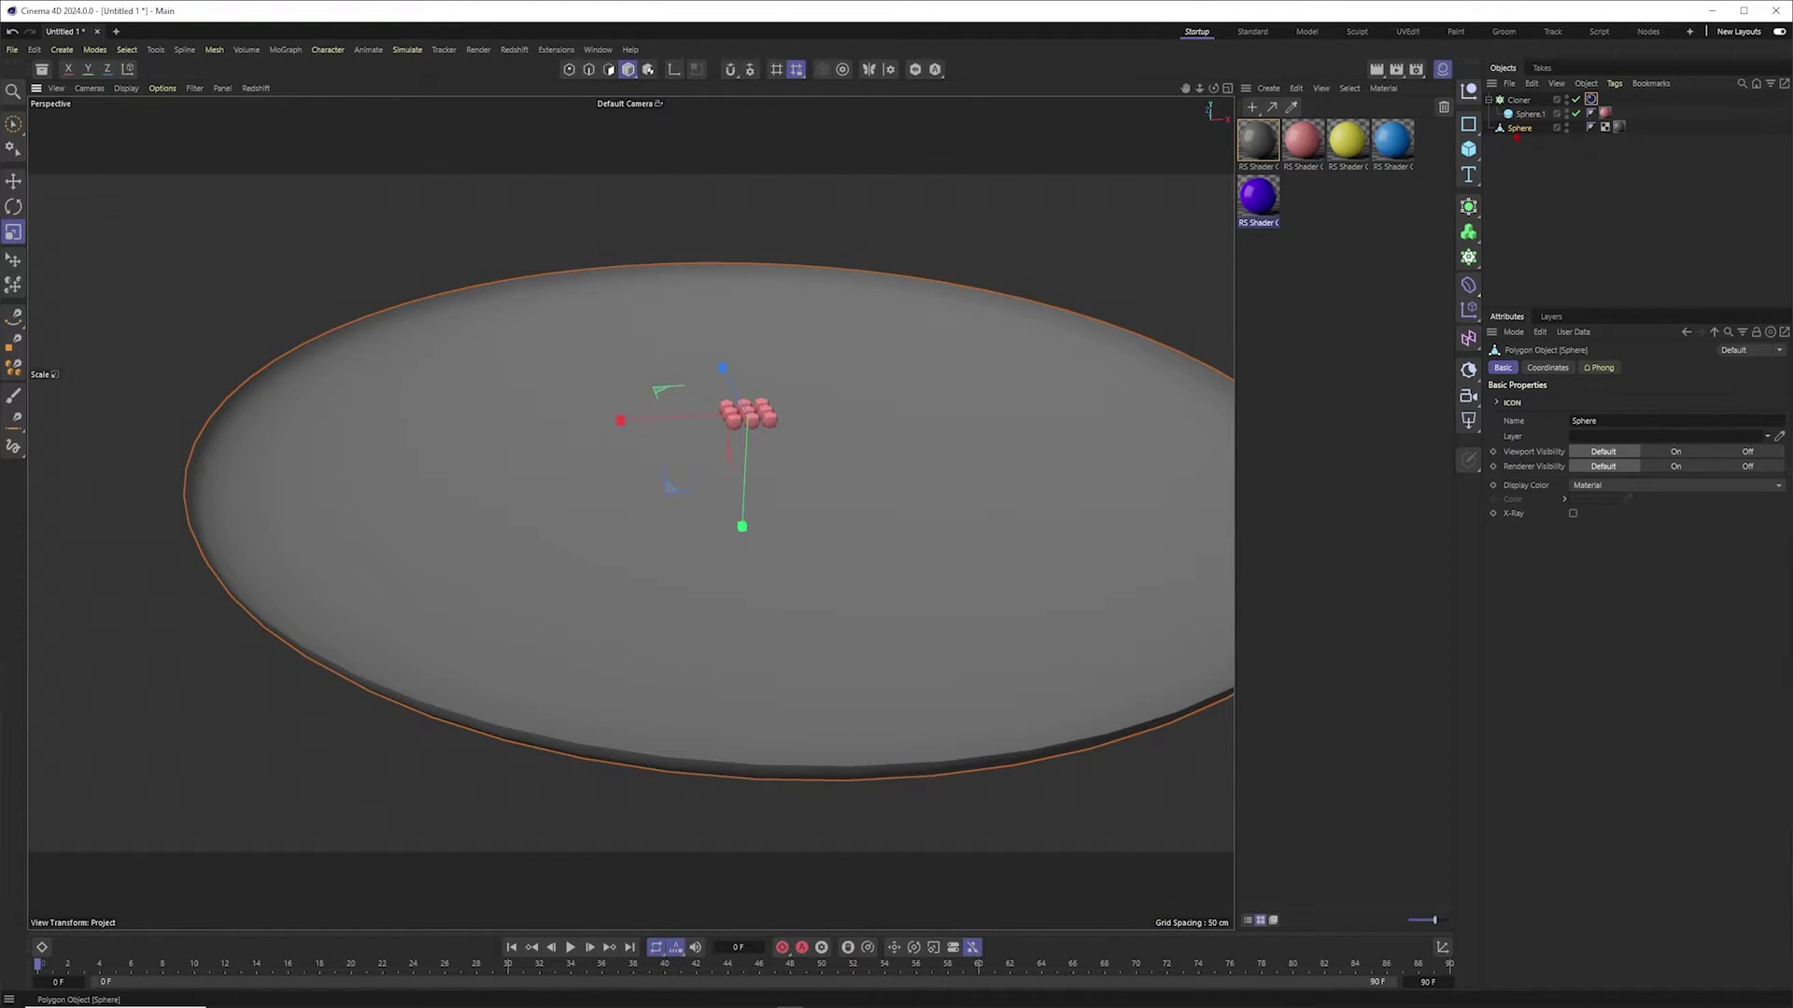
right_click(1519, 128)
mouse_move(1712, 331)
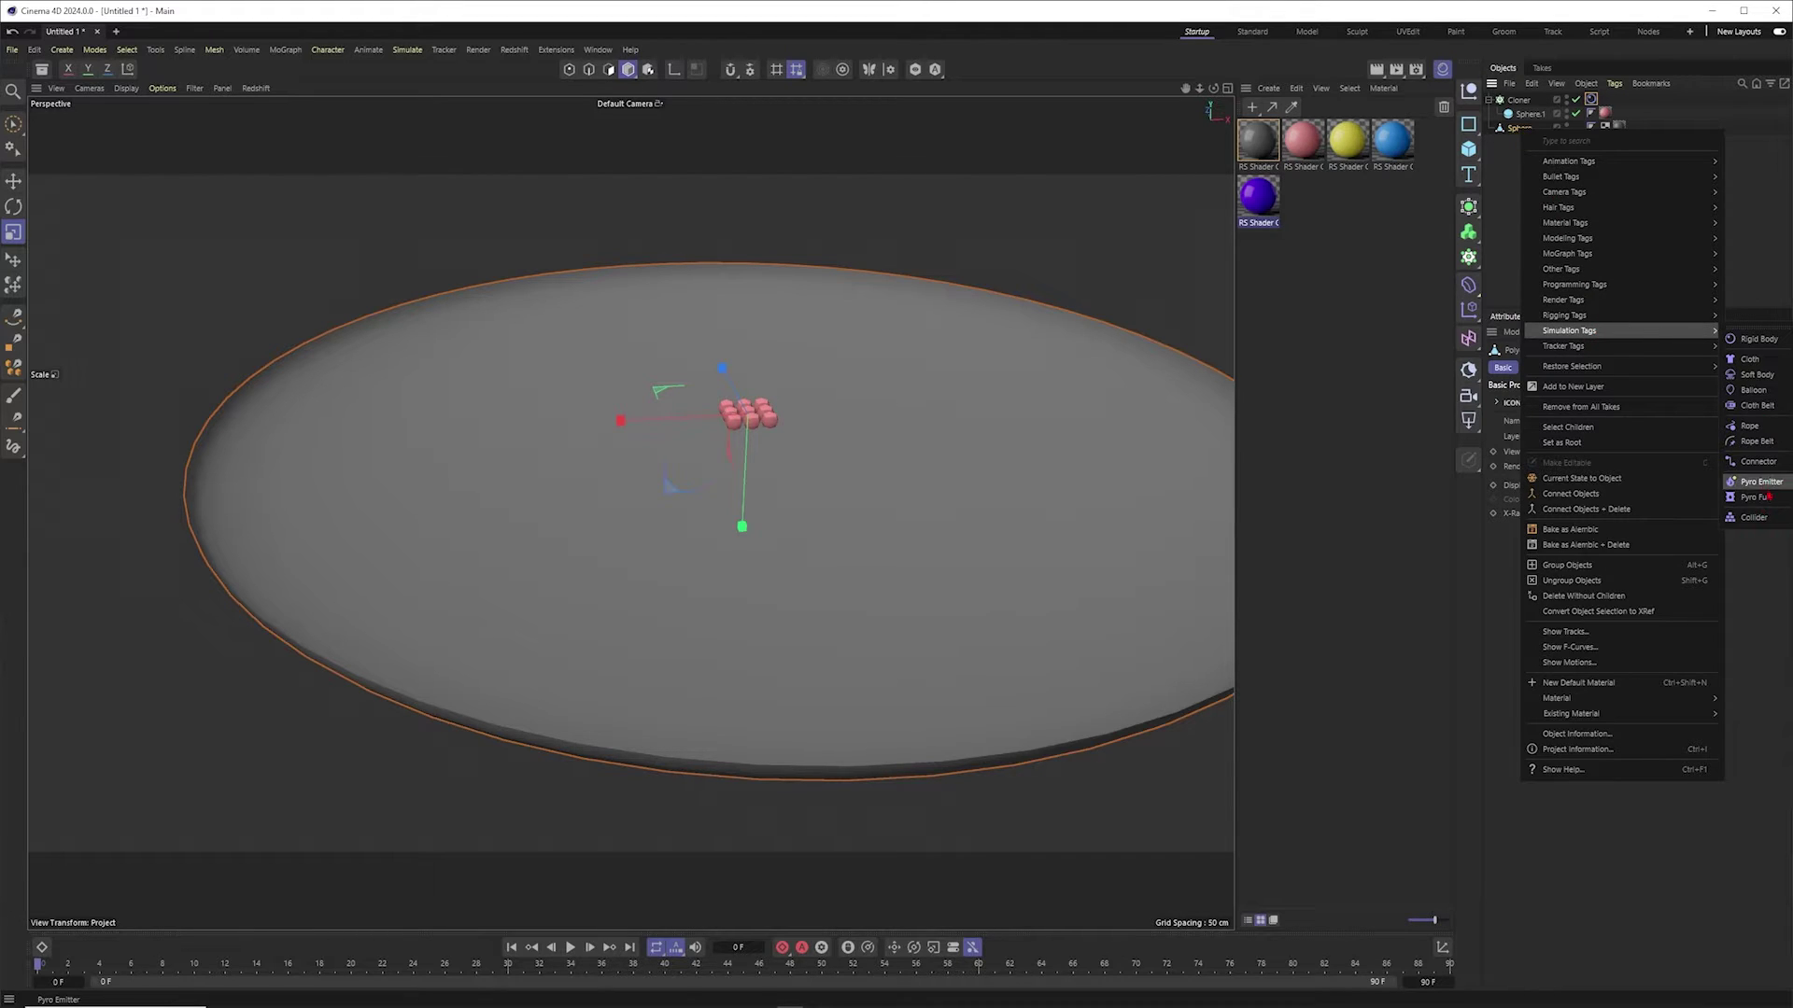
click(1754, 517)
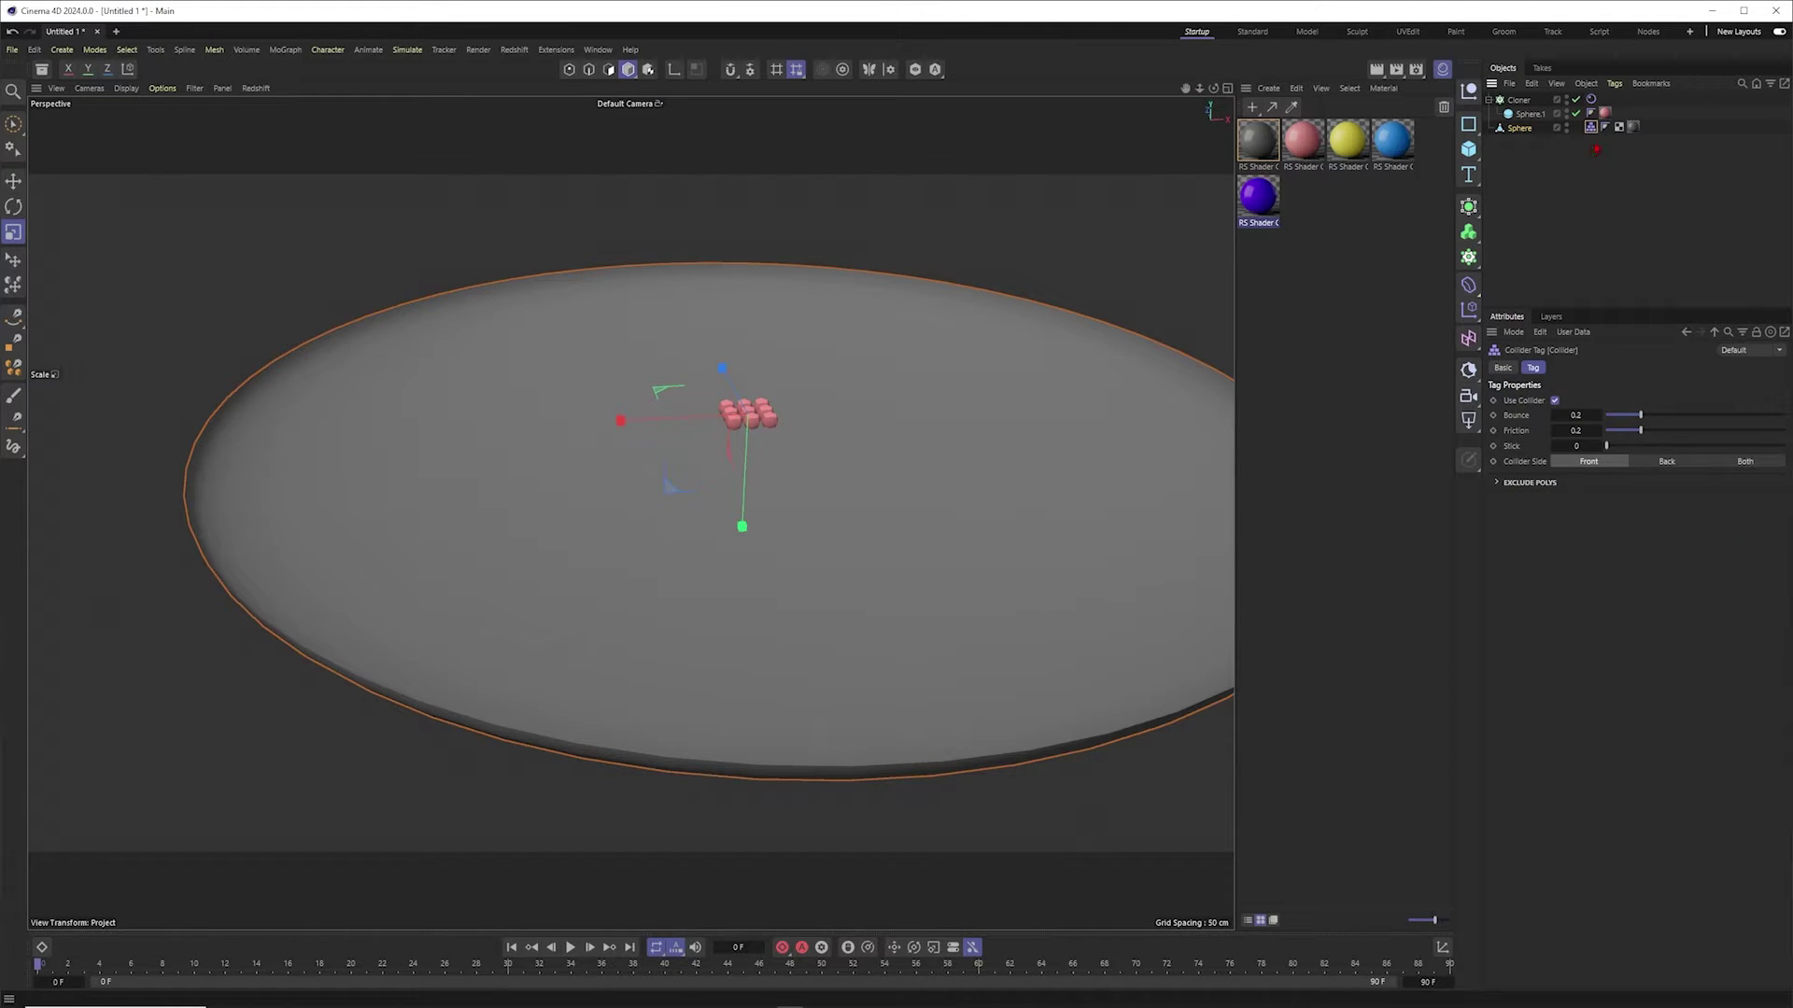
Step: Reverse the normals of all the dish's polygons and reopen its Collider tag settings
click(609, 69)
click(1021, 480)
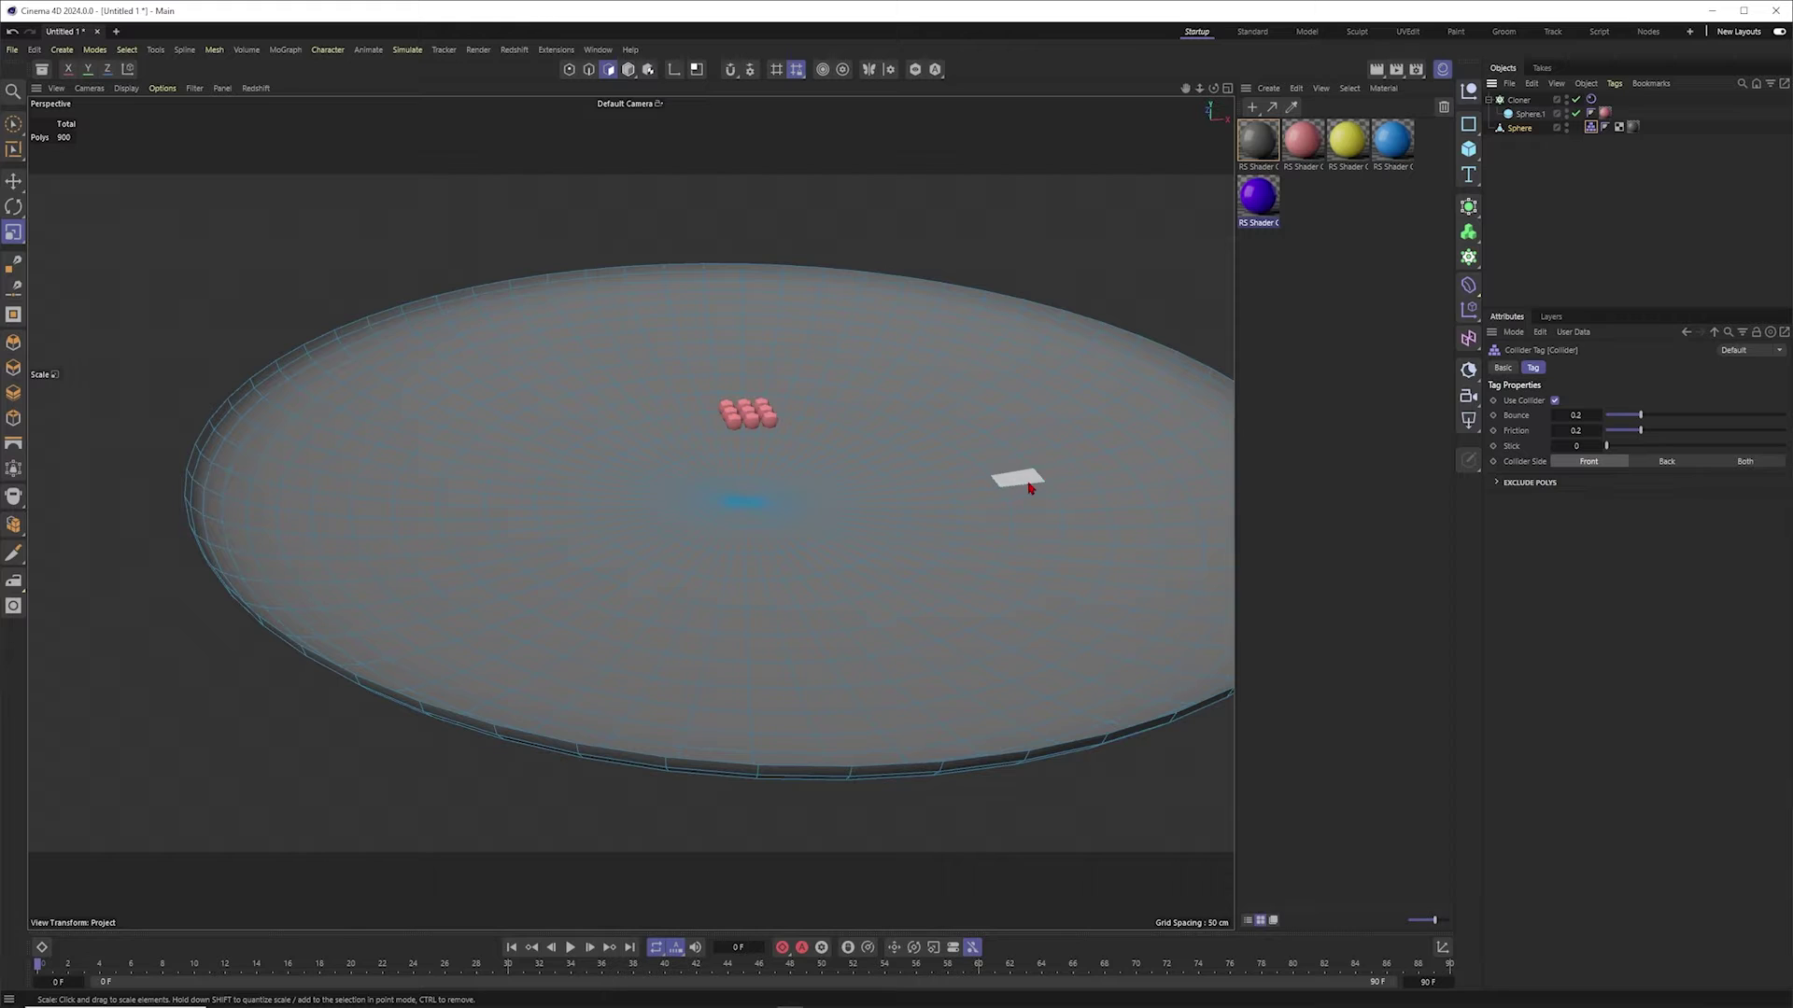
key(ctrl+a)
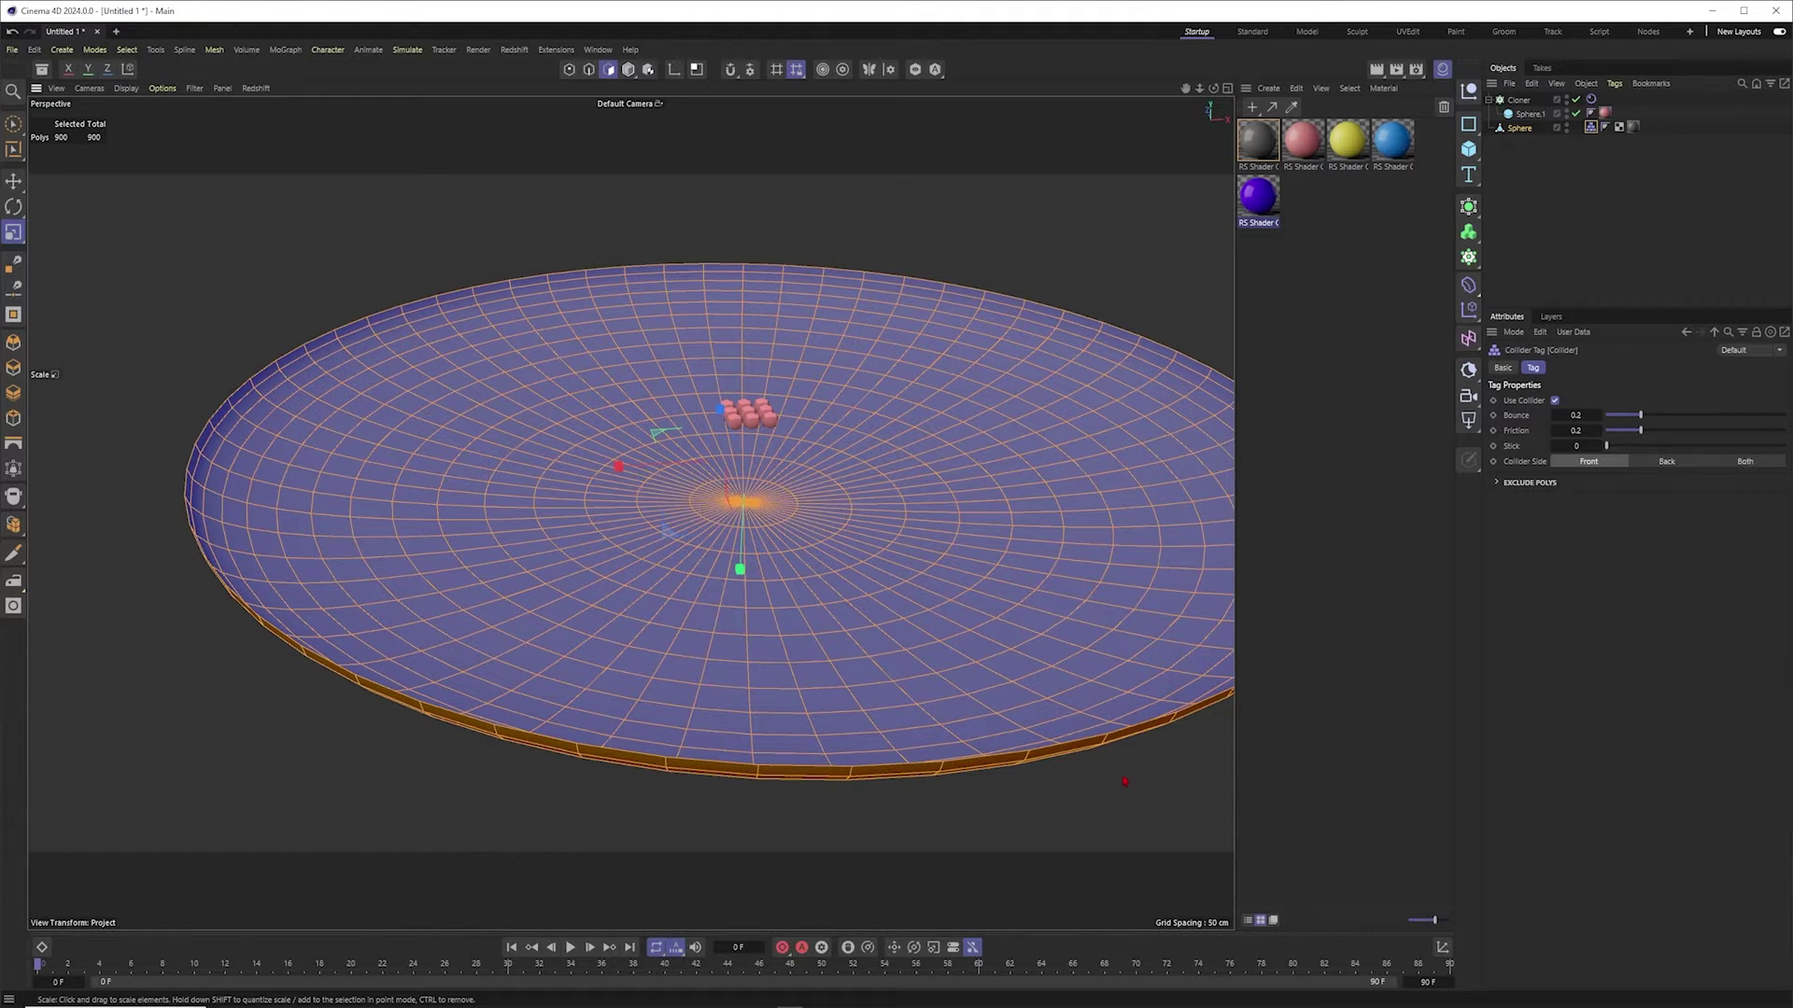
right_click(1086, 466)
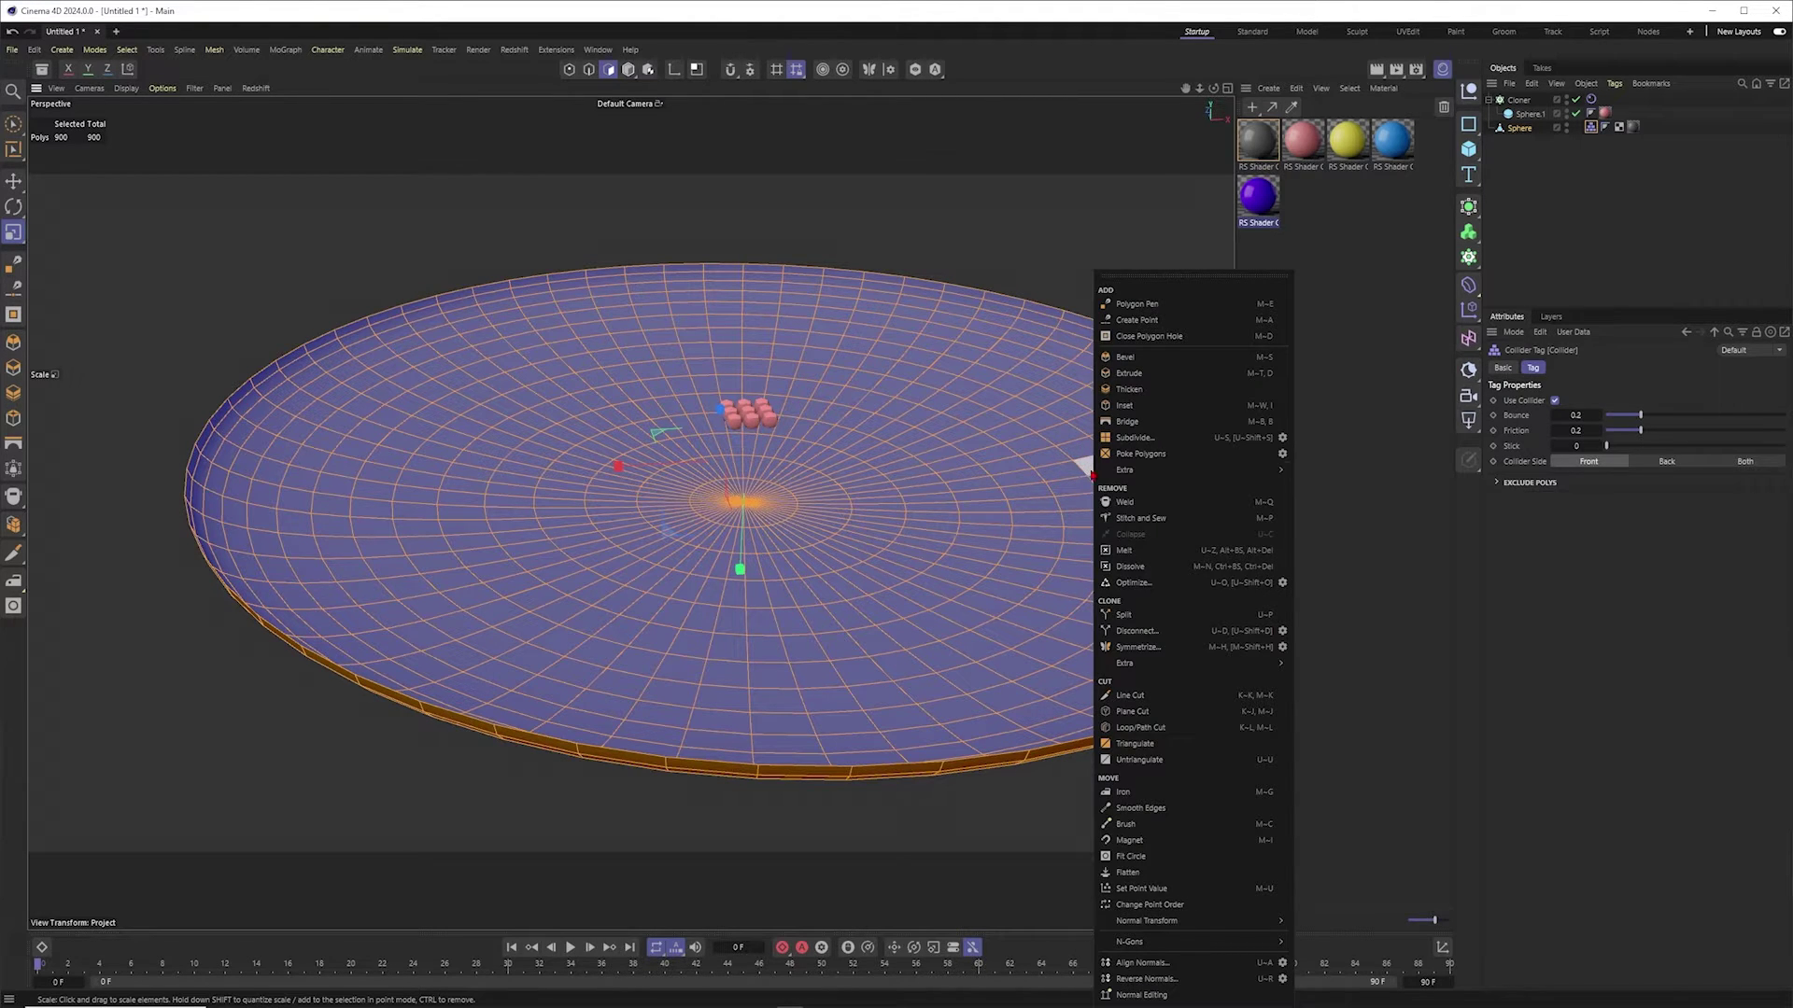
click(1144, 979)
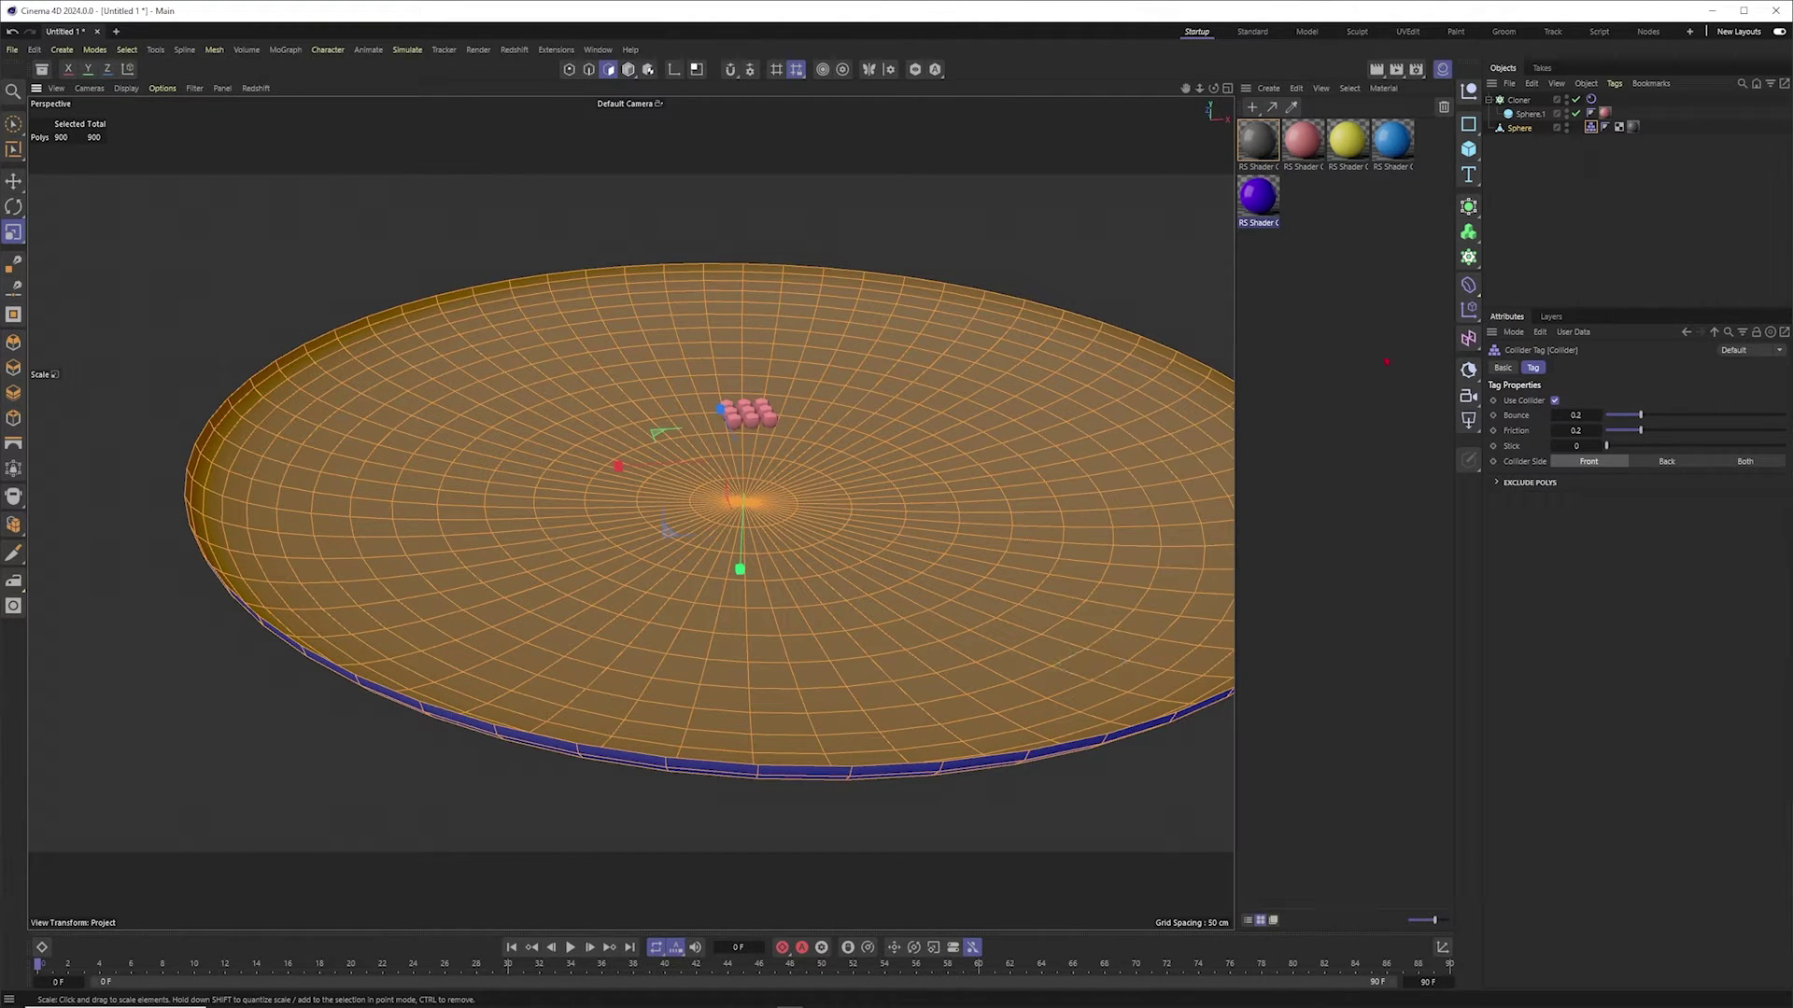
click(1613, 228)
click(1591, 127)
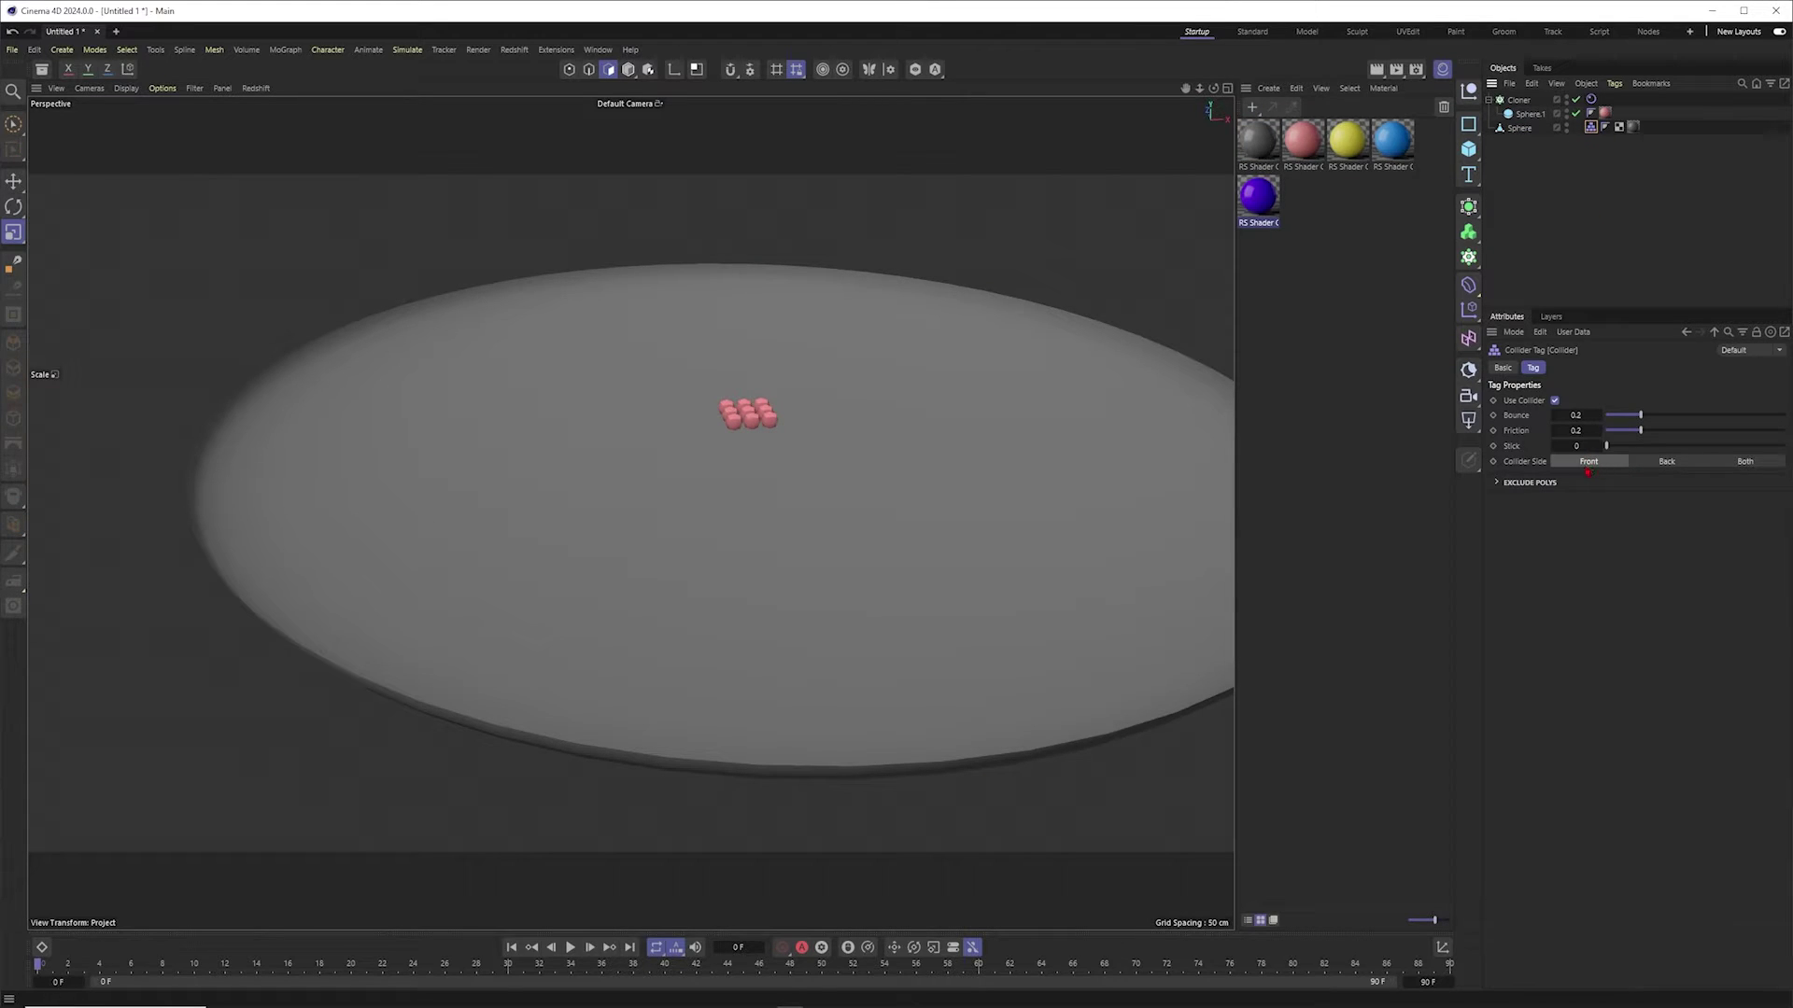
Step: Play the rigid-body simulation twice to check how the small sphere grid lands on the dish, and rewind to the first frame
alt+middle_drag(1052, 464, 1020, 431)
click(571, 948)
click(570, 948)
alt+drag(757, 489, 754, 516)
alt+middle_drag(709, 480, 753, 499)
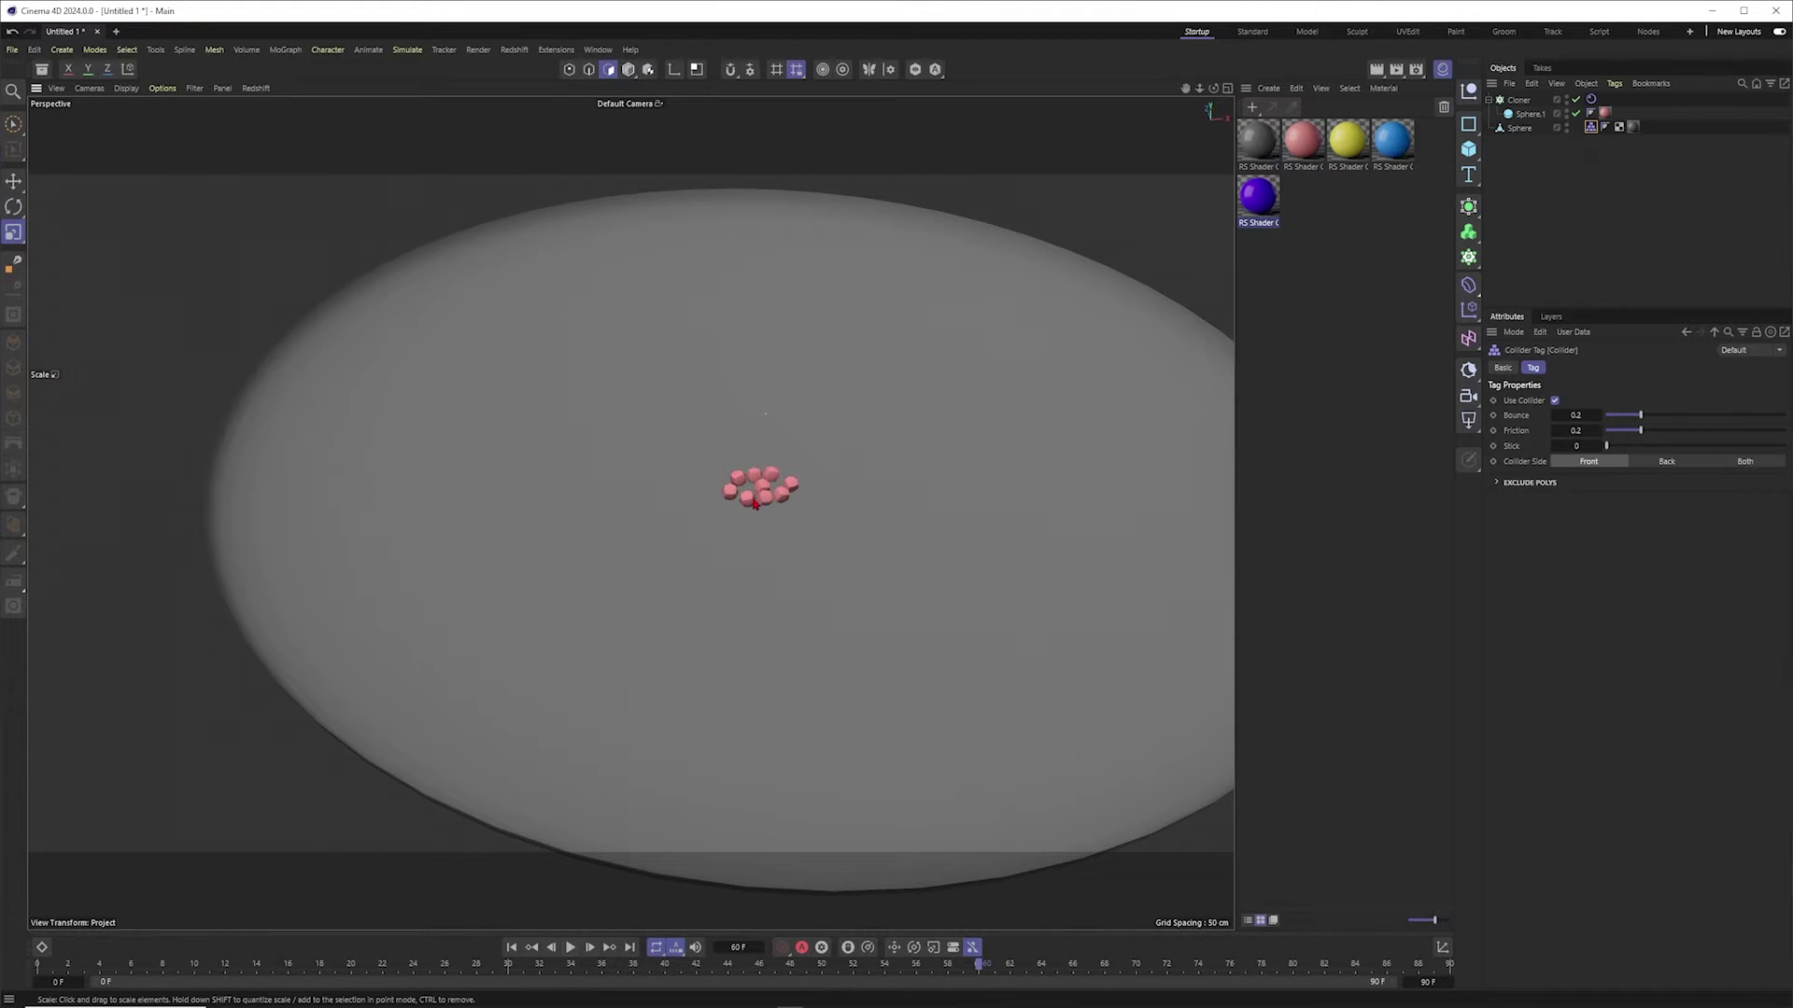
alt+right_drag(753, 498, 785, 500)
click(512, 947)
click(570, 948)
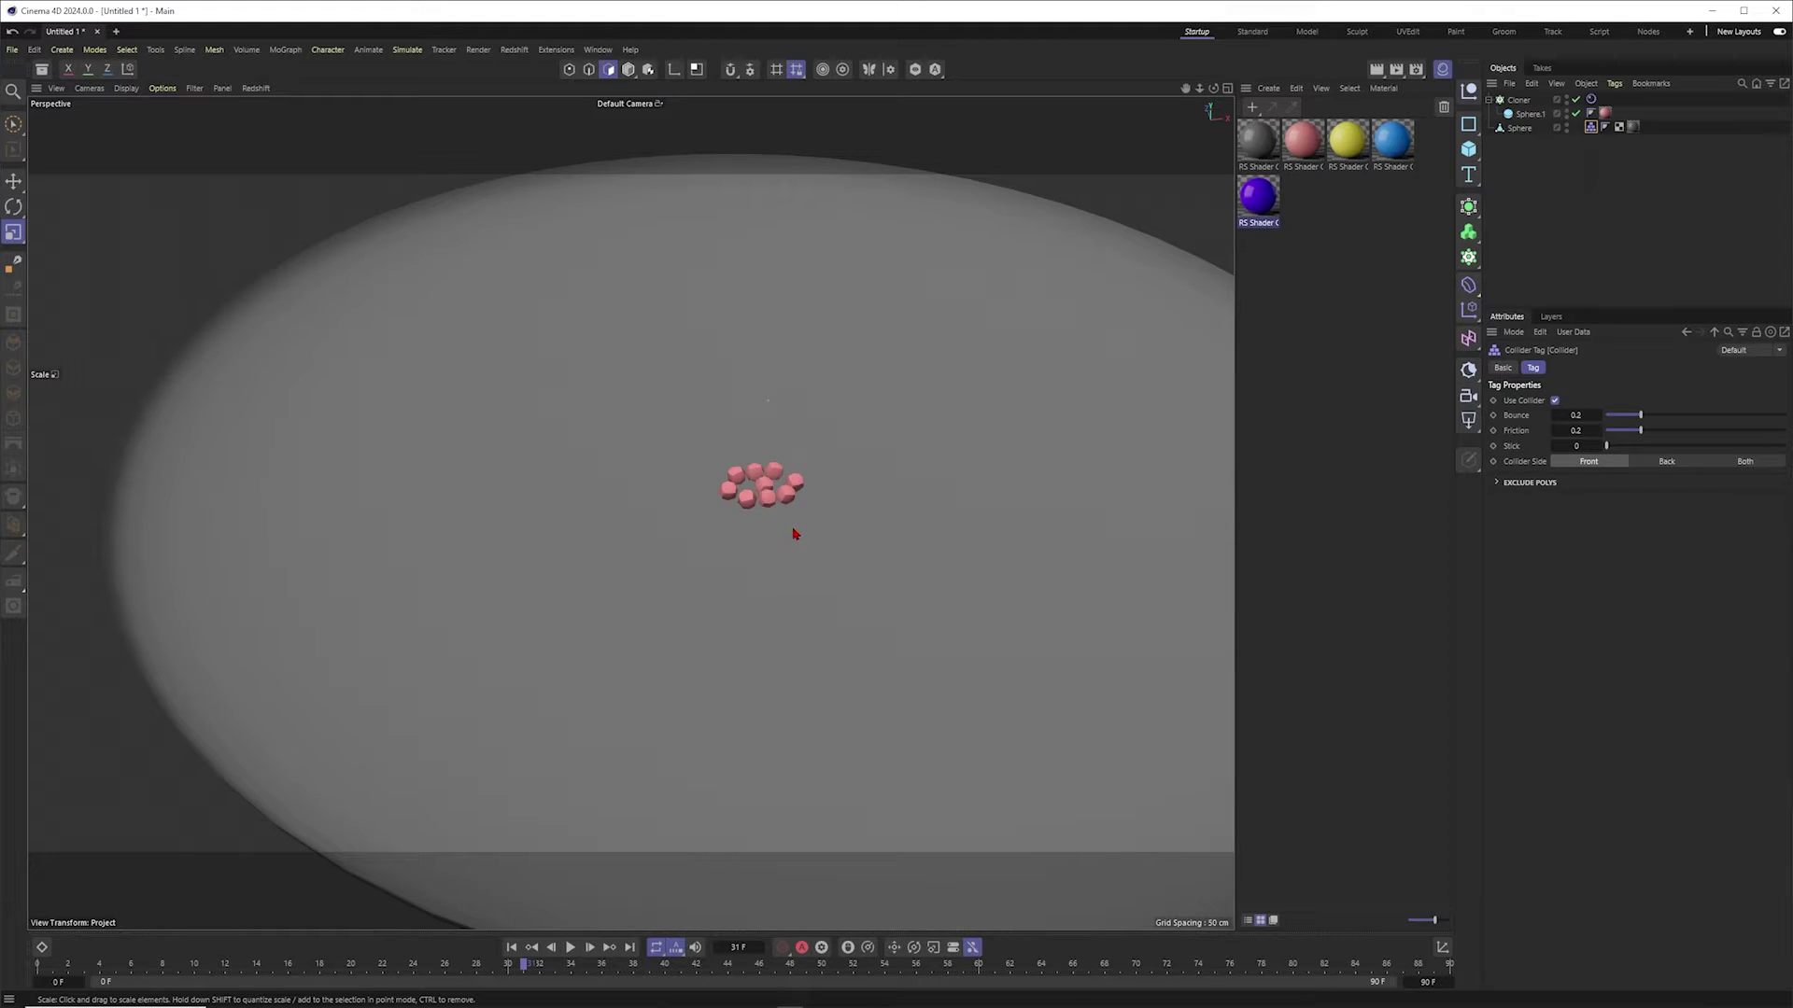
alt+middle_drag(763, 470, 764, 491)
alt+right_drag(765, 491, 764, 552)
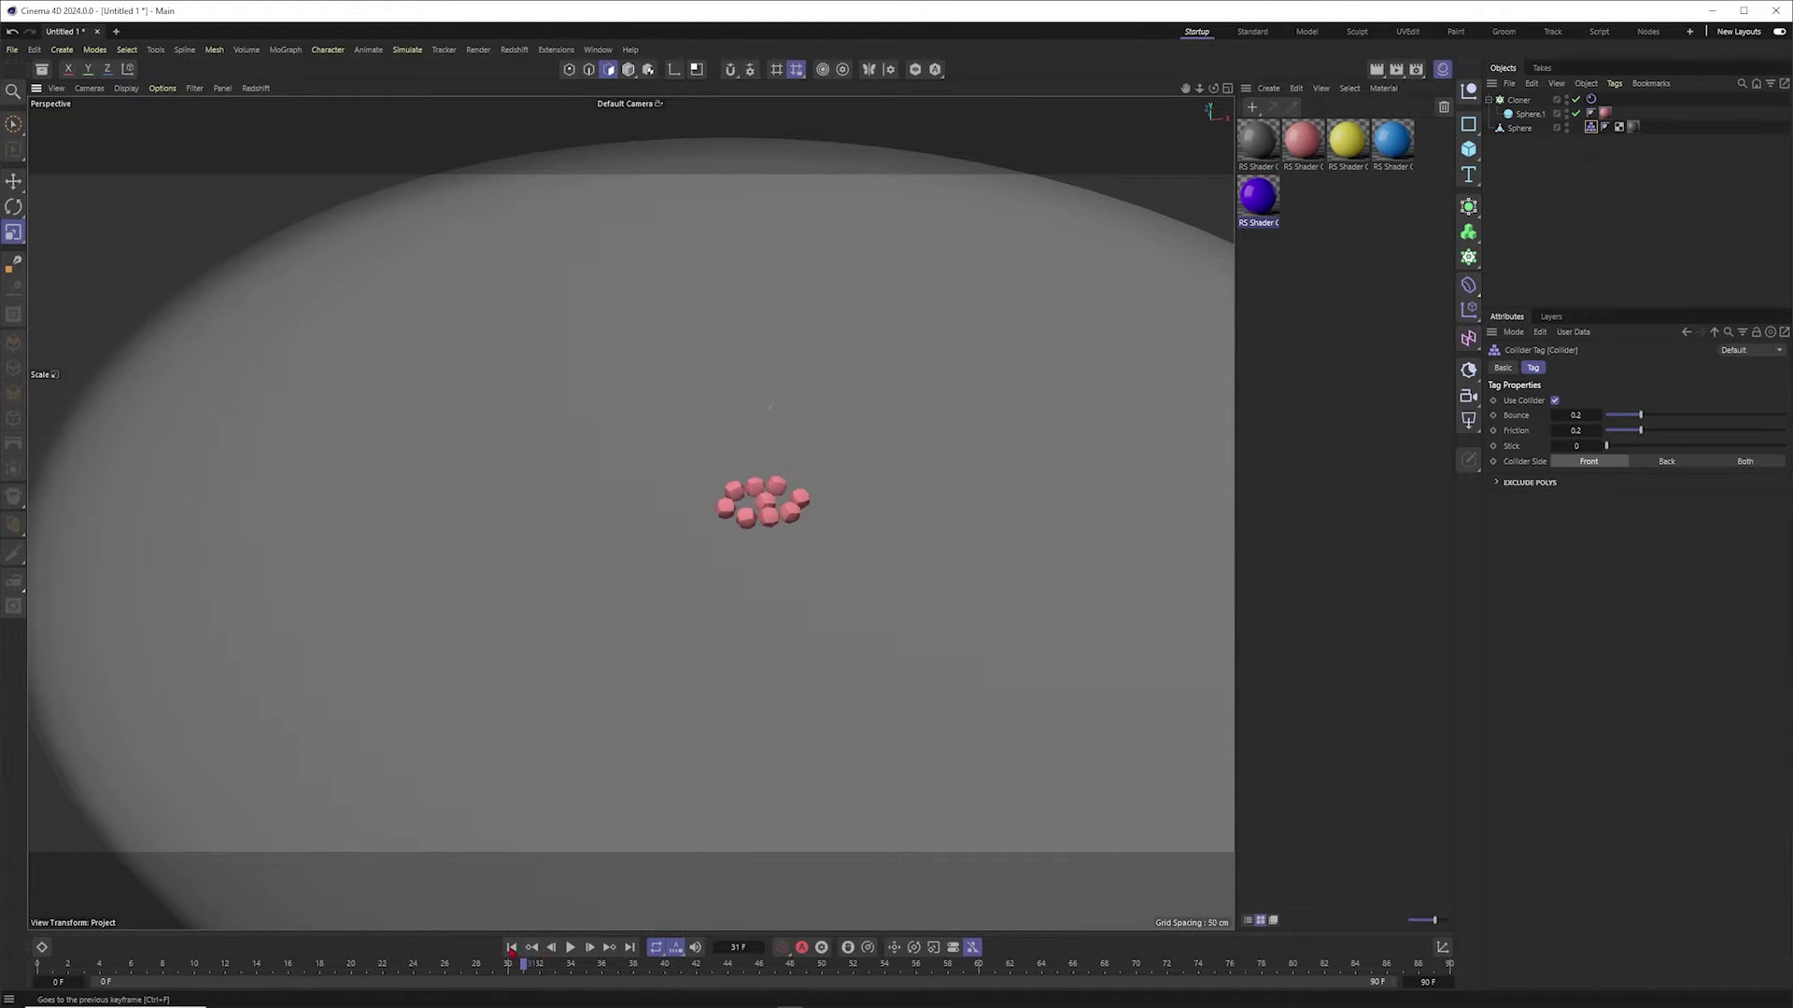
click(512, 948)
Step: Set the cloner's Z count to 10 and raise it to 30 to extend the sphere grid lengthwise
click(1540, 178)
click(1518, 100)
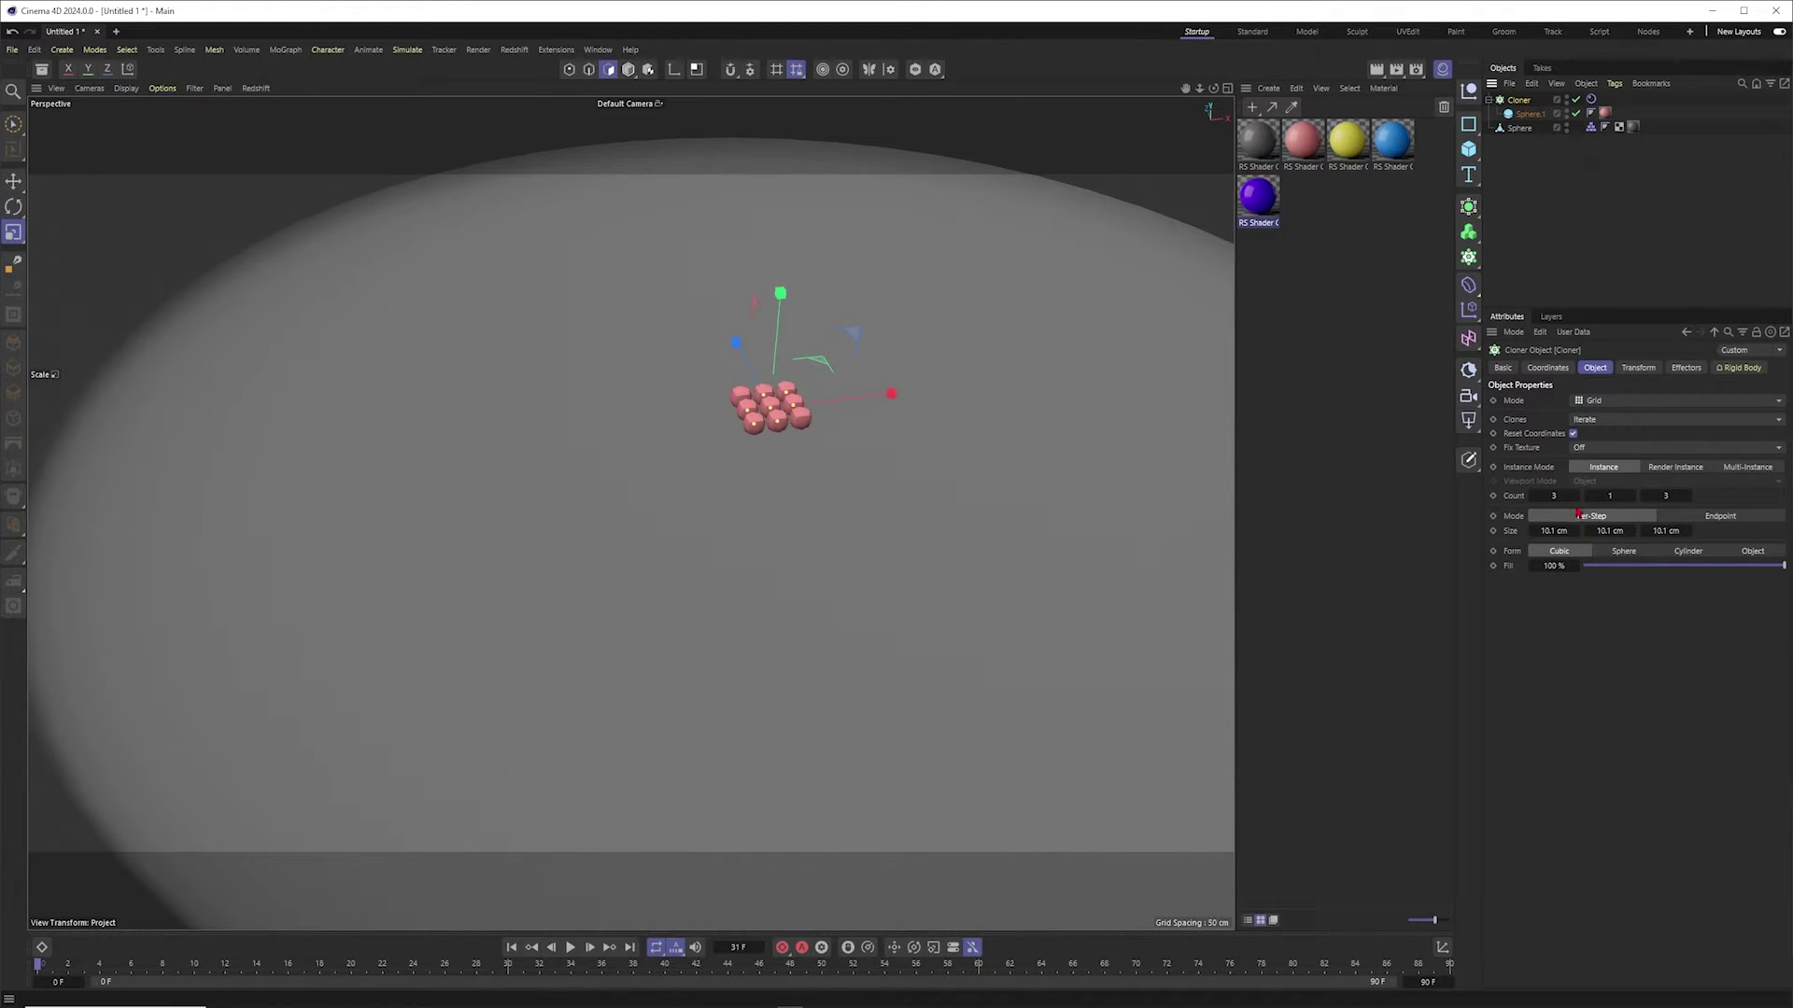
double_click(1666, 495)
text(10)
key(Return)
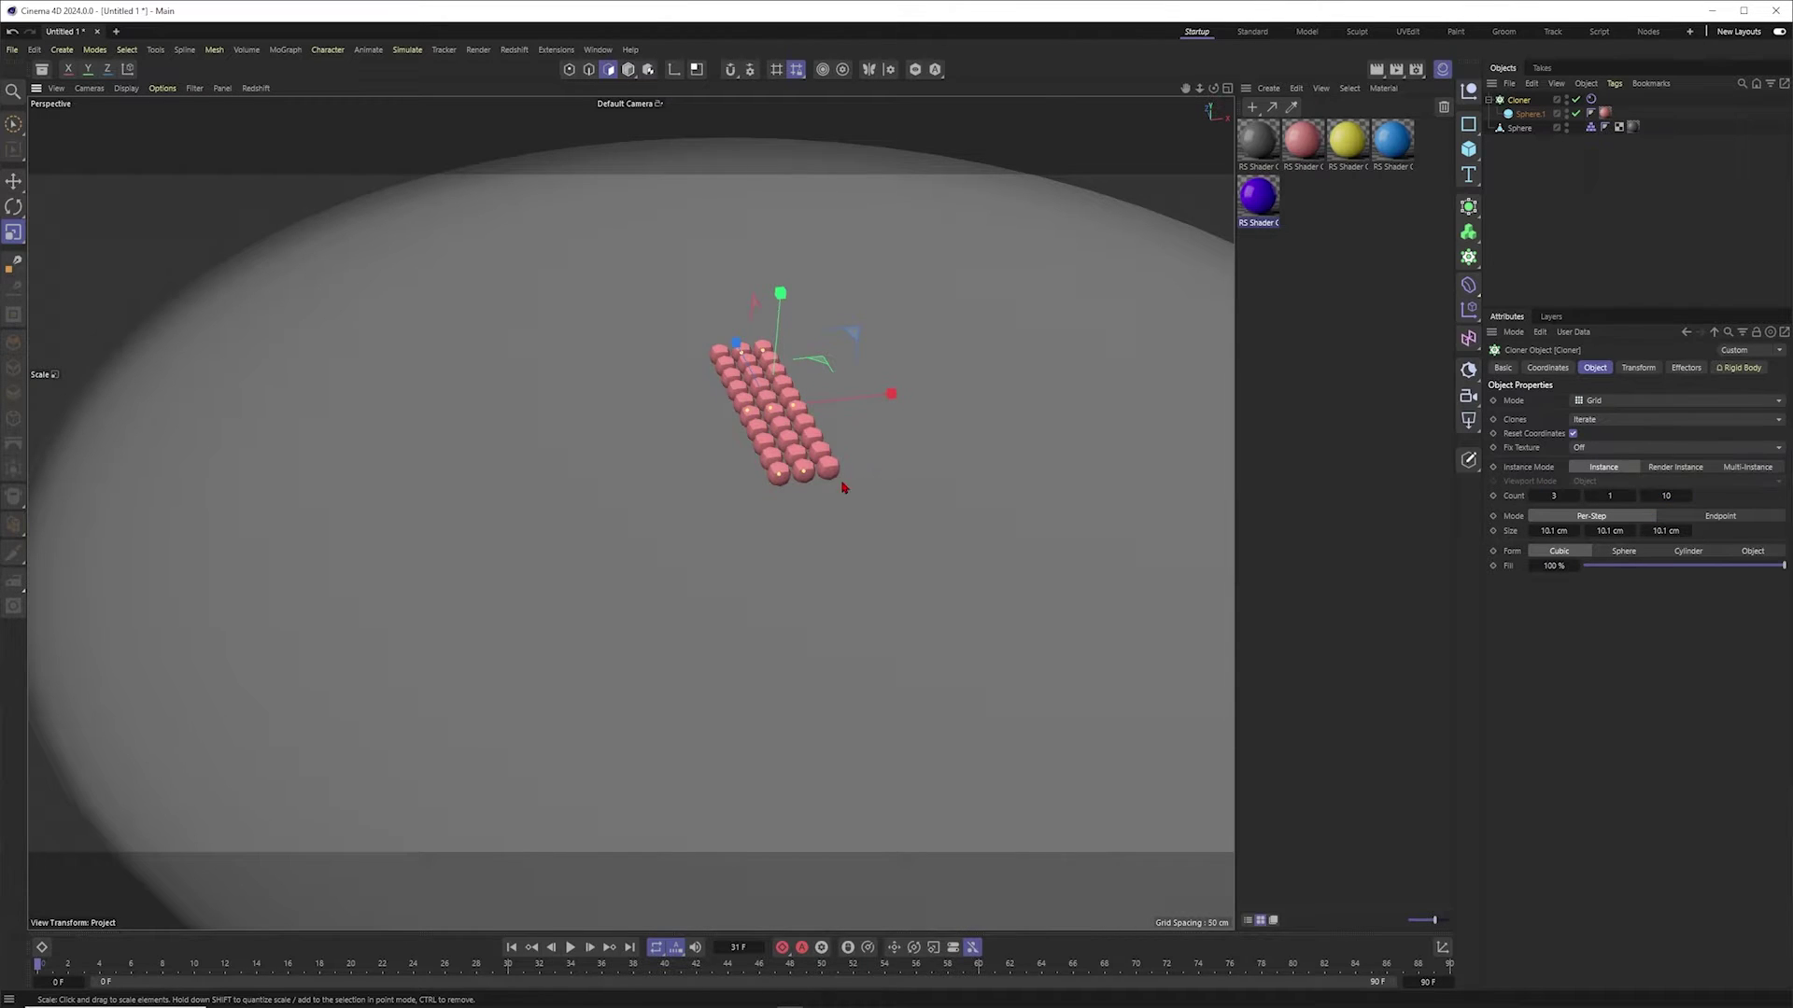
scroll(846, 485, down, 4)
double_click(1666, 495)
text(30)
key(Return)
Step: Lengthen the row of spheres further by raising the cloner's Z count to 40 and on to 50
scroll(796, 441, down, 2)
mouse_move(796, 442)
alt+mouse_down()
mouse_move(828, 508)
mouse_move(751, 514)
alt+mouse_up()
double_click(1665, 495)
text(40)
key(Return)
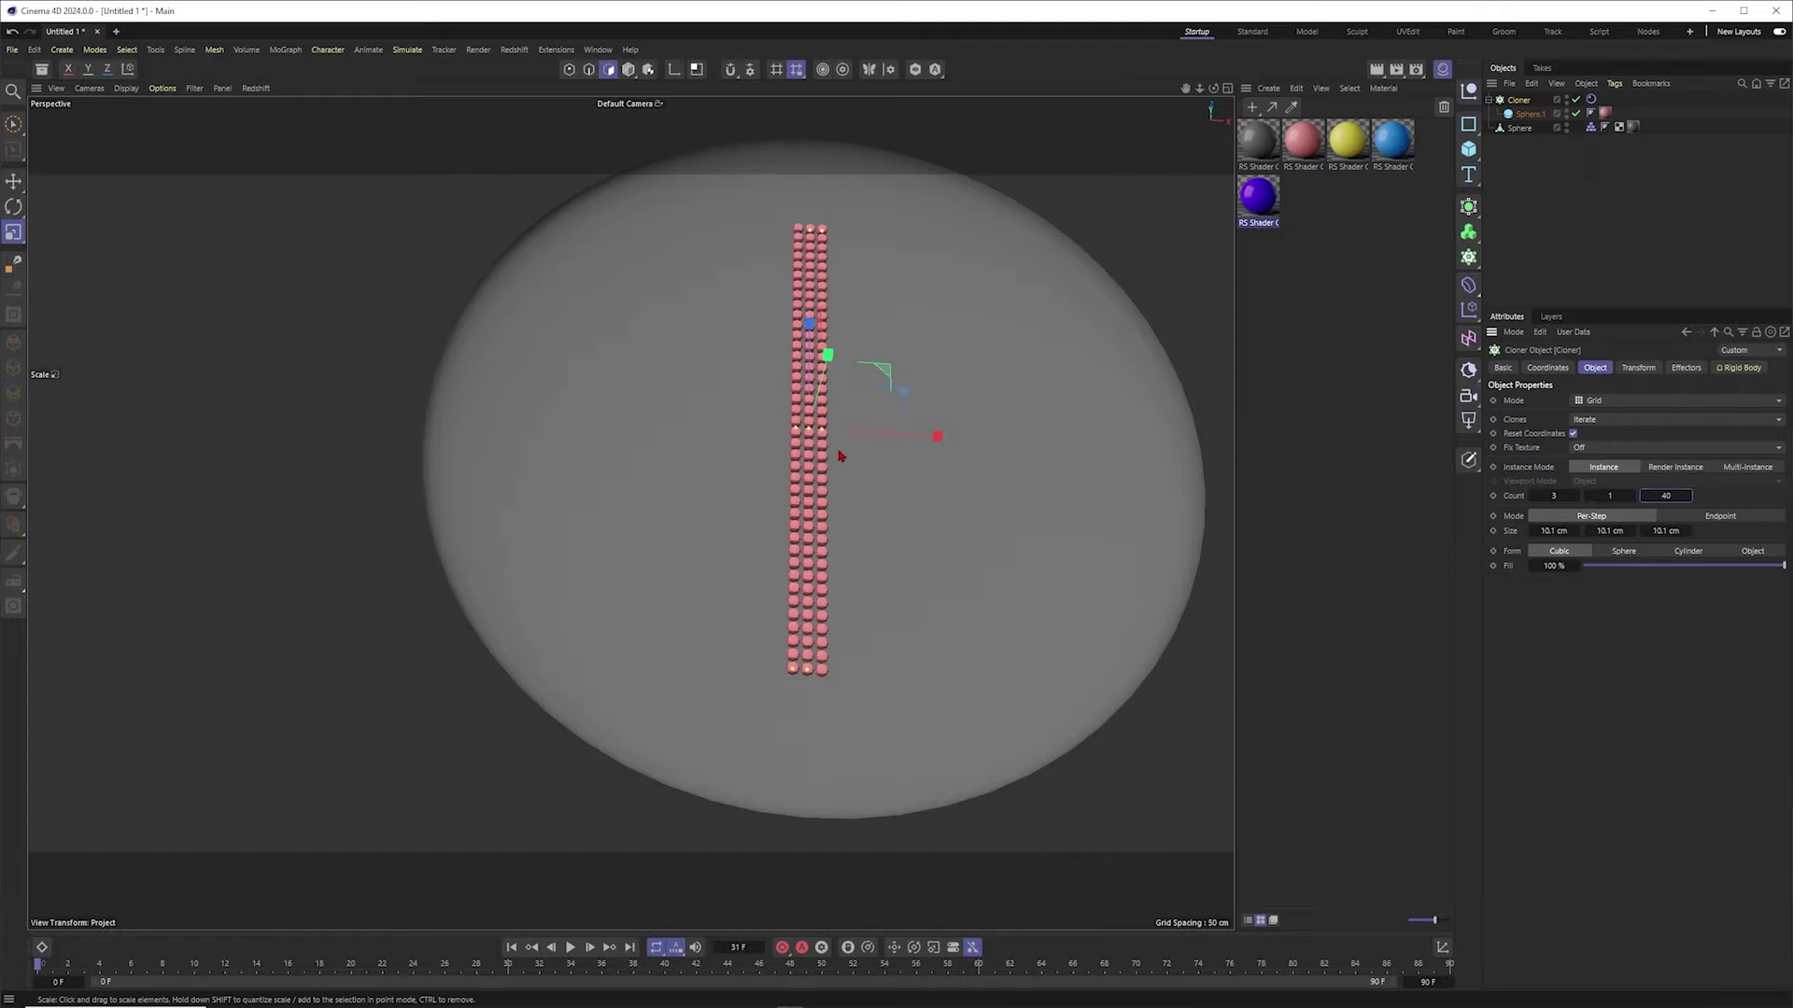
alt+middle_drag(848, 453, 825, 493)
double_click(1666, 495)
text(50)
key(Return)
mouse_move(784, 472)
alt+mouse_down()
mouse_move(784, 368)
mouse_move(787, 407)
mouse_move(1024, 496)
alt+mouse_up()
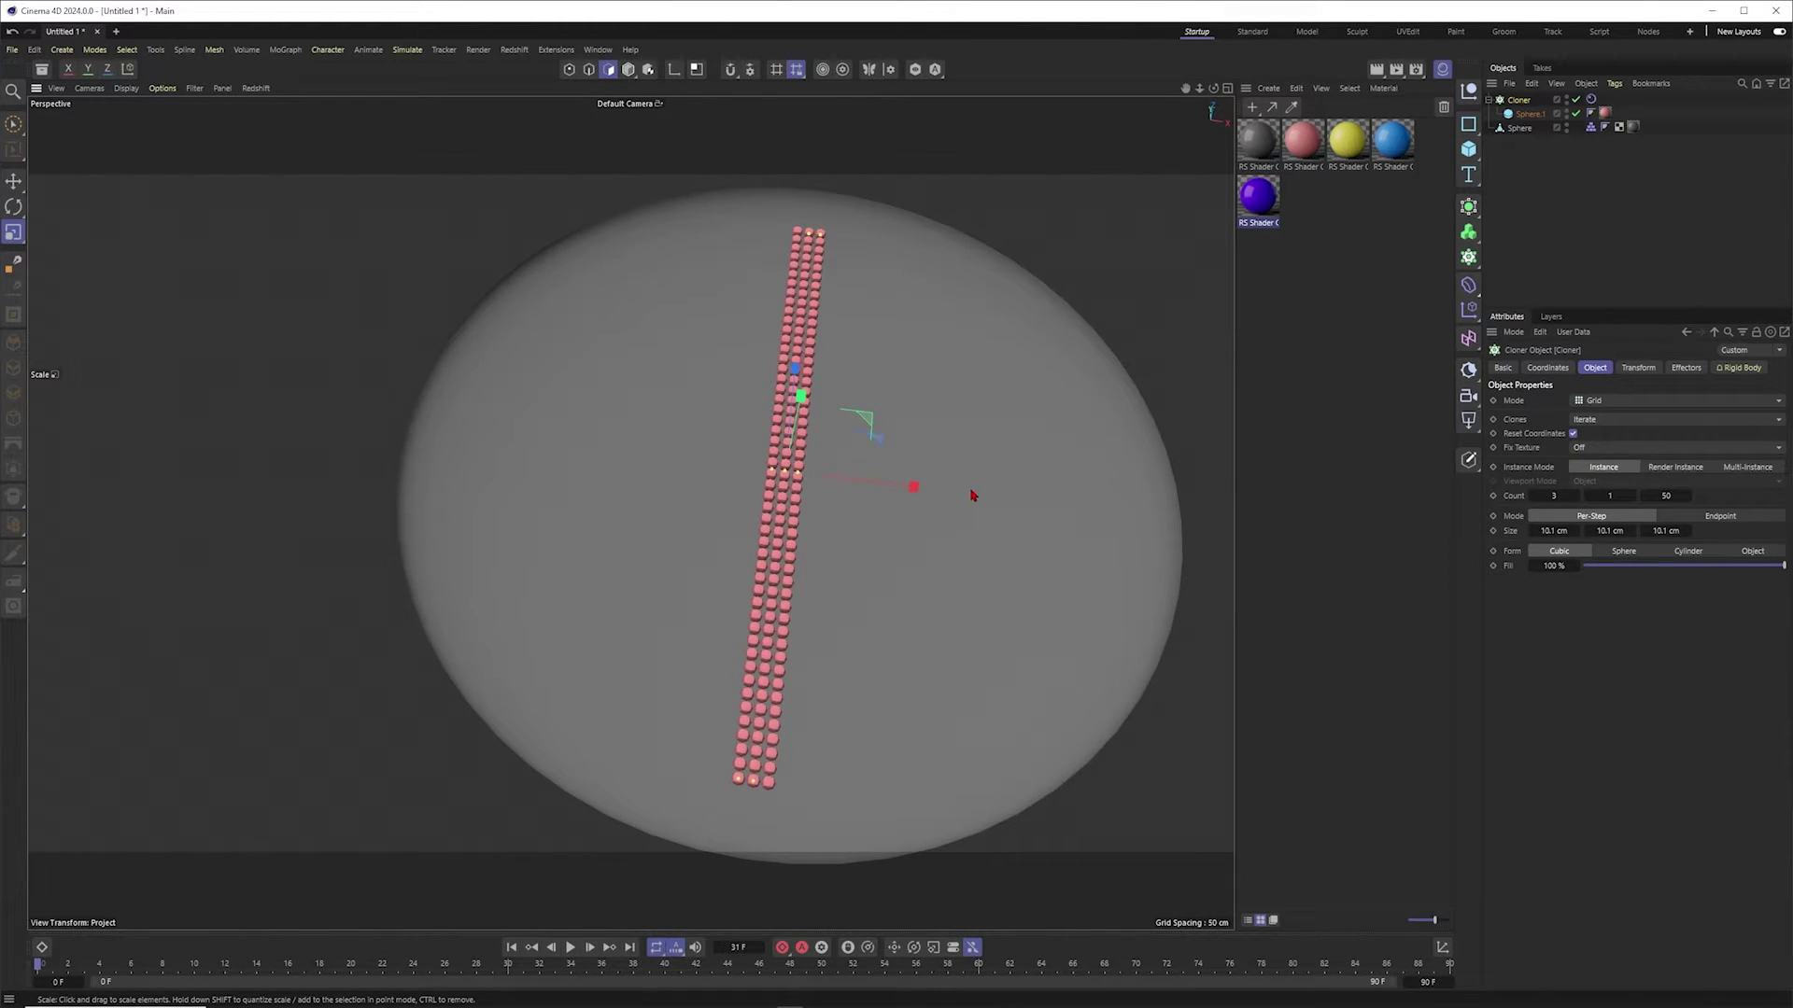
Step: Stack more layers of spheres by raising the cloner's Y count through 2 and 3 to 4
double_click(1607, 495)
text(2)
key(Return)
alt+drag(814, 512, 894, 435)
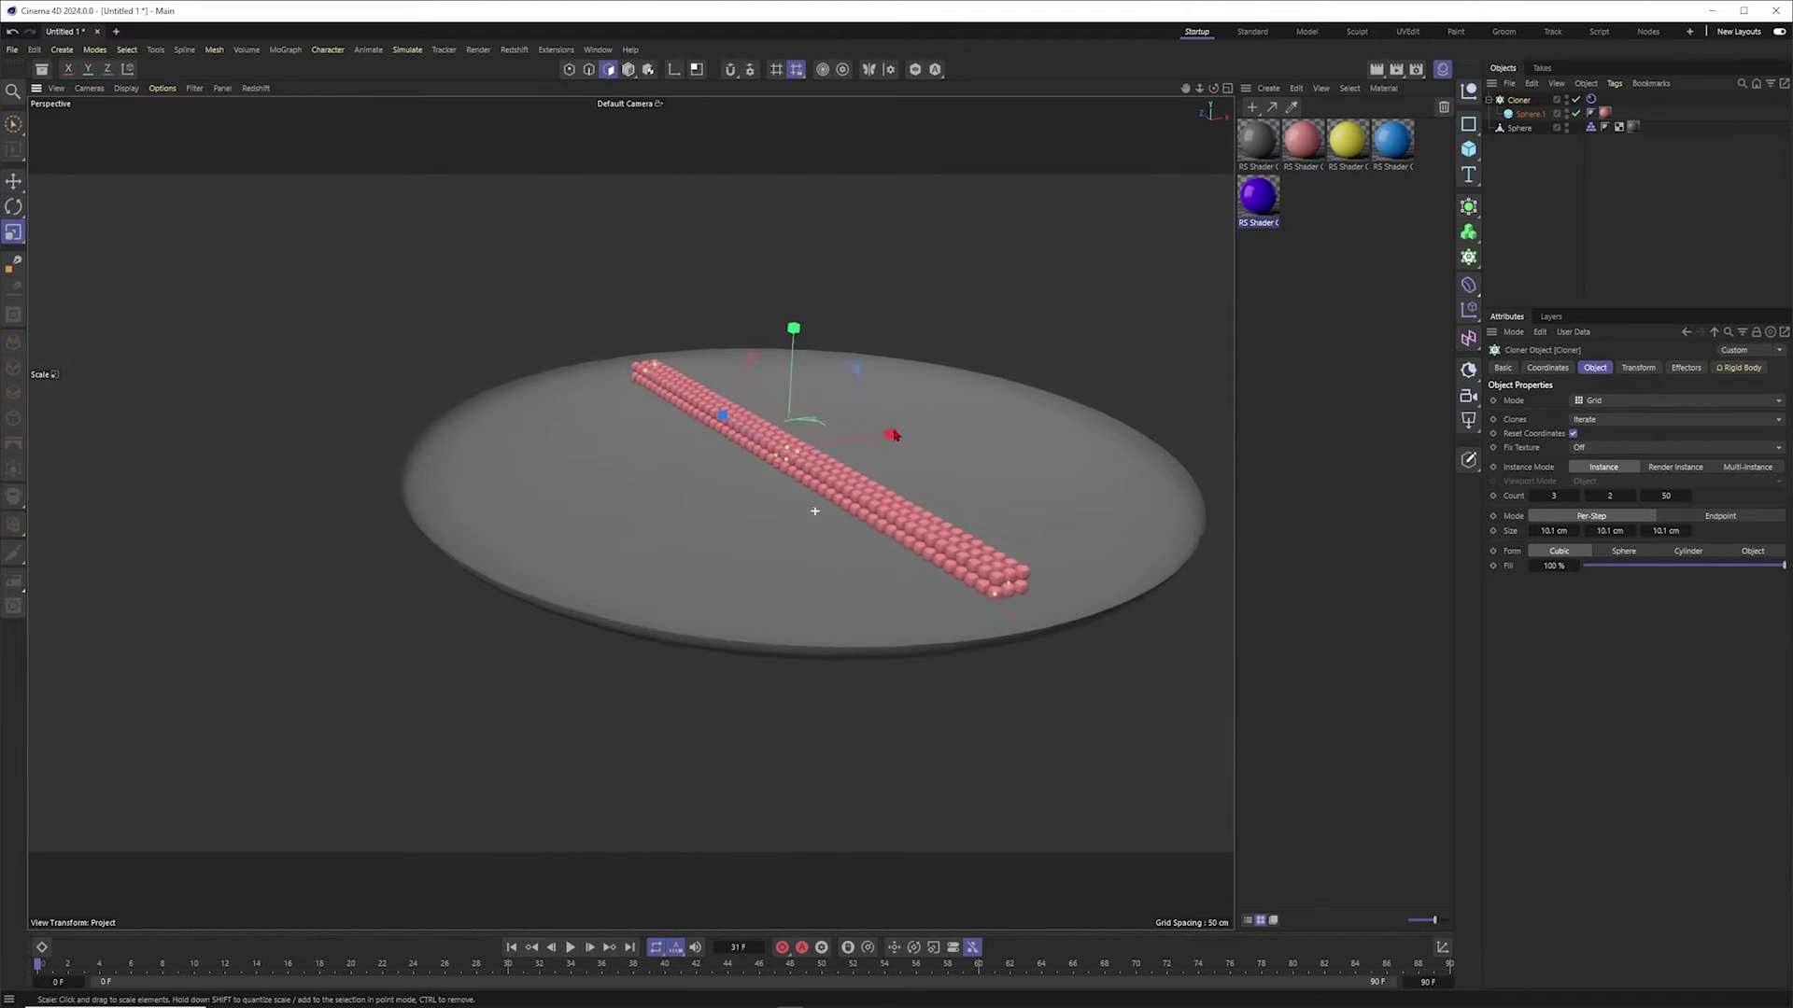
scroll(888, 528, up, 2)
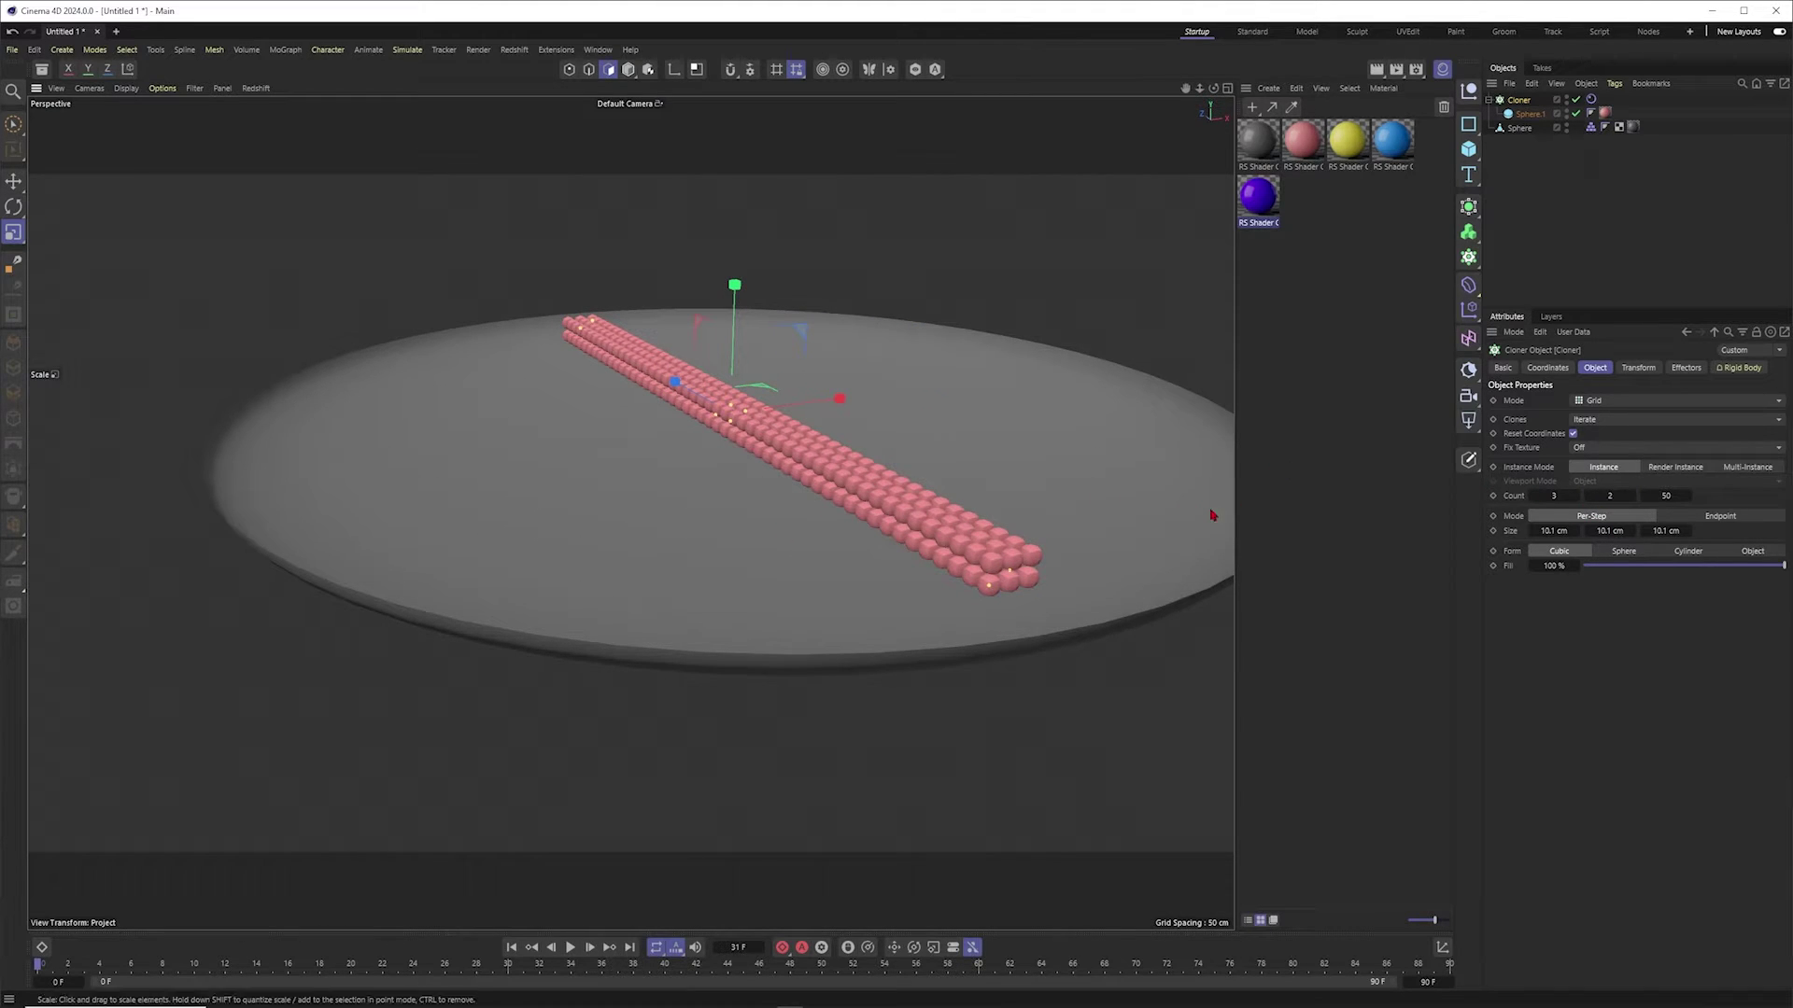
click(1631, 496)
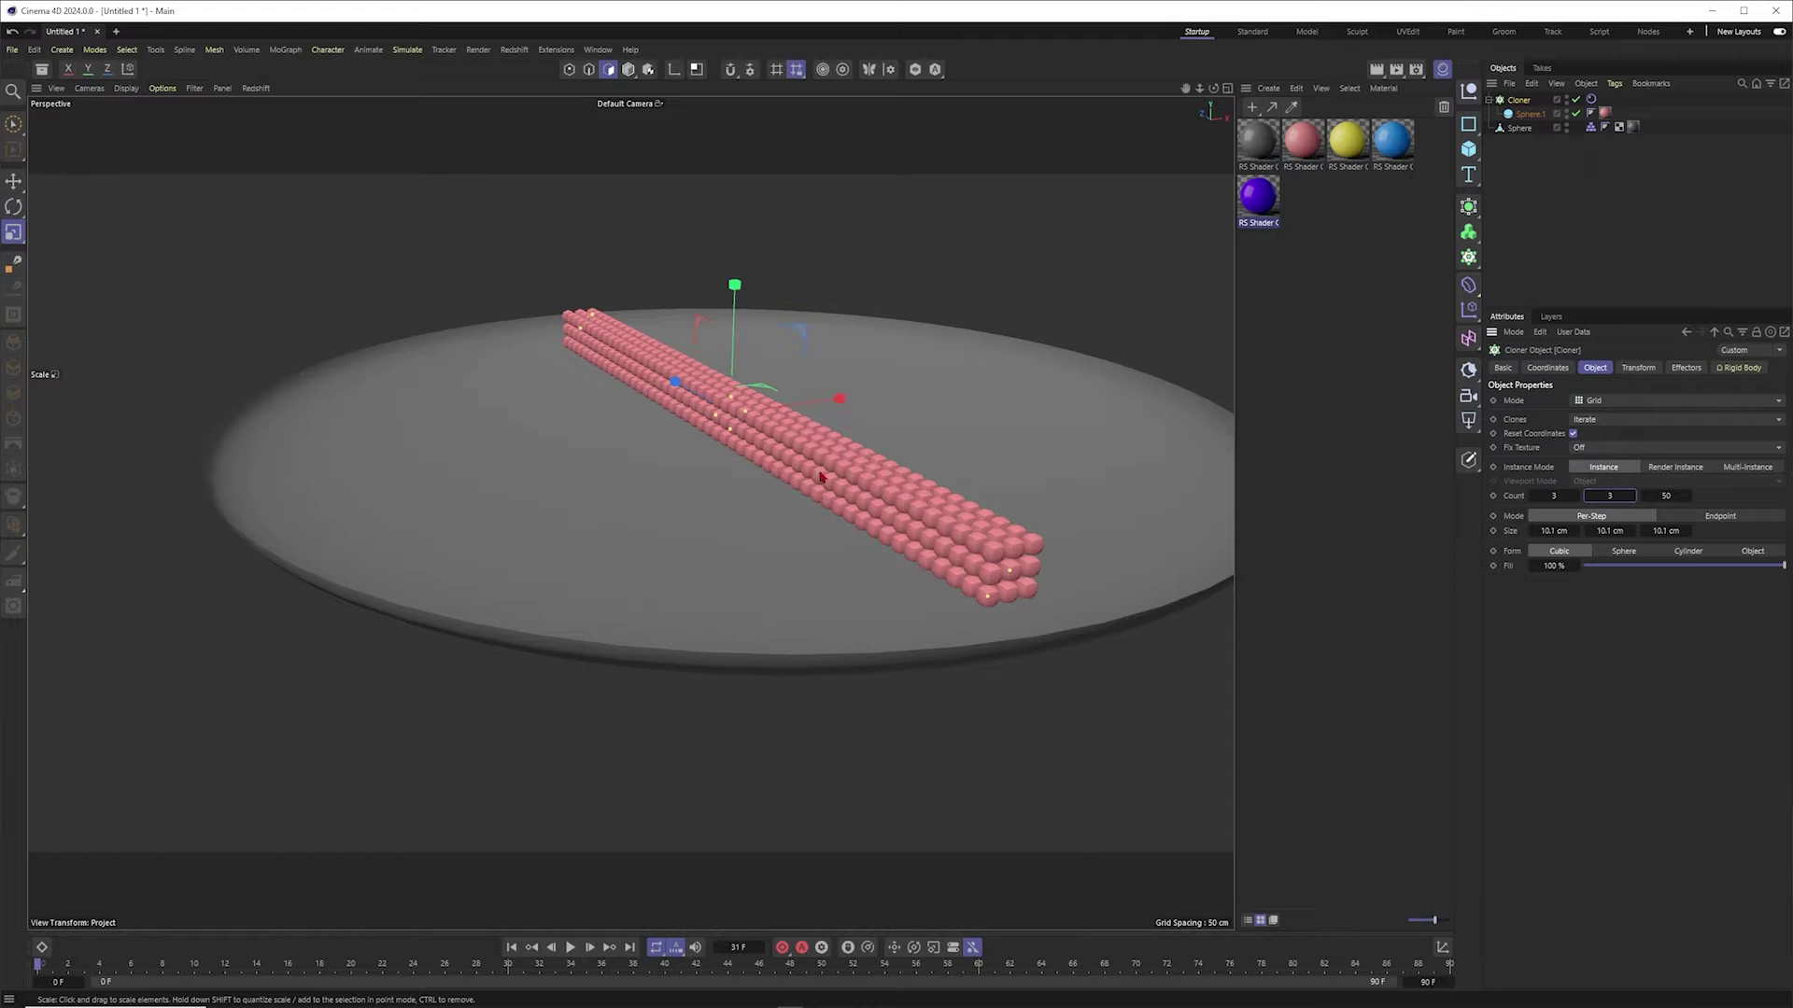
alt+drag(818, 482, 789, 500)
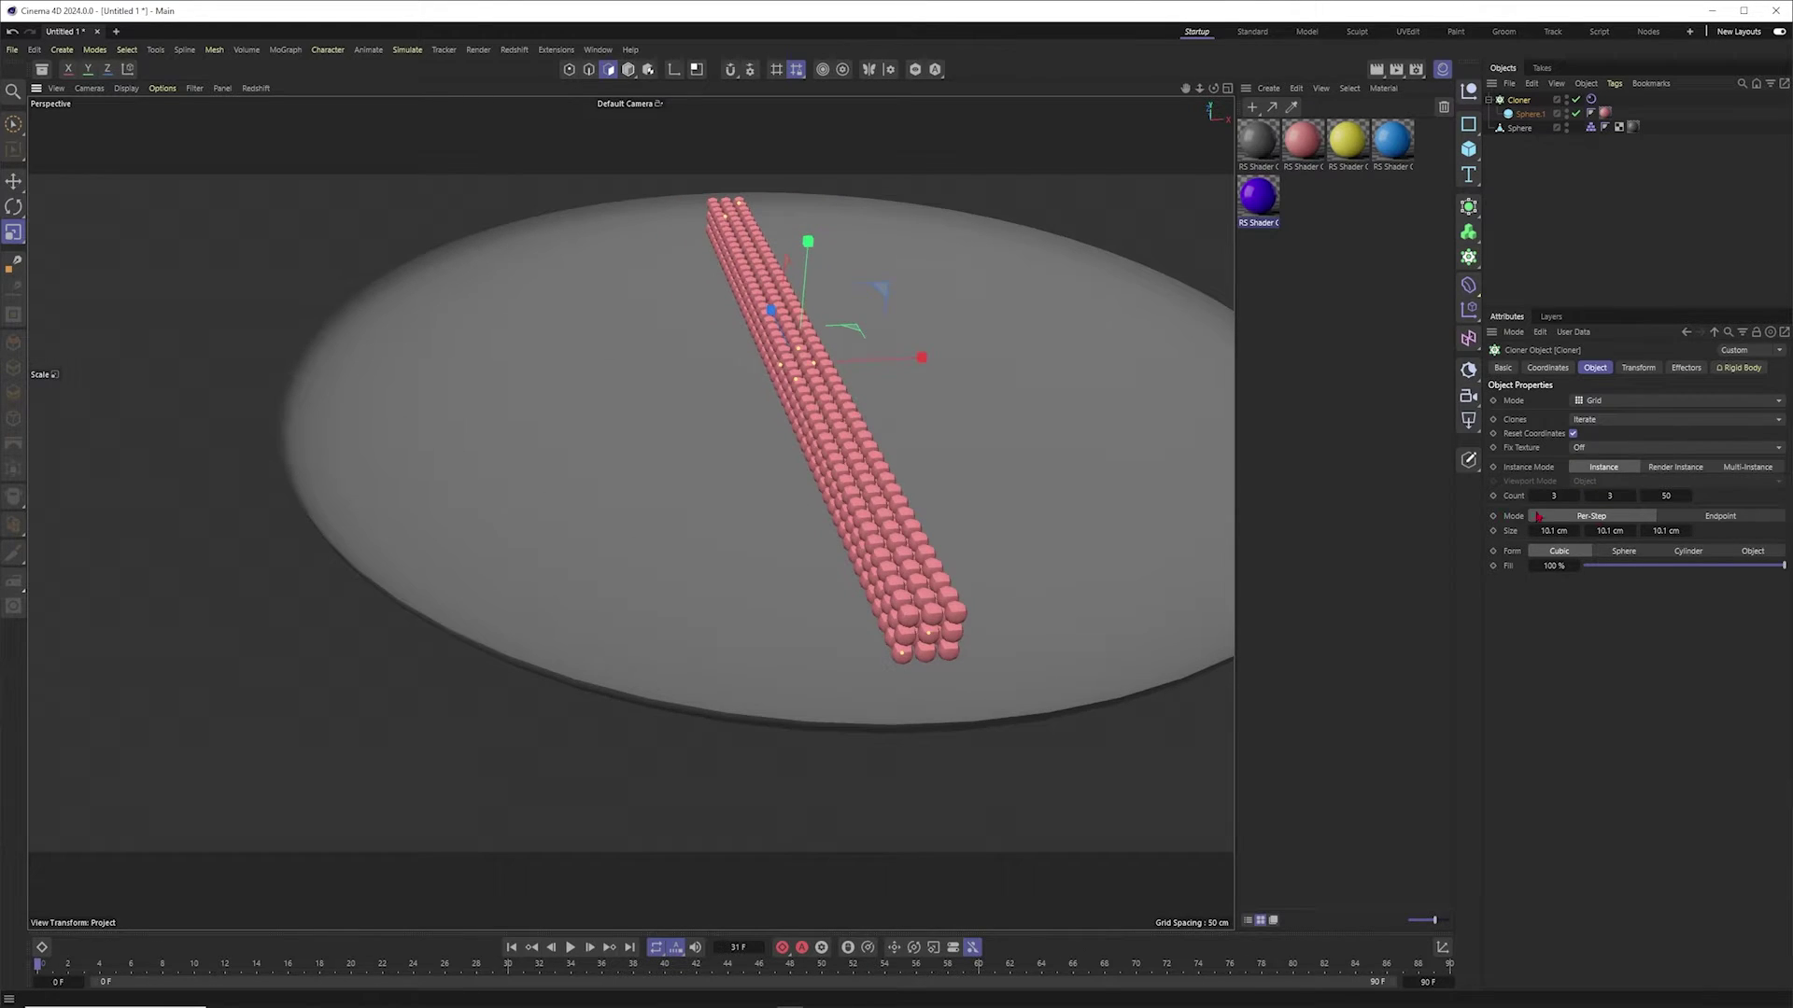
click(1611, 497)
text(4)
key(Return)
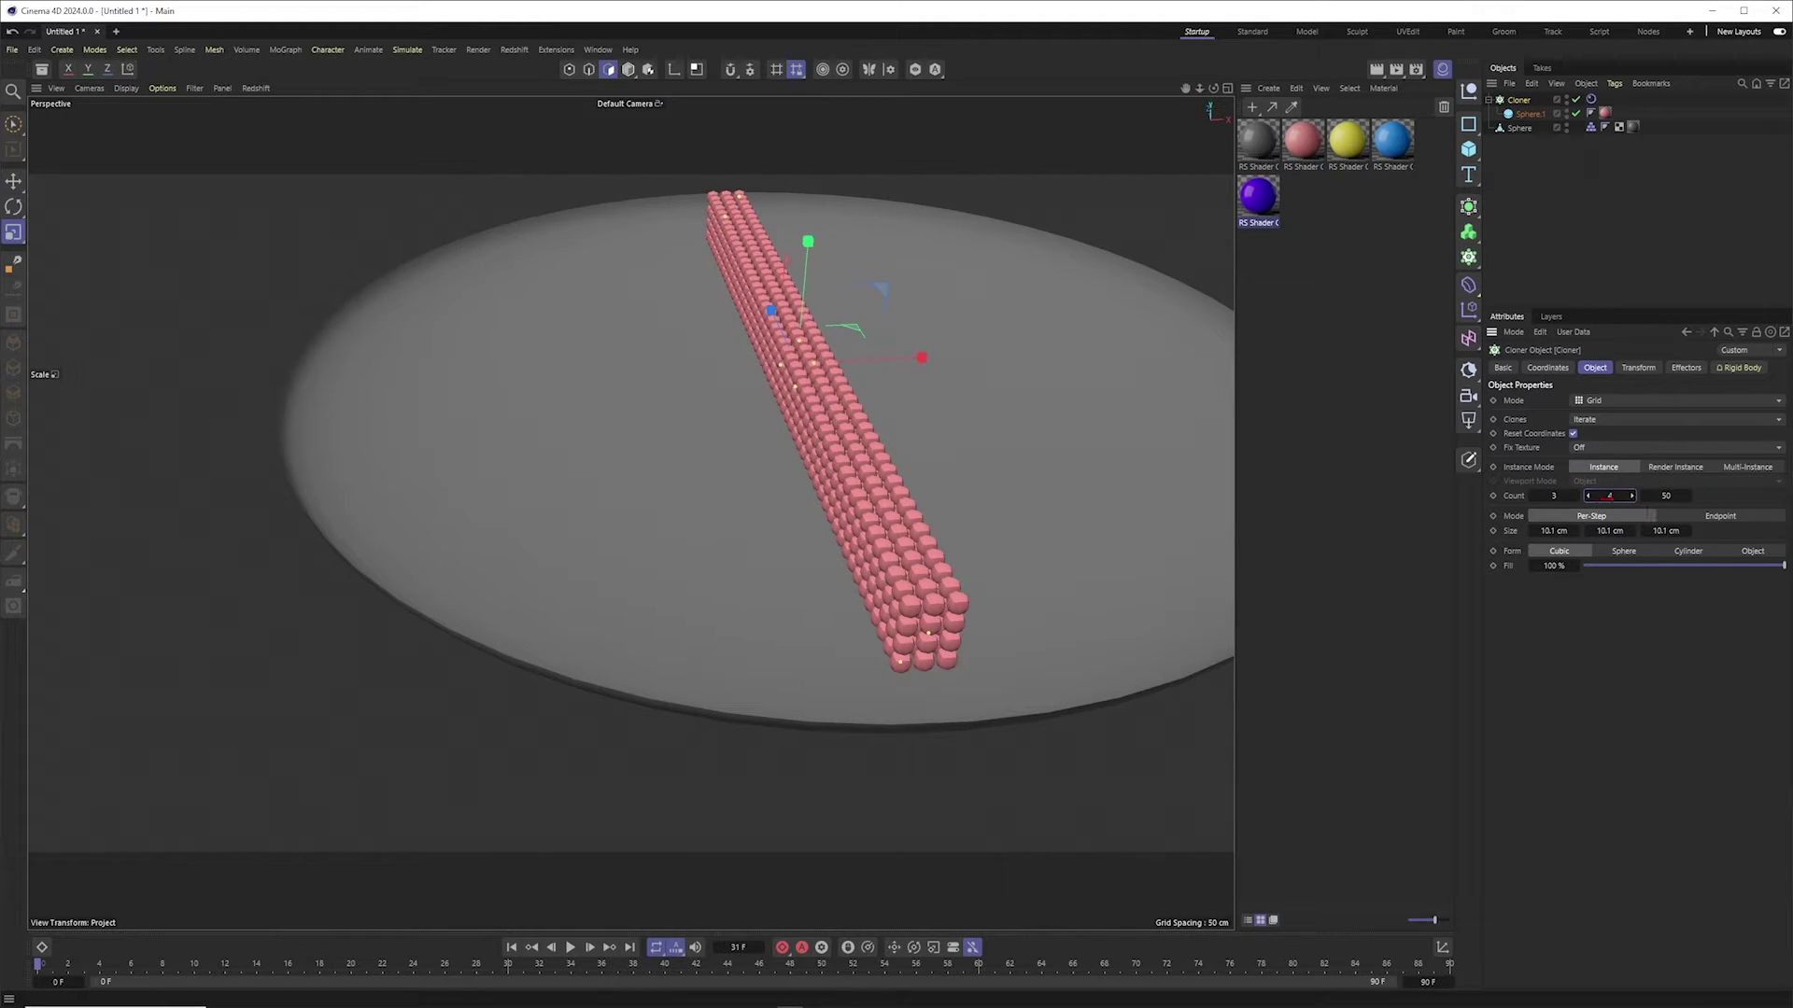
Step: Switch to model mode and scale the dish up uniformly so it is much larger than the row of spheres
scroll(628, 513, down, 5)
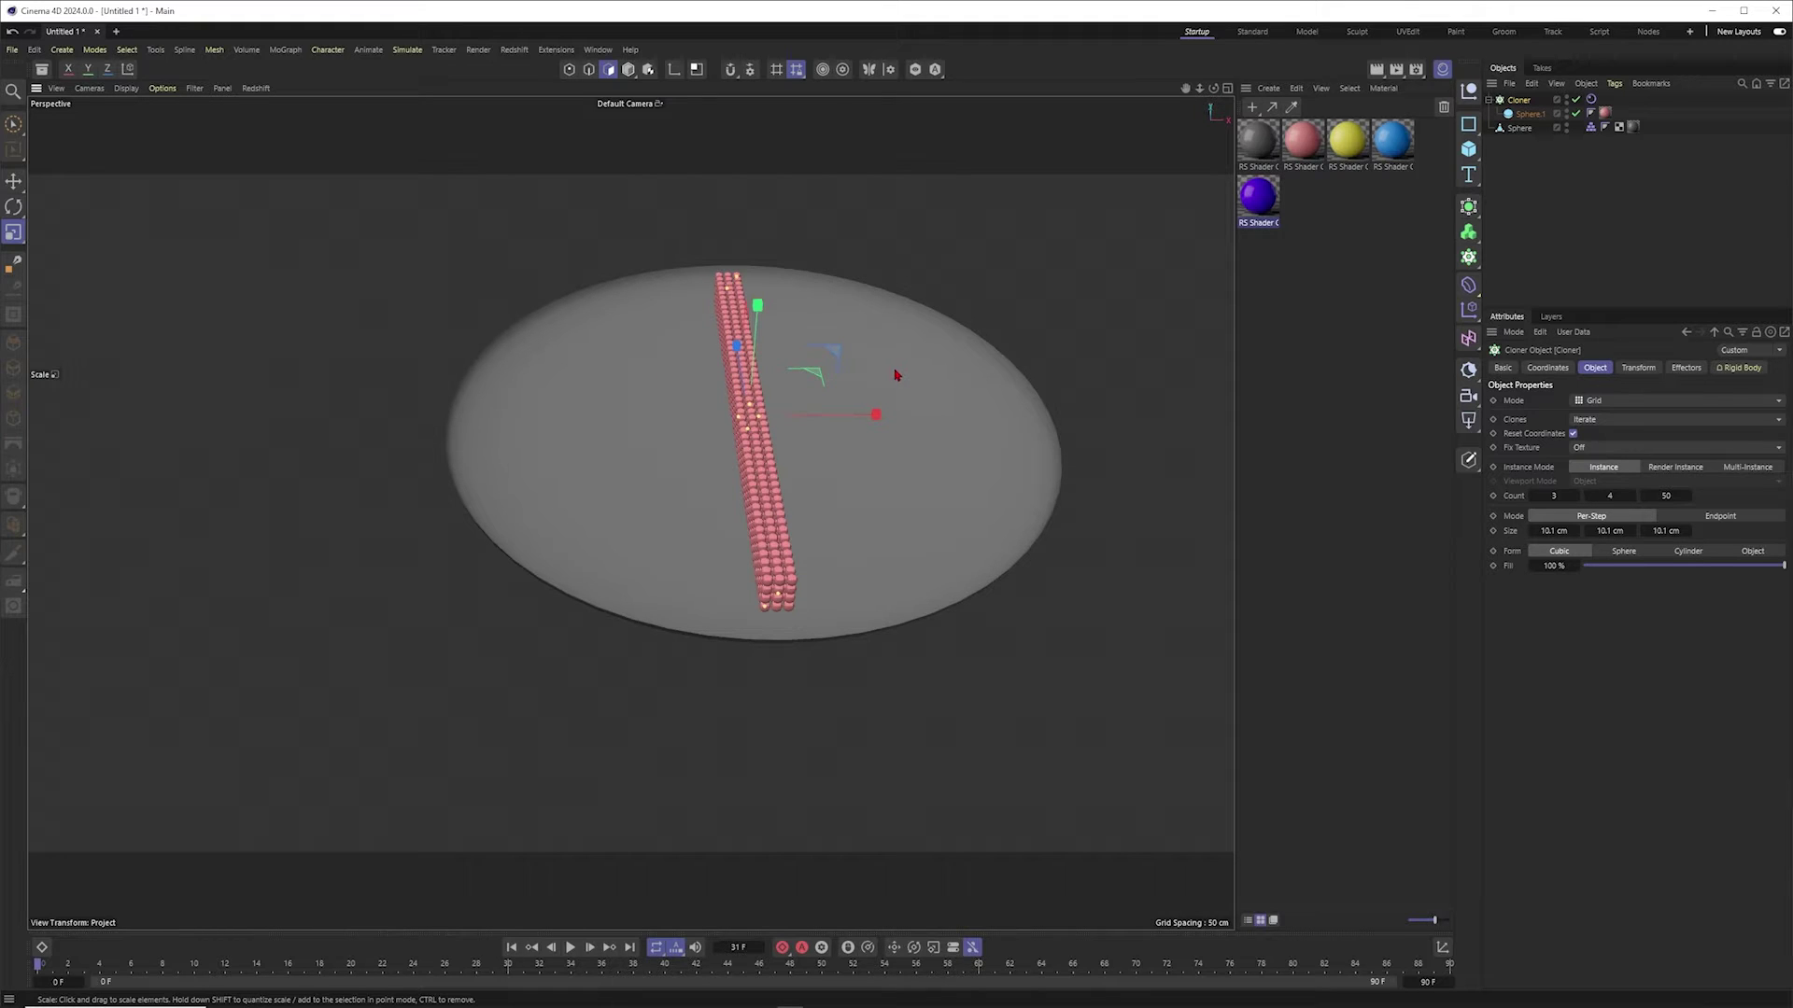
click(13, 123)
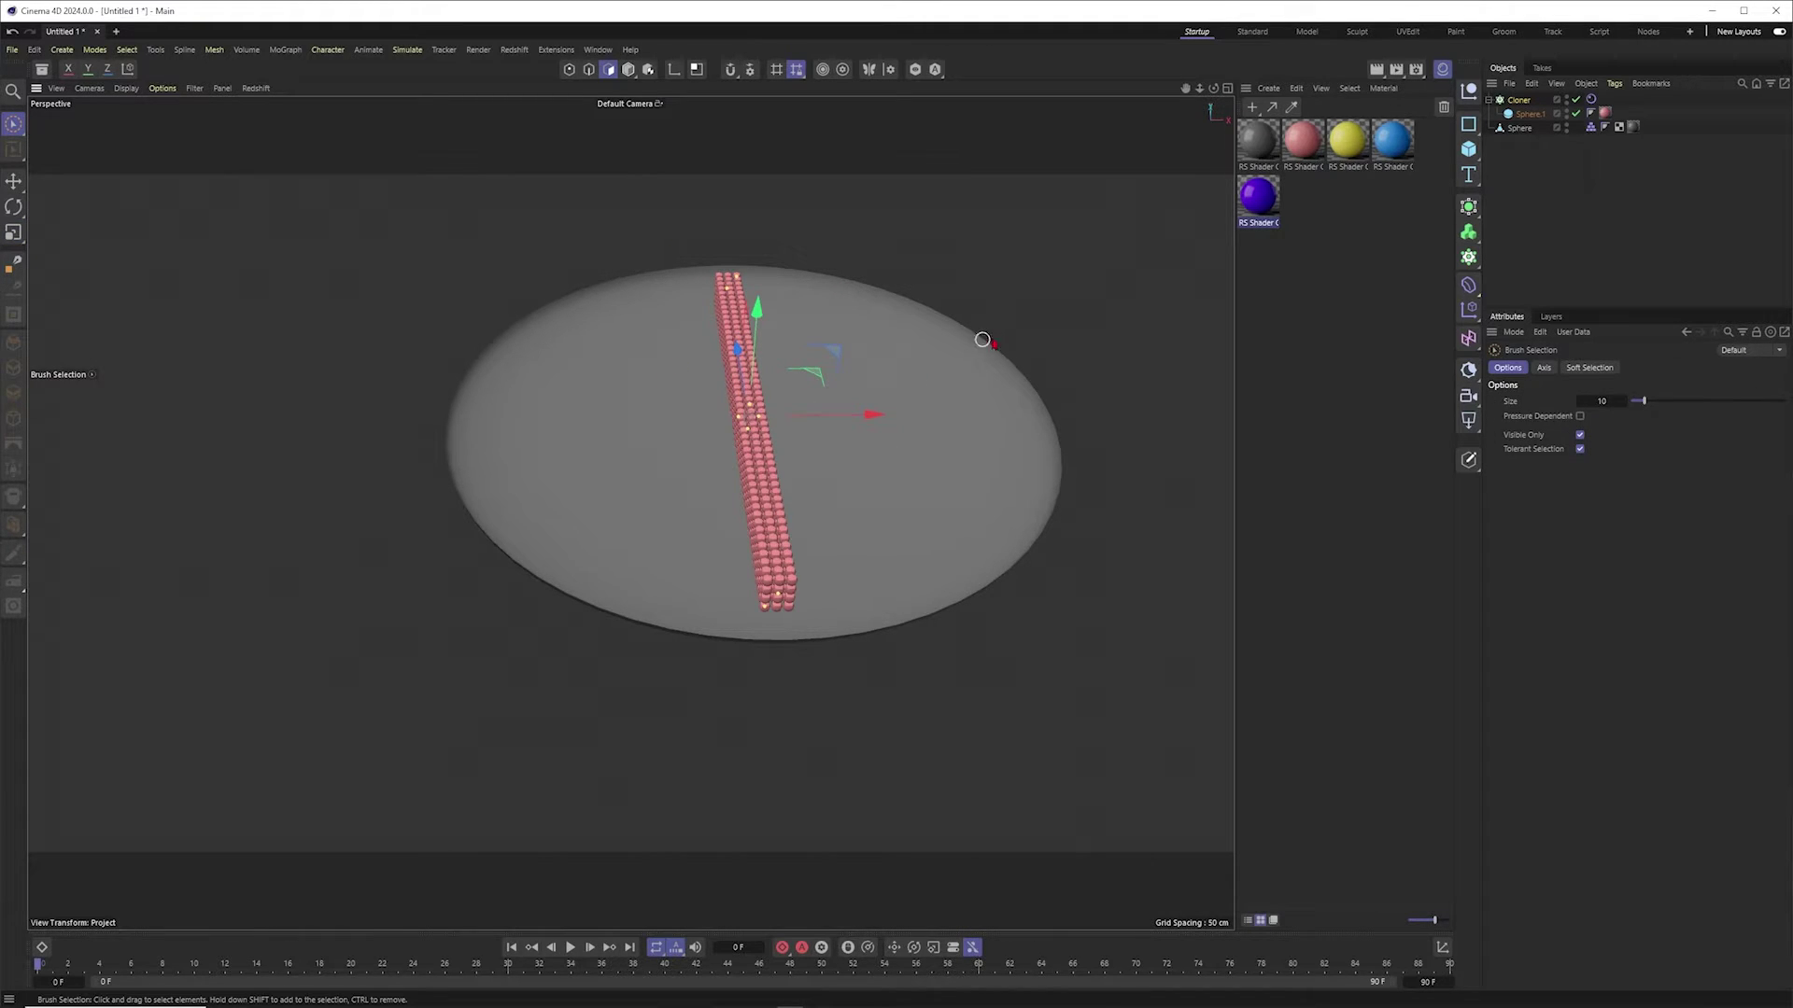
click(628, 72)
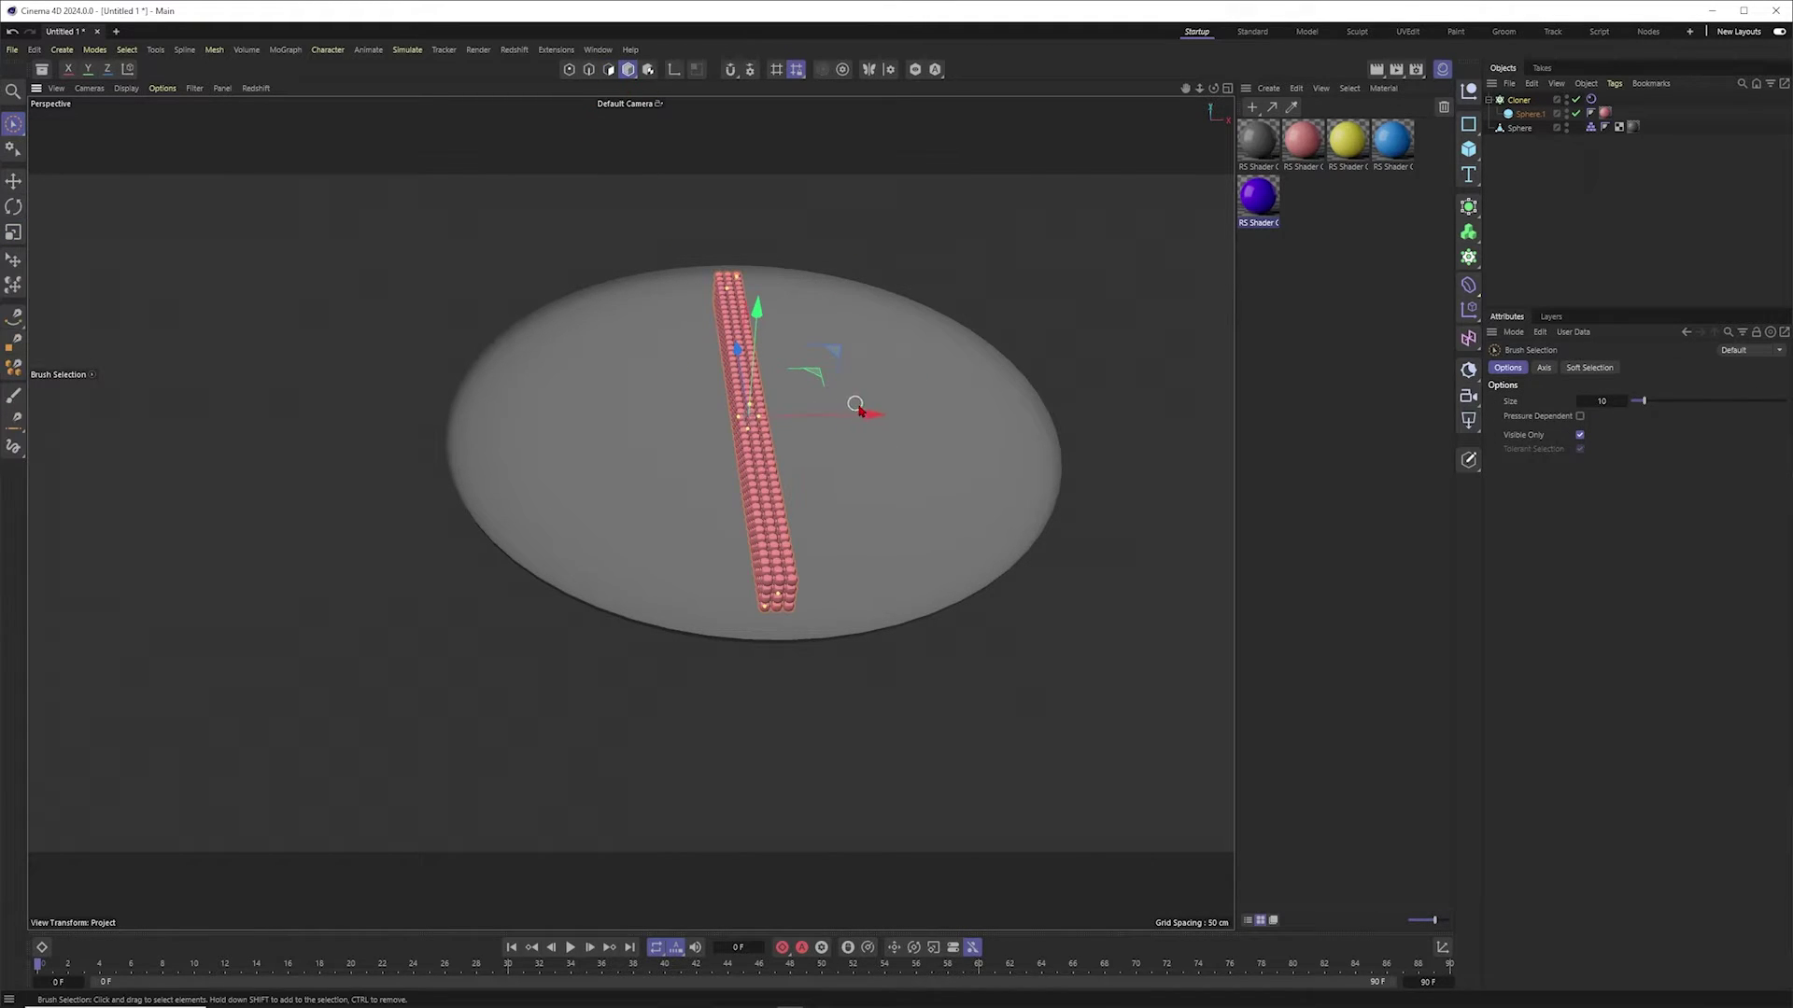
click(928, 386)
key(t)
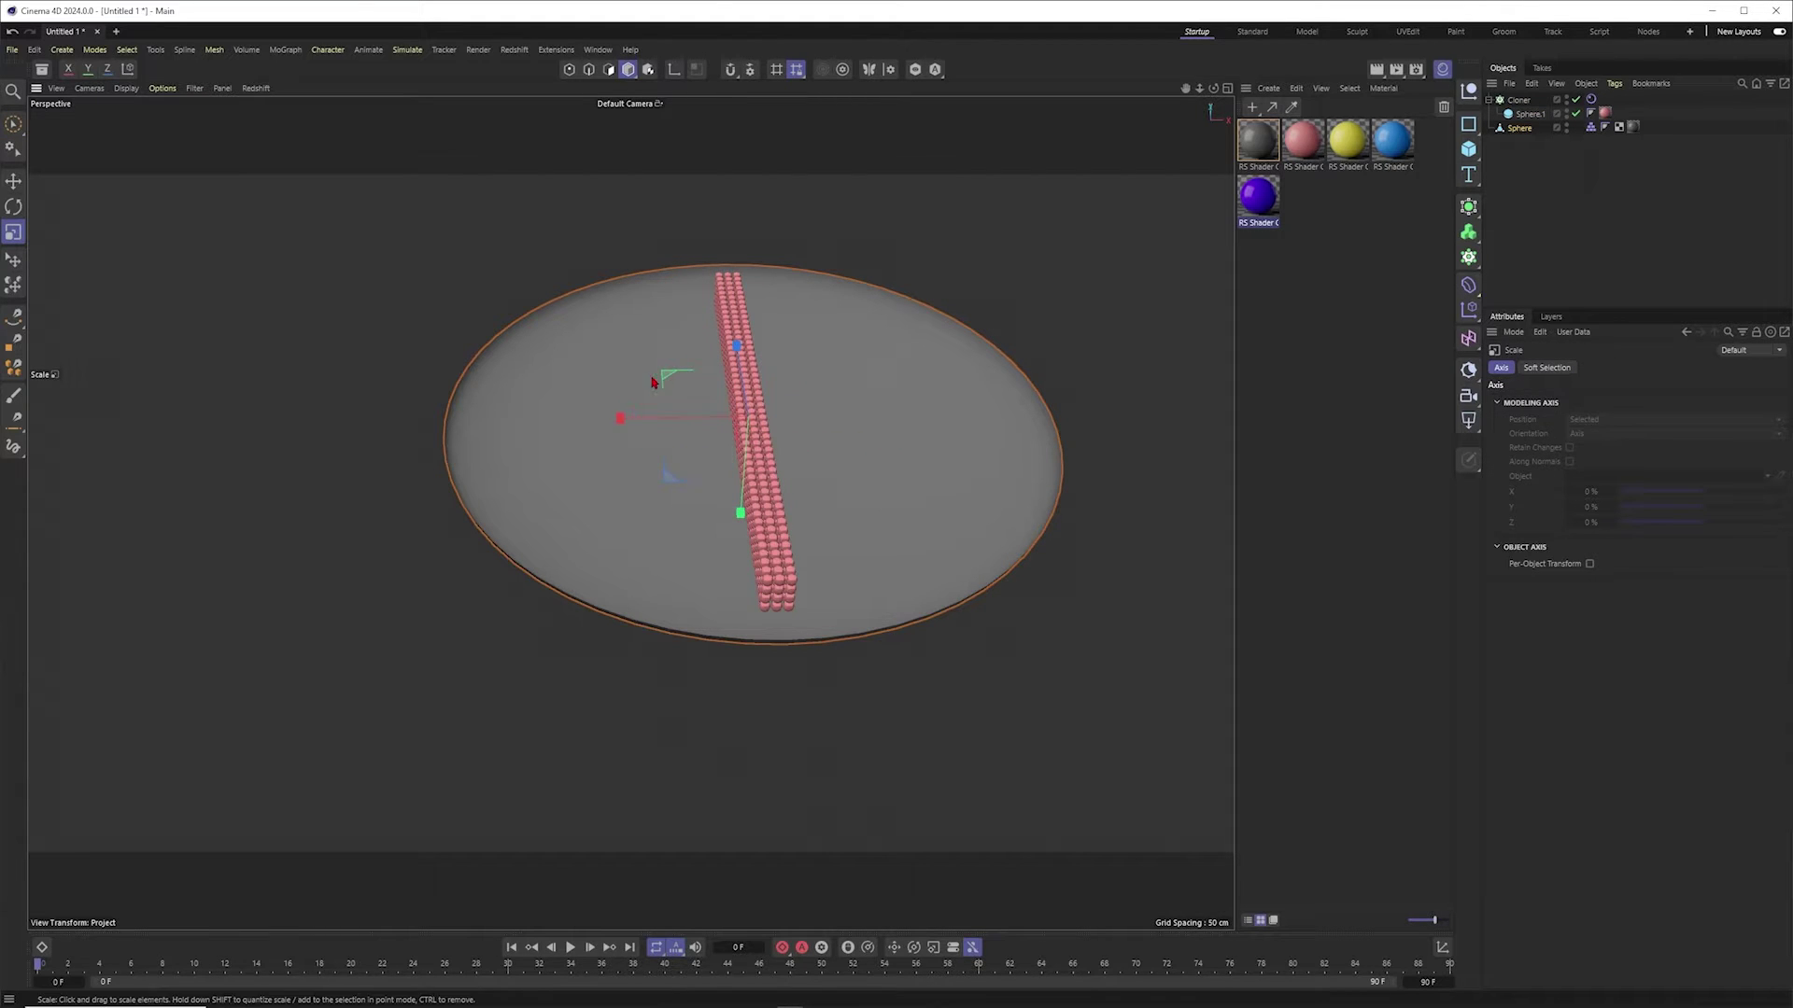
drag(959, 336, 1457, 217)
alt+right_drag(780, 437, 668, 467)
Step: Raise the cloner's Z count to 80 and finally to 100 for a longer row of spheres
click(752, 435)
alt+drag(753, 435, 764, 417)
alt+right_drag(763, 416, 821, 411)
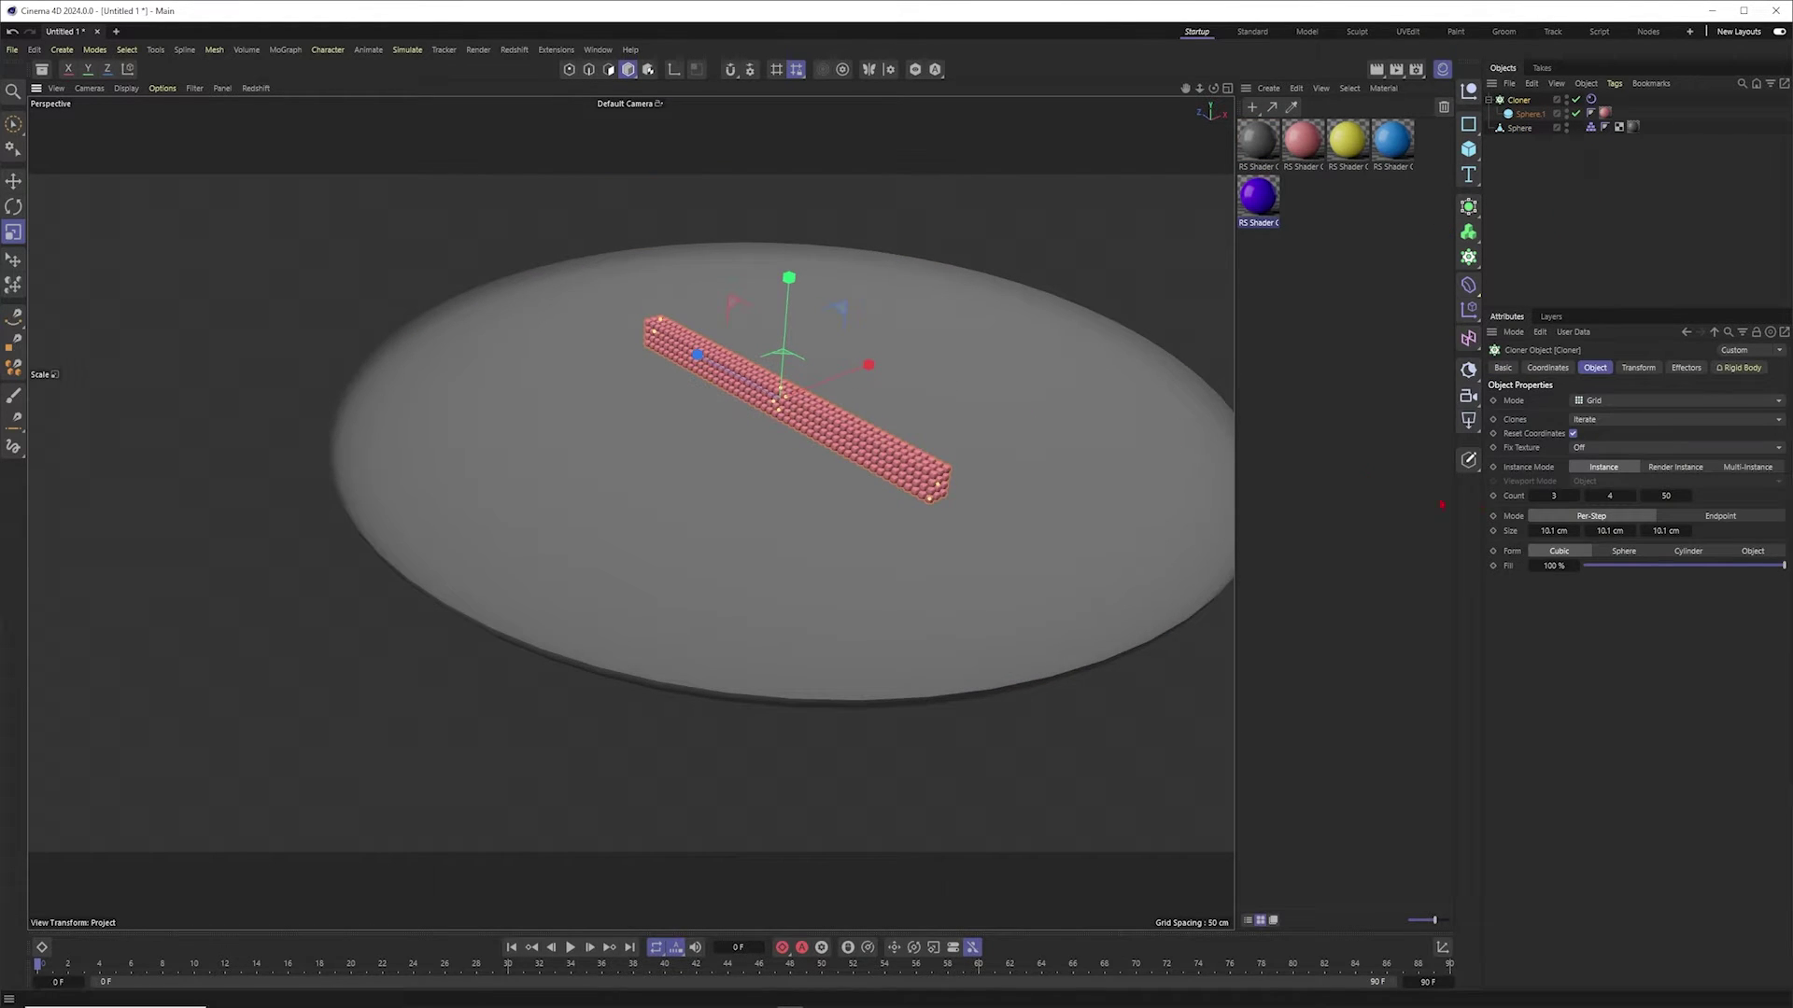
drag(1644, 496, 1680, 495)
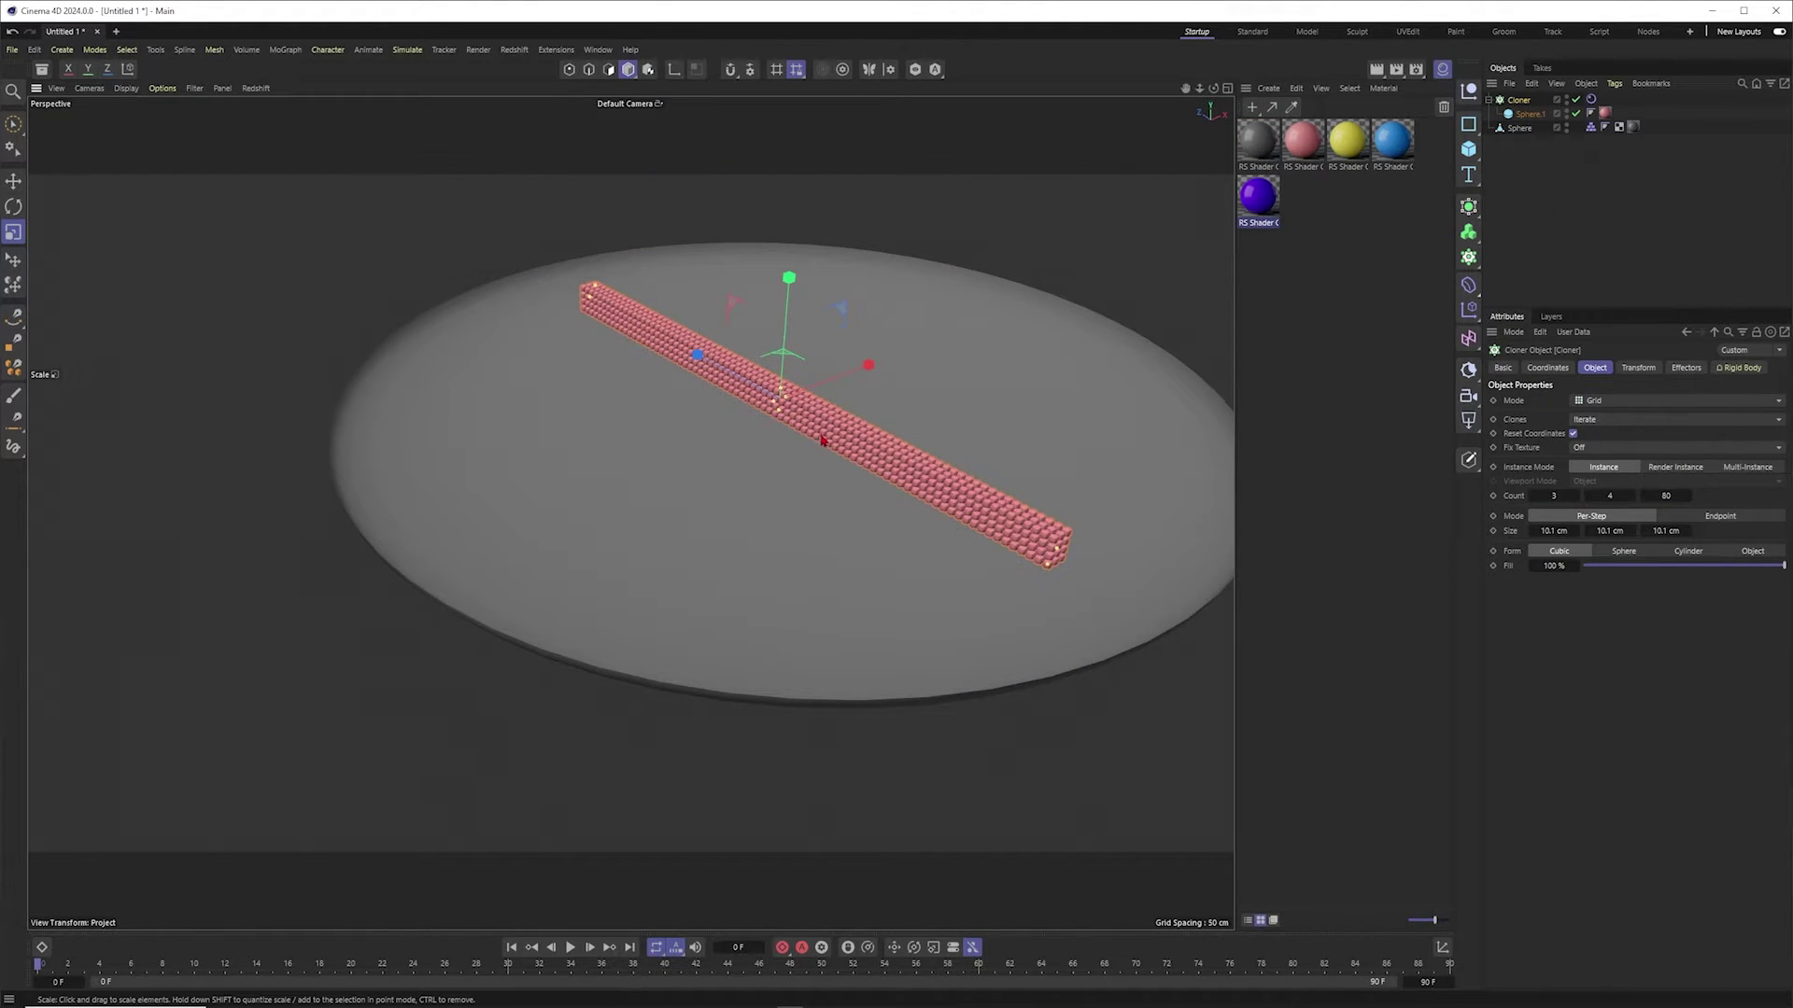
double_click(1665, 495)
text(100)
key(Return)
Step: Scale the dish up uniformly again to leave ample room around the lengthened row, and deselect it
mouse_move(825, 417)
alt+mouse_down()
mouse_move(747, 390)
mouse_move(949, 473)
alt+mouse_up()
click(937, 492)
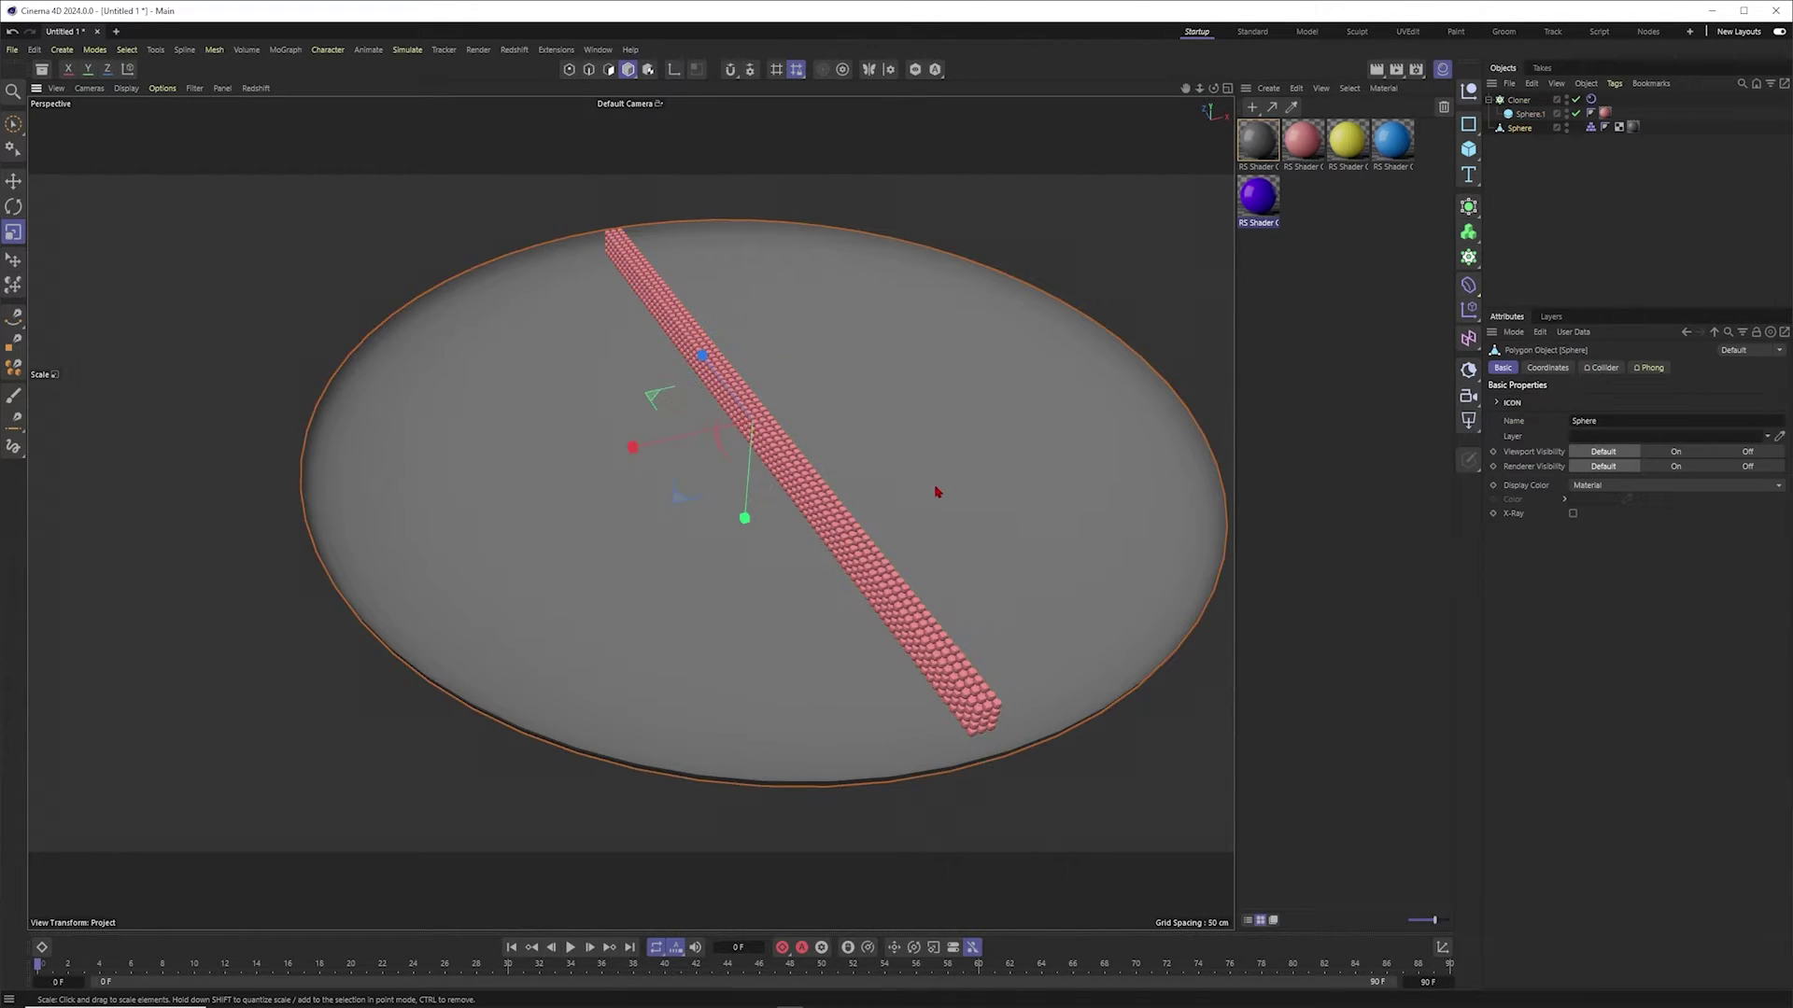
key(t)
drag(213, 314, 452, 284)
click(1573, 236)
alt+right_drag(758, 455, 696, 480)
mouse_move(696, 480)
alt+mouse_down()
mouse_move(680, 480)
mouse_move(709, 479)
alt+mouse_up()
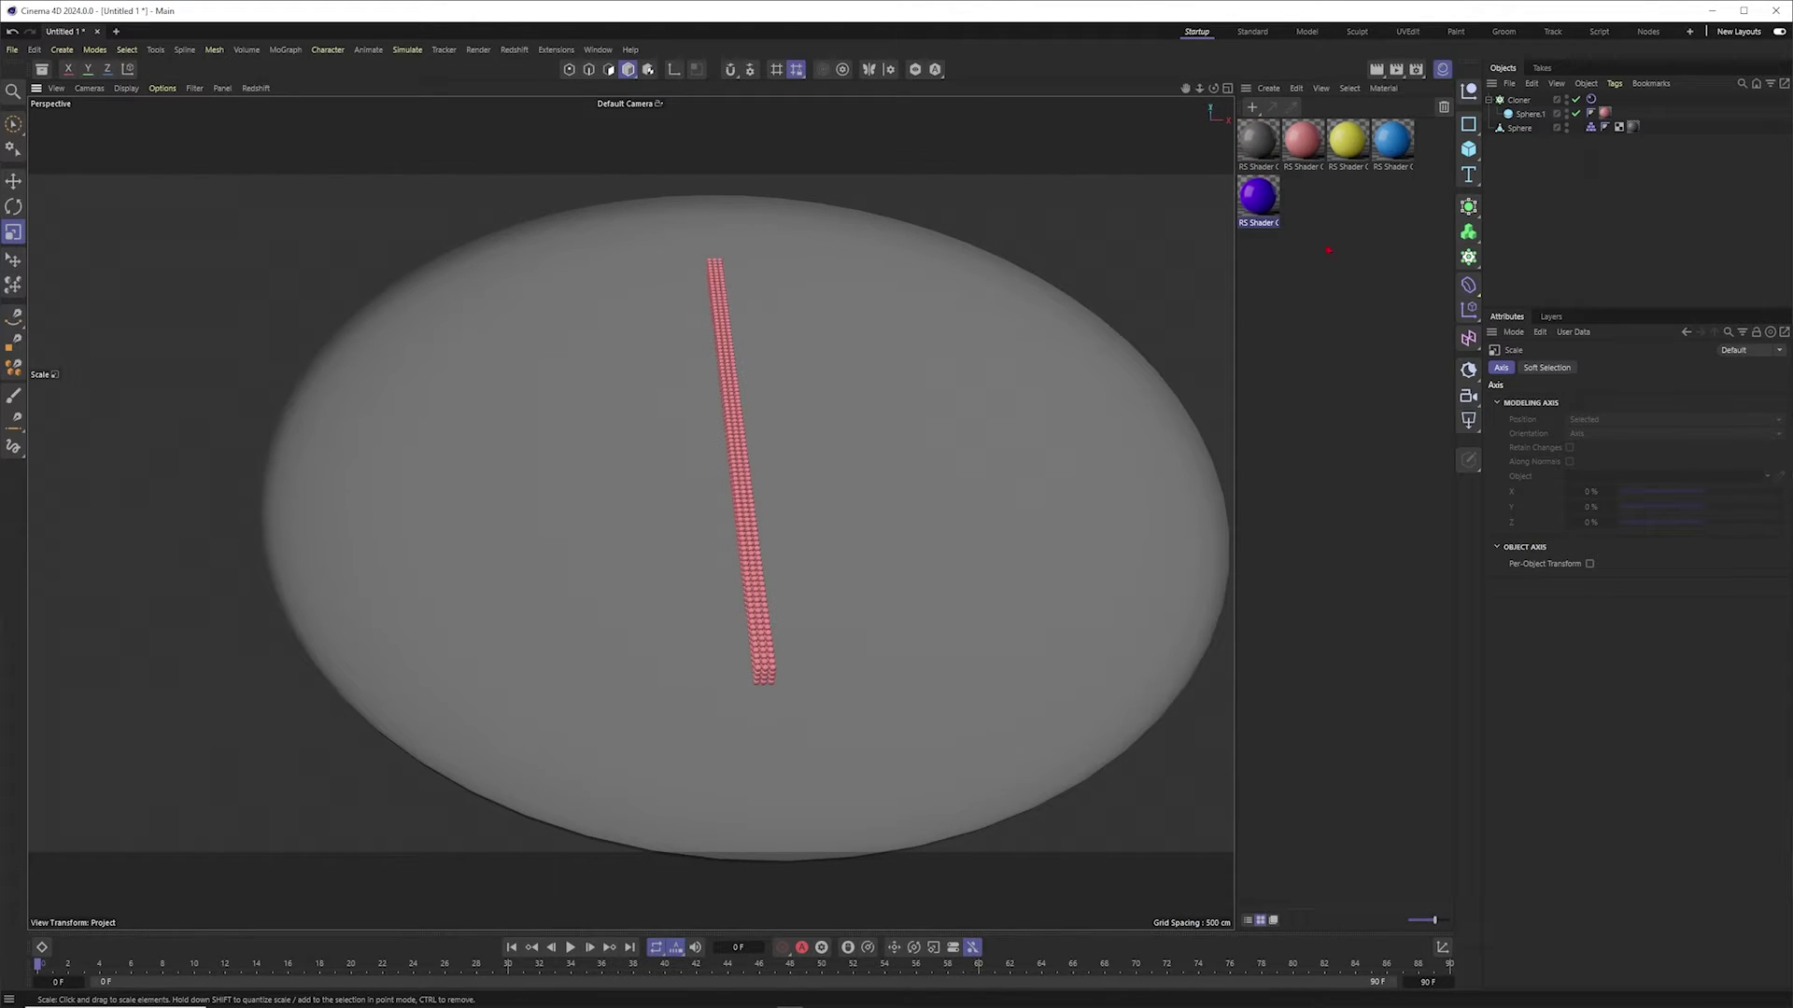
Step: Set the cloner's Y count to 5
click(1517, 99)
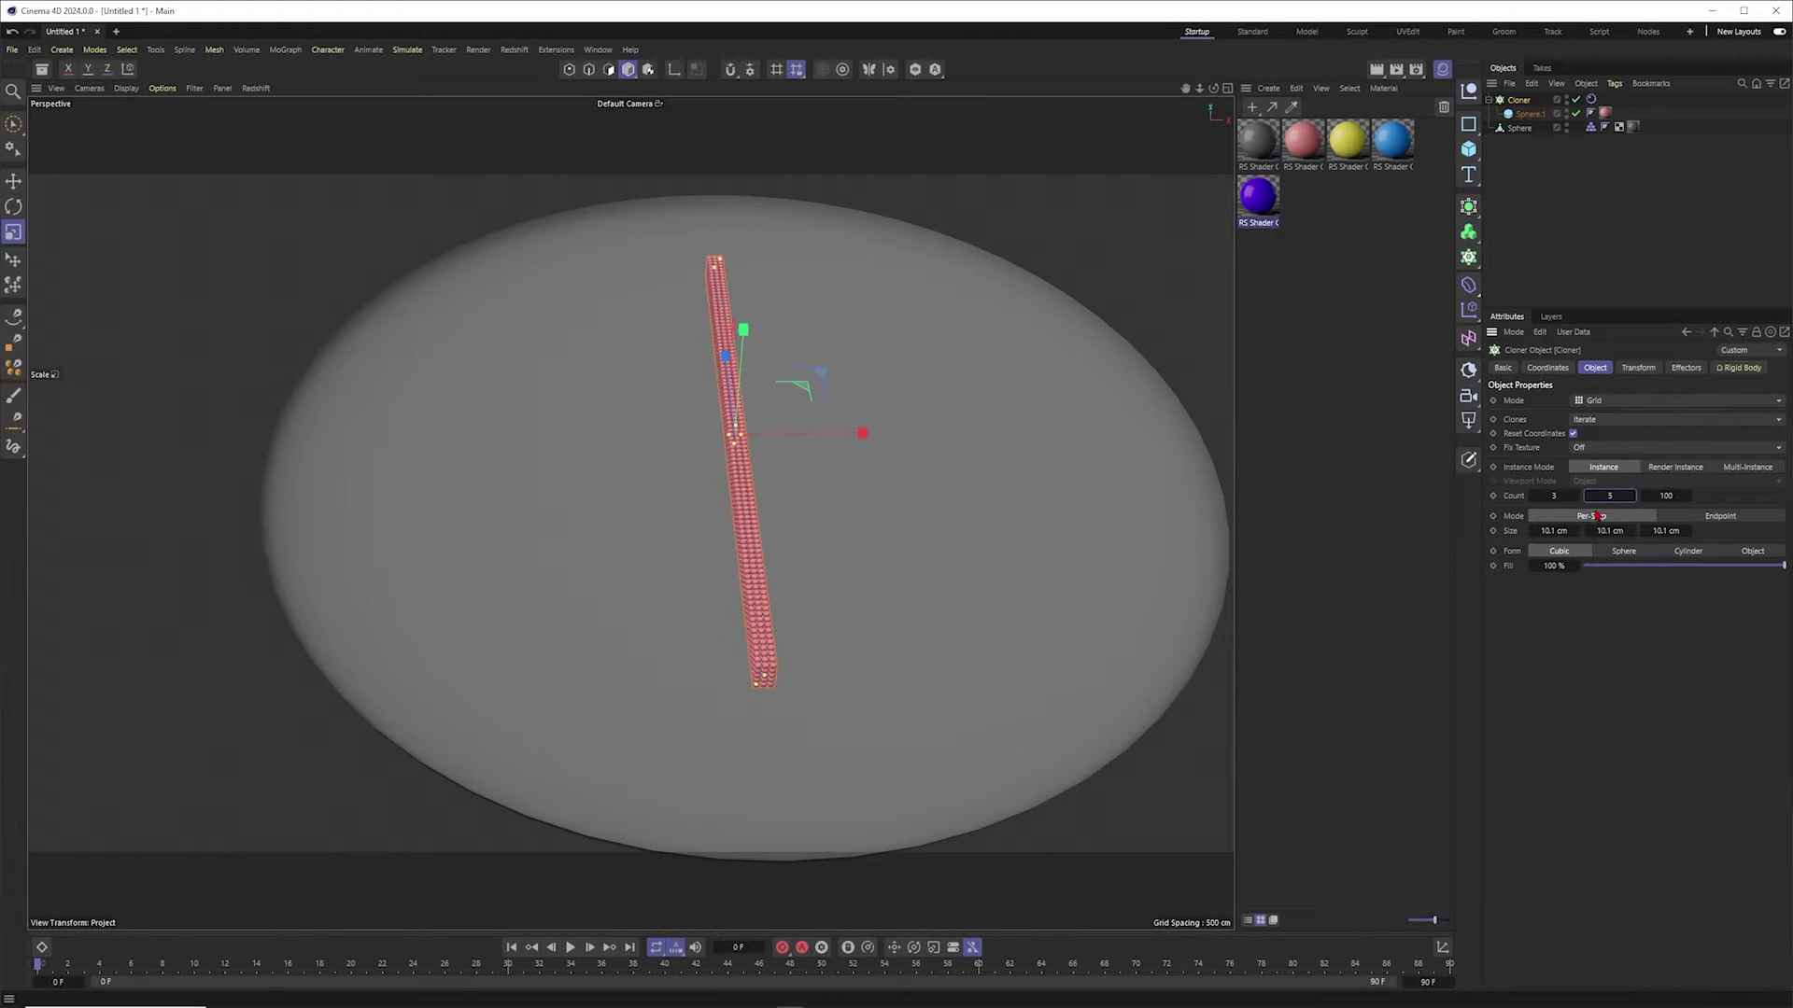
alt+drag(721, 496, 746, 461)
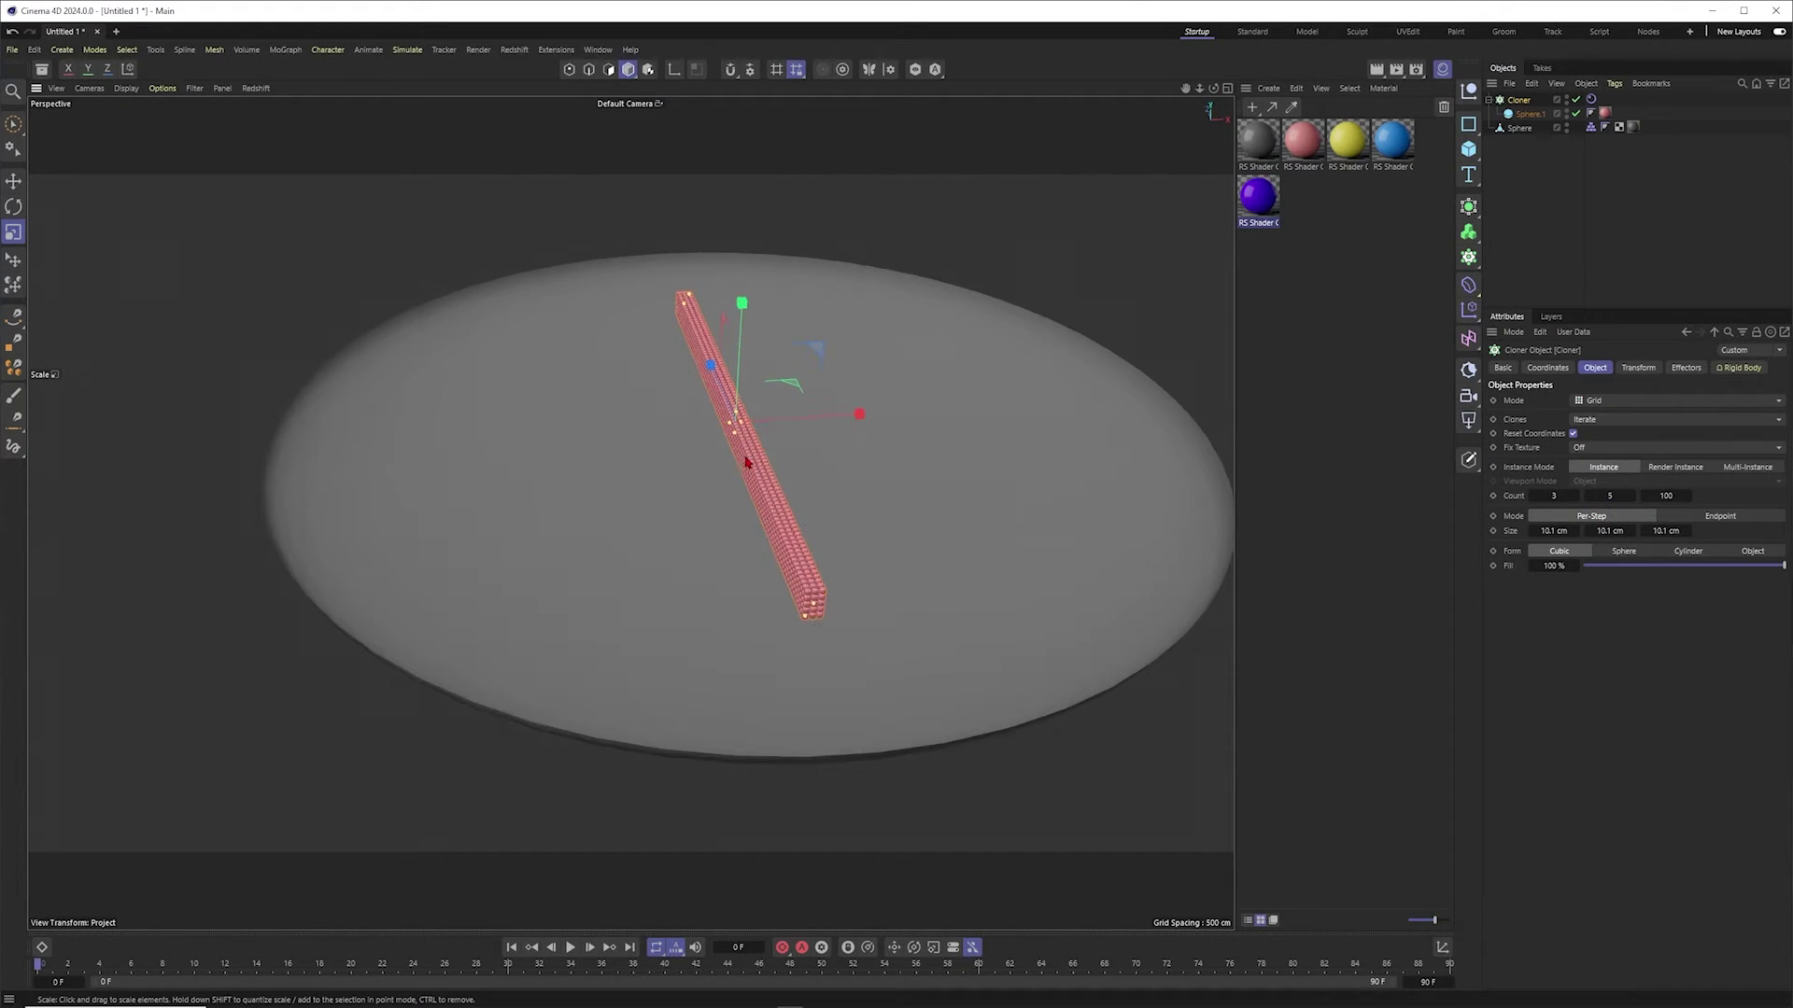
scroll(765, 447, up, 3)
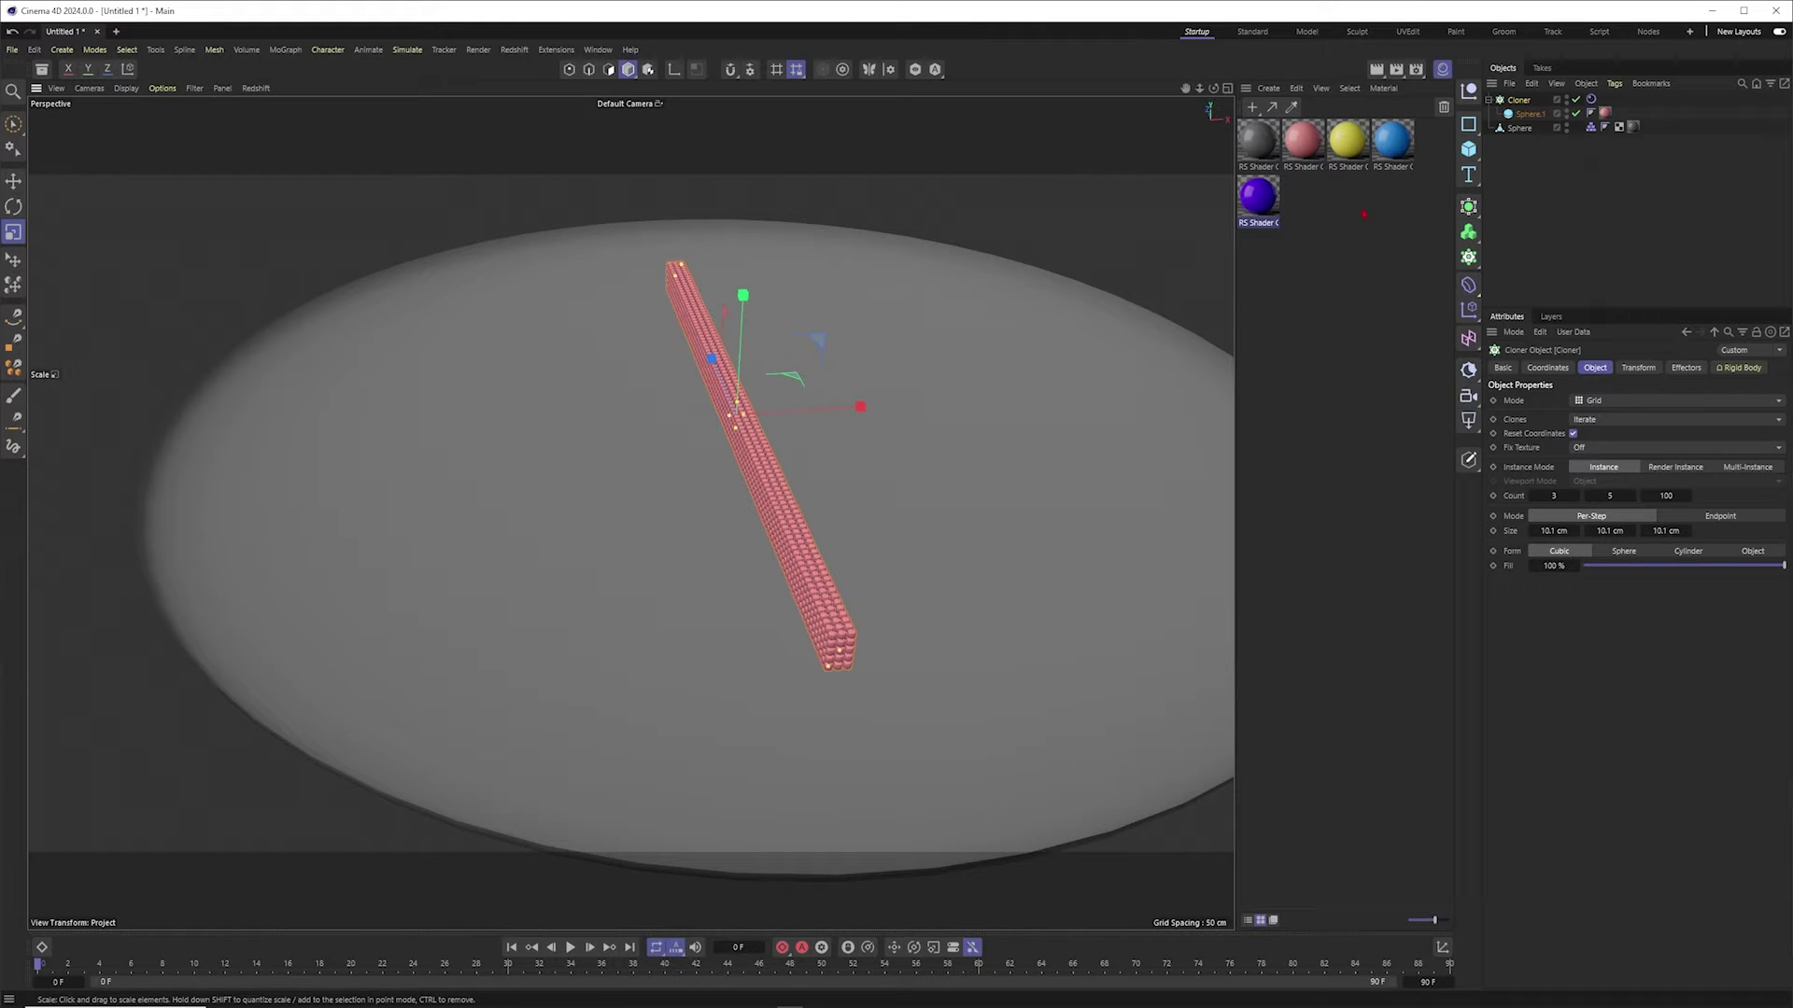
Step: Collapse the cloner's hierarchy and rename the cloner to 1
click(1531, 168)
click(1488, 99)
double_click(1518, 99)
text(1)
key(Return)
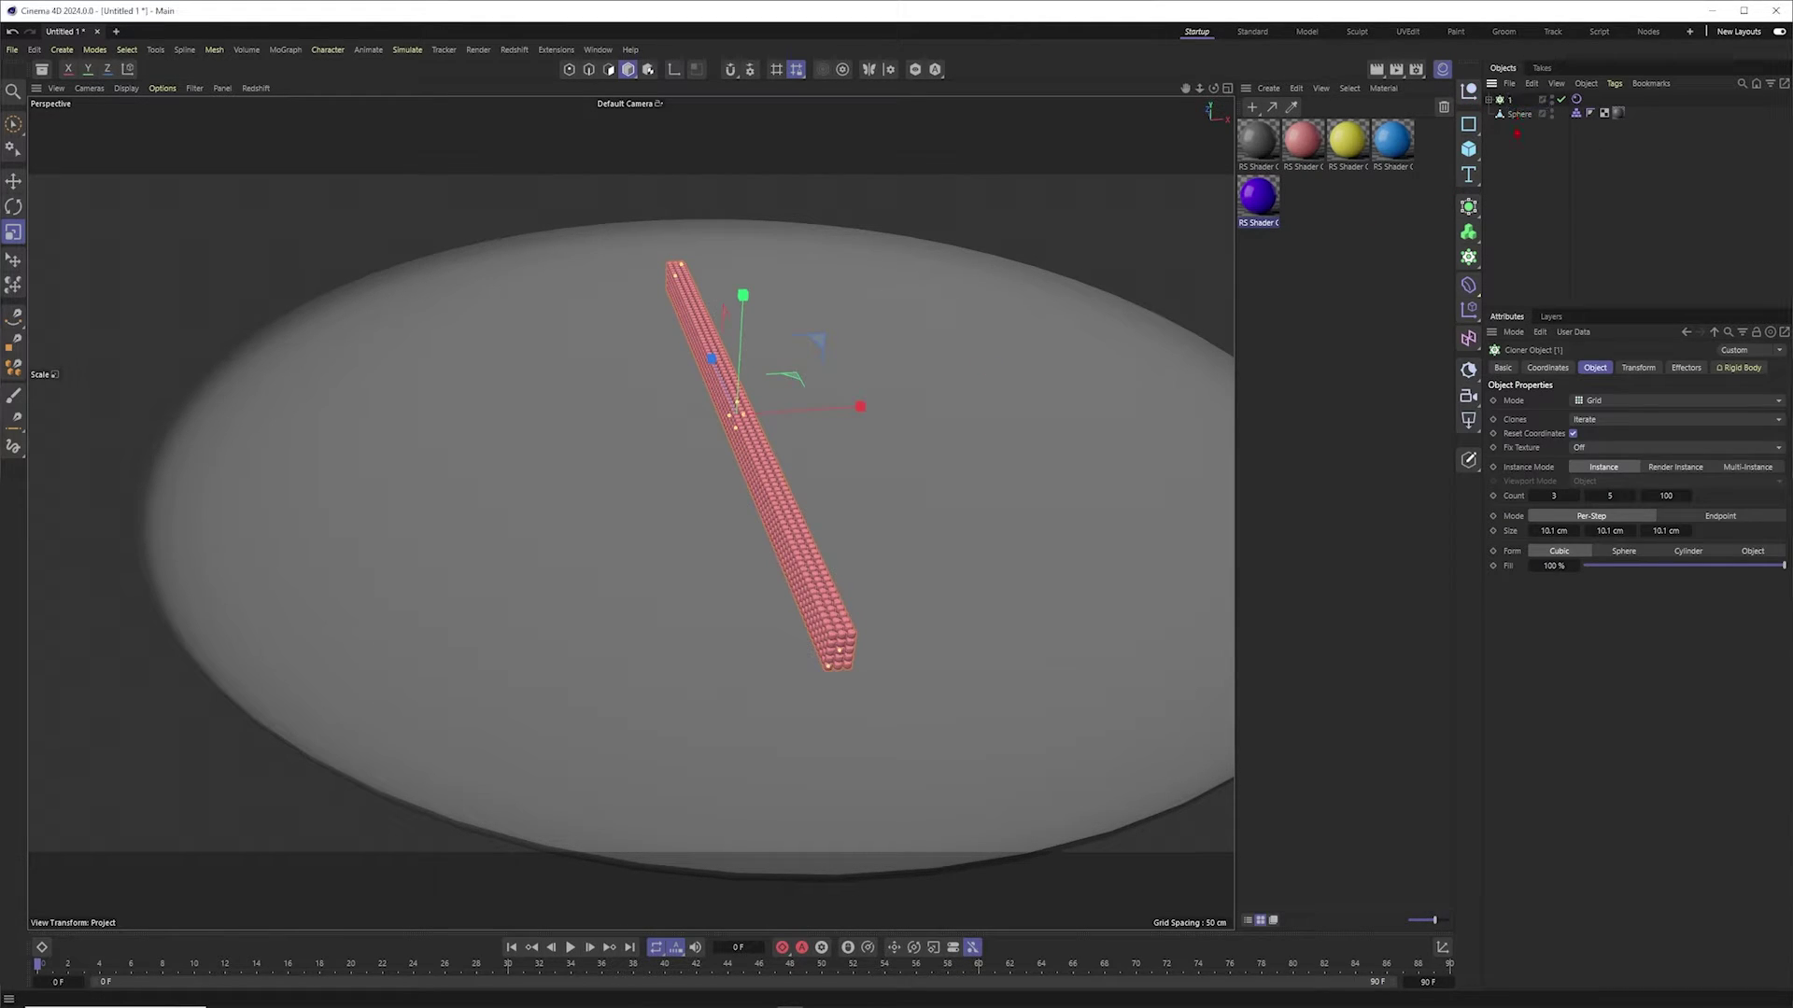
Step: Switch to the top view and display it with Gouraud shading, framed around the dish
key(F2)
scroll(710, 506, down, 1)
scroll(710, 506, up, 1)
click(13, 123)
alt+middle_drag(725, 521, 775, 504)
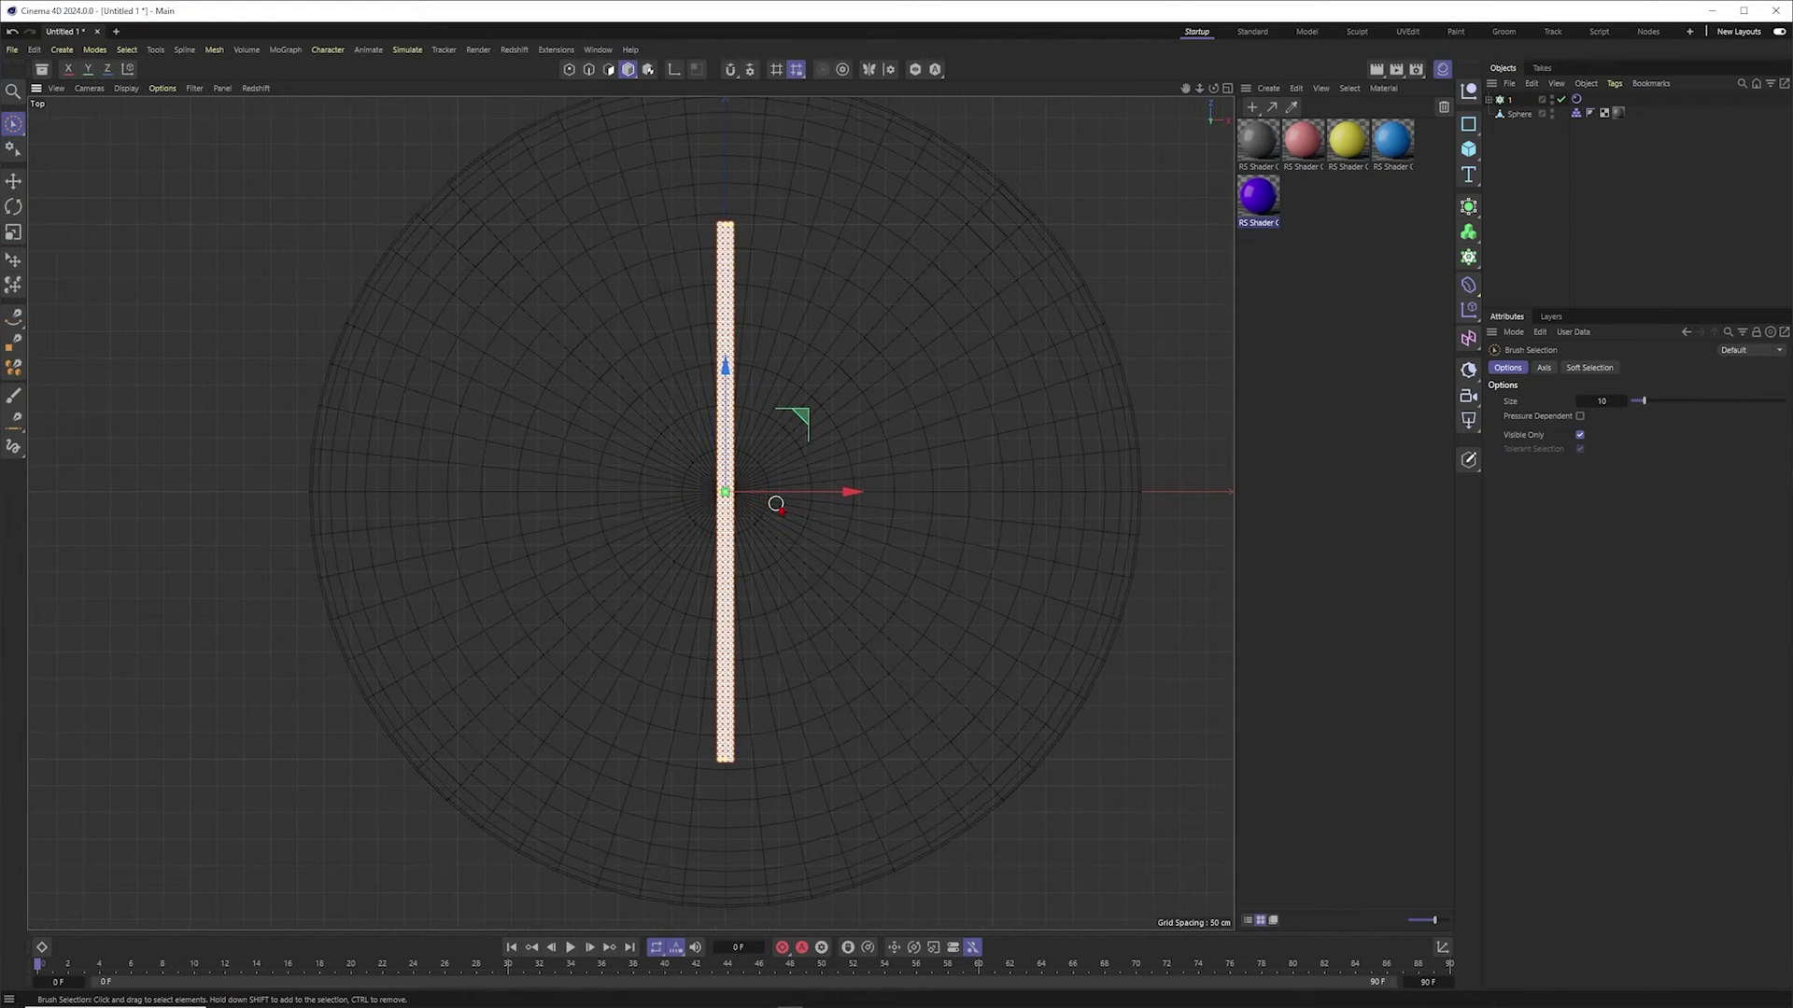
key(n)
key(a)
alt+middle_drag(687, 344, 768, 340)
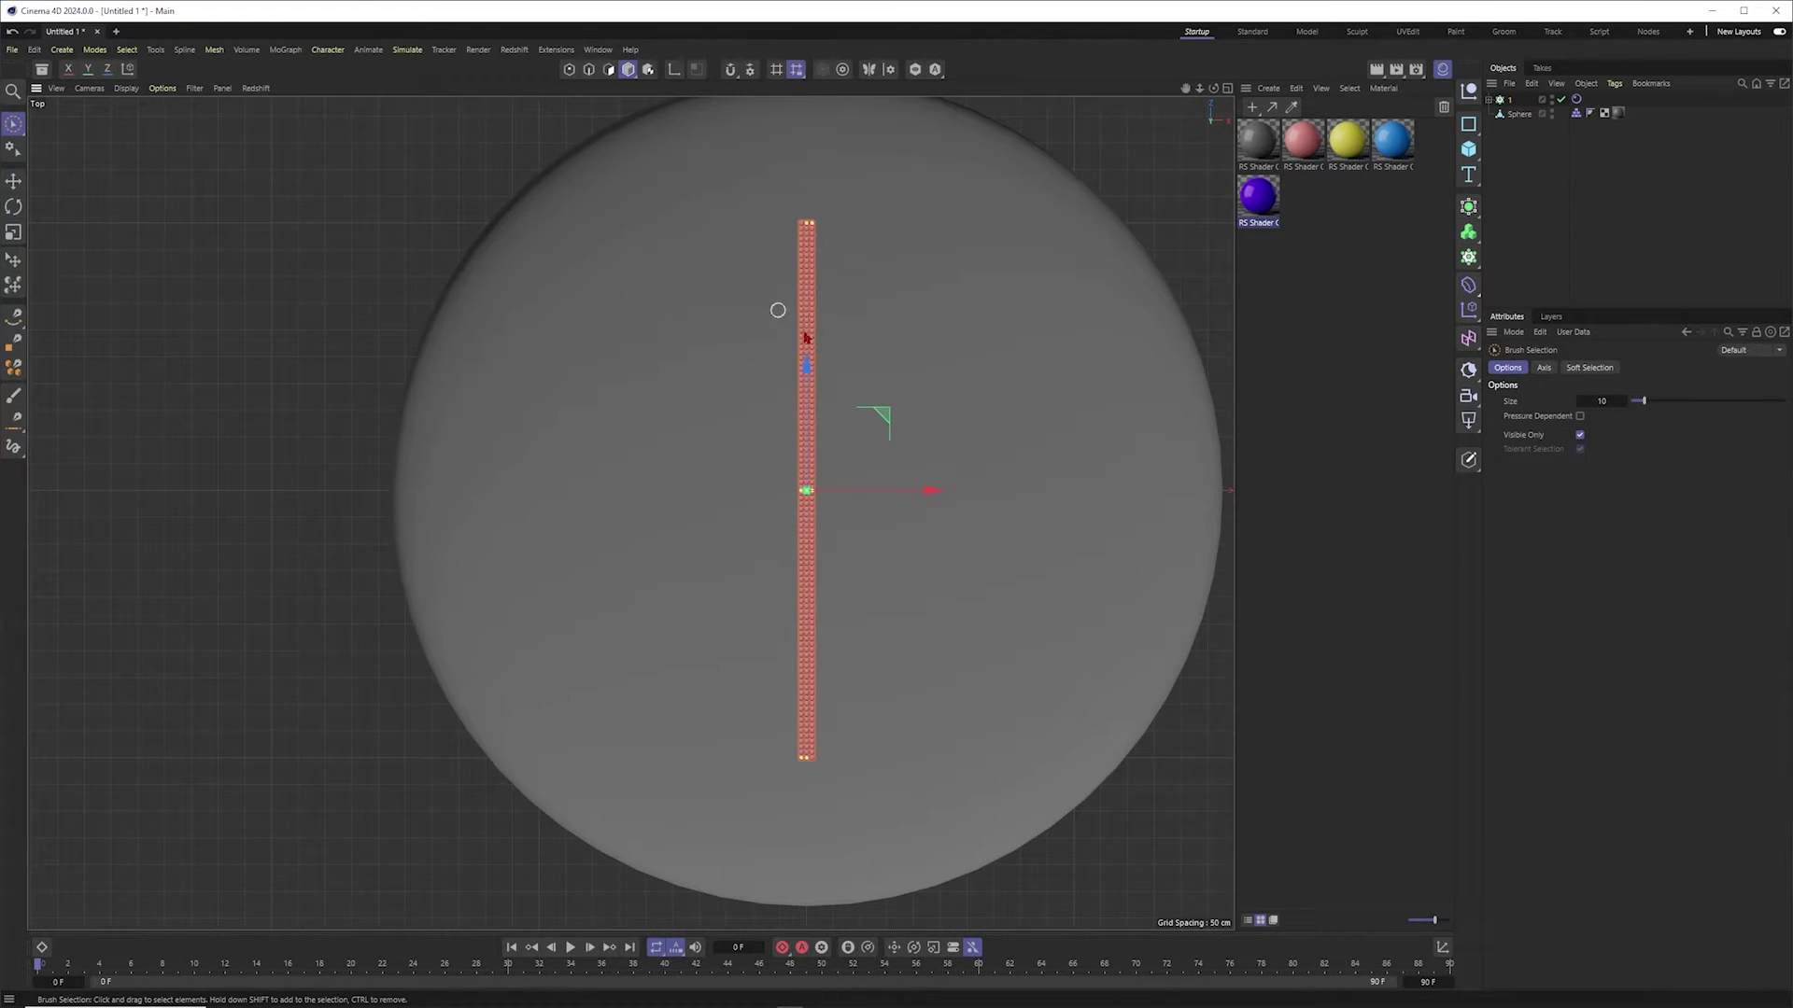
Step: Duplicate cloner 1, offset the copy along X beside the original row, and give its sphere the yellow material
ctrl+drag(1509, 99, 1514, 118)
drag(931, 491, 961, 490)
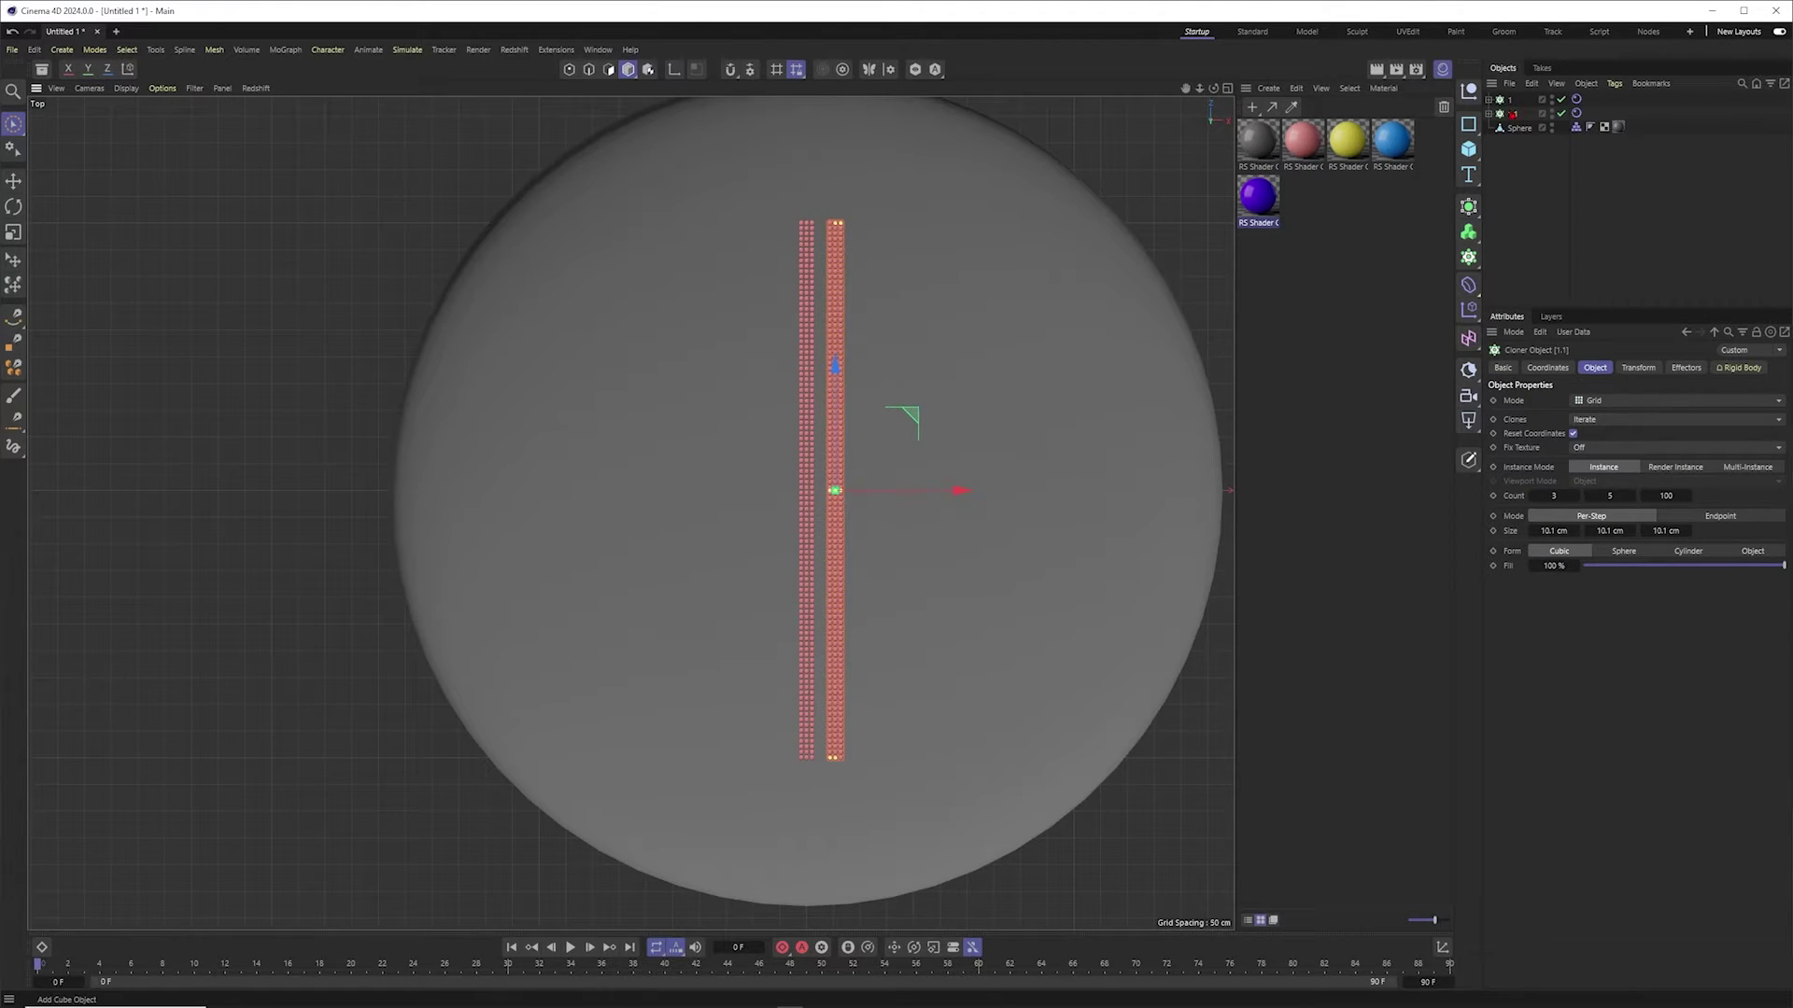
ctrl+drag(1497, 120, 1499, 116)
drag(1606, 129, 1513, 132)
click(1488, 113)
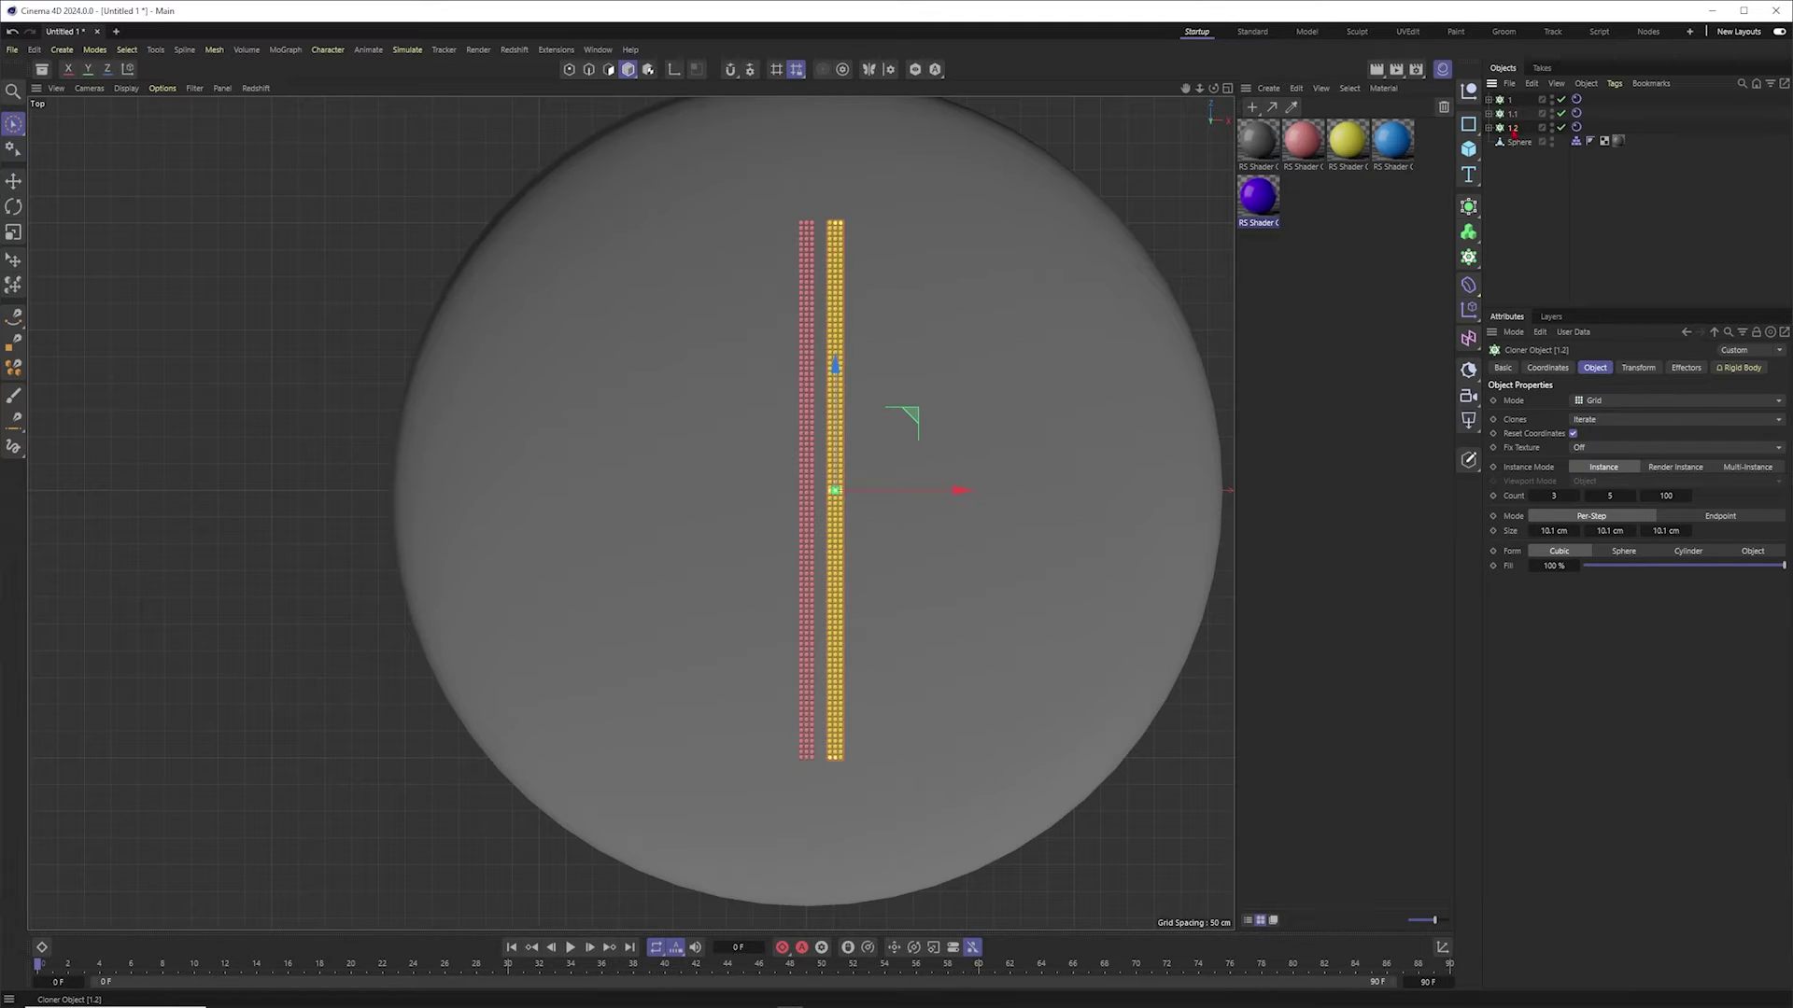
Step: Place two further cloner copies along X beside the yellow row, the first with the blue material and the second with the purple one
drag(961, 490, 977, 492)
click(1512, 113)
shift+click(1513, 127)
click(1512, 127)
click(1489, 127)
drag(1606, 144, 1513, 146)
click(1489, 128)
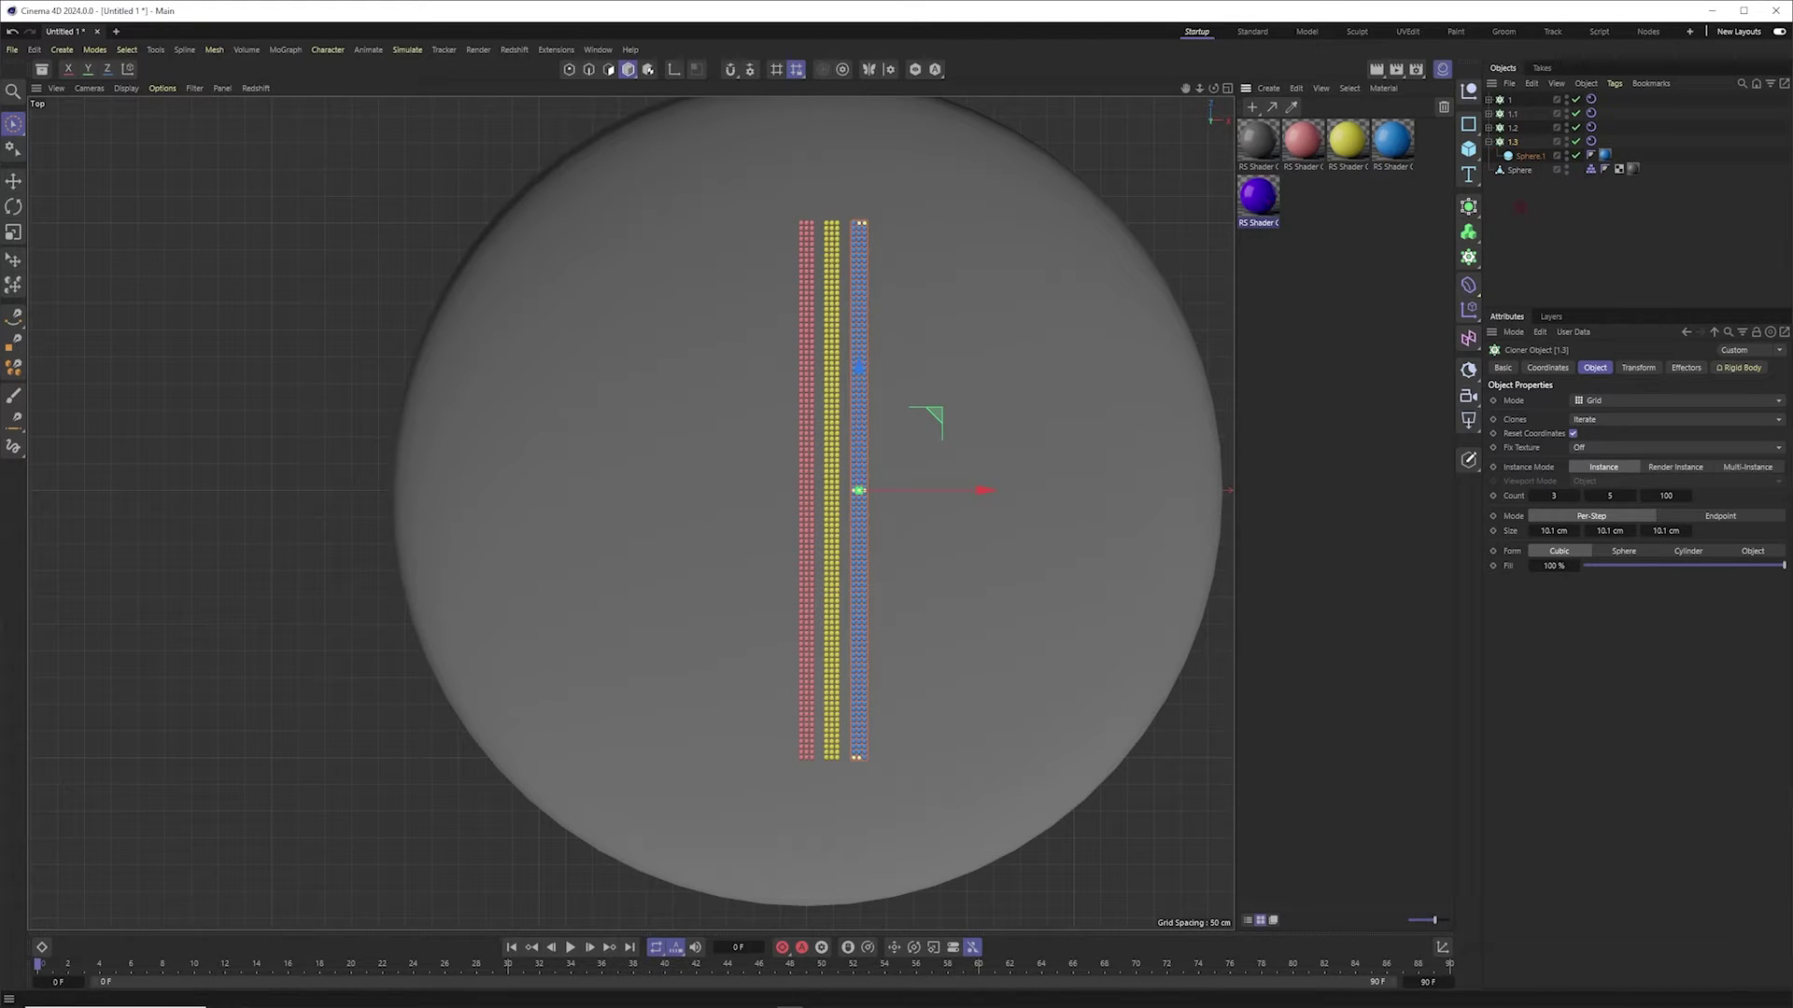
drag(971, 491, 1002, 489)
click(1067, 415)
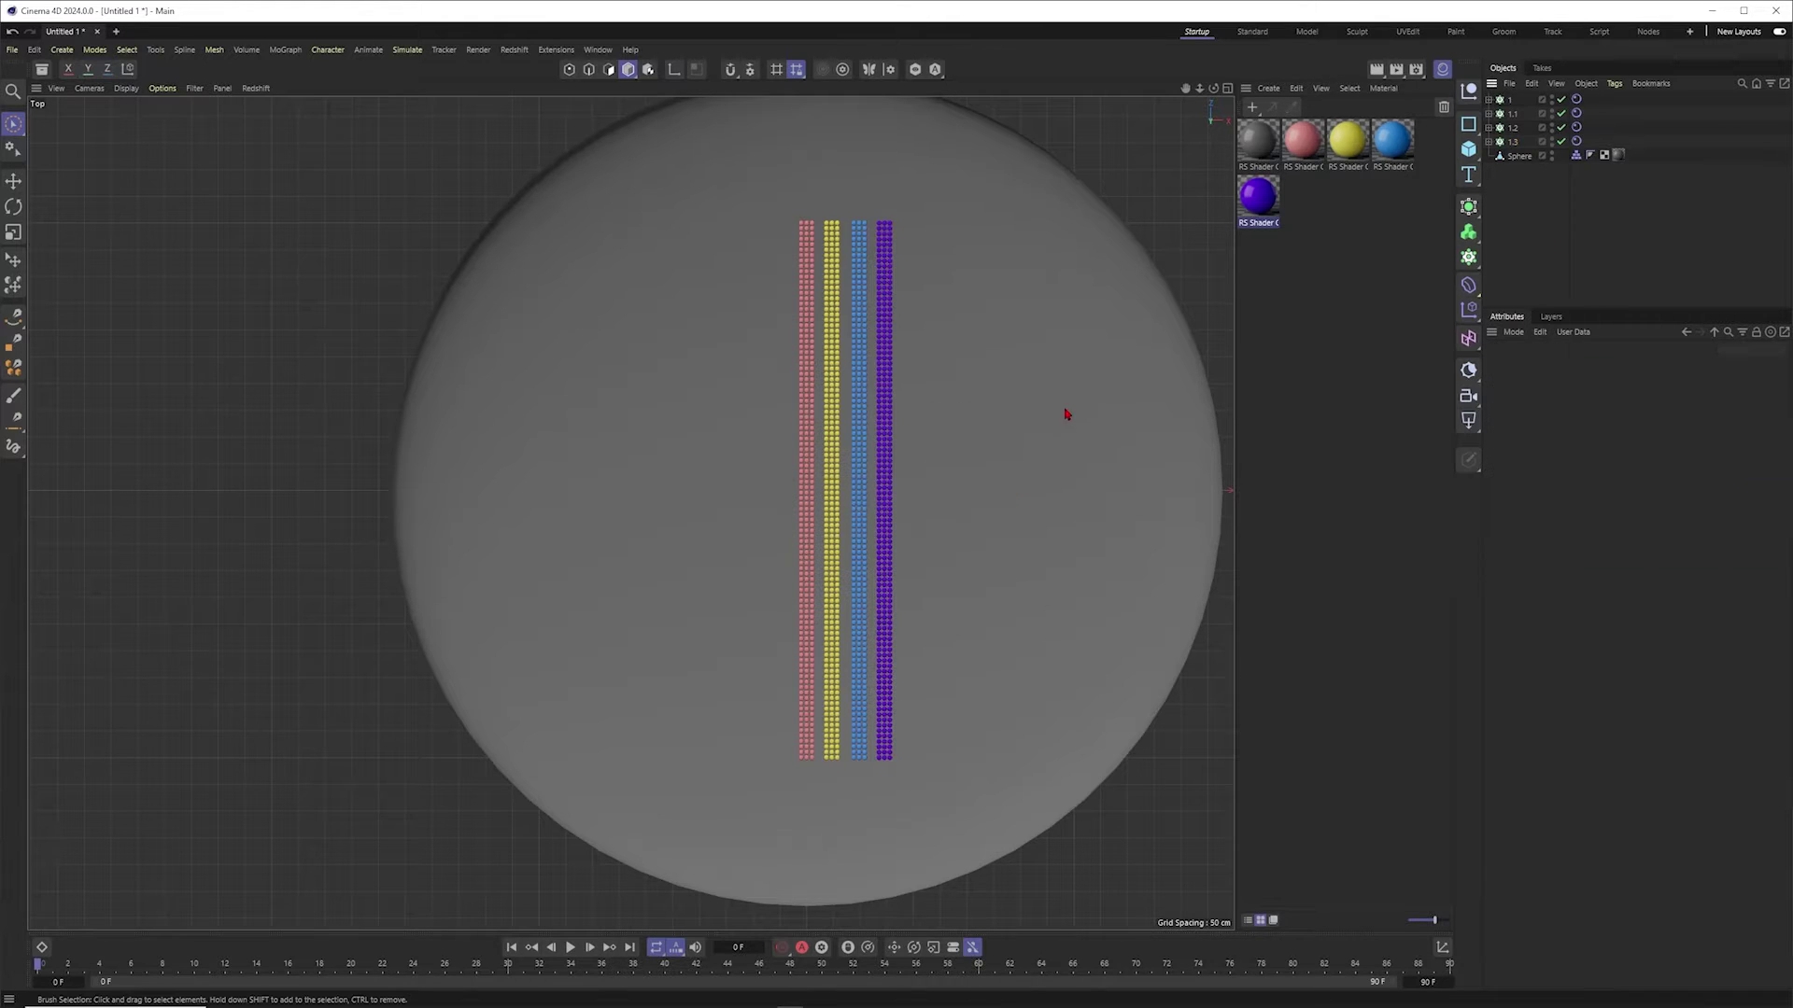
Step: Return to the perspective view and play the simulation of the four colored rows, stopping at frame 24
key(F1)
click(1509, 99)
shift+click(1512, 141)
alt+drag(848, 514, 892, 415)
key(ctrl+shift+a)
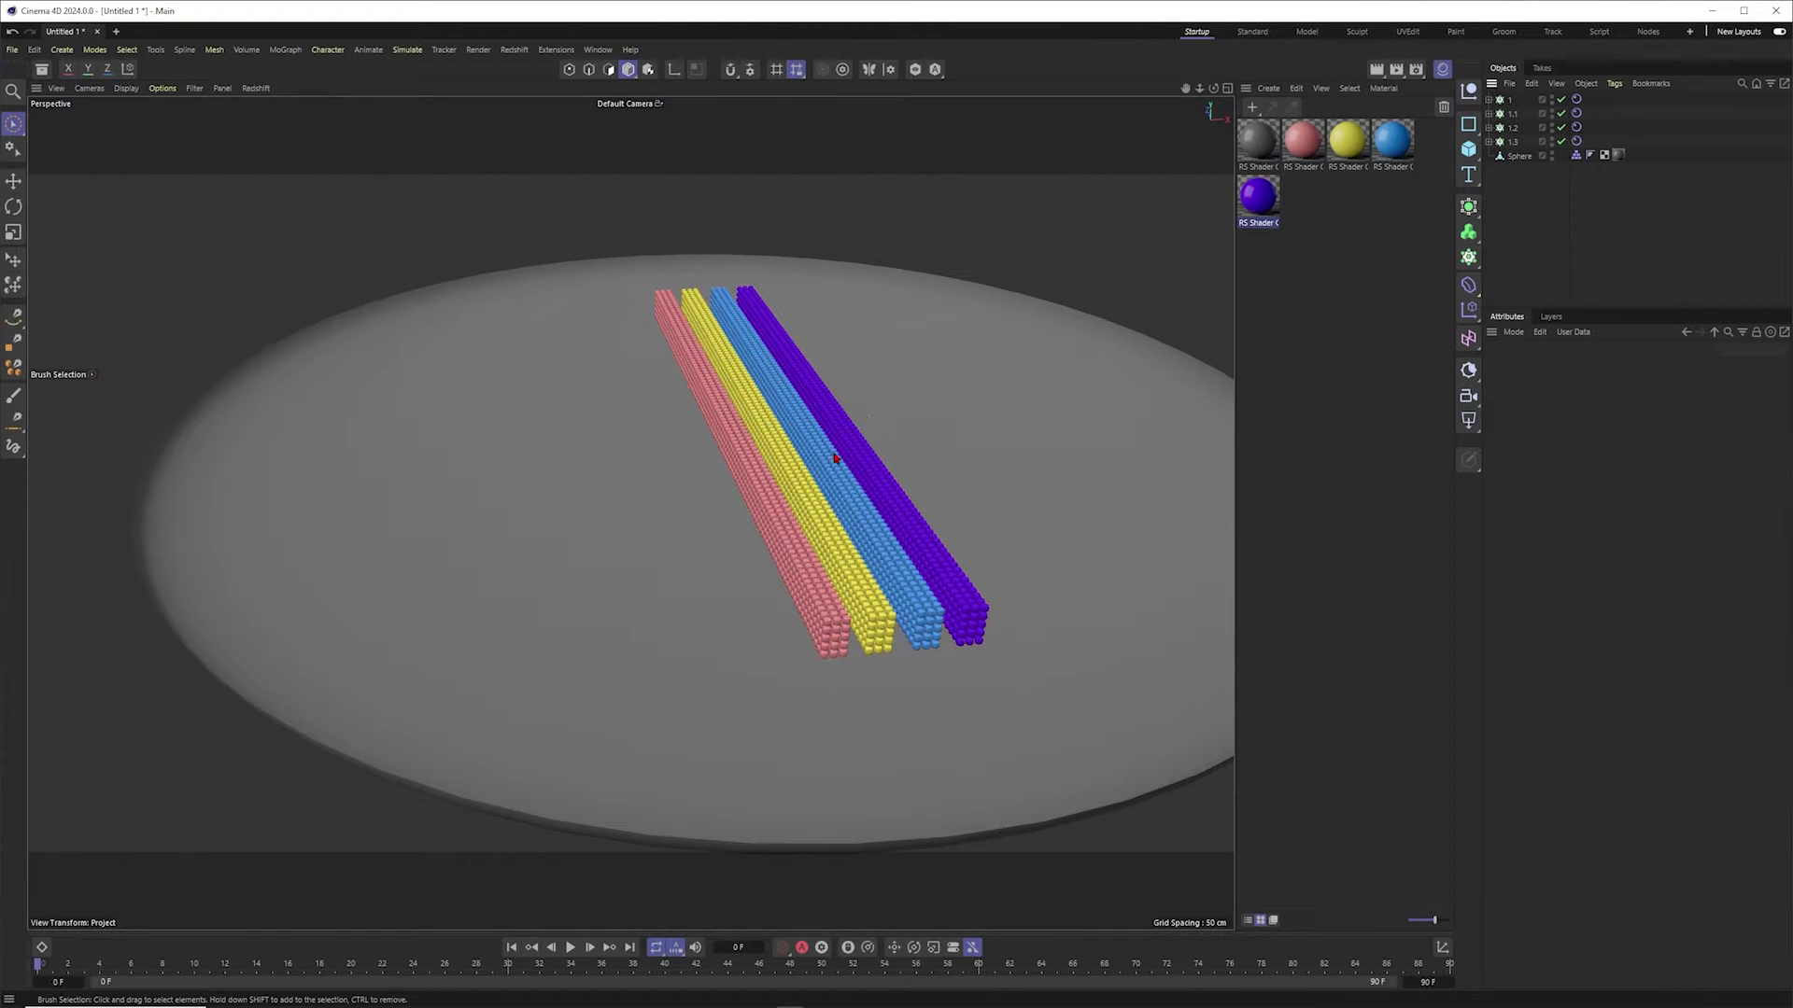
alt+right_drag(801, 497, 791, 512)
alt+drag(791, 512, 855, 523)
click(571, 947)
click(572, 946)
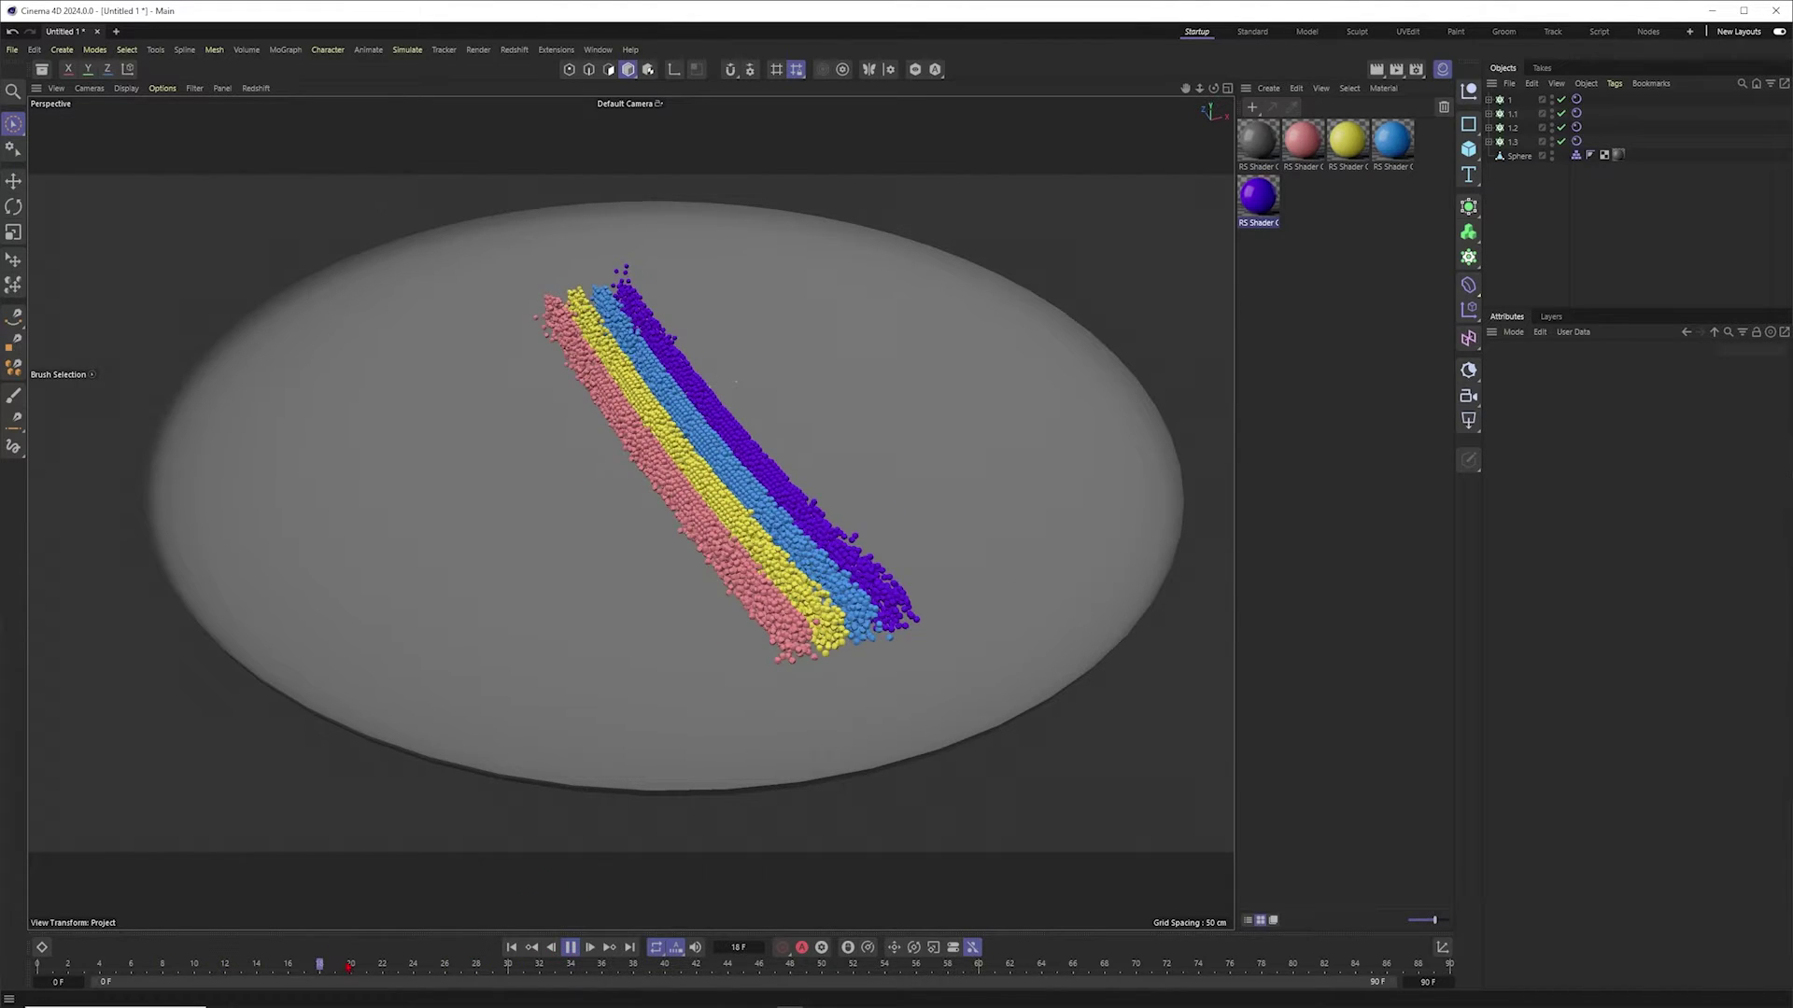
click(571, 946)
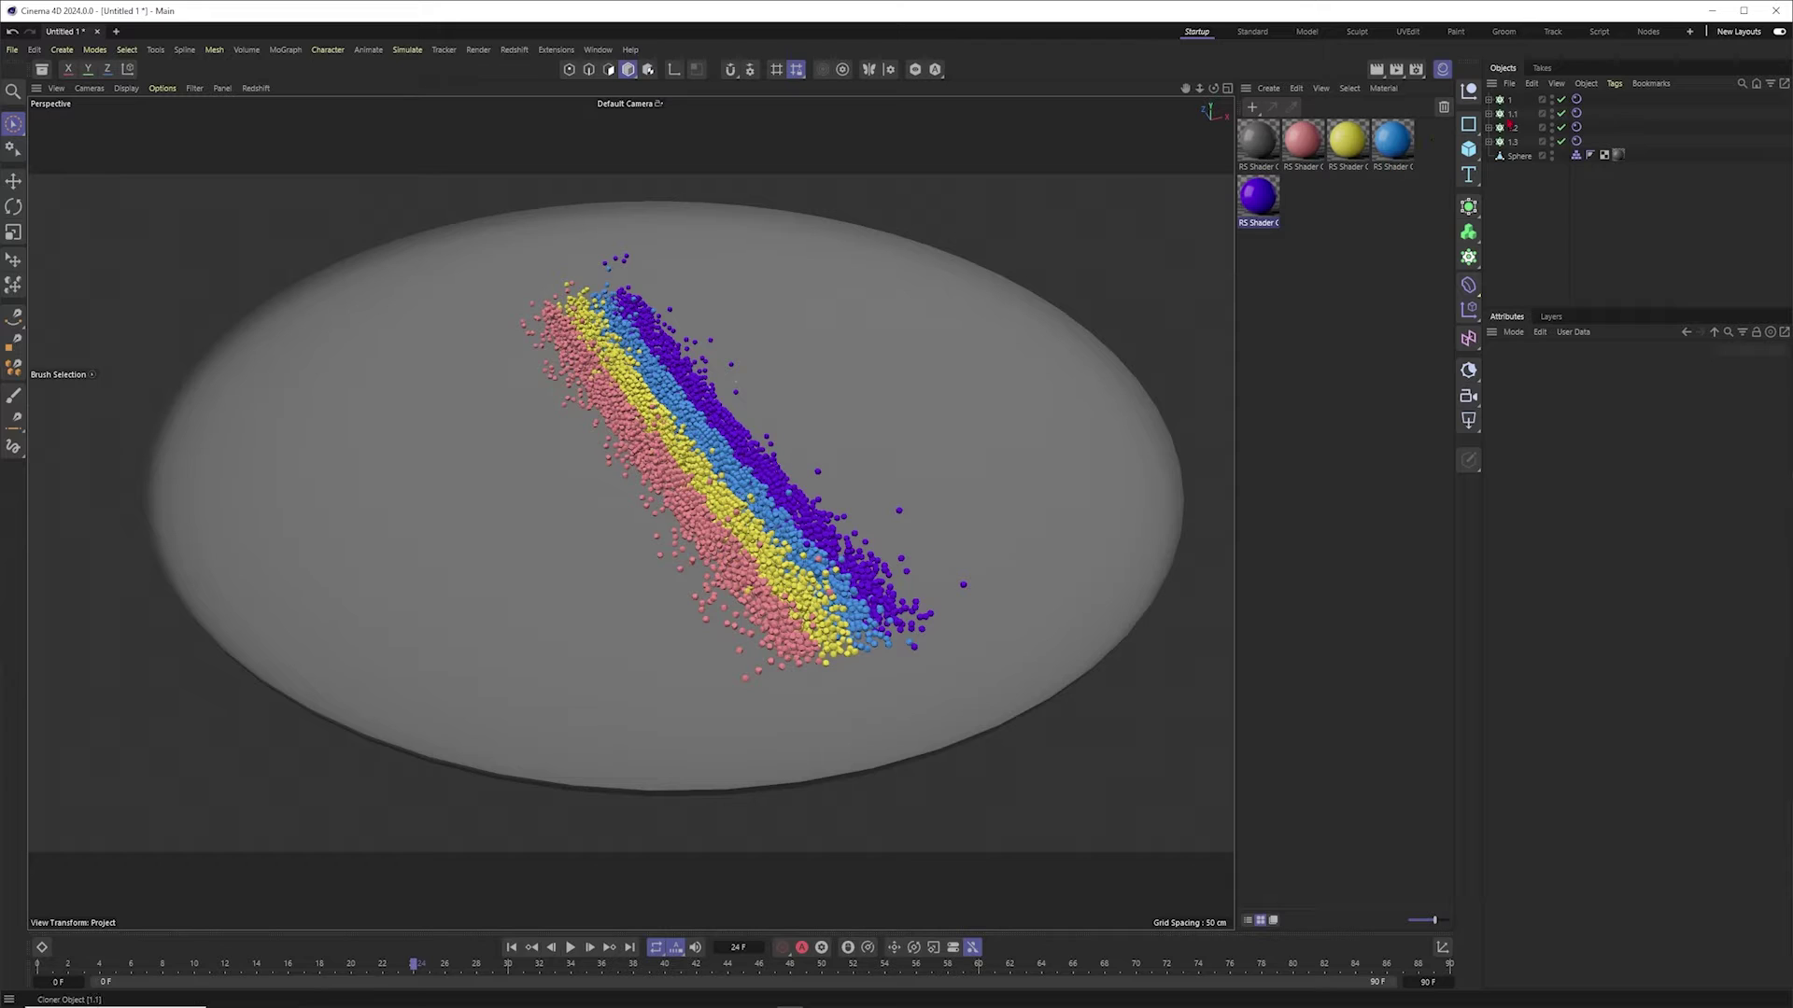
Step: Select all four cloners and set their instance mode to Multi-Instance
click(1514, 142)
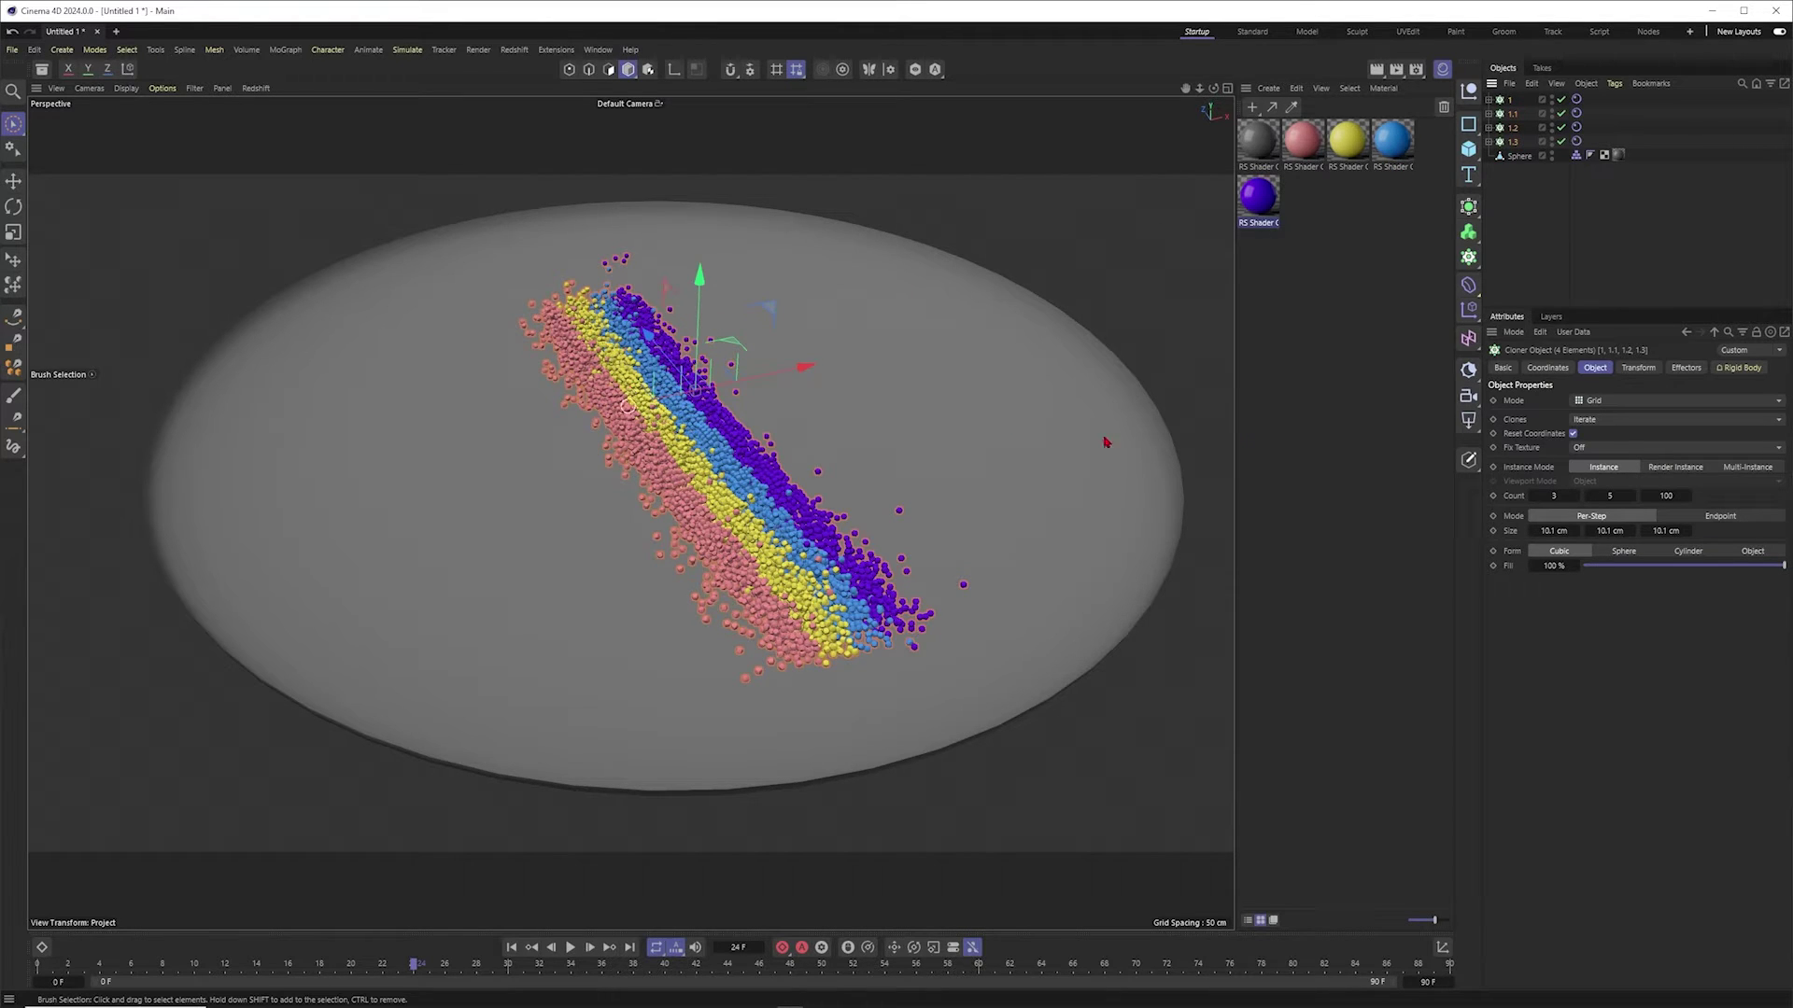
click(1747, 467)
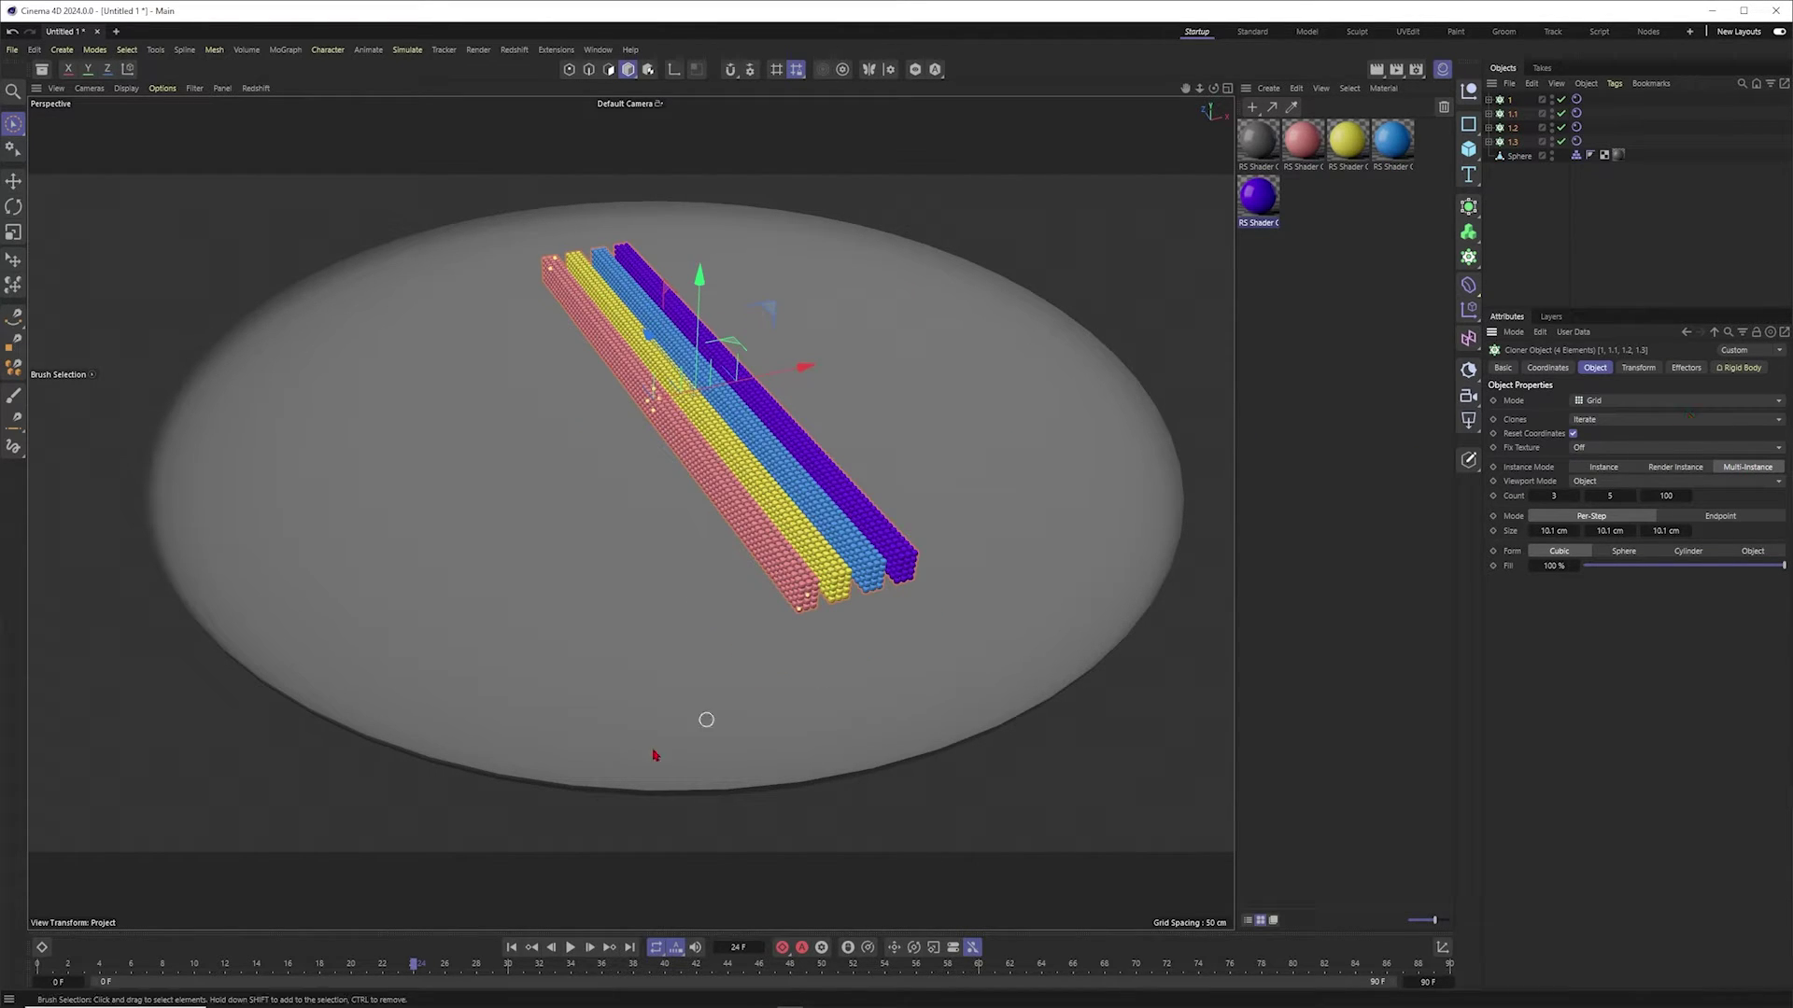
Step: Play the simulation of the four rows, stop it at frame 66, and extend the timeline to 150 frames
click(571, 947)
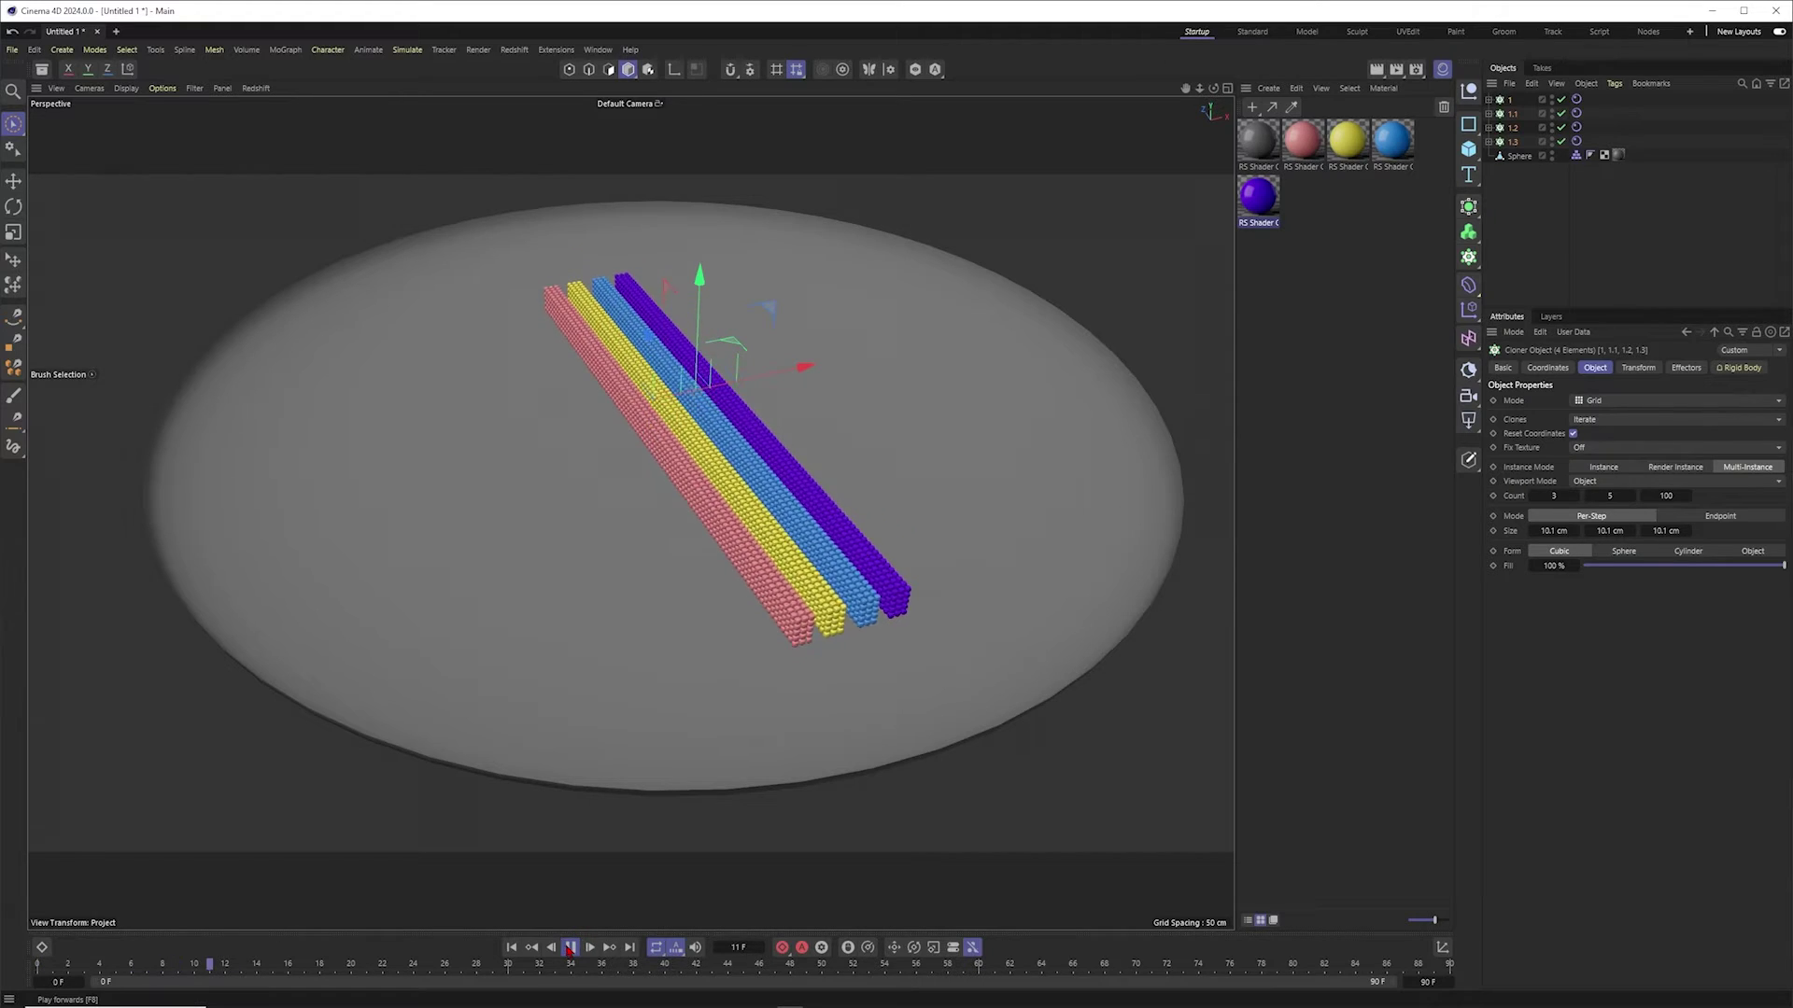
click(571, 947)
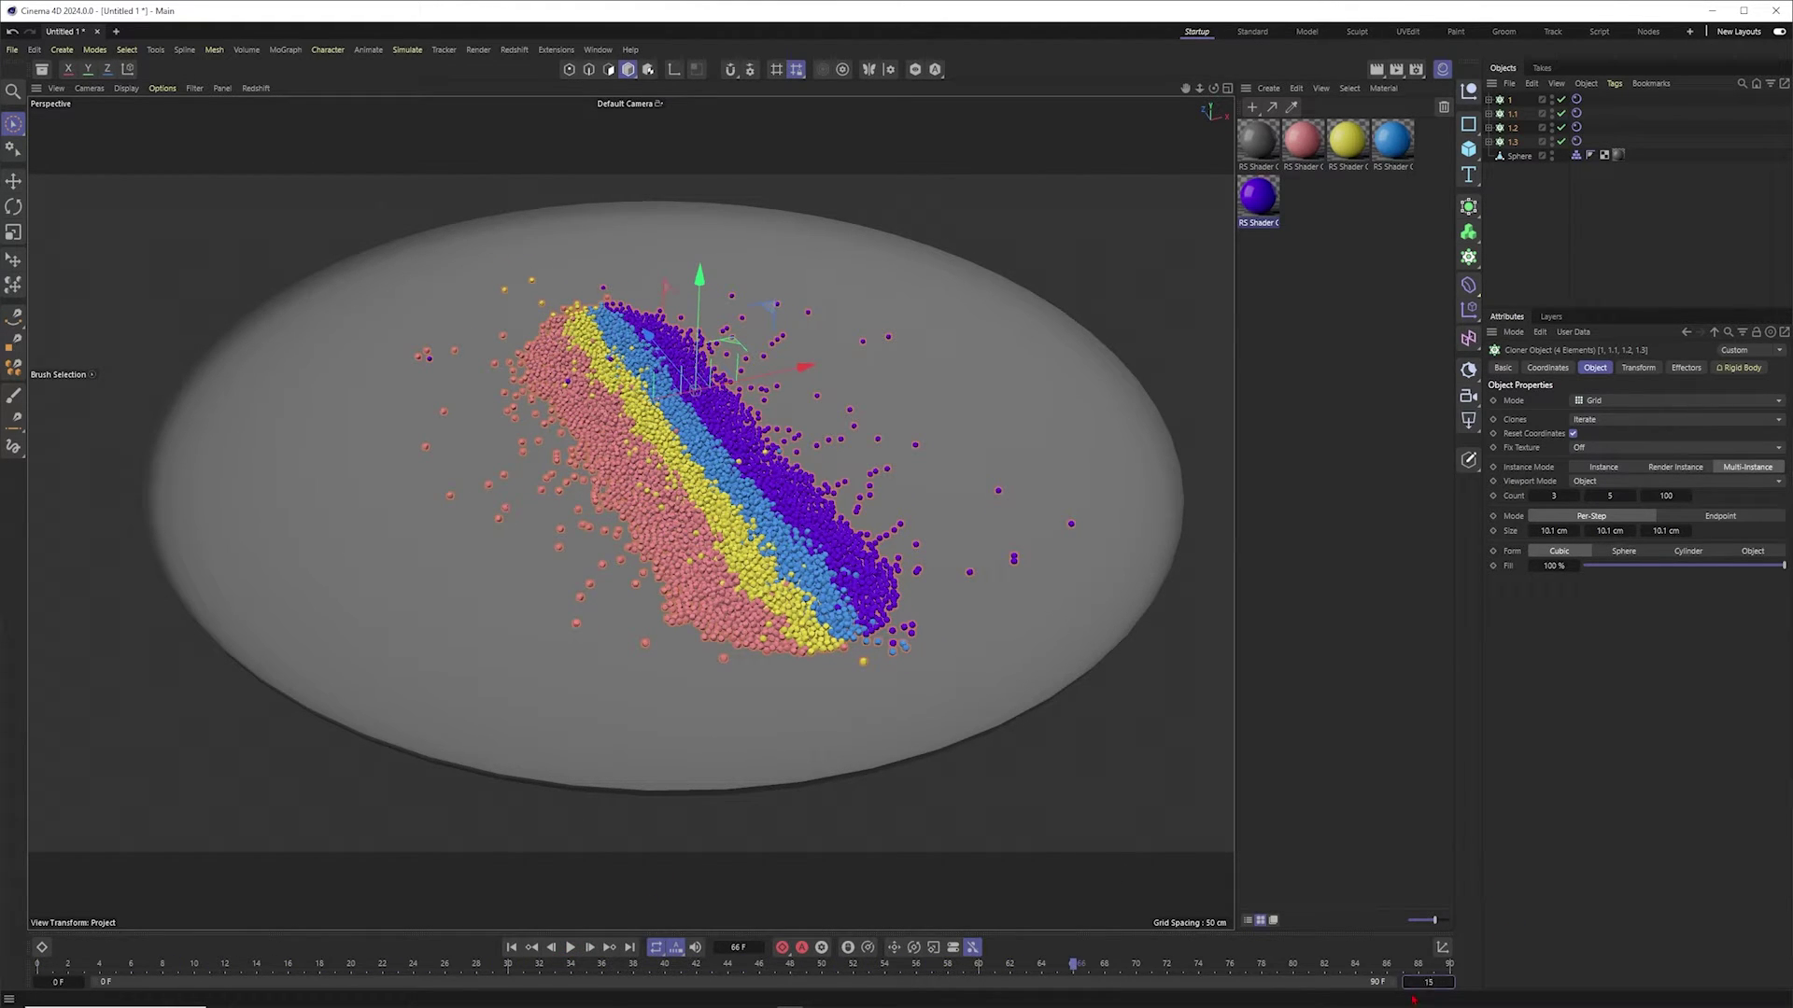
scroll(770, 583, down, 3)
alt+drag(770, 583, 628, 513)
alt+middle_drag(647, 415, 704, 625)
alt+drag(704, 624, 704, 588)
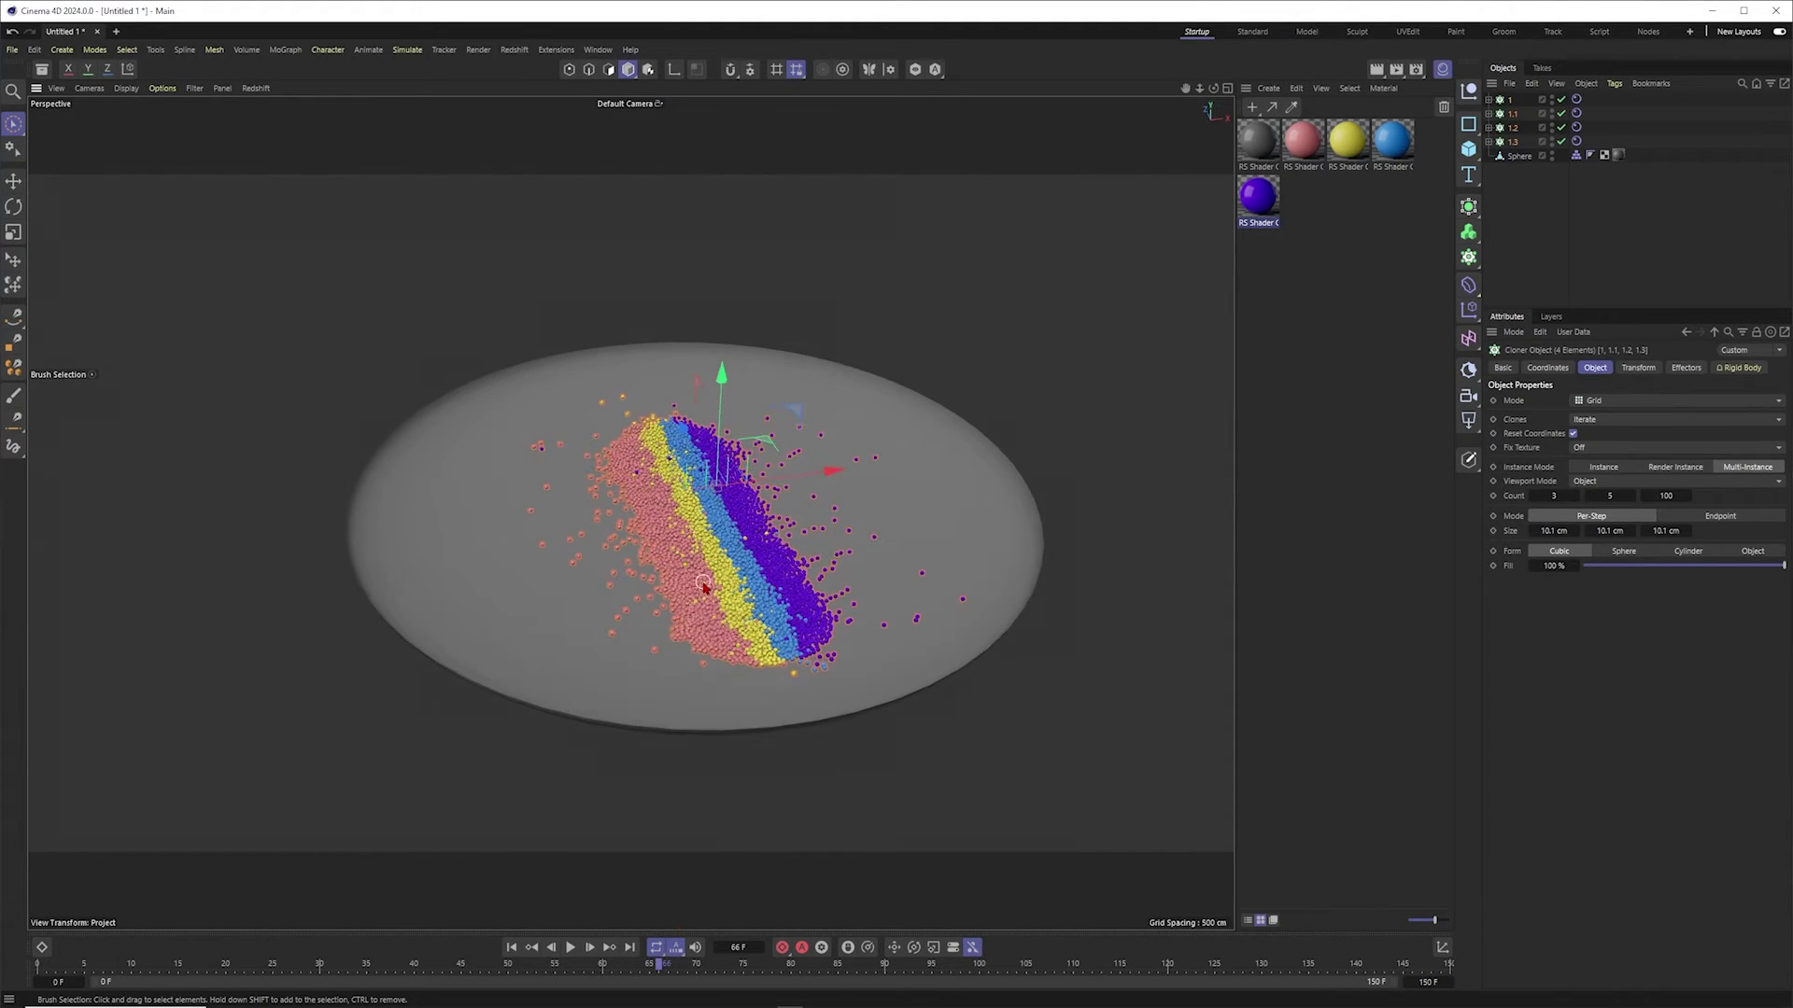
scroll(704, 588, up, 1)
alt+middle_drag(694, 673, 691, 601)
alt+drag(661, 602, 691, 561)
scroll(690, 558, up, 1)
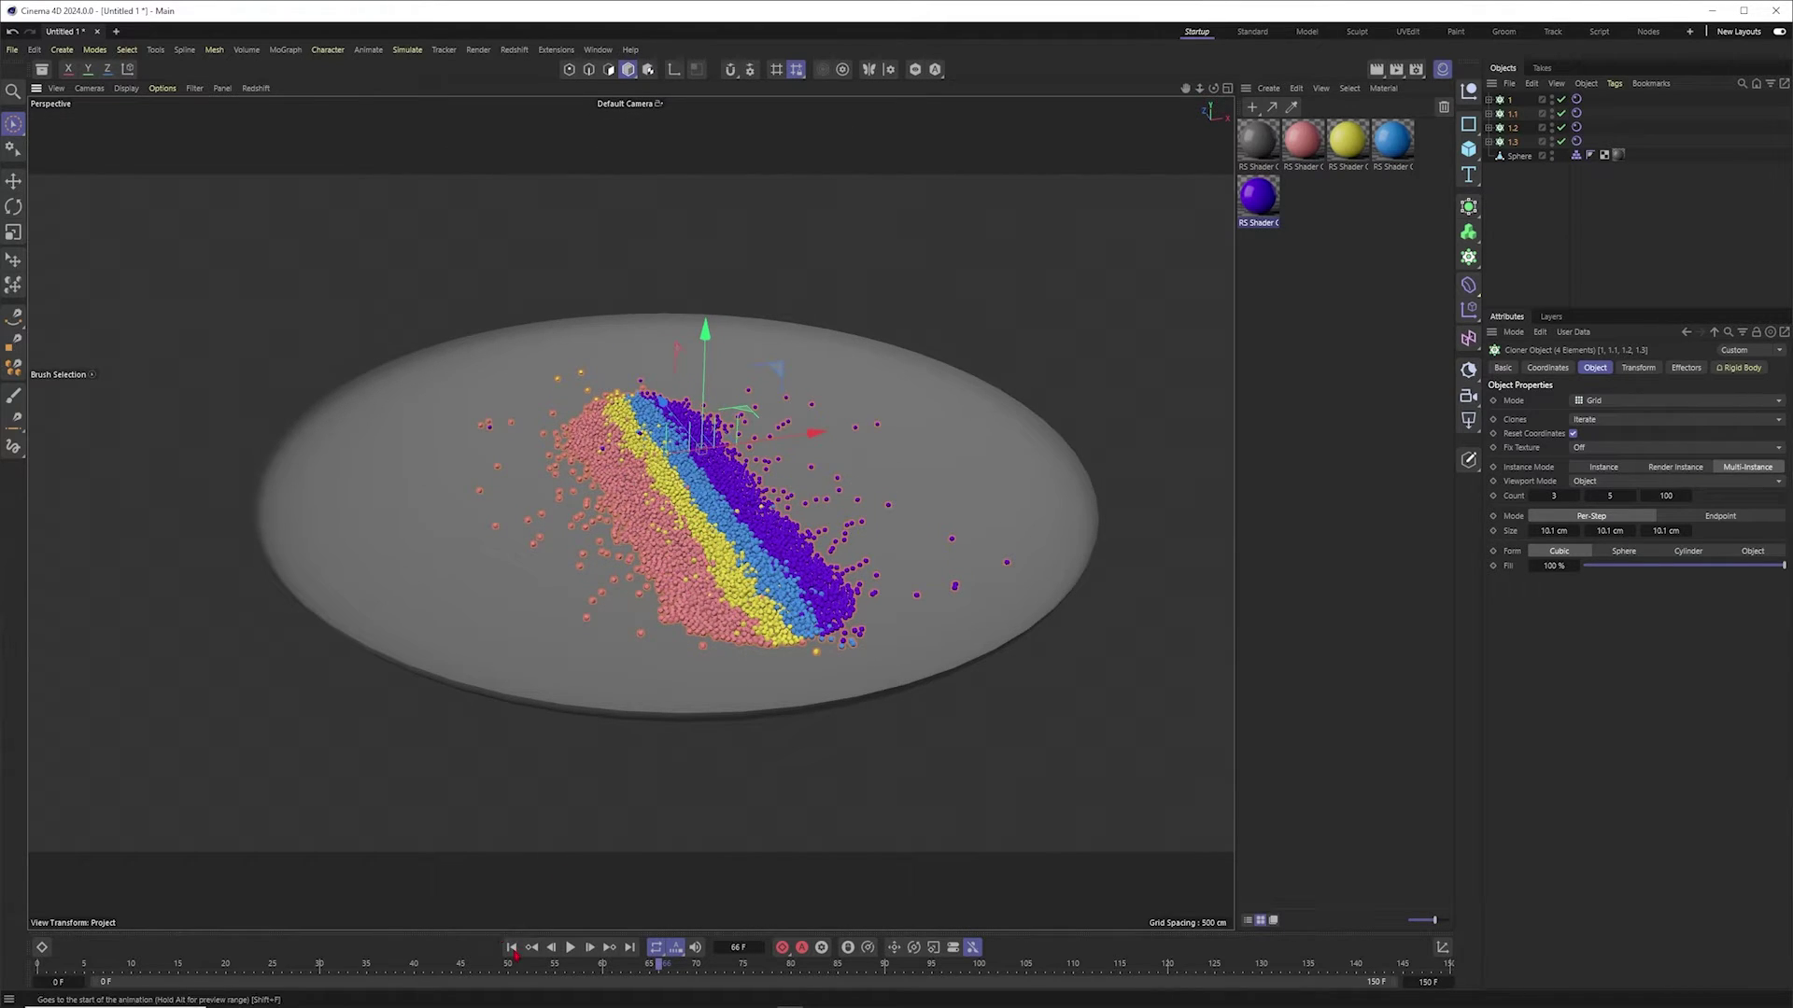
Step: Return to the first frame, add a Rotation force with nothing else selected, and rotate it so its Z axis points up
click(510, 947)
click(1030, 141)
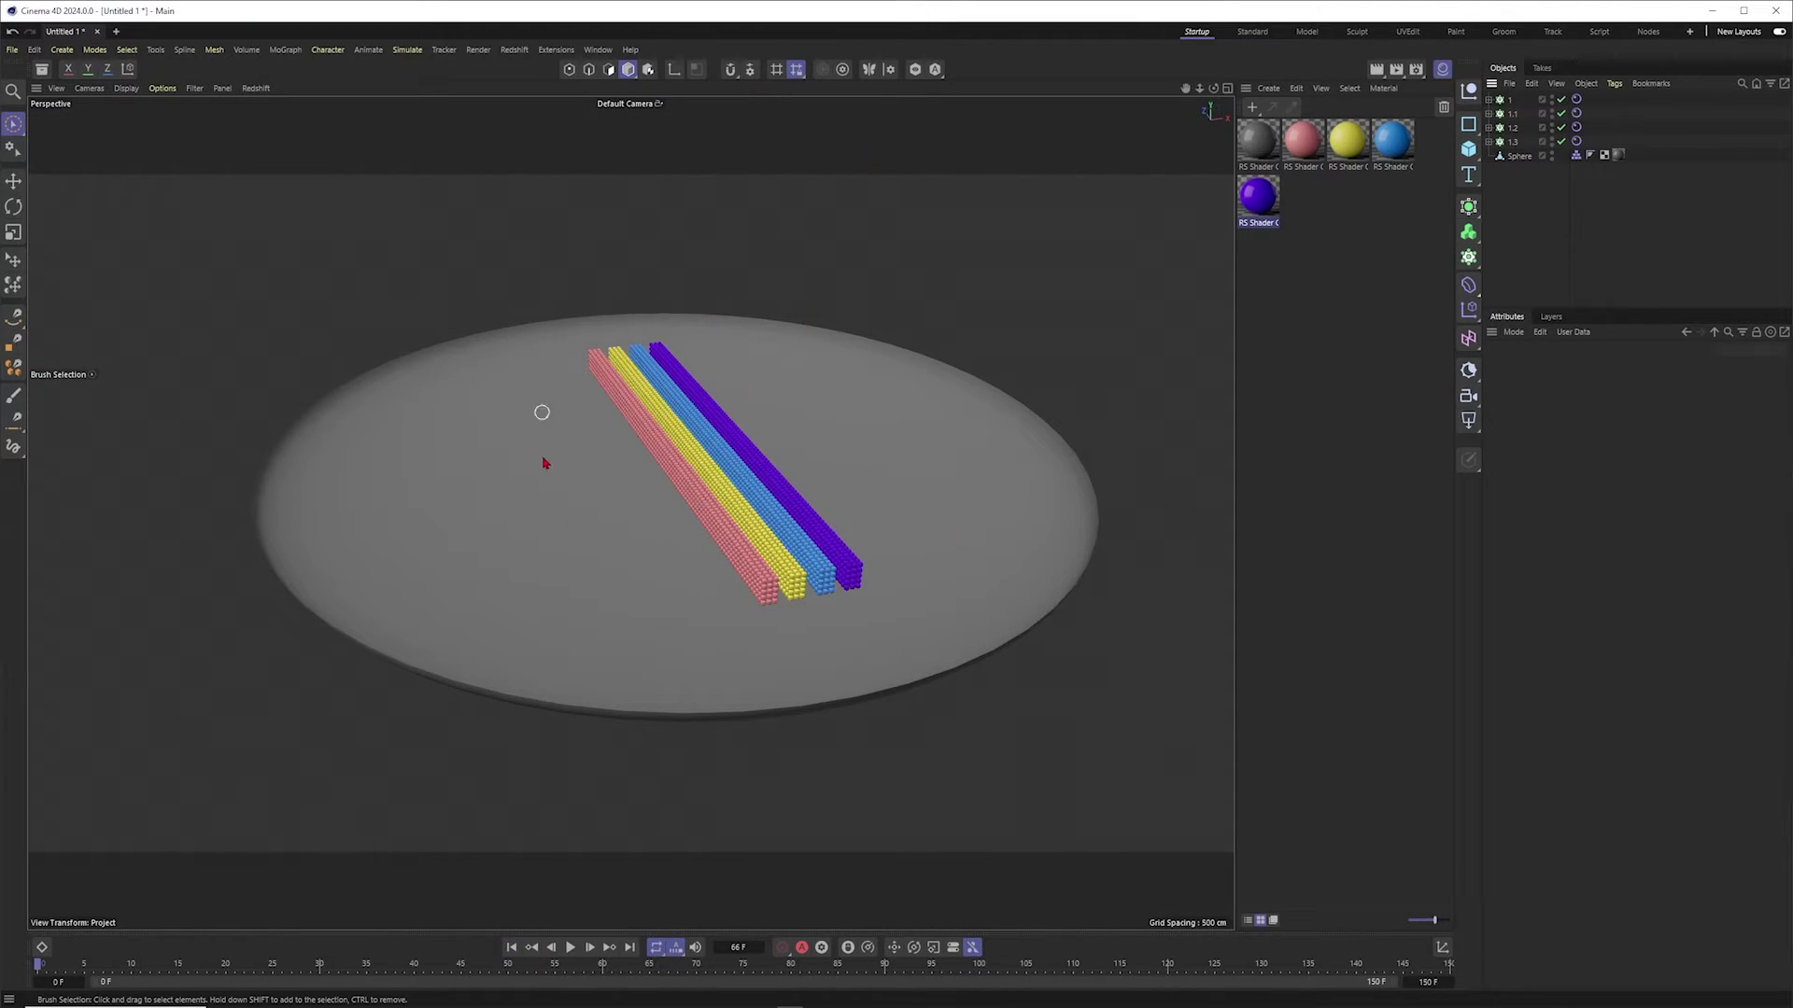
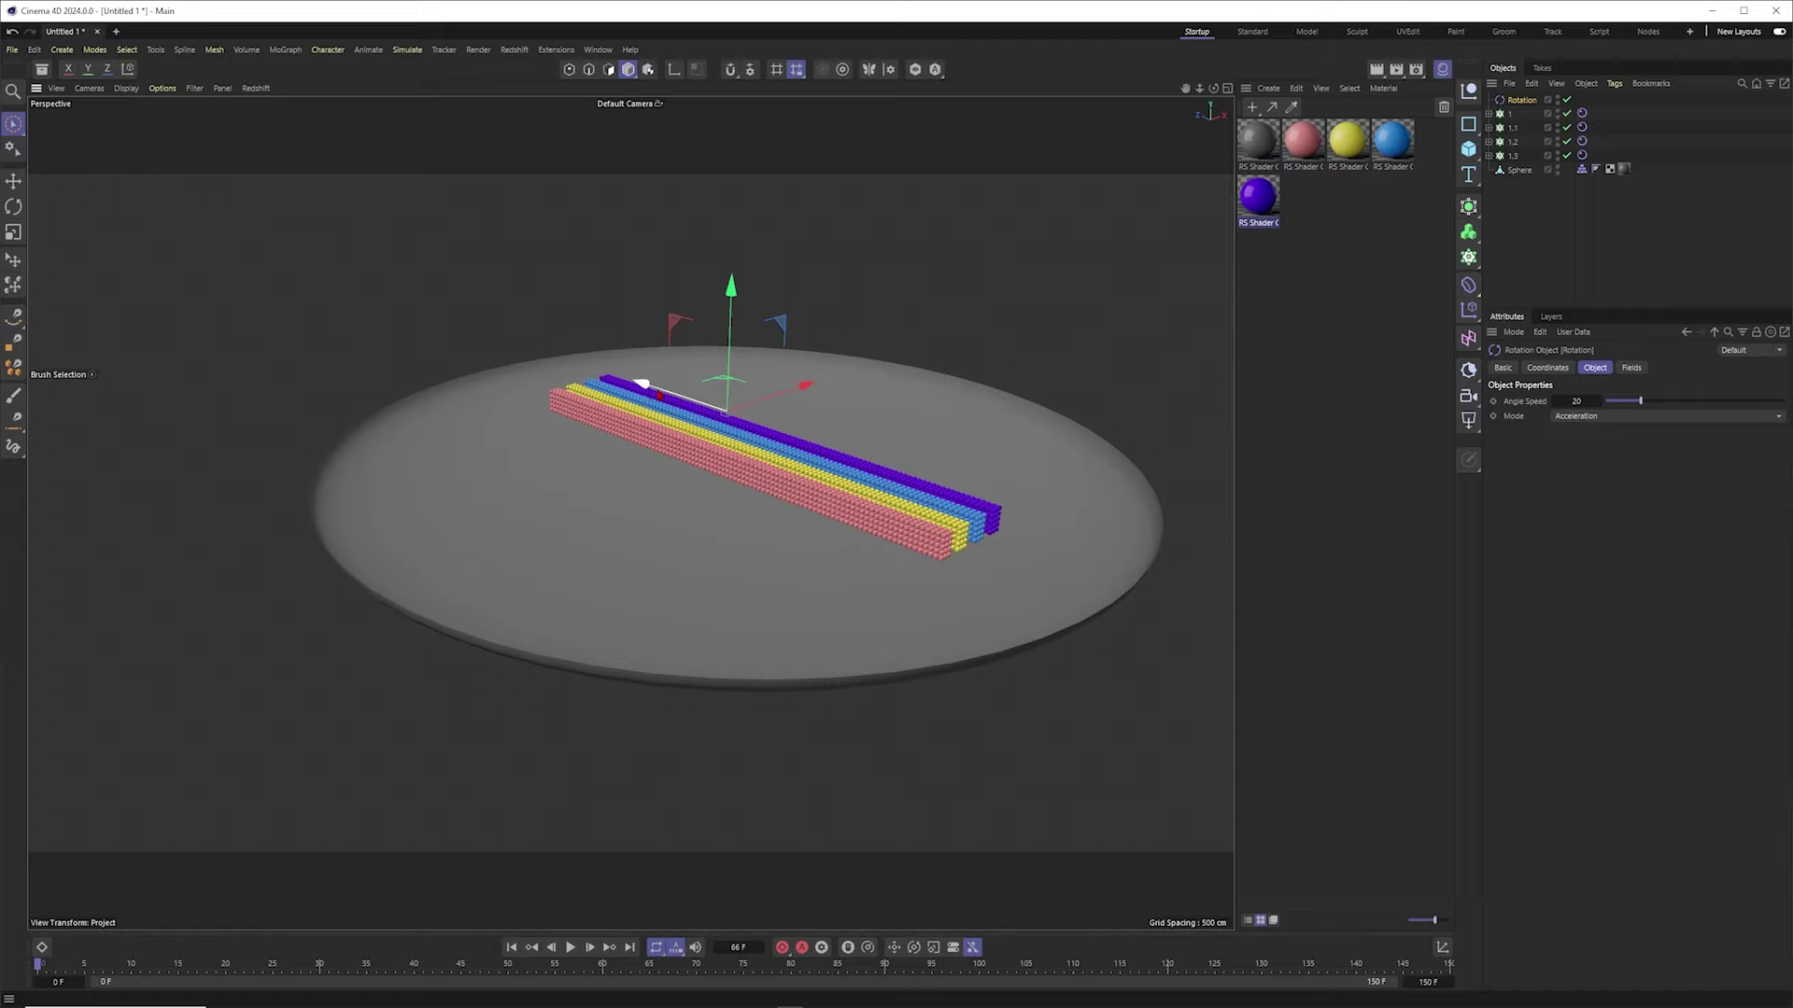
key(r)
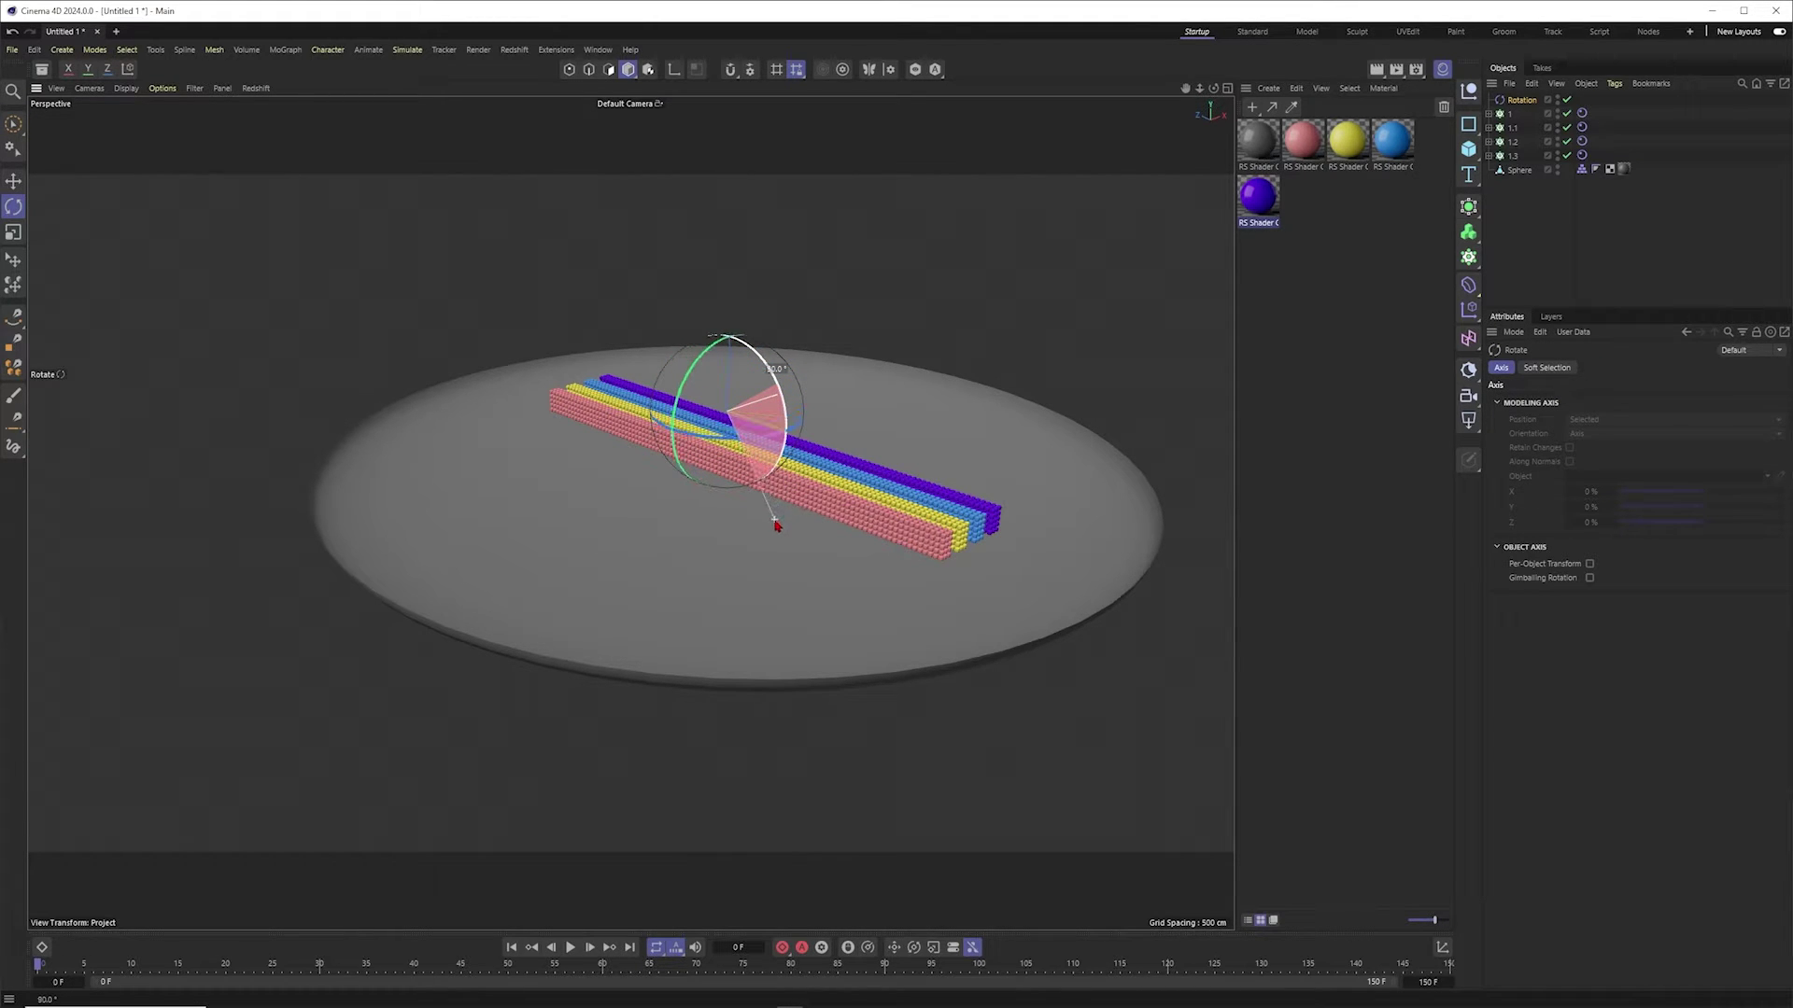
drag(774, 520, 648, 511)
key(space)
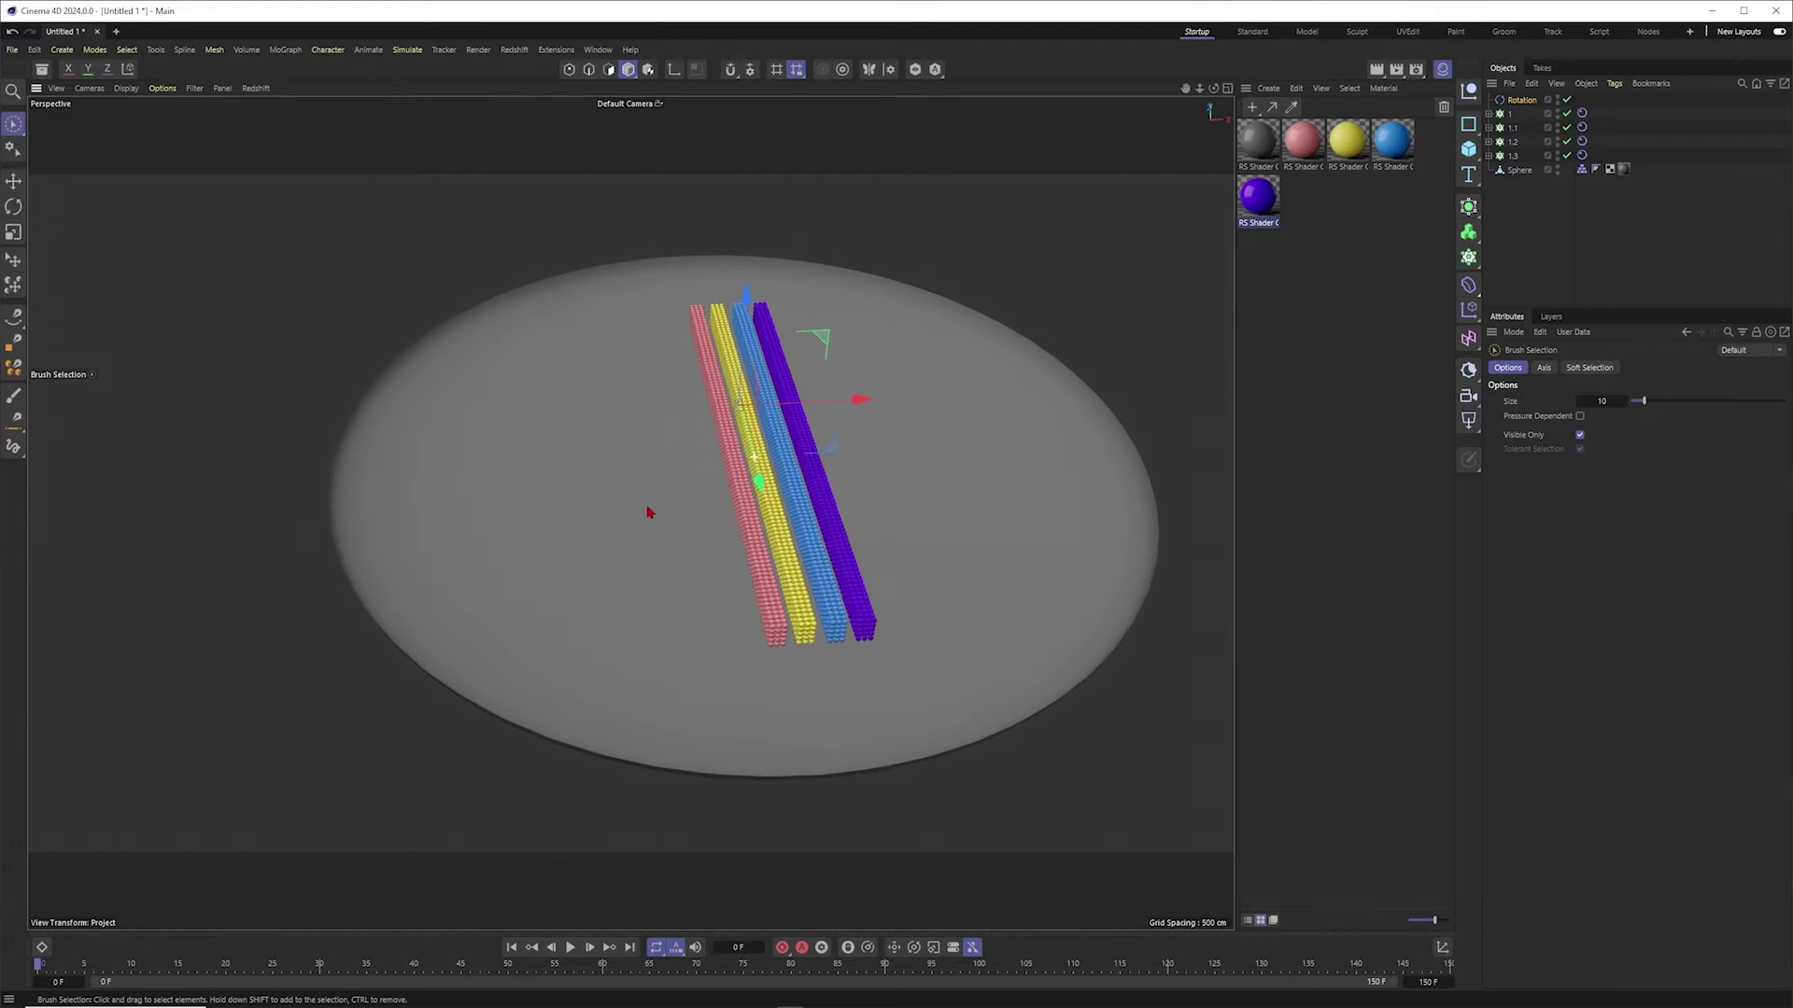
Step: Play the simulation and set the Rotation force's angle speed to 100, stopping at frame 76
alt+middle_drag(794, 524, 764, 510)
click(570, 946)
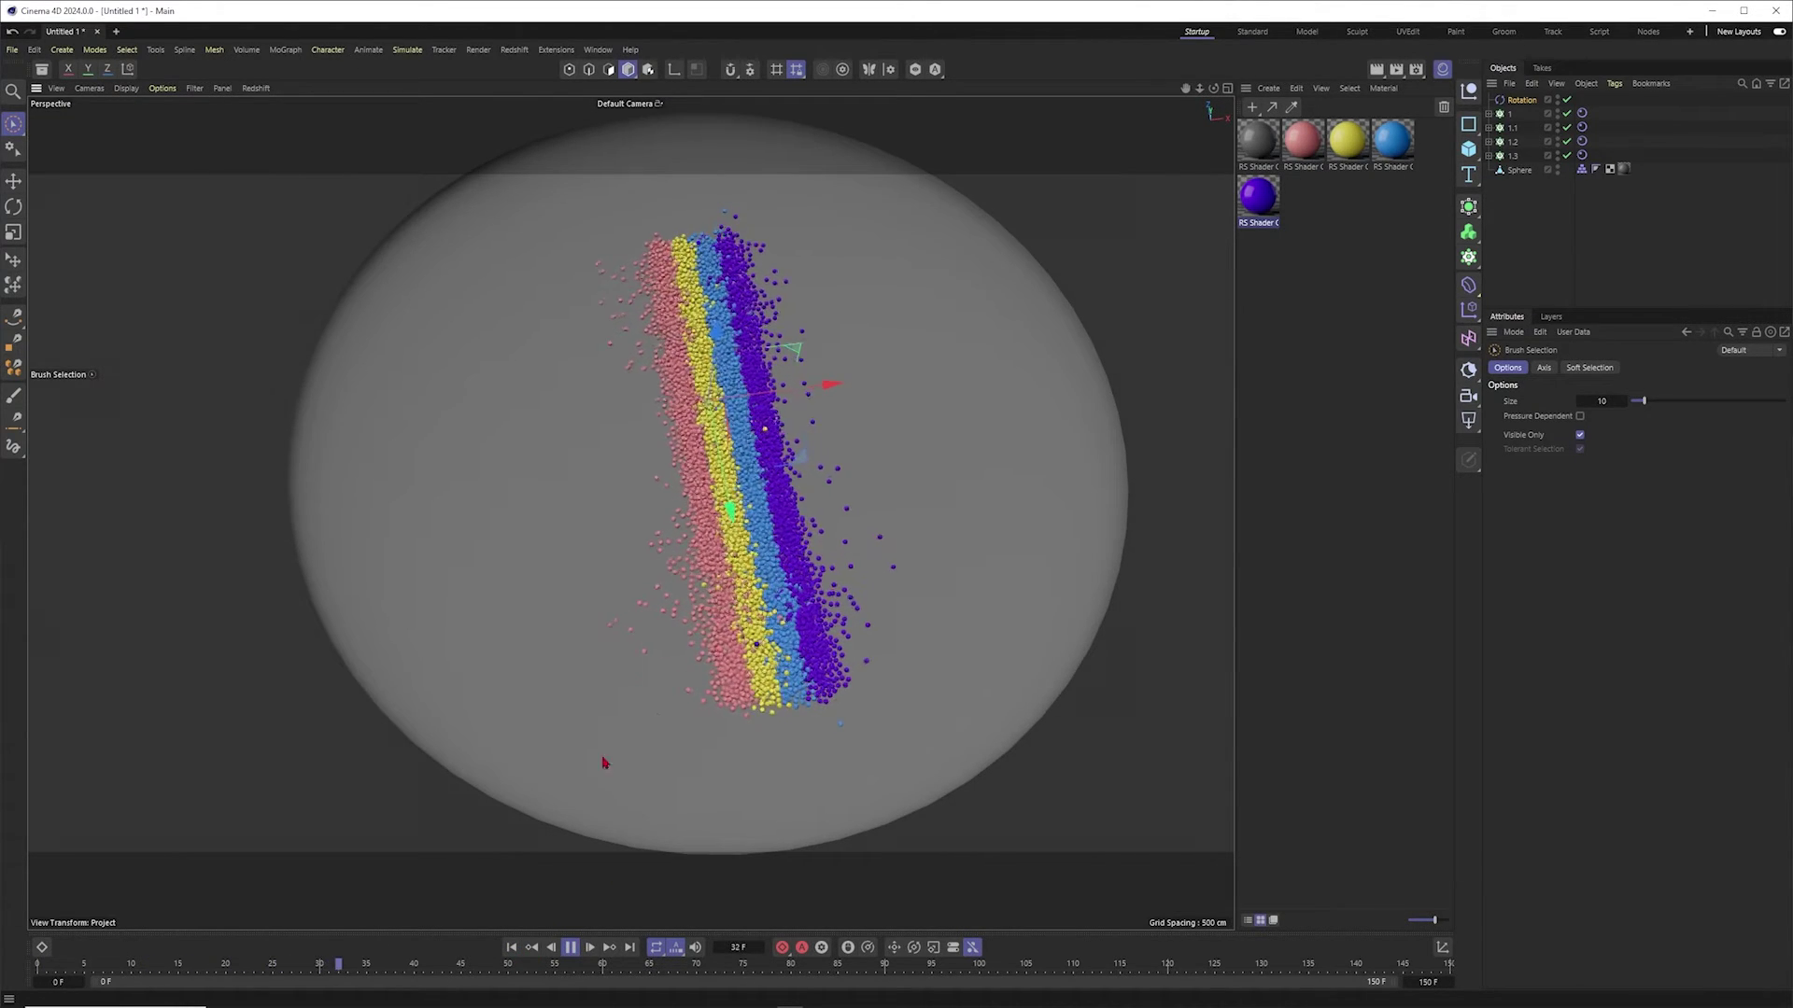
click(1521, 100)
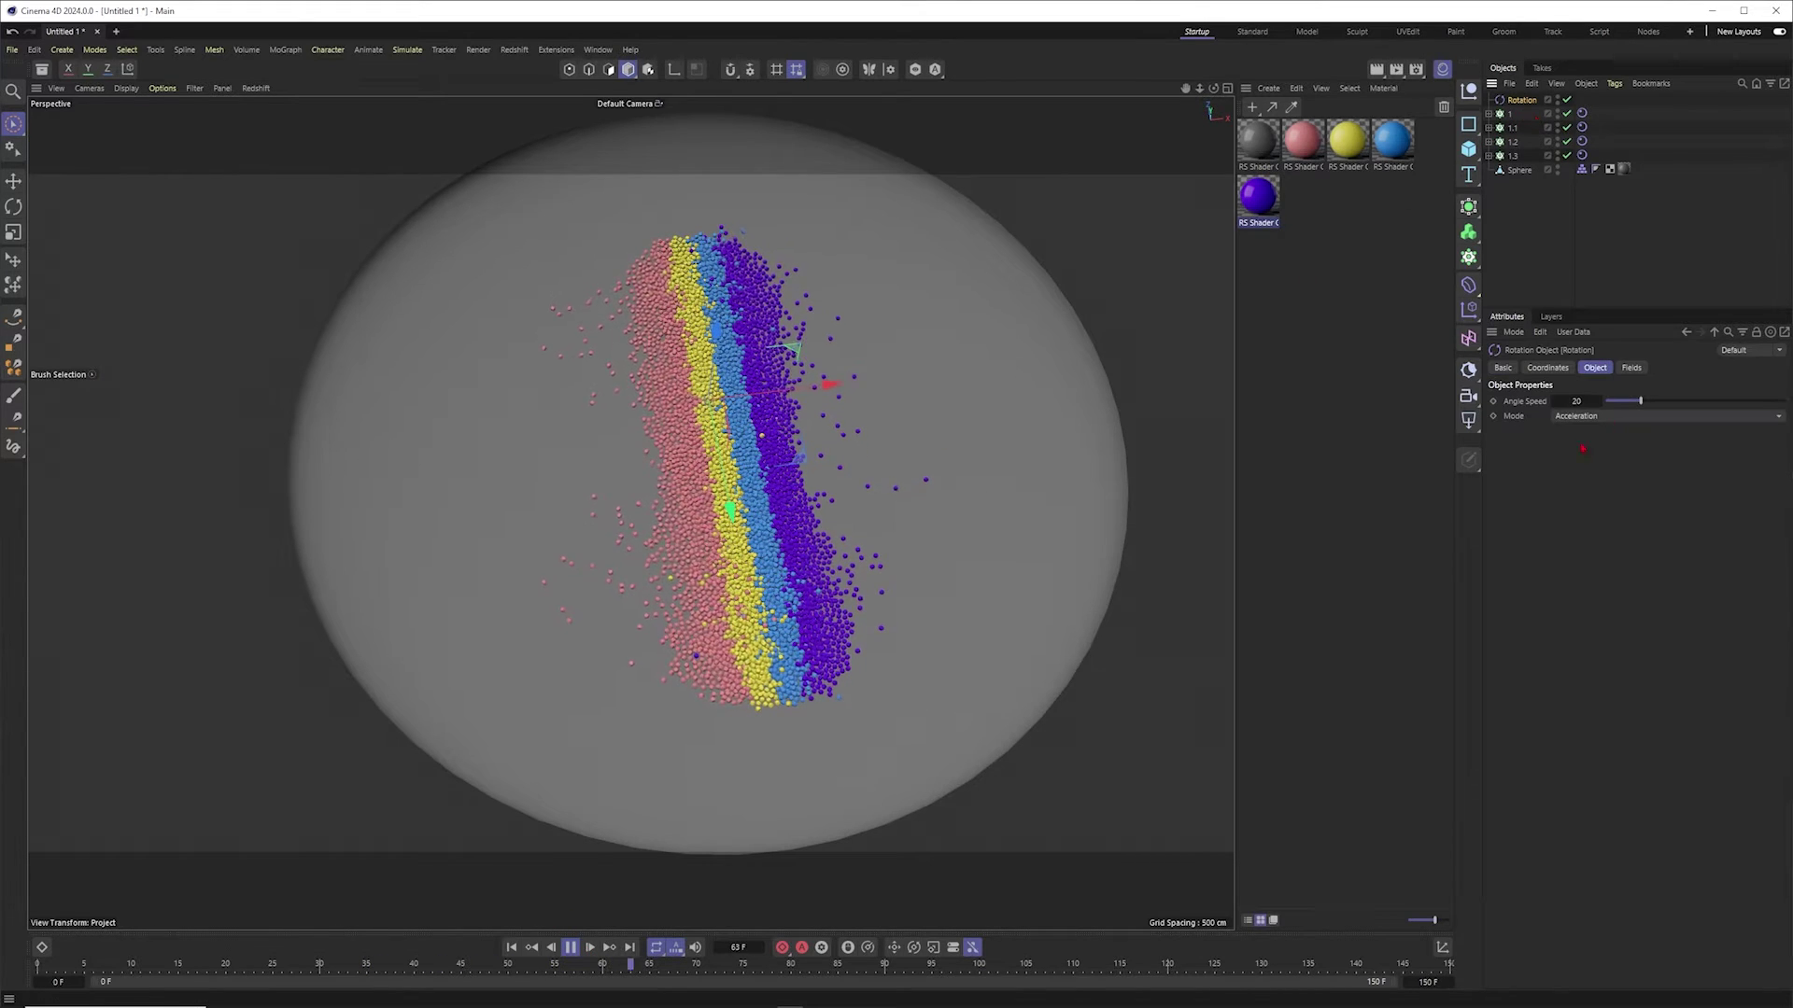
double_click(1576, 400)
text(100)
key(Return)
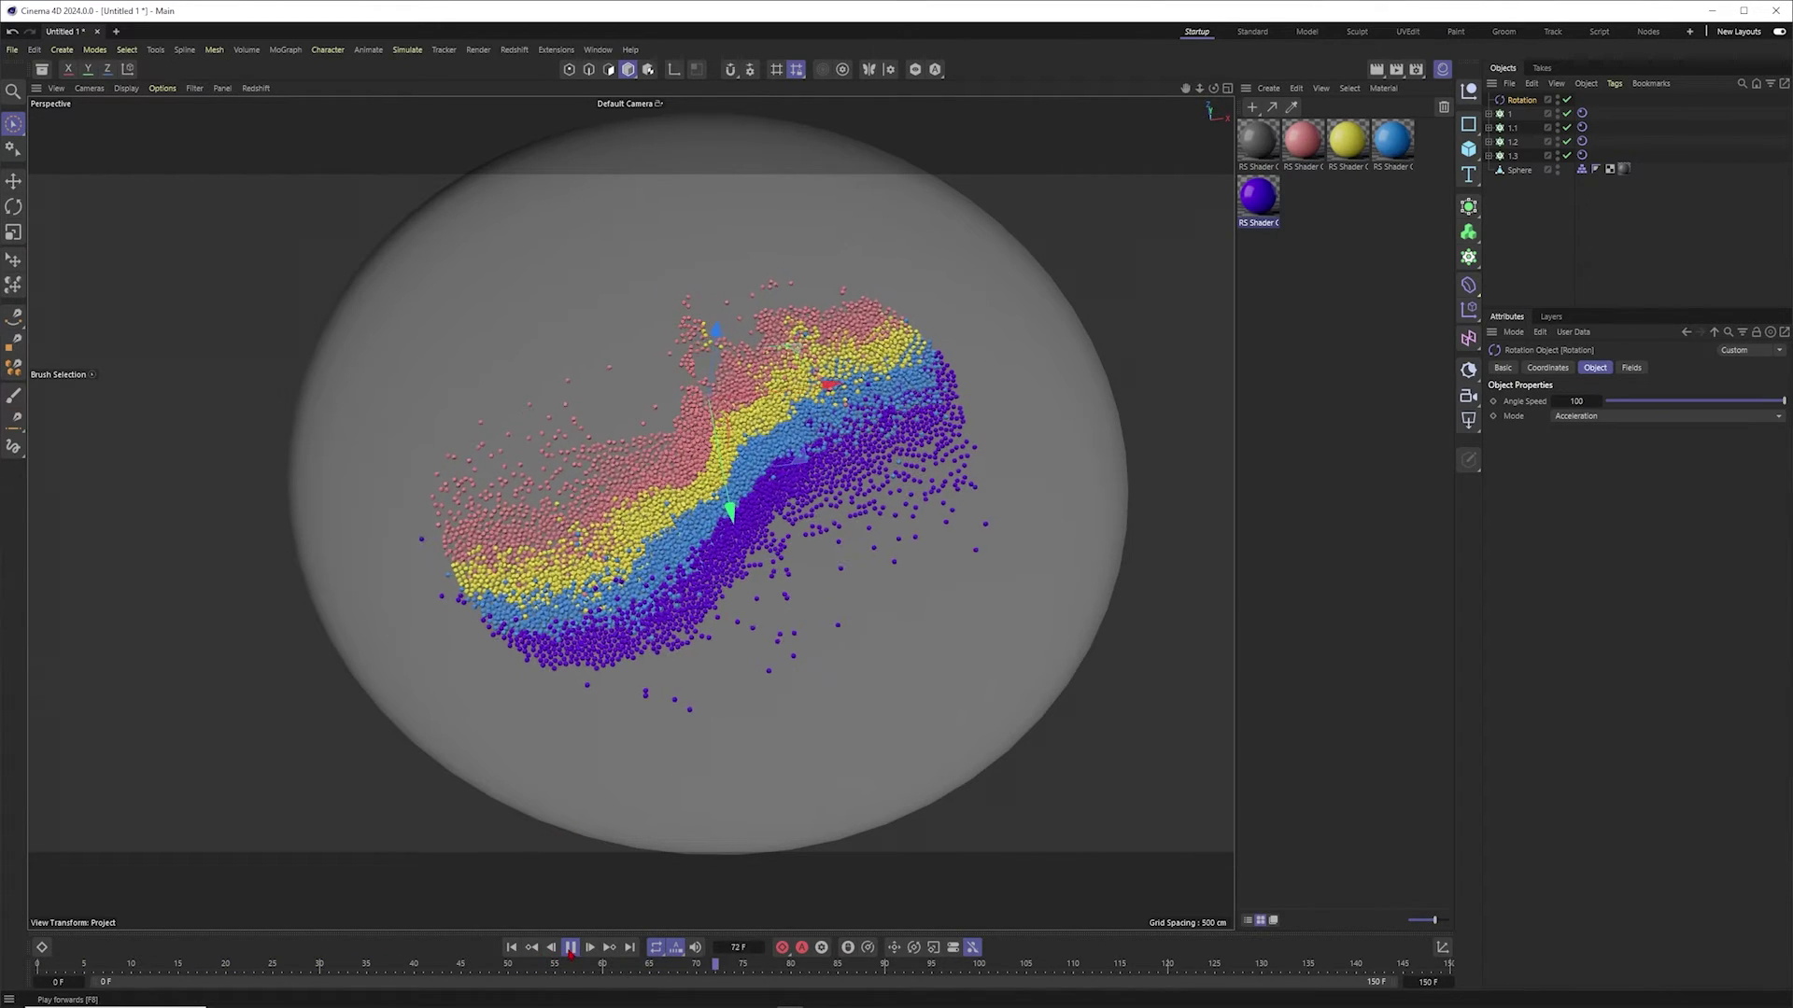
click(569, 947)
Step: Set the Rotation force's angle speed to 150 and return to the first frame
double_click(1575, 401)
text(150)
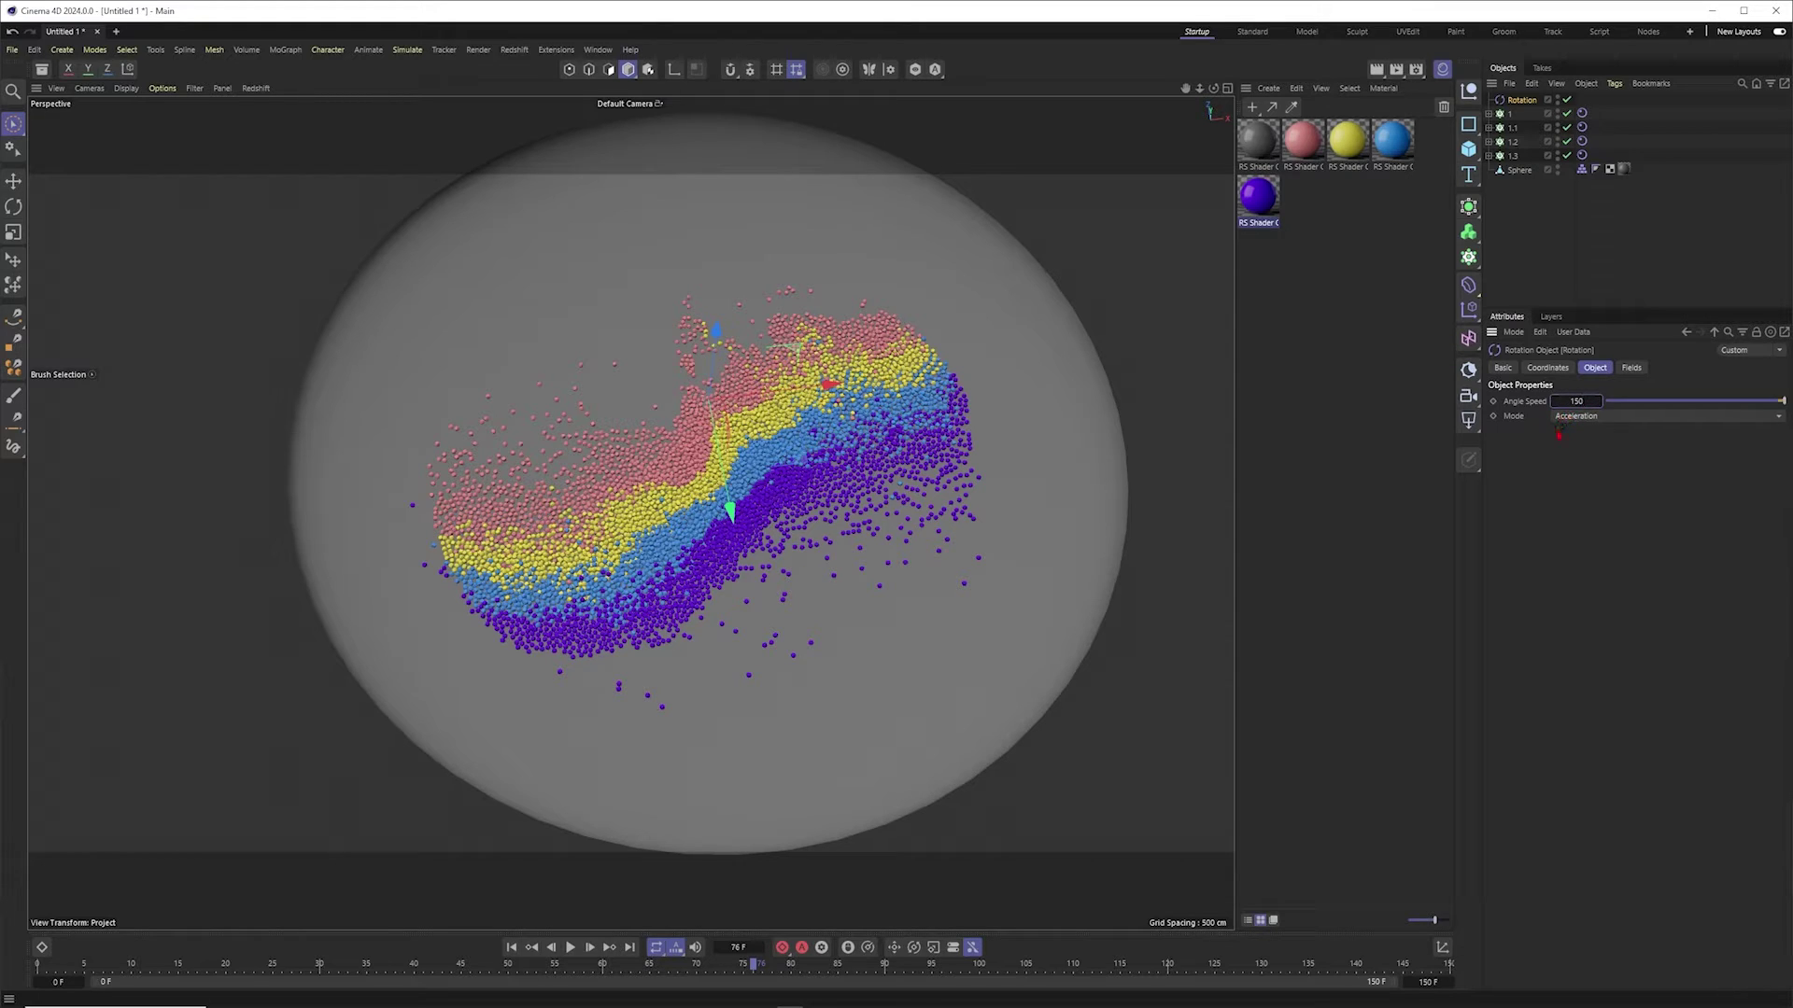
key(Return)
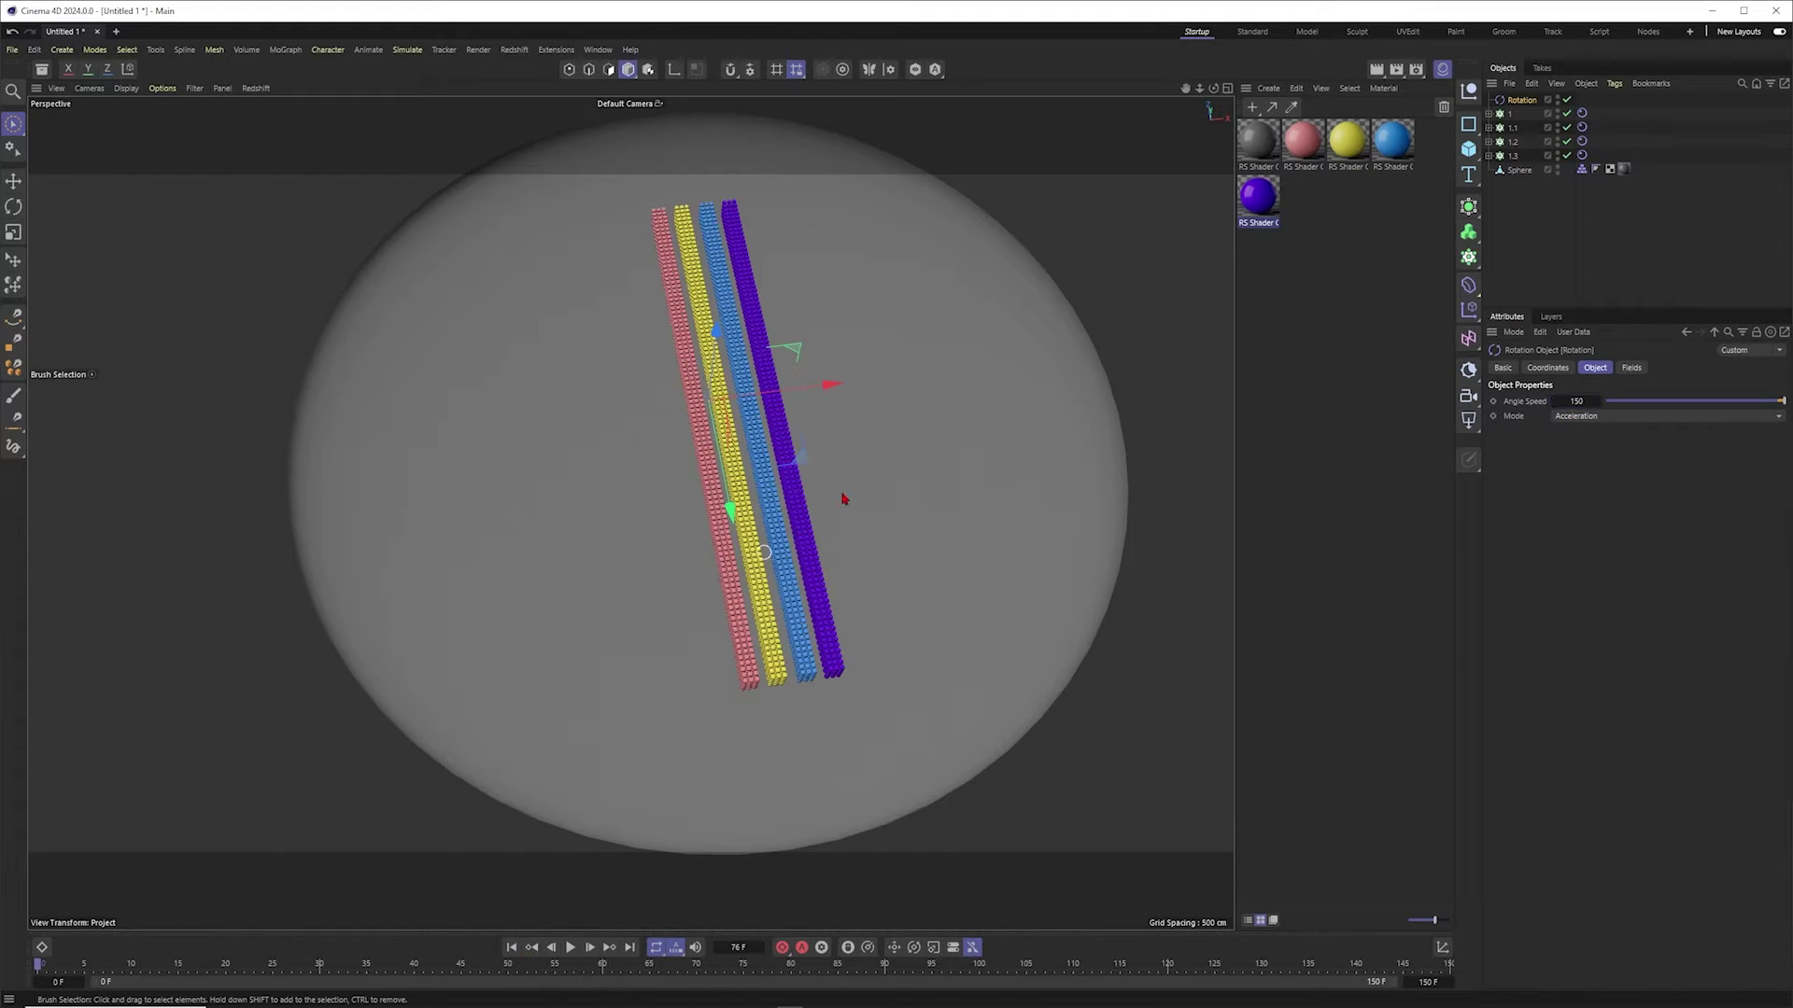
Step: Add a Cylinder Field to the Rotation force's fields and set its direction to +Z
click(1632, 368)
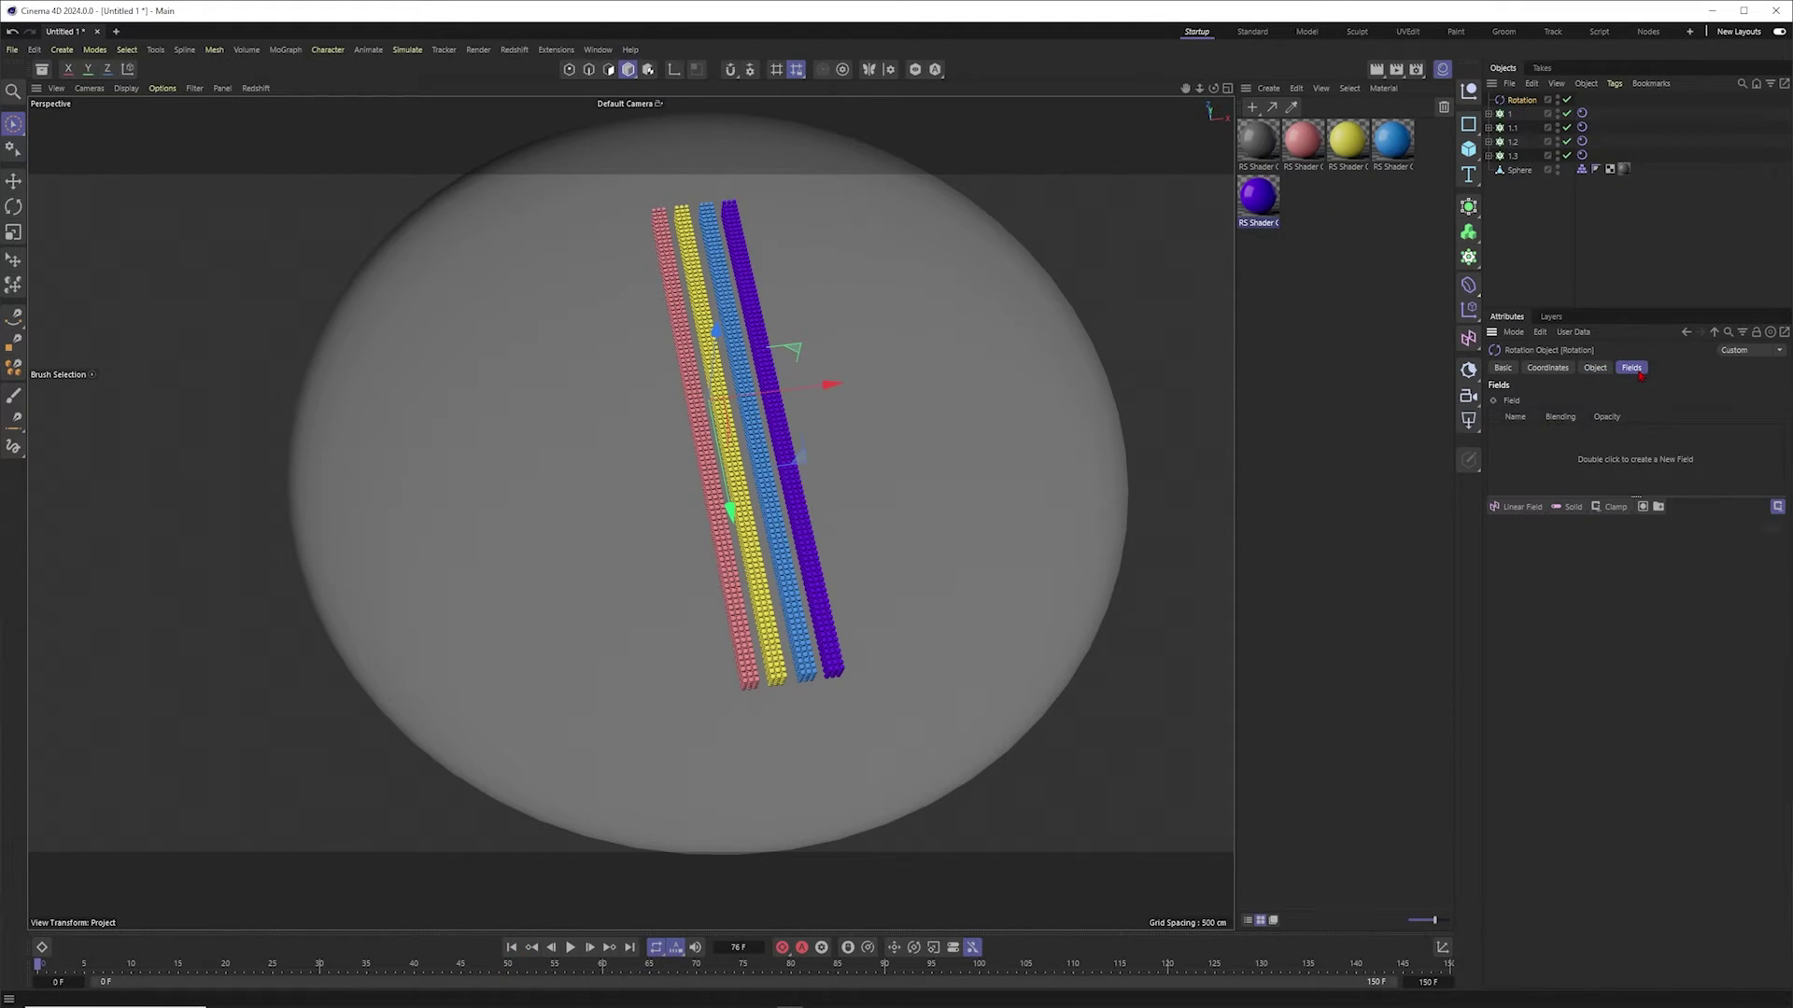
click(1519, 506)
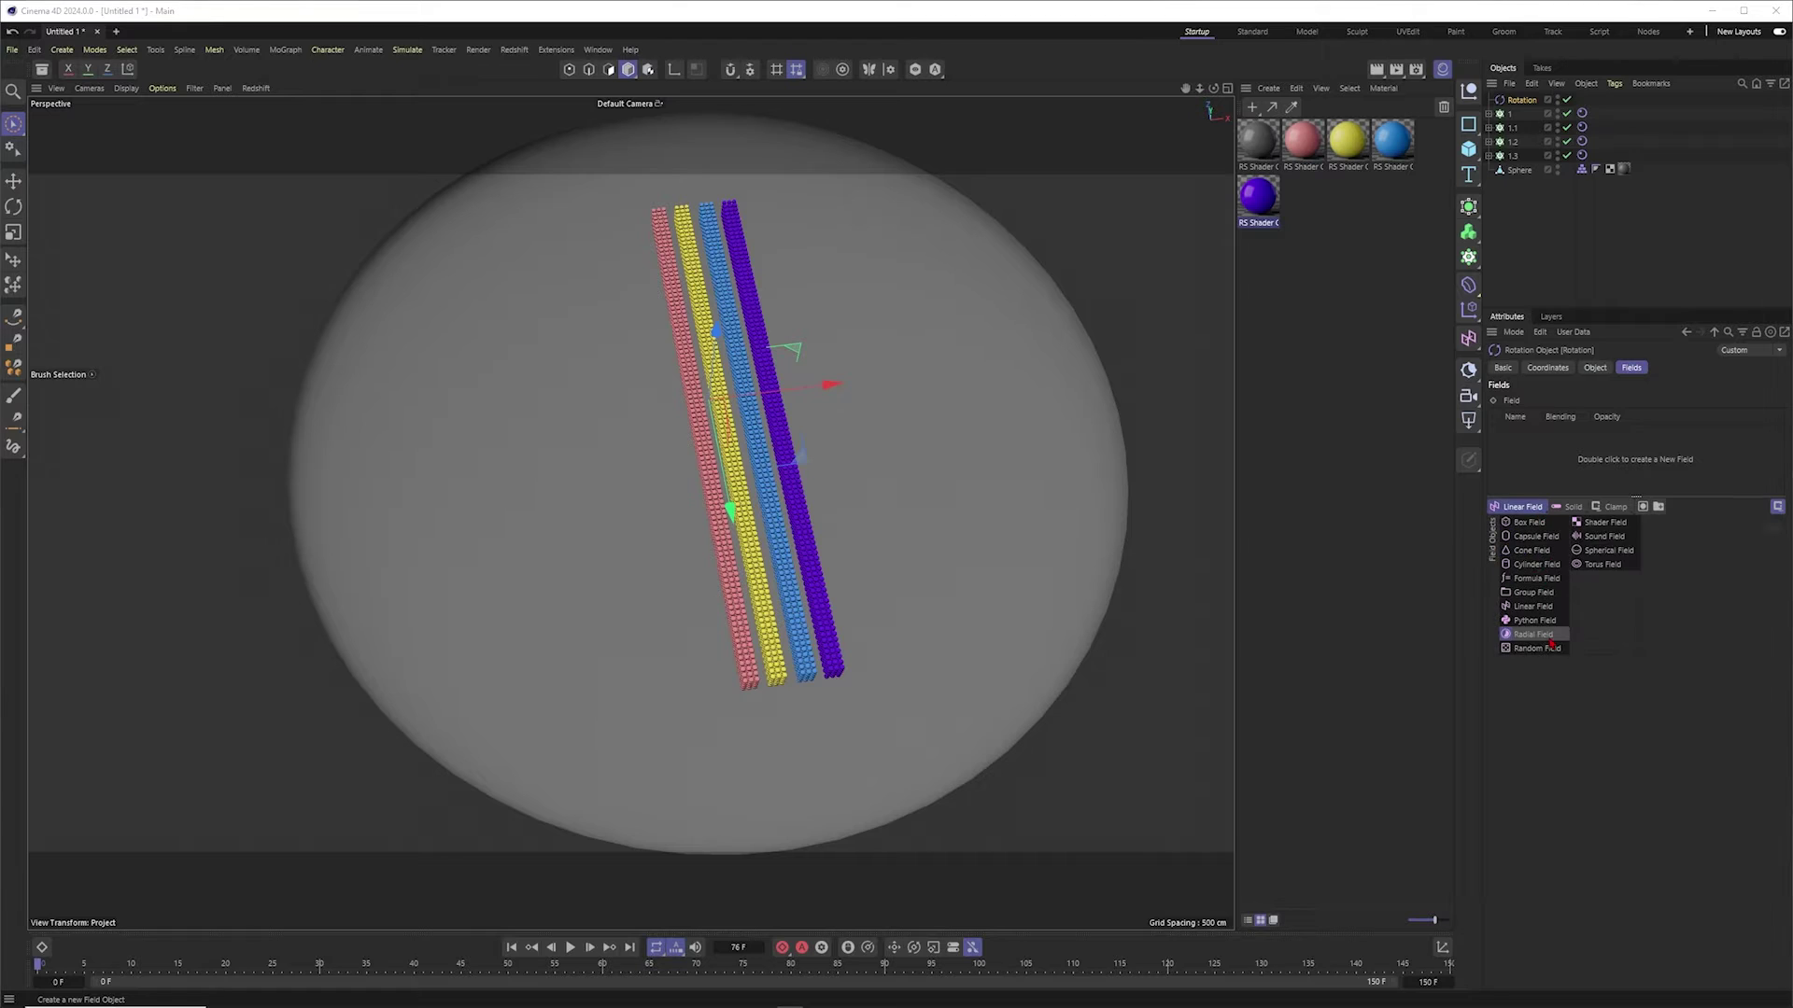
click(1532, 565)
alt+drag(725, 504, 704, 443)
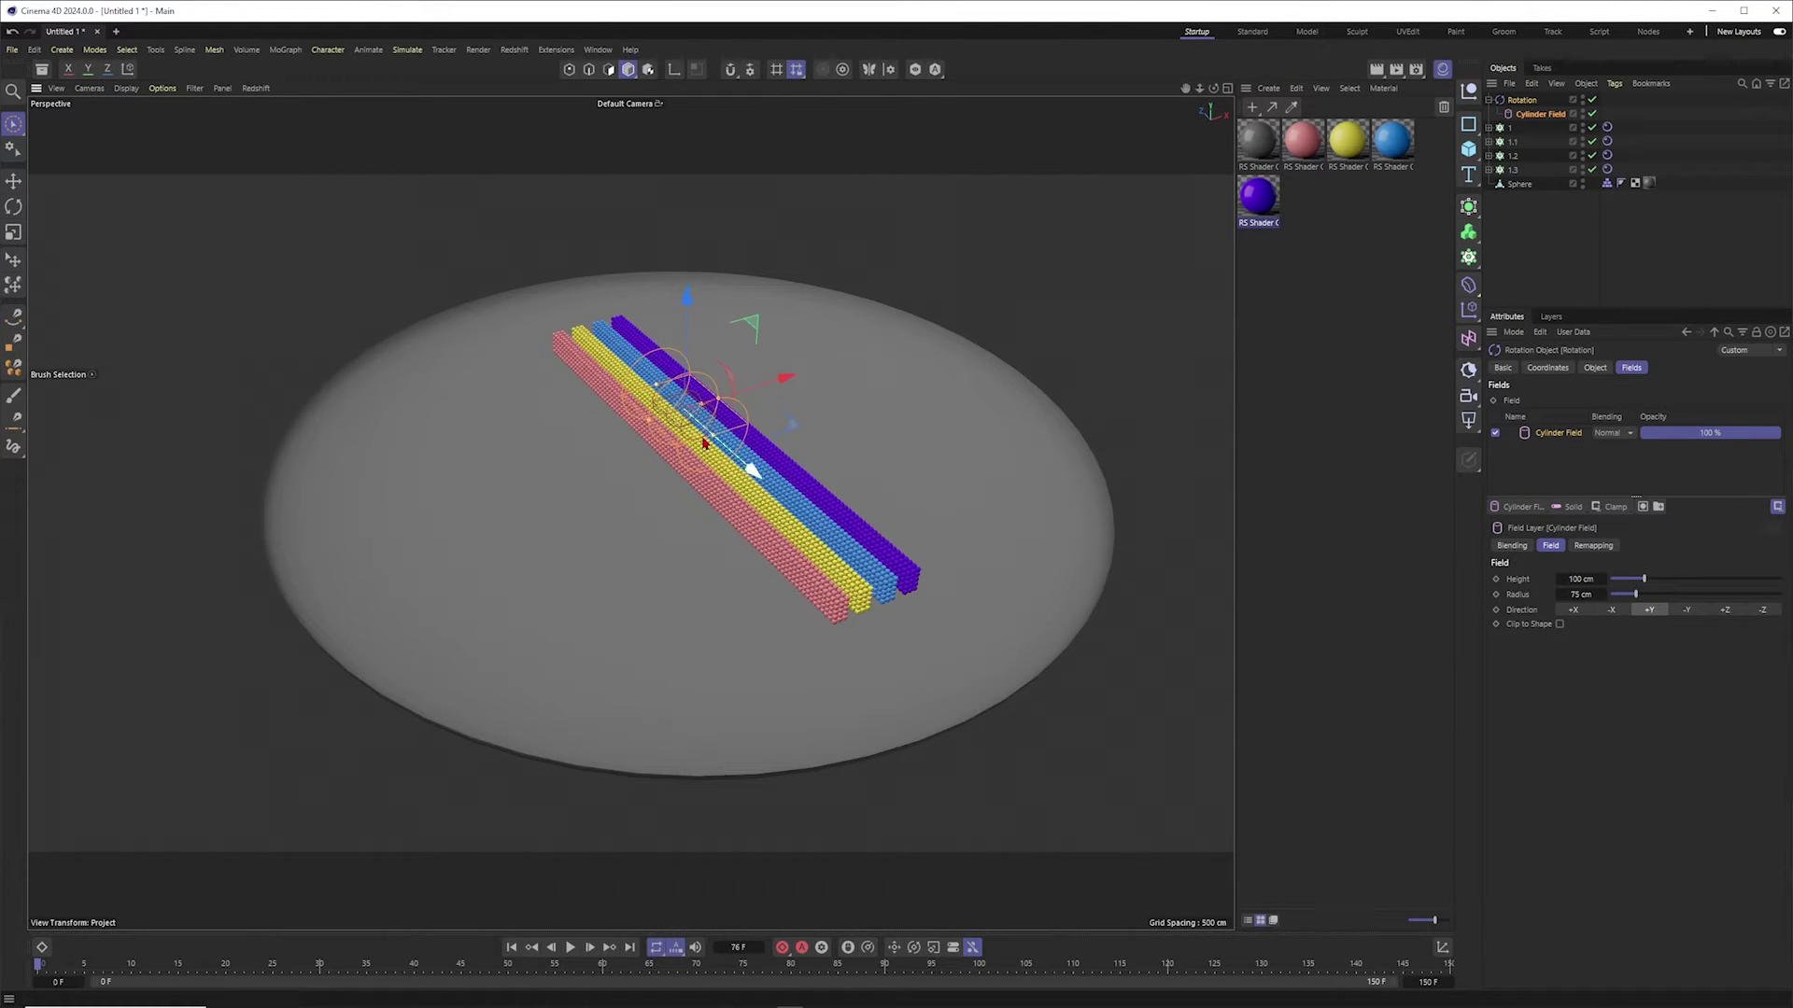
click(1729, 612)
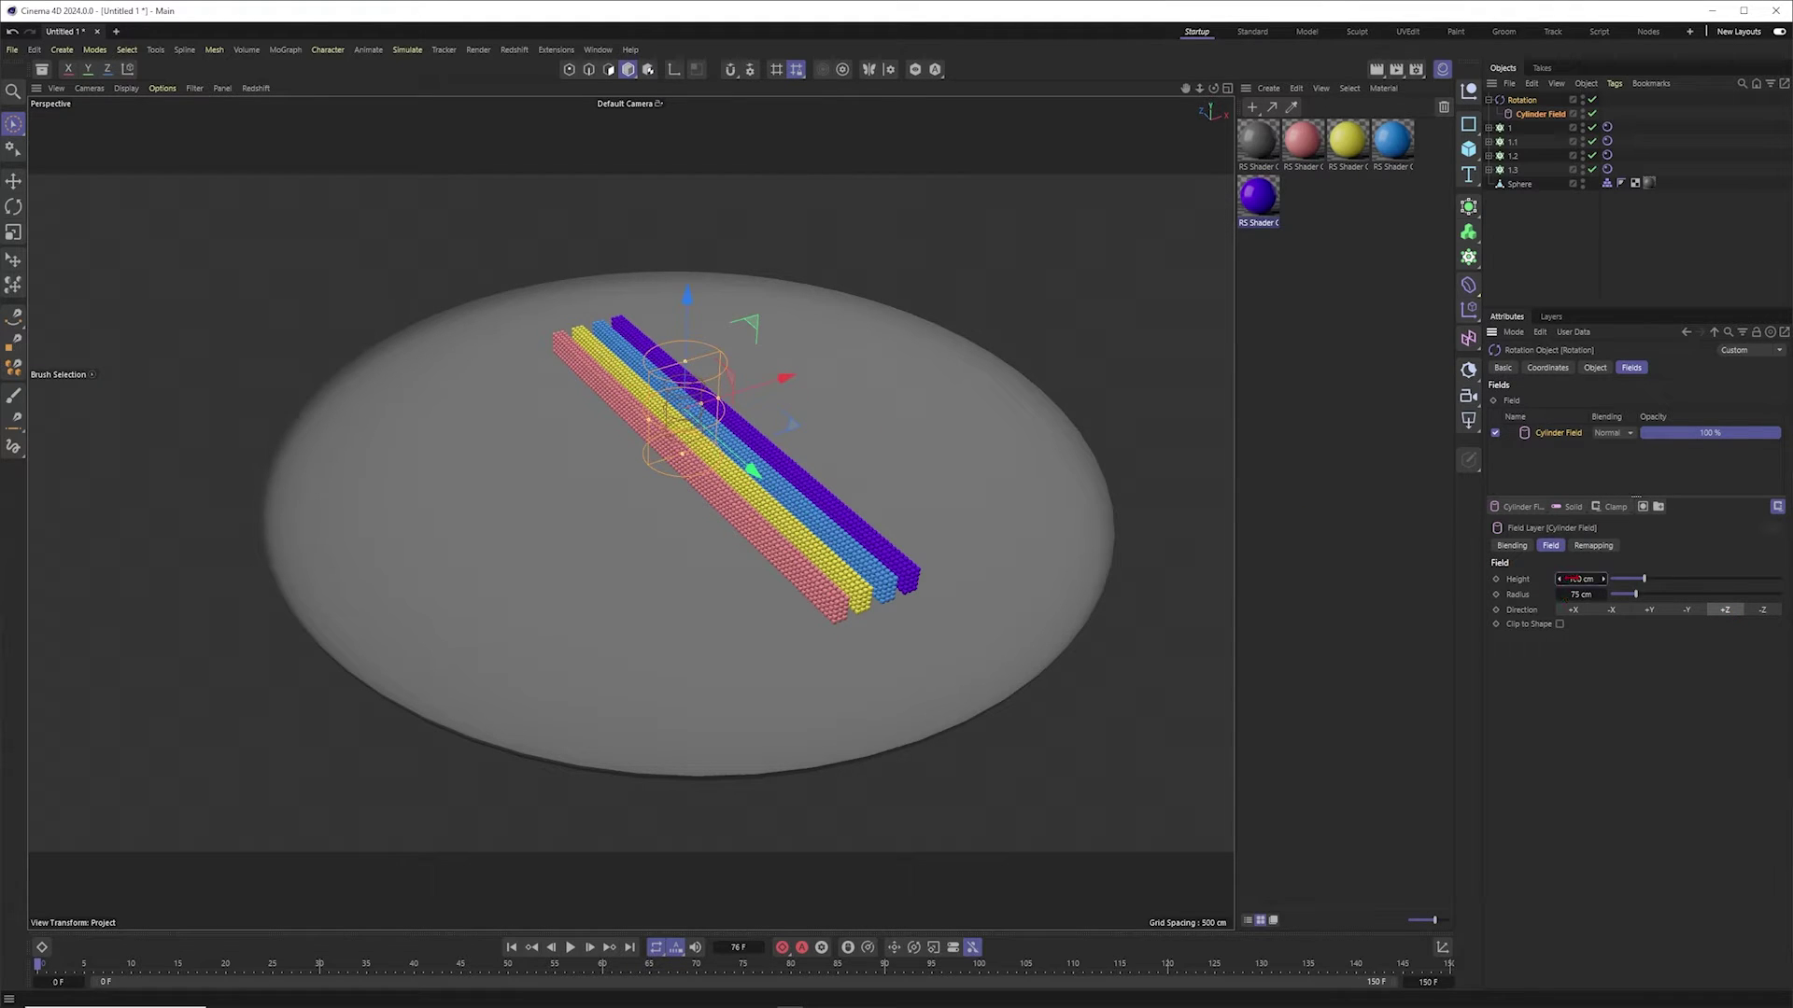
Step: Set the cylinder field's height to 300 cm and its radius to 400 cm
key(Return)
mouse_move(713, 474)
alt+mouse_down()
mouse_move(684, 457)
mouse_move(713, 472)
alt+mouse_up()
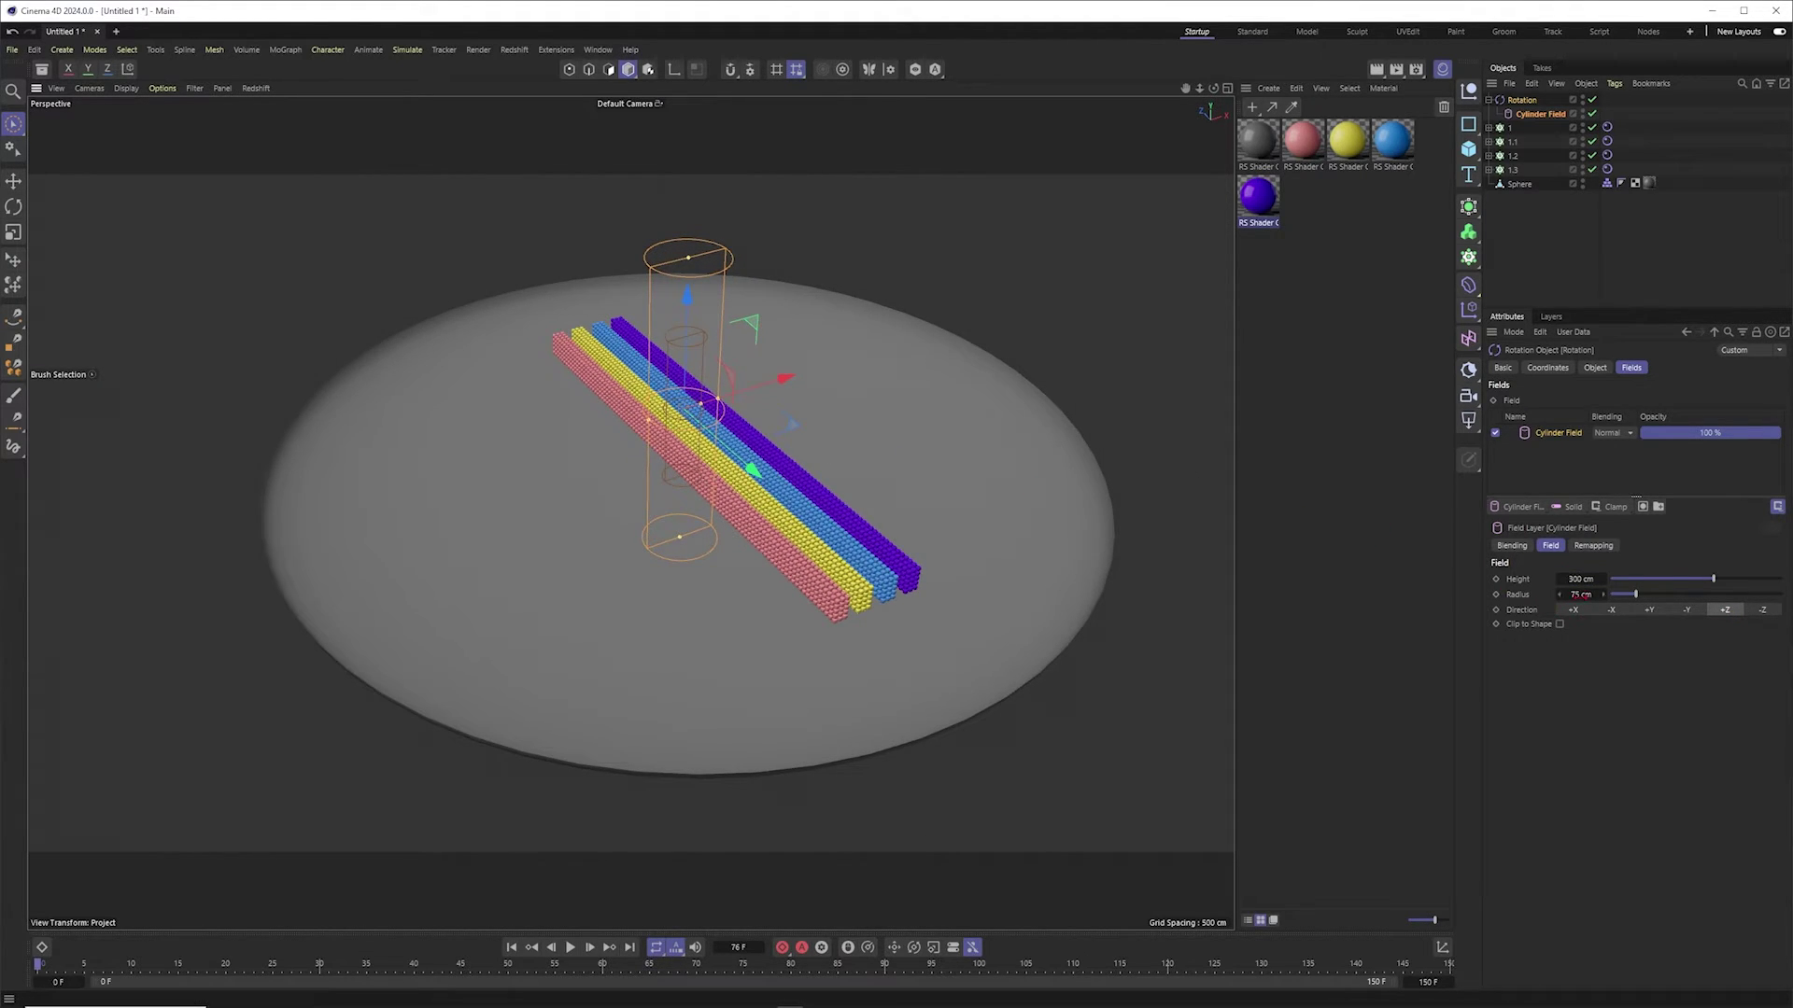
double_click(1576, 594)
text(3300)
key(Return)
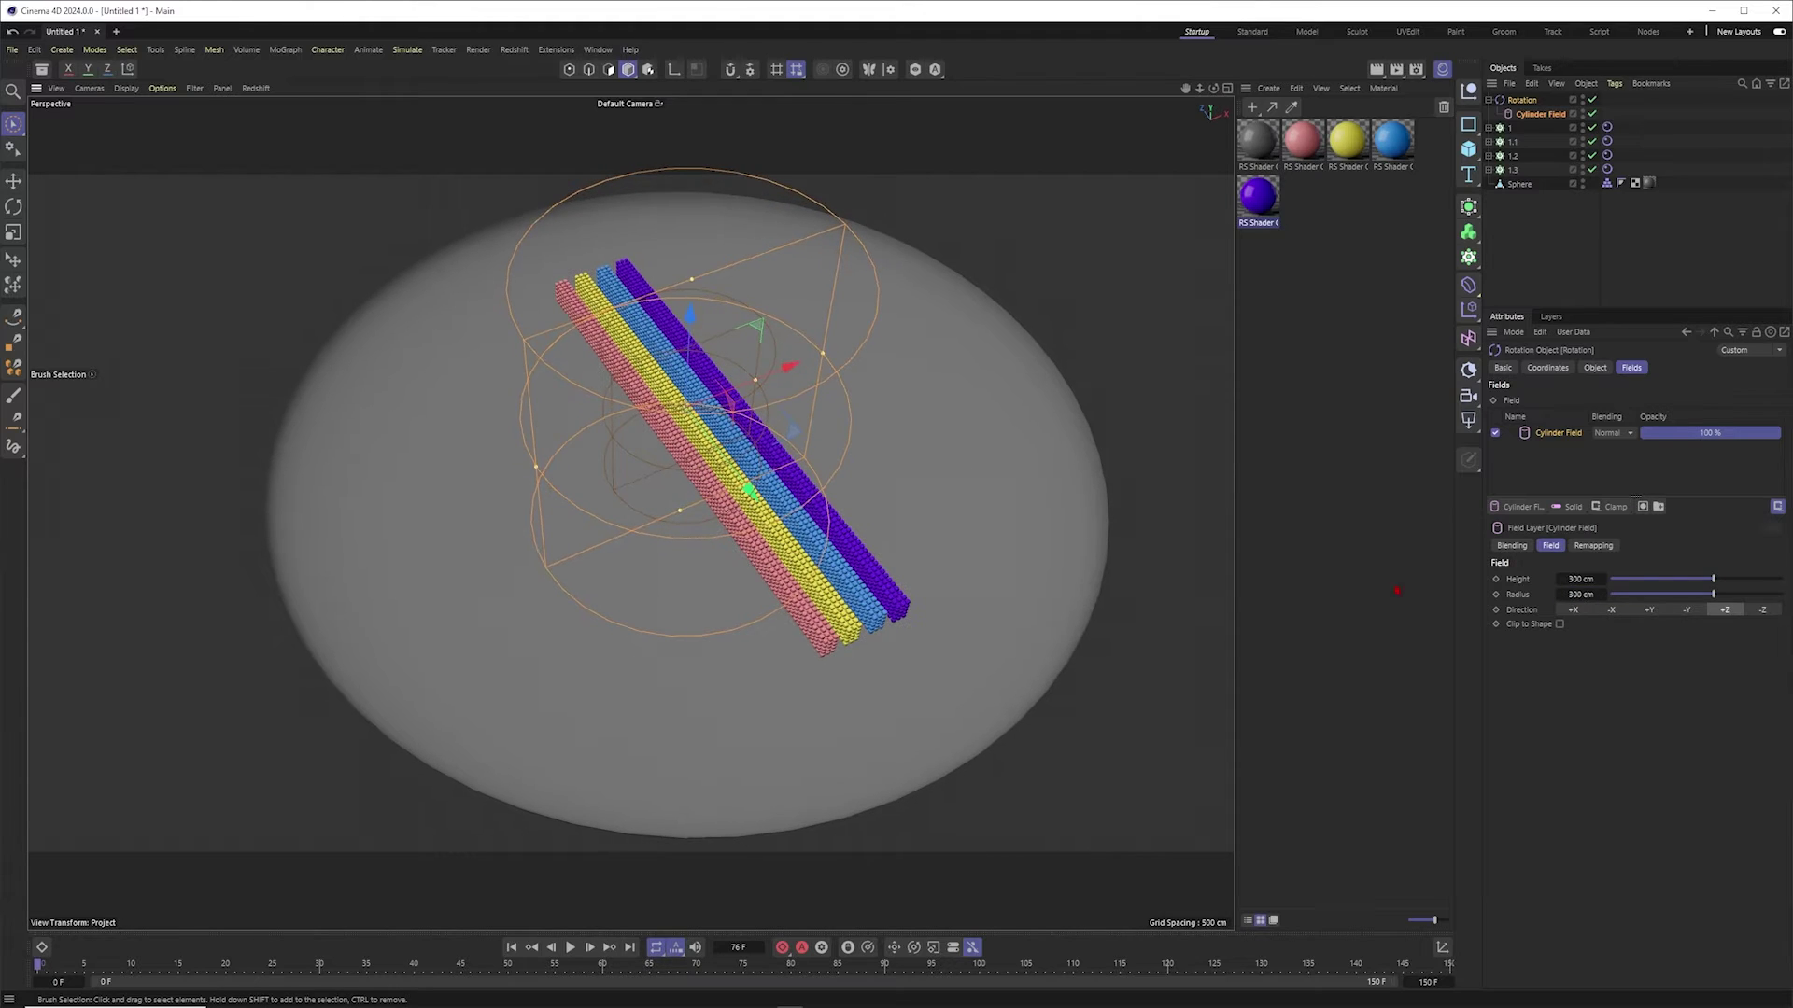
key(Return)
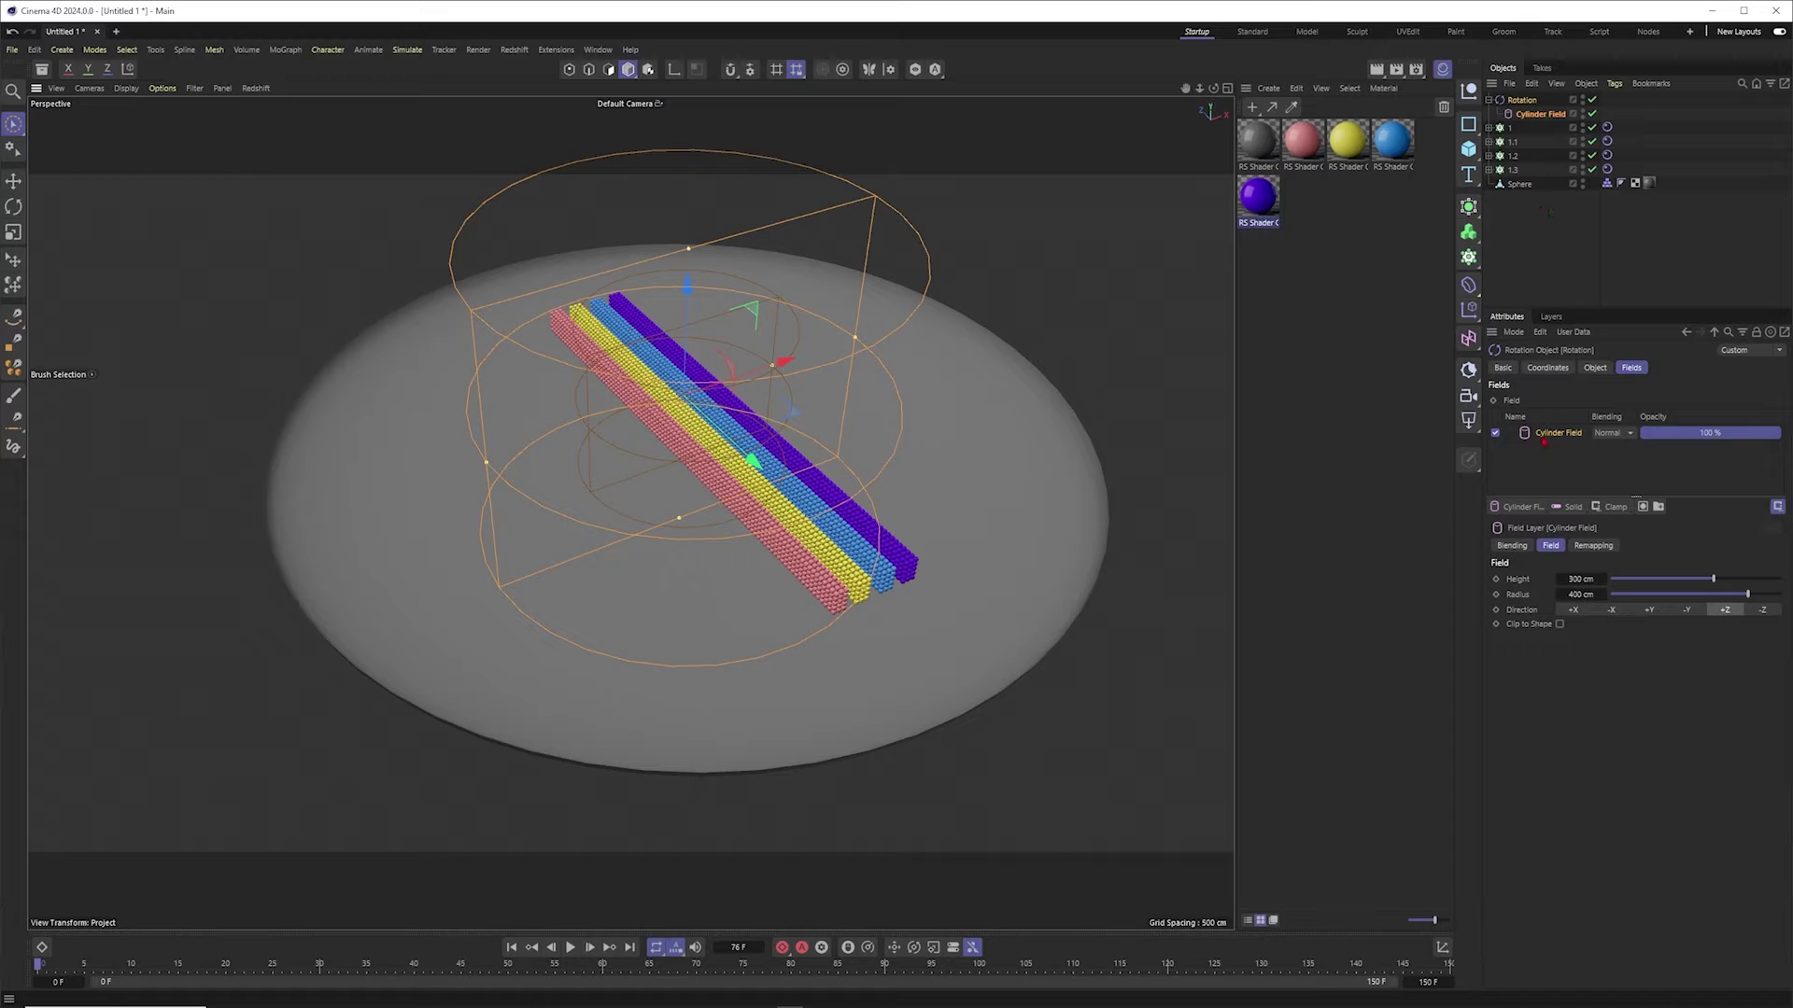
Step: Set the cylinder field's remapping inner offset to 33% and clear the object selection
click(1593, 546)
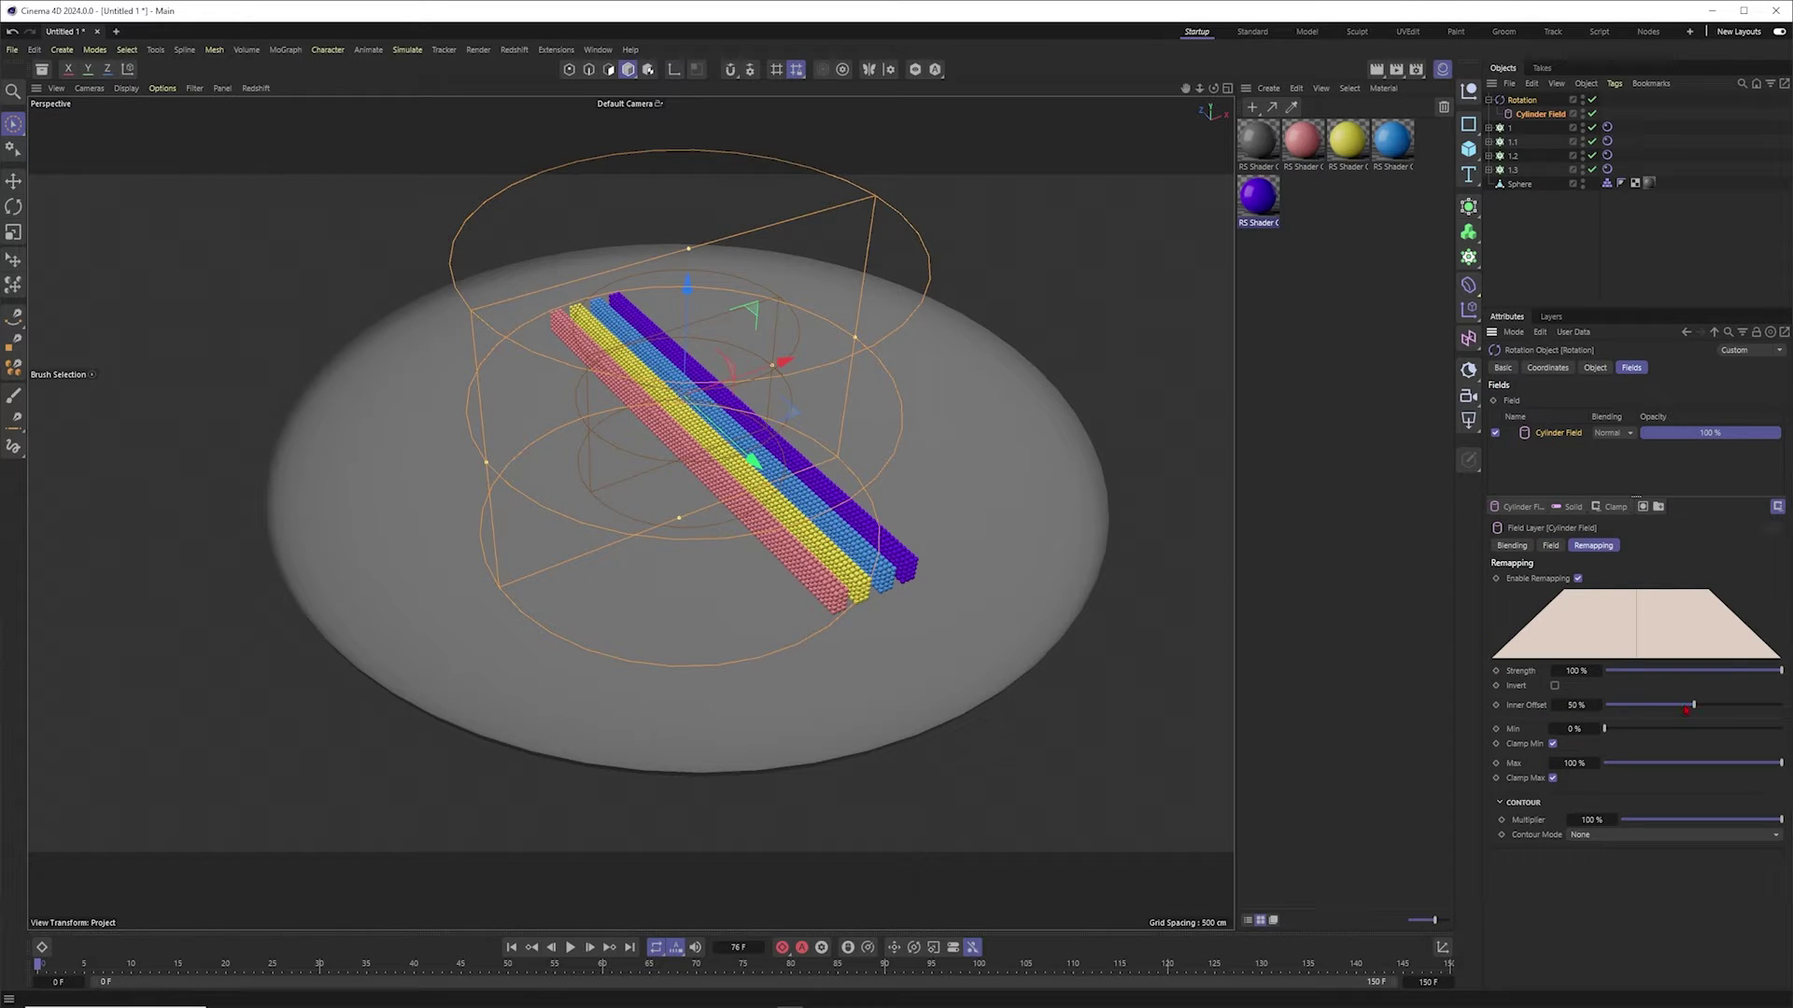
drag(1687, 708, 1661, 706)
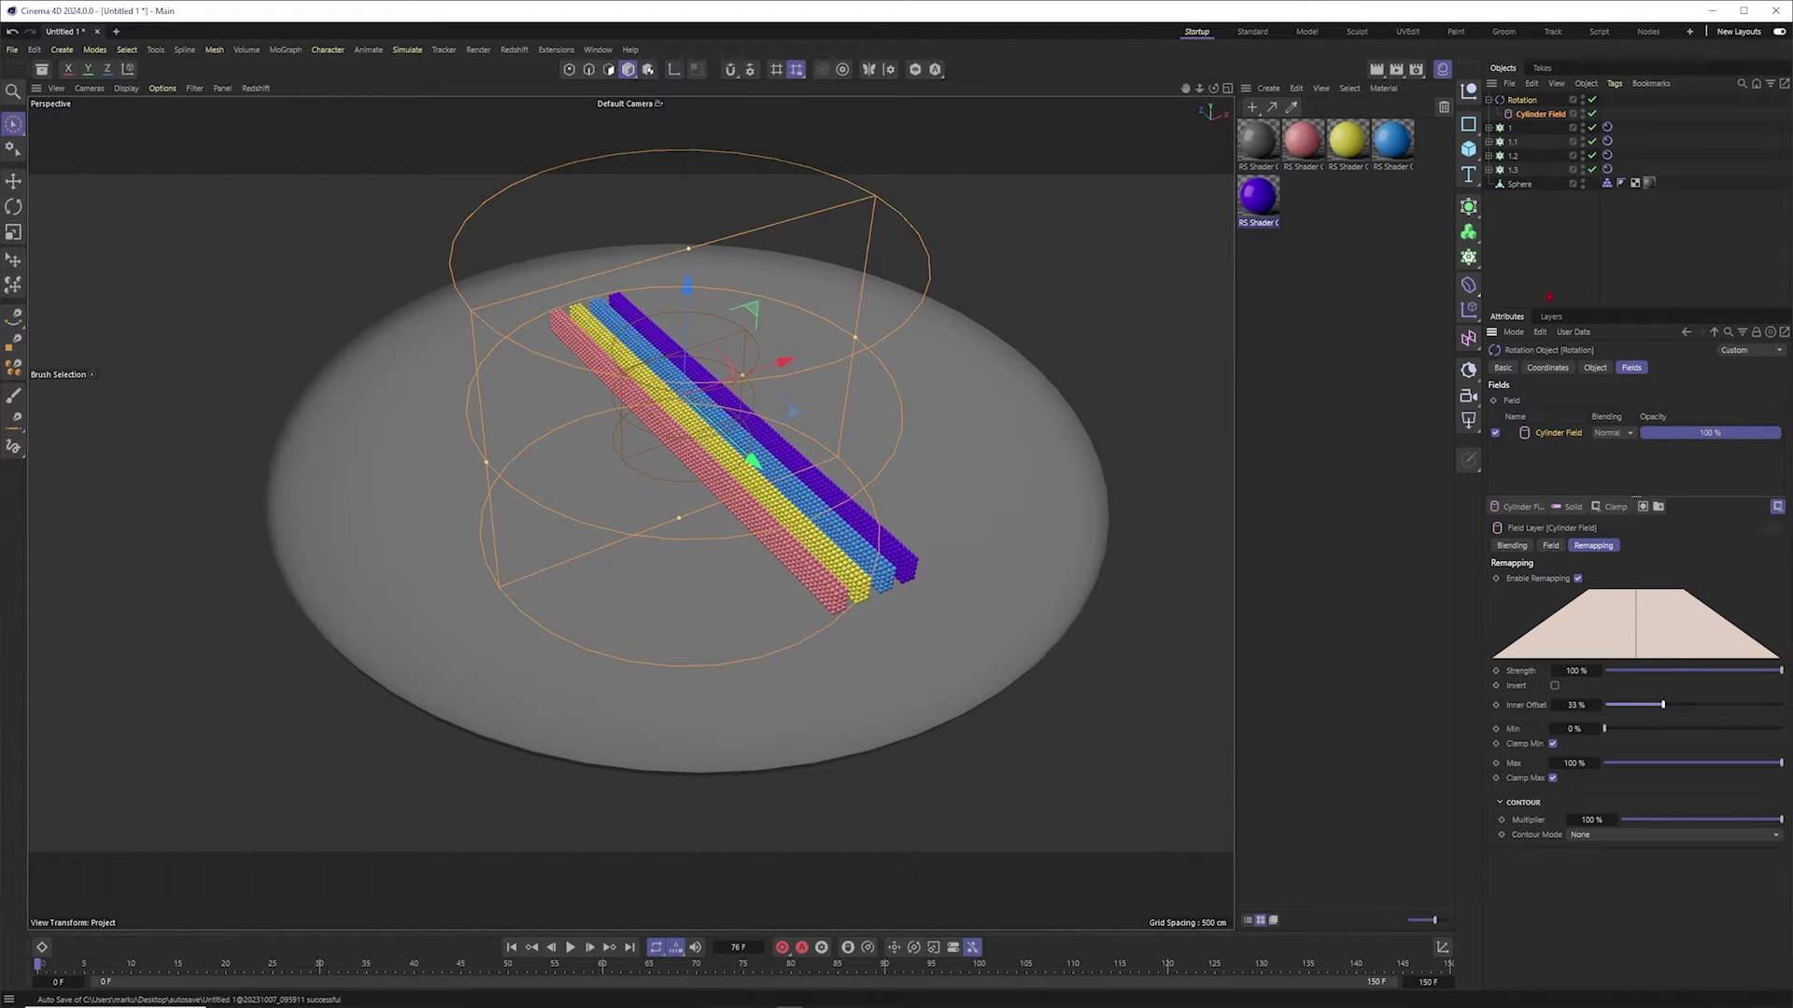
click(1550, 244)
Step: Play the simulation with the field-limited rotation while viewing the dish from above, stopping at frame 117
alt+drag(840, 550, 738, 560)
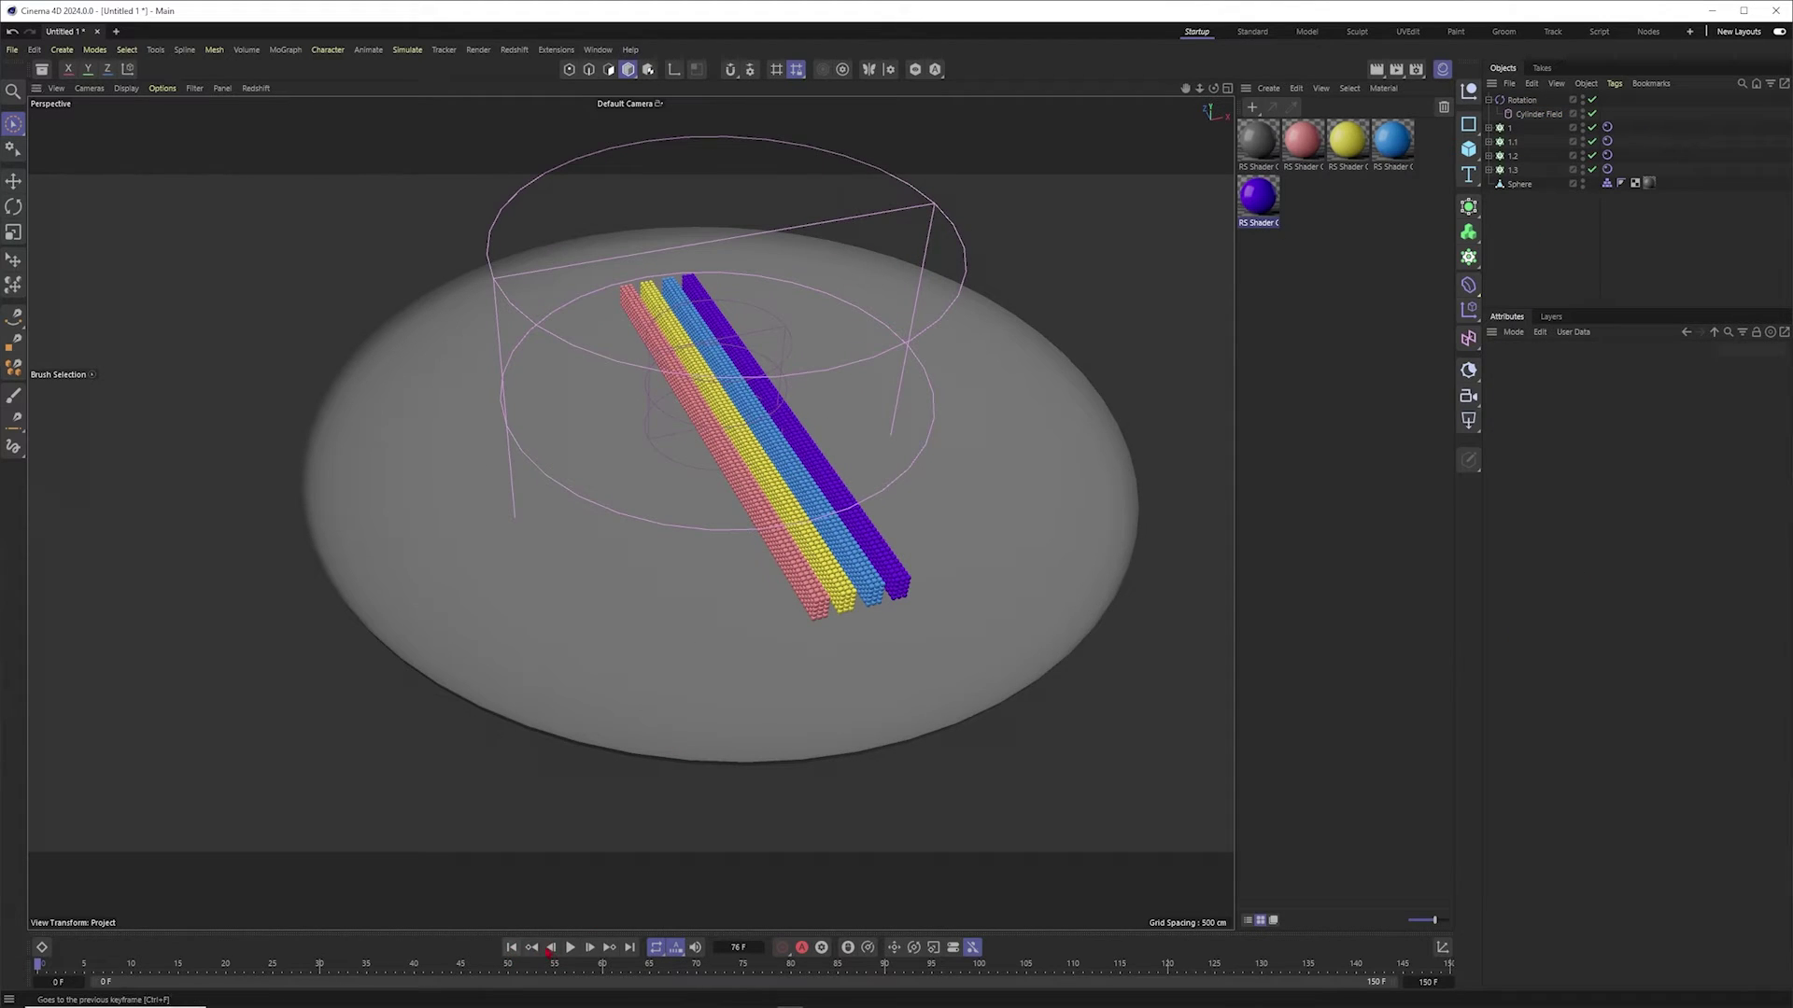
click(587, 949)
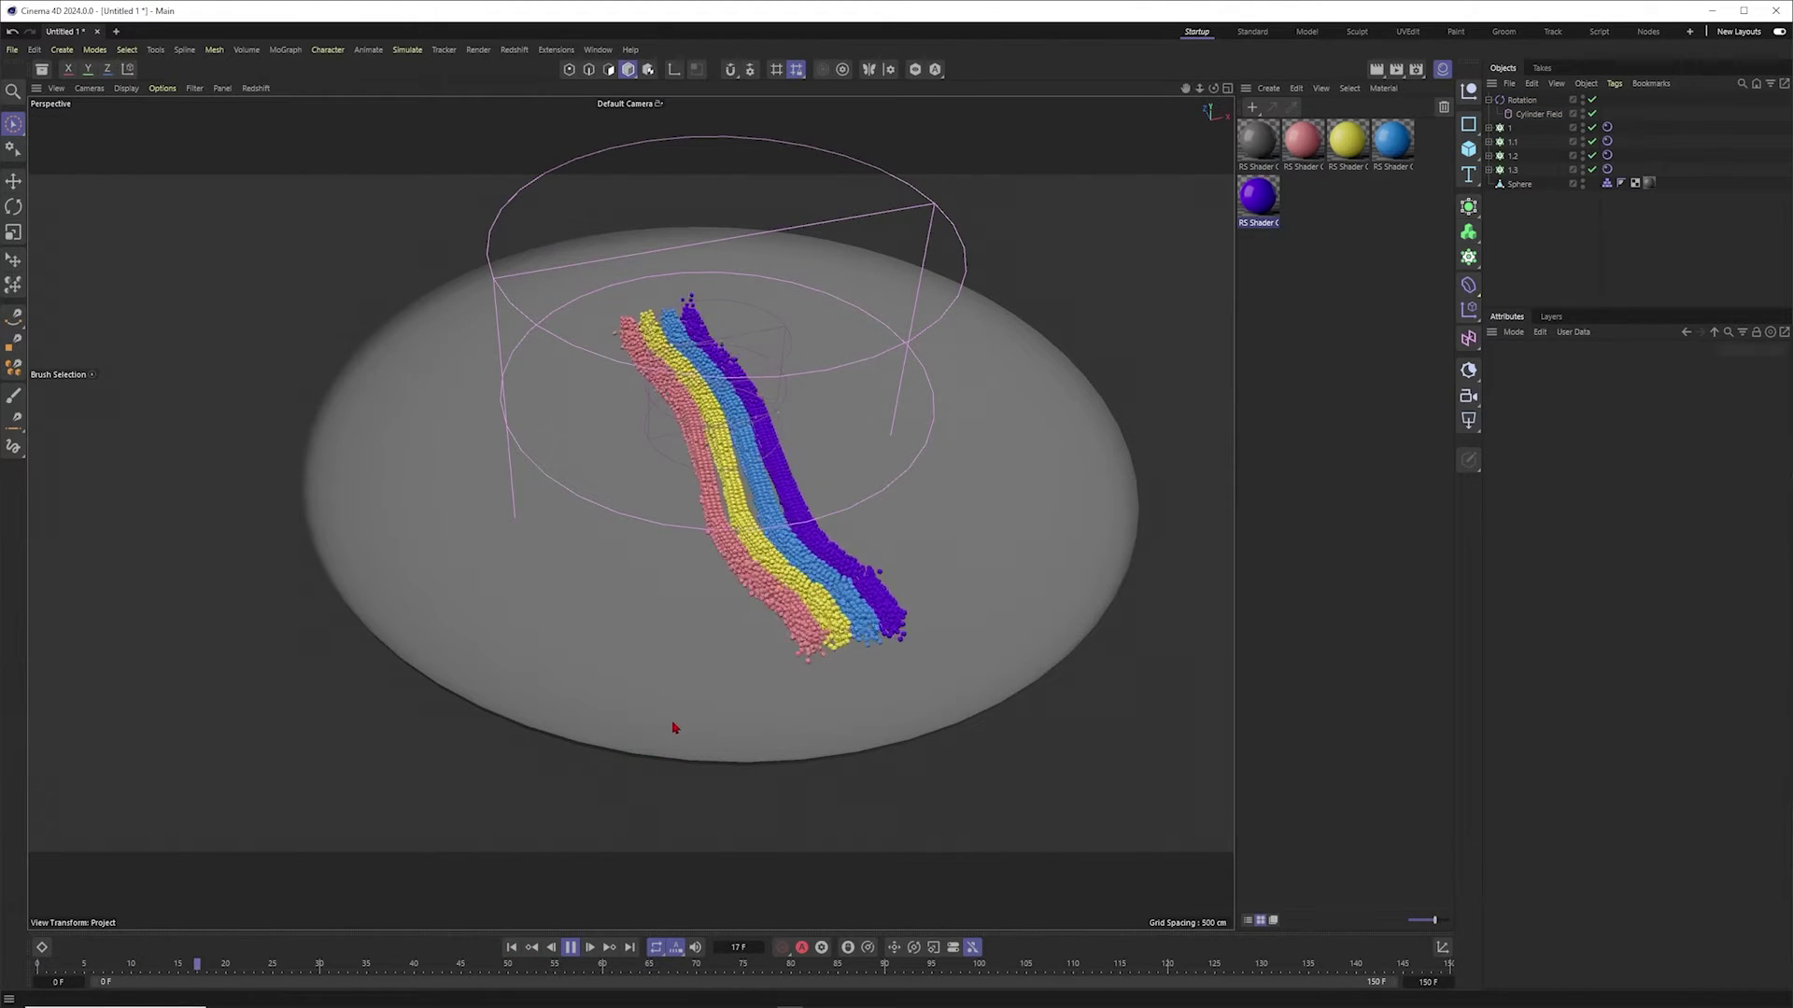
alt+drag(725, 530, 700, 572)
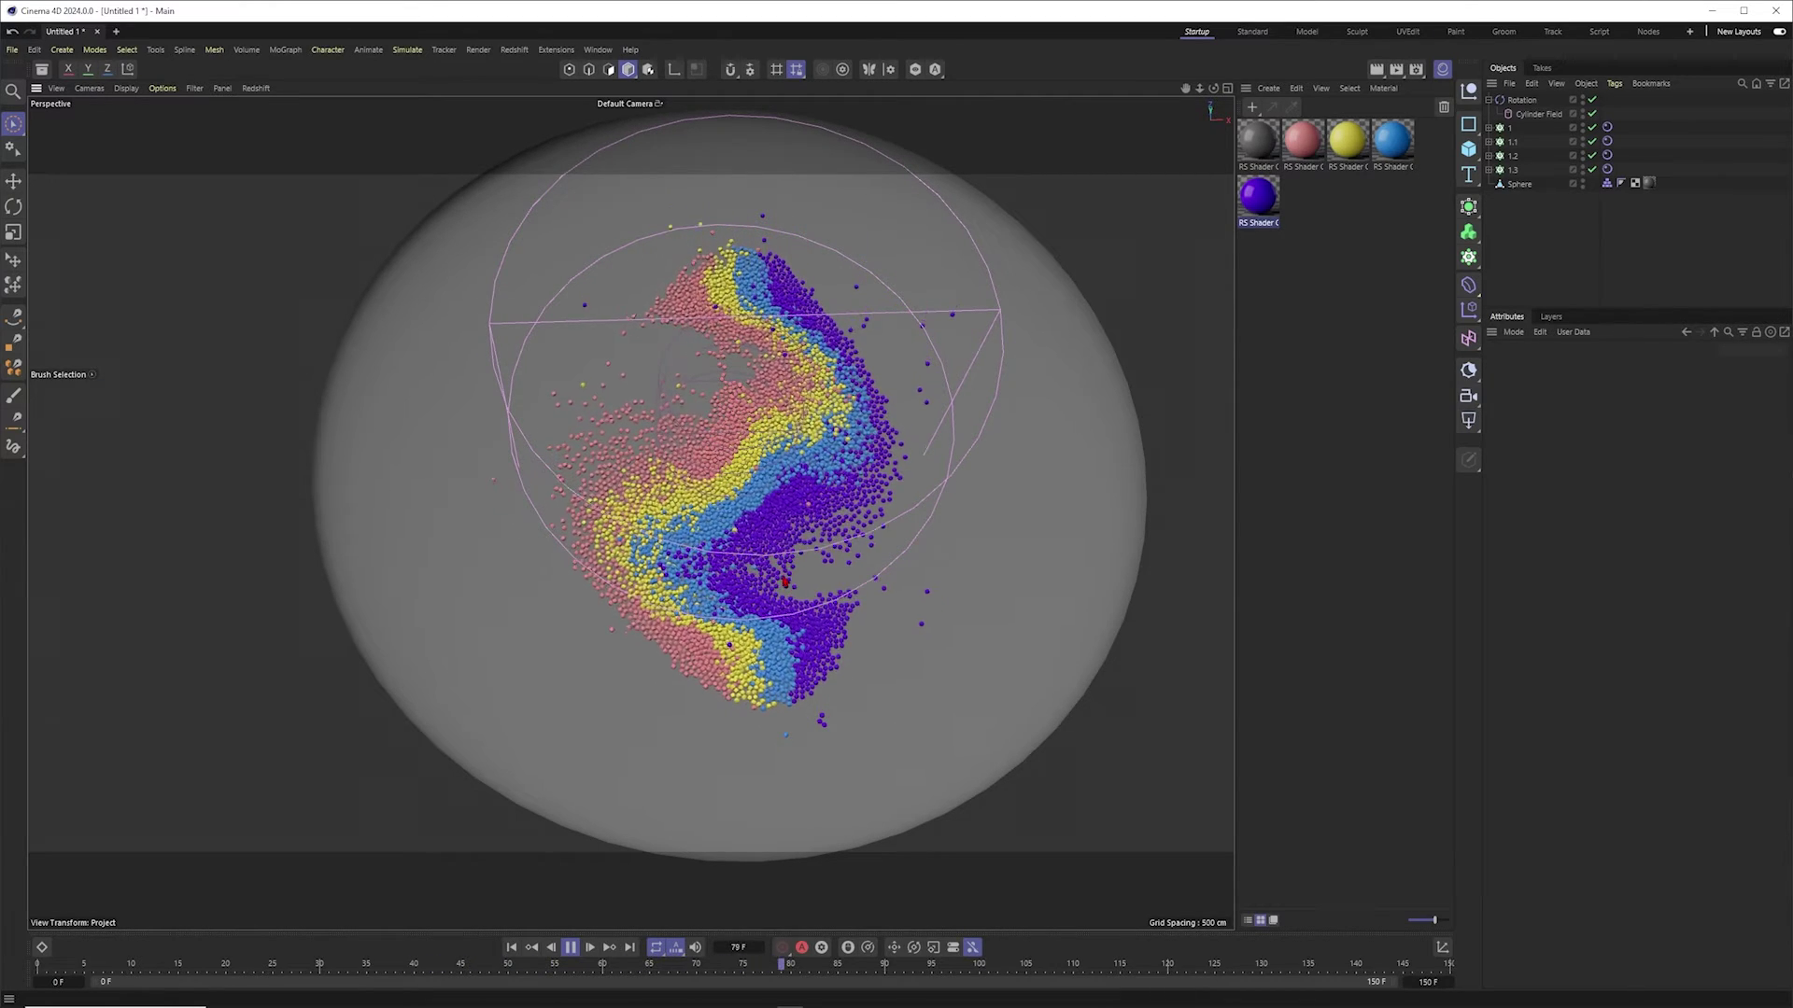
click(570, 946)
Step: Extend the timeline to 200 frames and replay the simulation from the start, stopping at frame 60
double_click(1425, 982)
text(200)
key(Return)
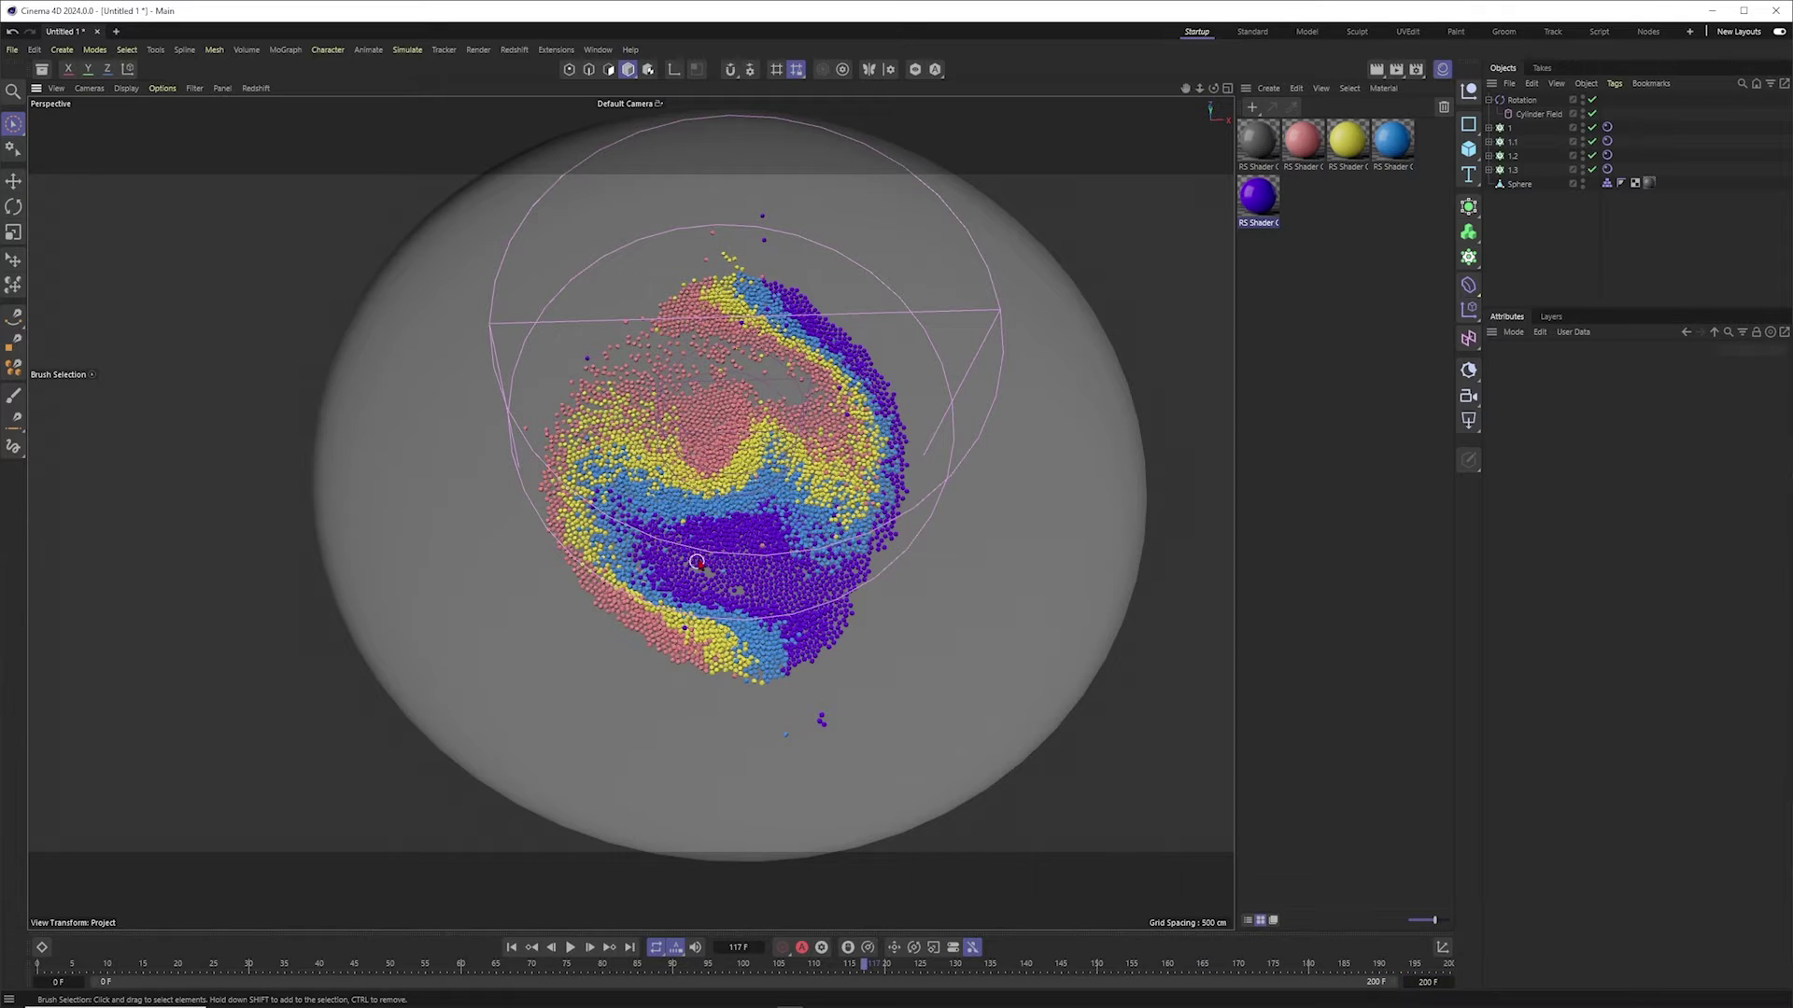
alt+drag(633, 617, 671, 602)
click(512, 949)
click(571, 948)
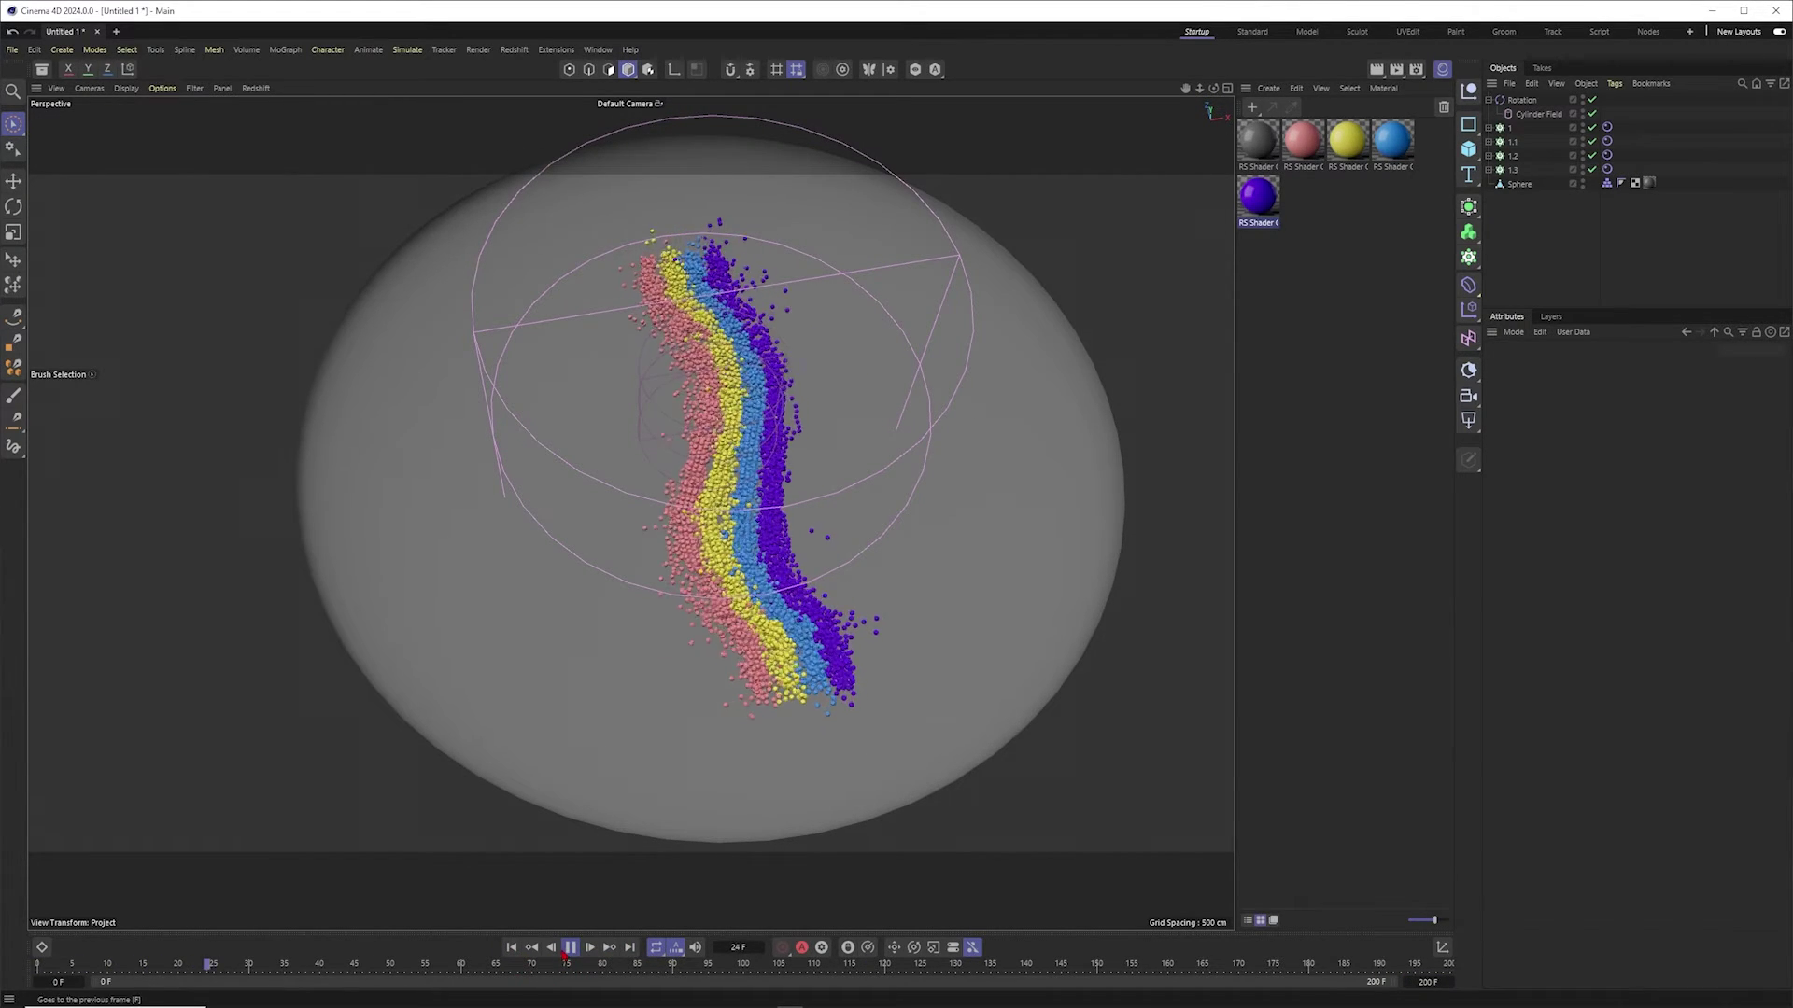
click(571, 947)
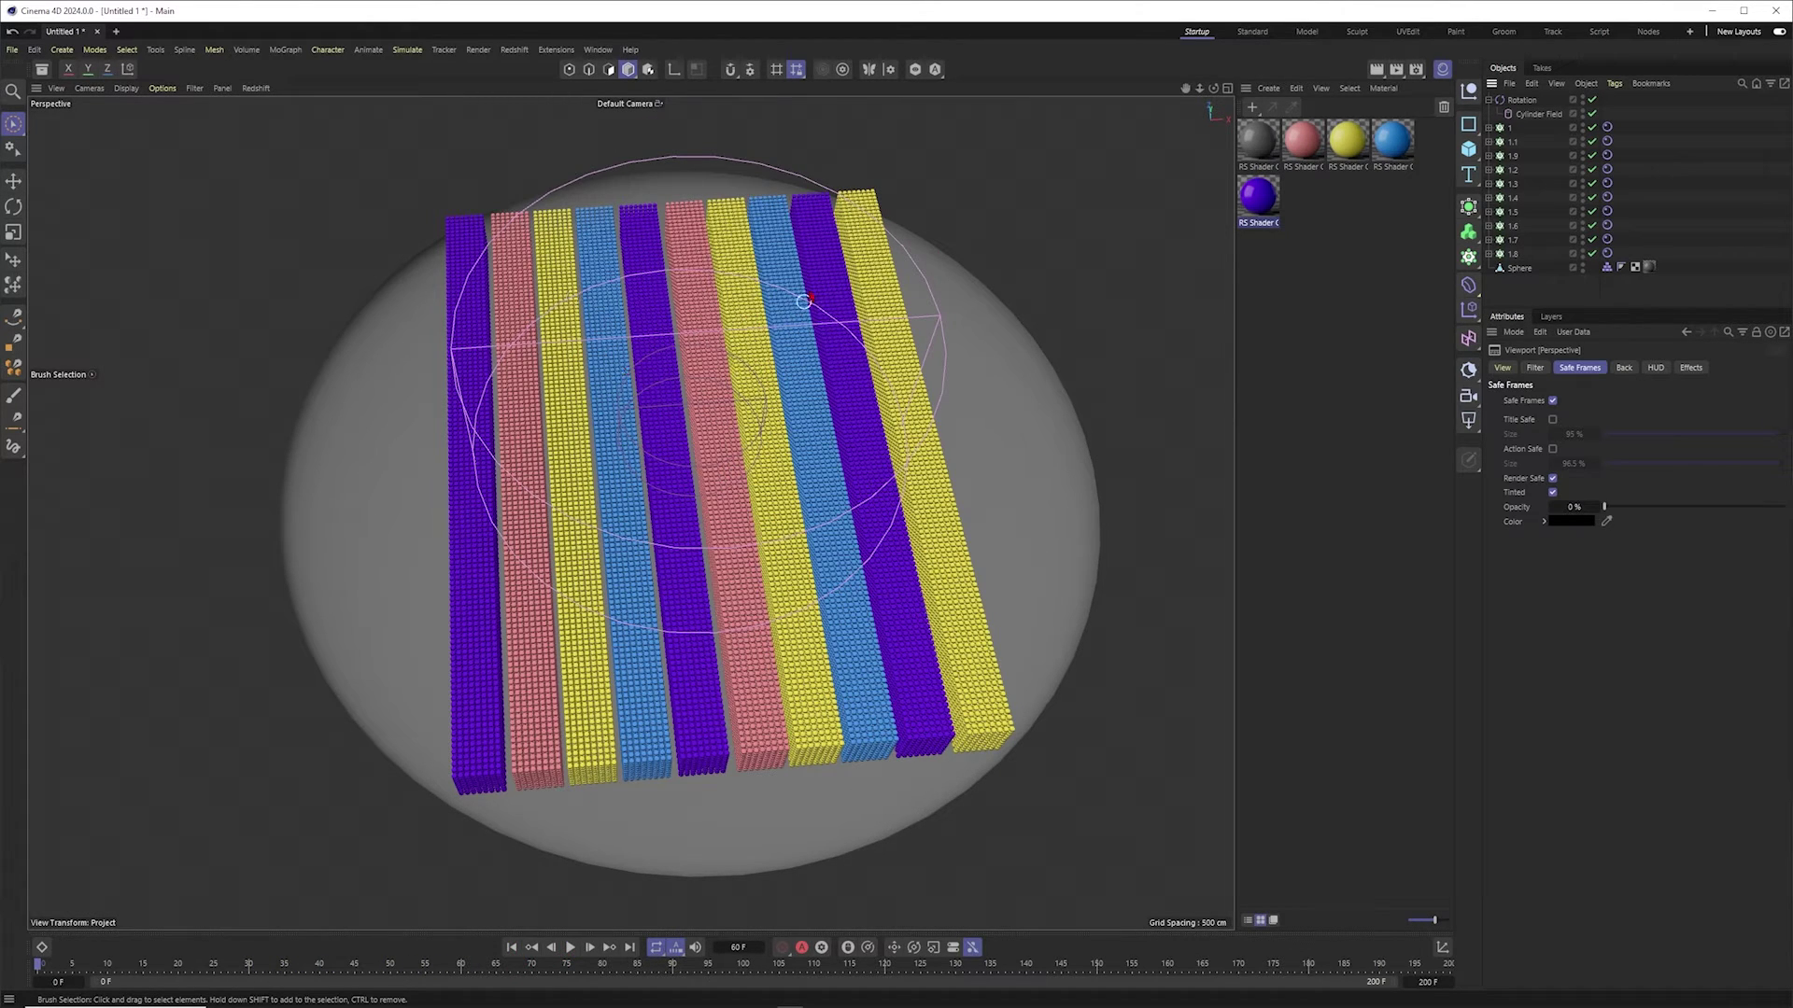
Step: Select all ten cloners and play the simulation of the enlarged rows, stopping at frame 47
click(1510, 131)
shift+click(1513, 254)
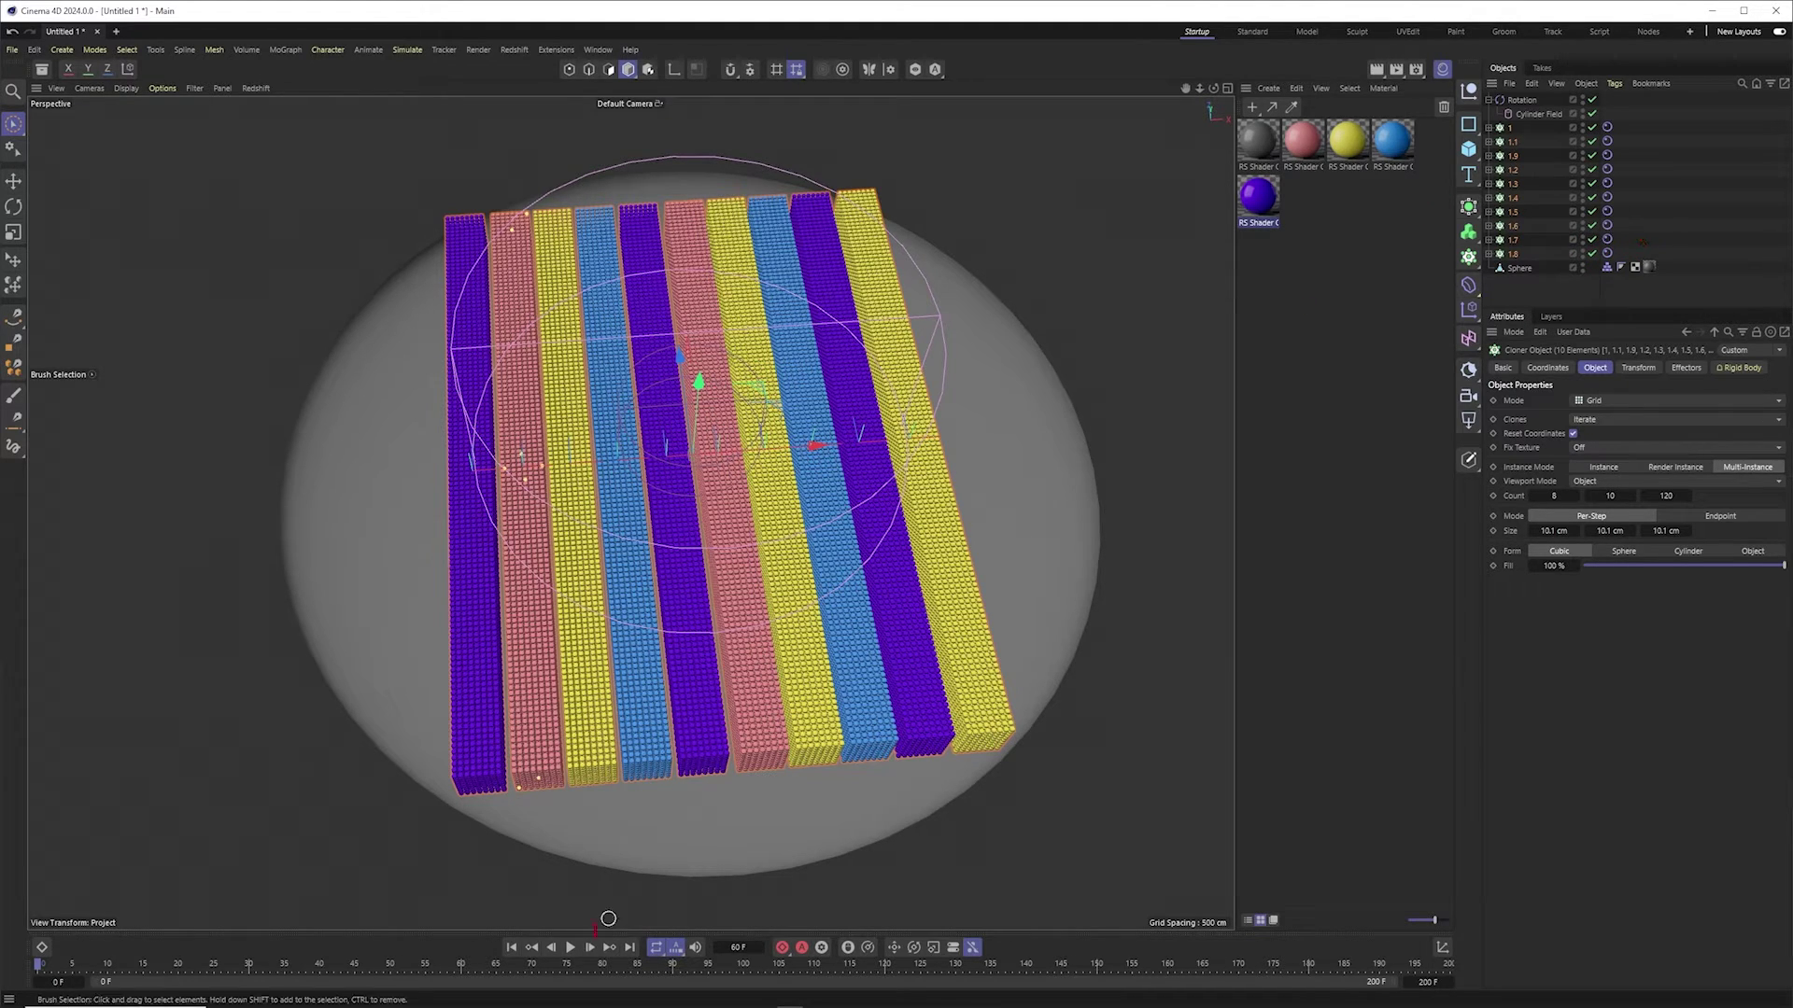
click(570, 947)
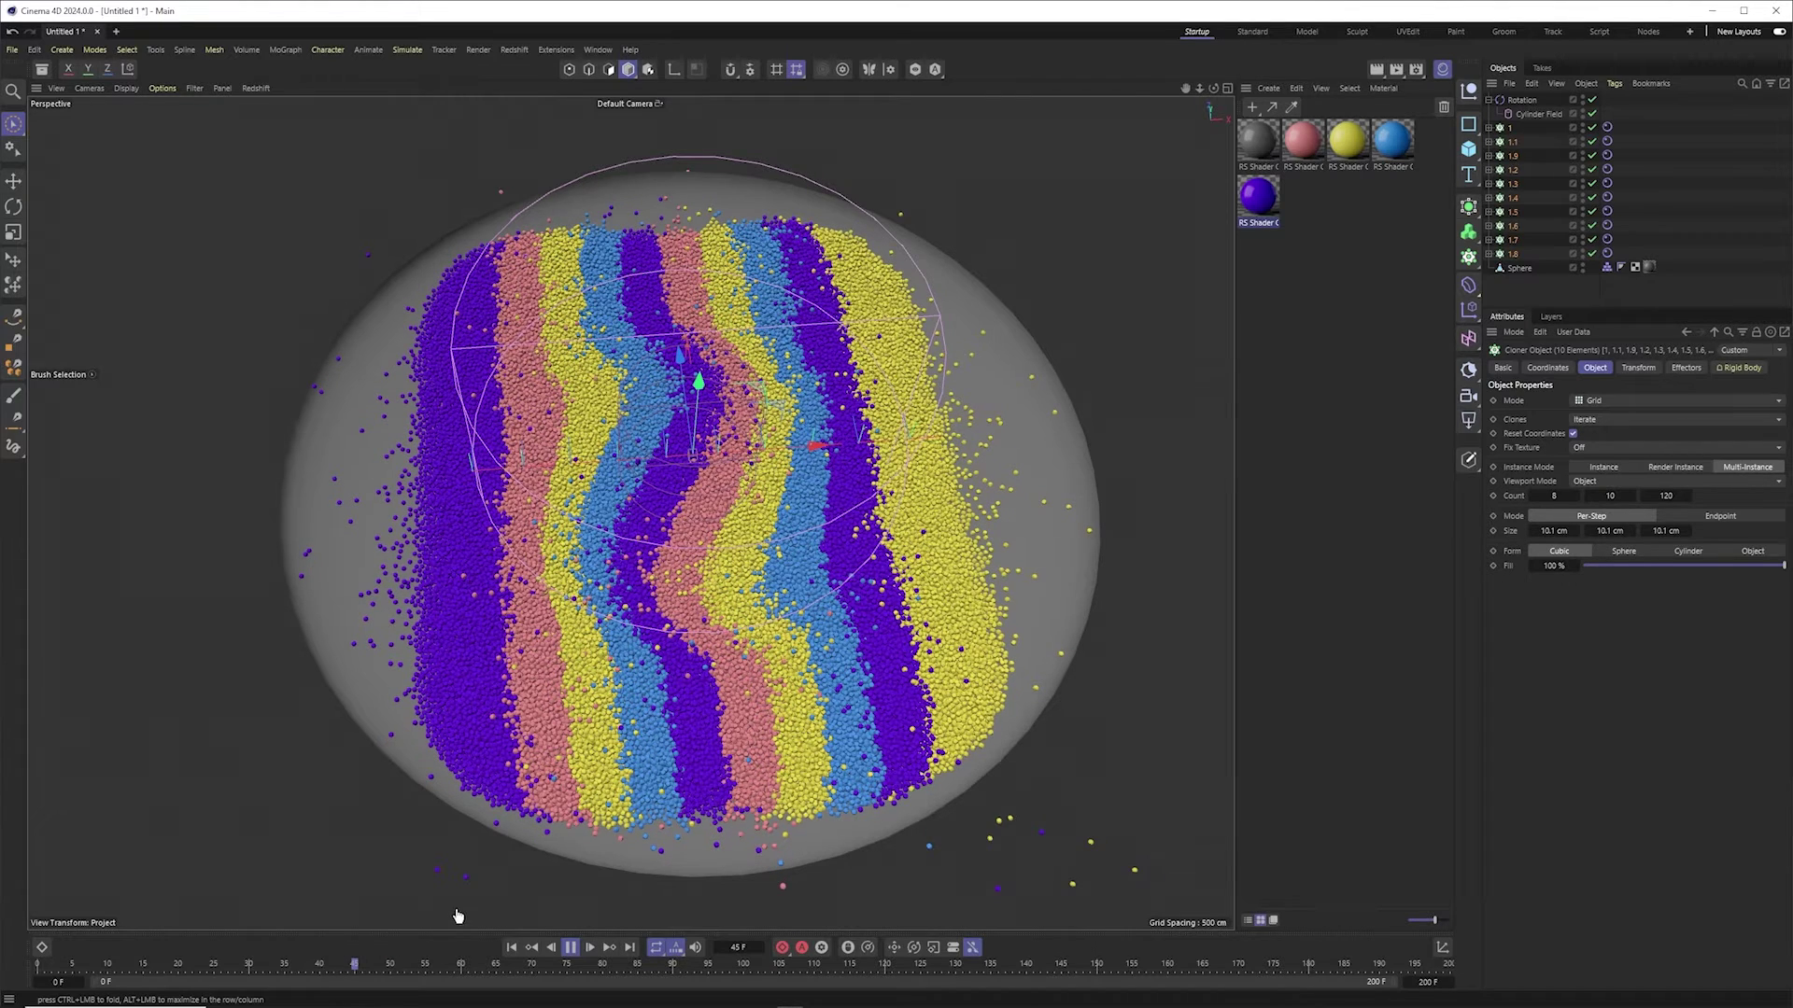
click(569, 947)
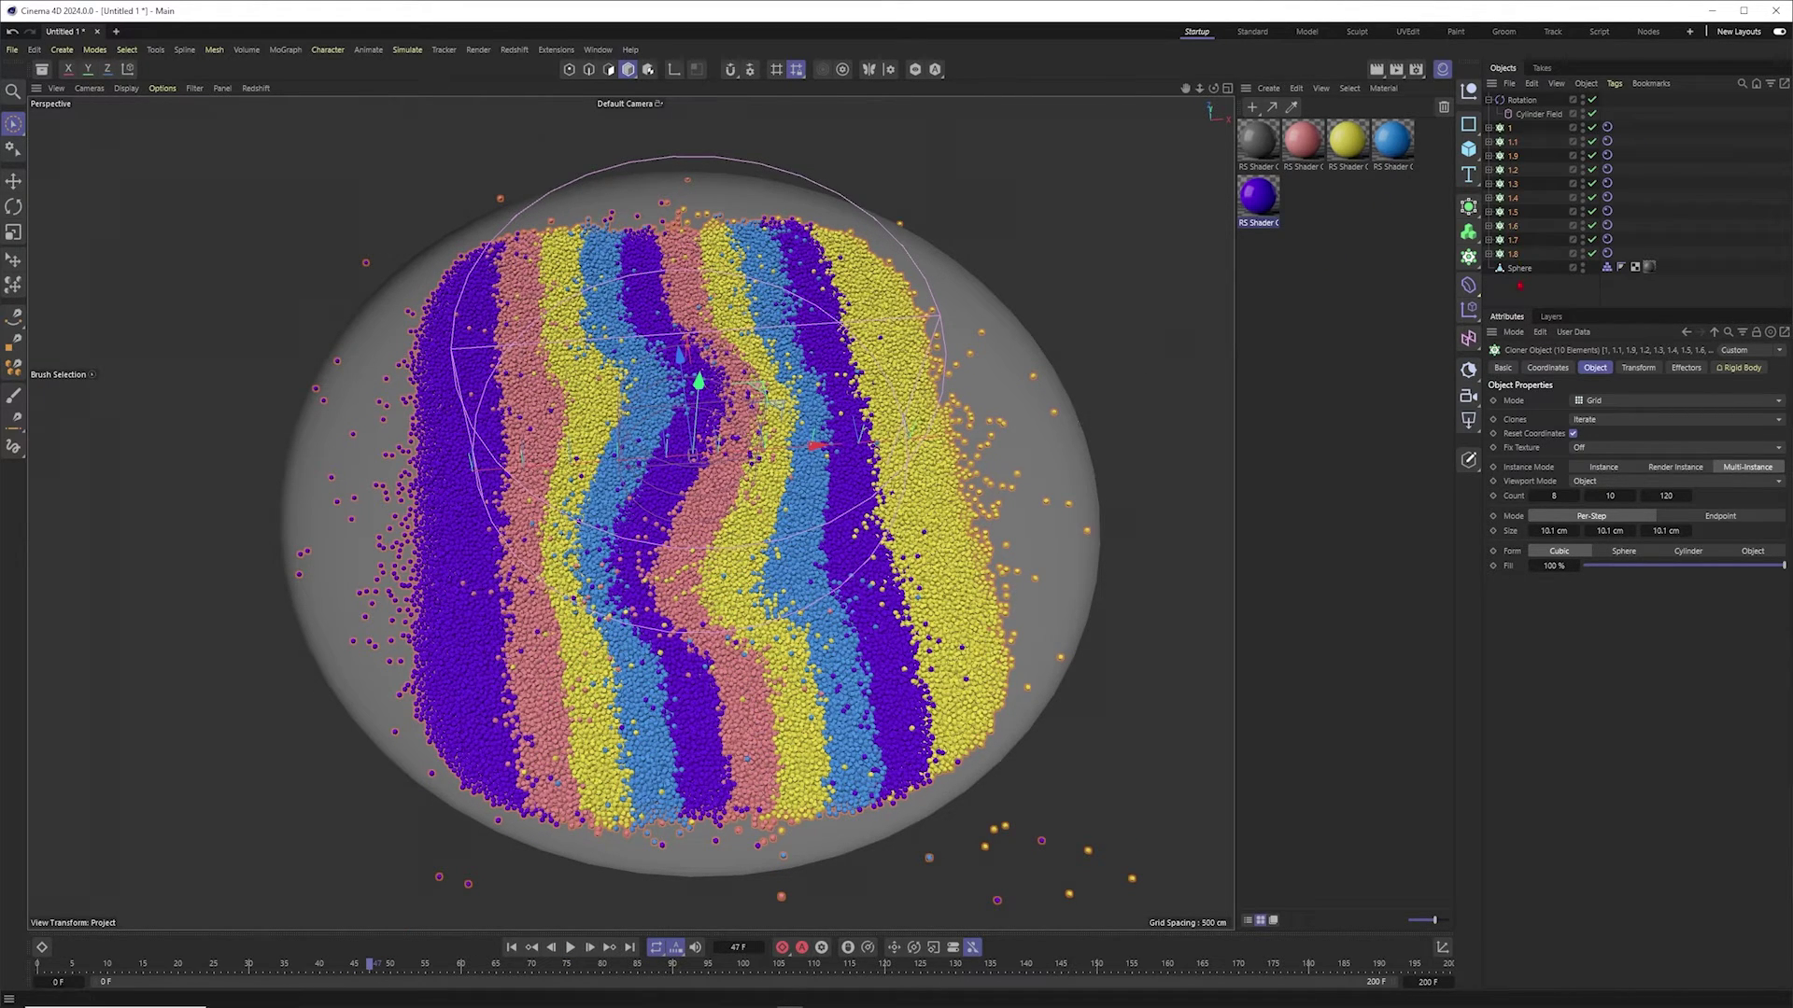
Step: View cloner 1's Rigid Body tag settings, and set the cylinder field's radius to 800 cm
click(1607, 127)
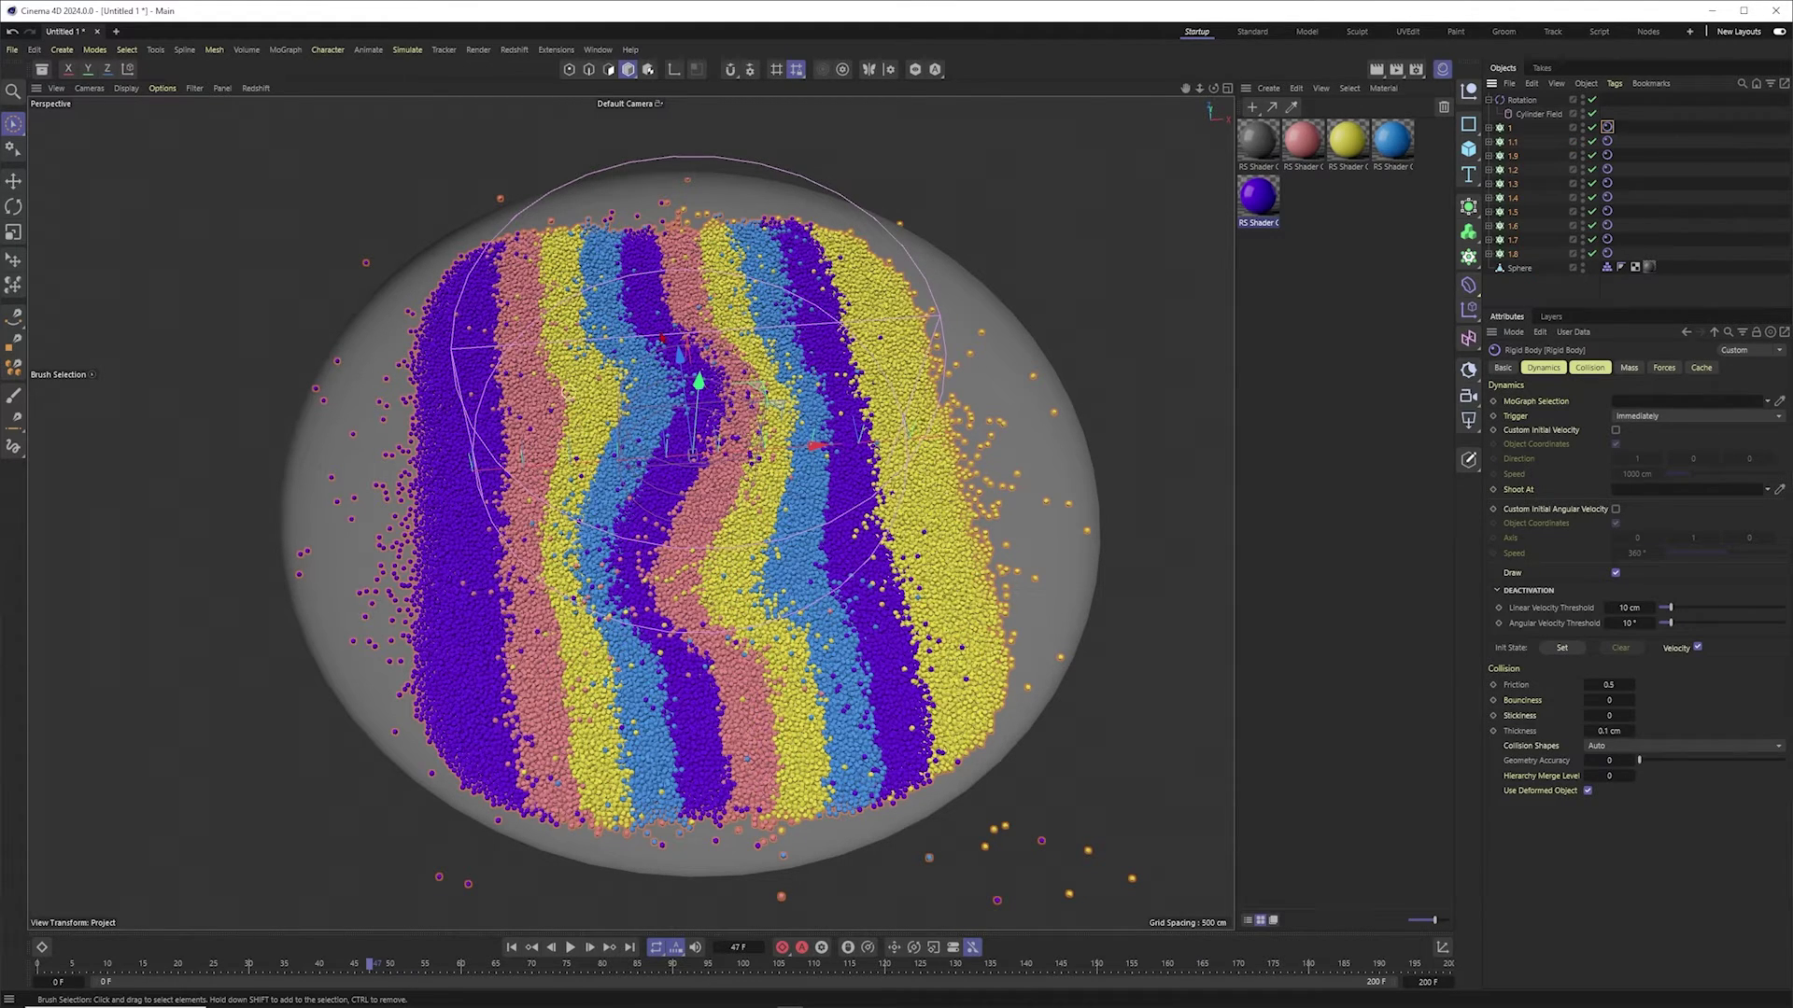
click(1537, 116)
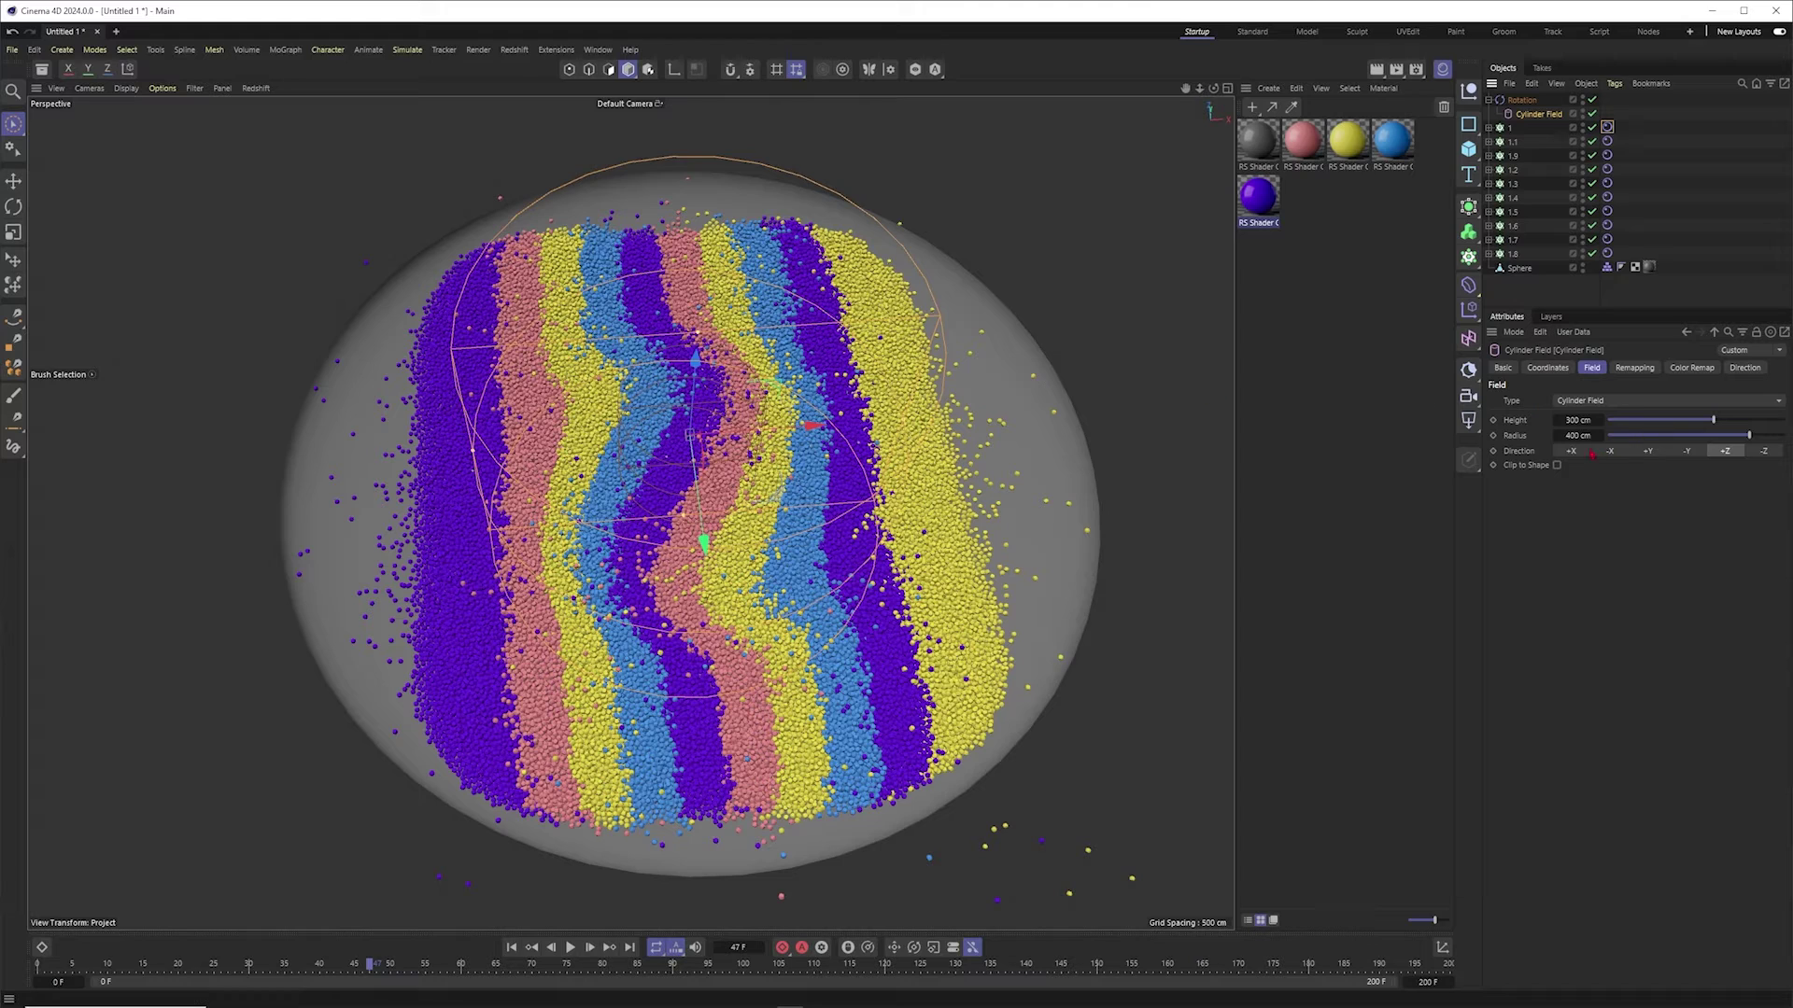
text(800)
key(Return)
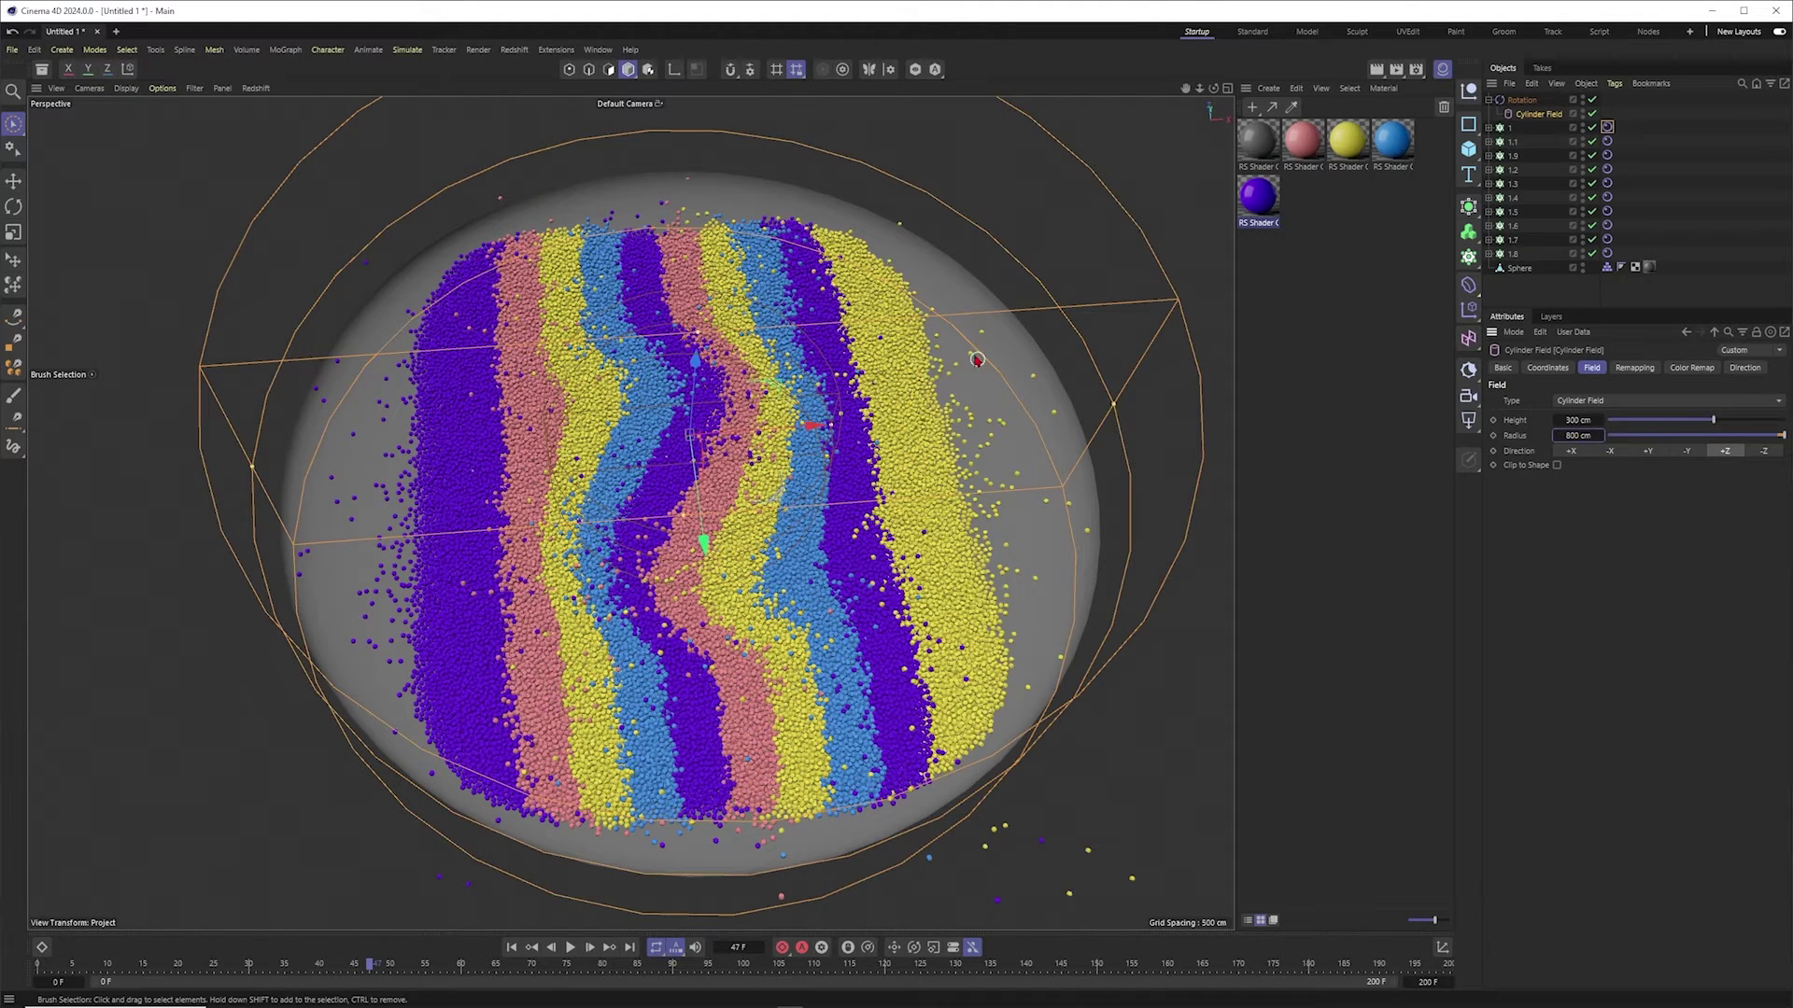
Step: Open the Rotation force's angle speed for editing, and add a Turbulence force to the scene
click(1521, 100)
click(1564, 402)
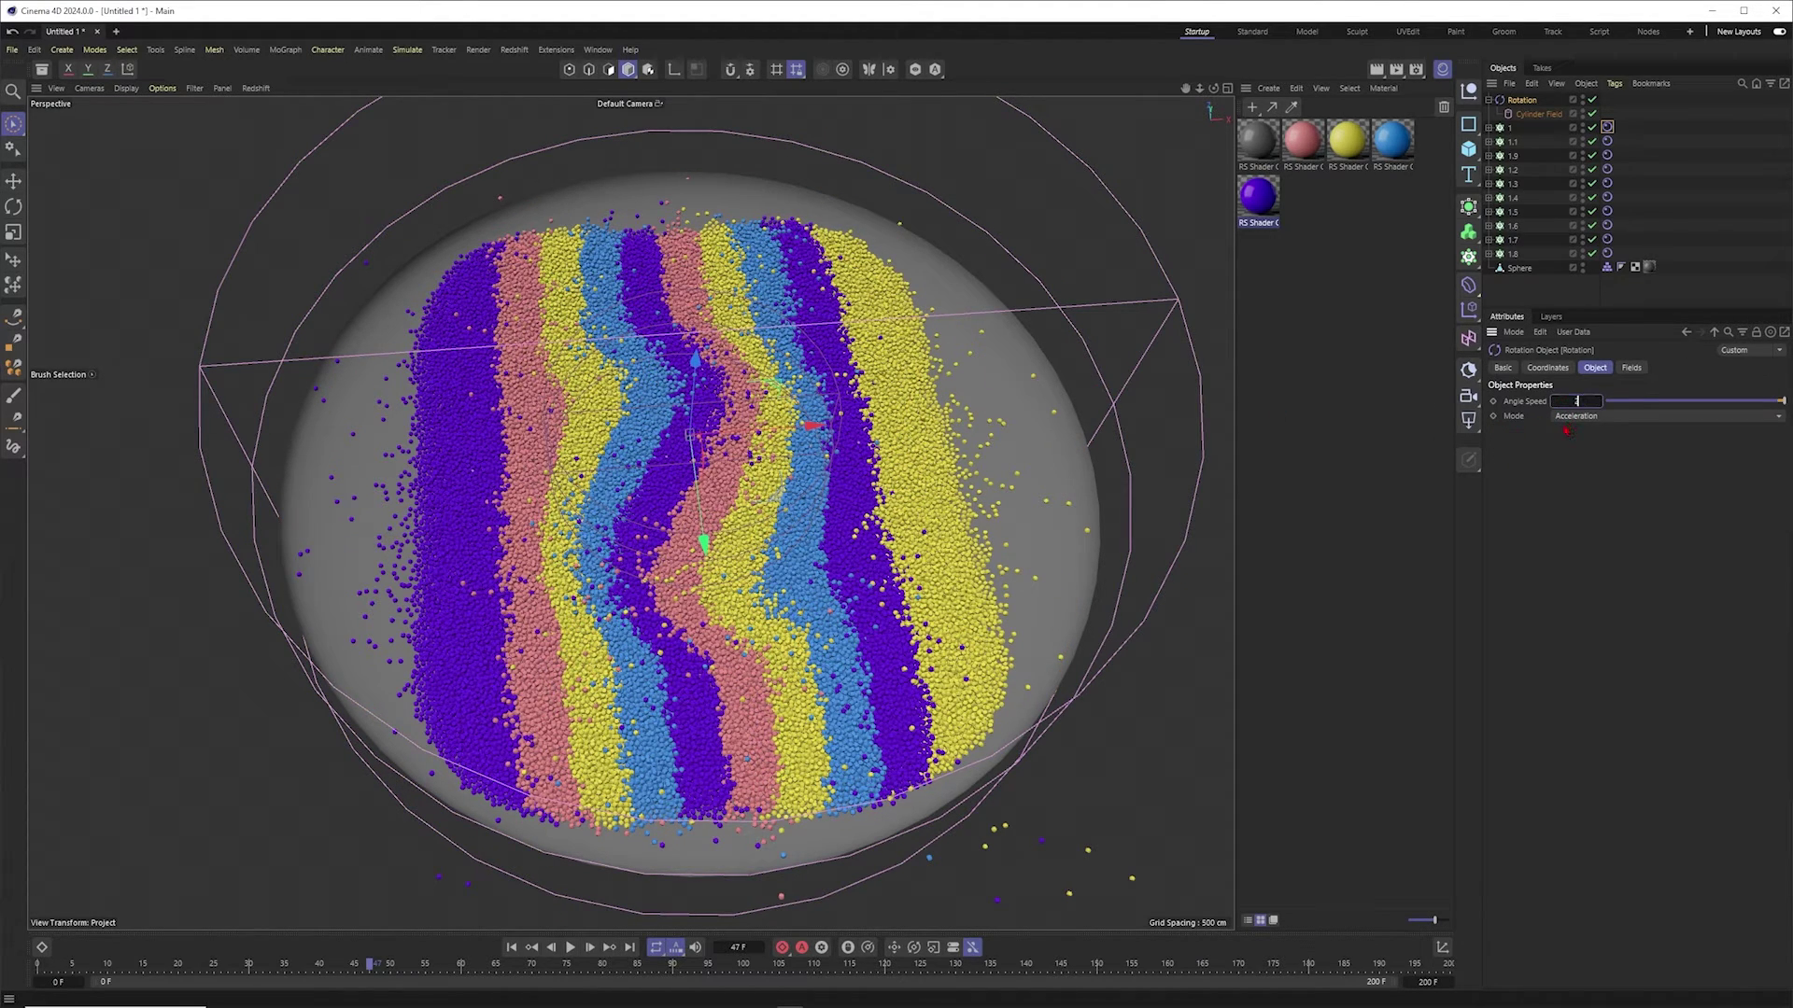
click(1577, 307)
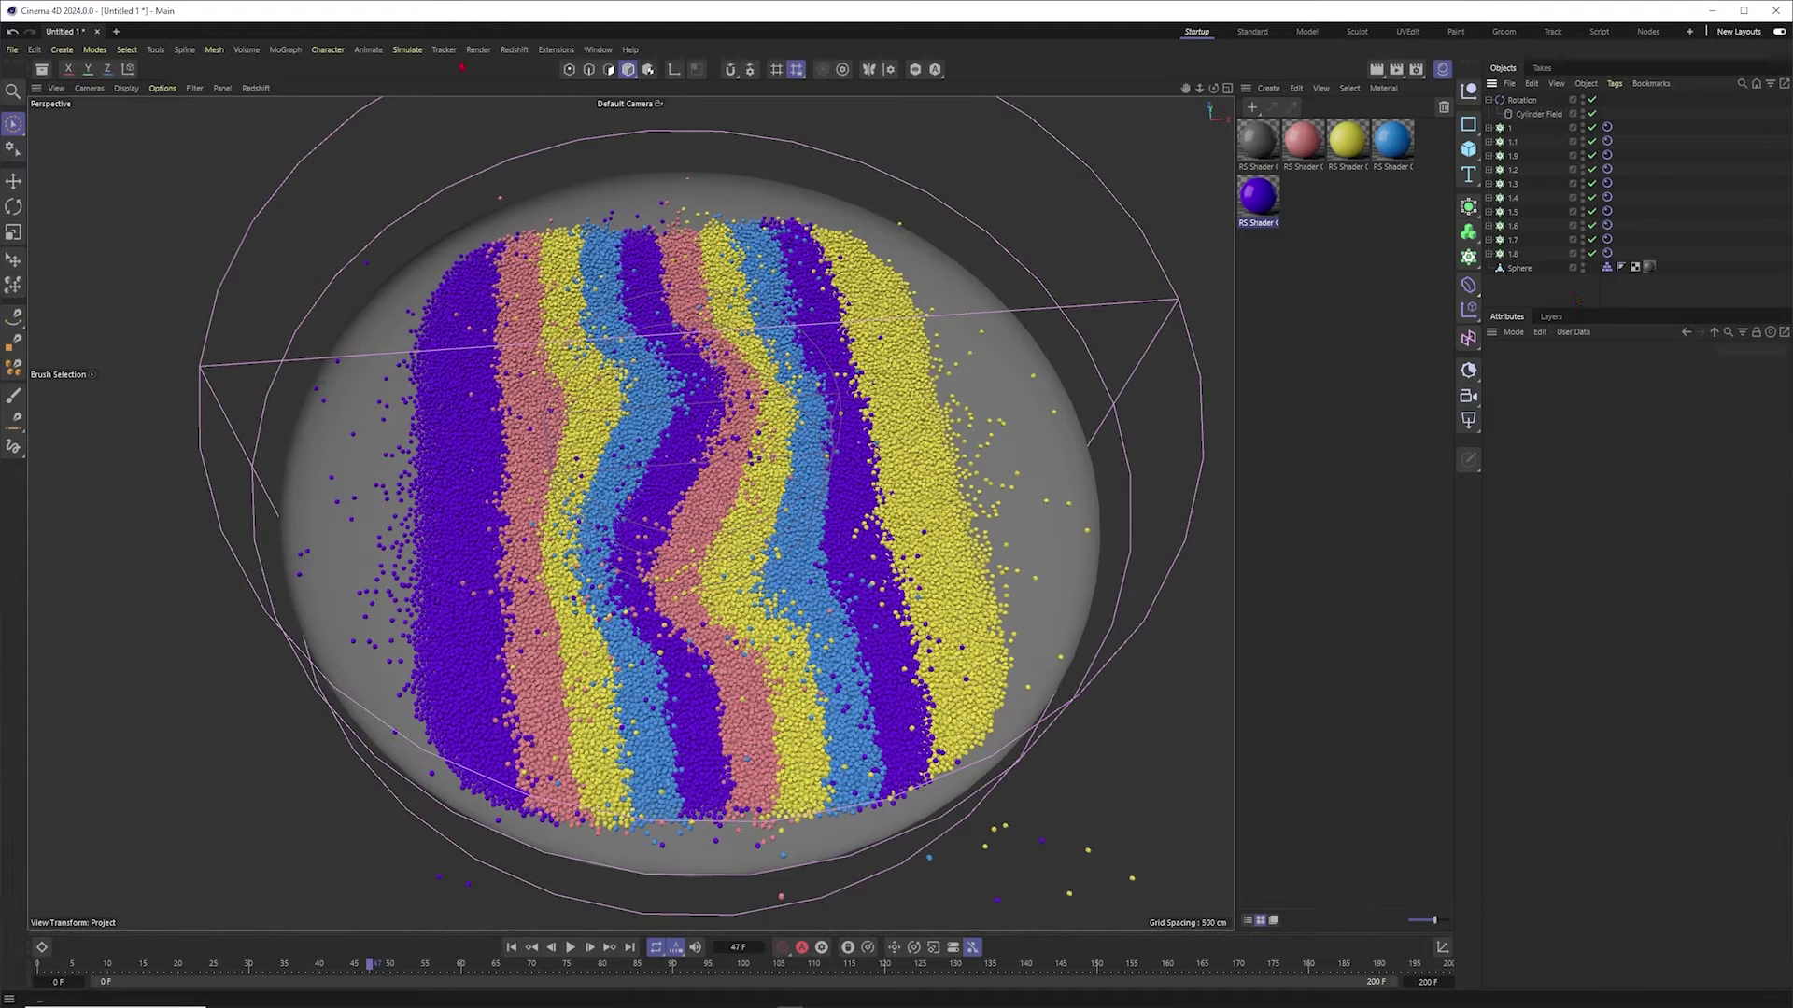
click(407, 50)
mouse_move(448, 74)
click(512, 191)
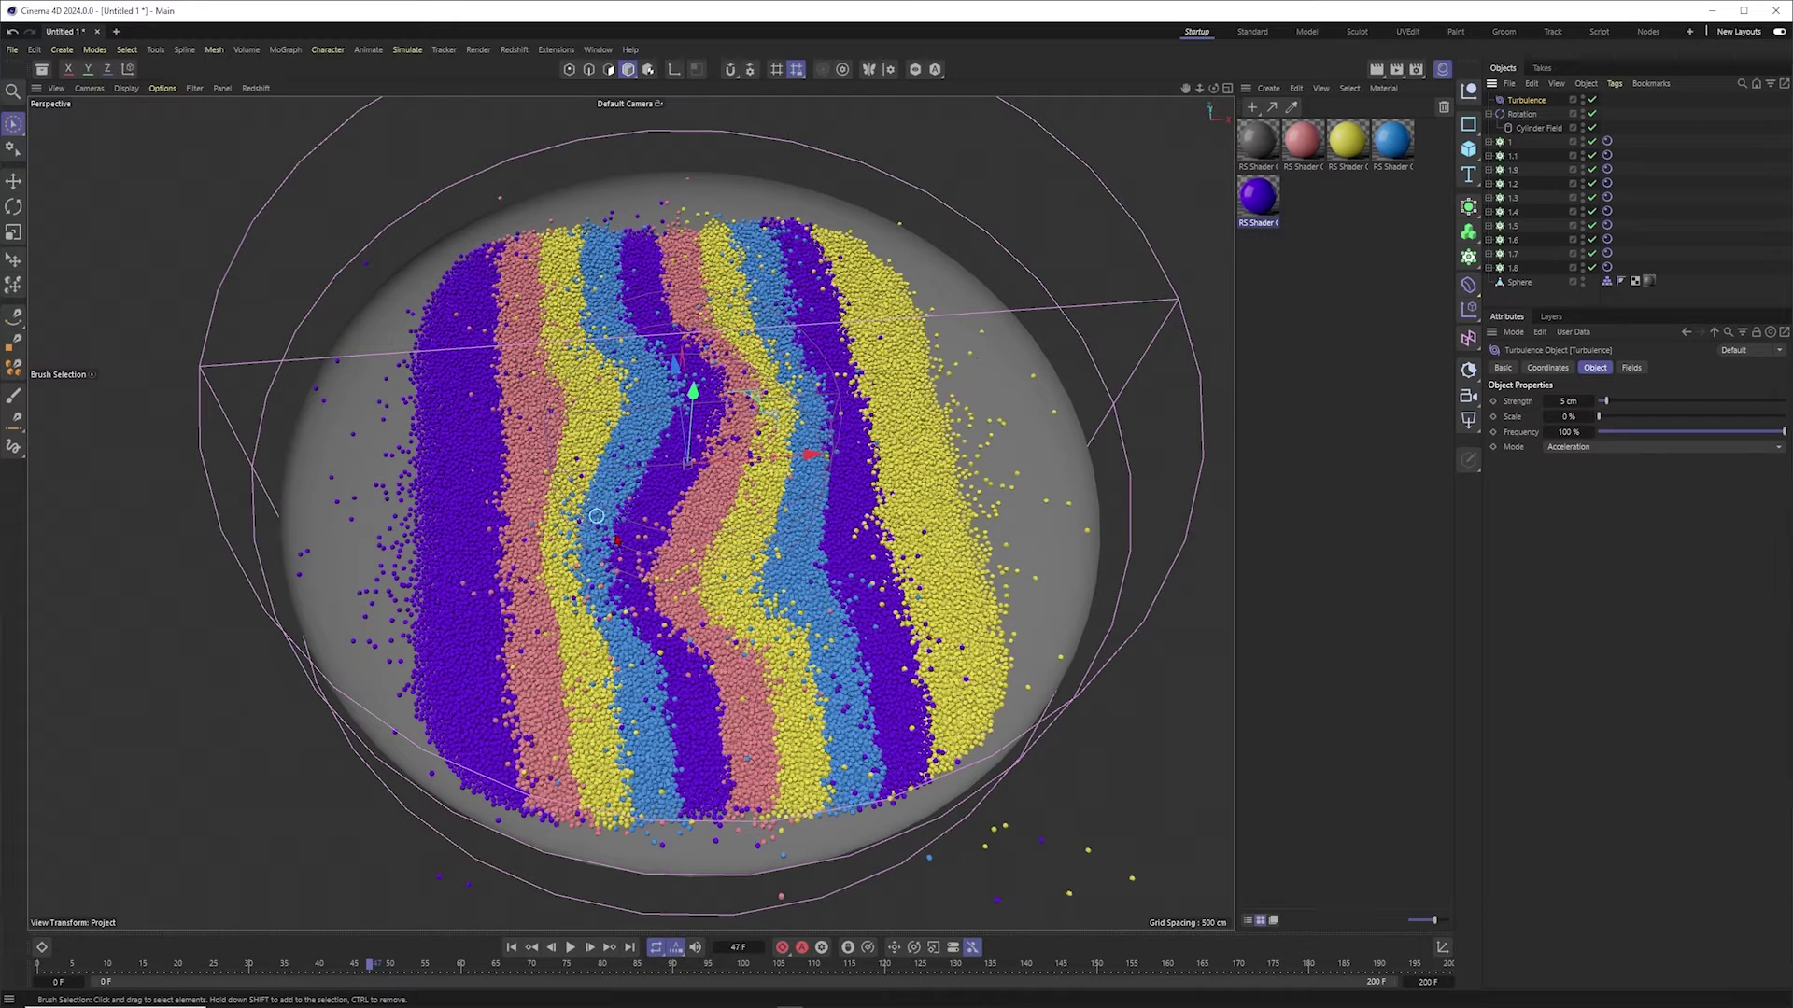
Step: Set the Turbulence force's strength to 10 cm and its scale to 50%
click(1568, 401)
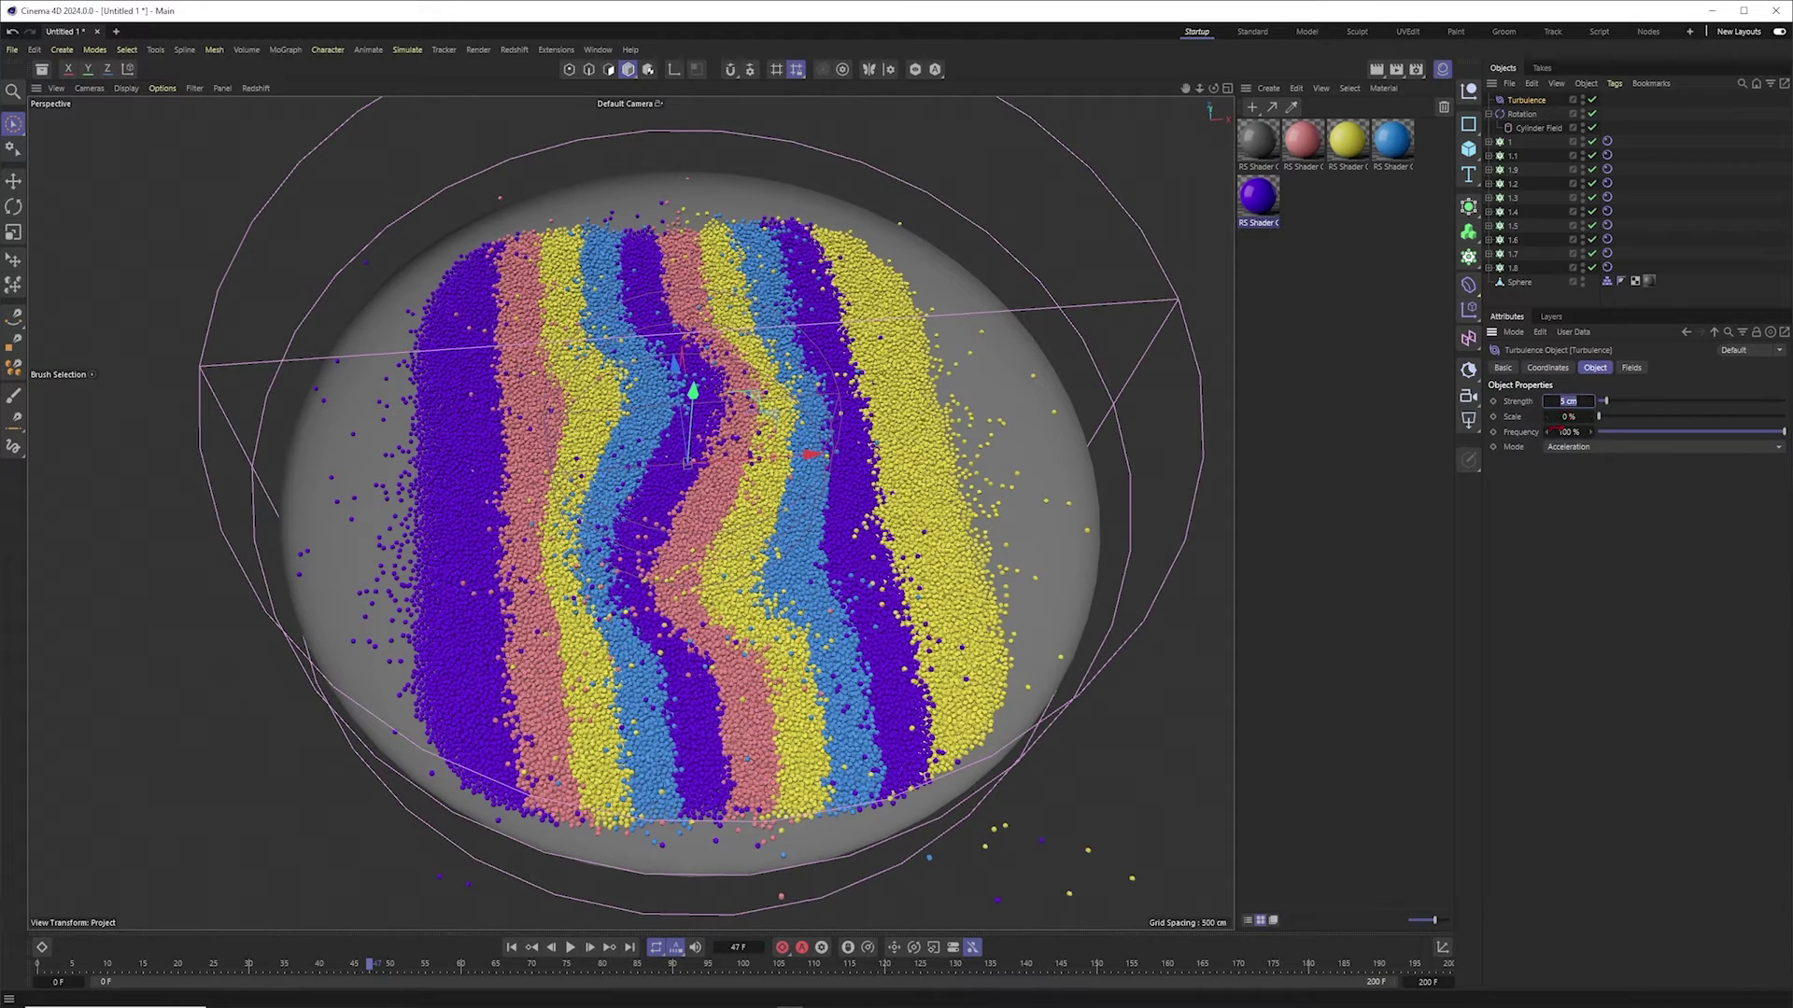
text(20)
key(Tab)
text(50)
key(Return)
click(1567, 400)
text(10)
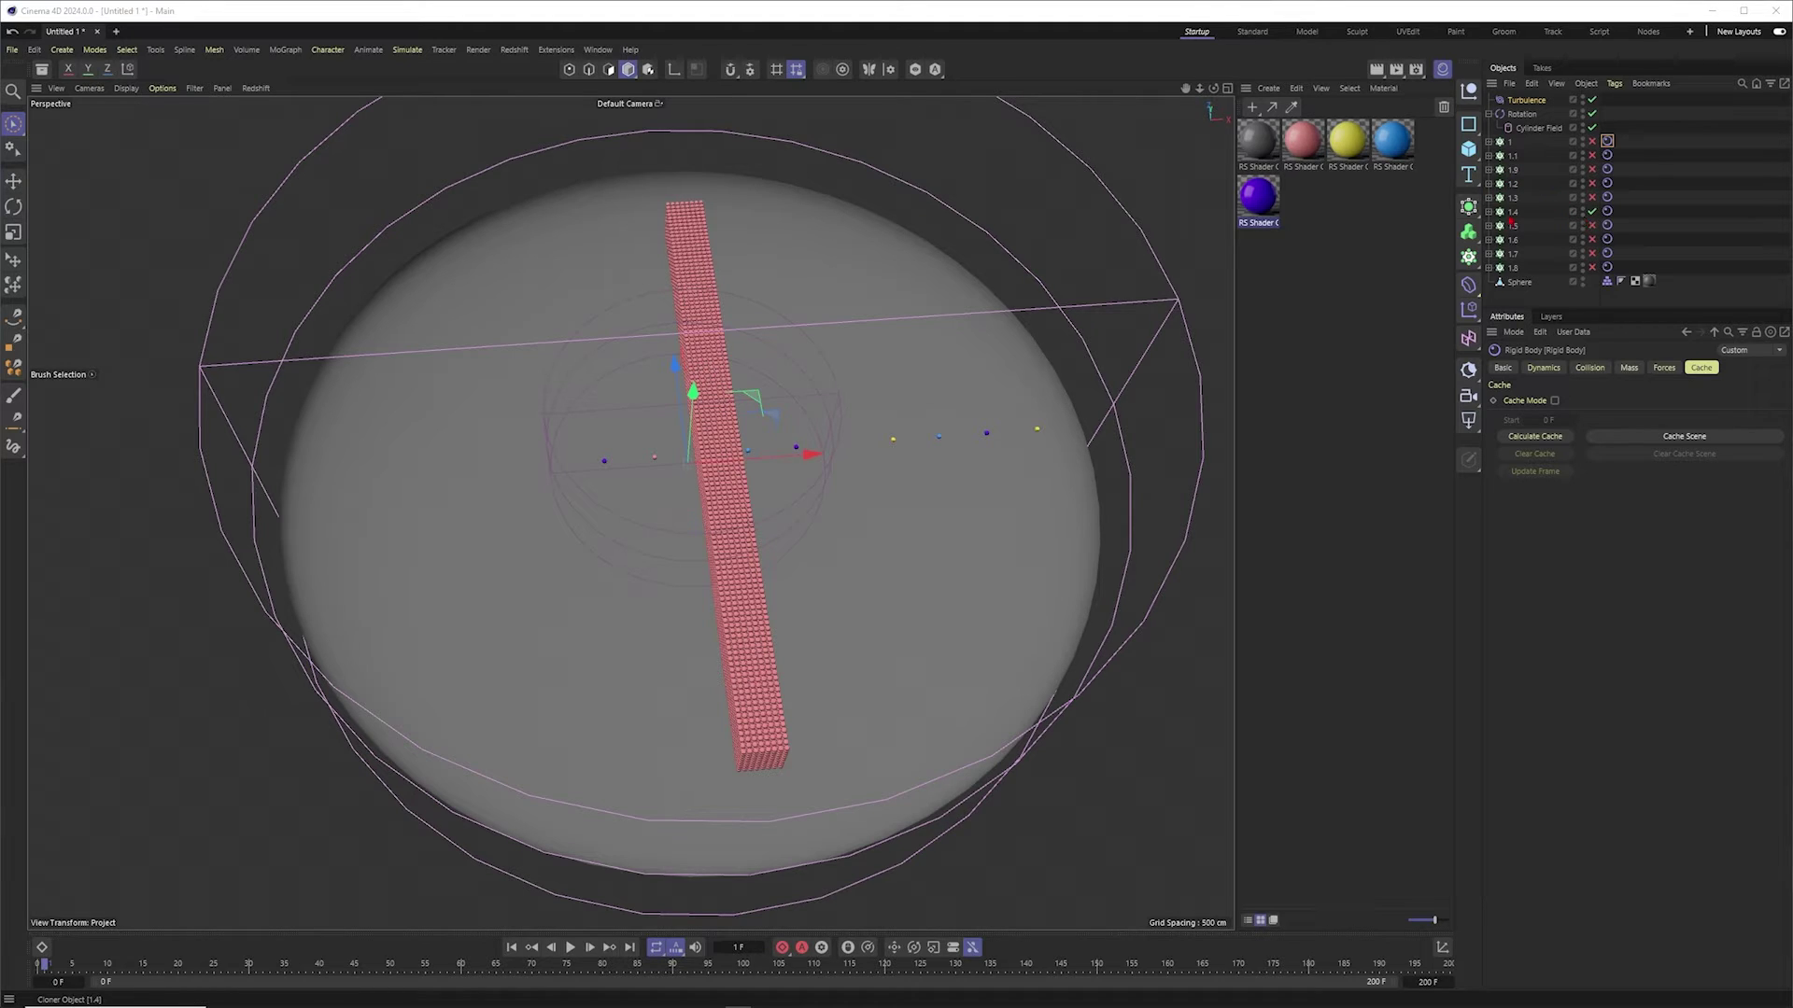
Step: Play the simulation from the start with only cloner 1.4 enabled, stopping at frame 39
click(1511, 215)
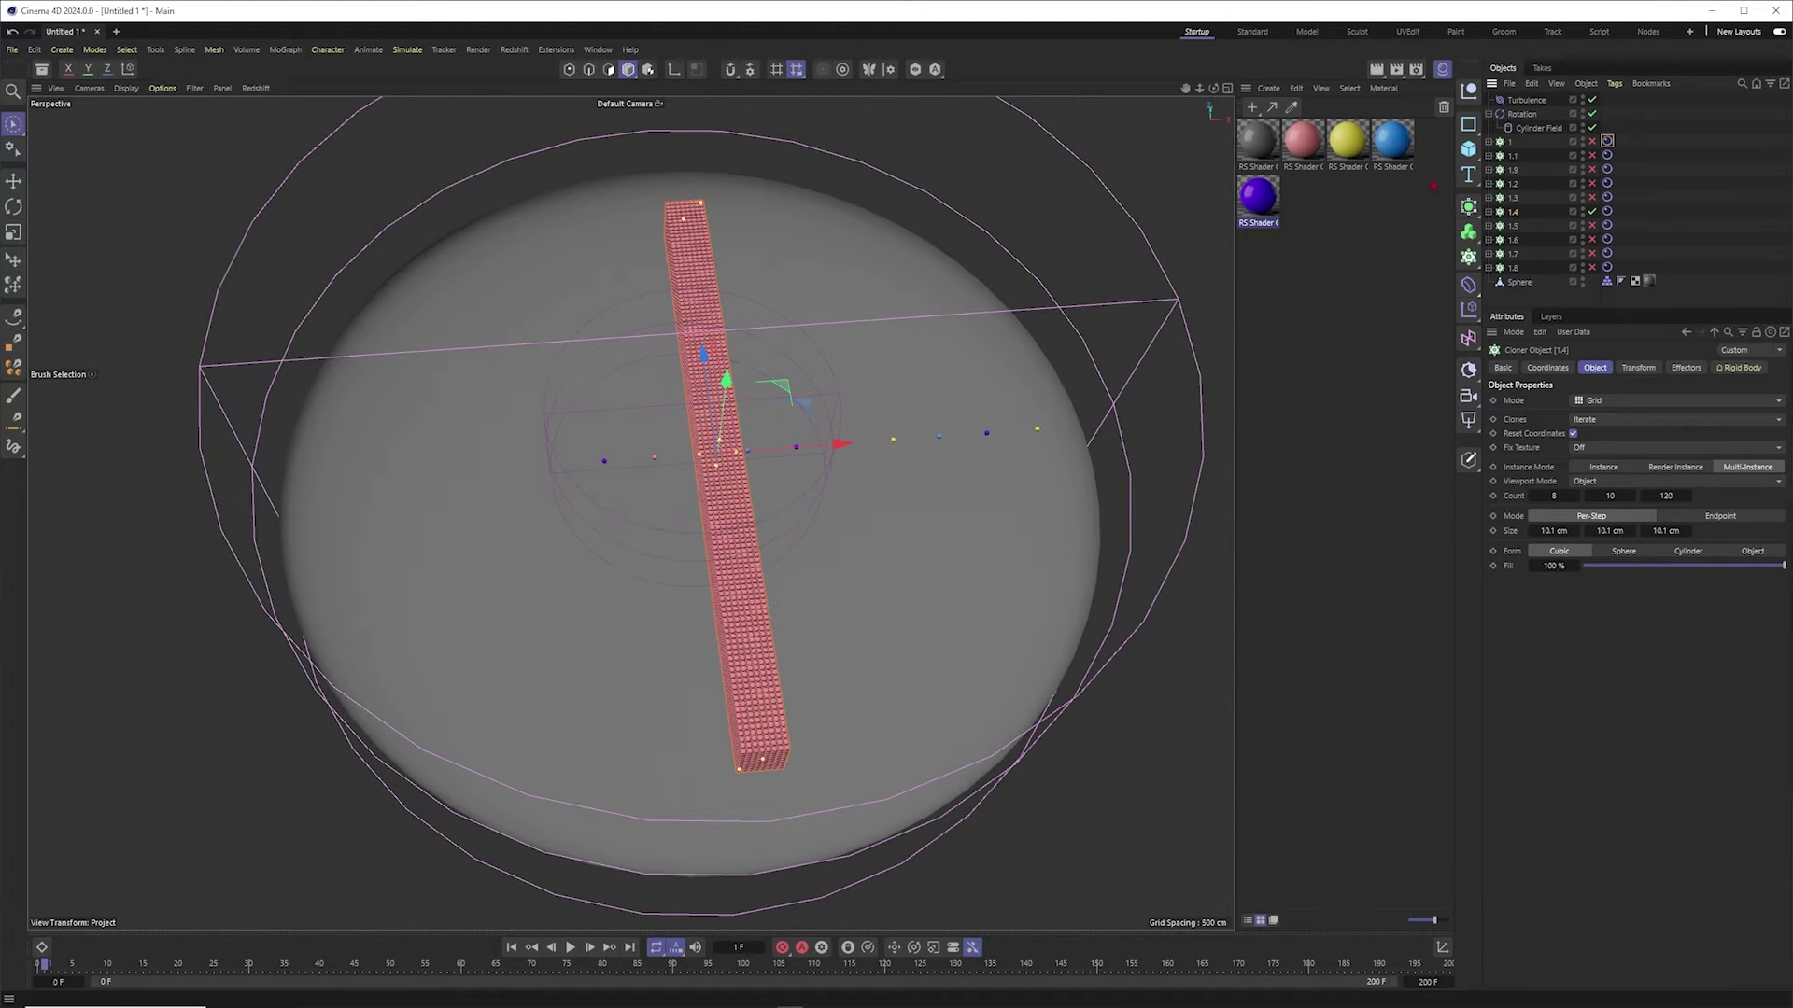
click(1524, 100)
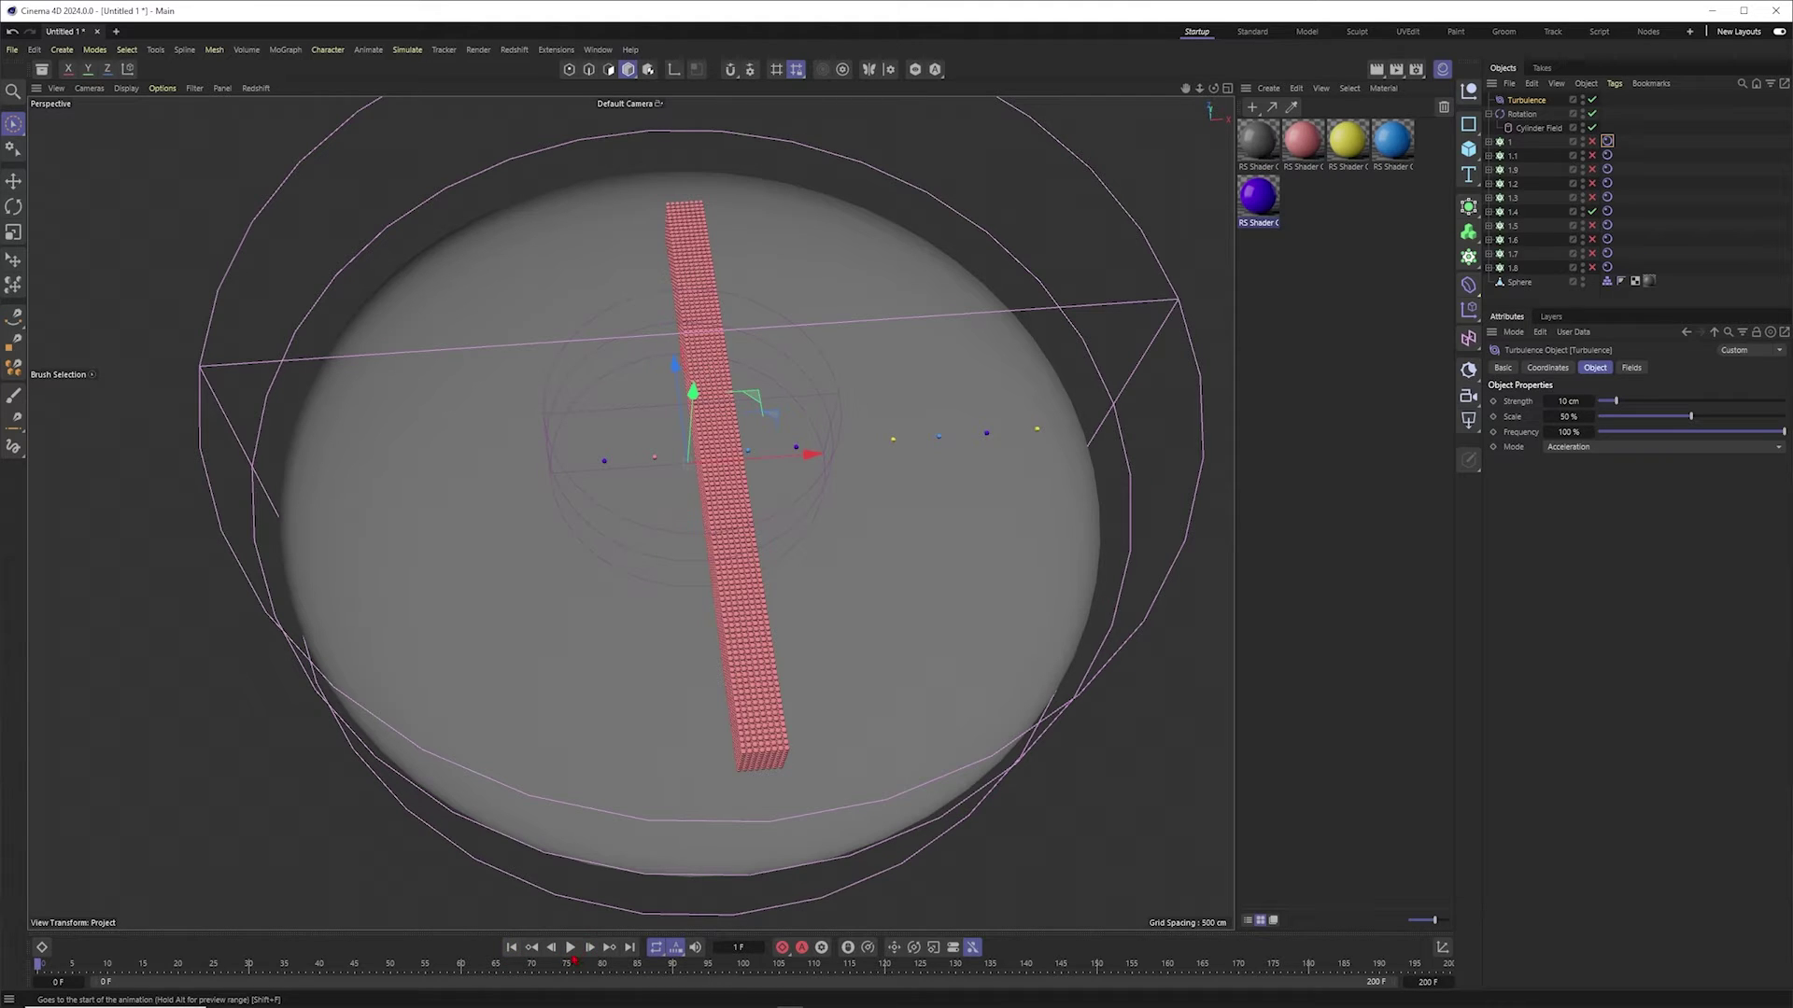
click(570, 947)
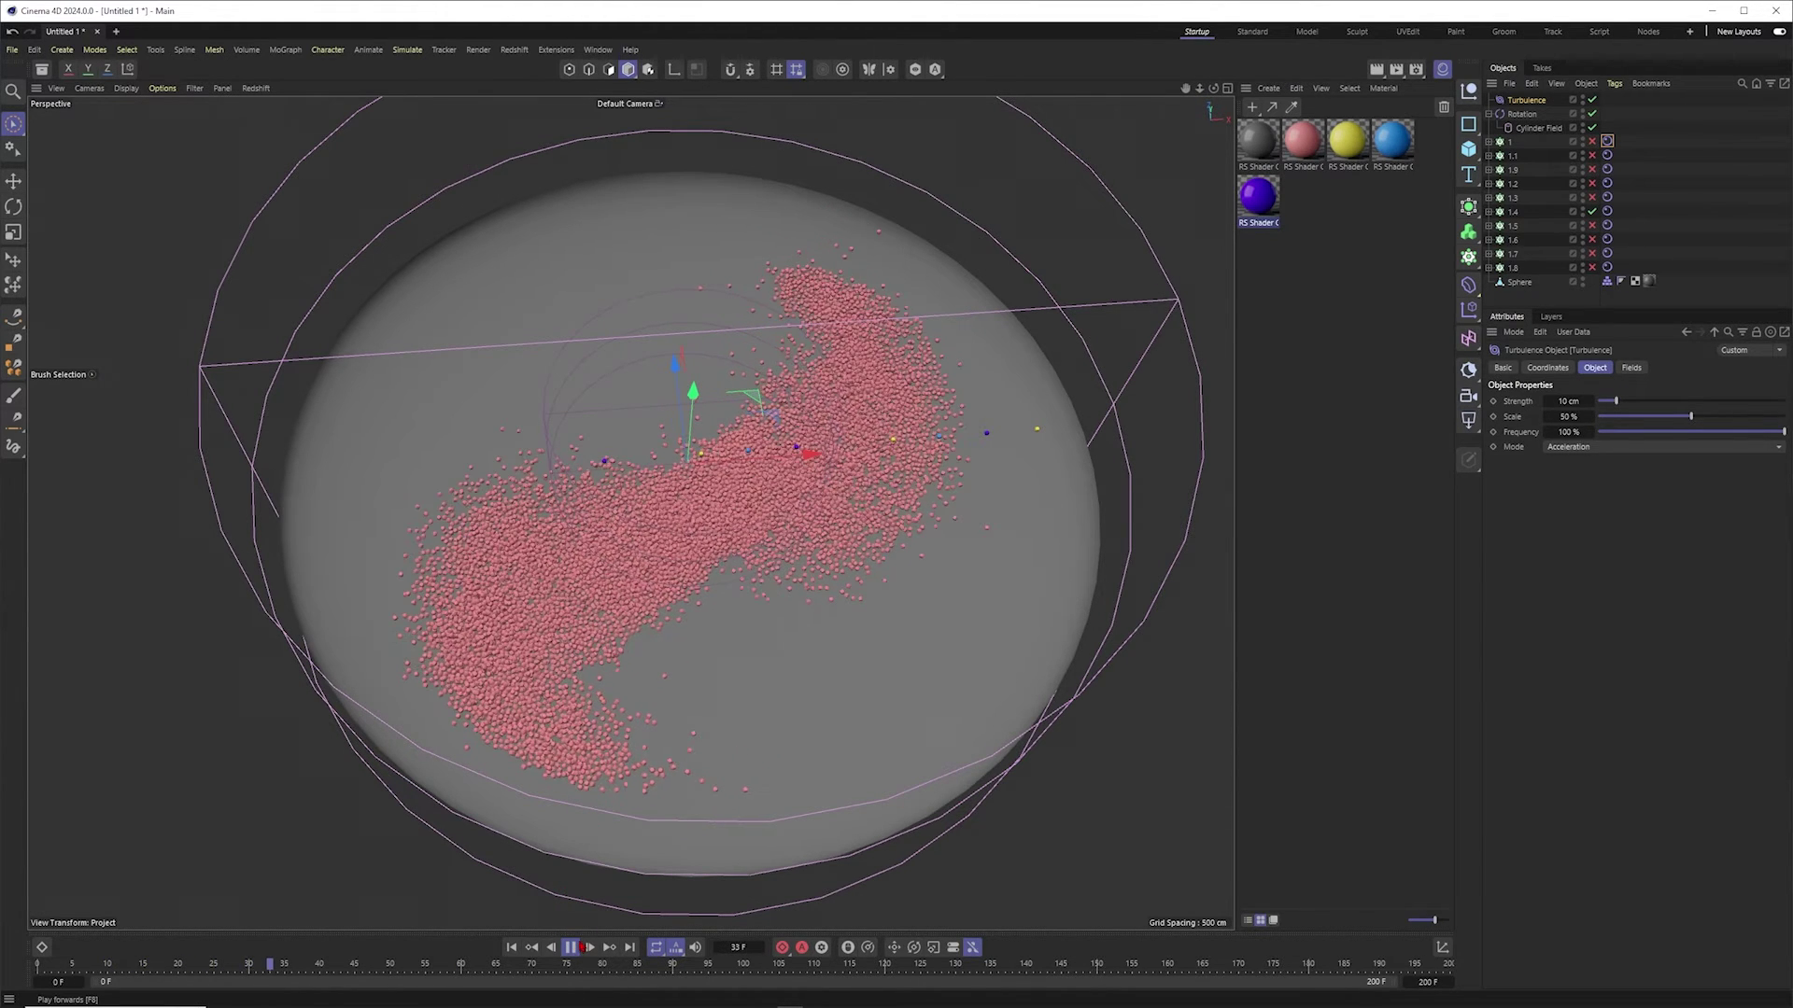
click(570, 947)
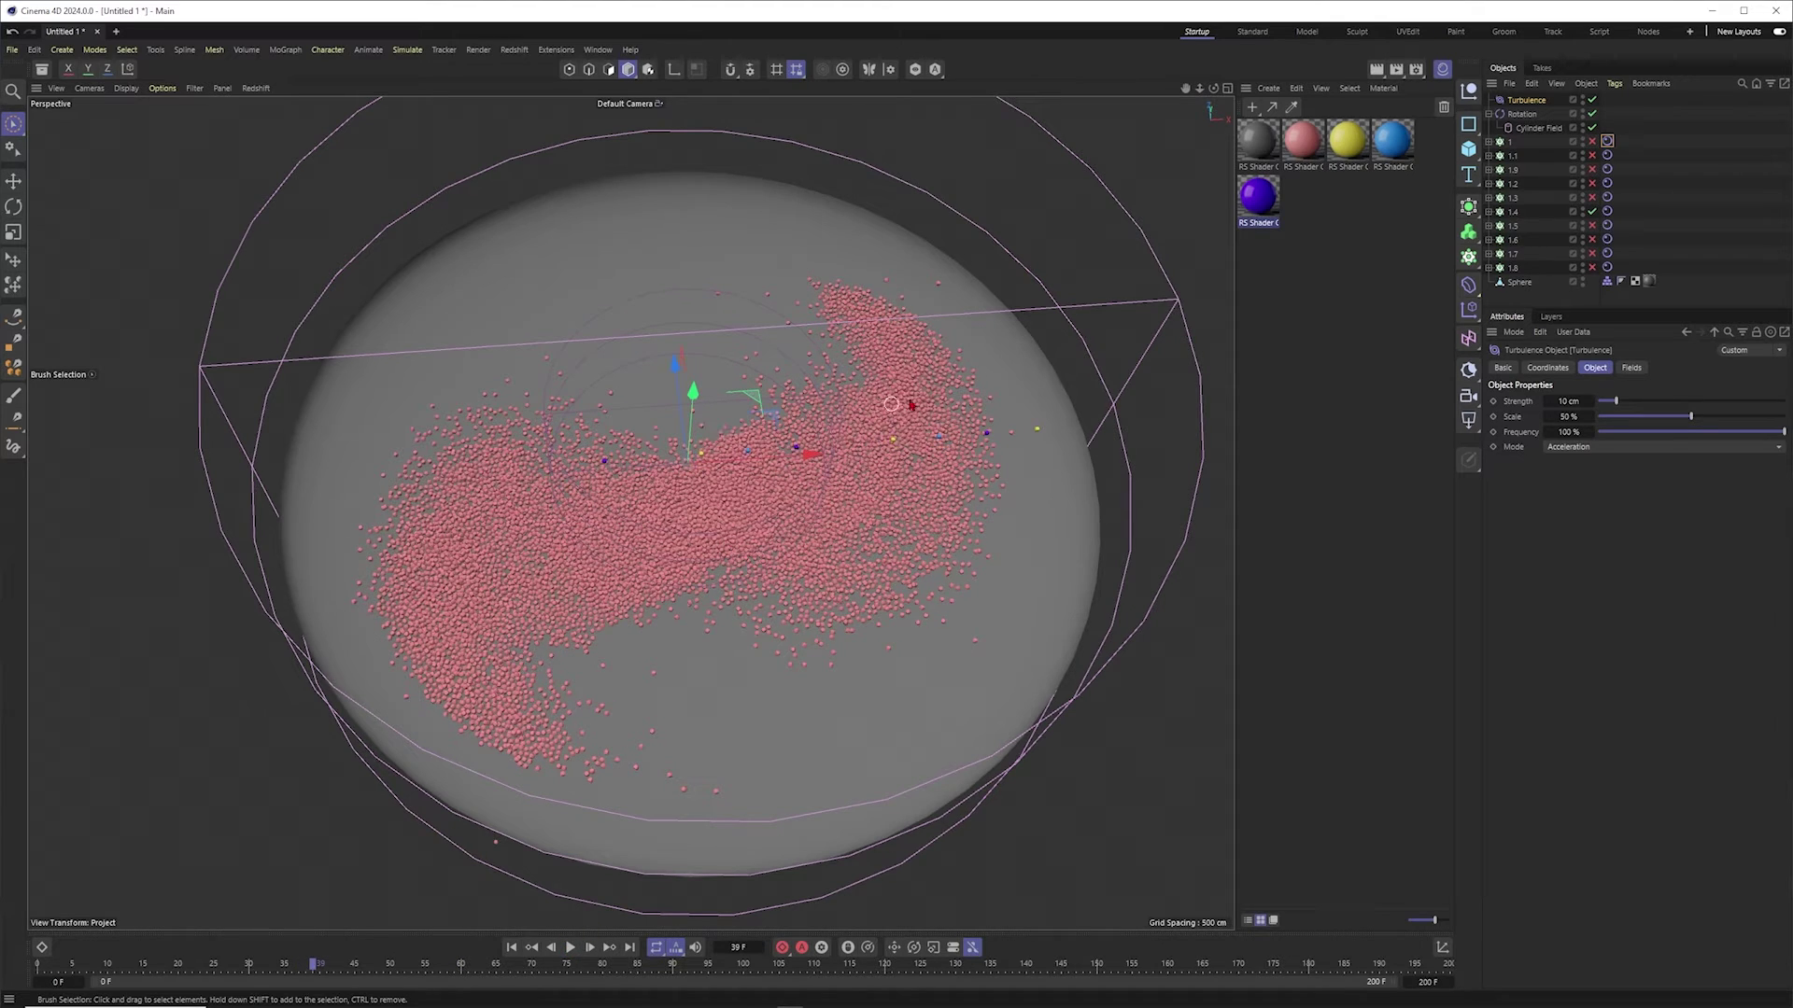
Step: View the Rotation force's object properties, and add an Attractor force to the scene
click(1521, 113)
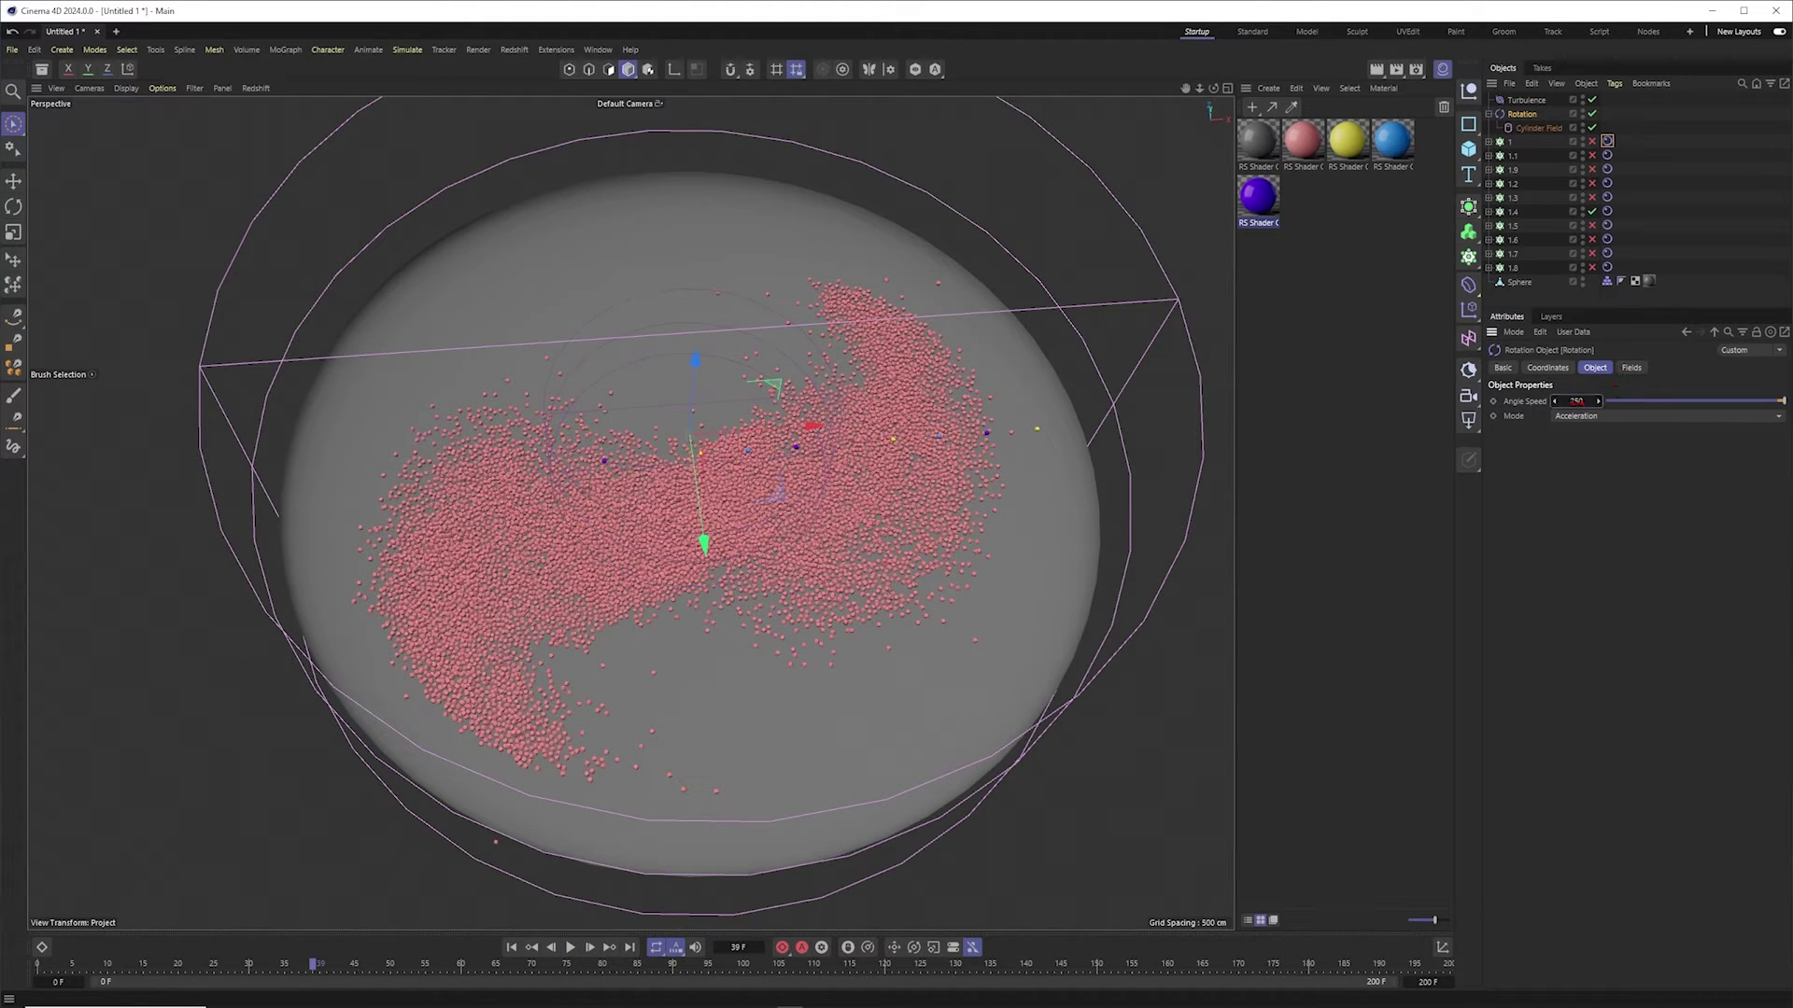
click(1540, 301)
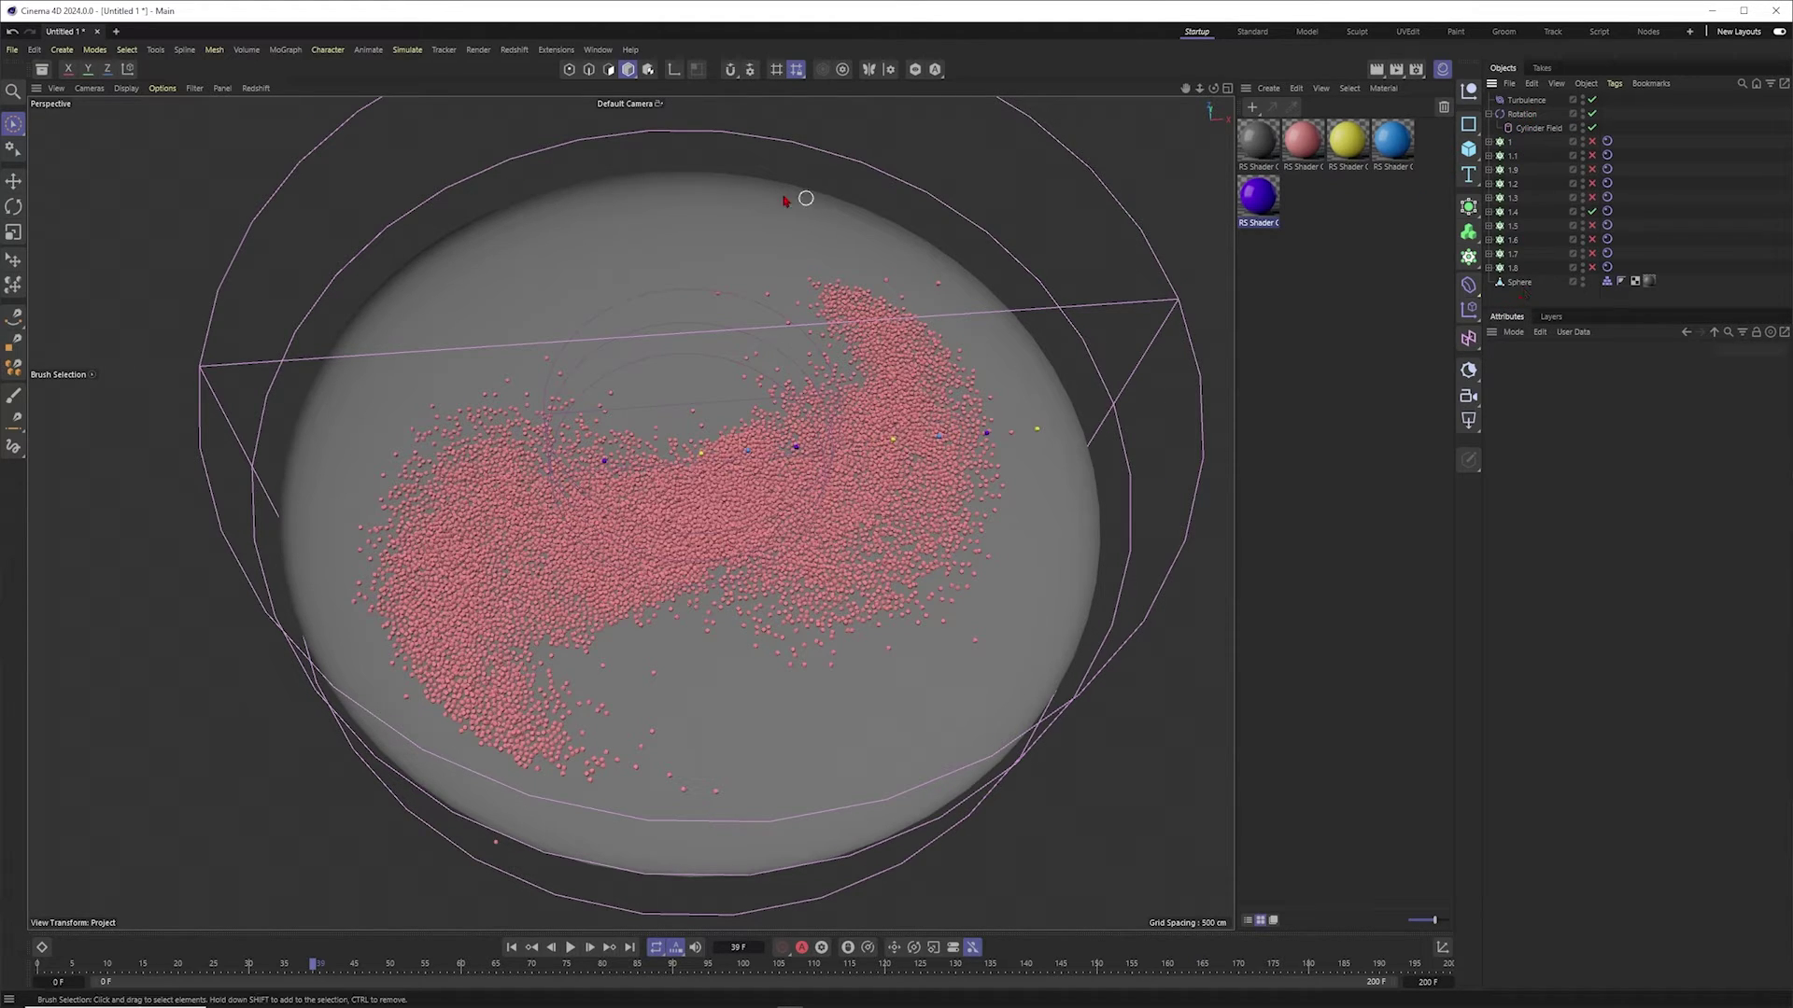
click(407, 50)
mouse_move(457, 76)
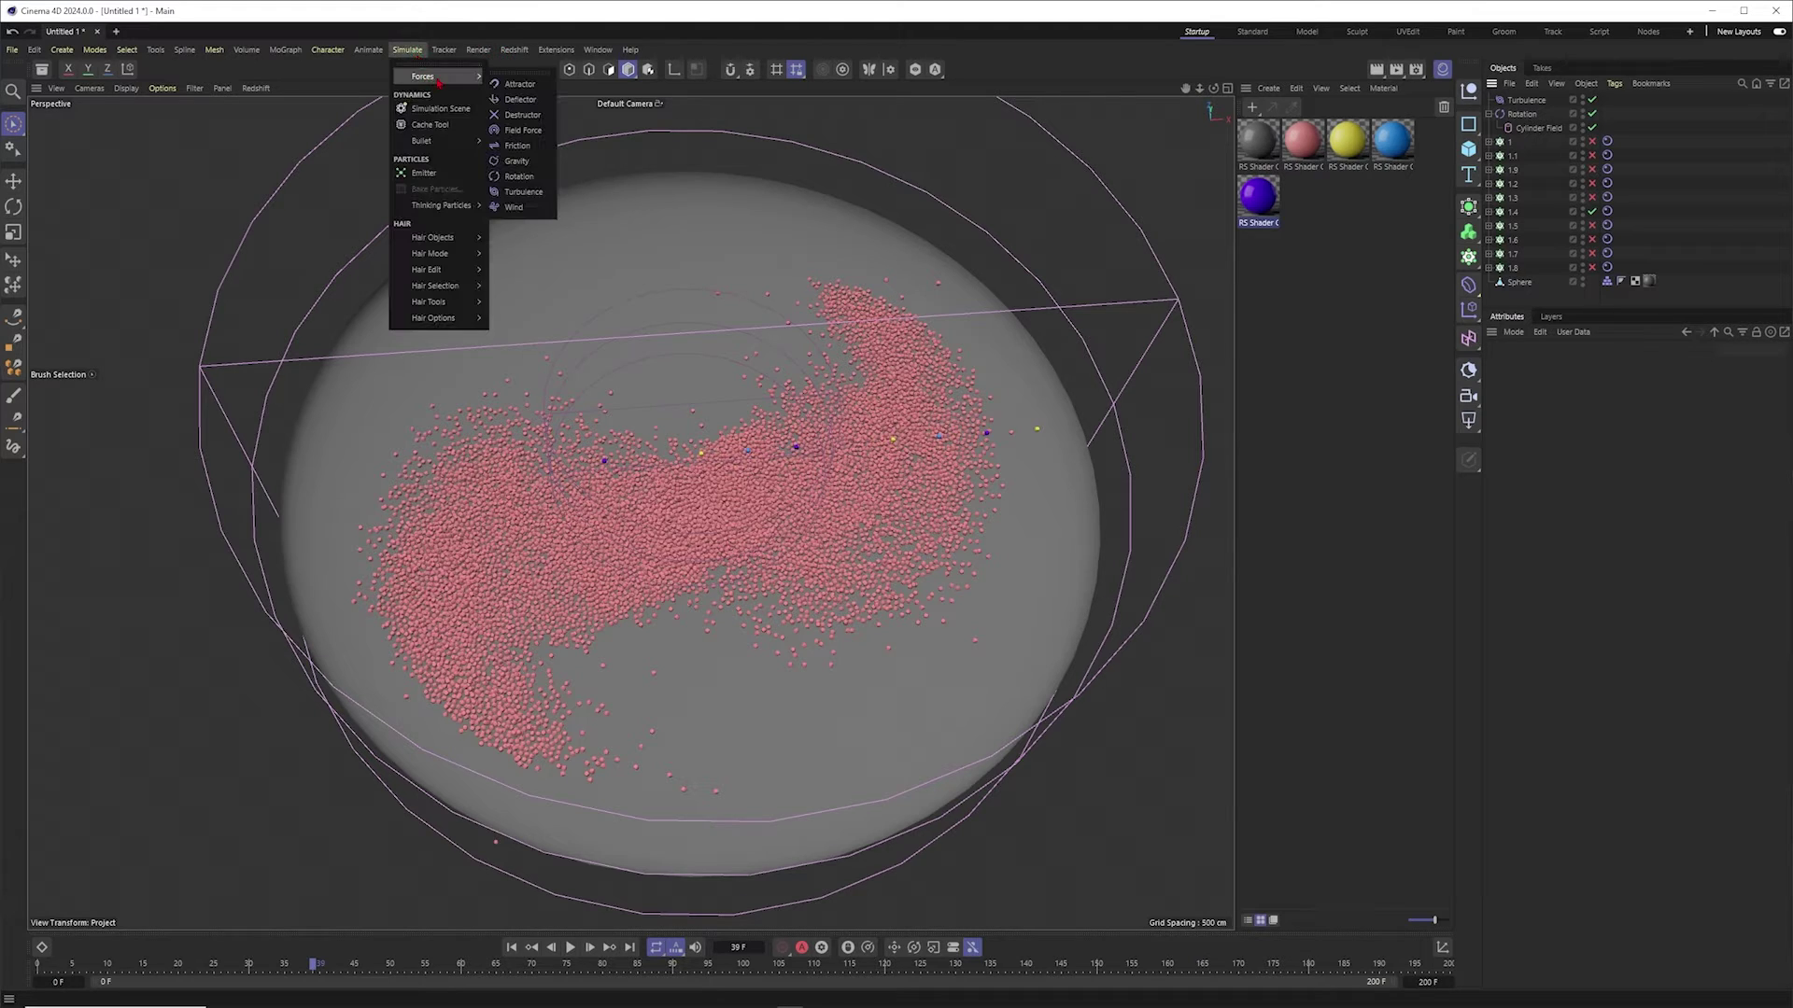
click(546, 88)
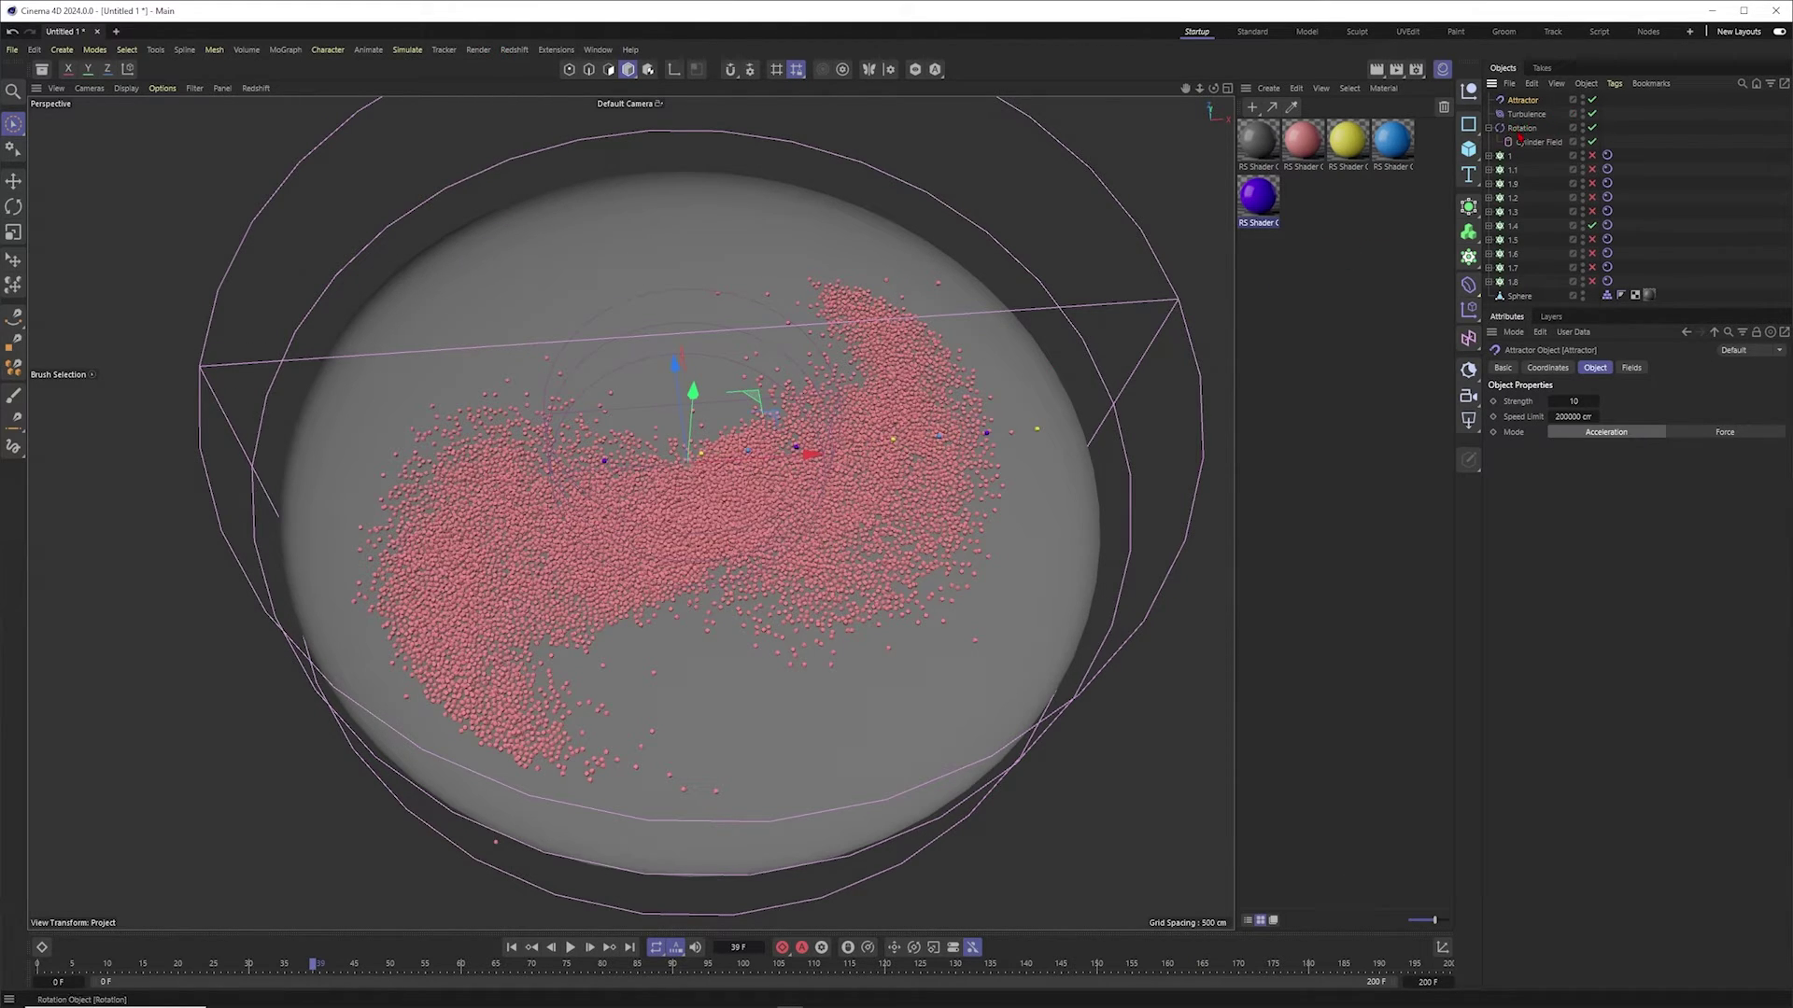
Step: Limit the Attractor force with a new Spherical Field
alt+drag(921, 376, 733, 497)
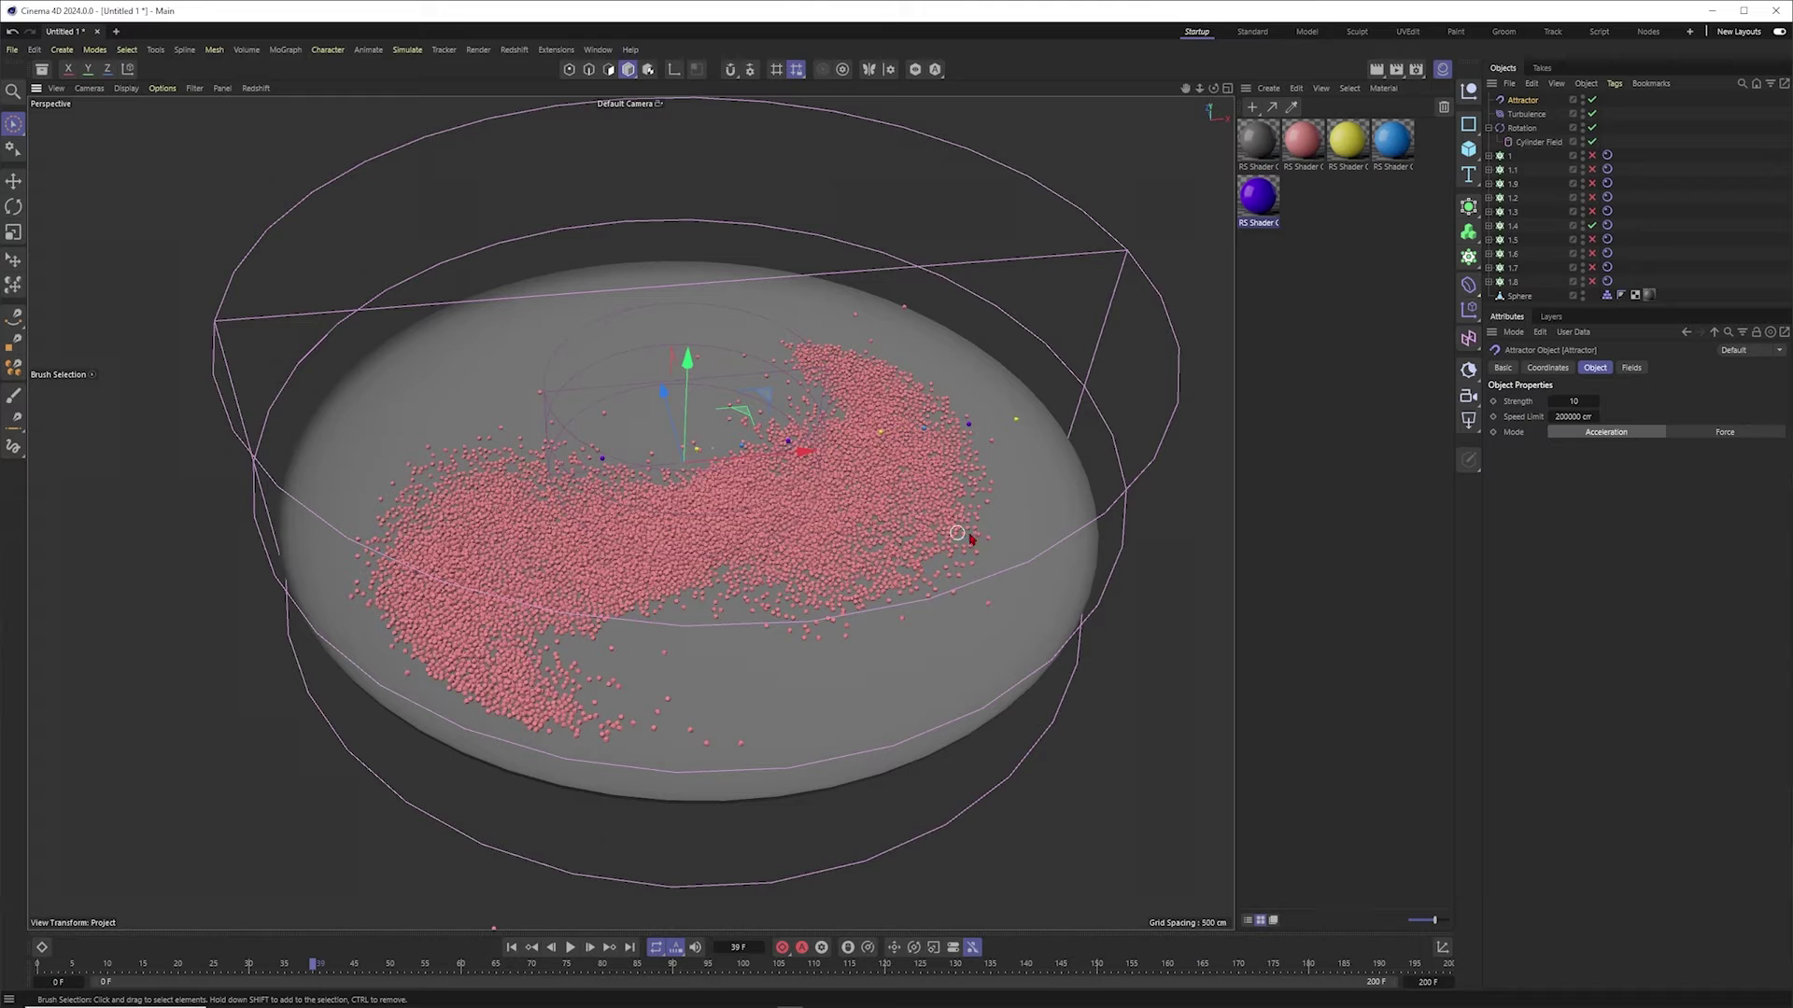
alt+drag(800, 505, 935, 429)
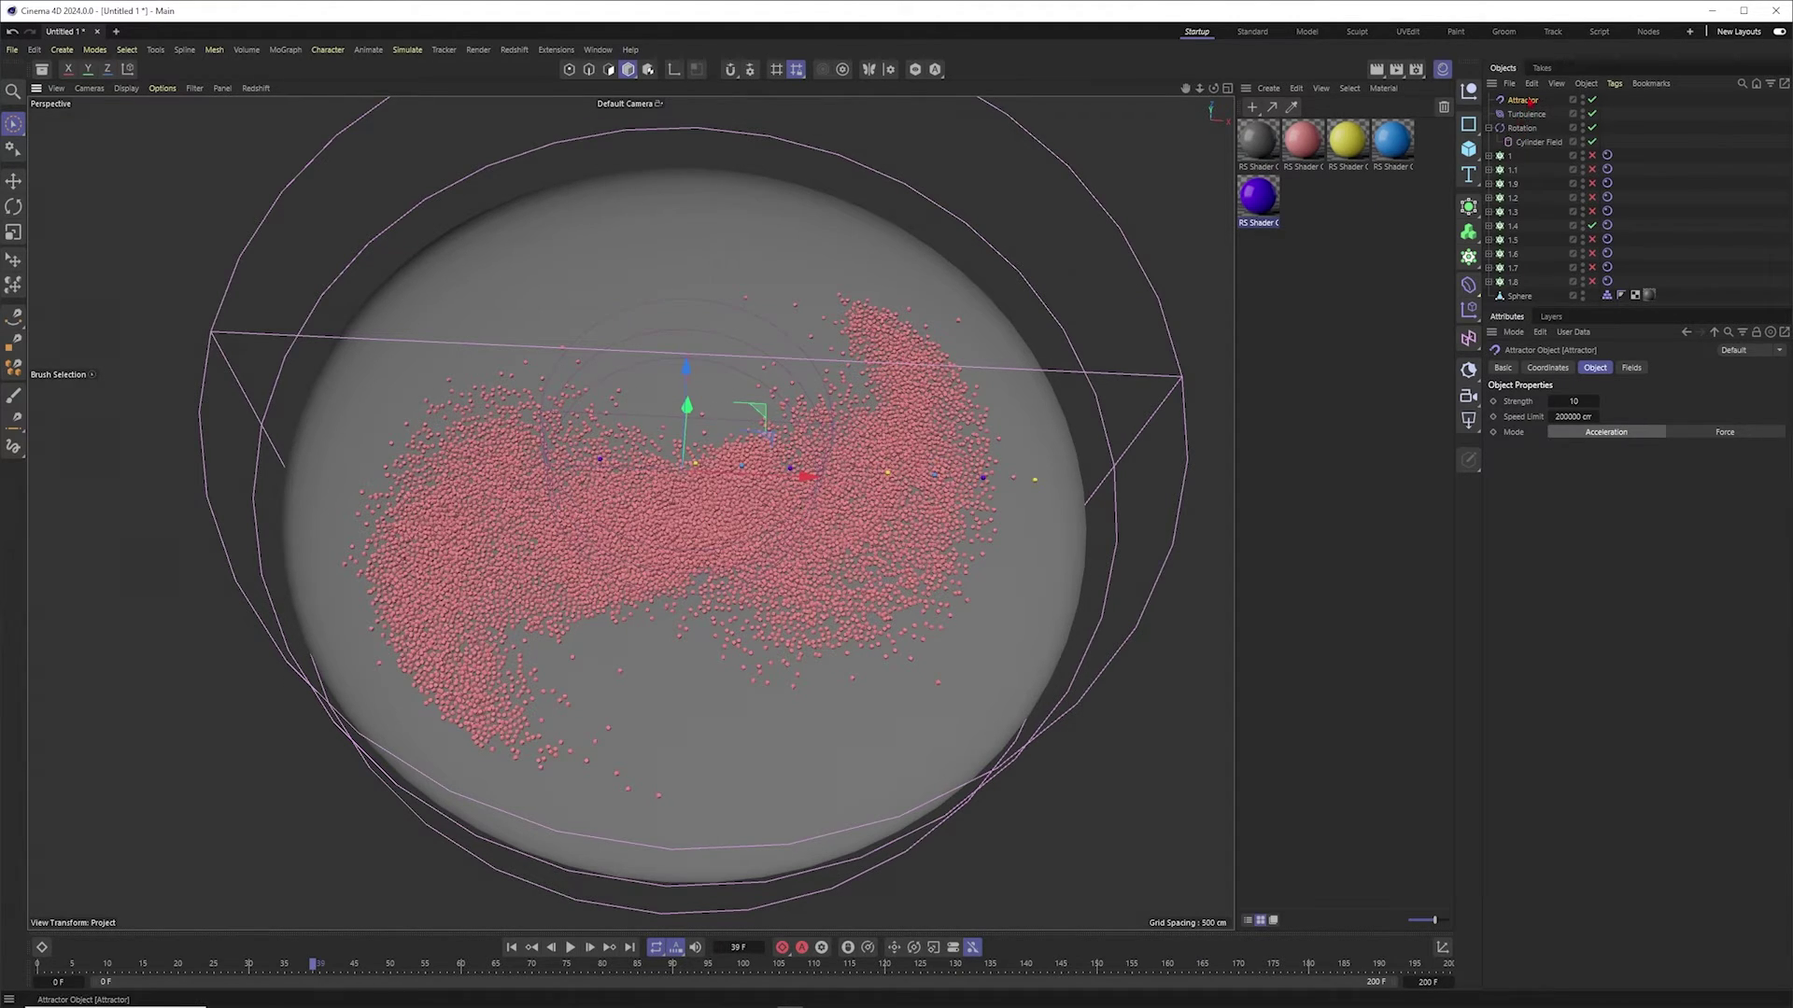
alt+drag(700, 517, 752, 424)
scroll(724, 464, up, 1)
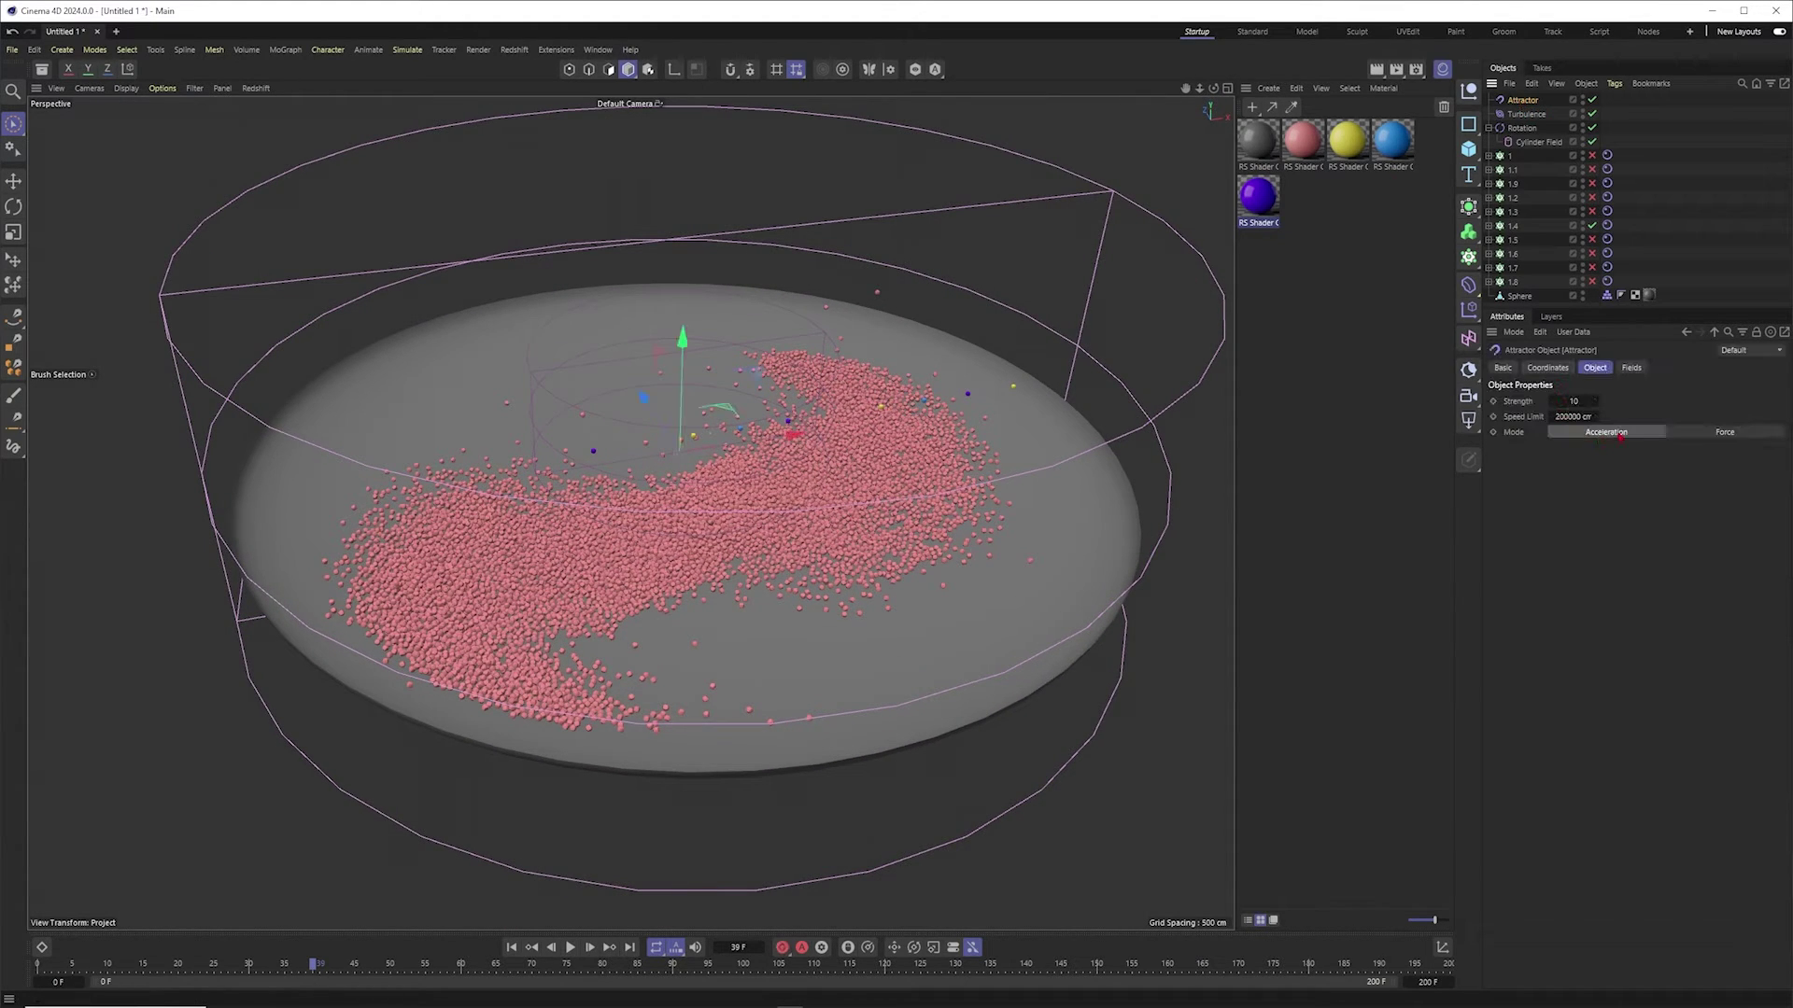
click(1629, 368)
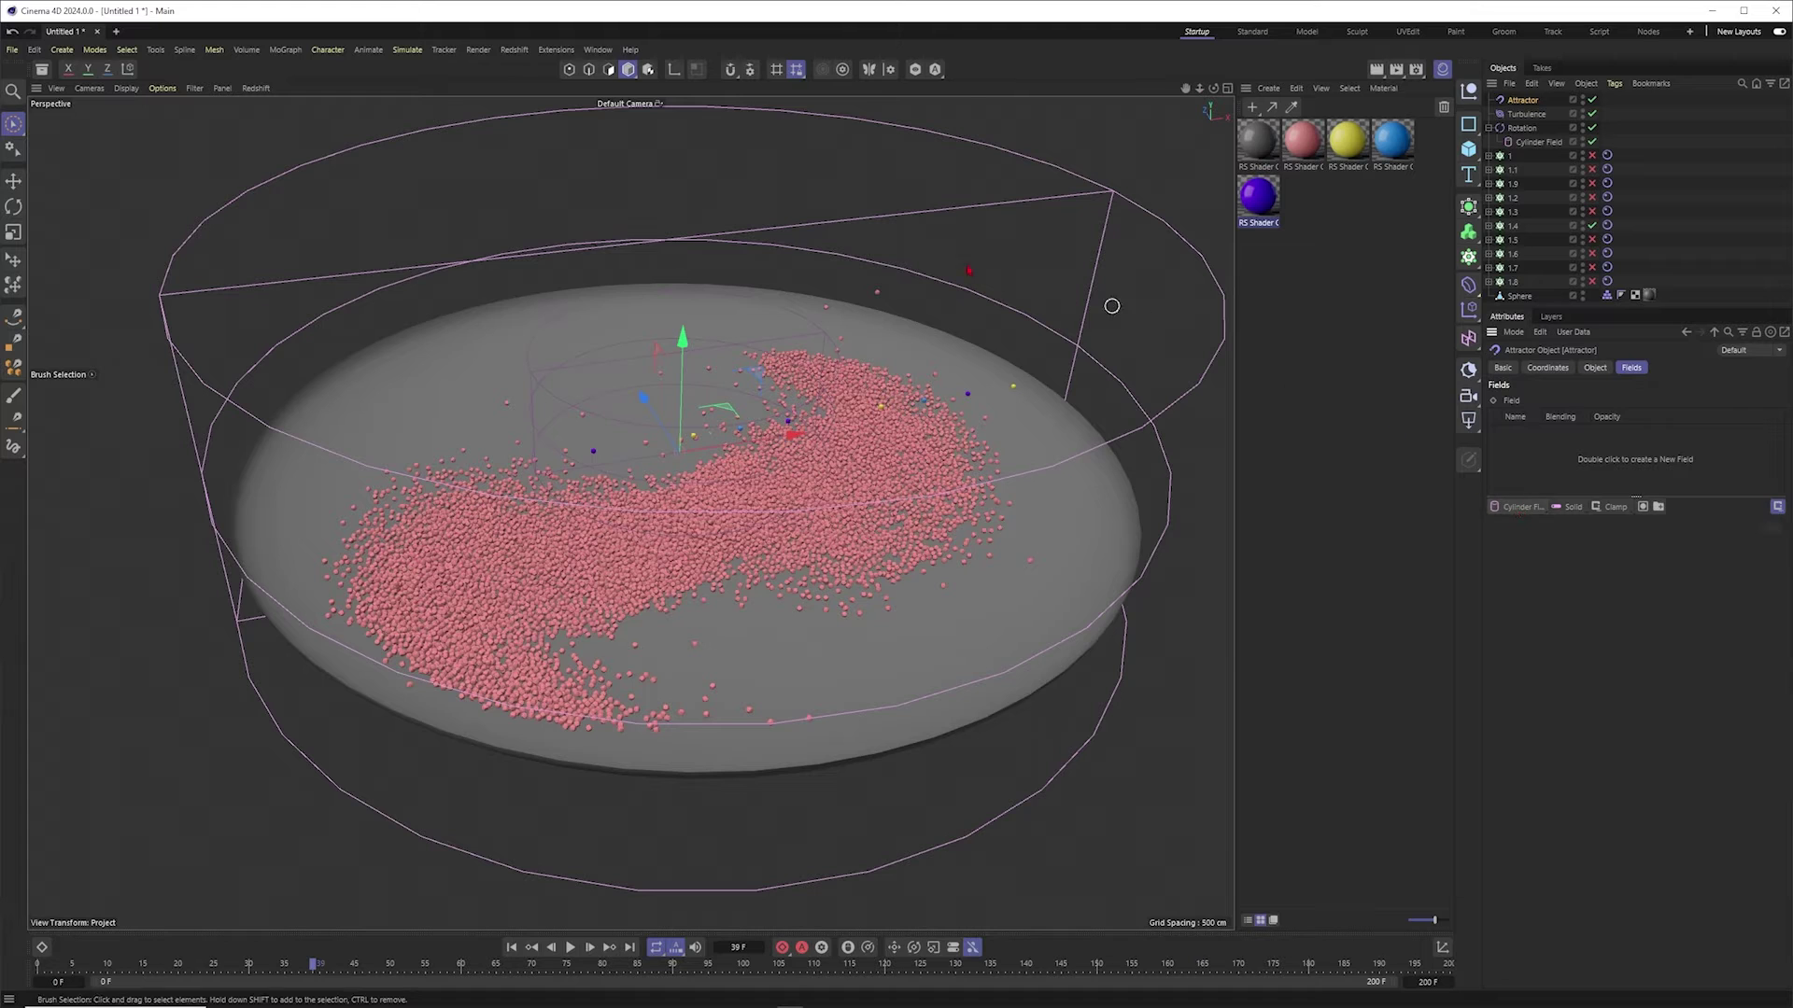
alt+drag(727, 482, 678, 412)
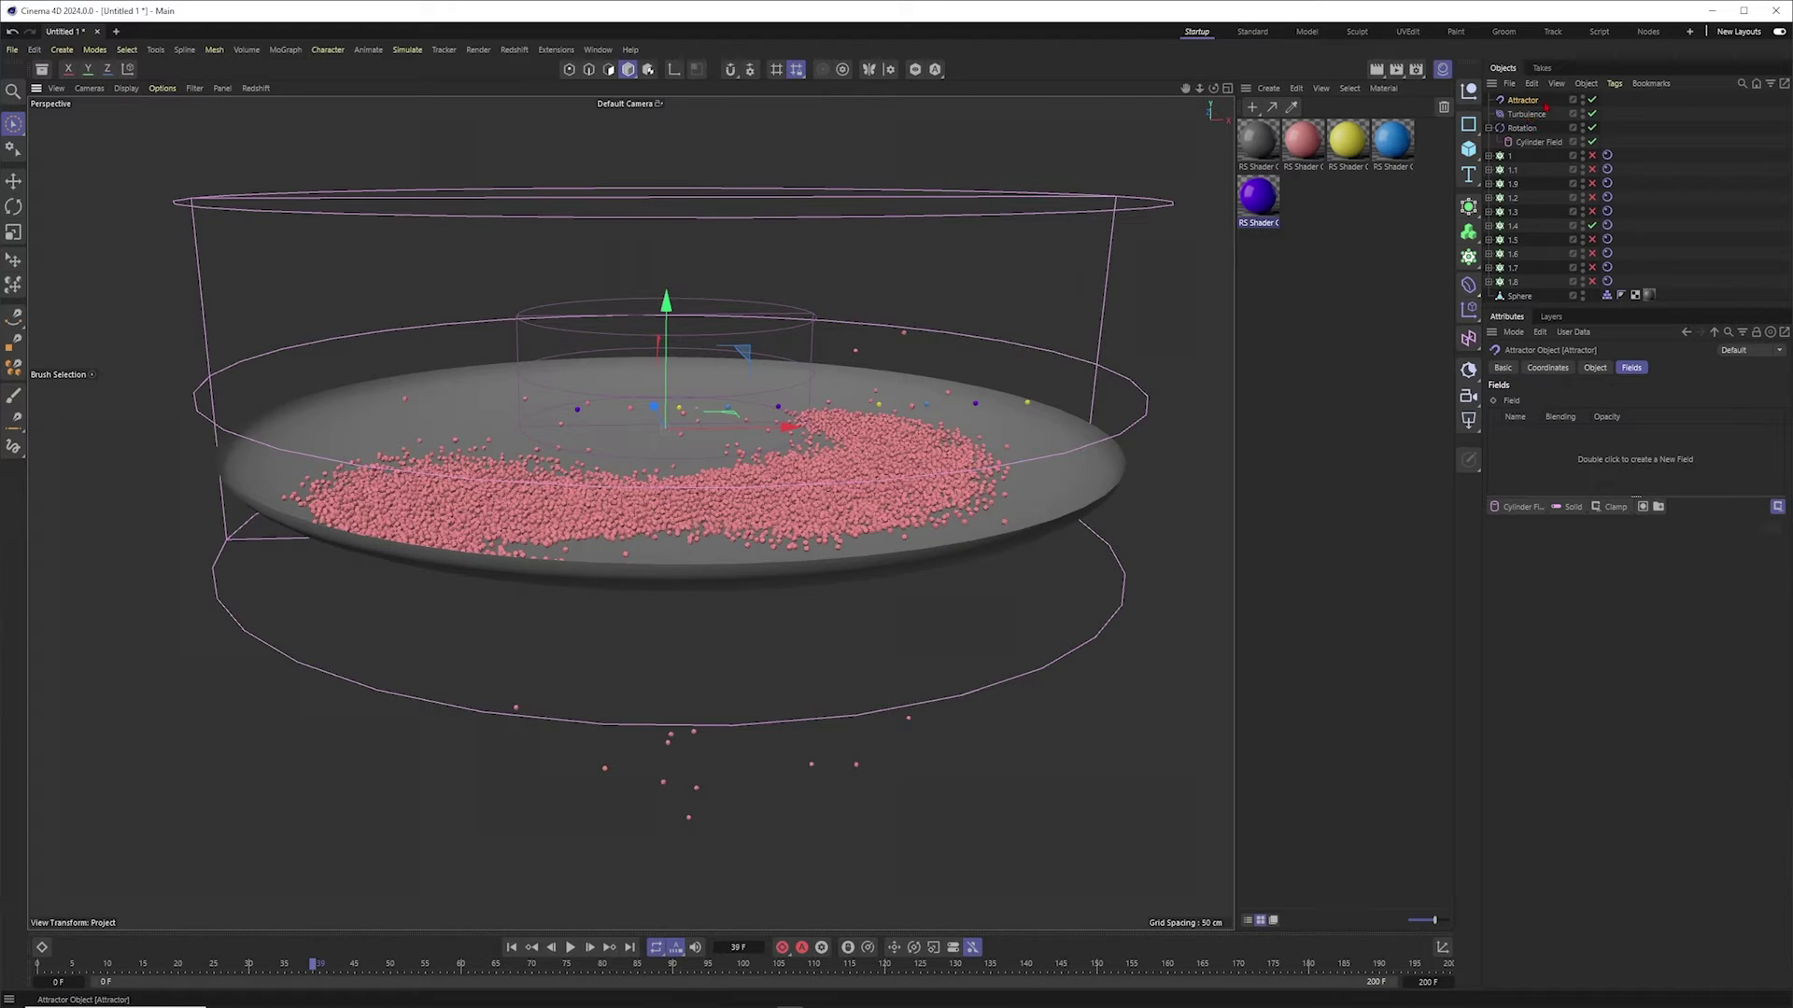
click(1517, 506)
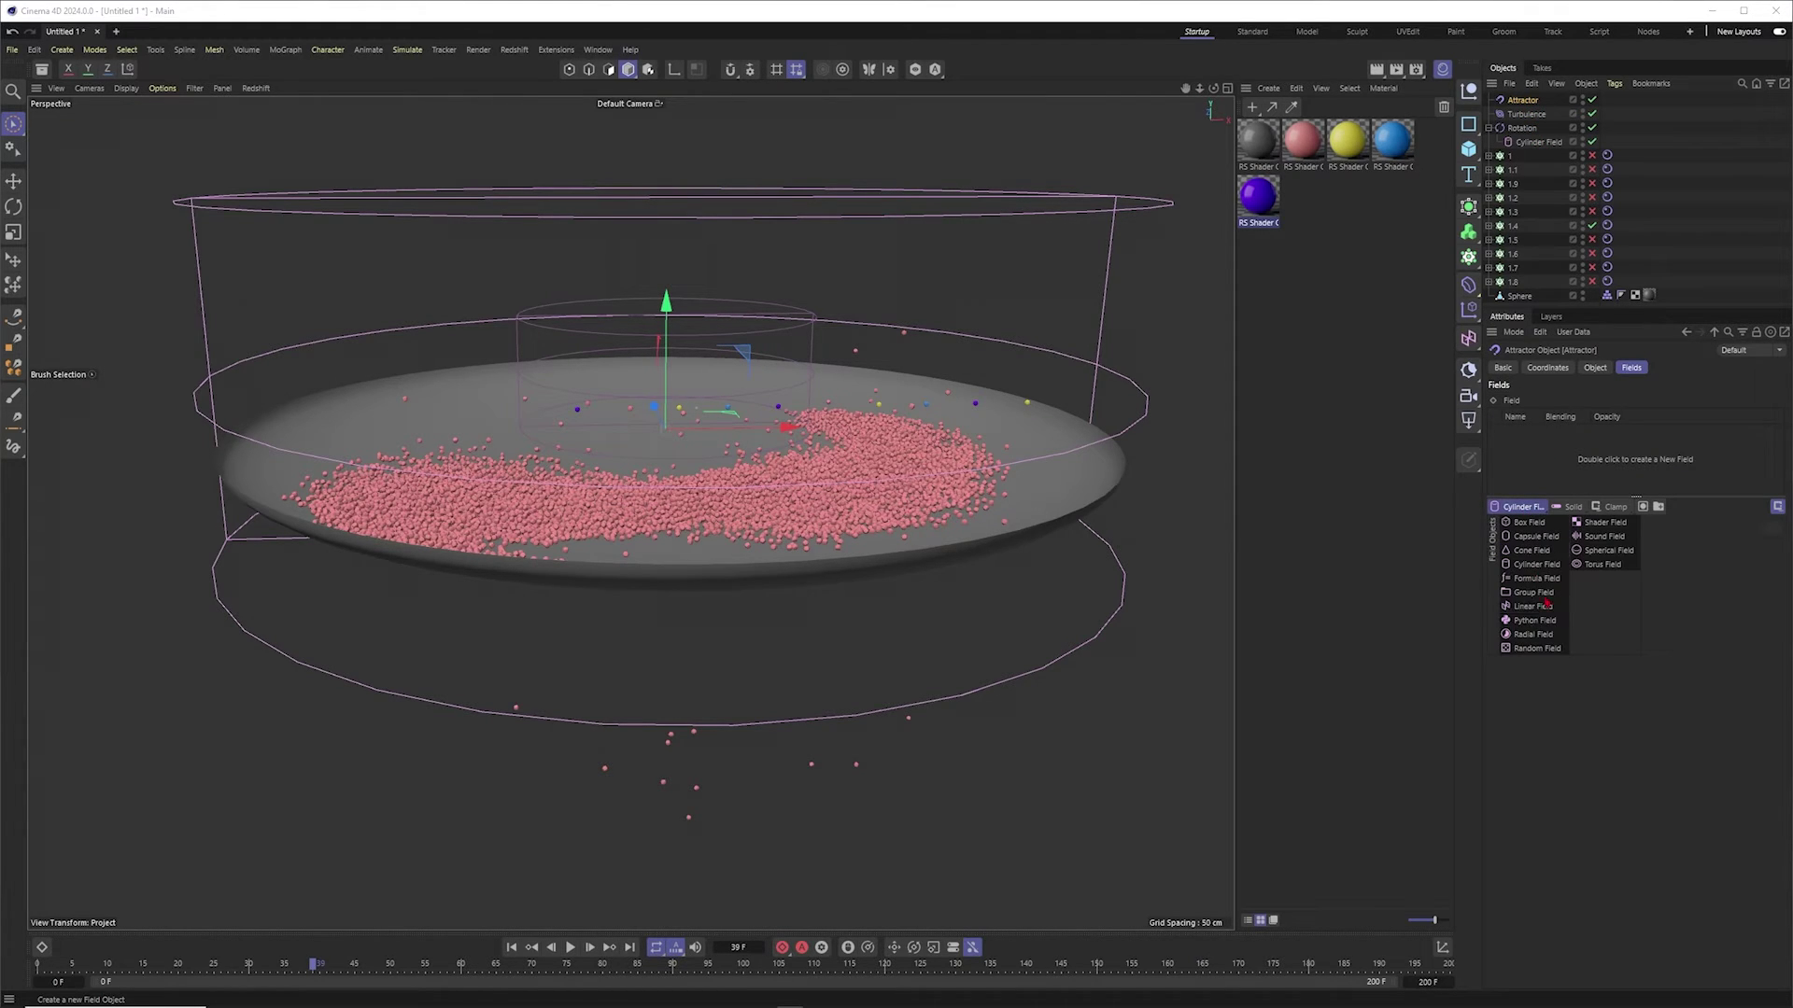
click(1598, 550)
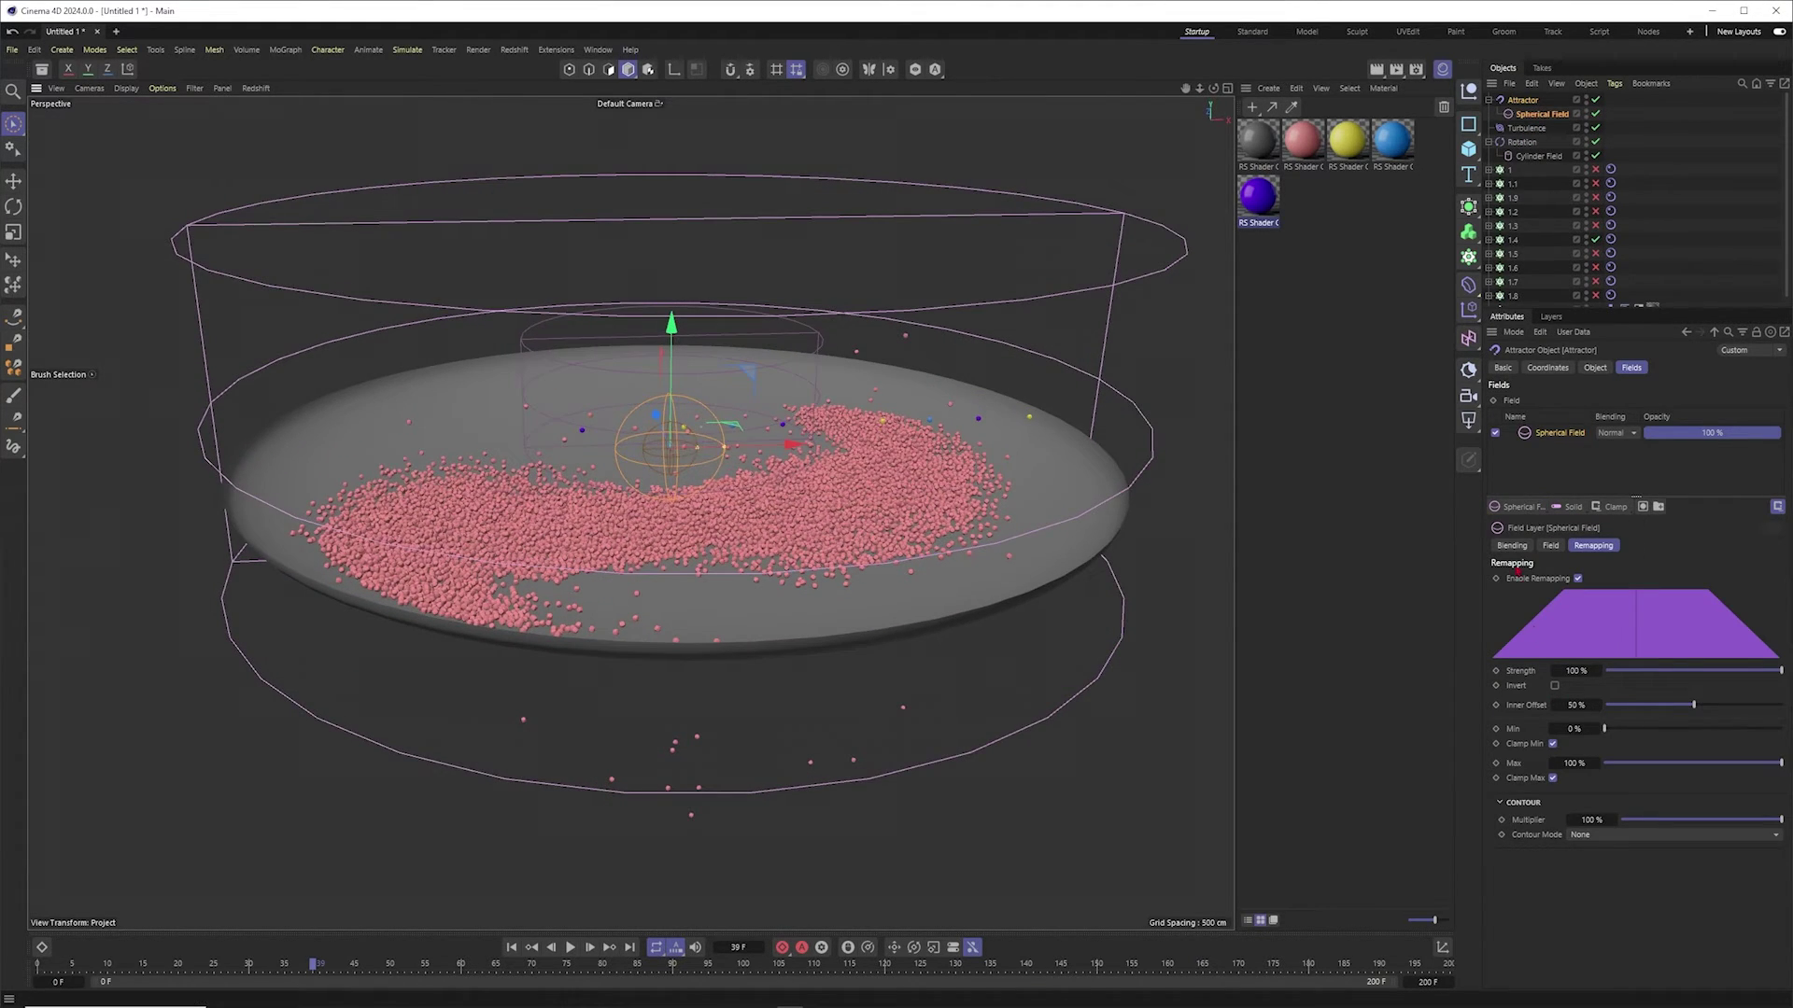
Step: Enlarge the spherical field around the dish's centre, and invert its remapping with an inner offset of about 37%
click(1551, 546)
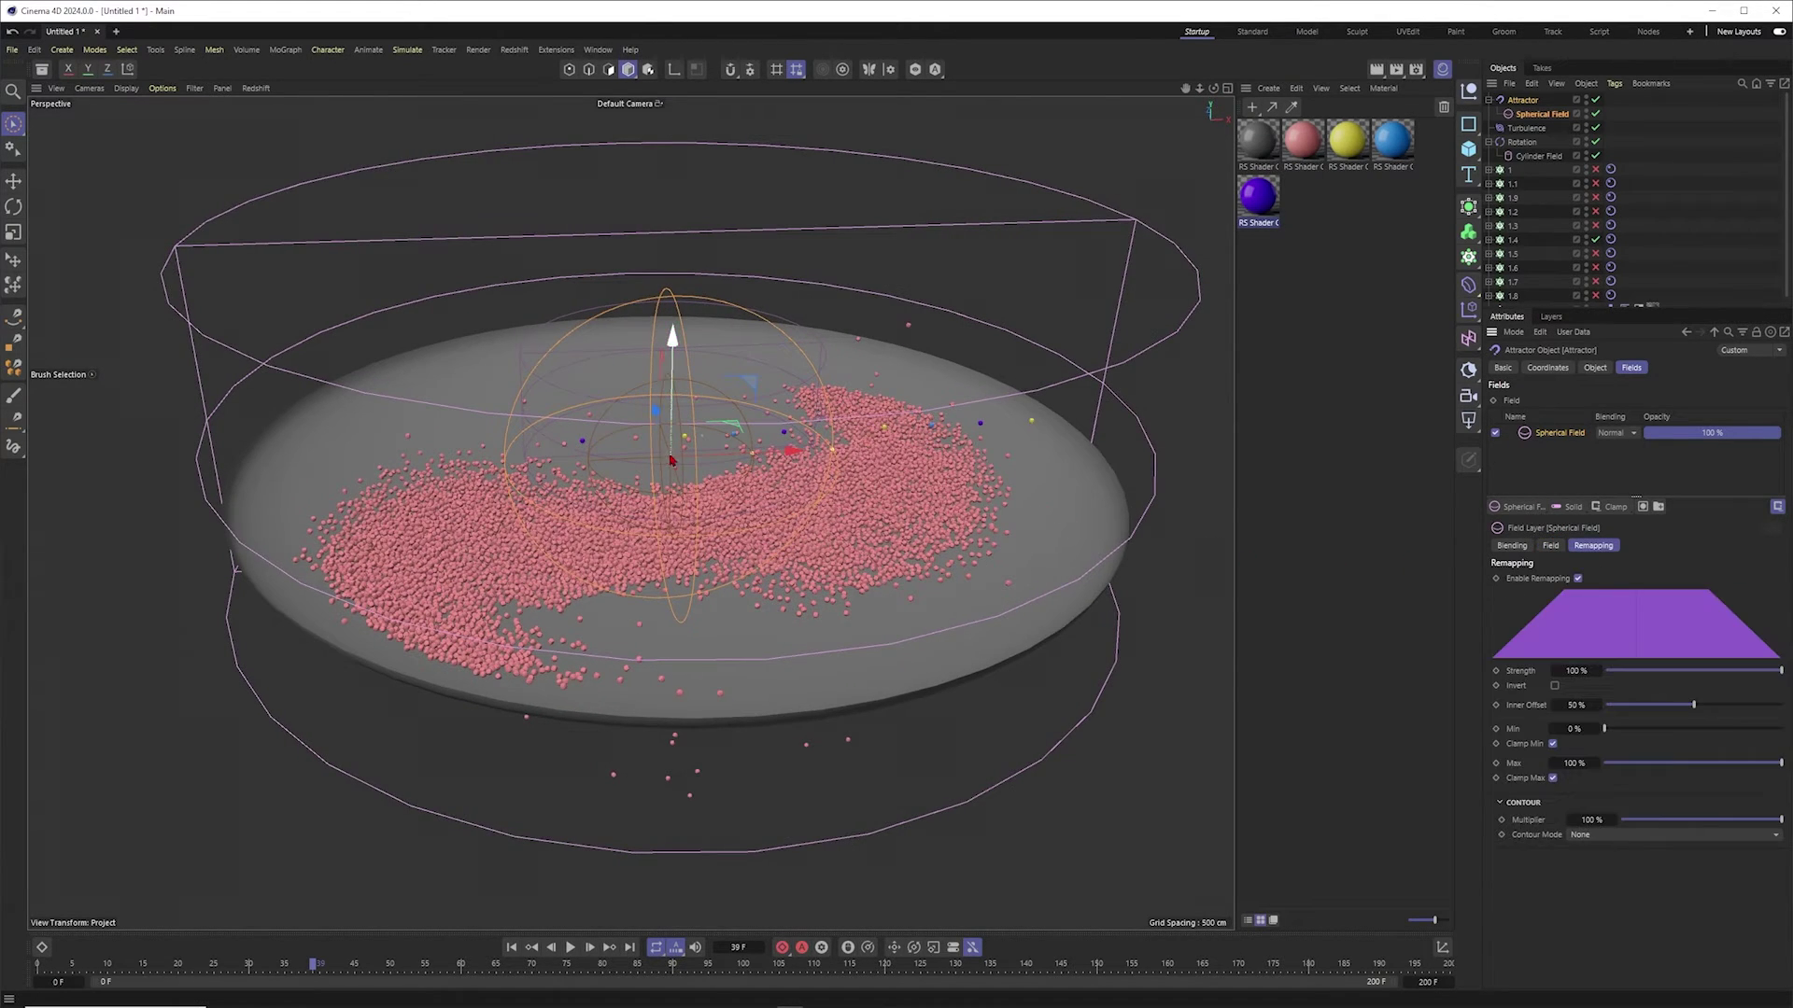
click(1554, 687)
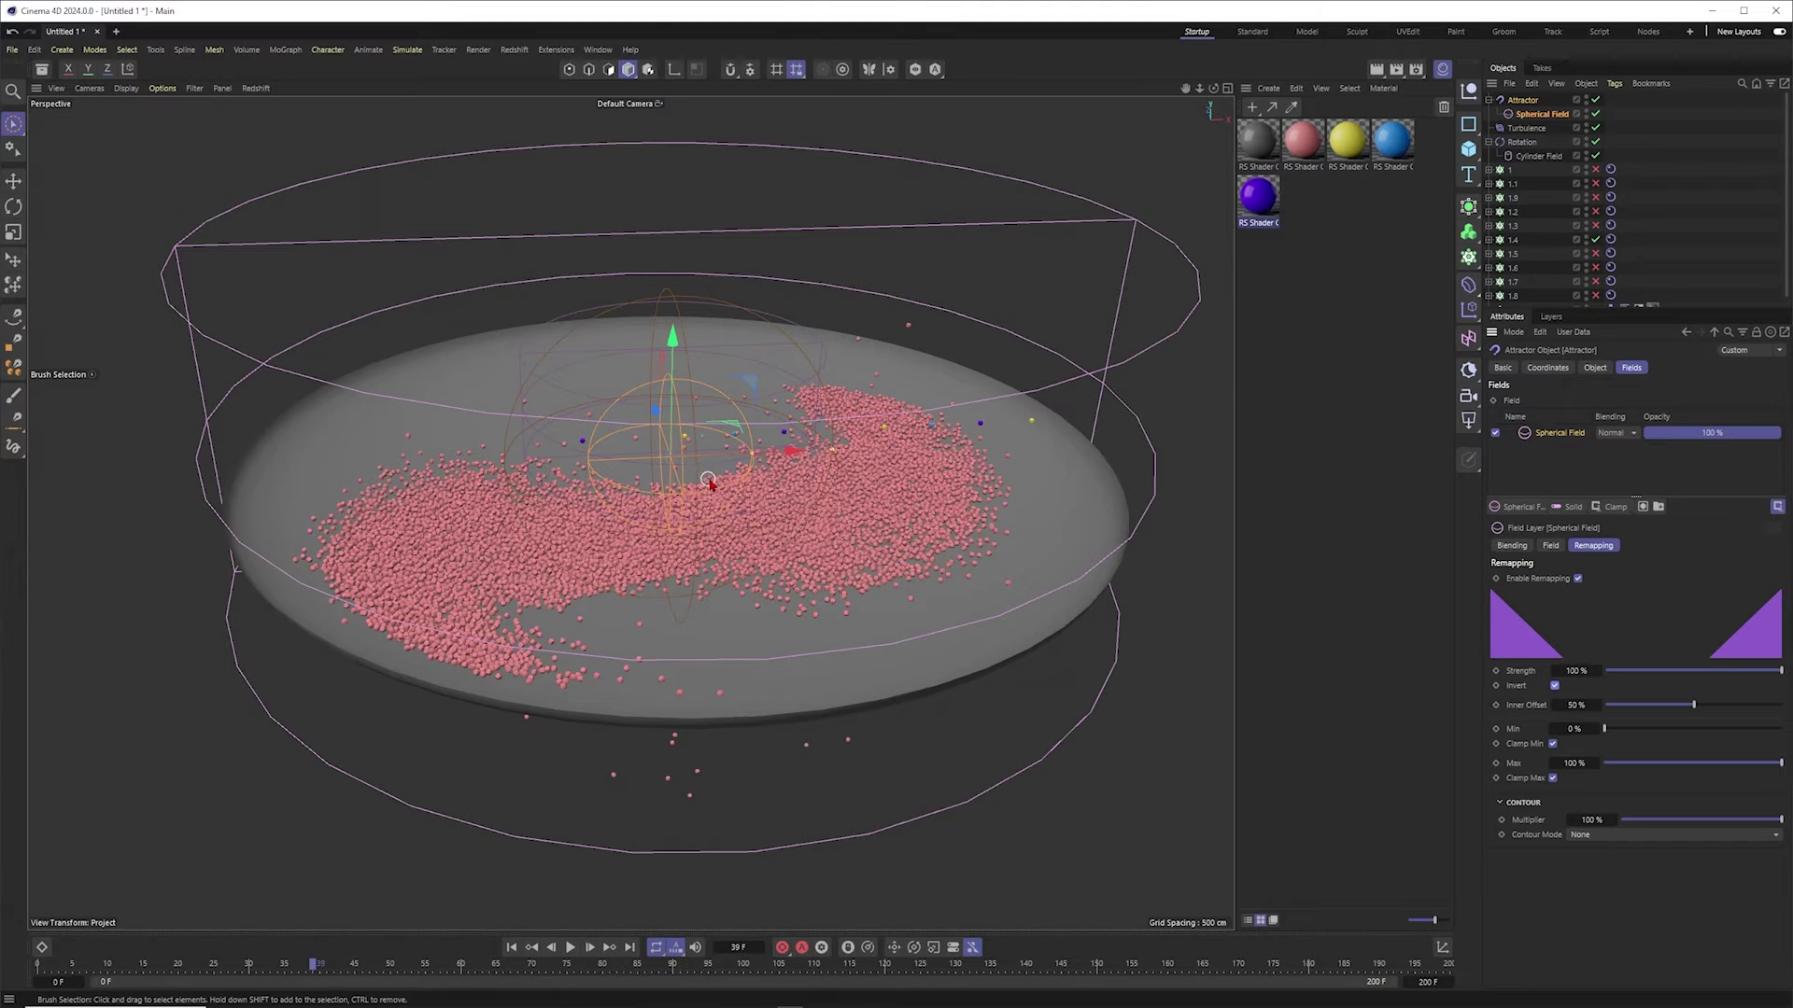
drag(753, 455, 731, 461)
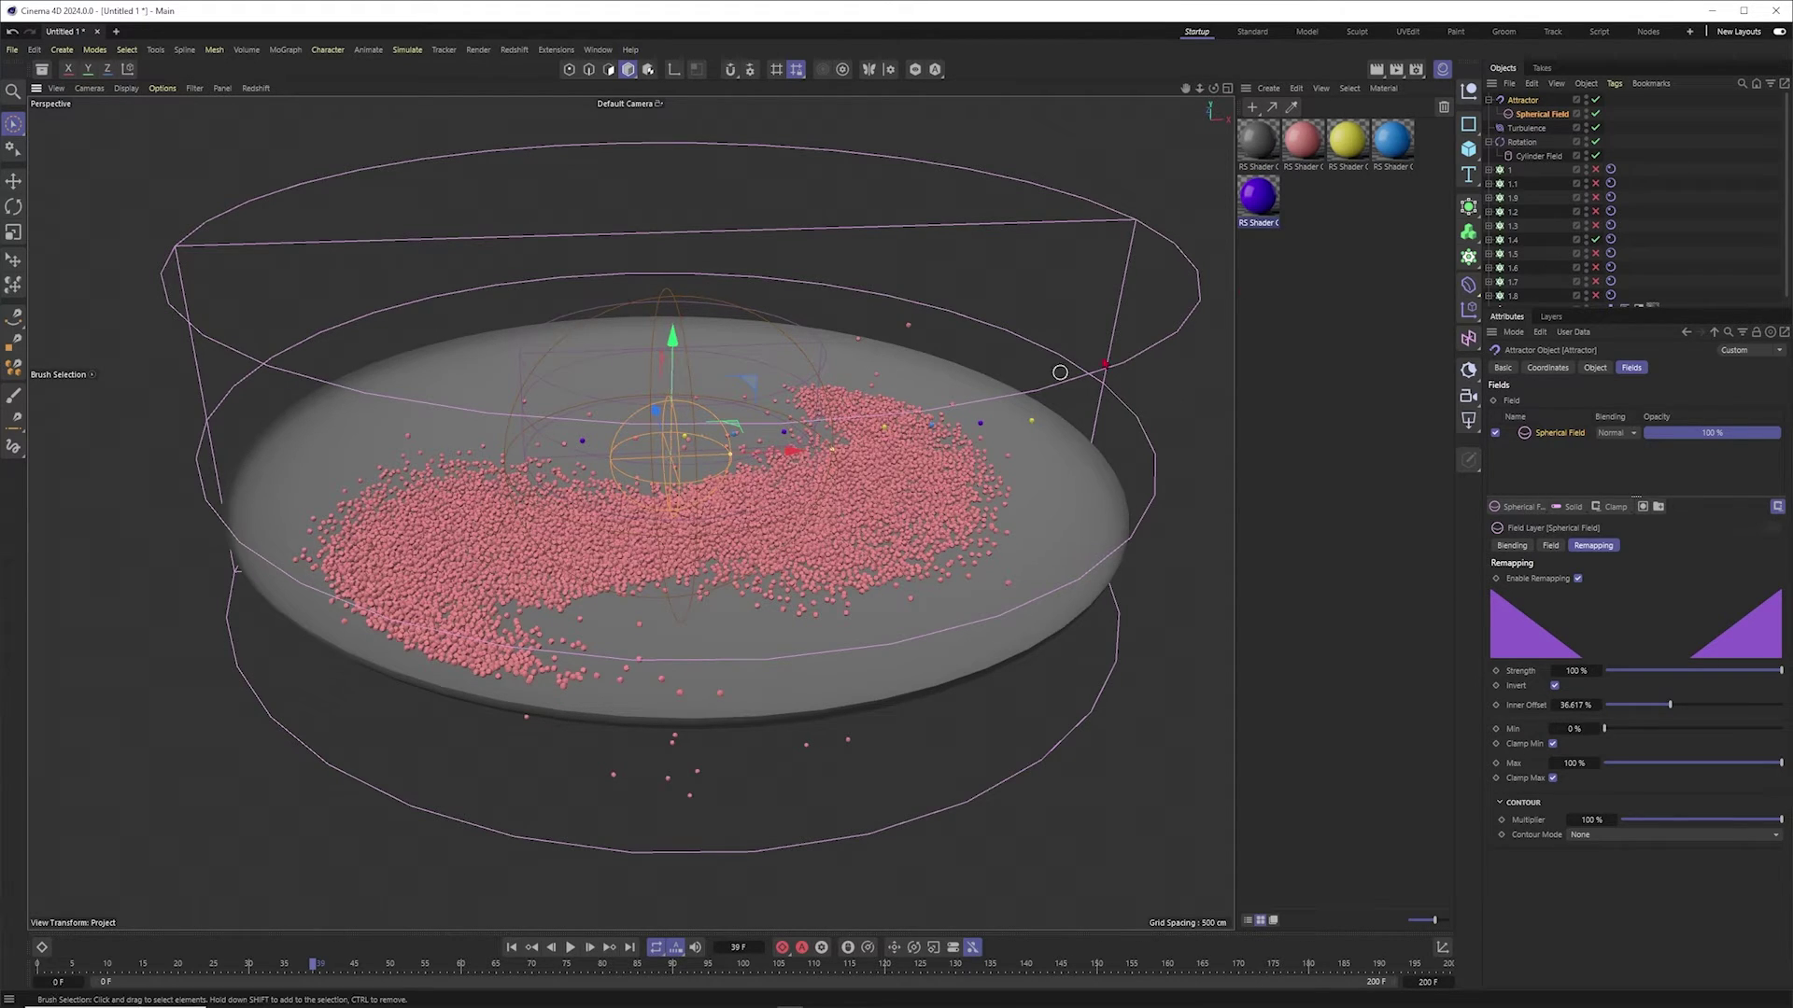
click(1664, 164)
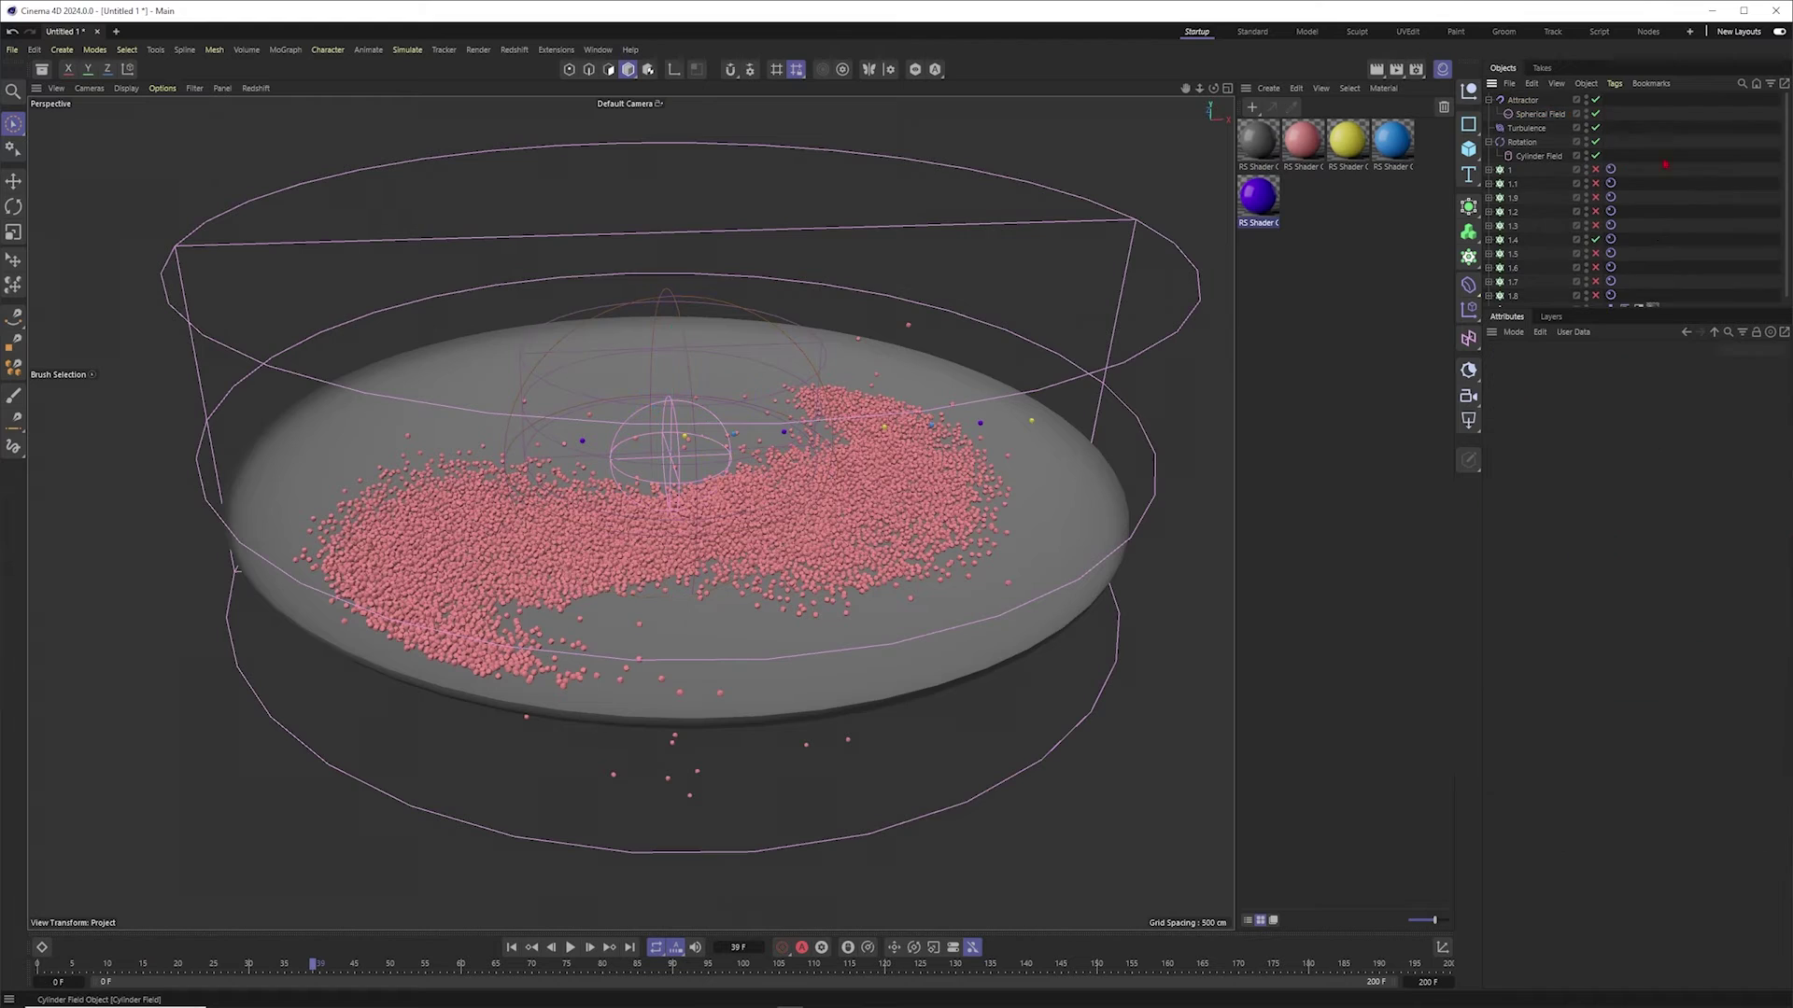
Step: Reduce cloner 1.4 to a single layer by setting its Y count to 1
click(1515, 240)
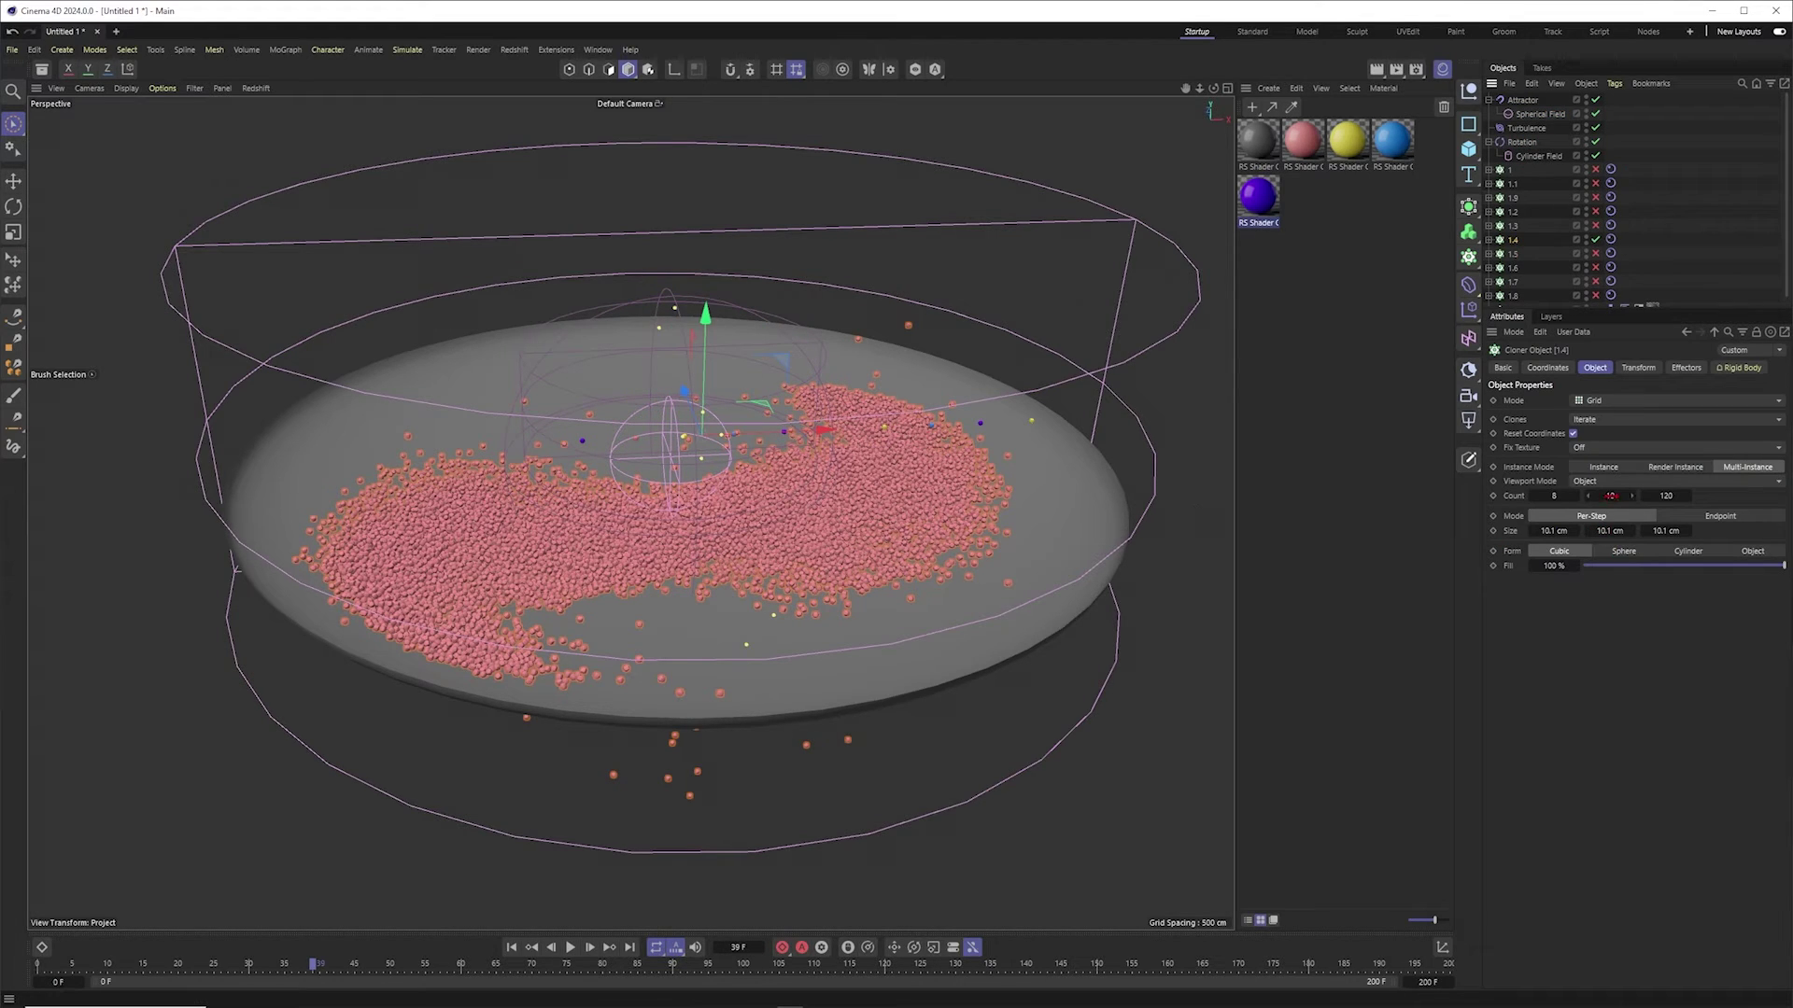
text(1)
key(Return)
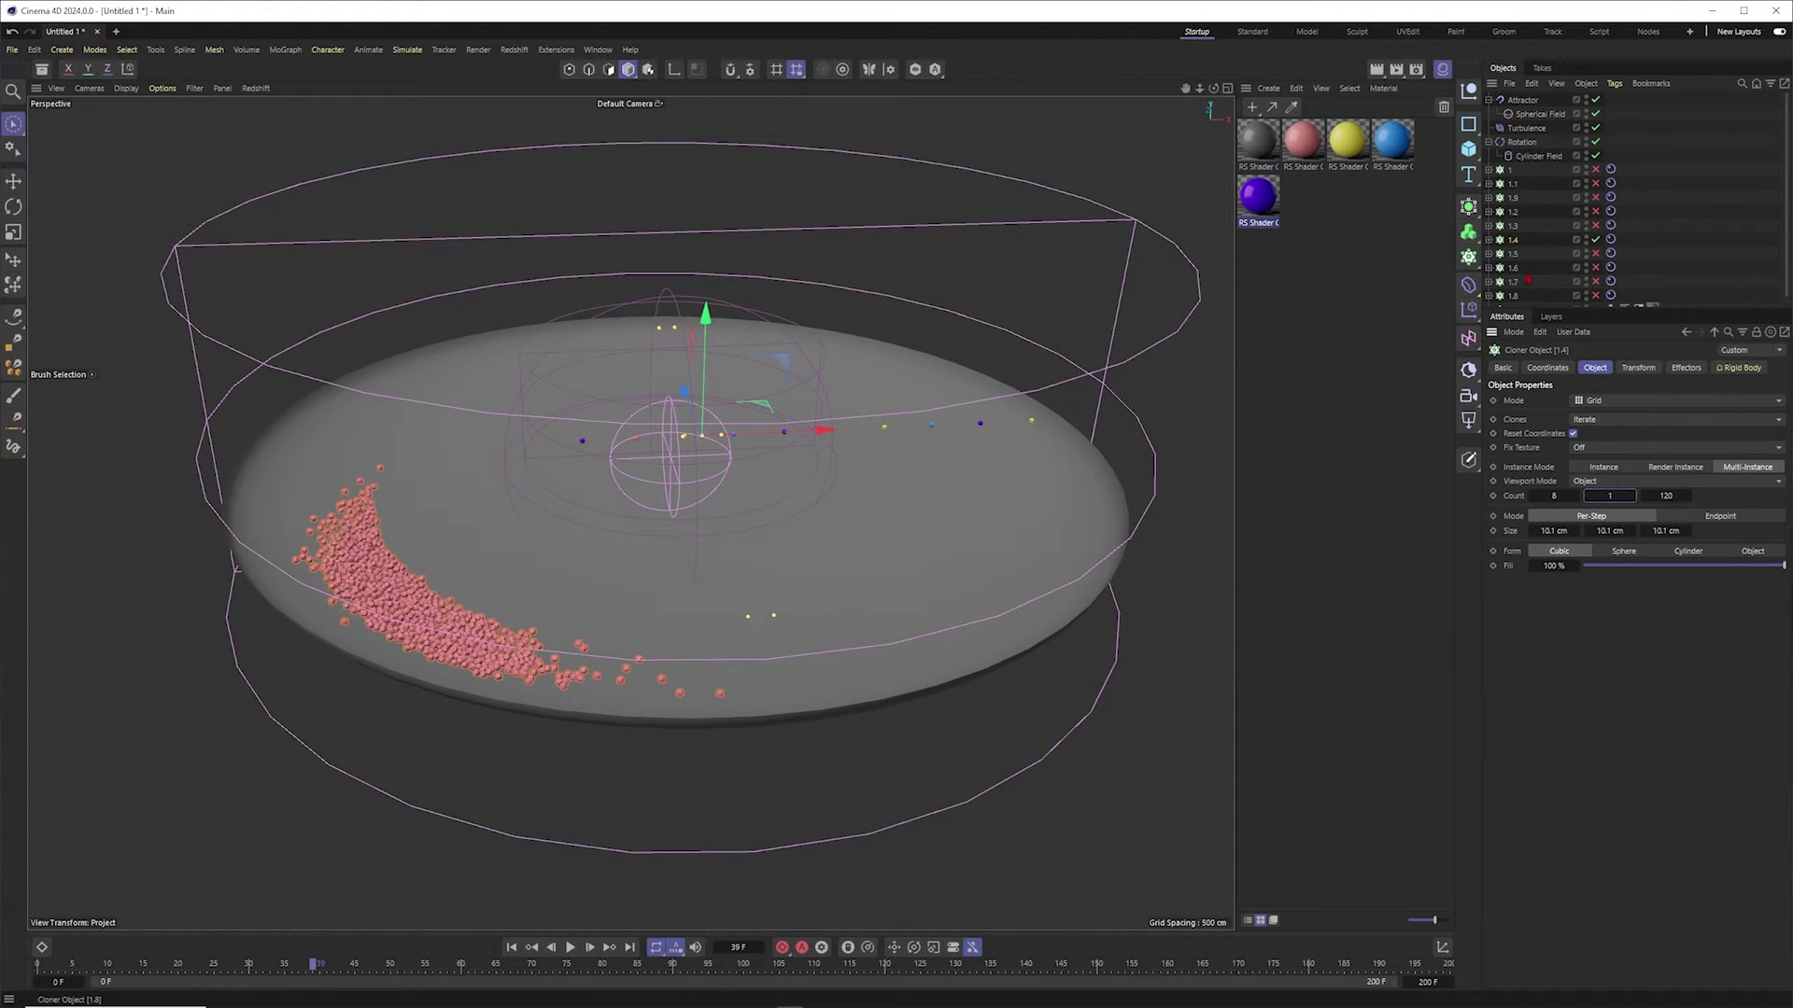
Step: Replay the simulation of the single-layer cloner from the start while viewing the dish from above, stopping at frame 29
click(511, 946)
alt+drag(739, 594, 801, 652)
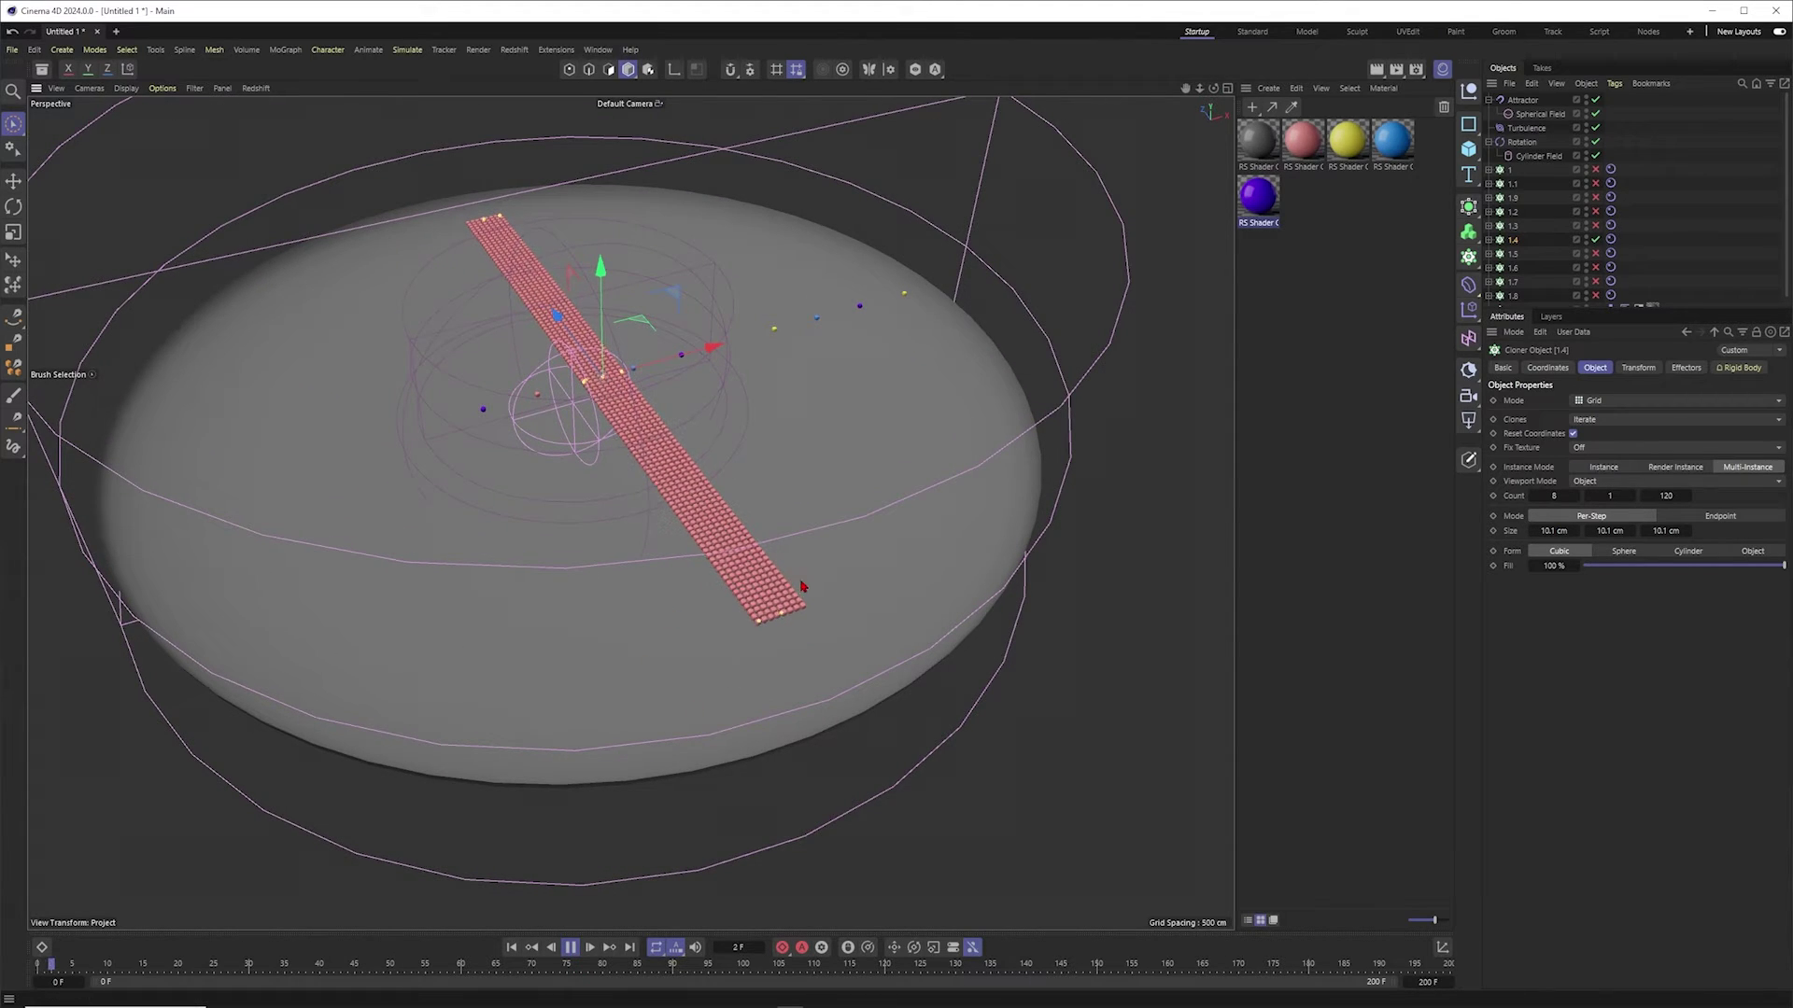
alt+middle_drag(672, 530, 737, 548)
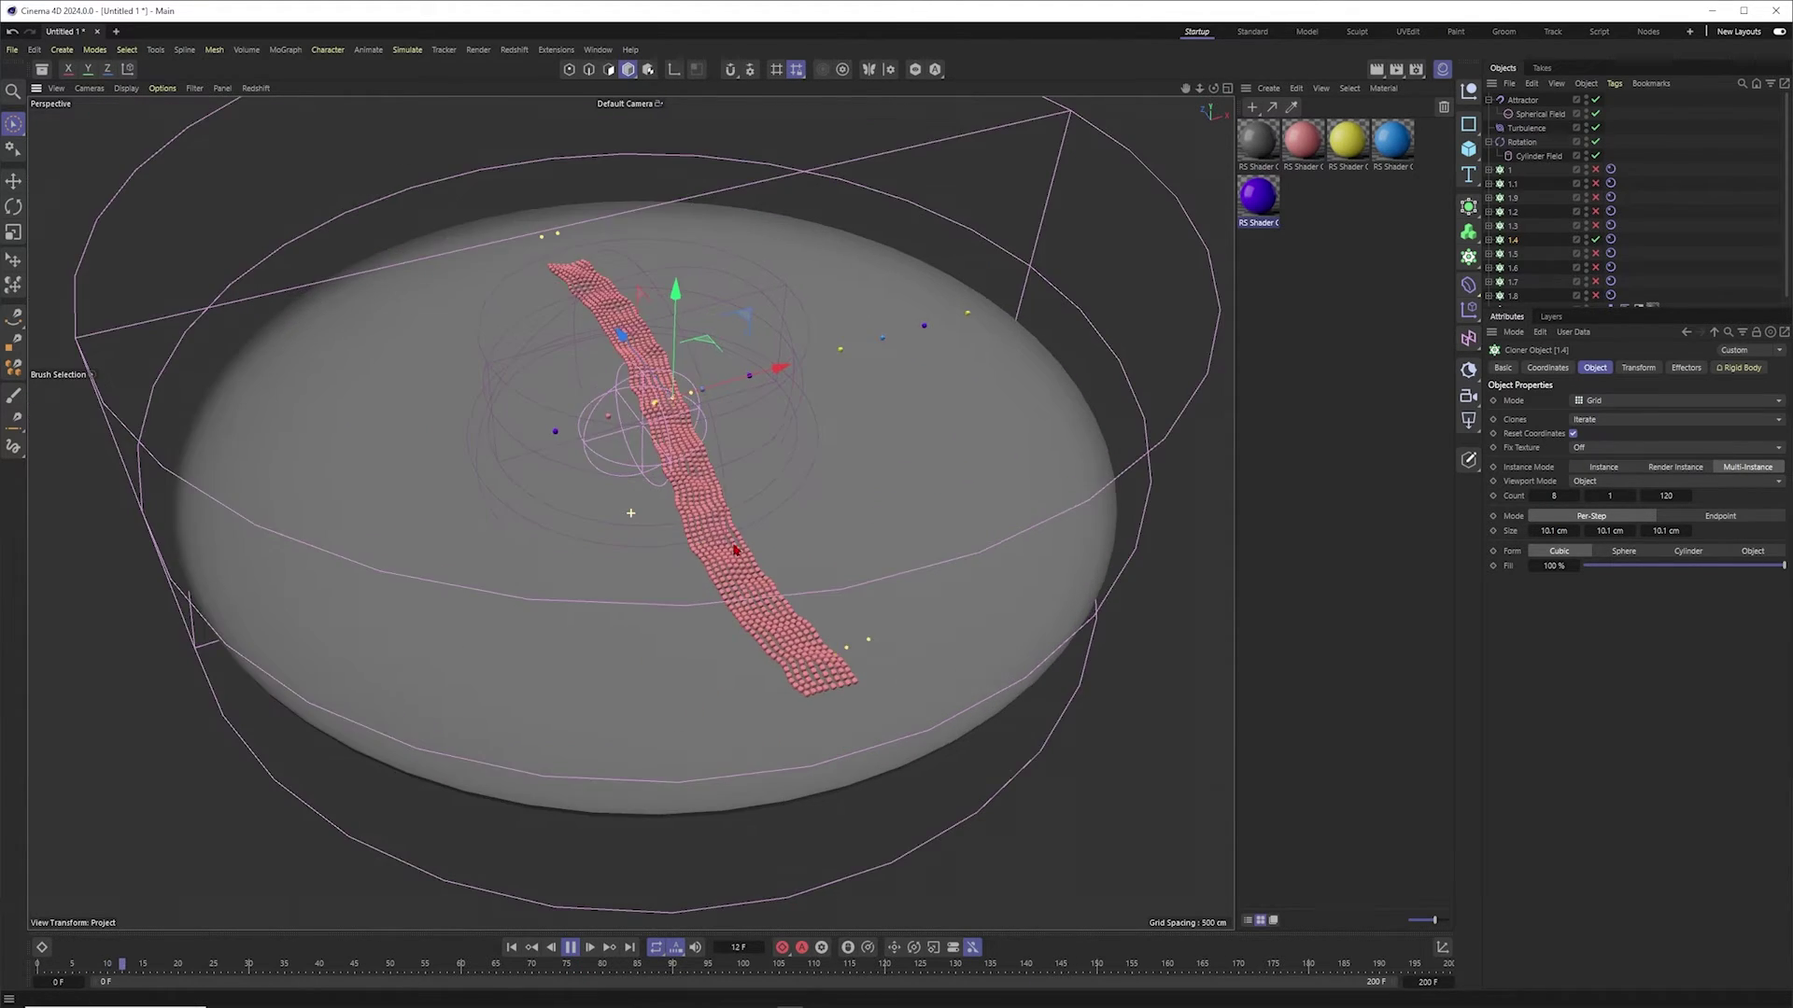
mouse_move(668, 554)
alt+mouse_down()
mouse_move(632, 597)
mouse_move(657, 547)
alt+mouse_up()
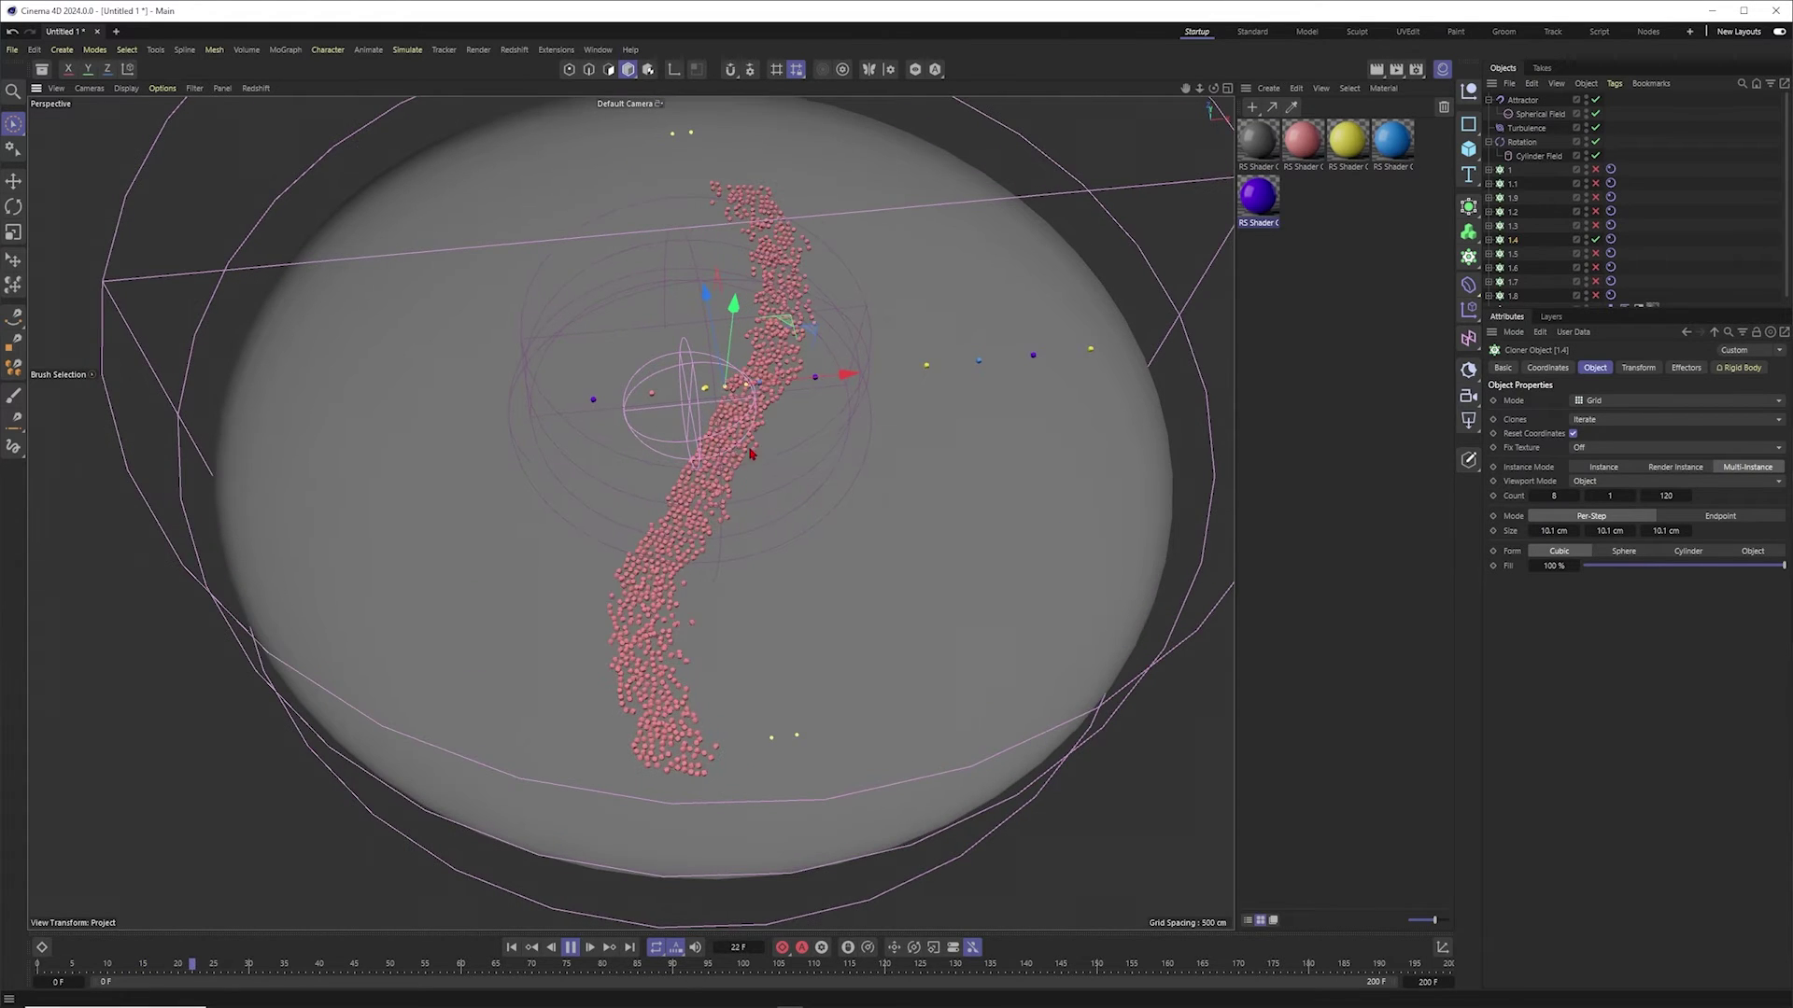
key(F8)
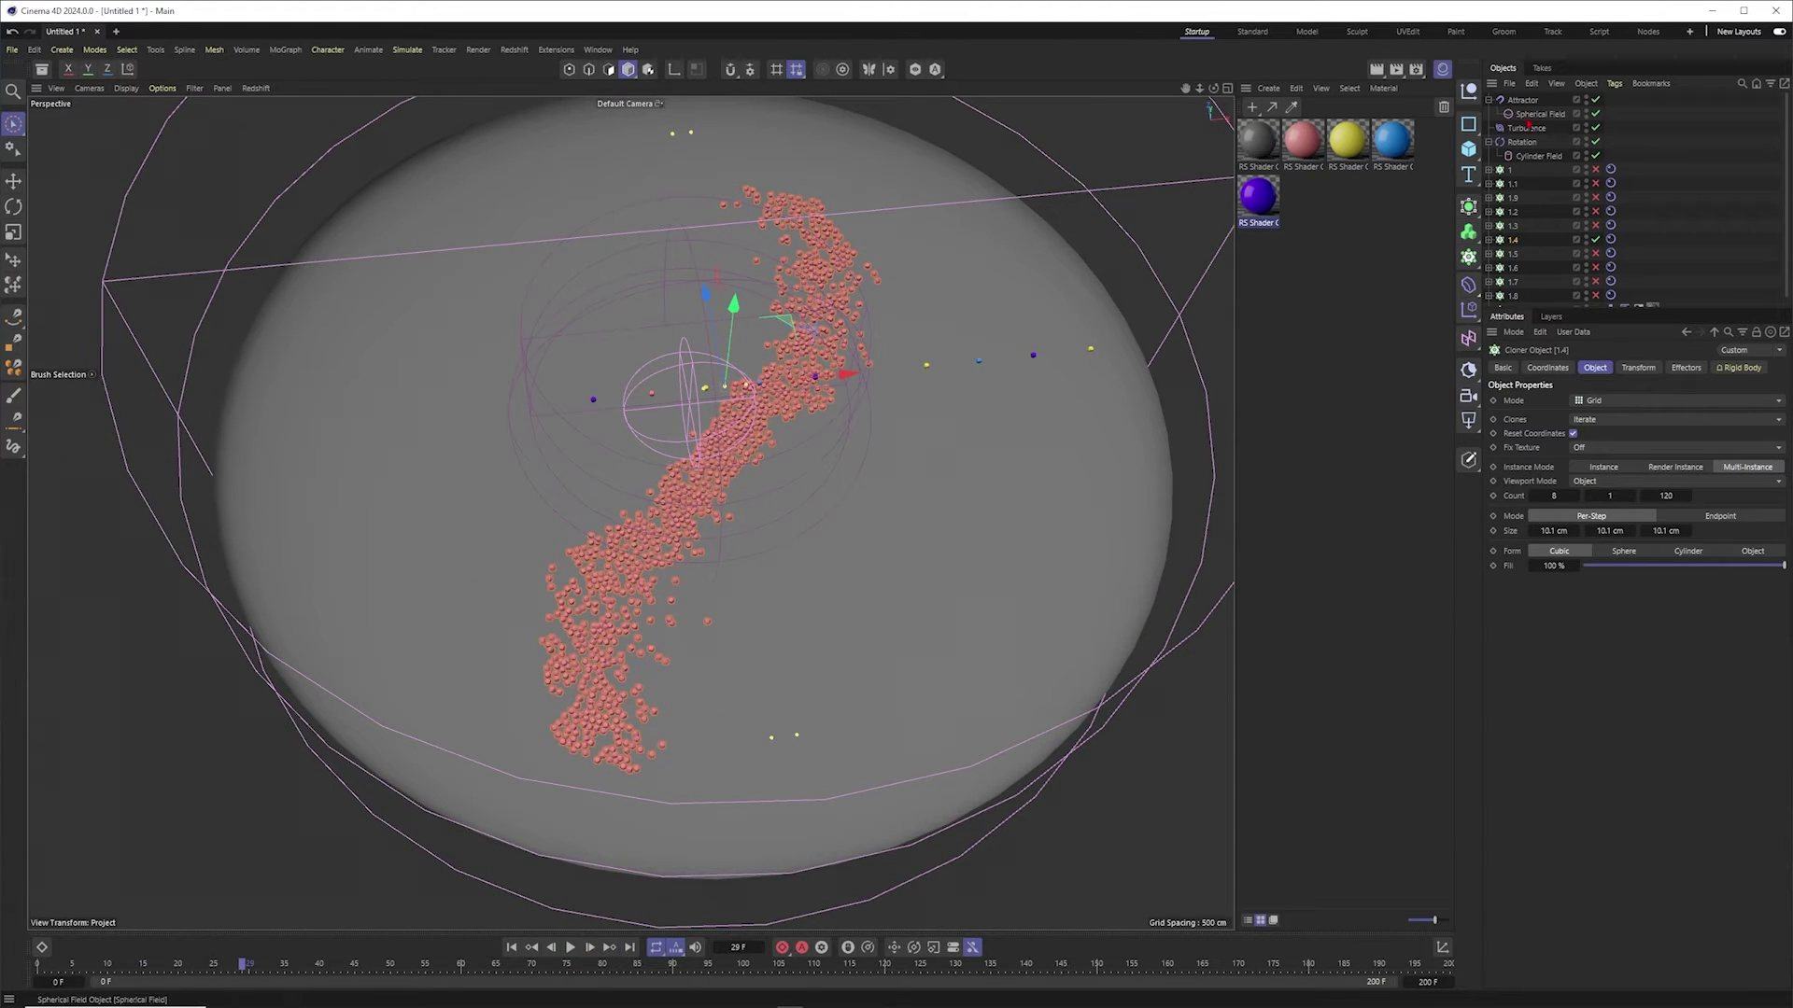
Step: Set the Turbulence force's scale to 100% and replay the simulation from the start, stopping at frame 88
click(1526, 129)
click(1595, 367)
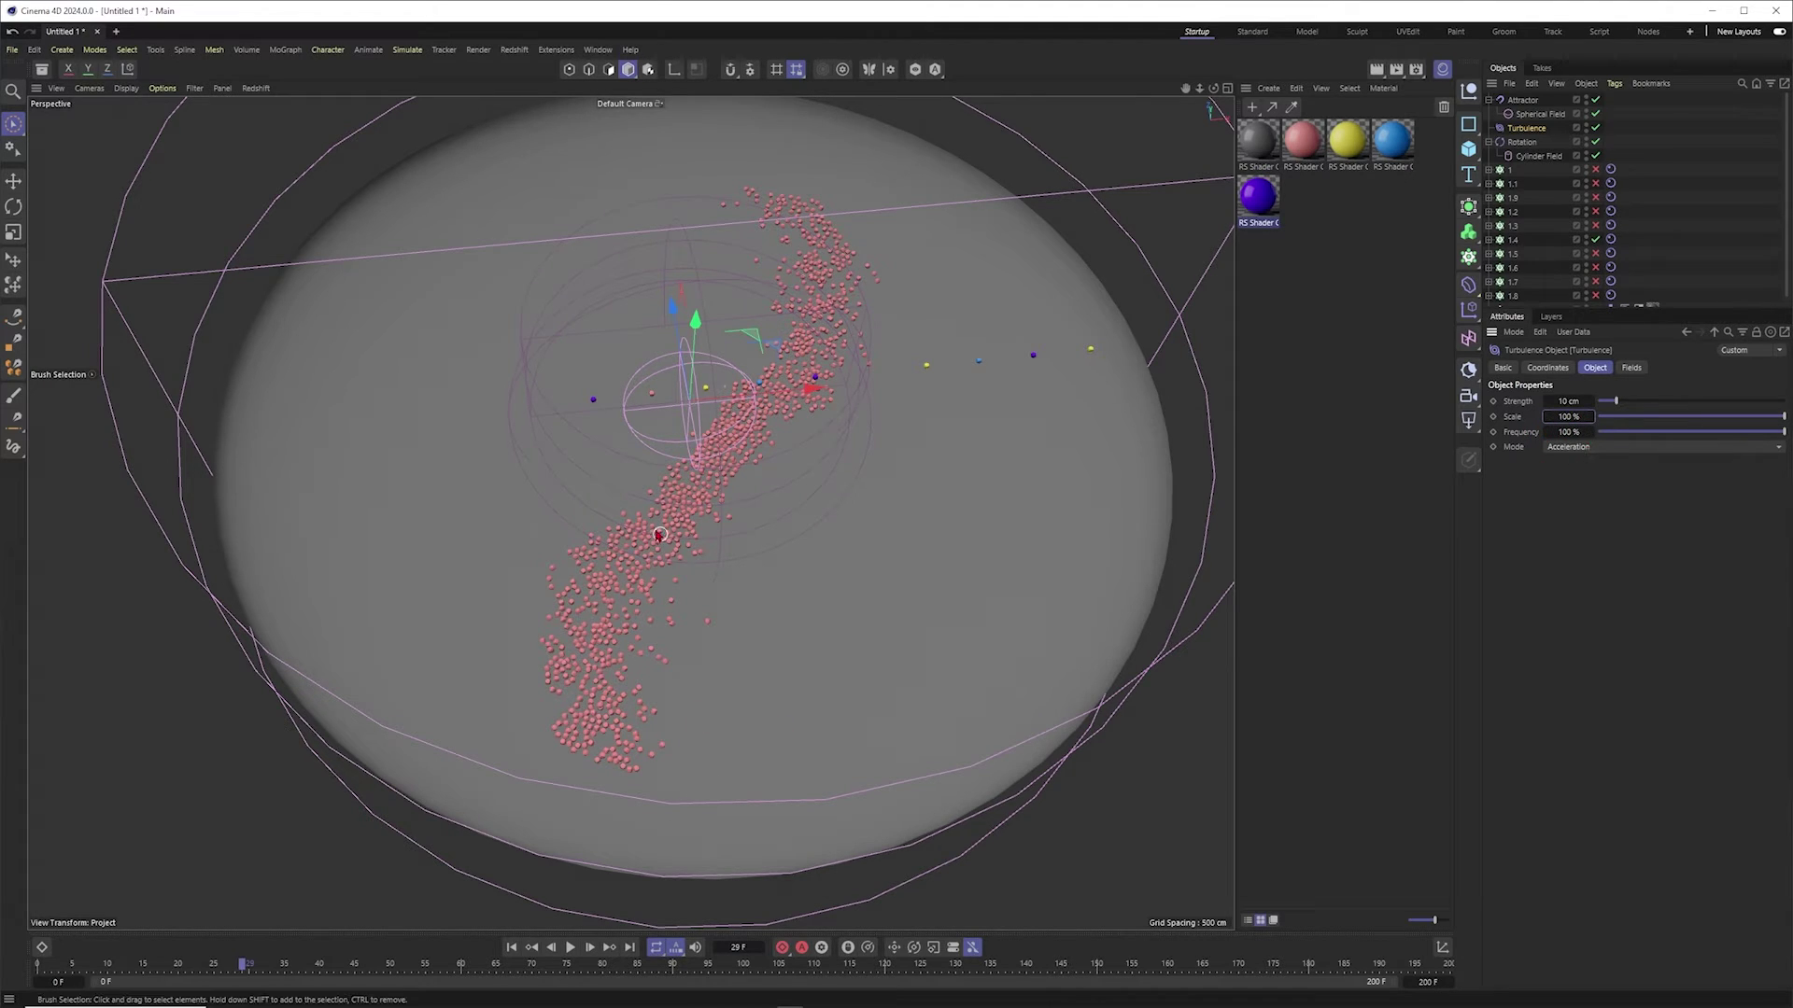
click(510, 946)
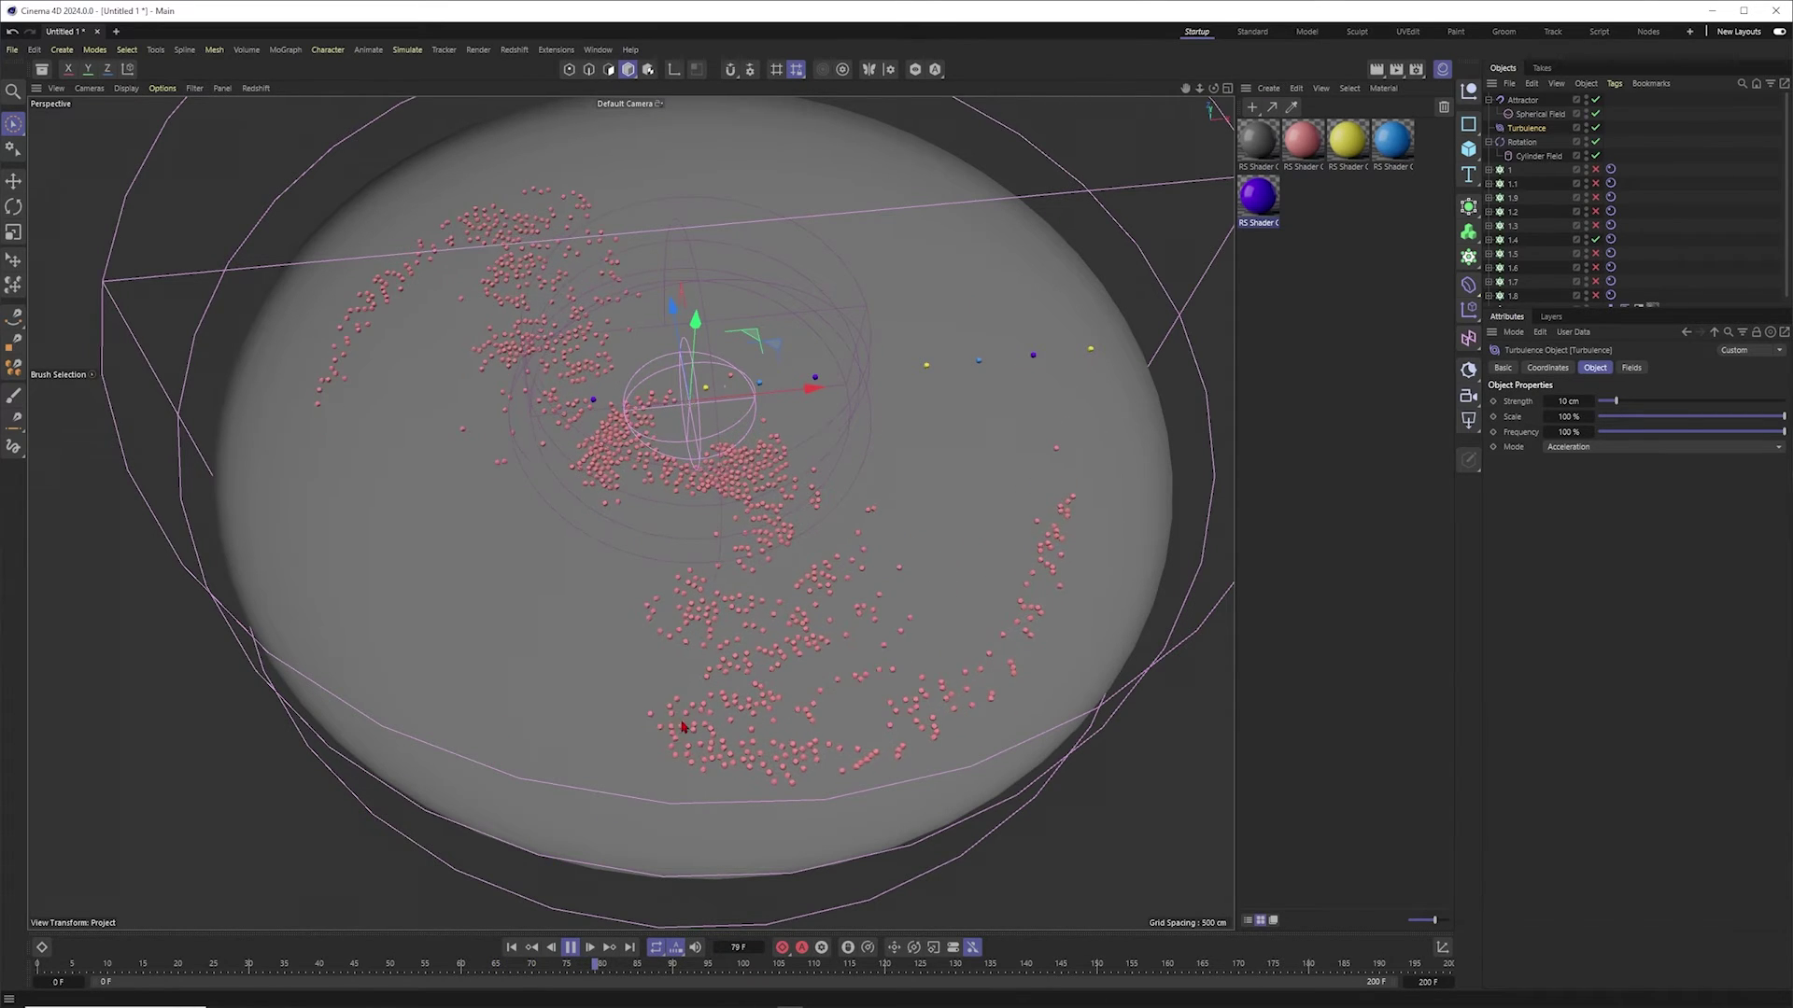
click(569, 947)
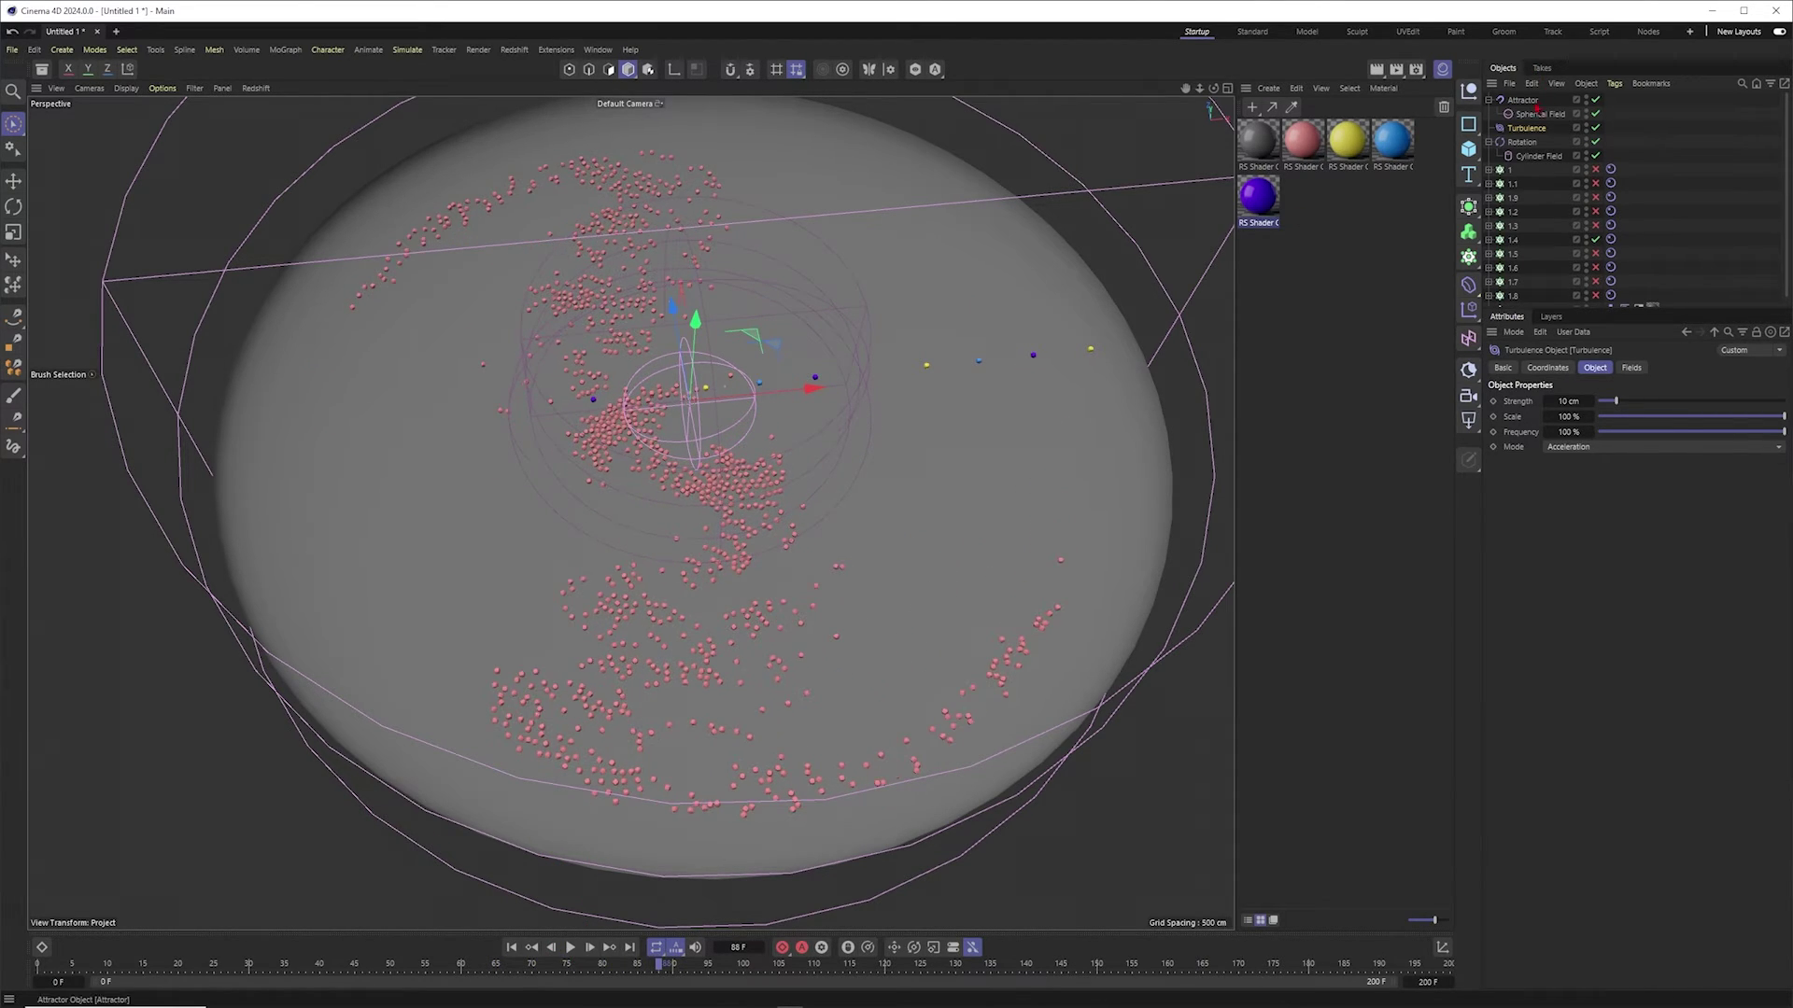
Step: Set the Attractor force's strength to 20 and replay the simulation from the start
click(1535, 103)
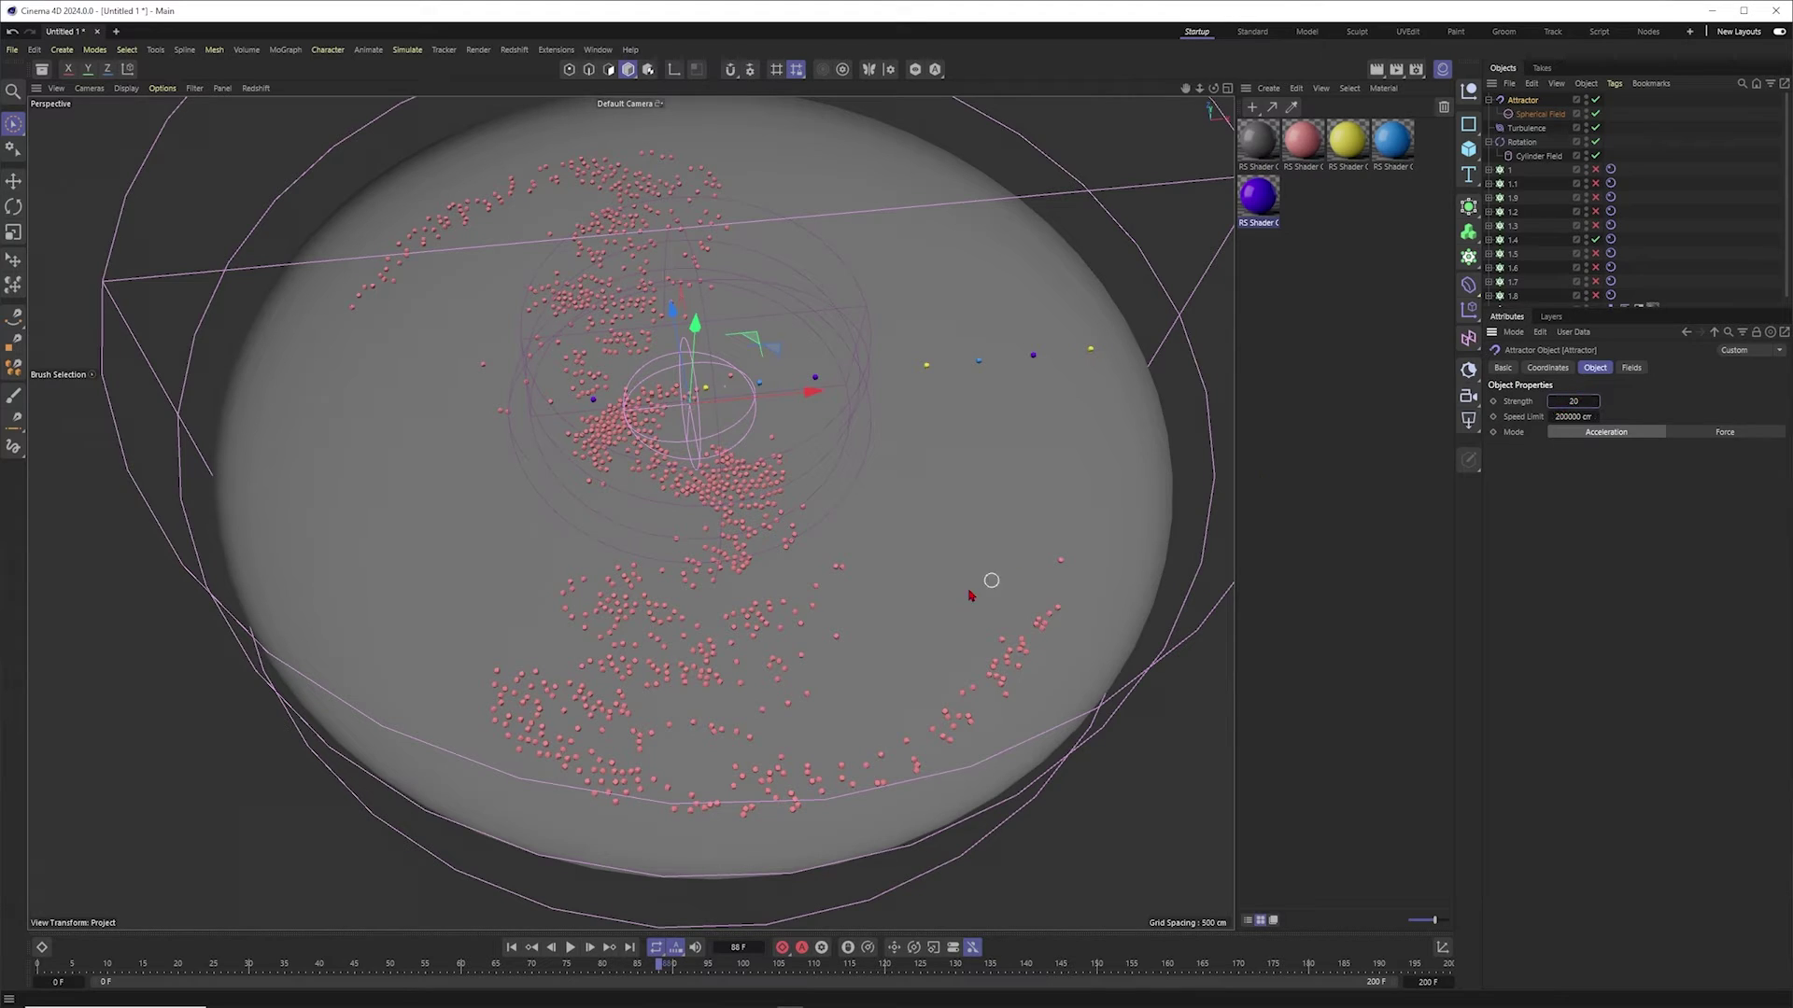
key(shift+f)
key(F8)
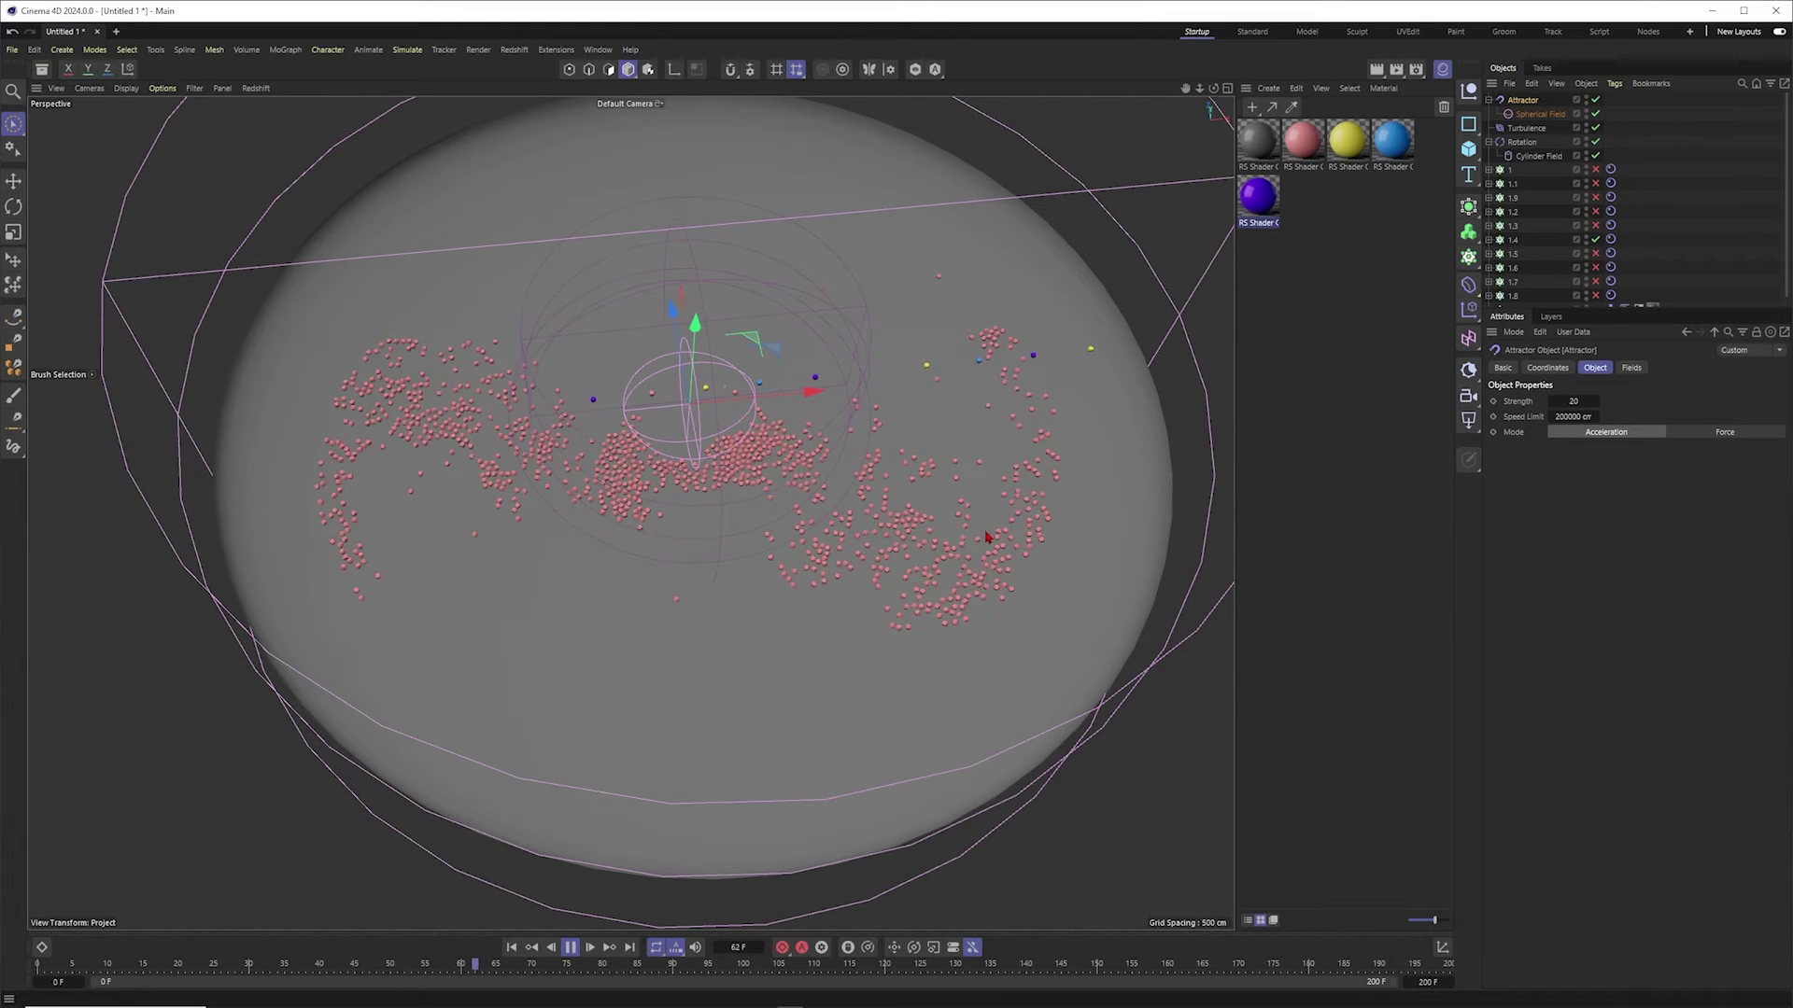
Step: Stop the simulation, return to the first frame and loop-select the outer rim edges of the dish
click(571, 951)
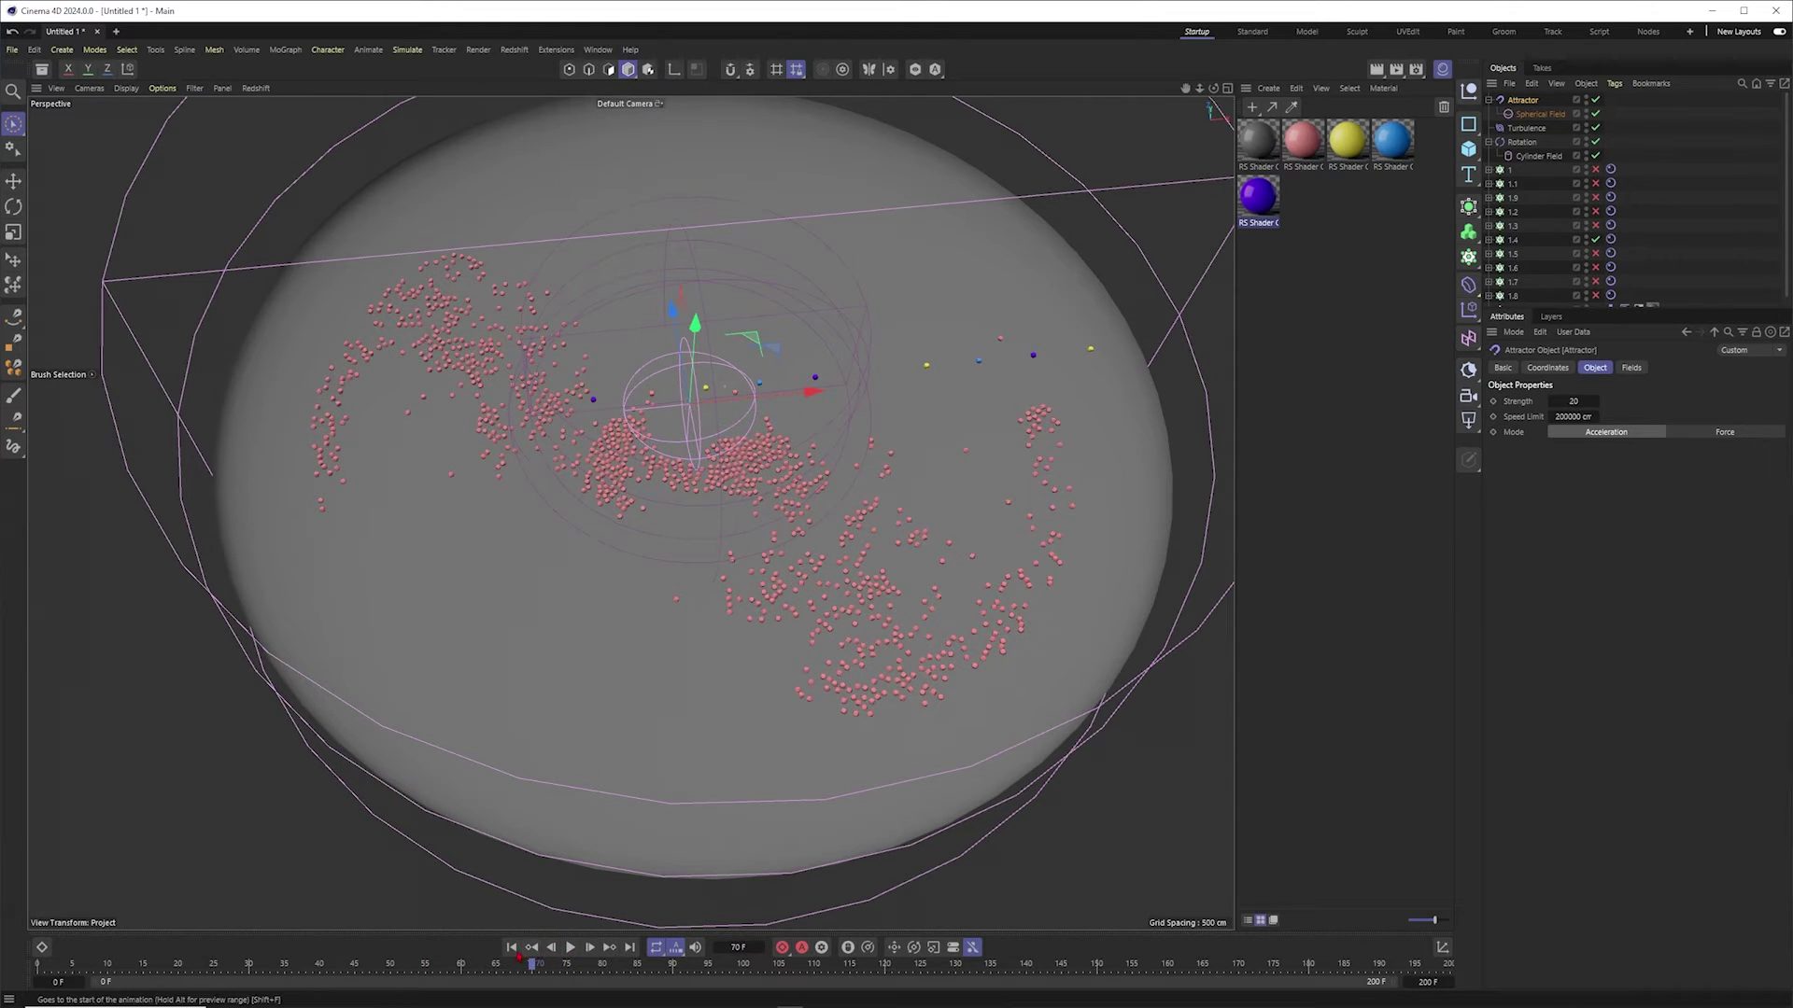
click(512, 948)
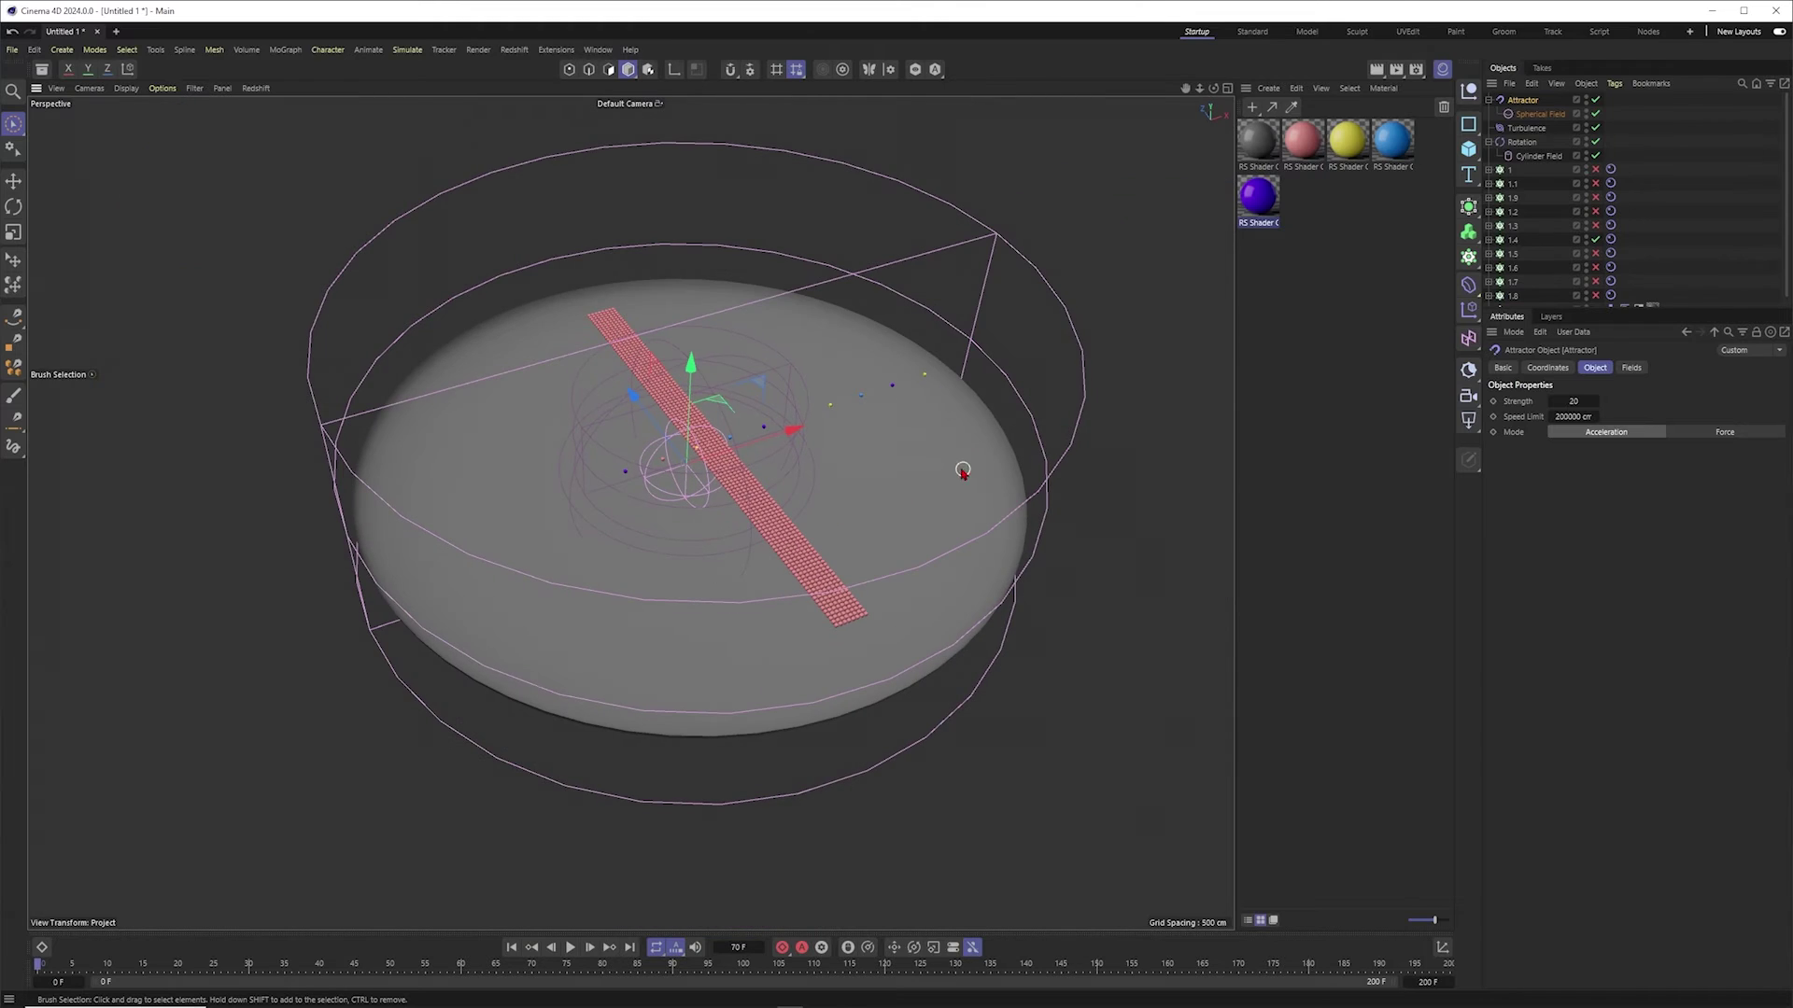
click(962, 469)
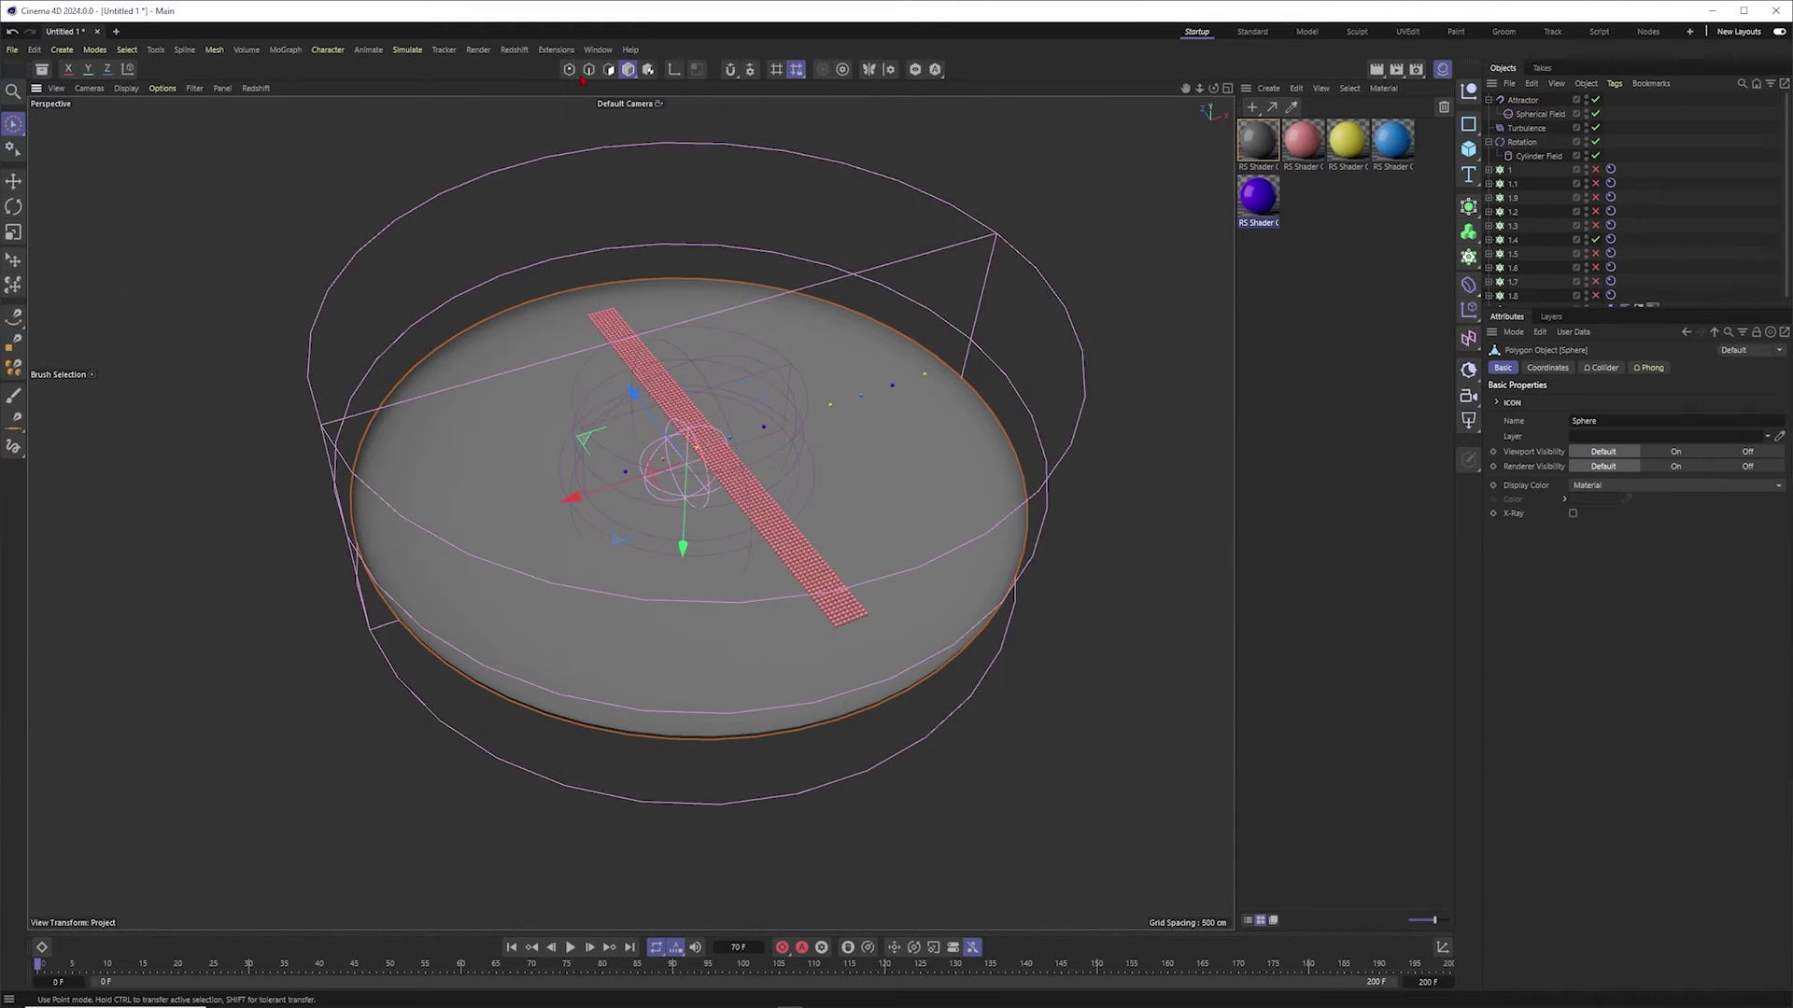
click(589, 70)
key(u)
key(l)
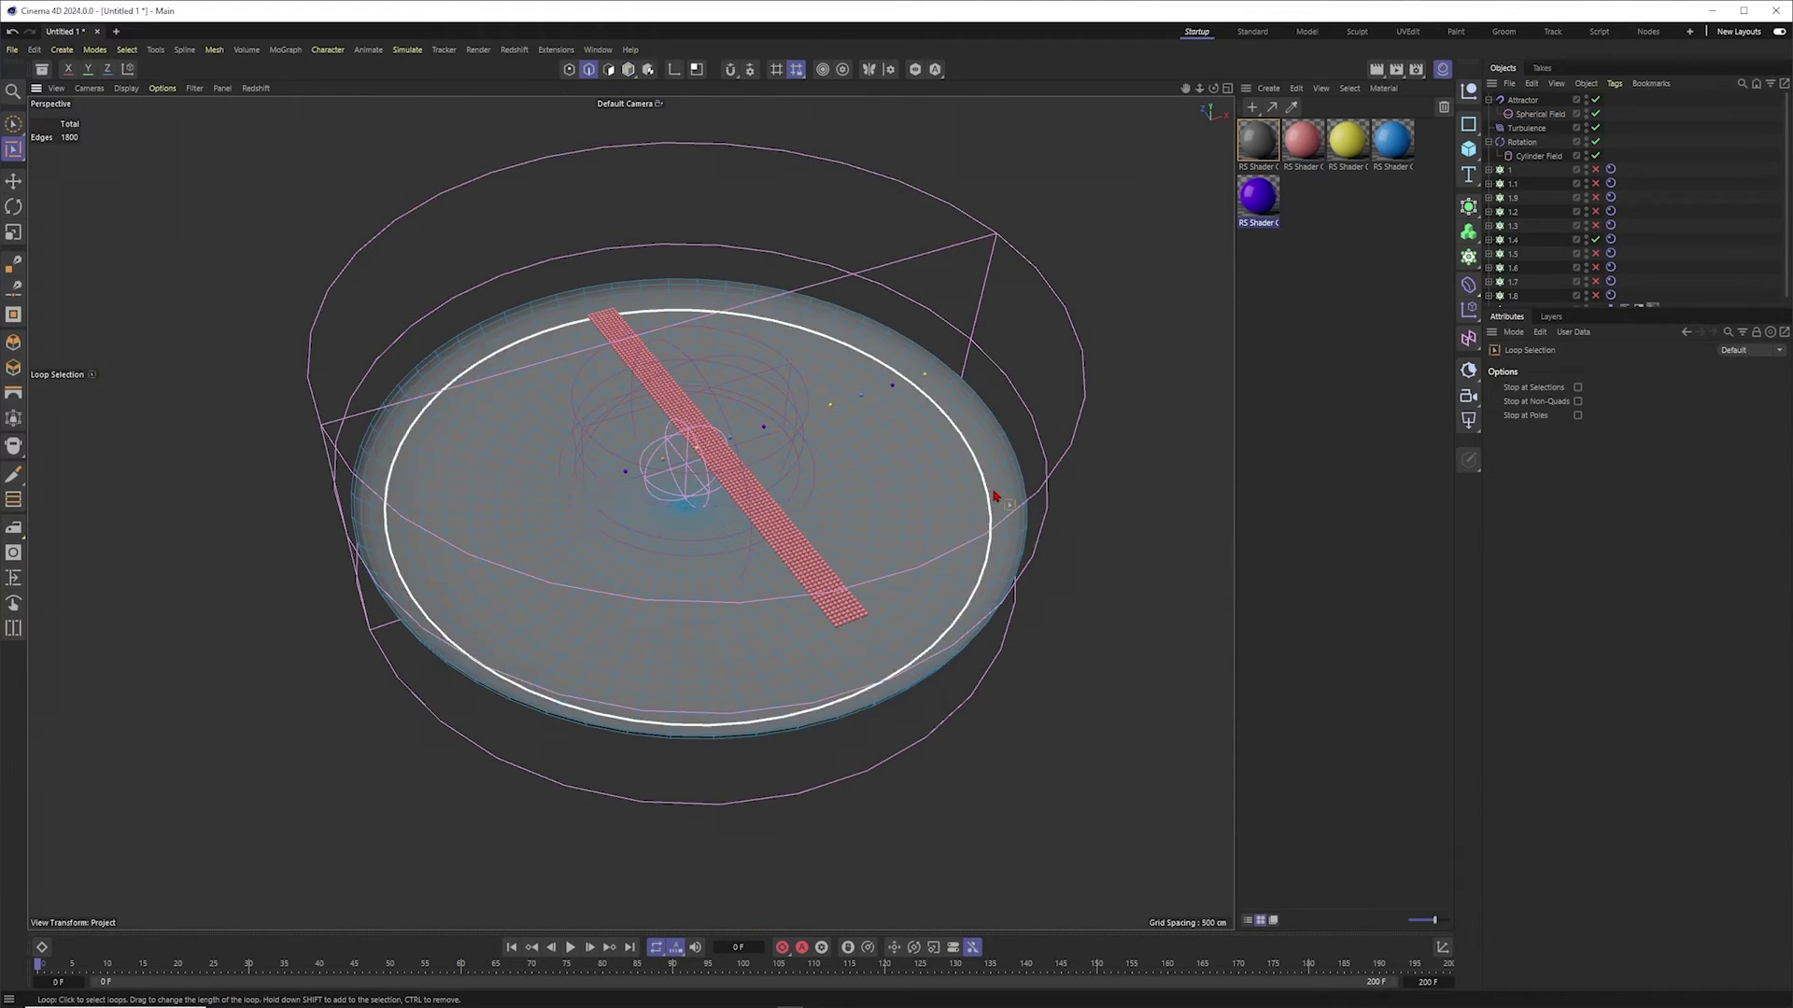
scroll(996, 496, up, 3)
click(808, 547)
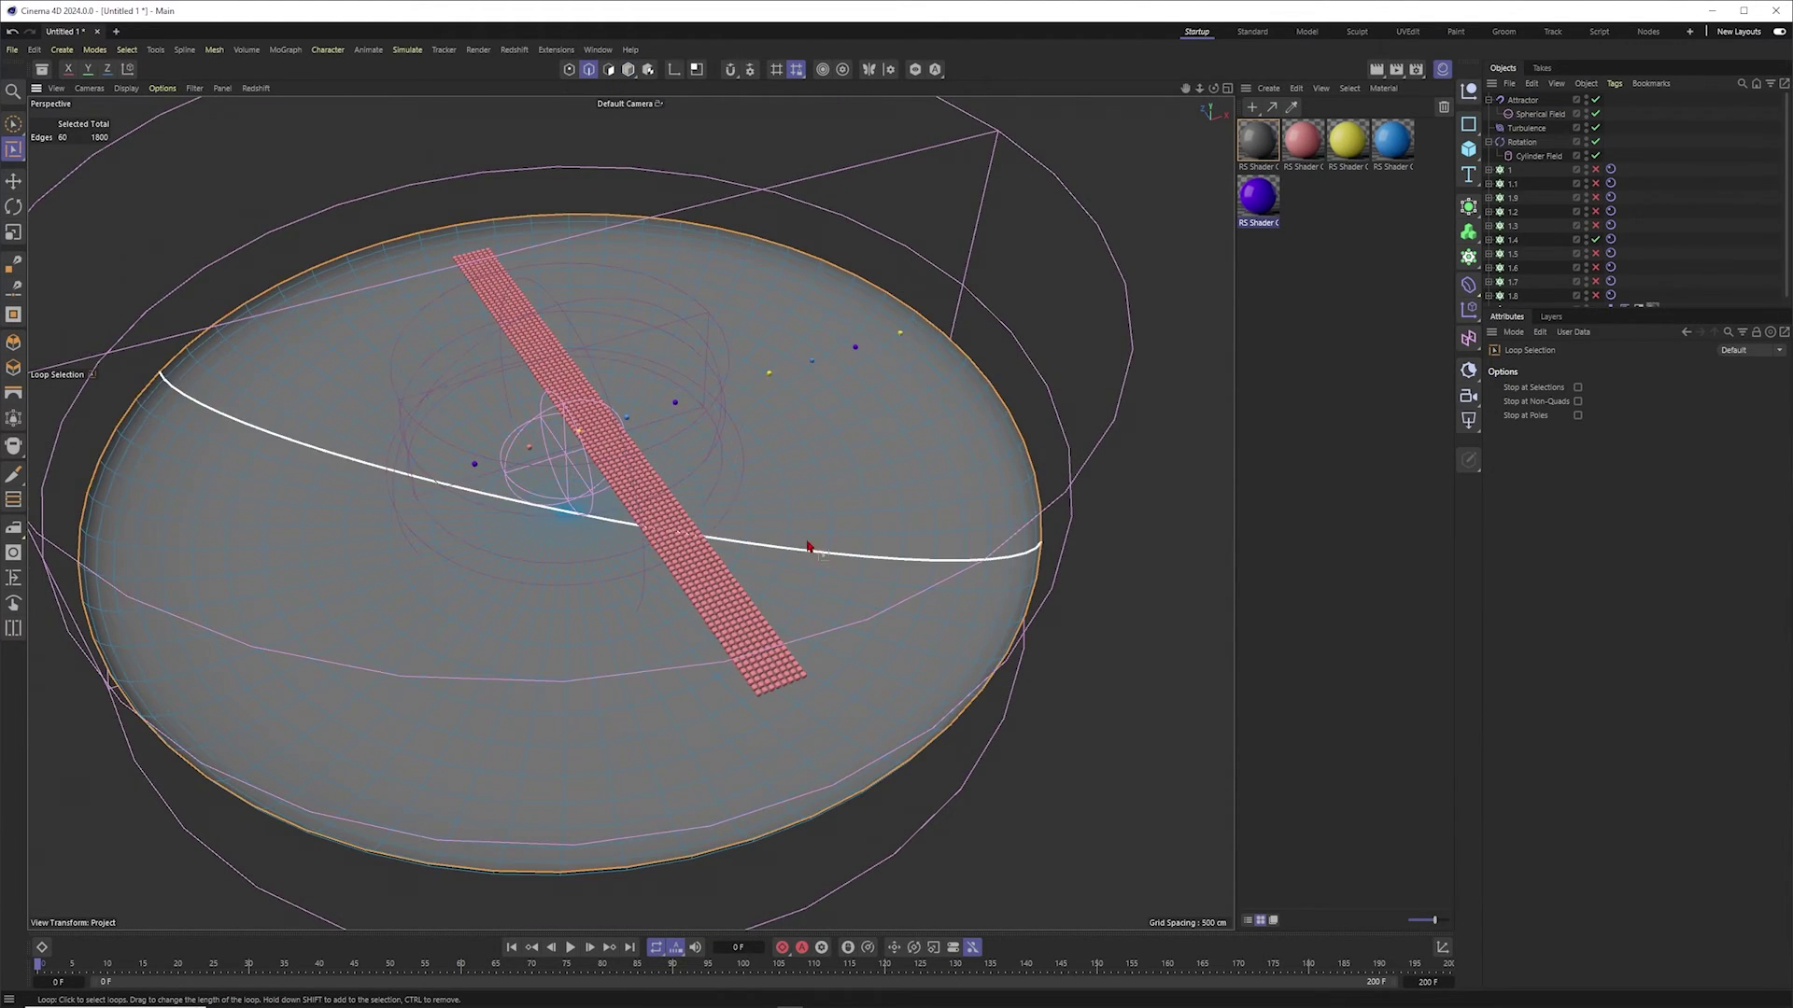
alt+drag(808, 548, 956, 474)
Step: Extrude the dish's rim edge loop and raise the new edges vertically to form a high wall around the dish
key(r)
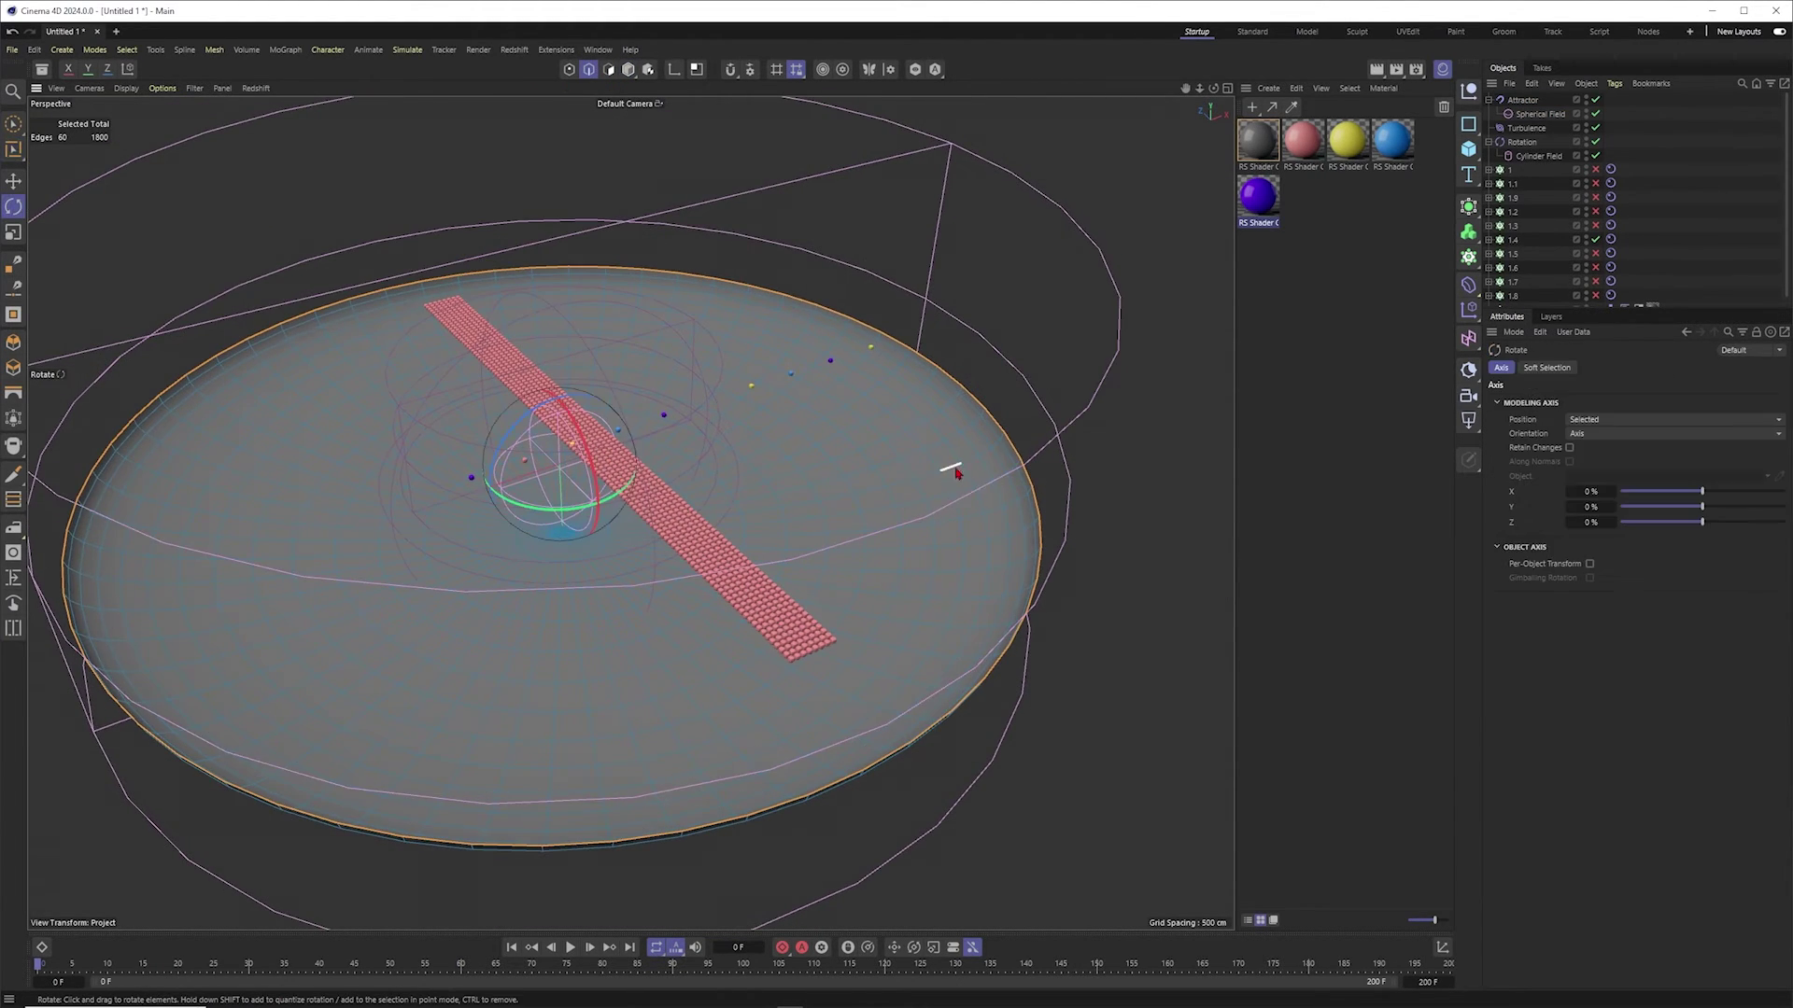
click(13, 123)
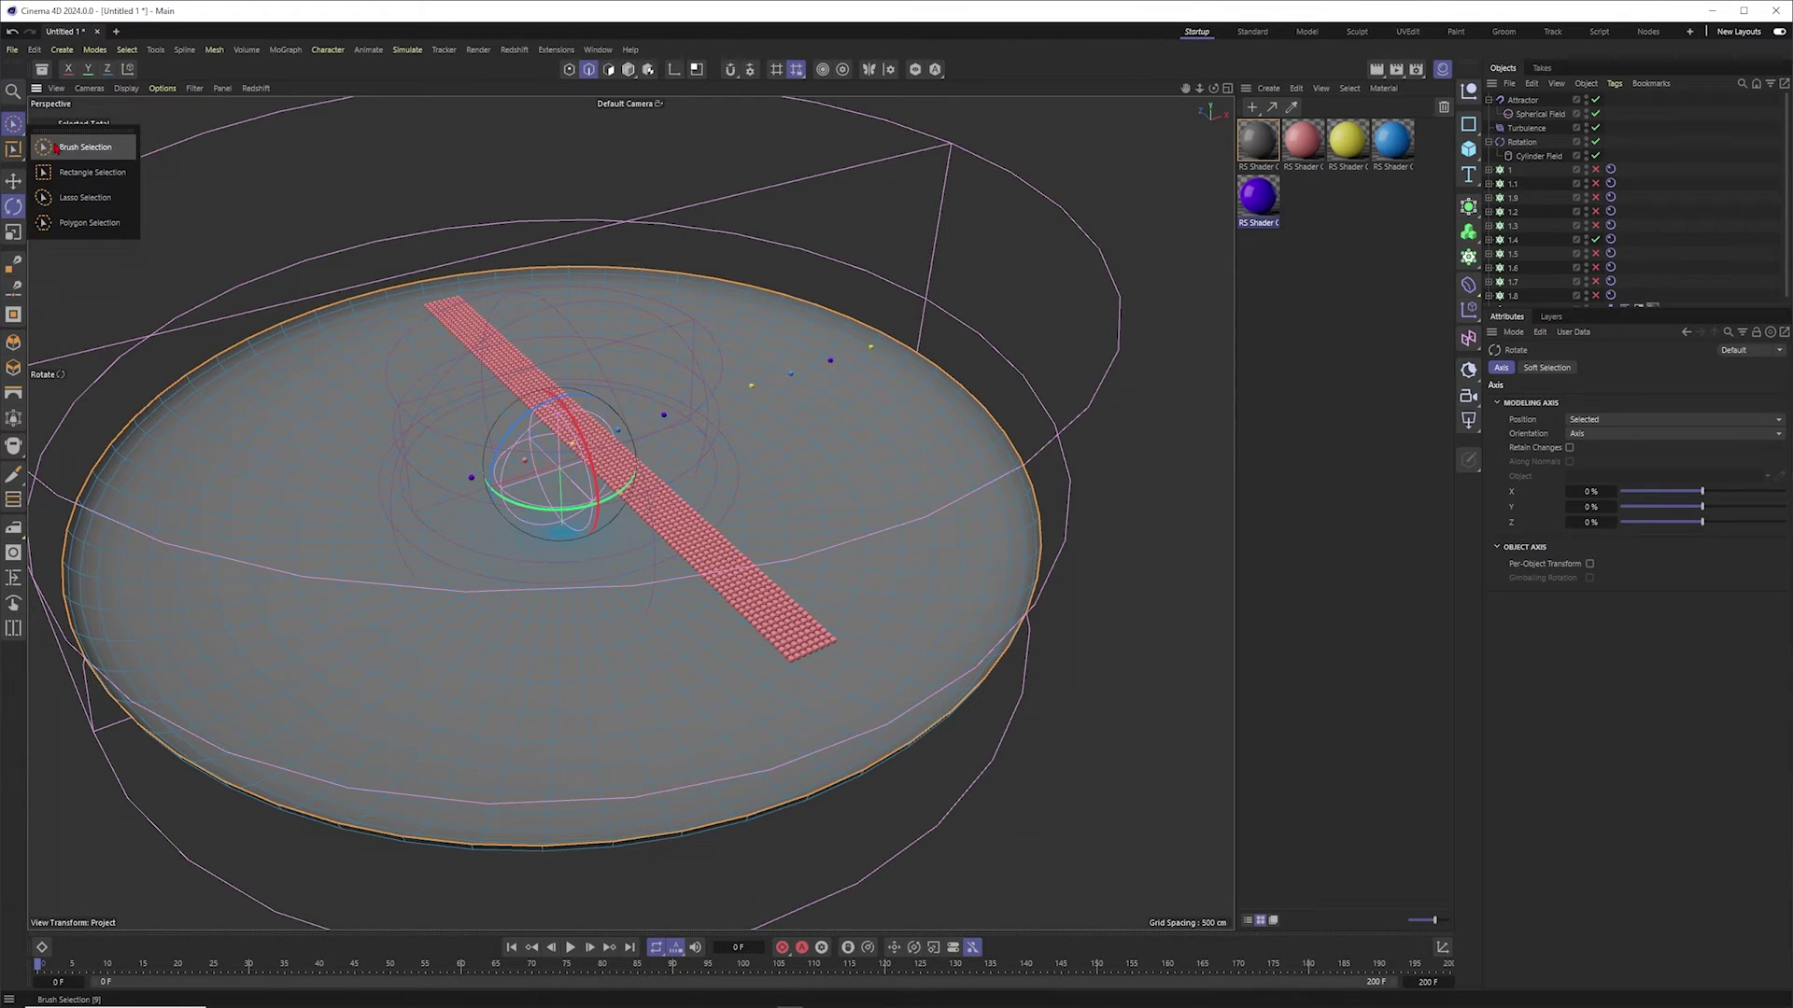
click(57, 148)
key(d)
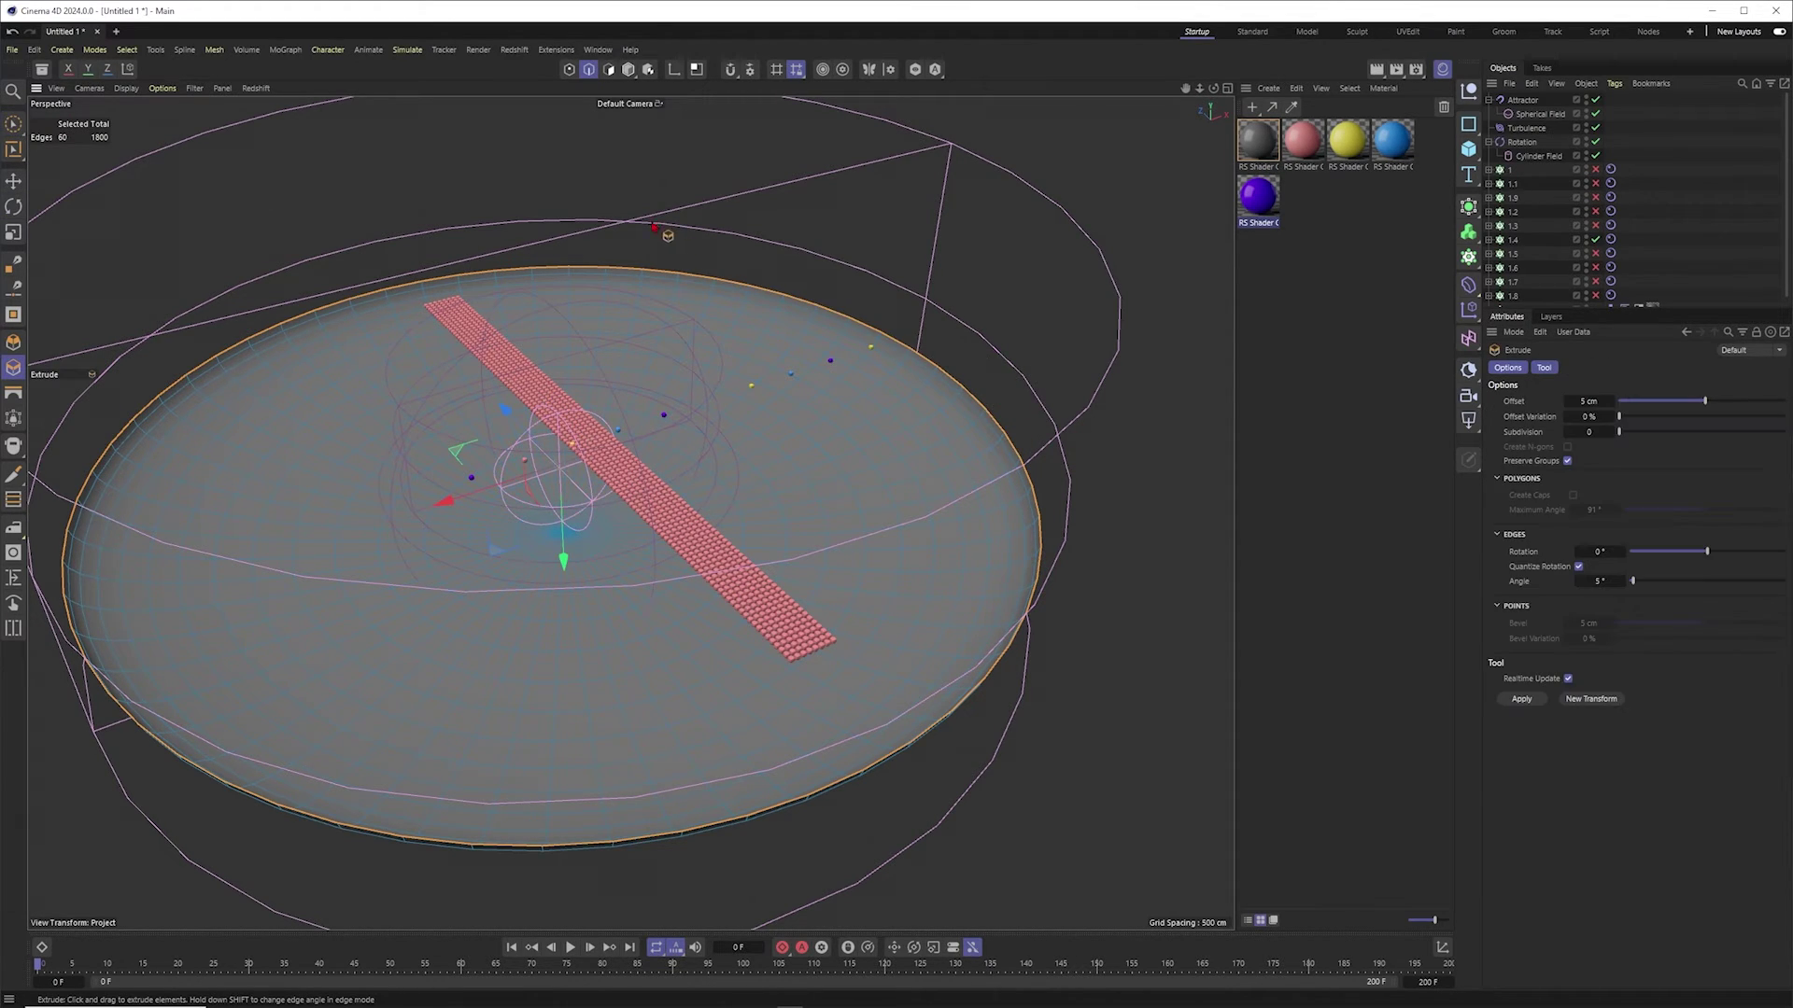
mouse_move(638, 209)
mouse_down()
mouse_move(696, 184)
mouse_move(472, 293)
mouse_move(583, 257)
mouse_up()
drag(551, 565, 560, 432)
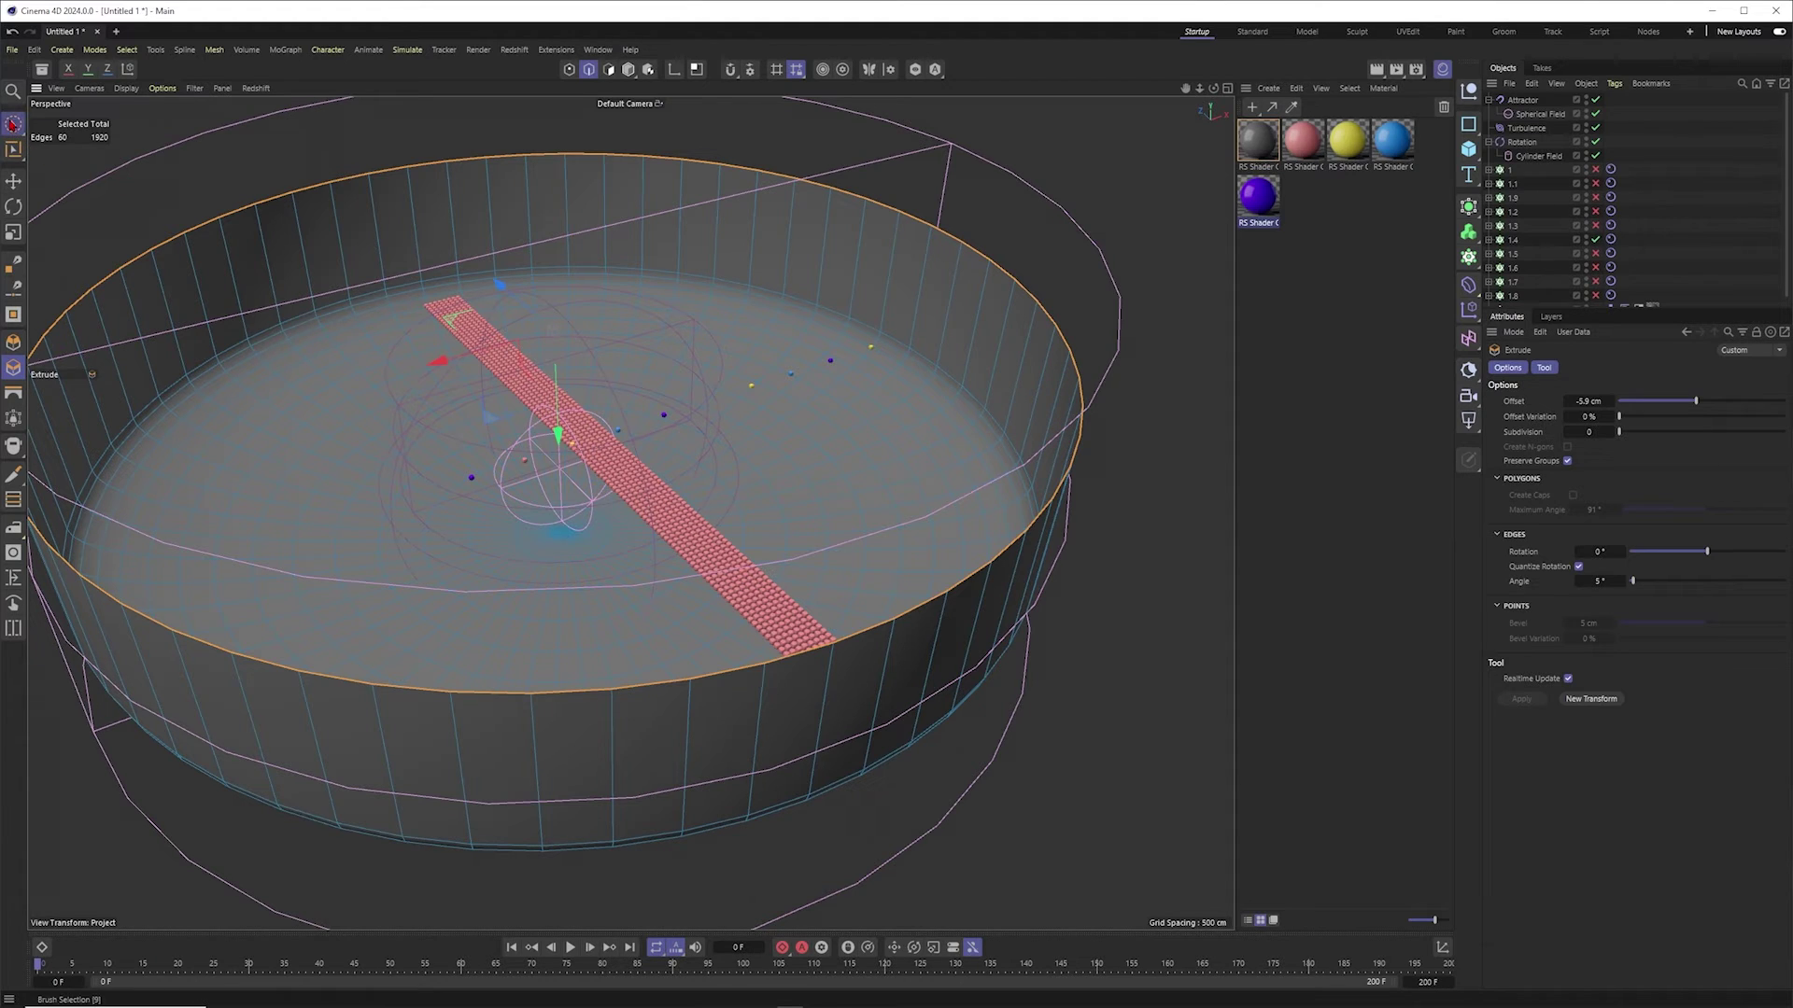
click(13, 124)
alt+drag(816, 446, 801, 468)
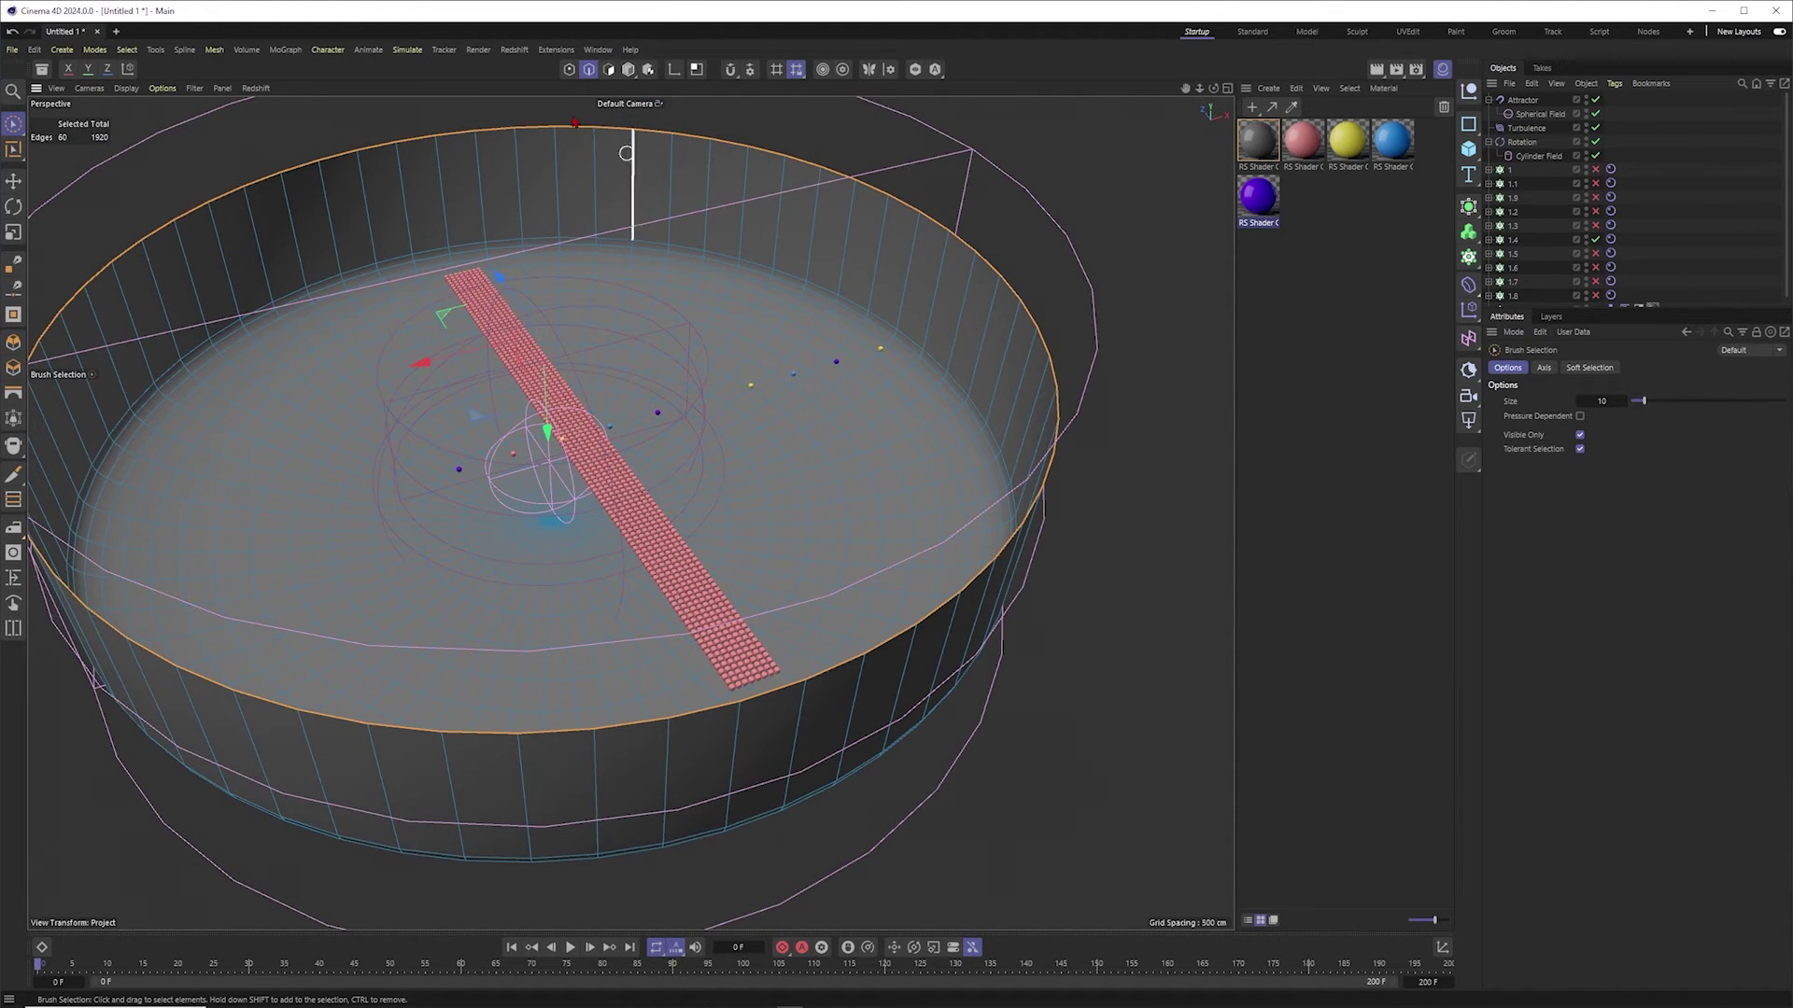
Step: Loop-select the polygons of the new dish wall and split them into a separate object
click(608, 69)
click(979, 360)
key(u)
key(l)
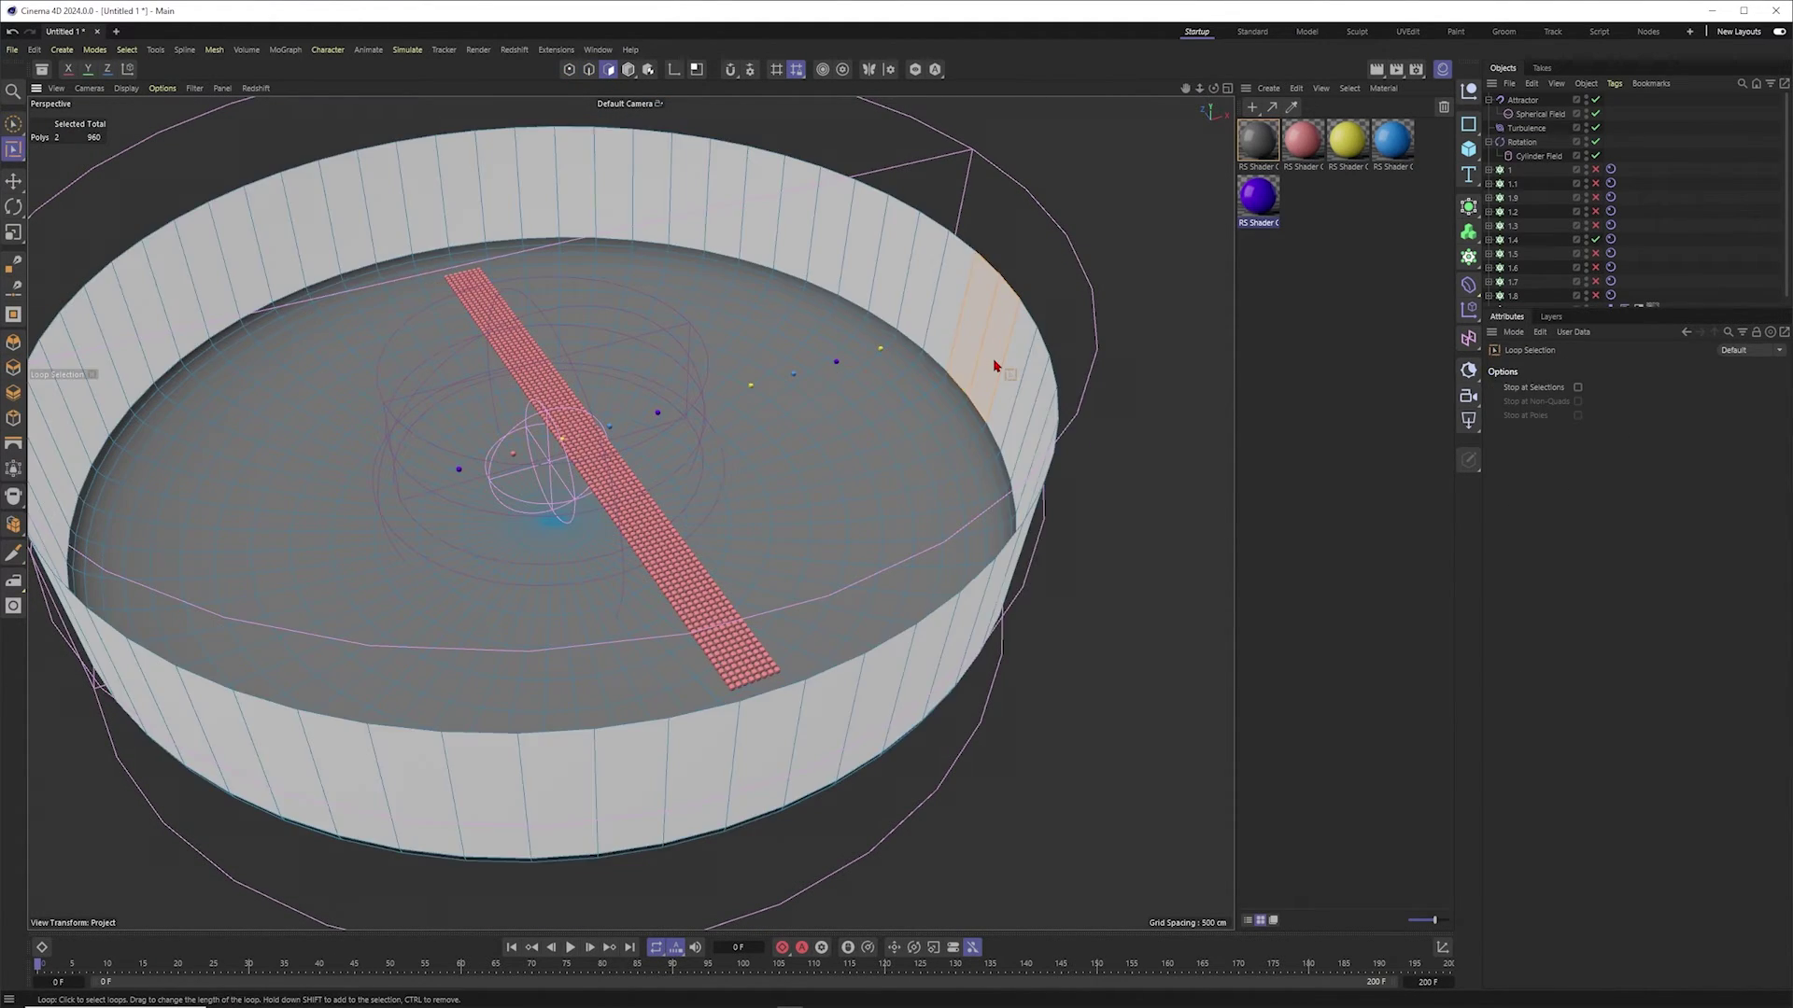
click(984, 381)
key(u)
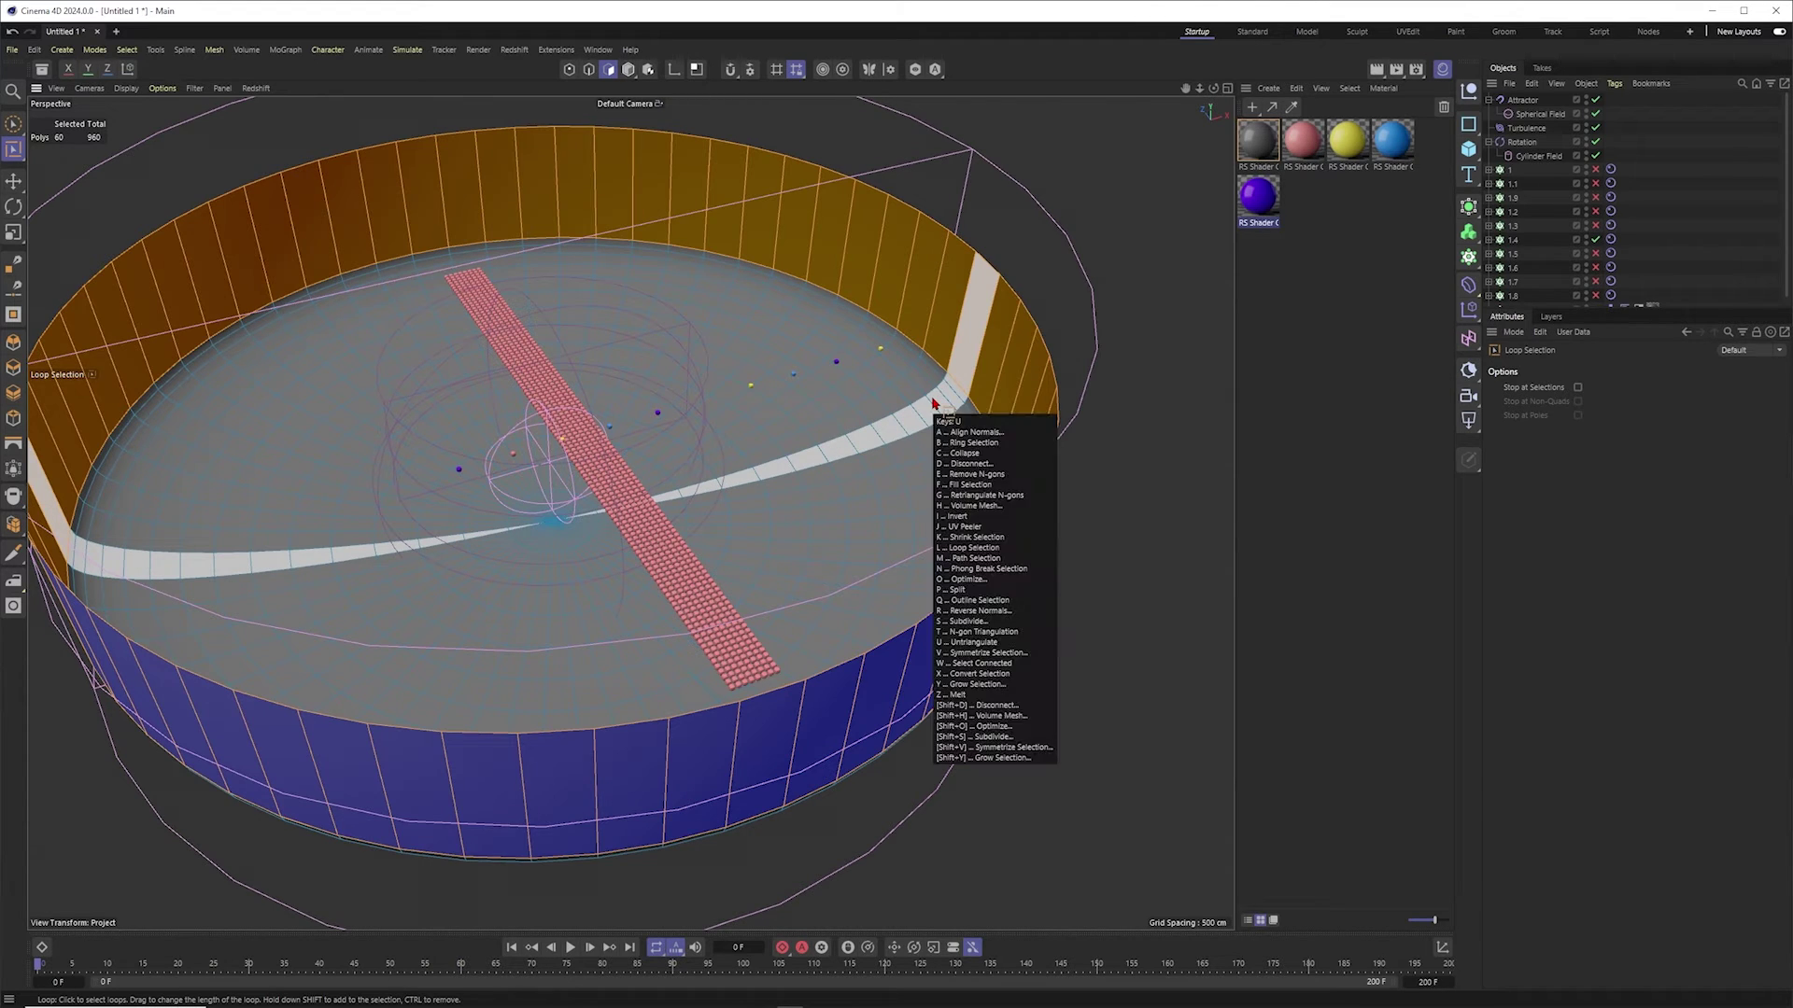
key(p)
Step: Delete the wall polygons from the original Sphere and turn off viewport and renderer visibility for the split wall Sphere.1
drag(1784, 203, 1784, 227)
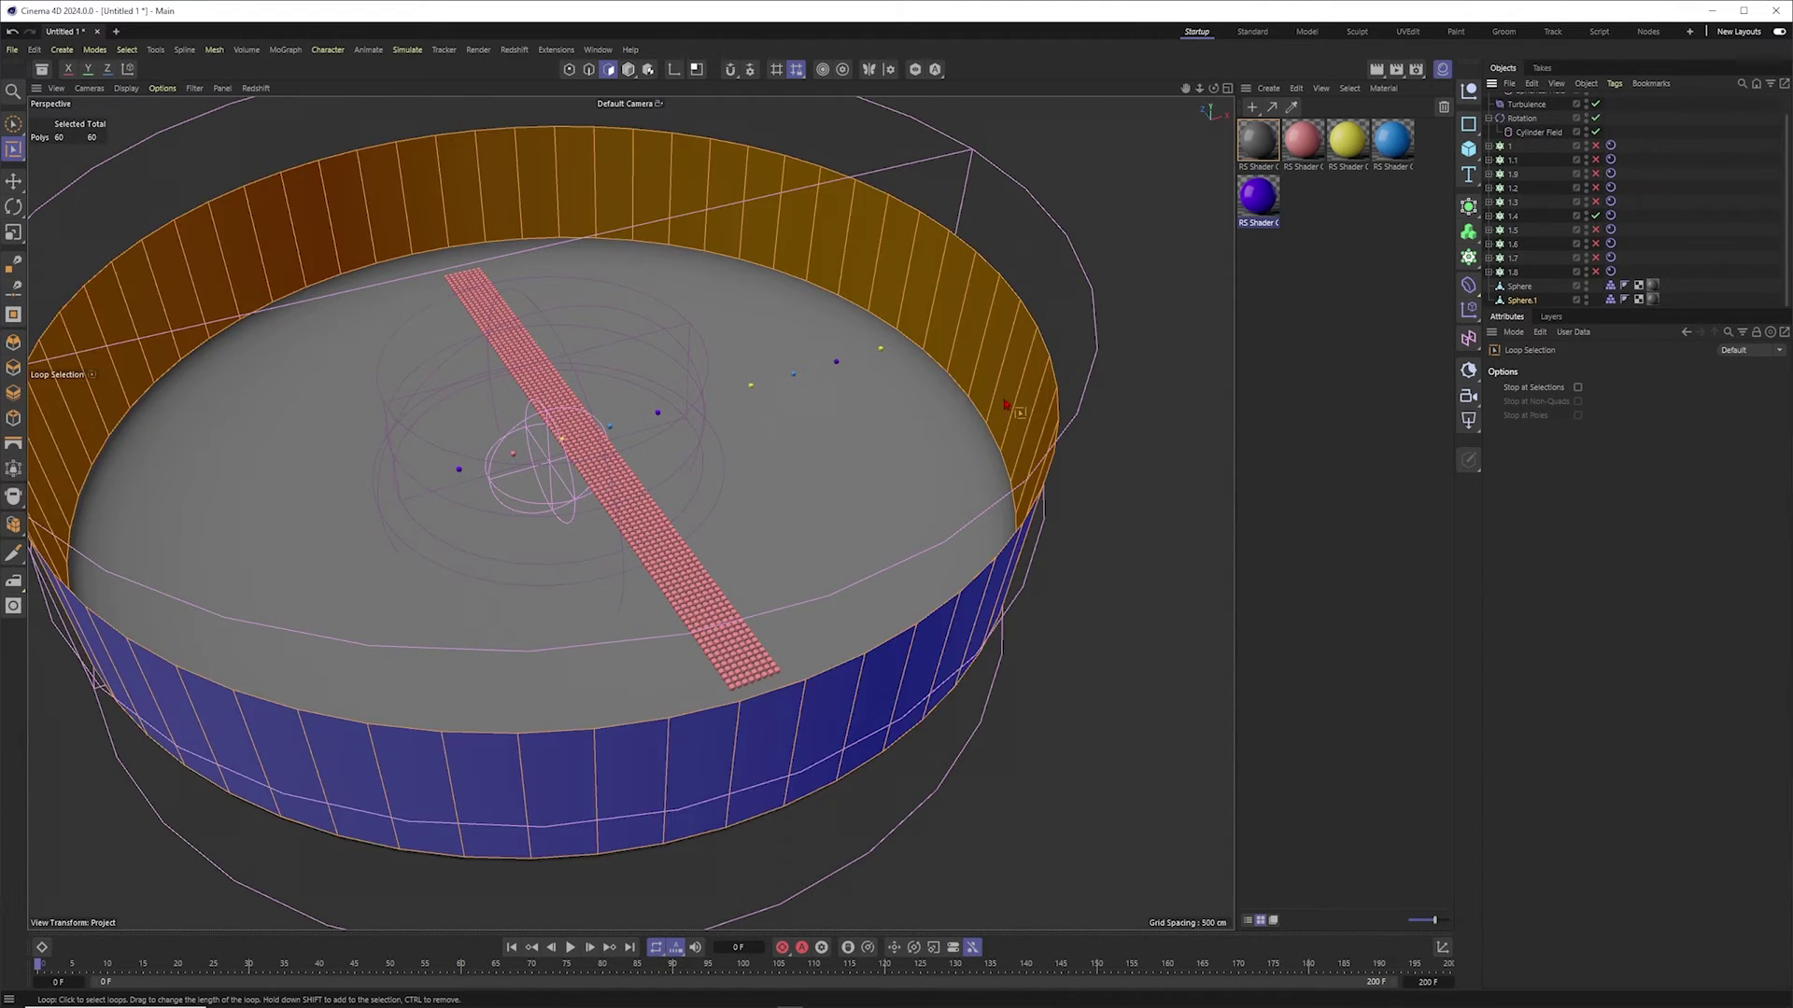
click(1519, 286)
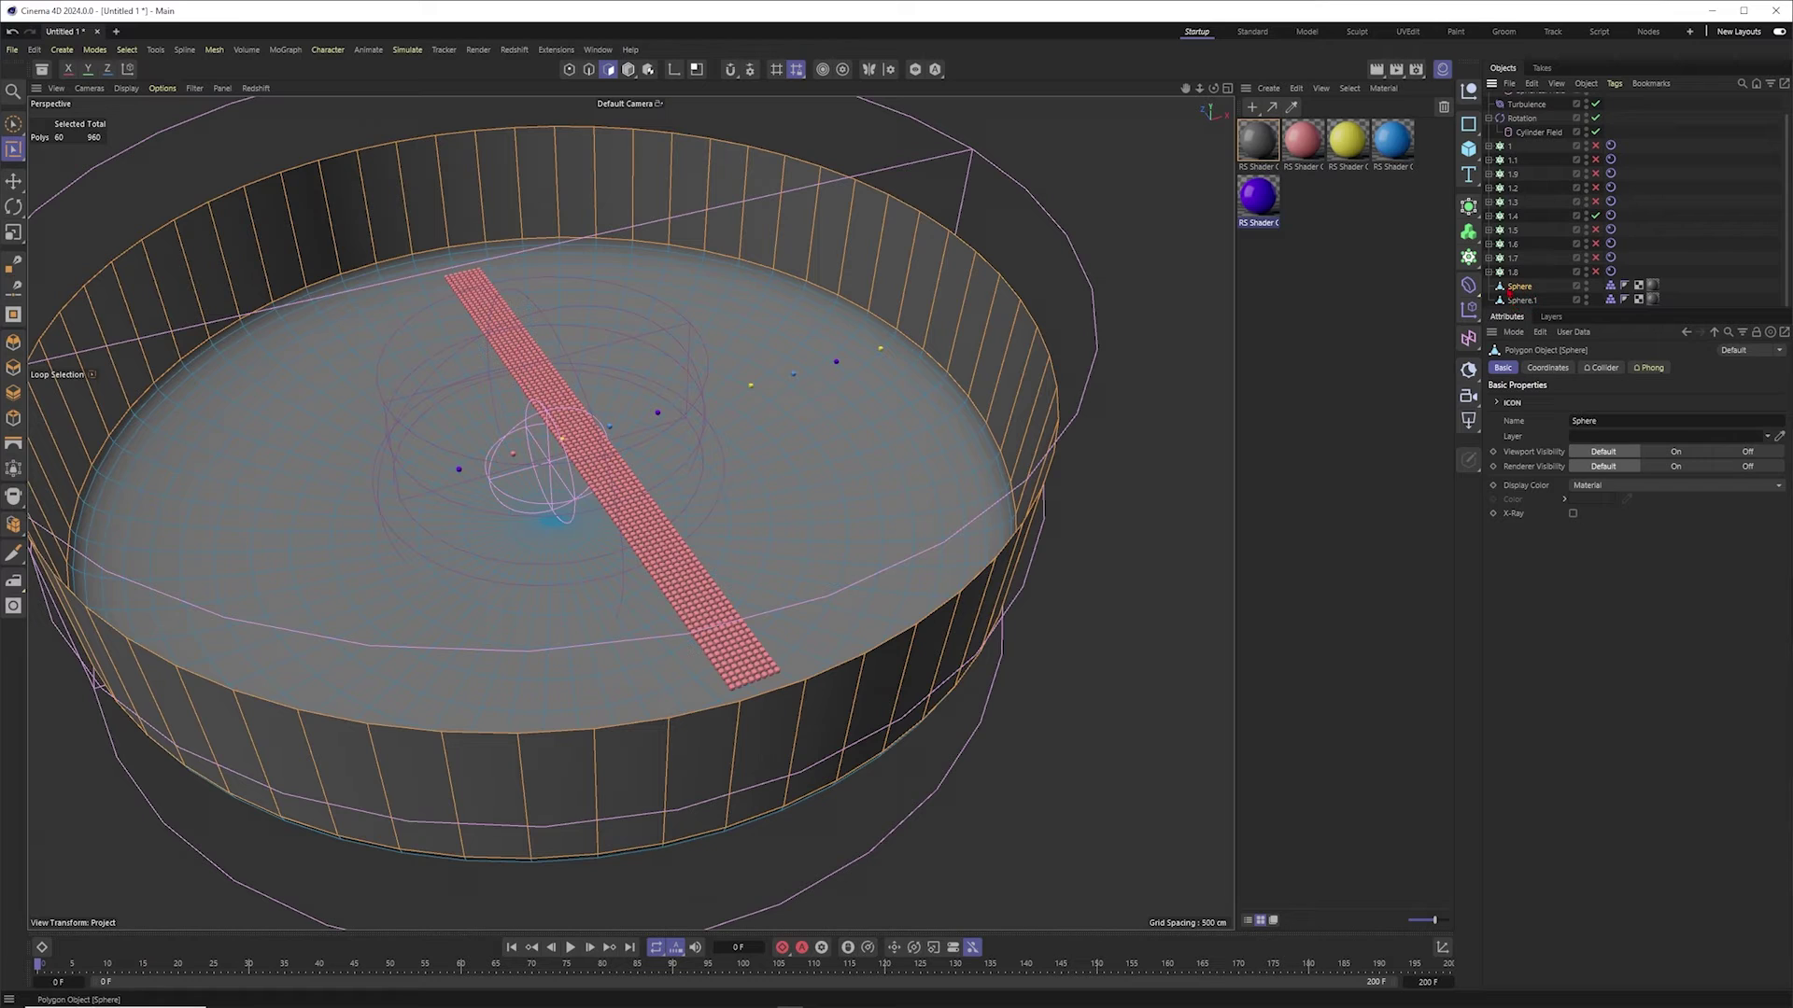
click(1518, 300)
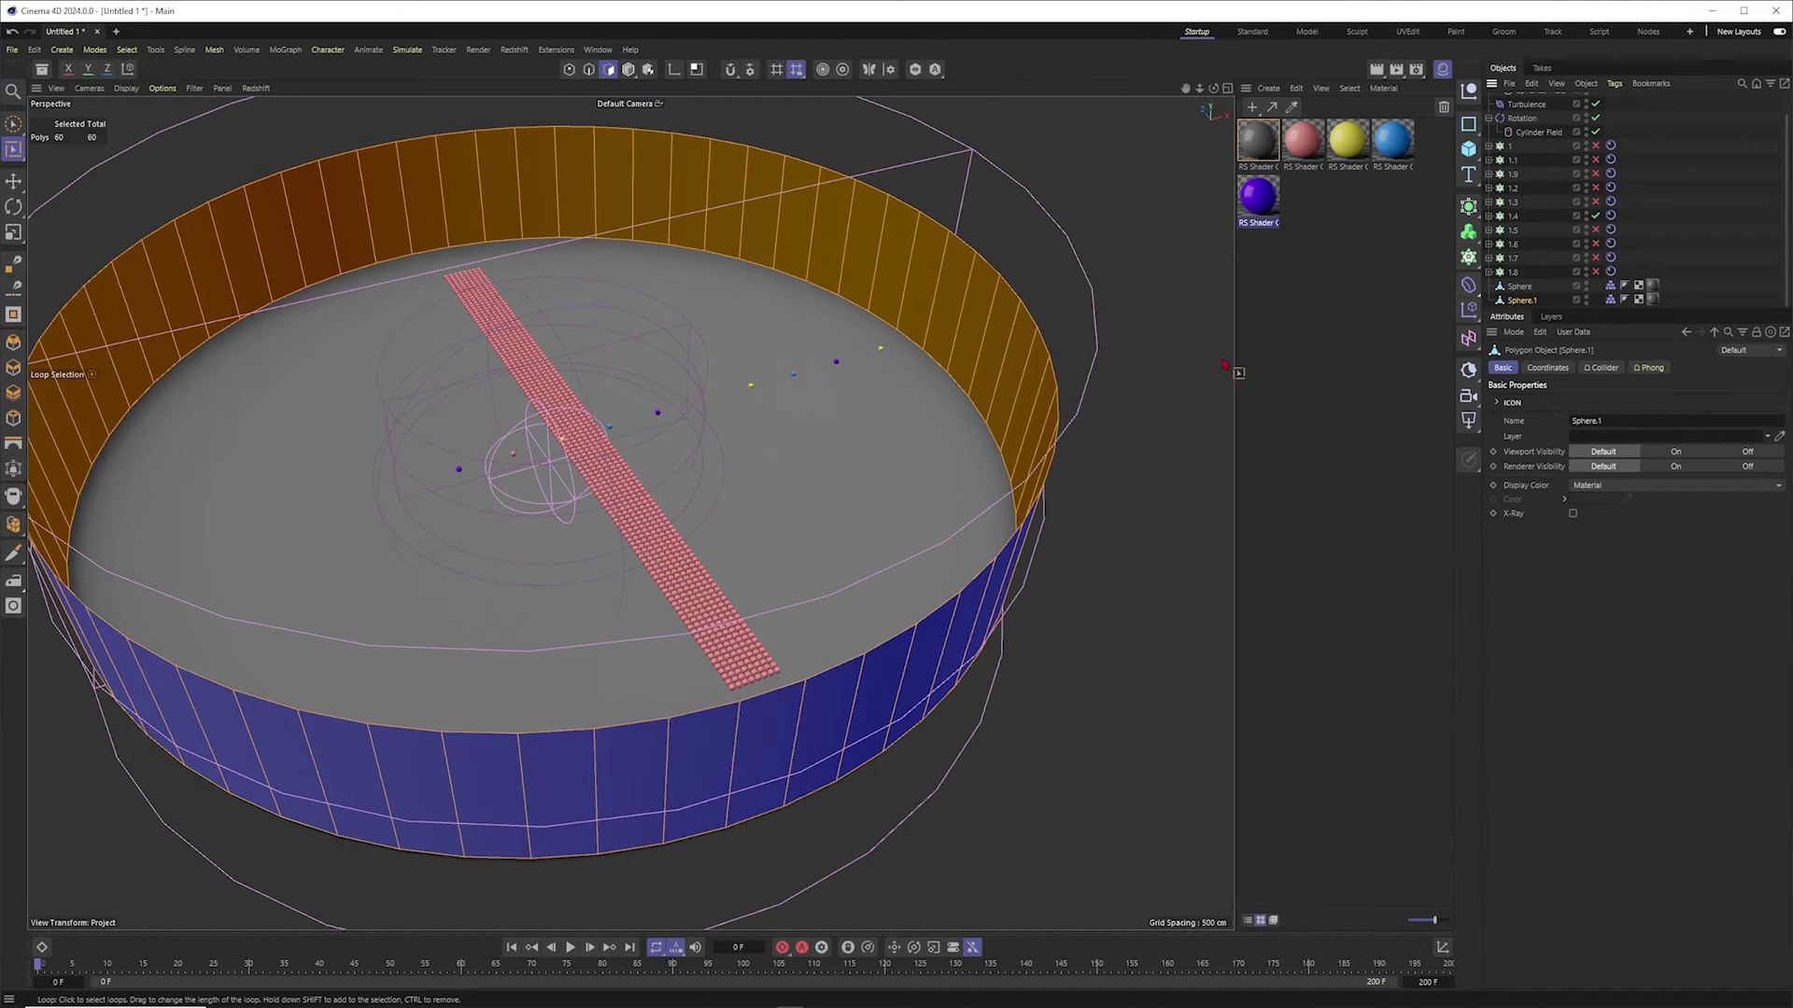
click(1586, 297)
click(1586, 303)
click(1587, 303)
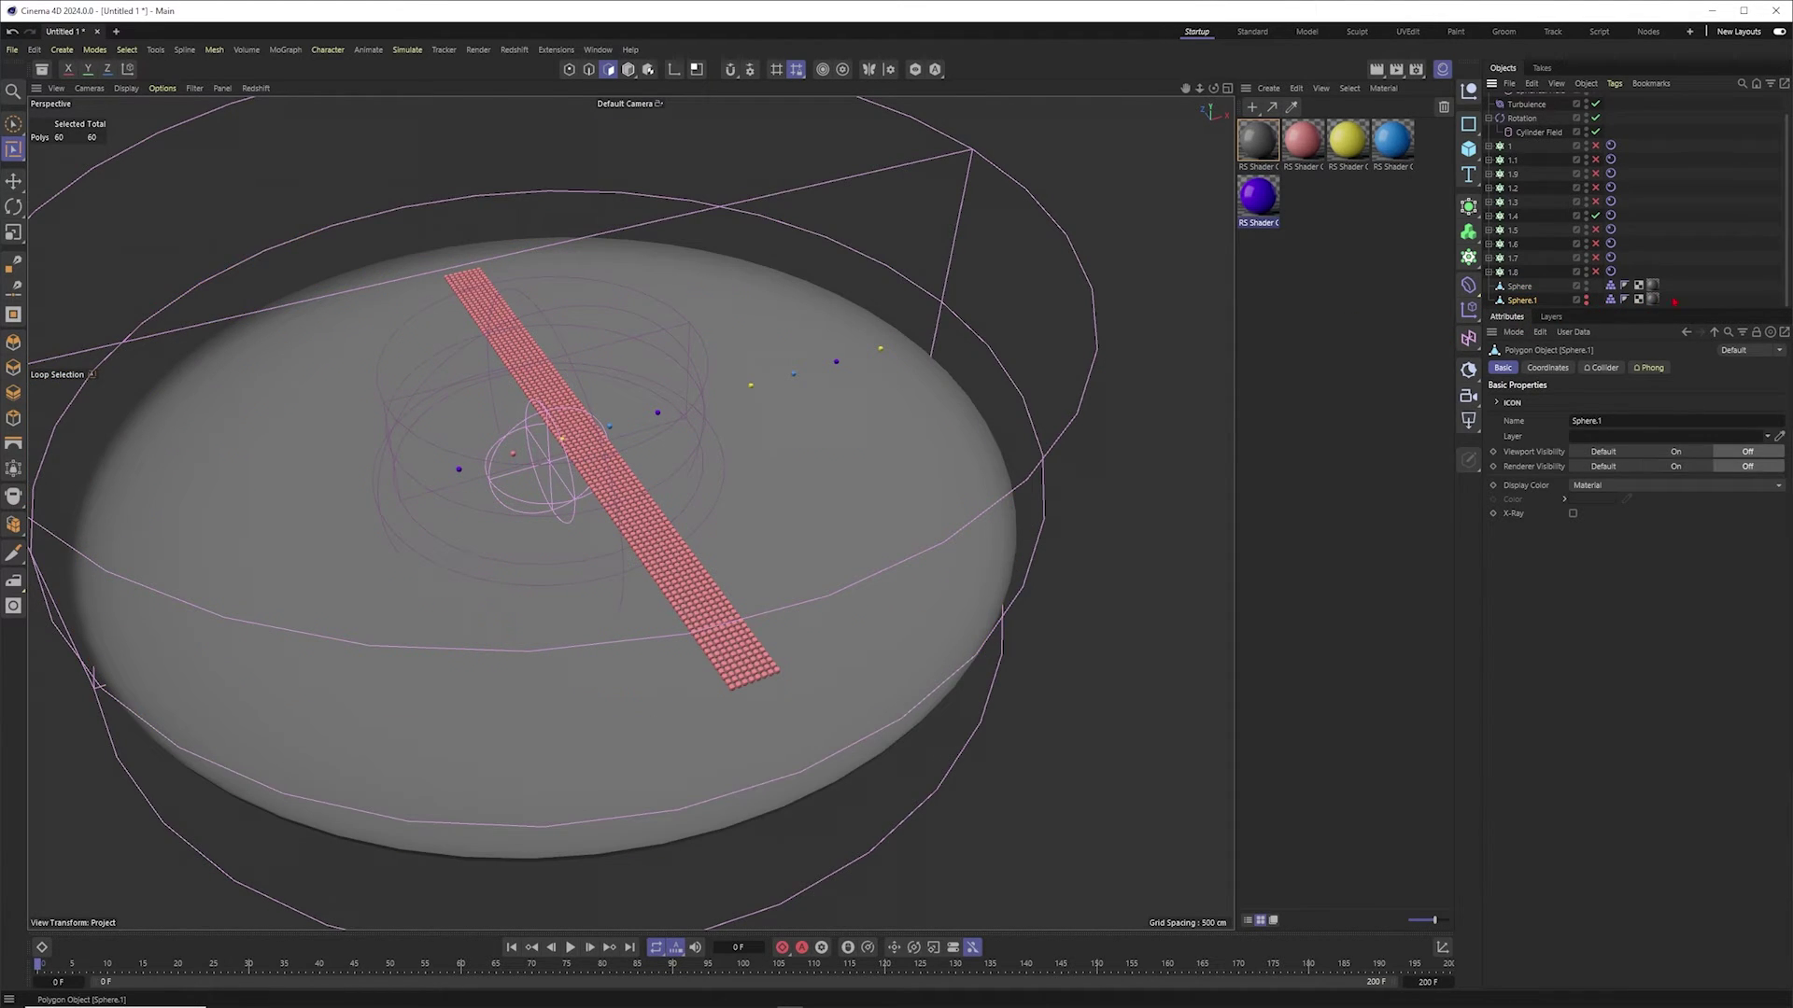
click(14, 124)
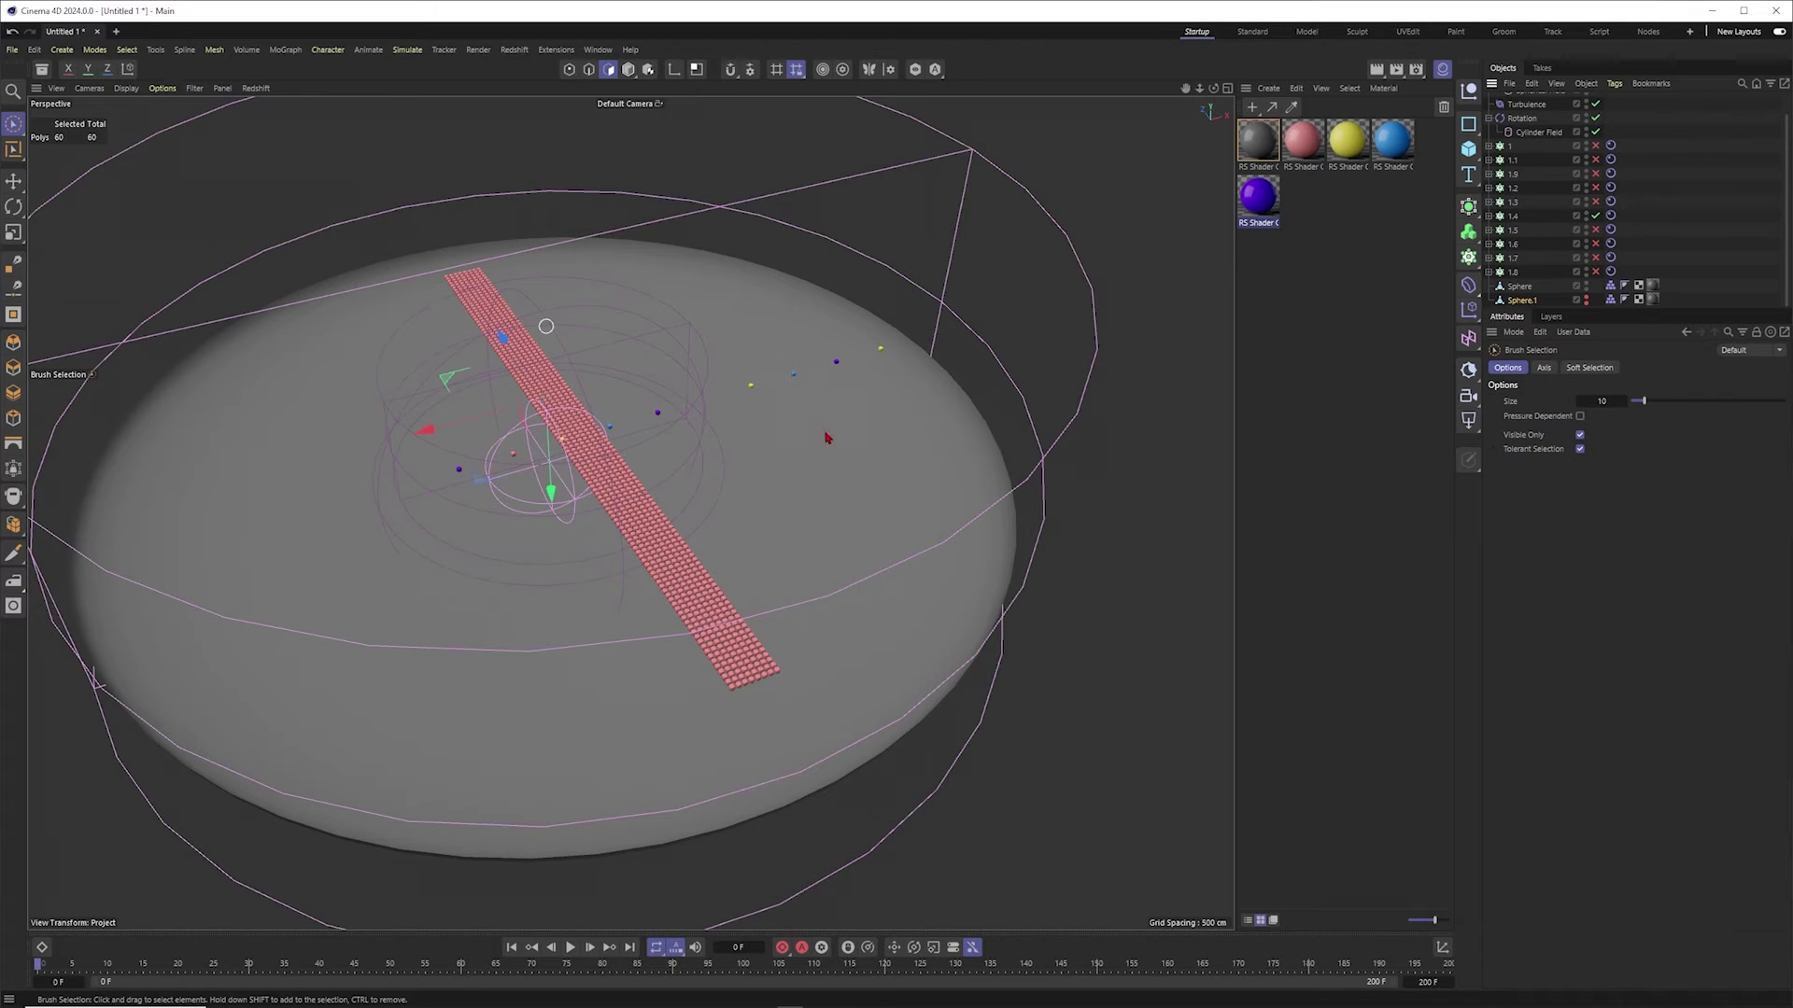
Step: Set cloner 1.4's Y count to 10
alt+right_drag(1050, 537, 813, 474)
alt+drag(811, 474, 777, 504)
click(1515, 215)
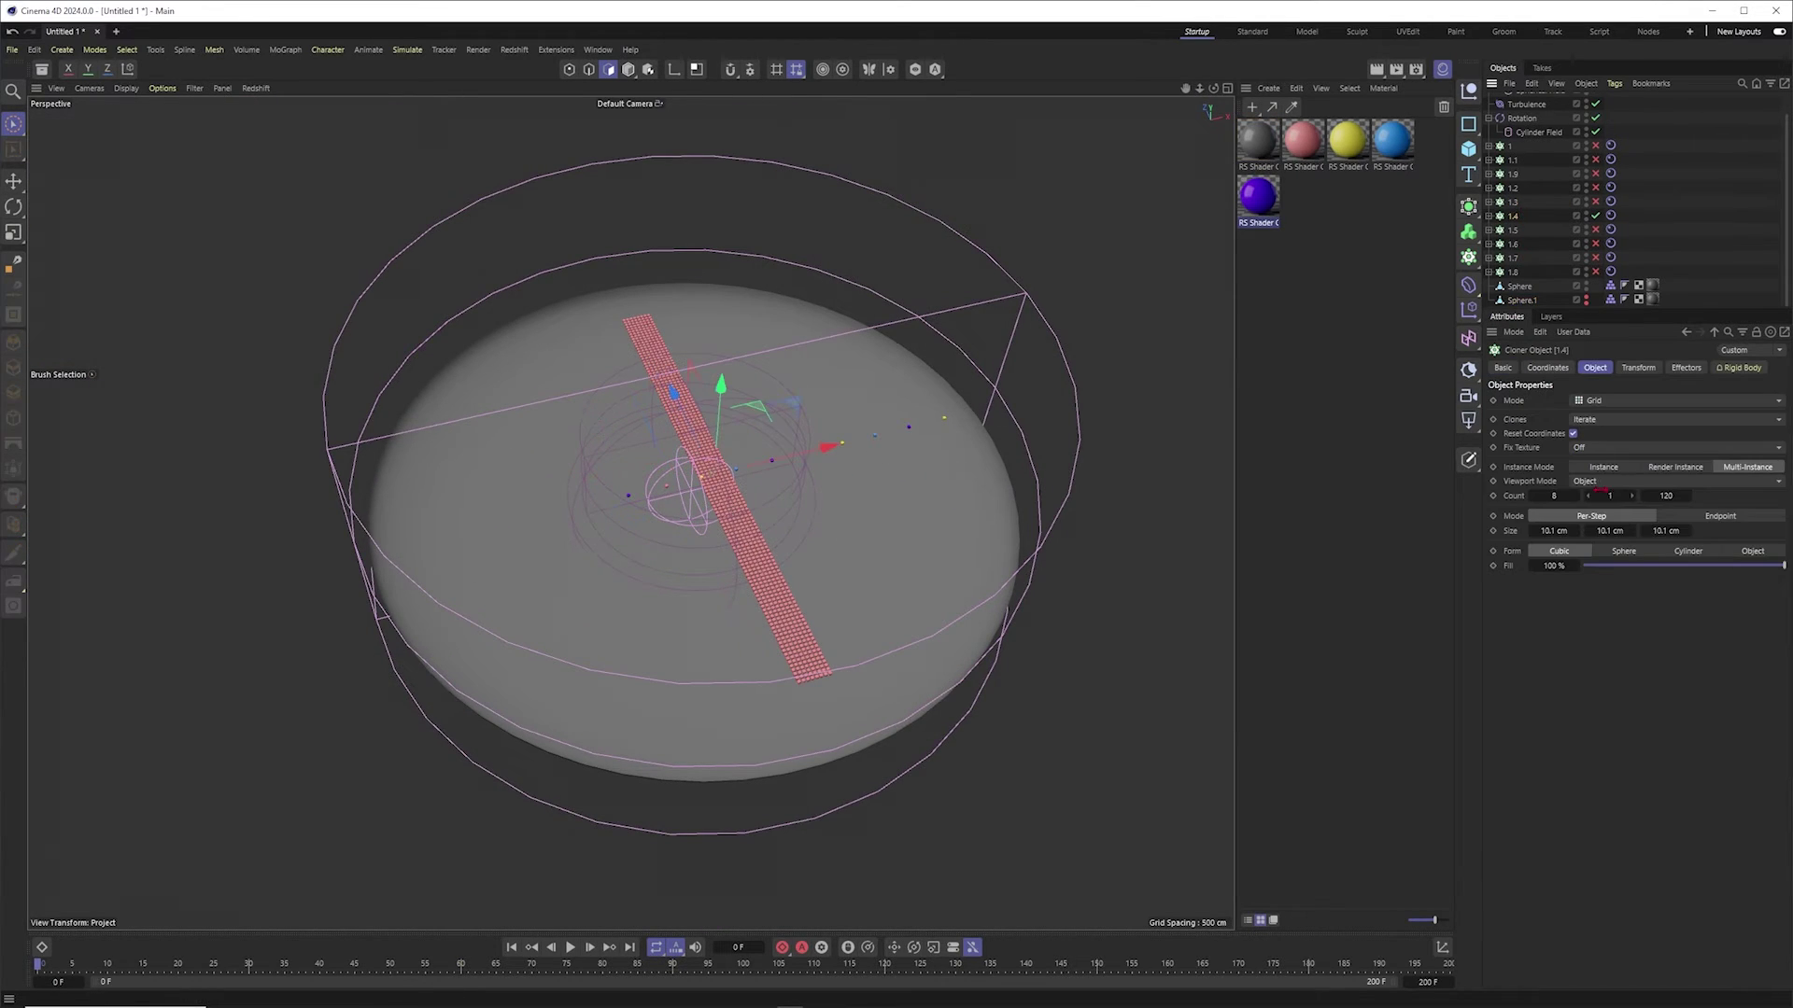
text(10)
key(Return)
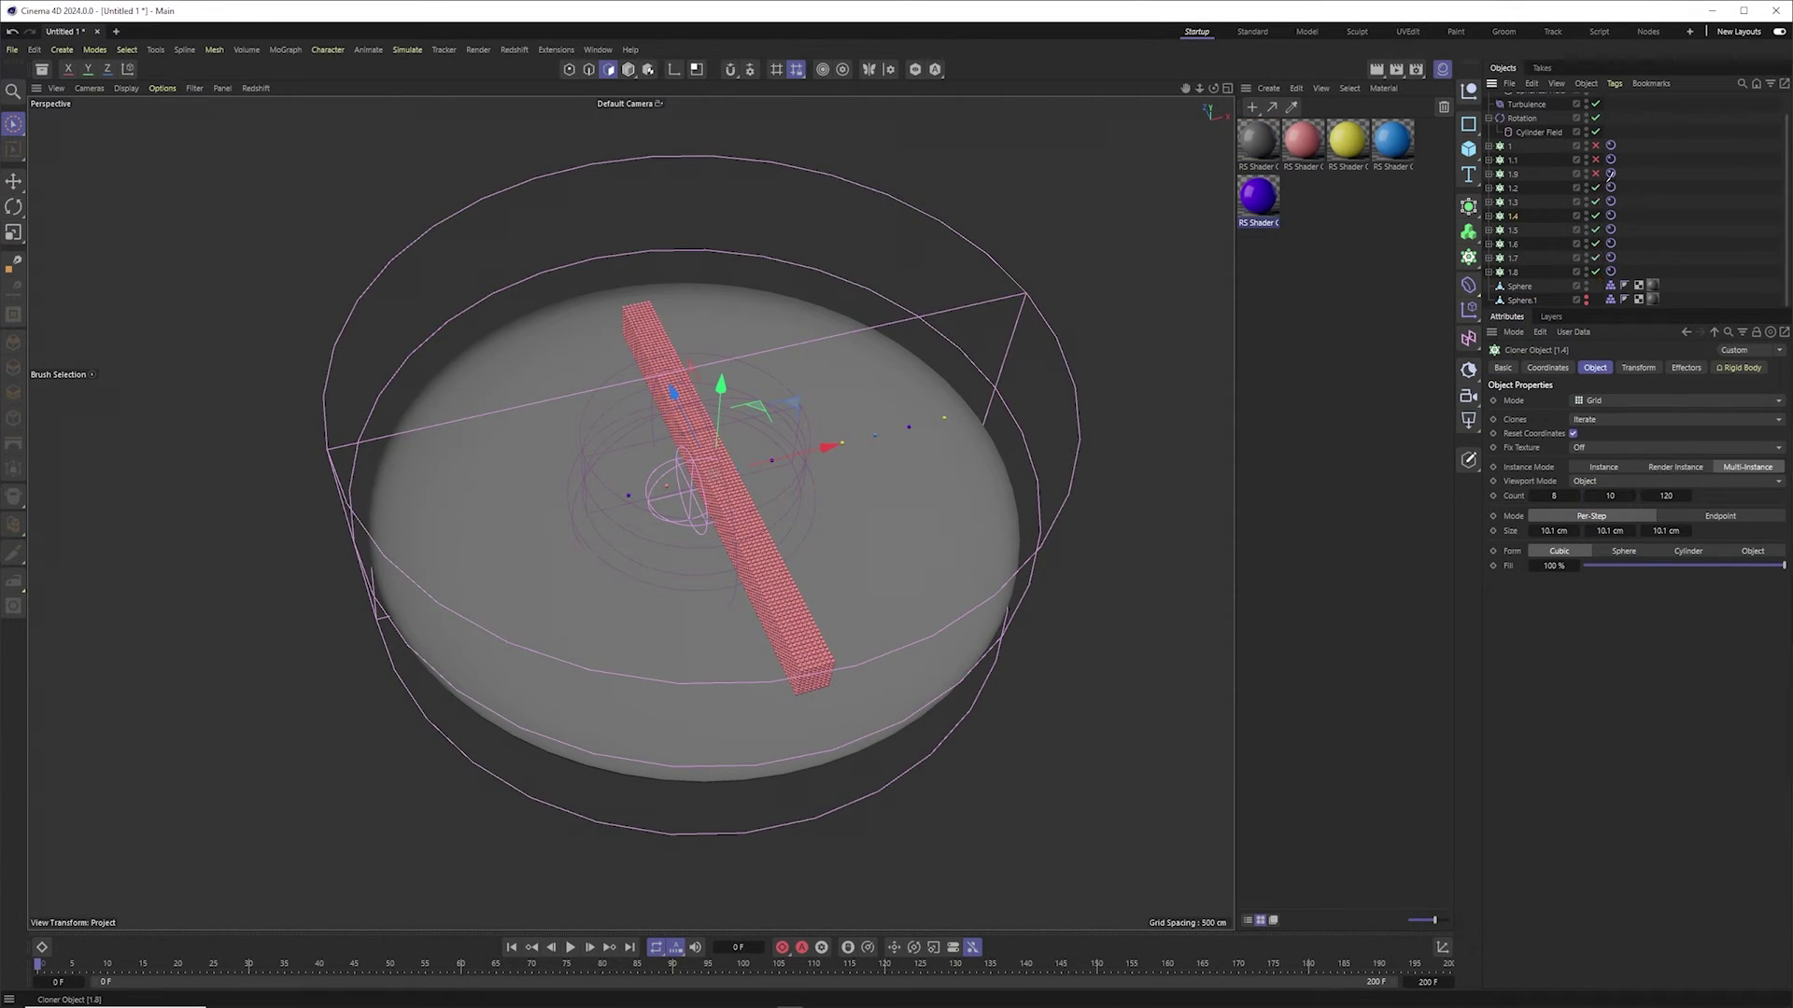
Step: Enable all the other cloners so that every colored sphere row takes part in the simulation
drag(1608, 175, 1595, 146)
alt+drag(824, 506, 773, 519)
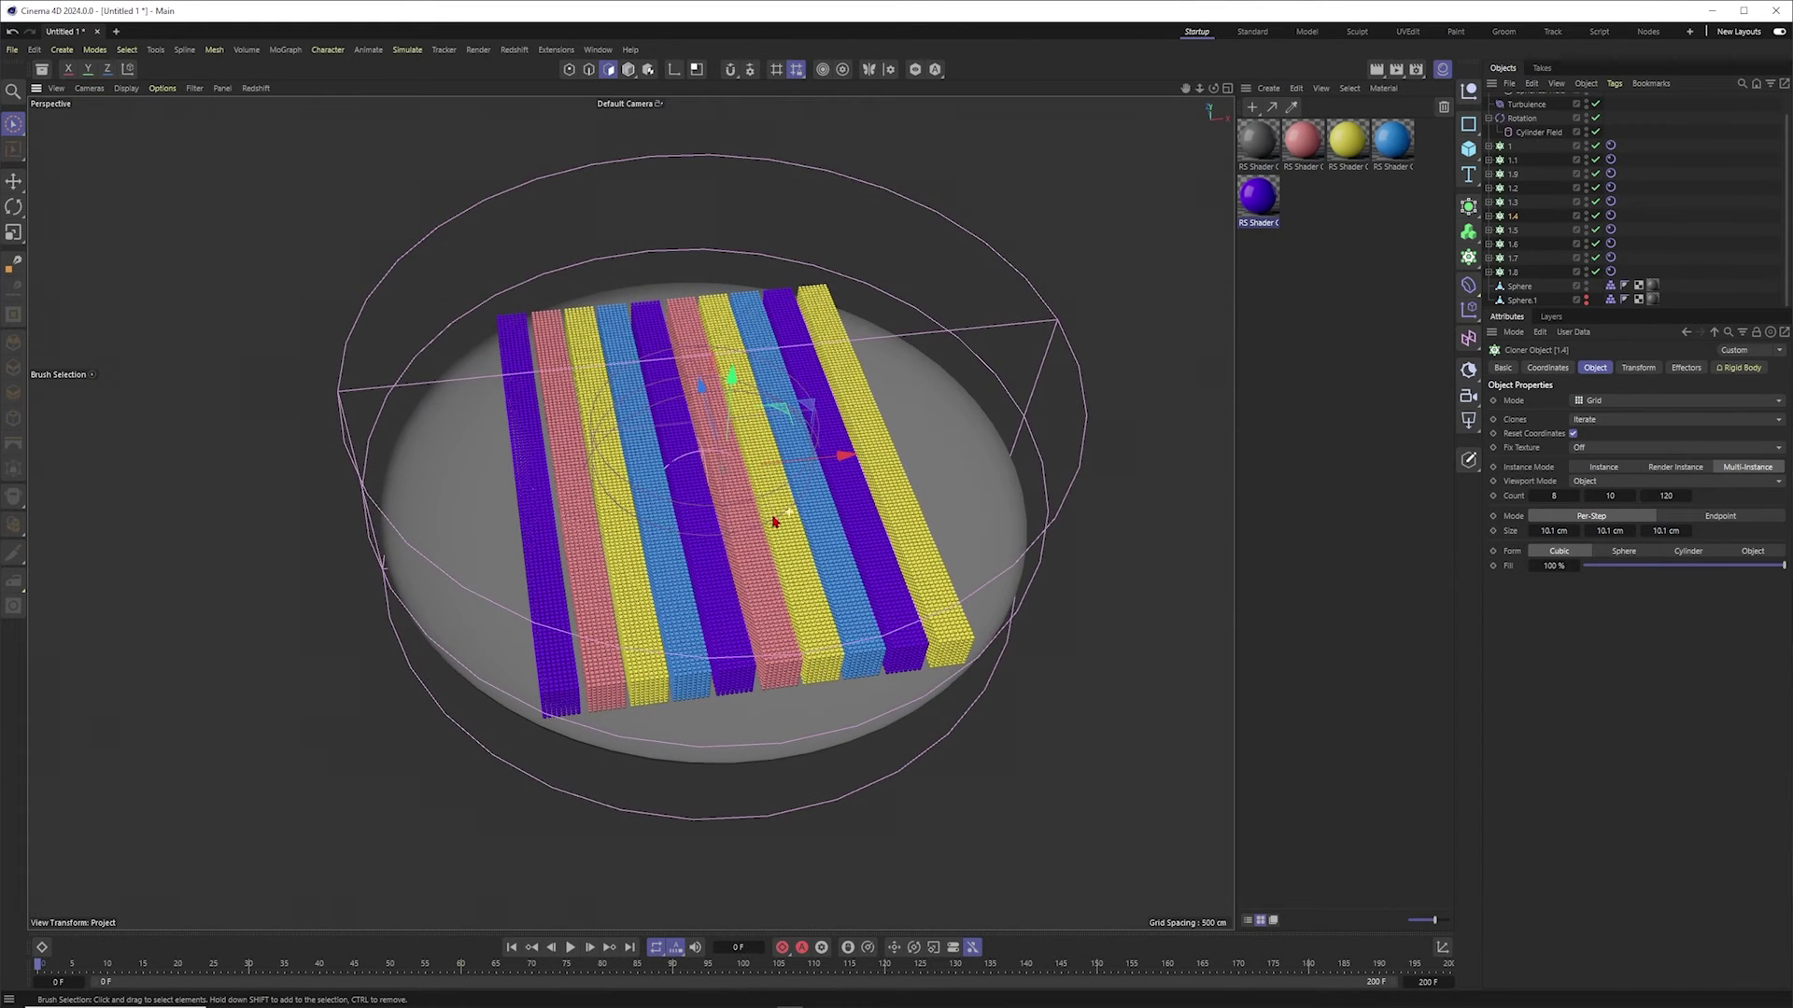
scroll(1523, 183, up, 2)
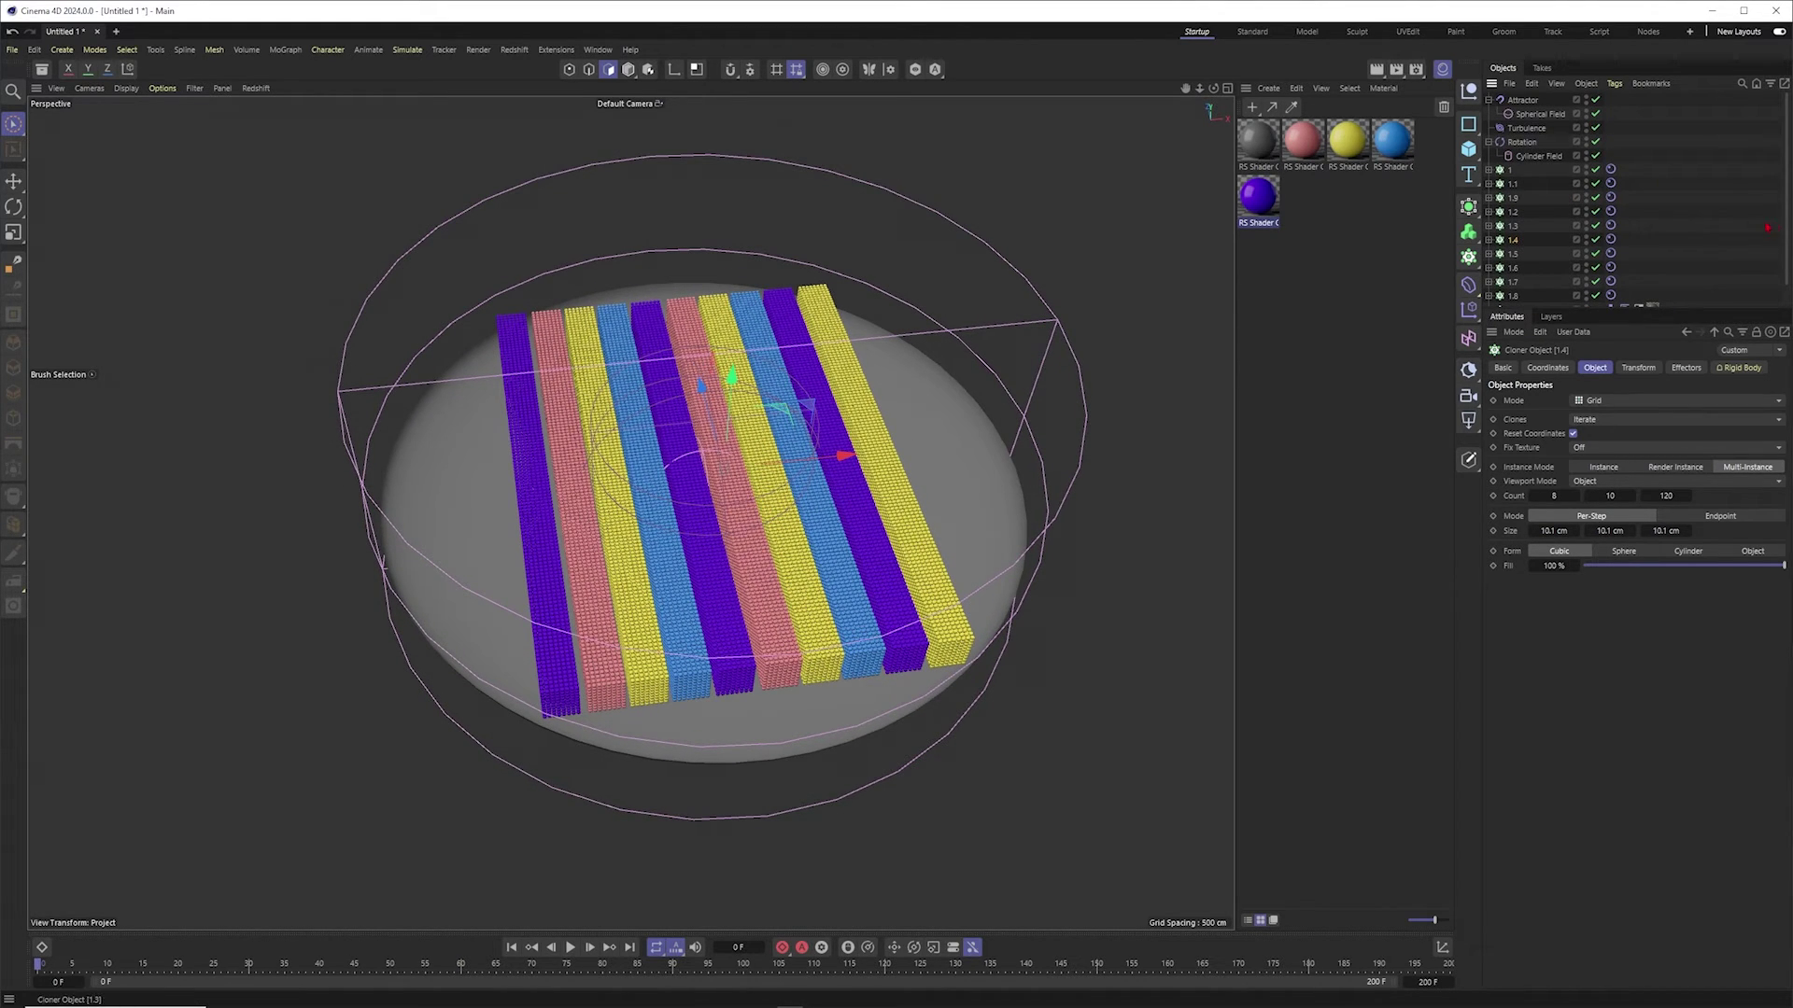
scroll(1768, 227, down, 1)
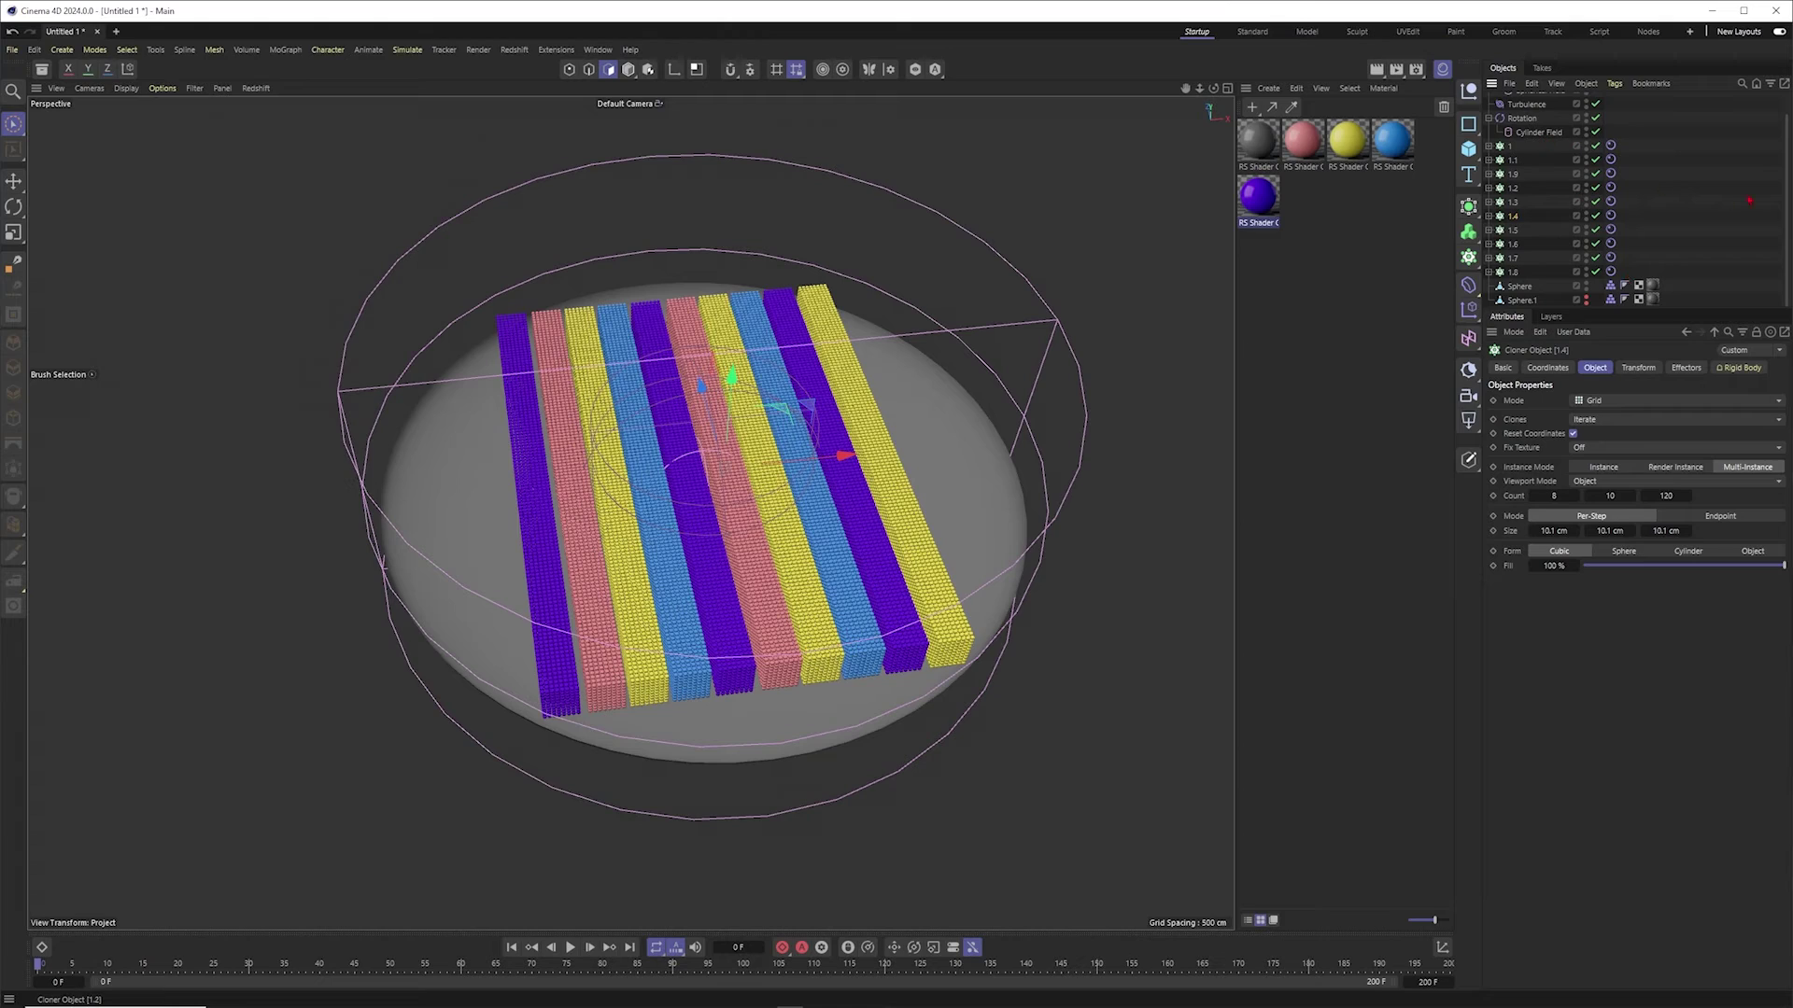
Step: Open the cache settings of cloner 1's Rigid Body tag and set the project's end frame to 150
drag(1784, 201, 1784, 178)
click(1610, 169)
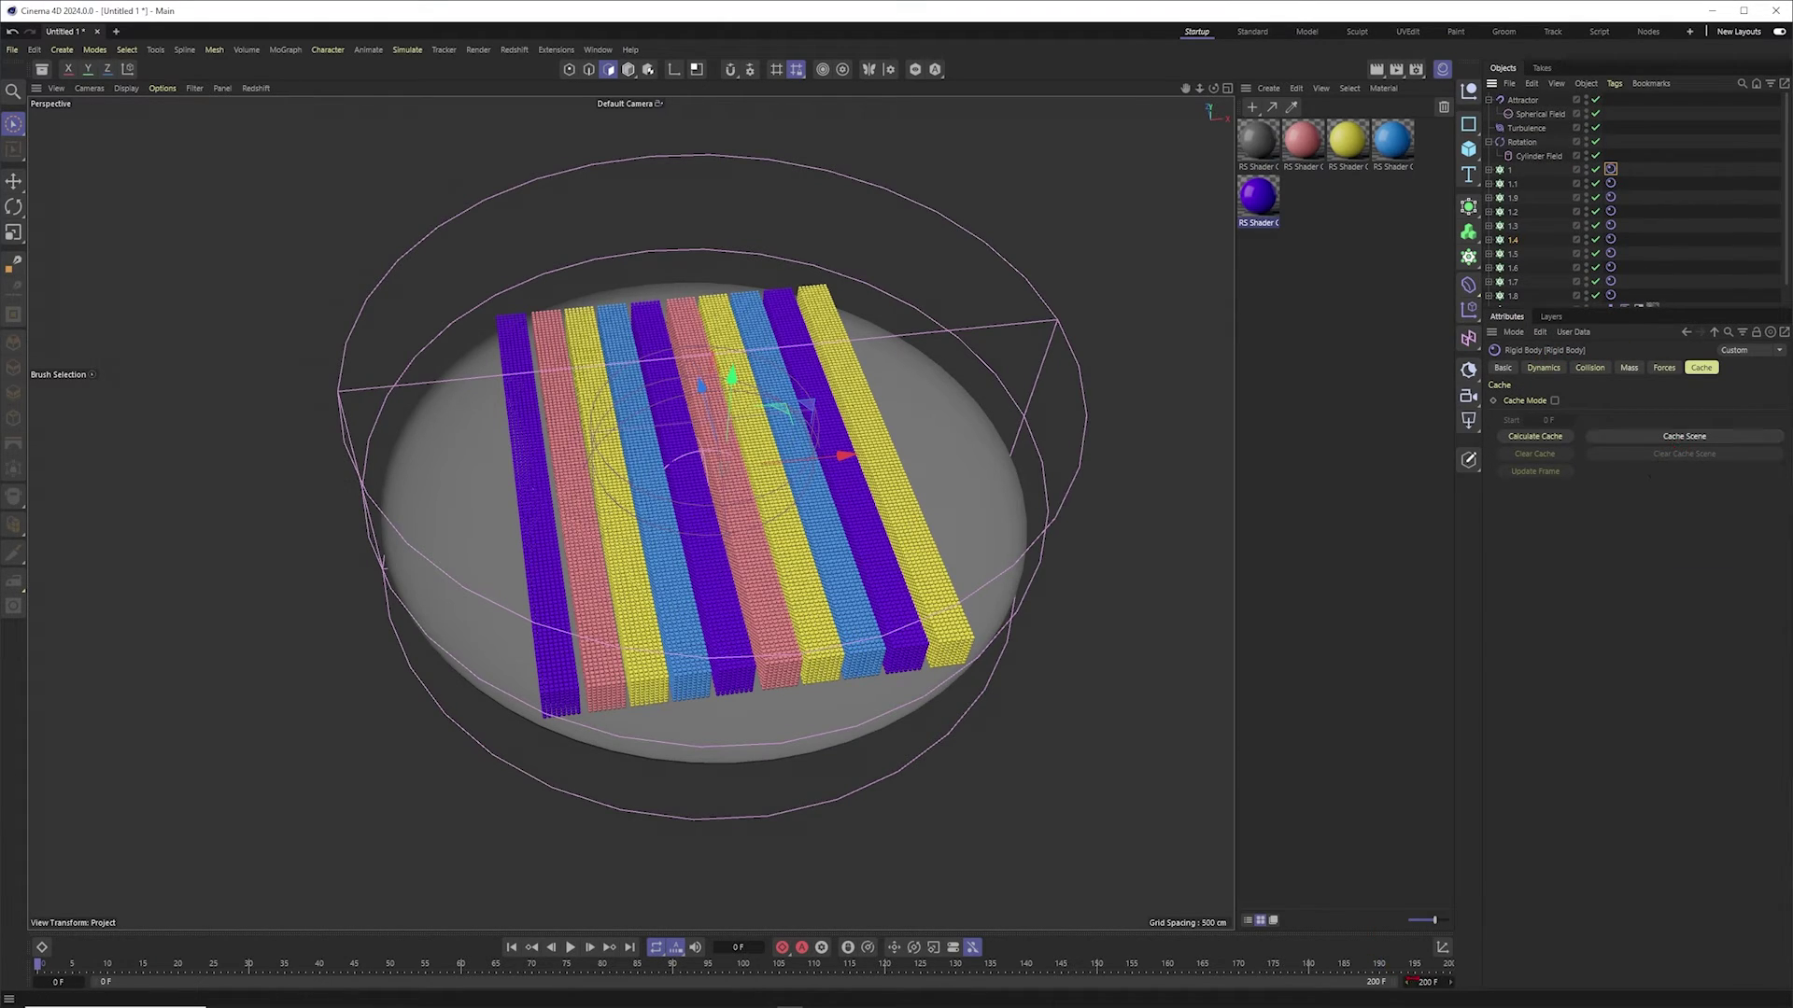
text(150)
key(Return)
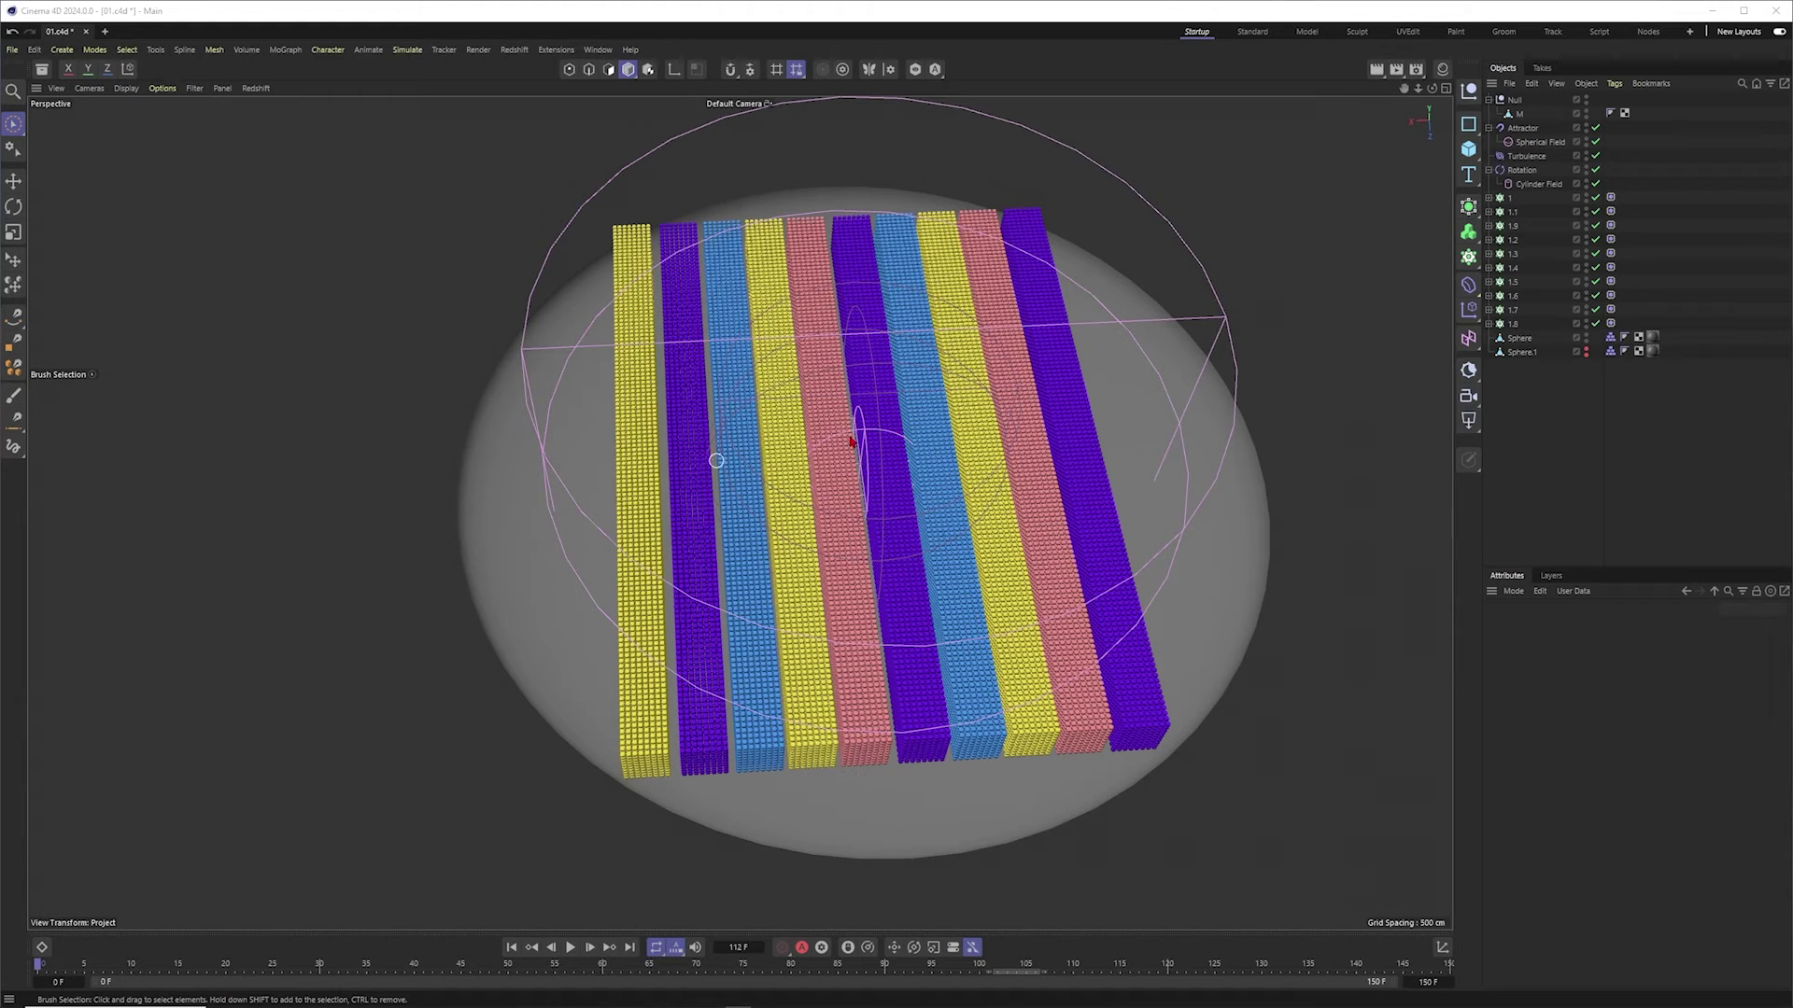
Step: Switch to After Effects, preview the rendered swirling bowl composition, and return to the Cinema 4D scene
click(1513, 323)
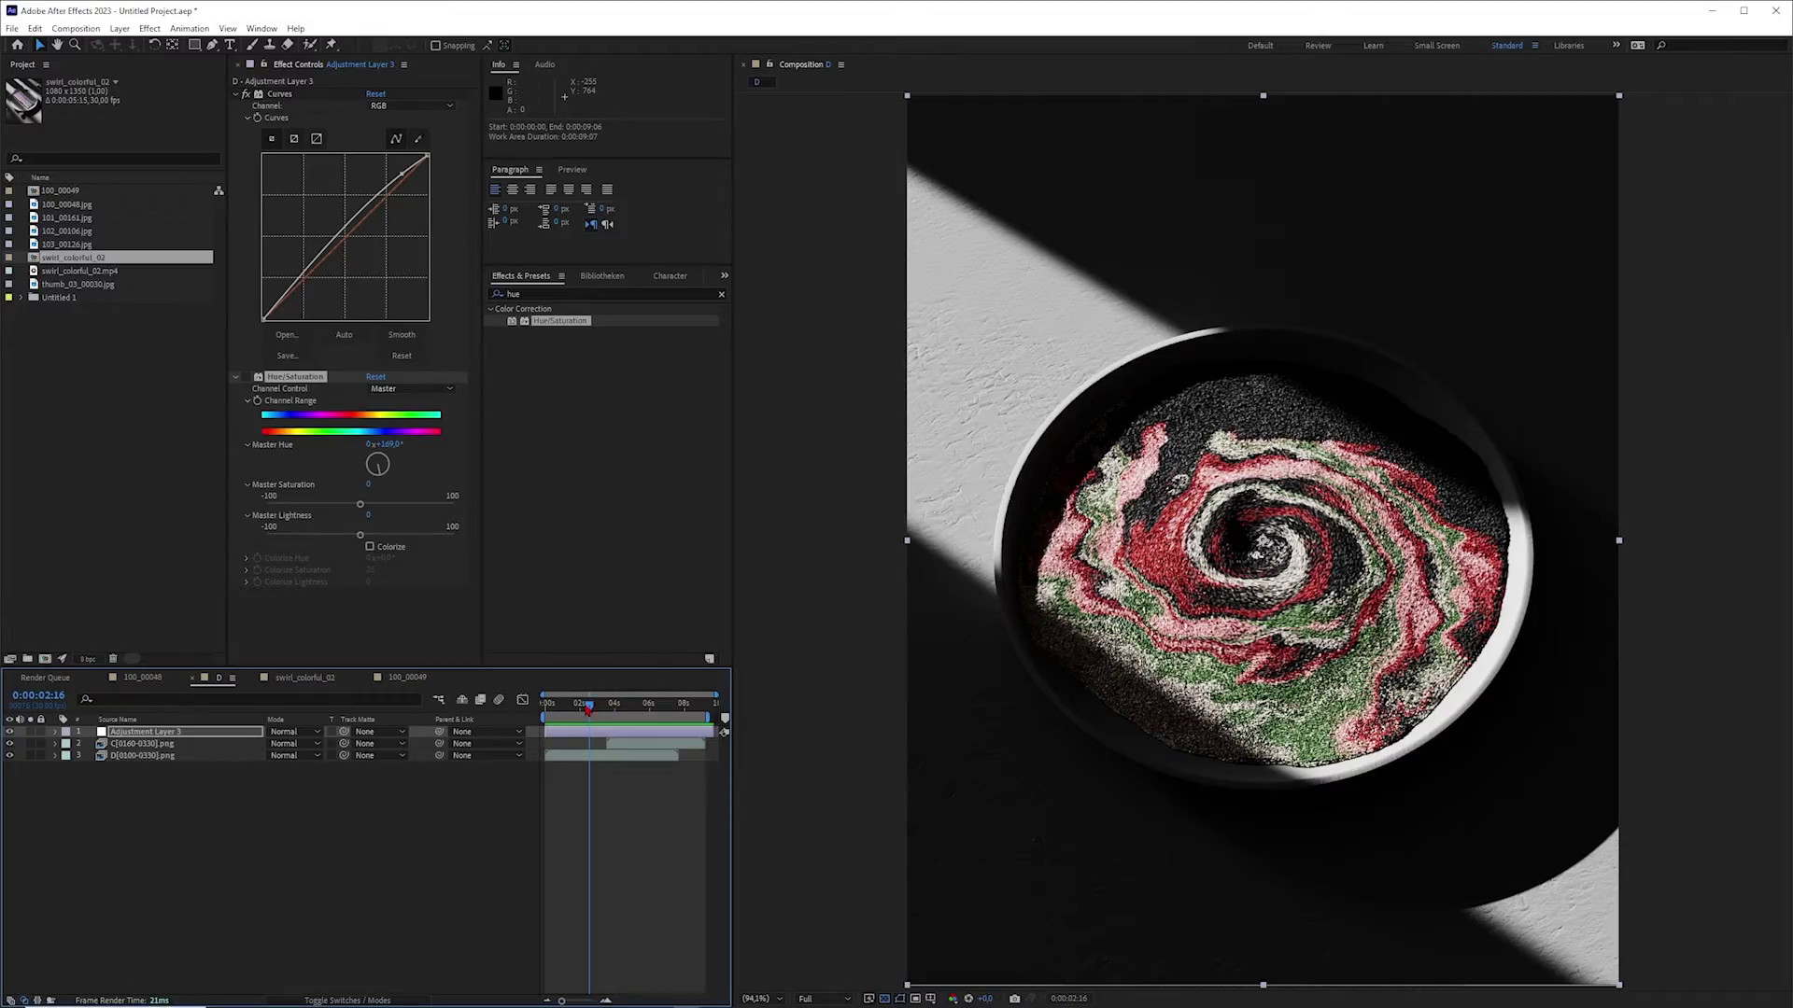
mouse_move(587, 711)
mouse_down()
mouse_move(567, 712)
mouse_move(642, 714)
mouse_move(590, 716)
mouse_up()
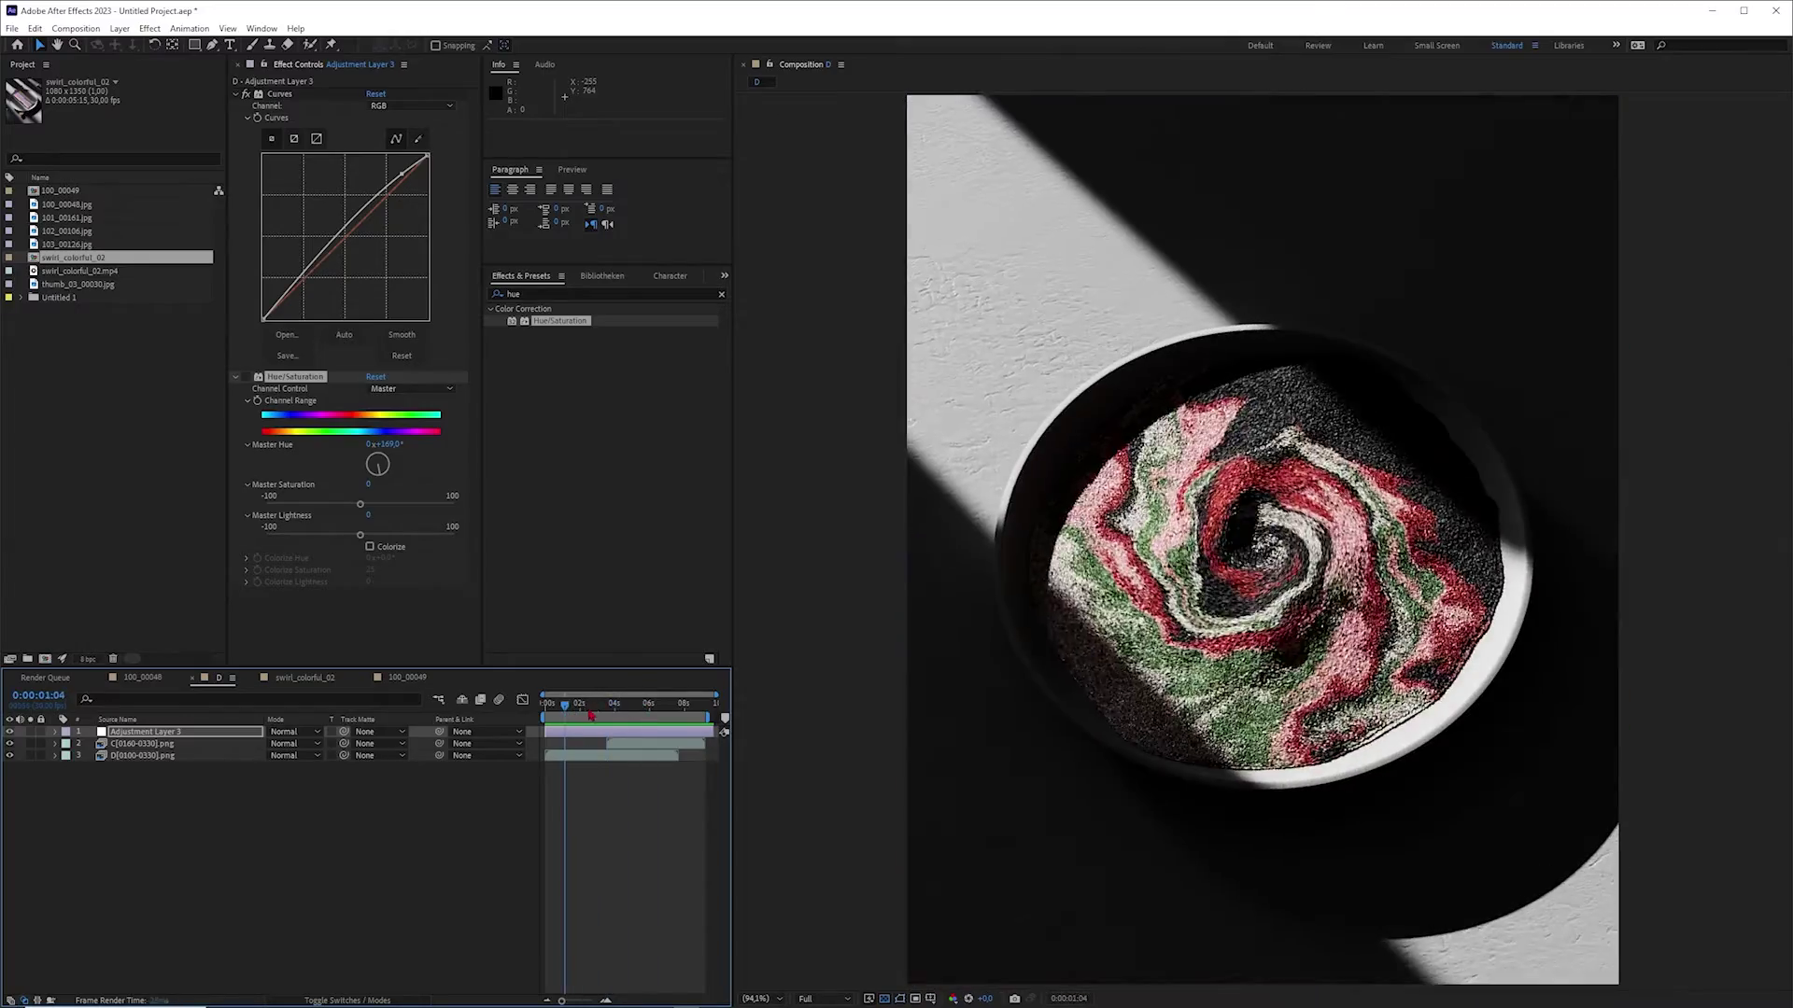
key(space)
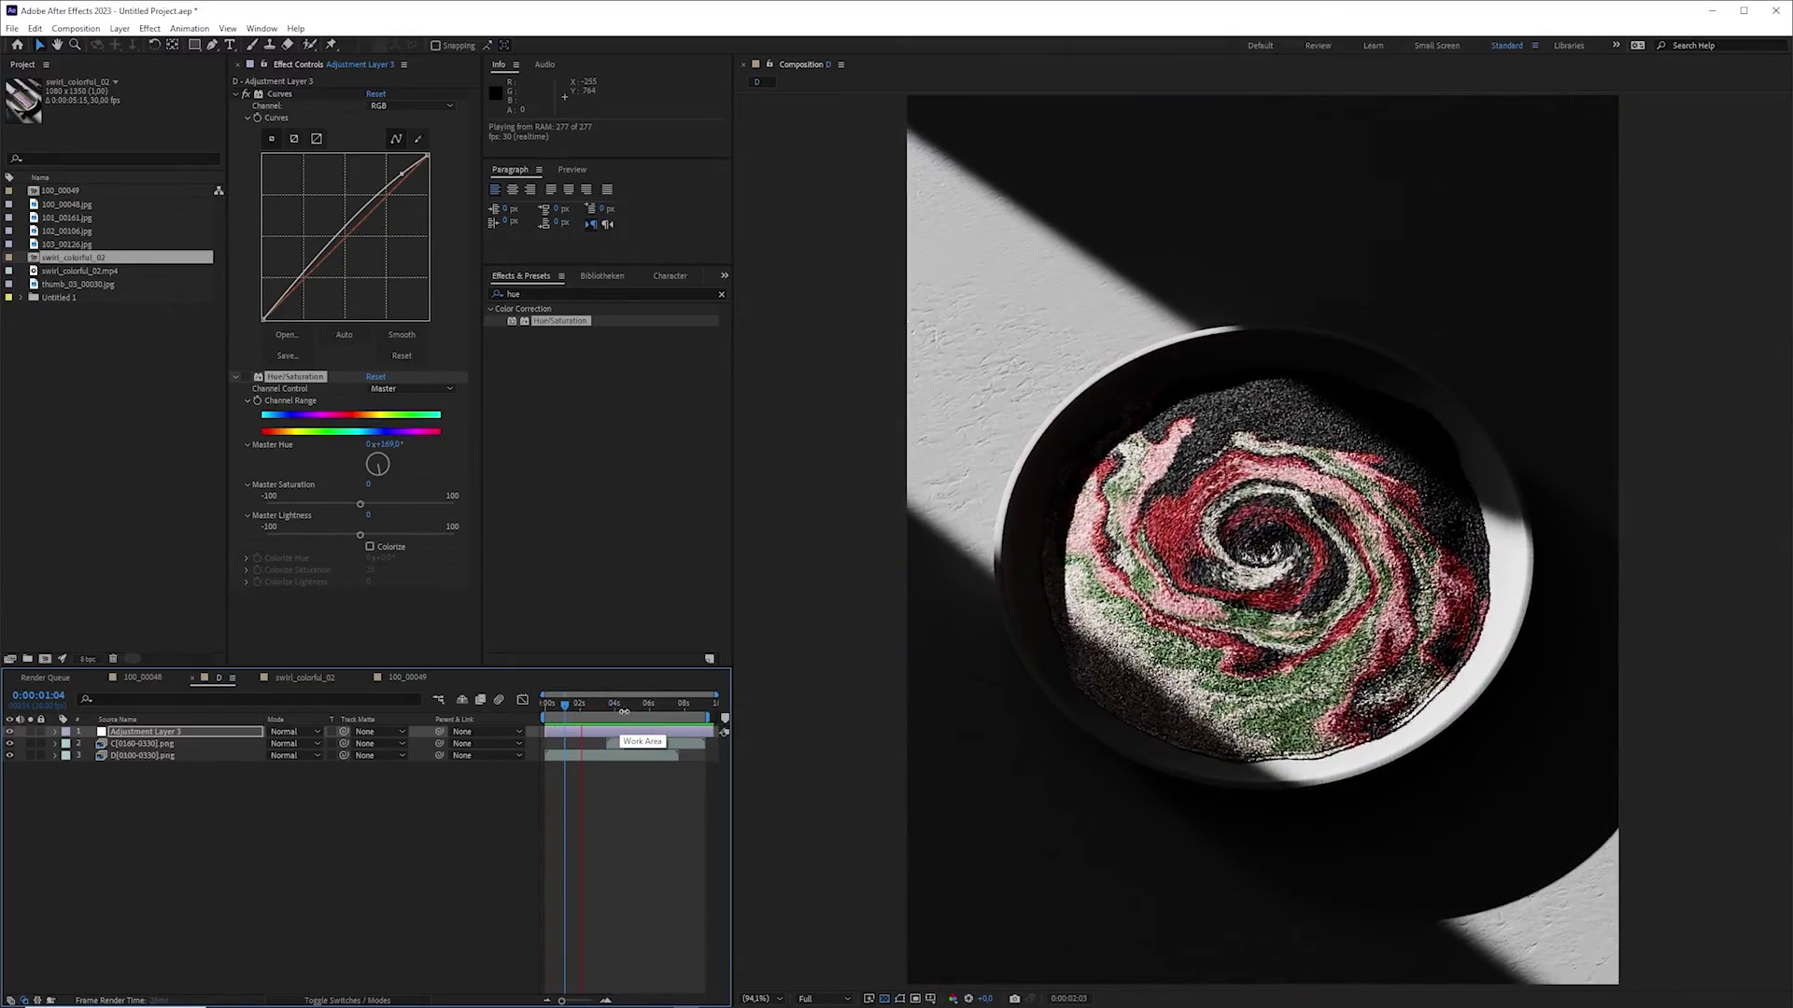
key(space)
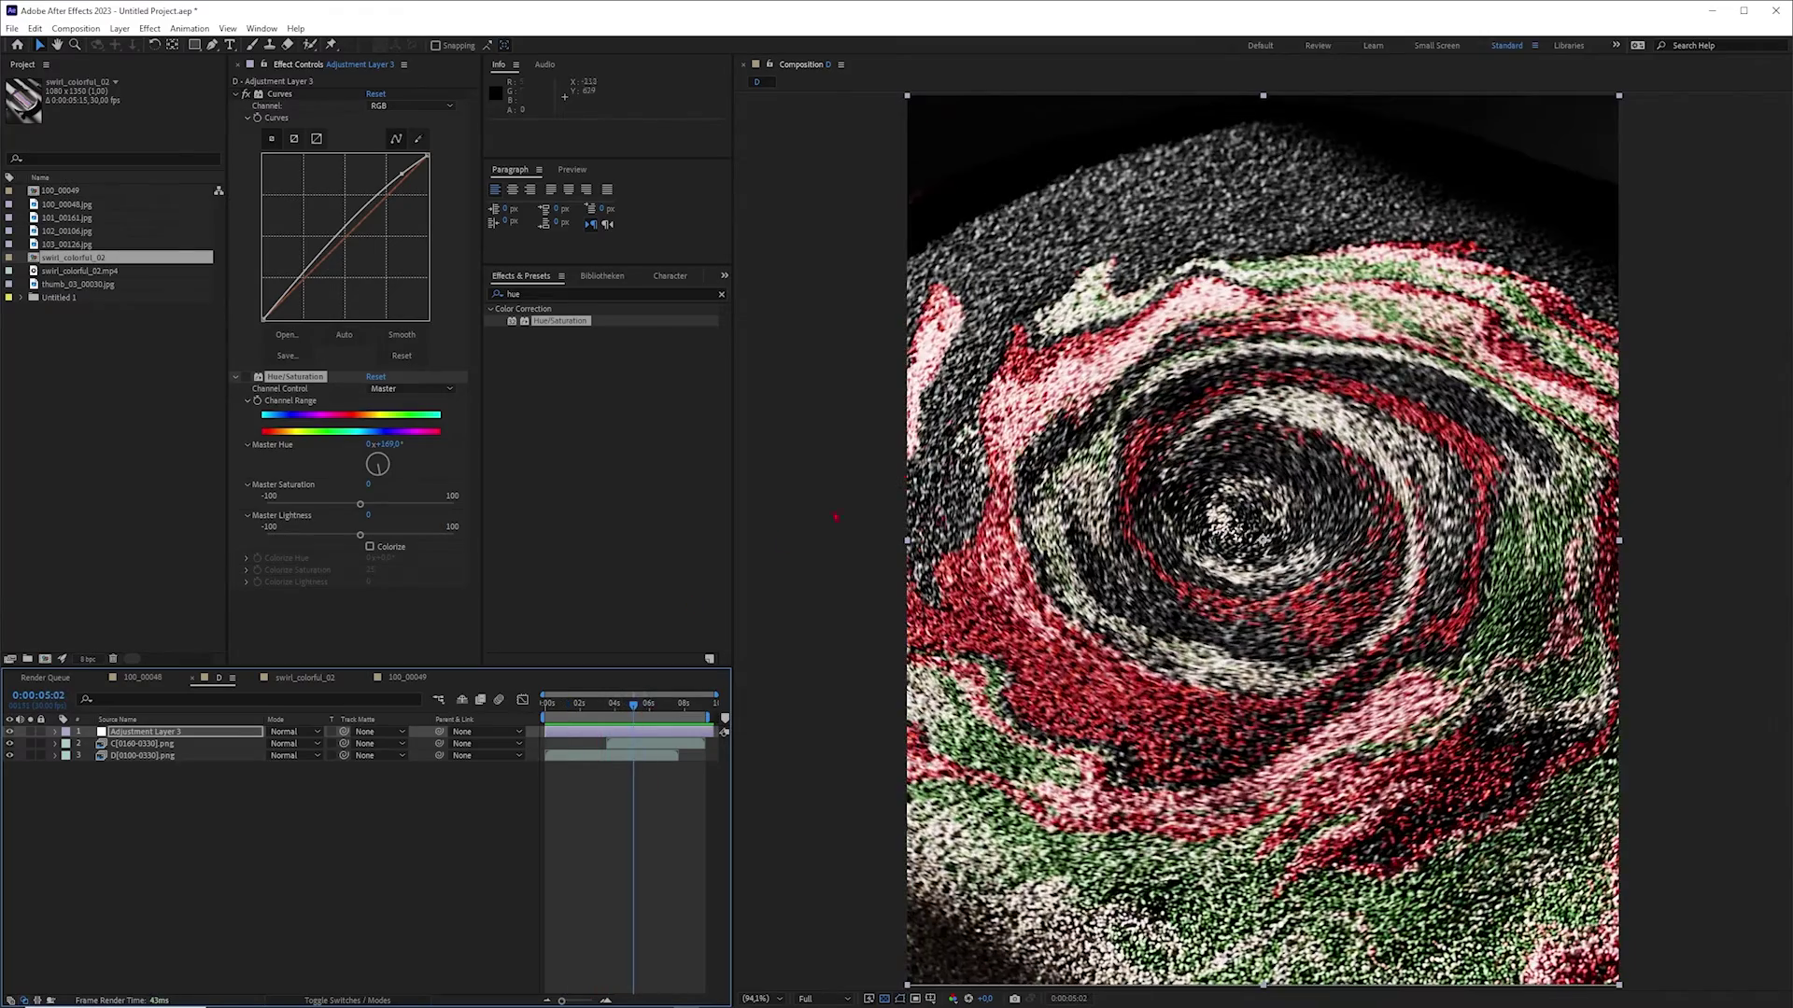
click(1713, 13)
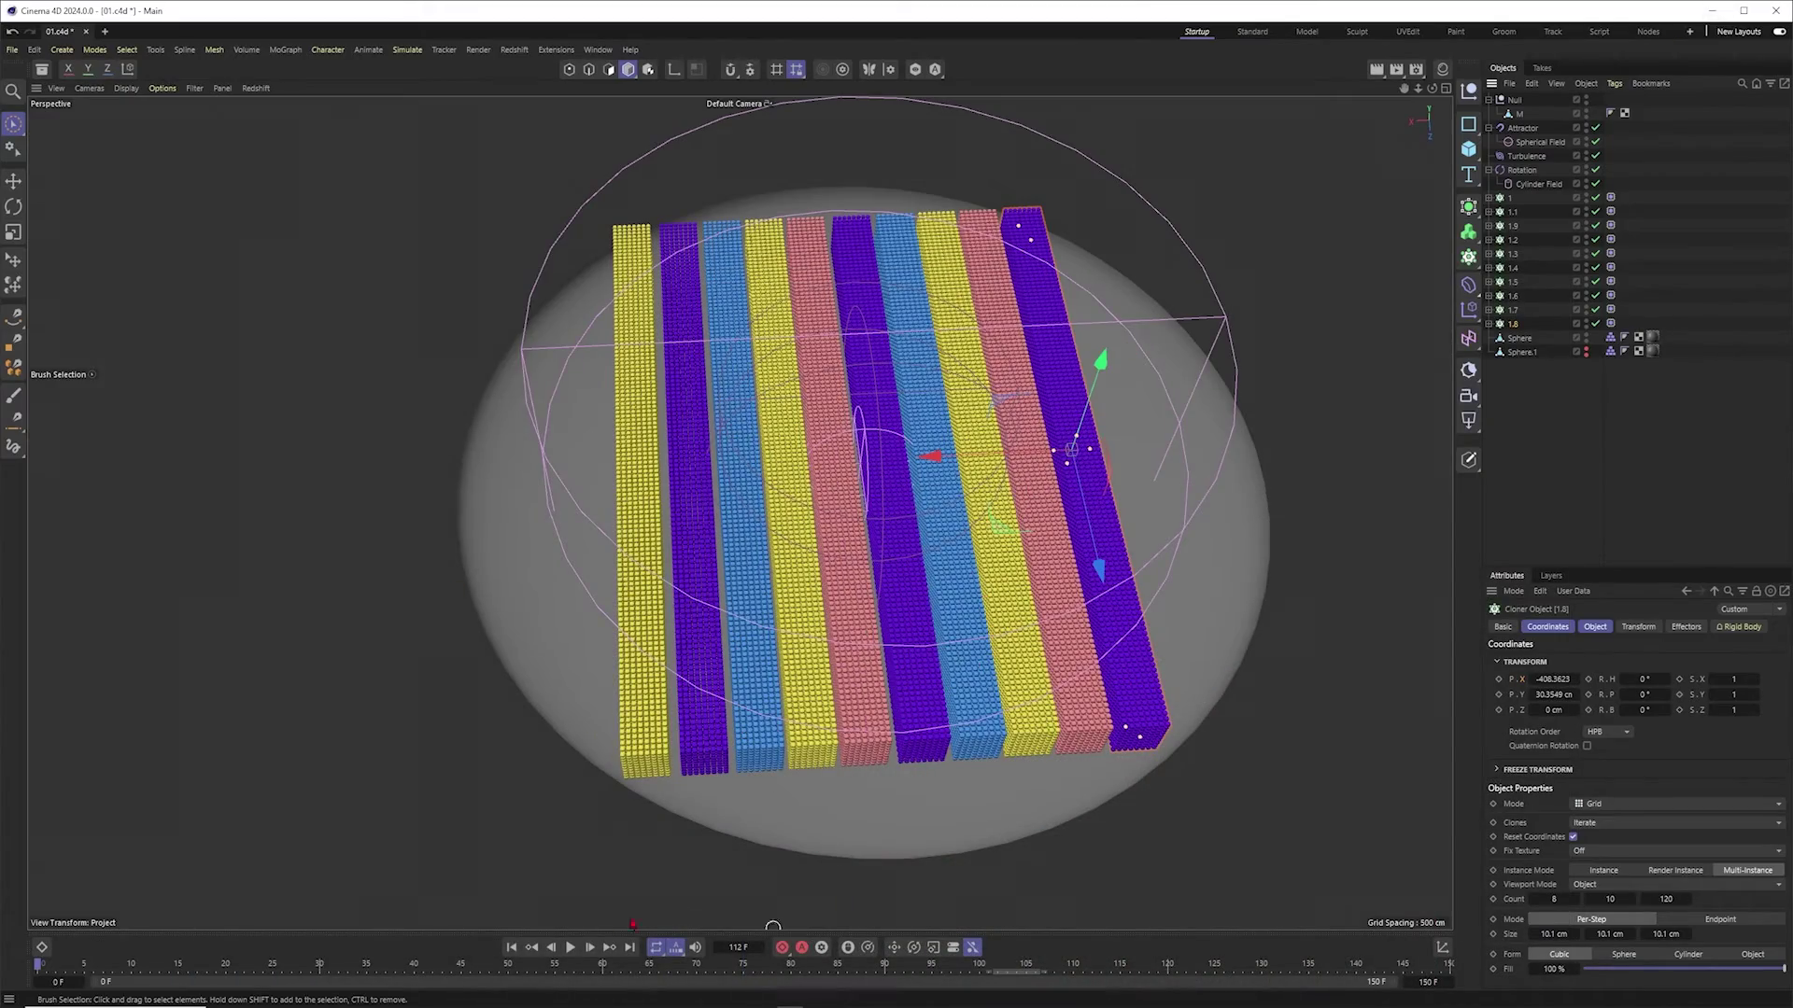
Step: Play the cached simulation of all the cloners and scrub through its frames to review the swirl
click(571, 947)
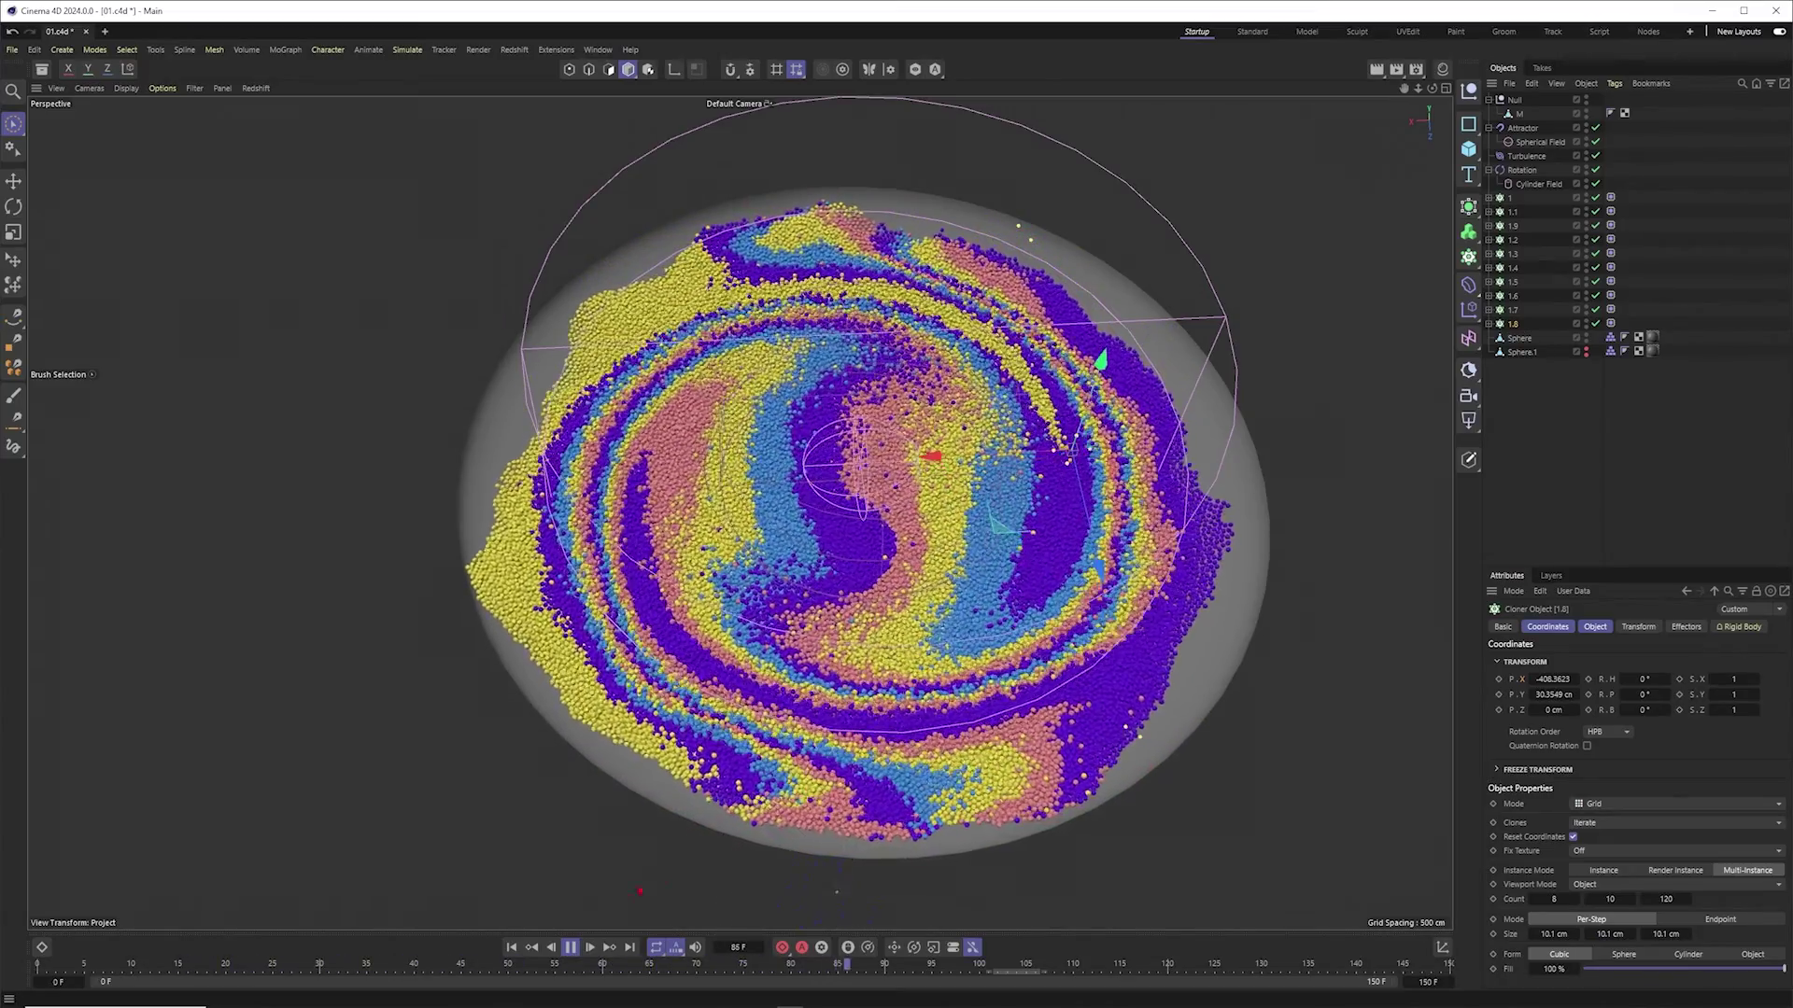
click(570, 948)
drag(1111, 968, 941, 963)
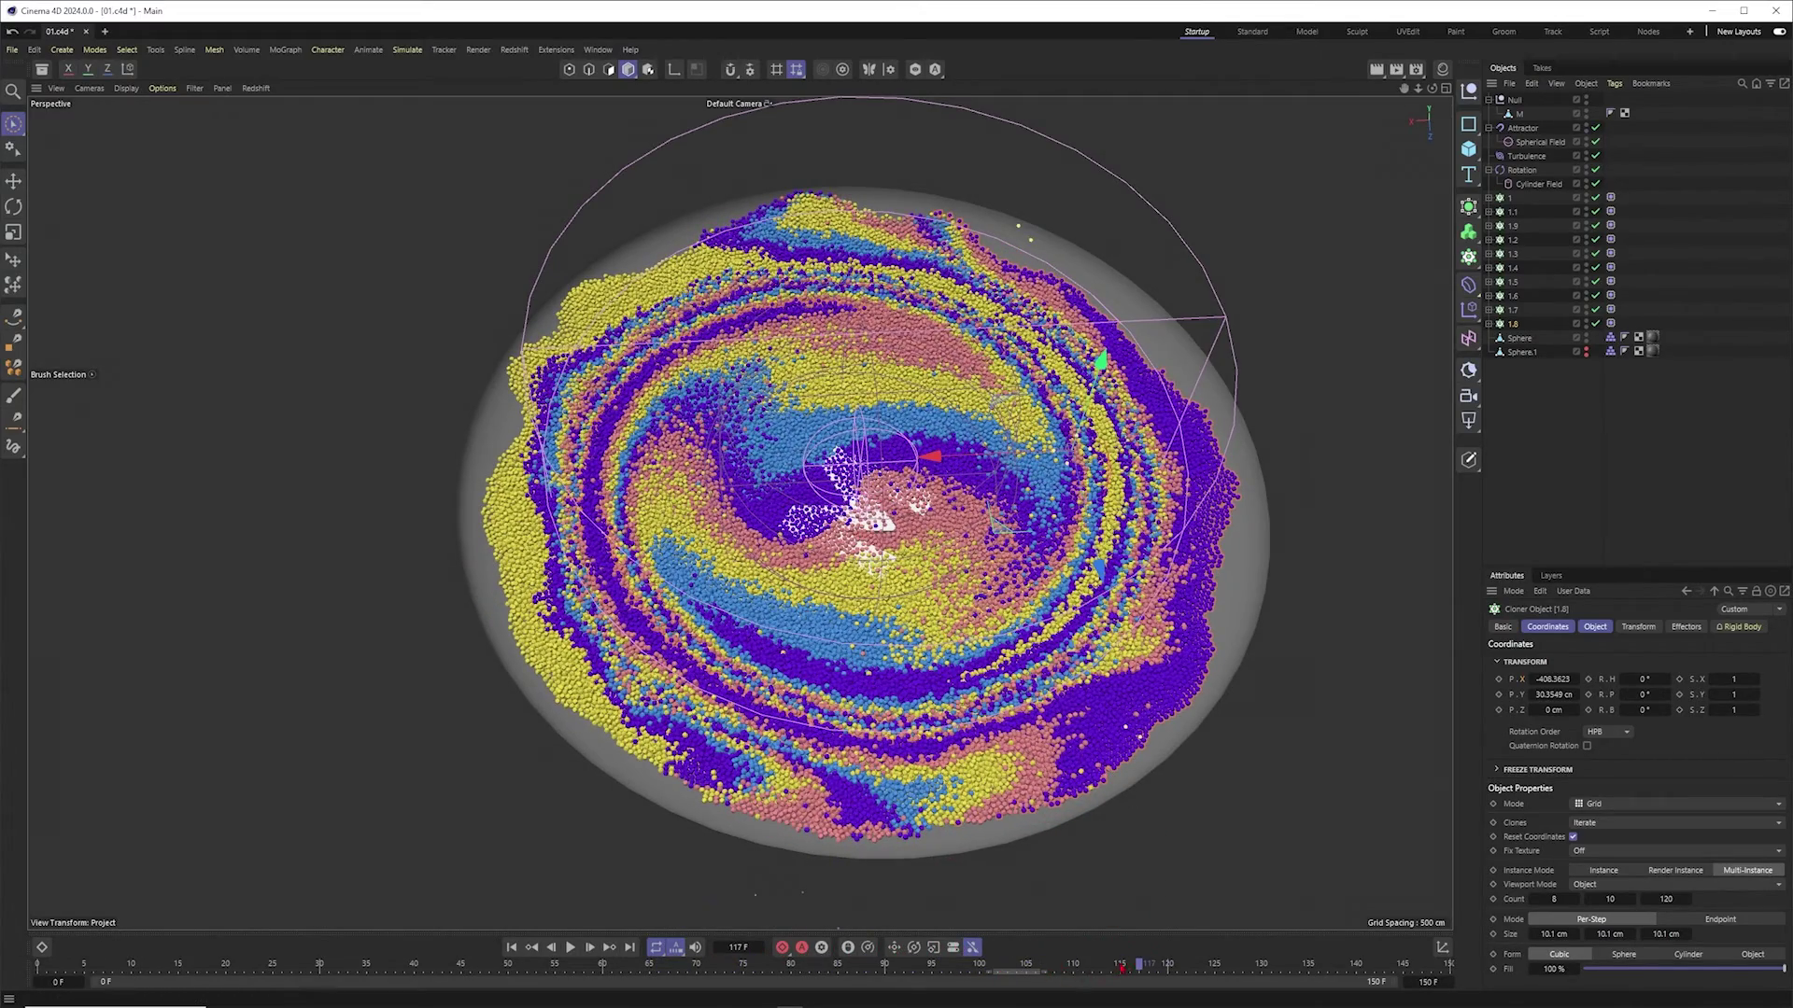
Step: Add a Collider simulation tag to the M letter object inside the Null
click(1519, 114)
right_click(1519, 114)
mouse_move(1599, 318)
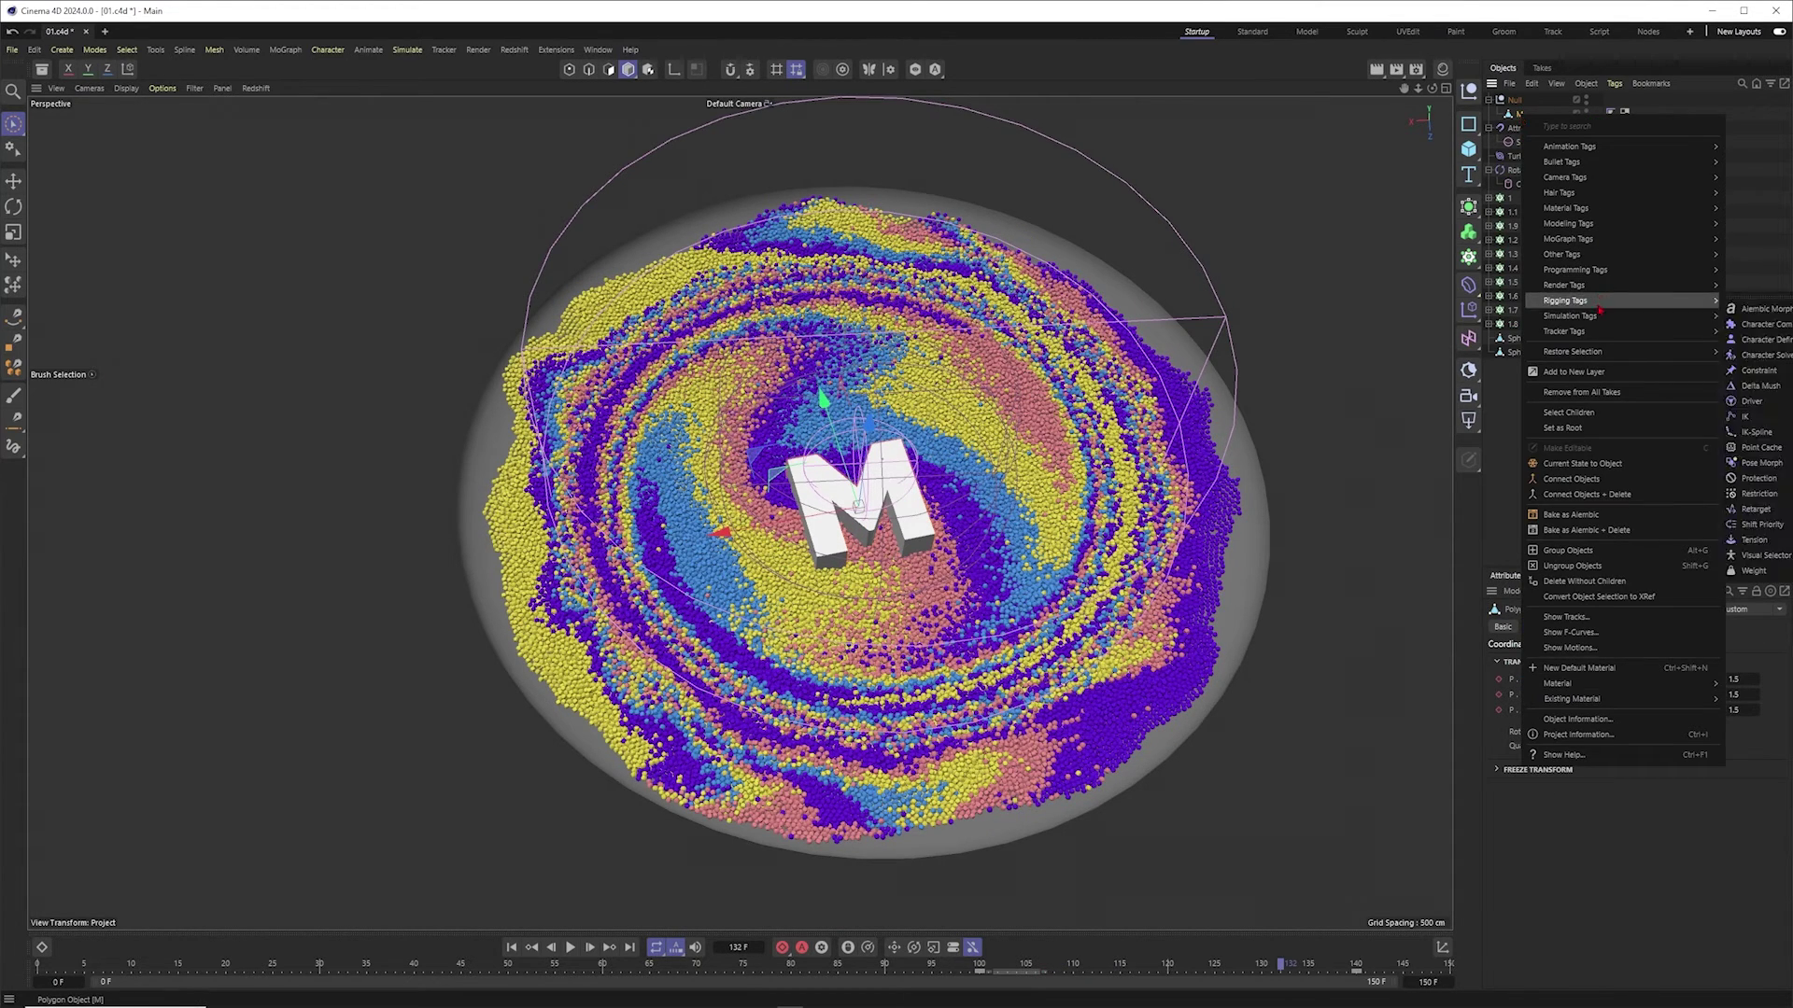
click(1755, 508)
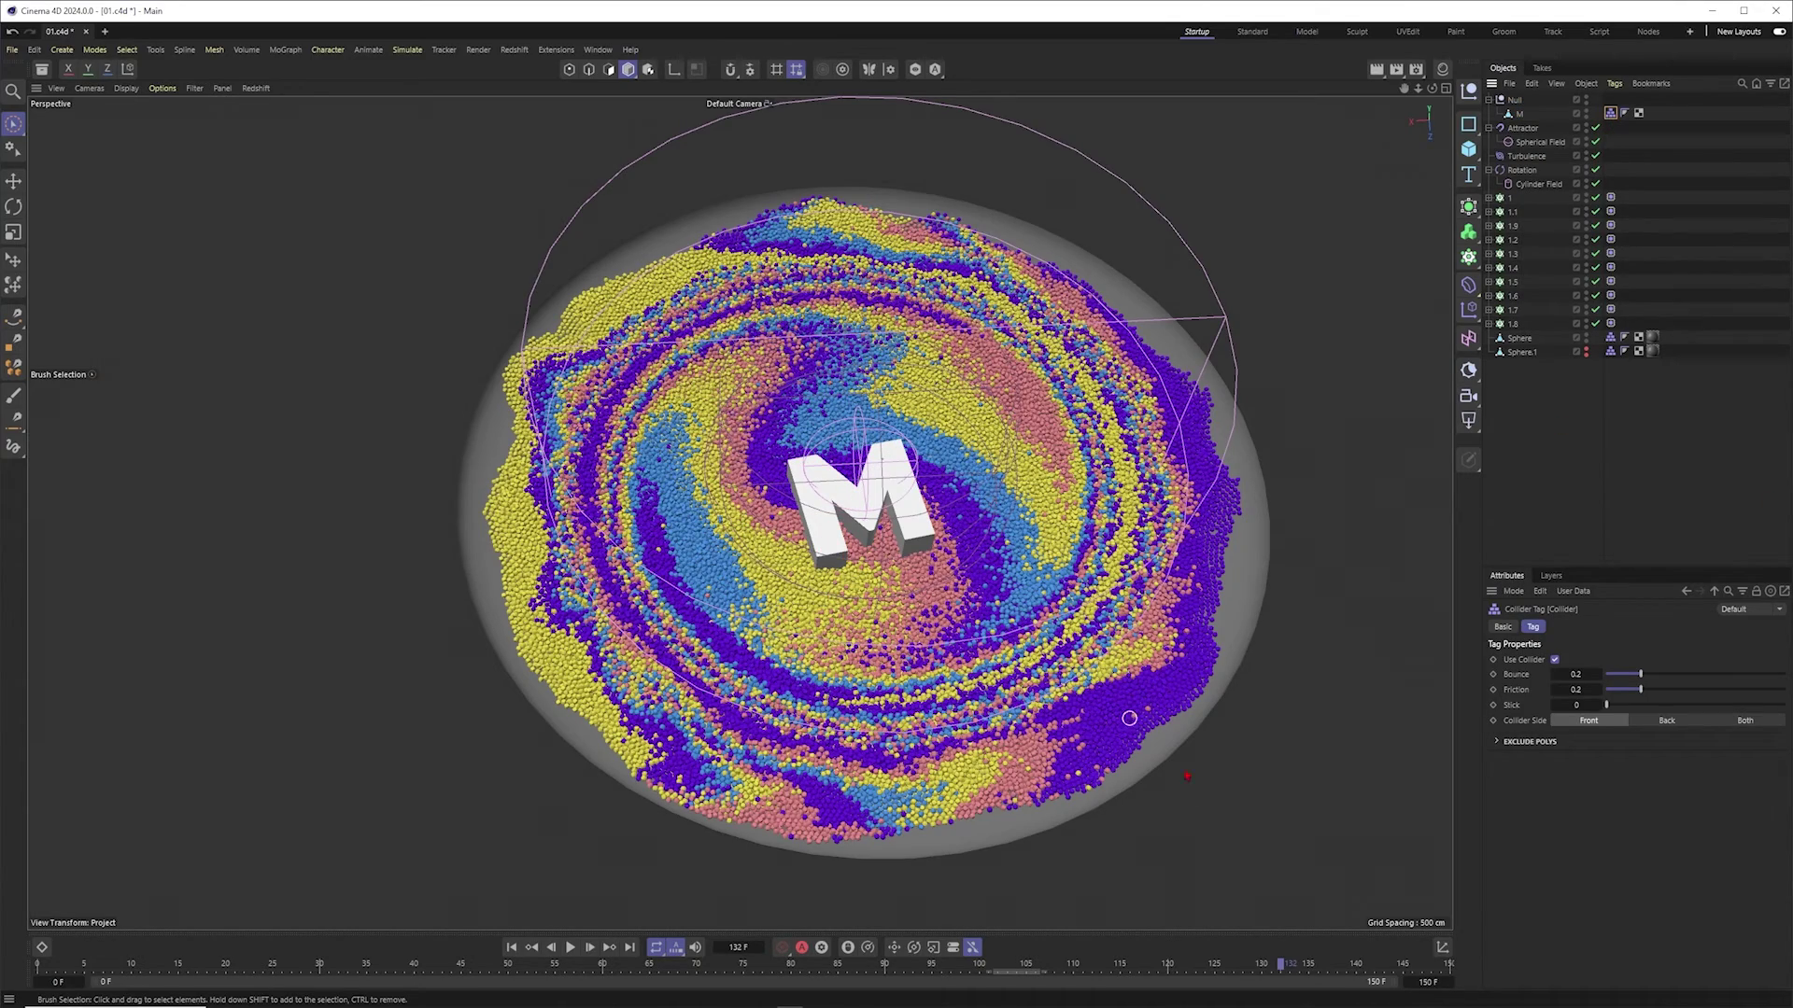
Step: Go to frame 109 and clear the simulation cache of the whole scene from cloner 1's Rigid Body tag
drag(1280, 964, 1064, 963)
click(1610, 197)
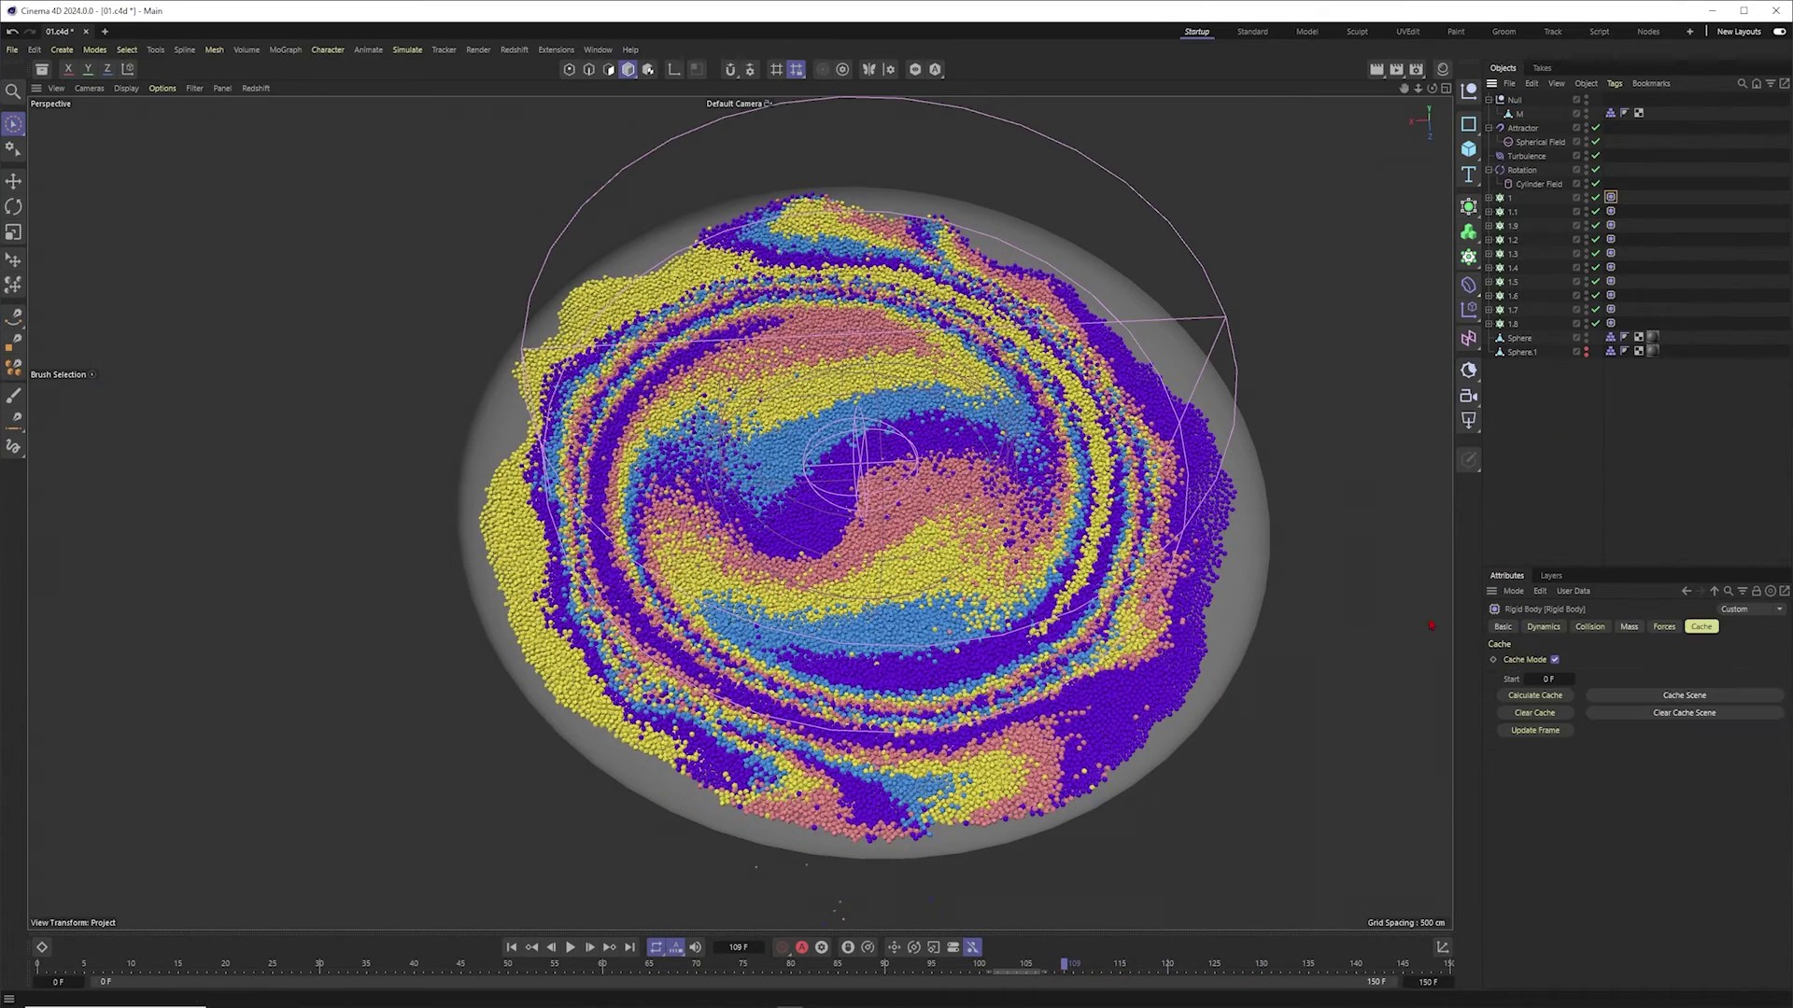
click(1684, 712)
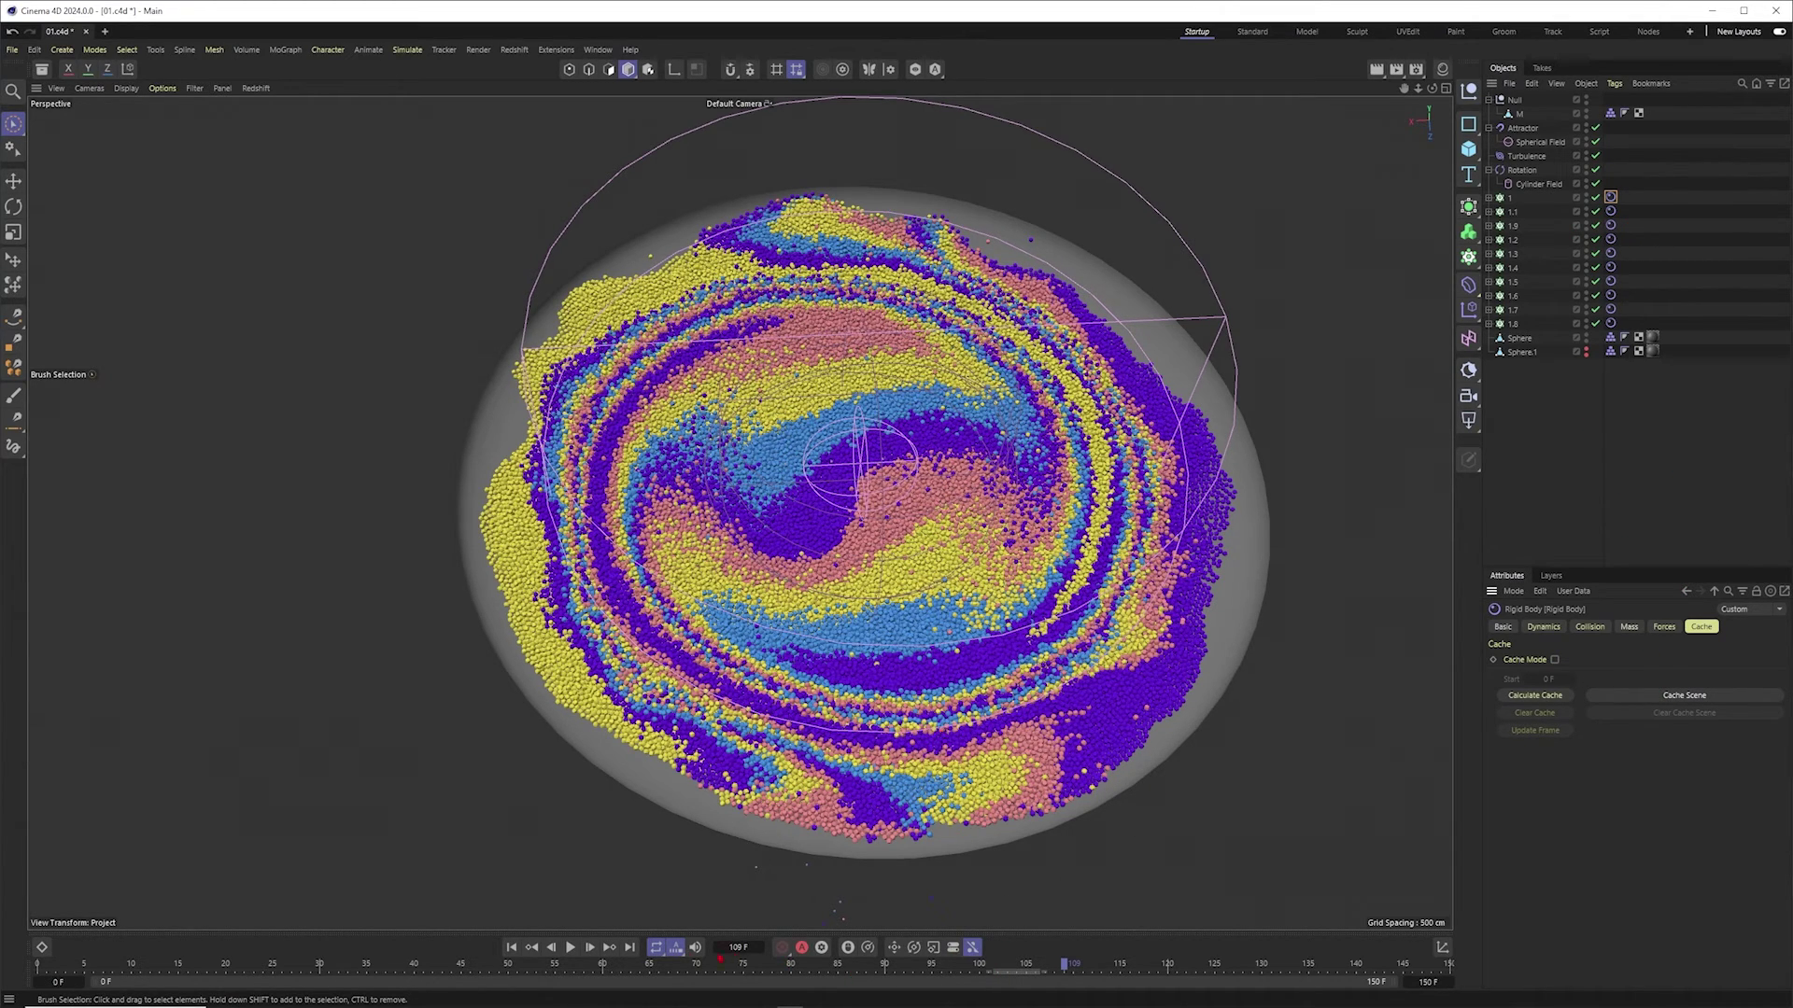
Step: Return to the first frame and disable every cloner except cloner 1
key(shift+f)
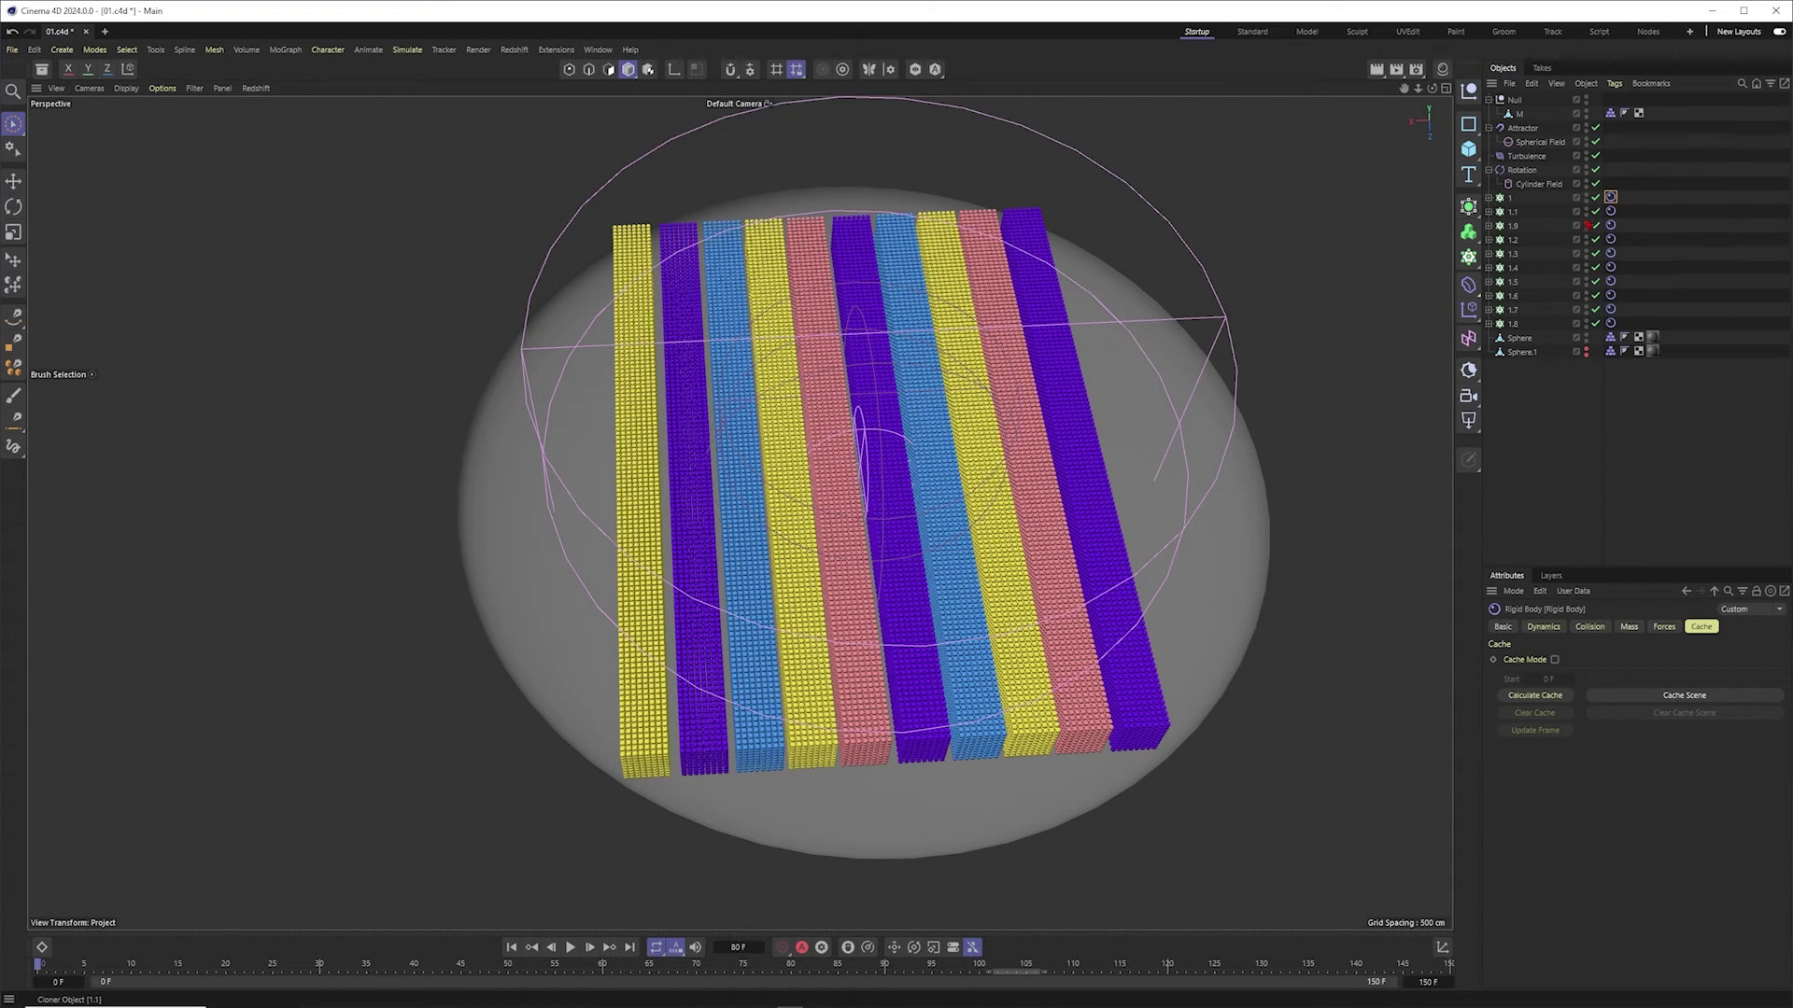
drag(1596, 212, 1595, 323)
scroll(1036, 516, up, 5)
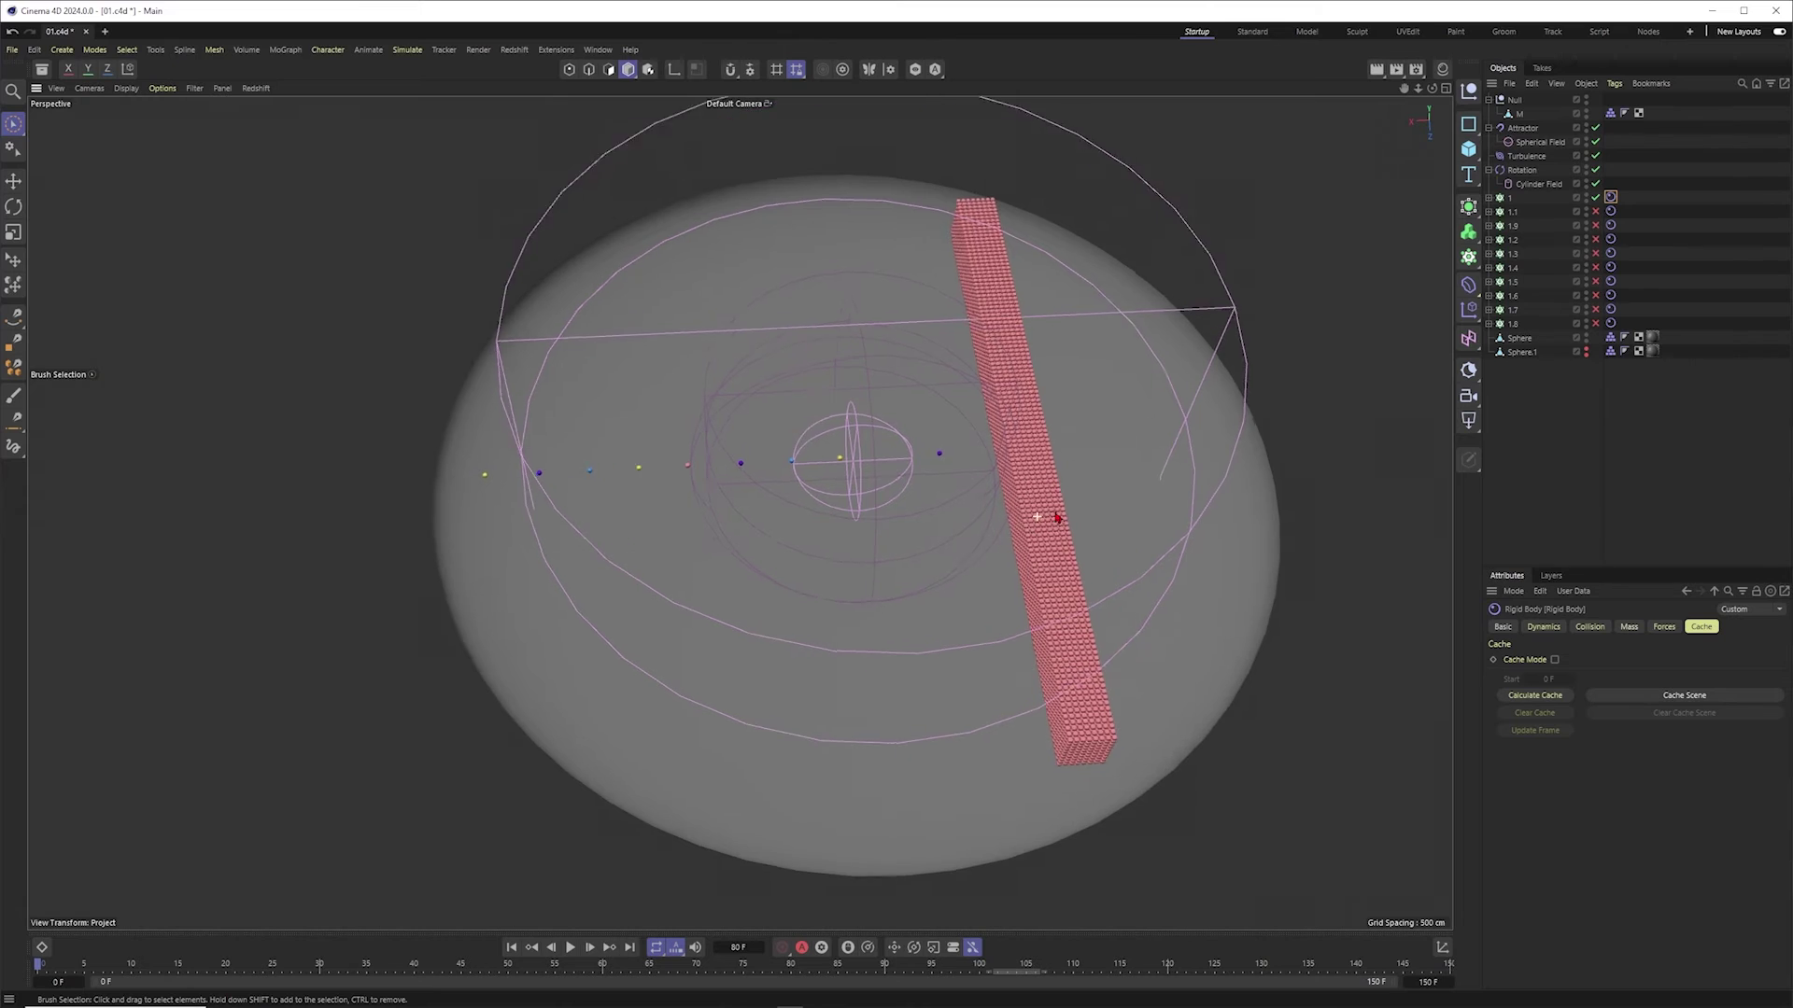
Step: Set the radius of the sphere inside cloner 1 to 3 cm
click(1512, 199)
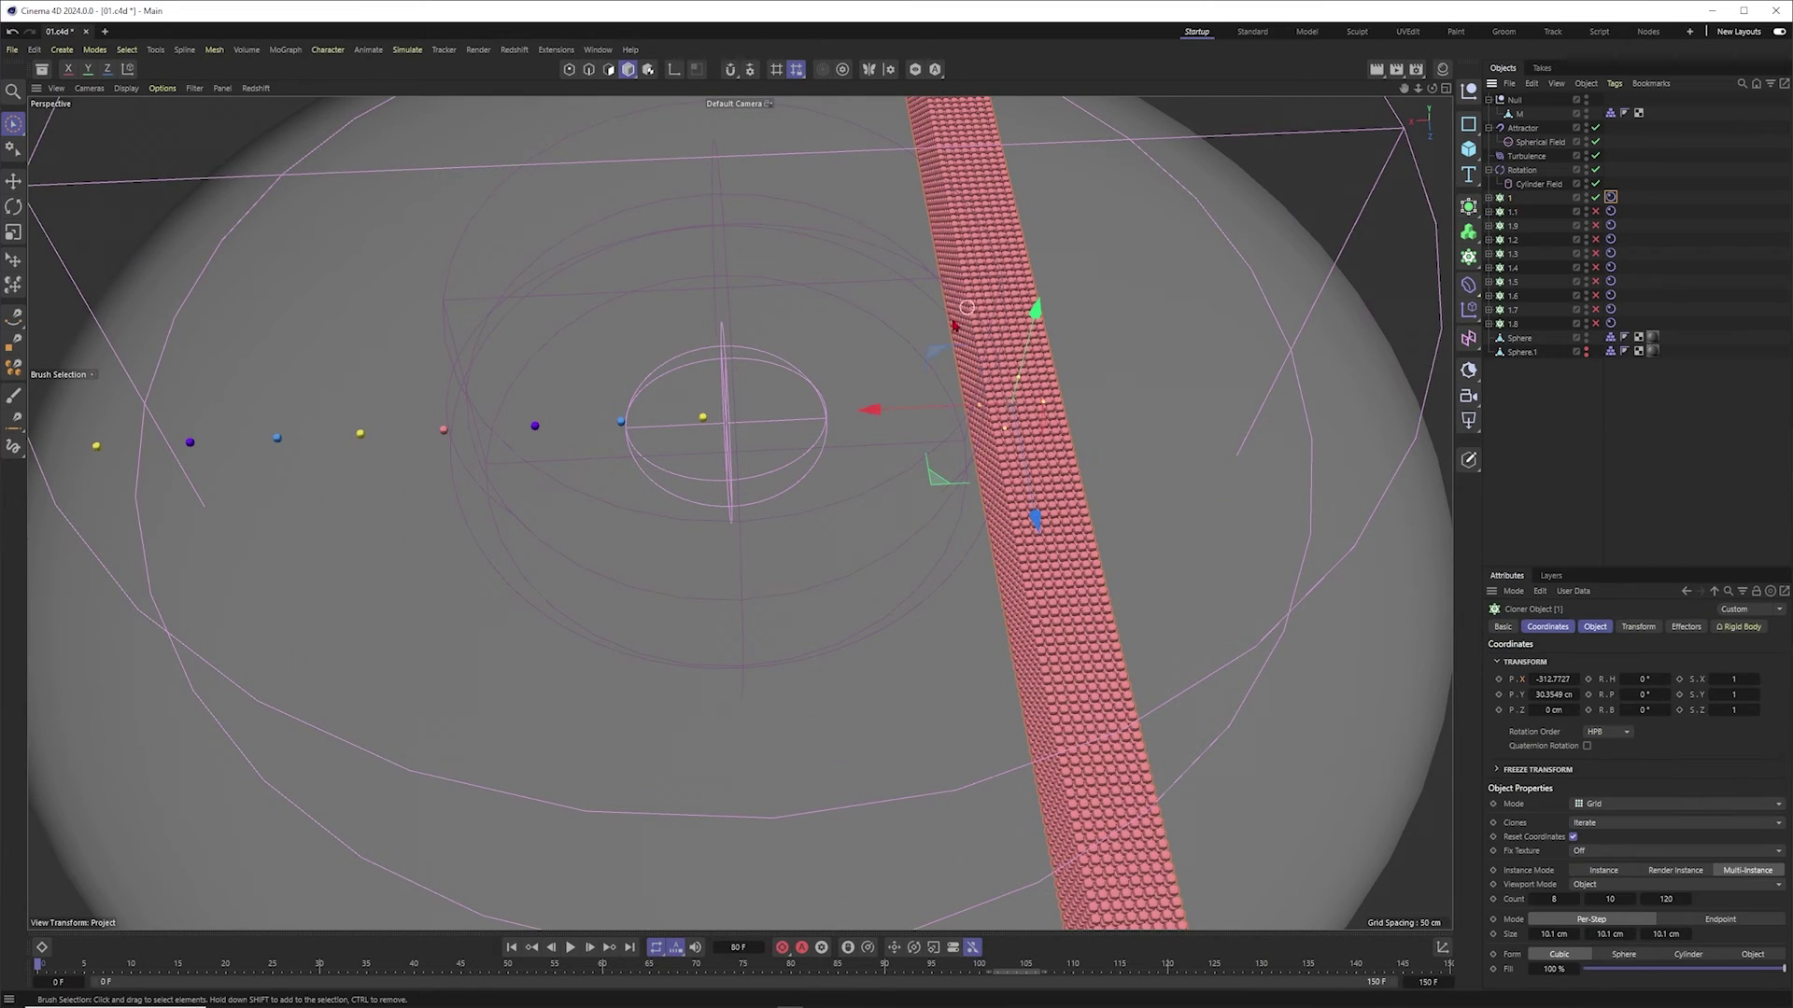
drag(1646, 565, 1646, 417)
click(1488, 198)
click(1531, 211)
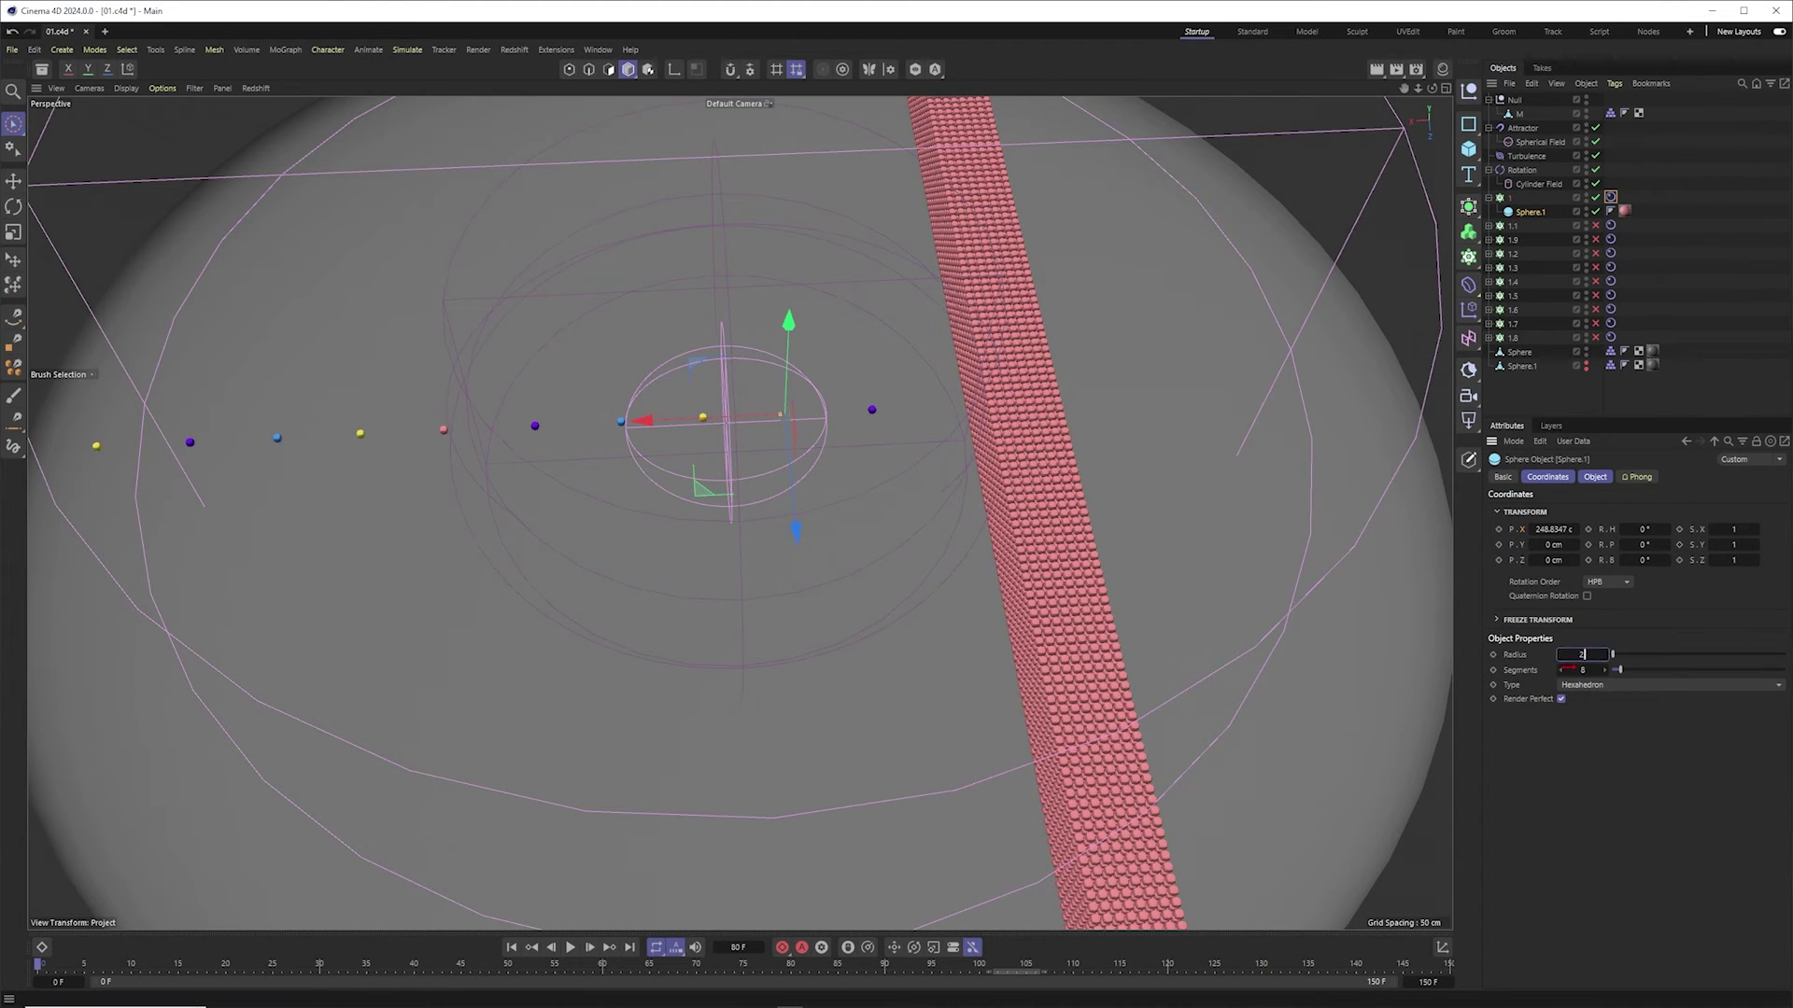
key(Return)
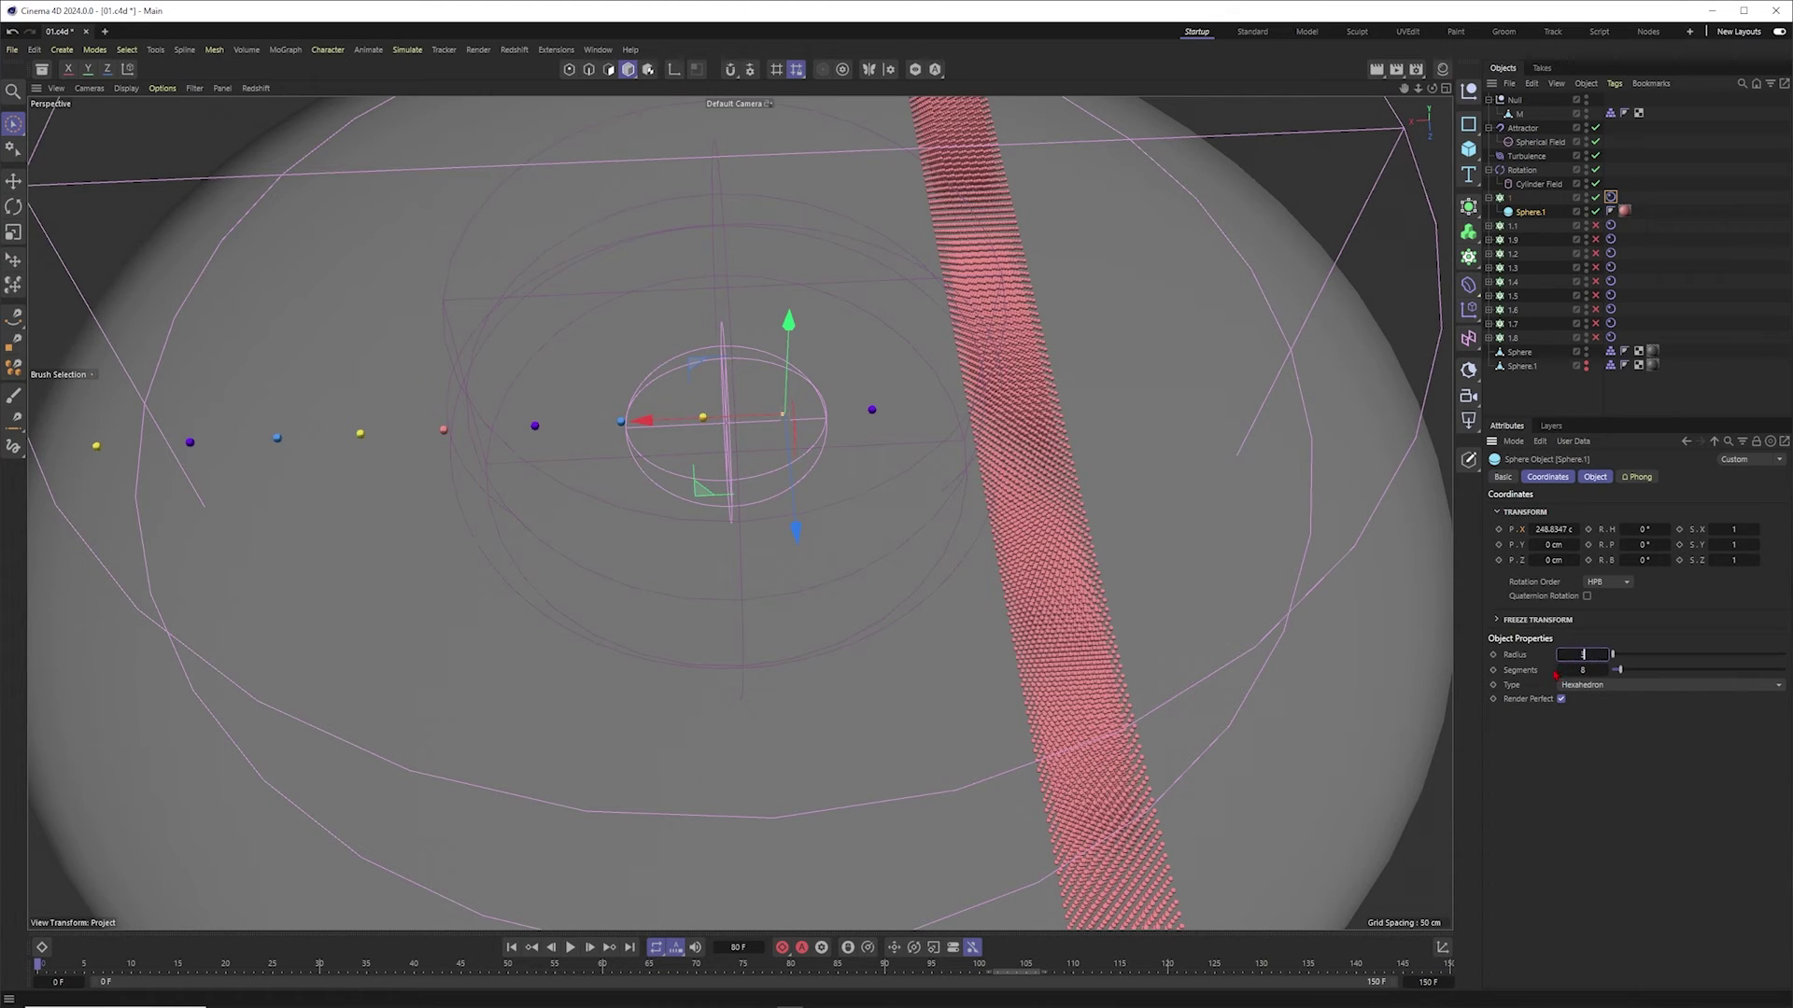
key(Return)
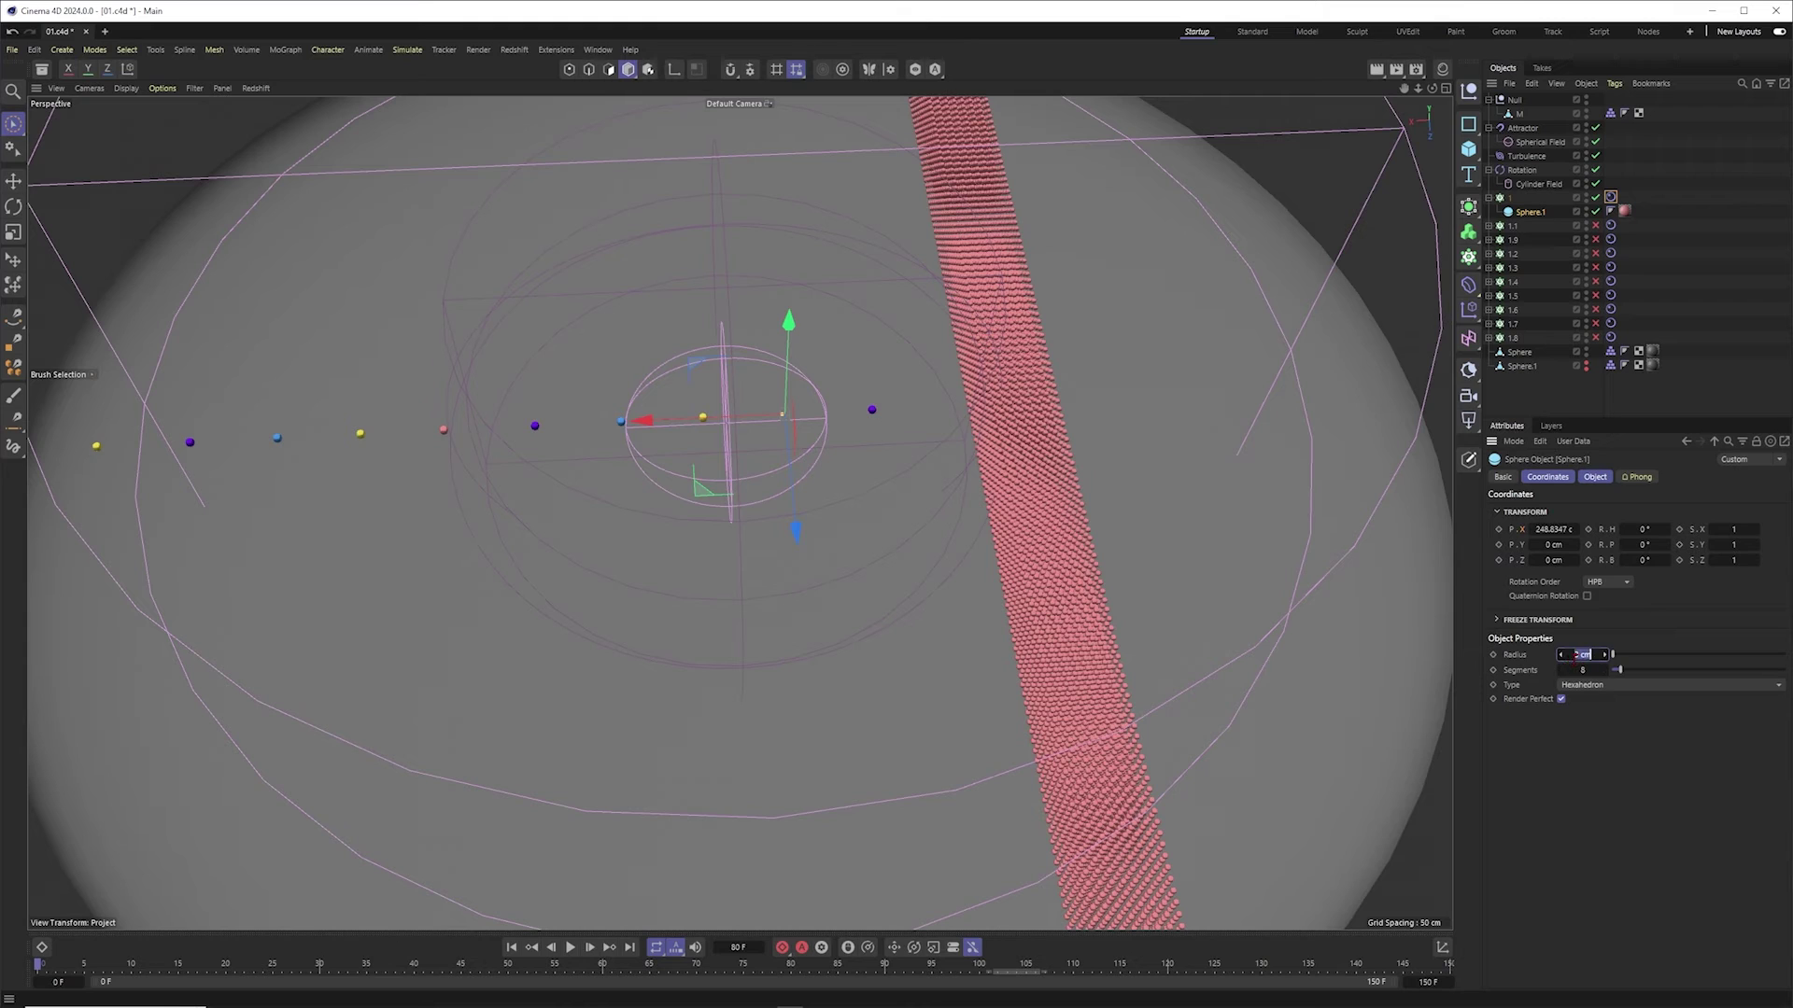
scroll(1098, 596, up, 2)
alt+middle_drag(1053, 525, 997, 535)
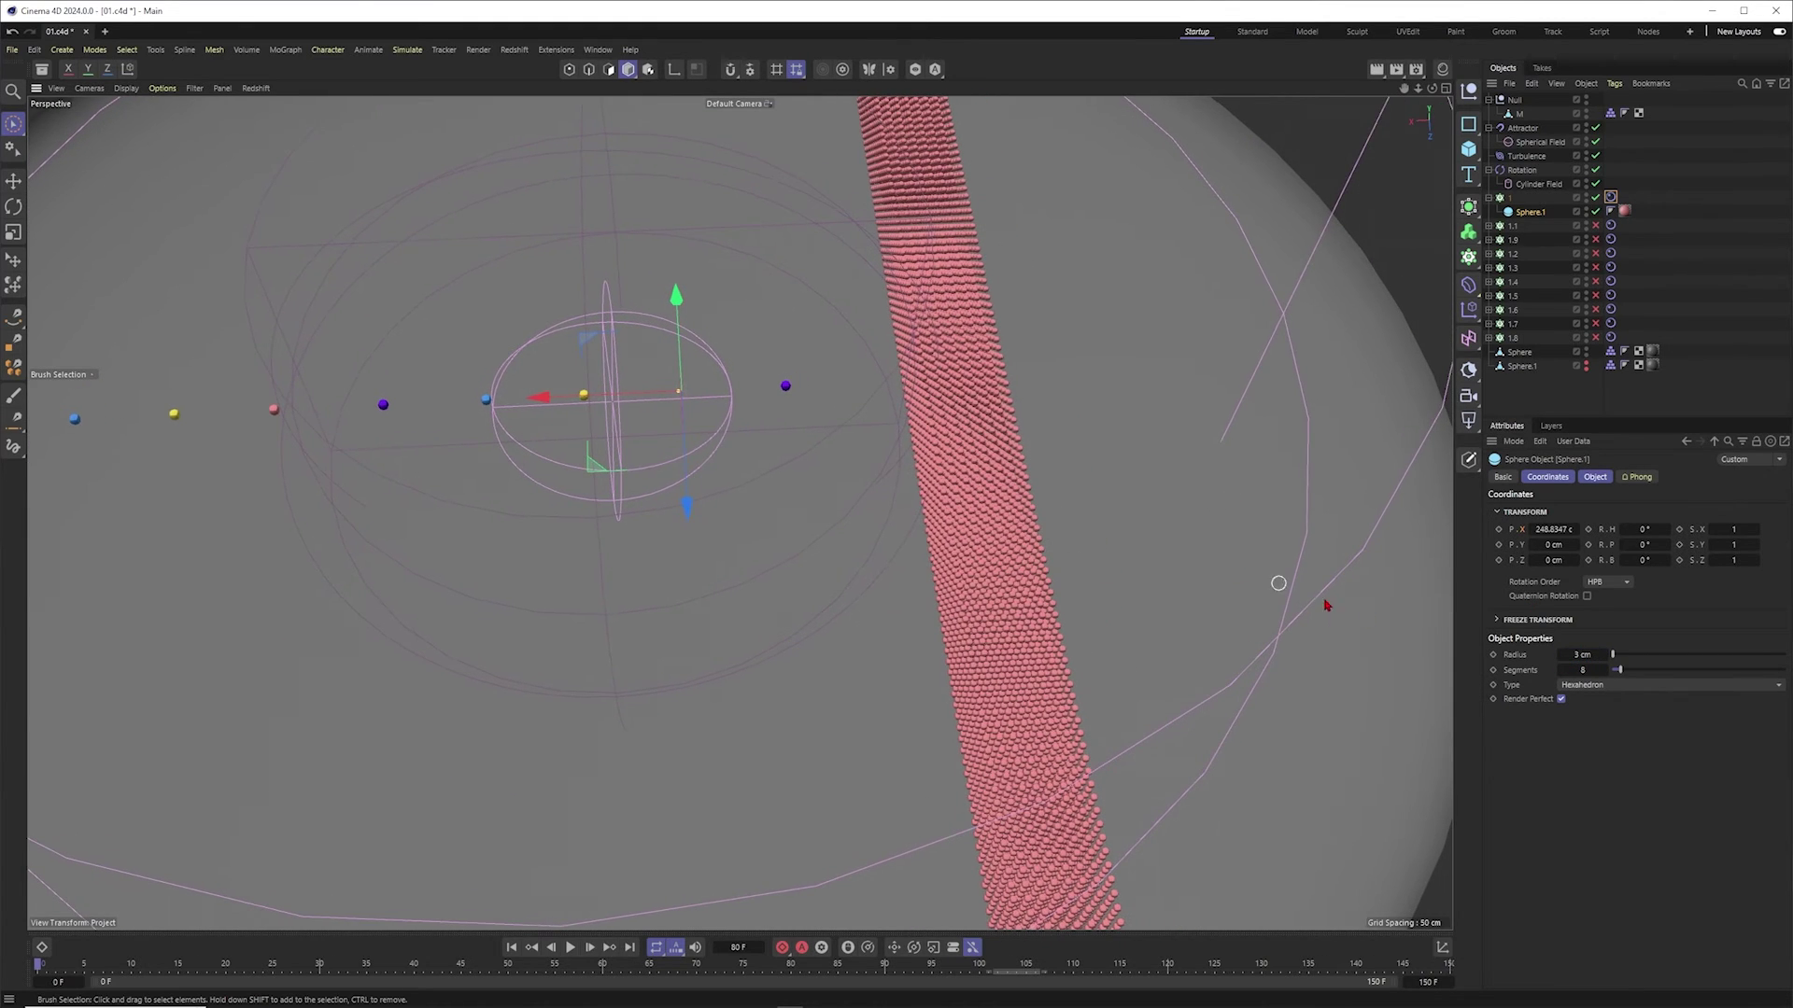
Step: Set cloner 1's per-step grid size to 6.1 cm on all three axes
click(1519, 199)
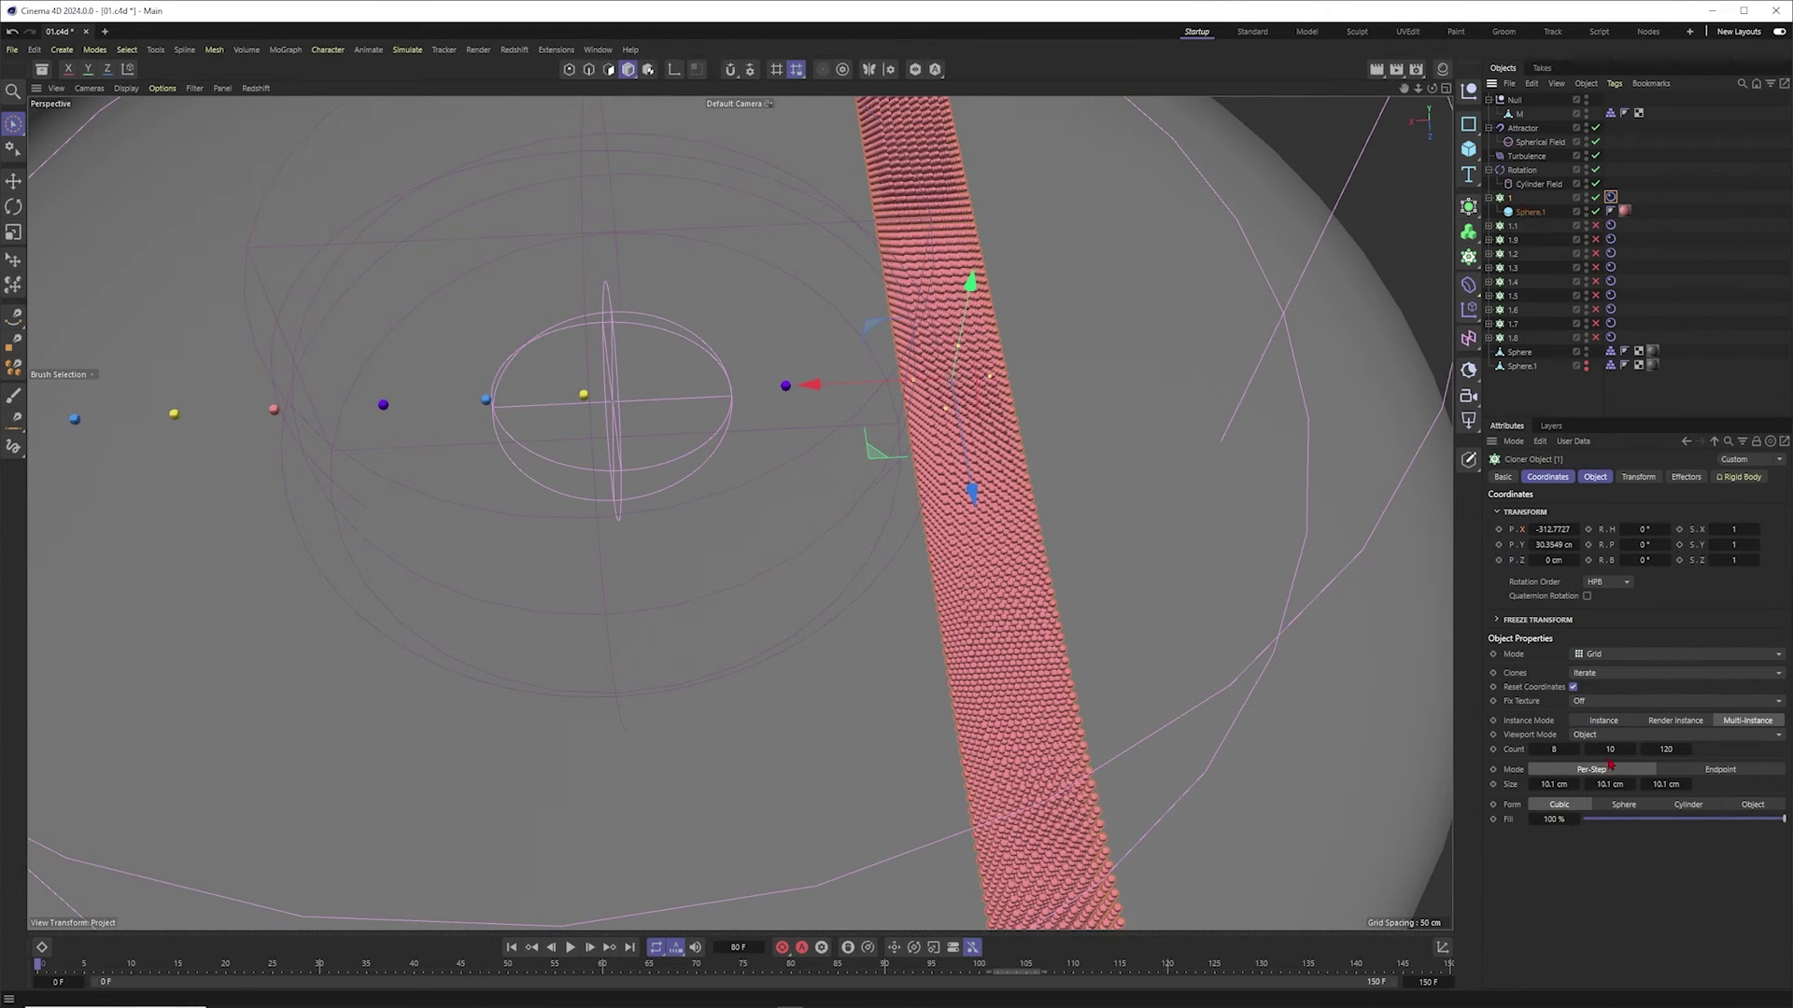
click(1546, 785)
click(1606, 785)
text(6,1)
click(1665, 784)
text(6,1)
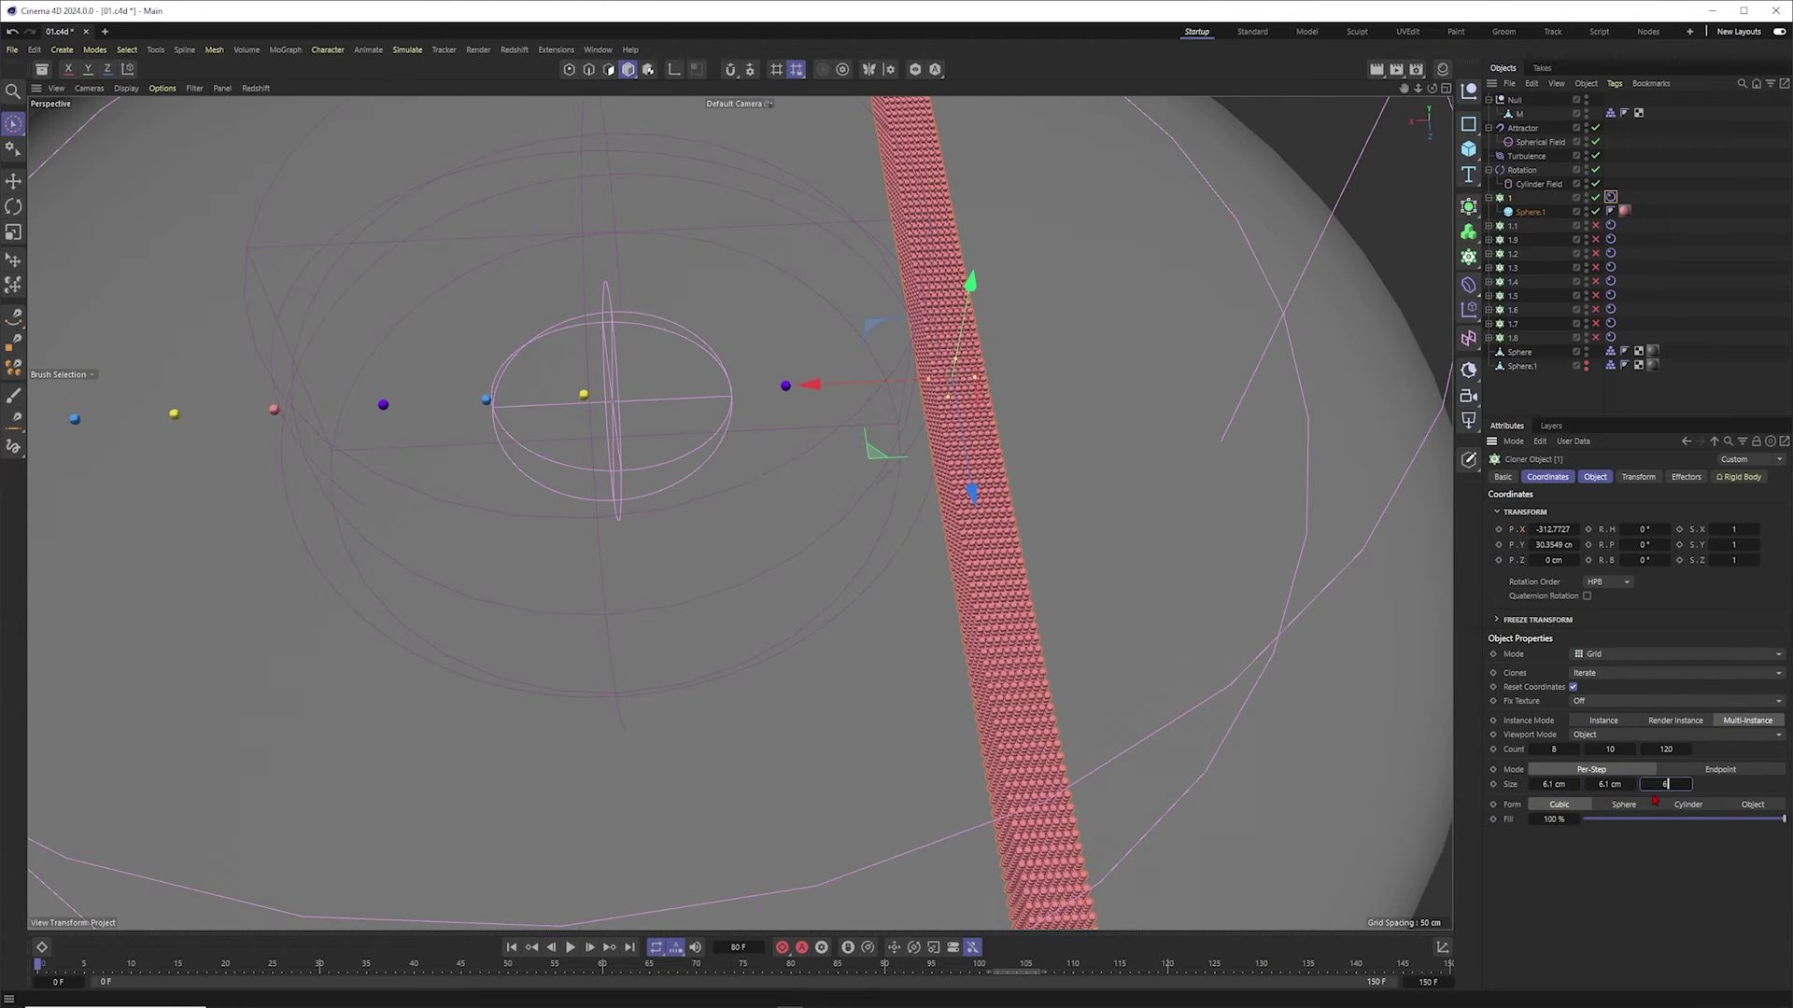
key(Return)
alt+right_drag(996, 542, 1097, 487)
alt+drag(1014, 522, 1083, 537)
alt+right_drag(971, 469, 747, 589)
alt+middle_drag(924, 480, 956, 521)
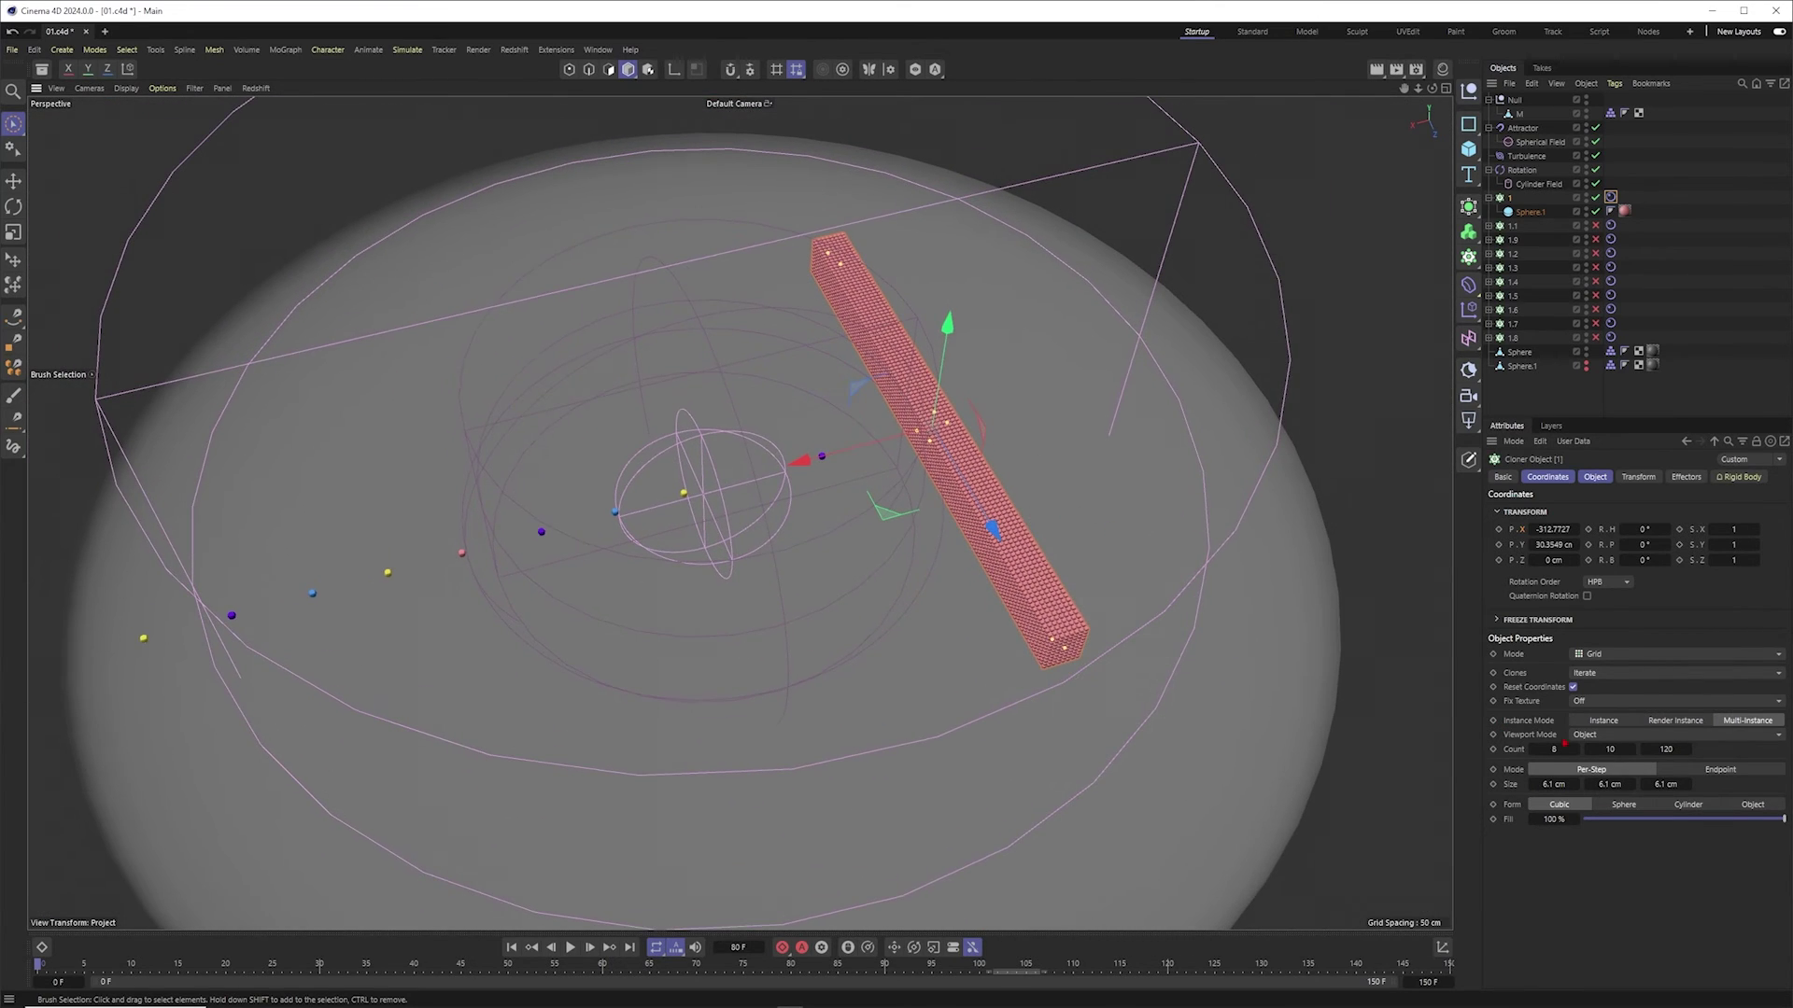
Step: Increase cloner 1's grid count along its length, trying 150 and settling on 200
click(1666, 750)
text(1)
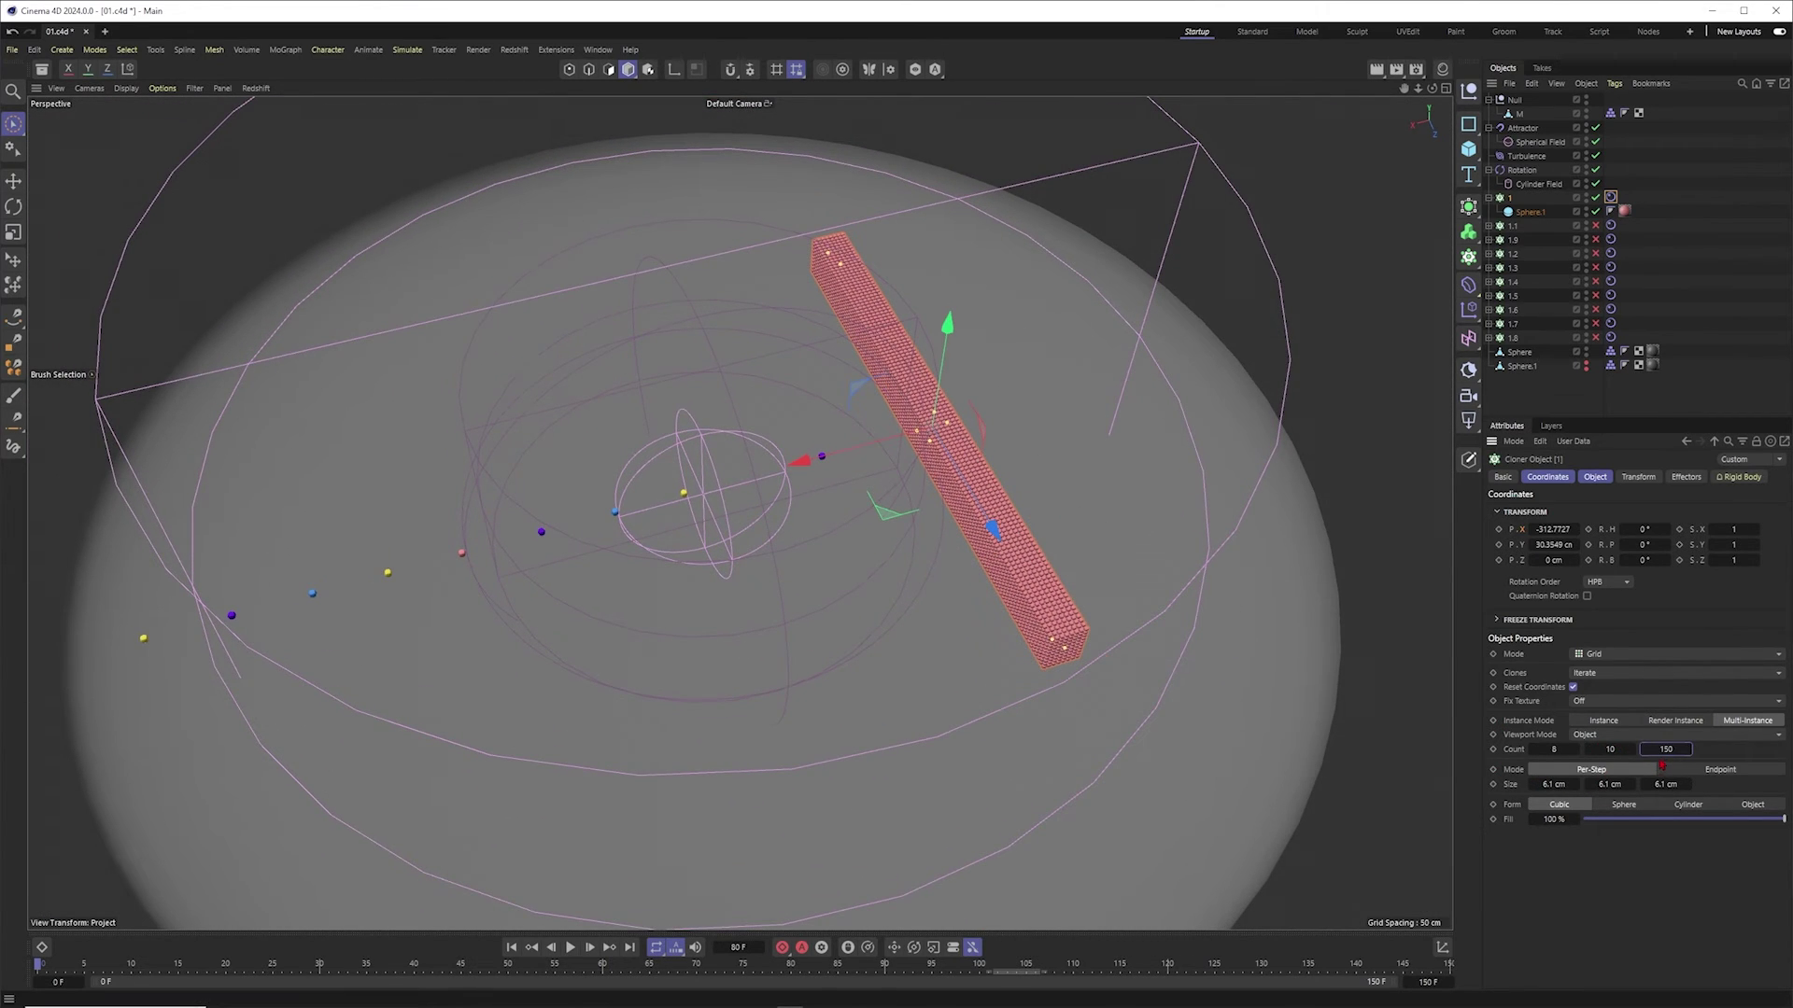
text(50)
key(Return)
text(200)
key(Return)
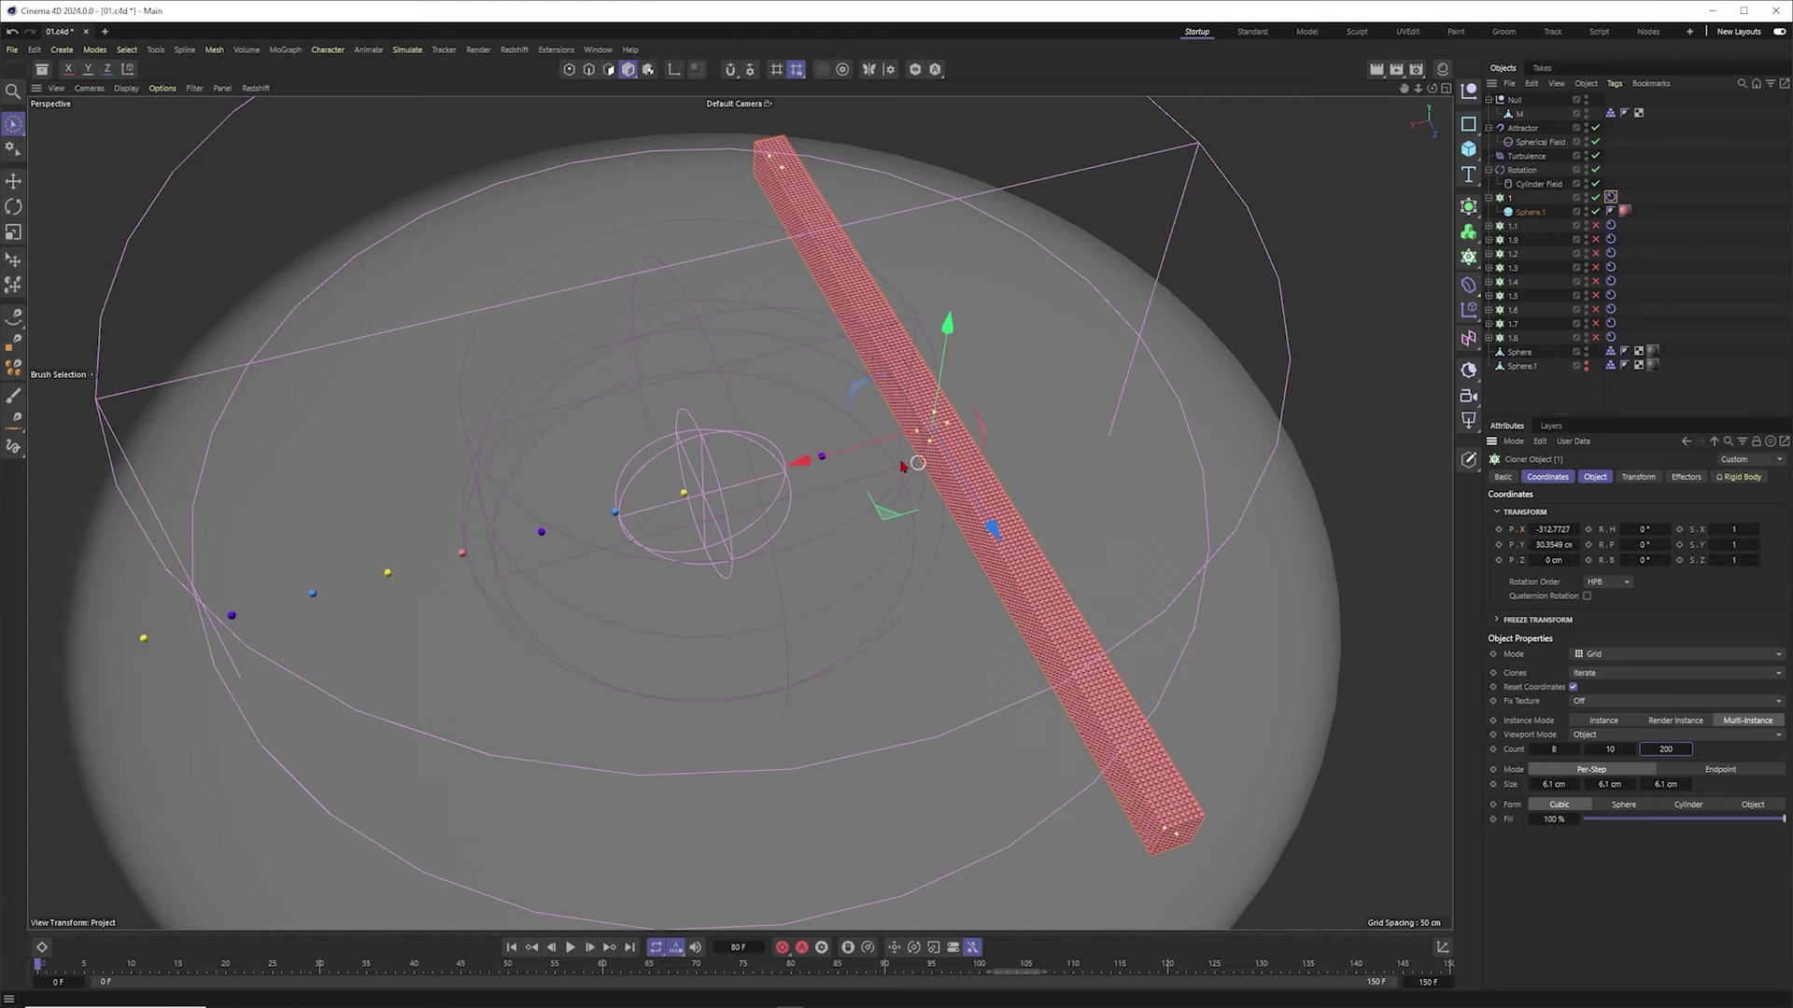
mouse_move(924, 466)
alt+mouse_down()
mouse_move(943, 456)
mouse_move(915, 444)
alt+mouse_up()
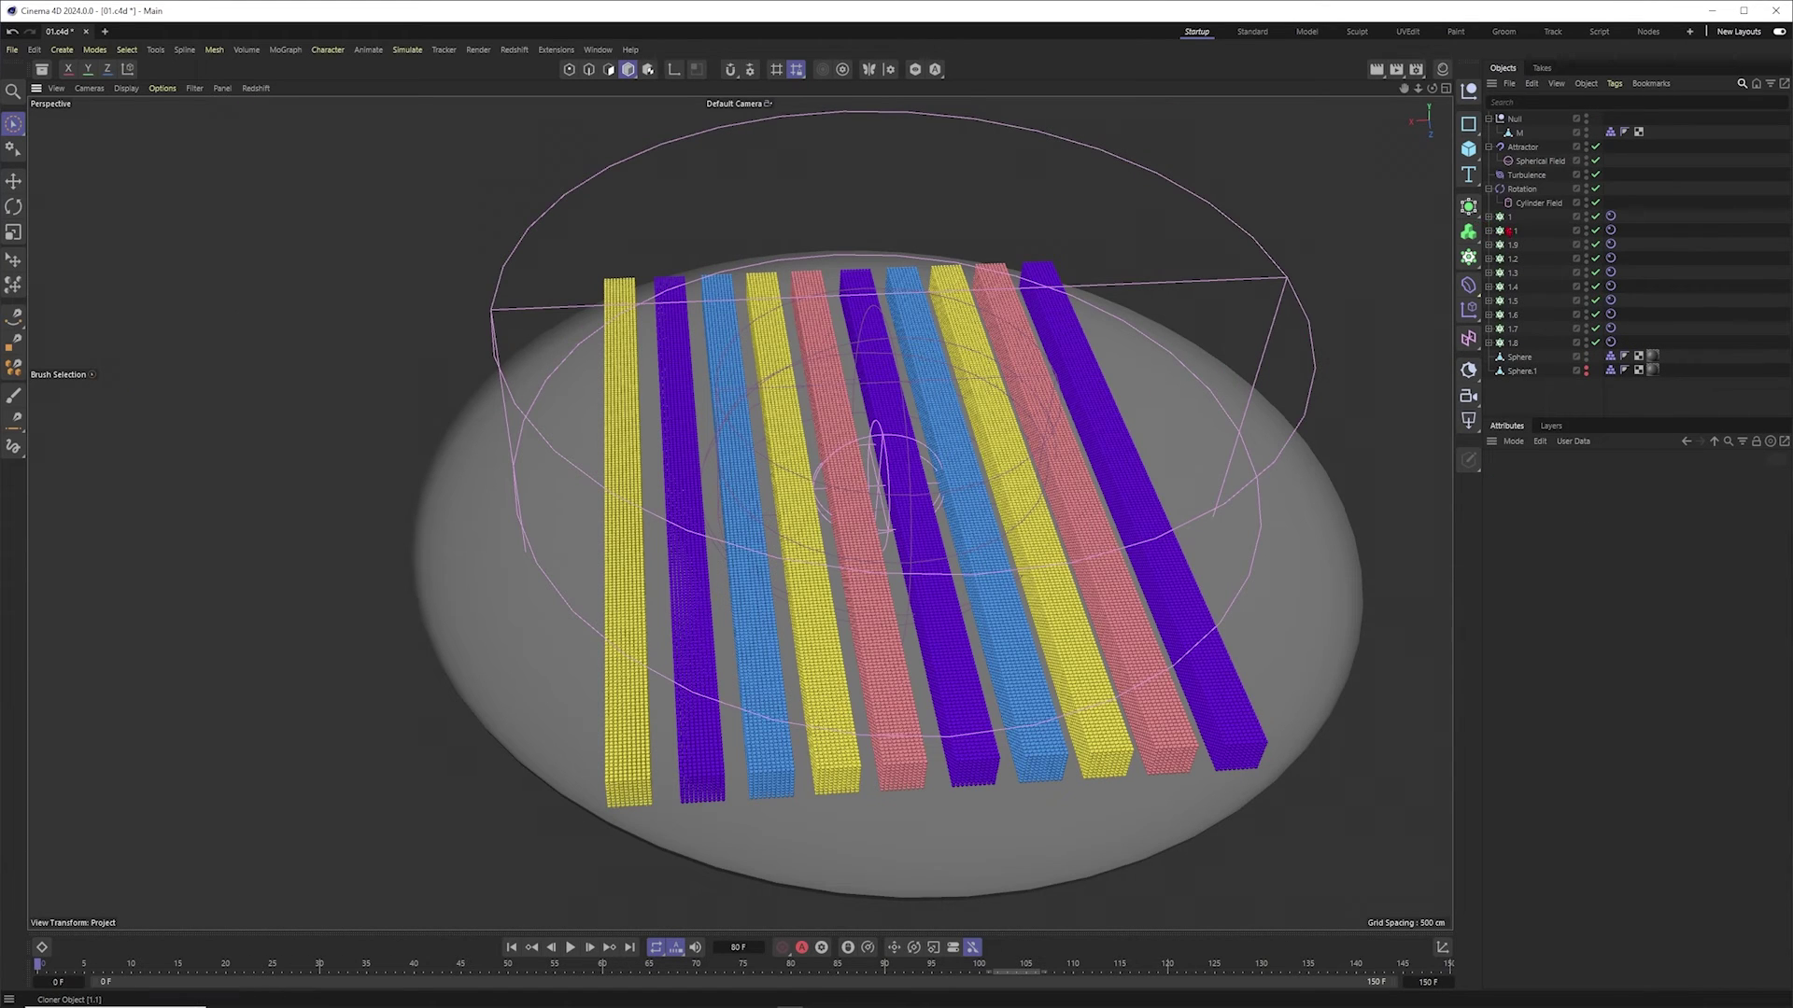
Step: Select all ten cloners together to check their shared grid settings, and deselect them
click(1510, 217)
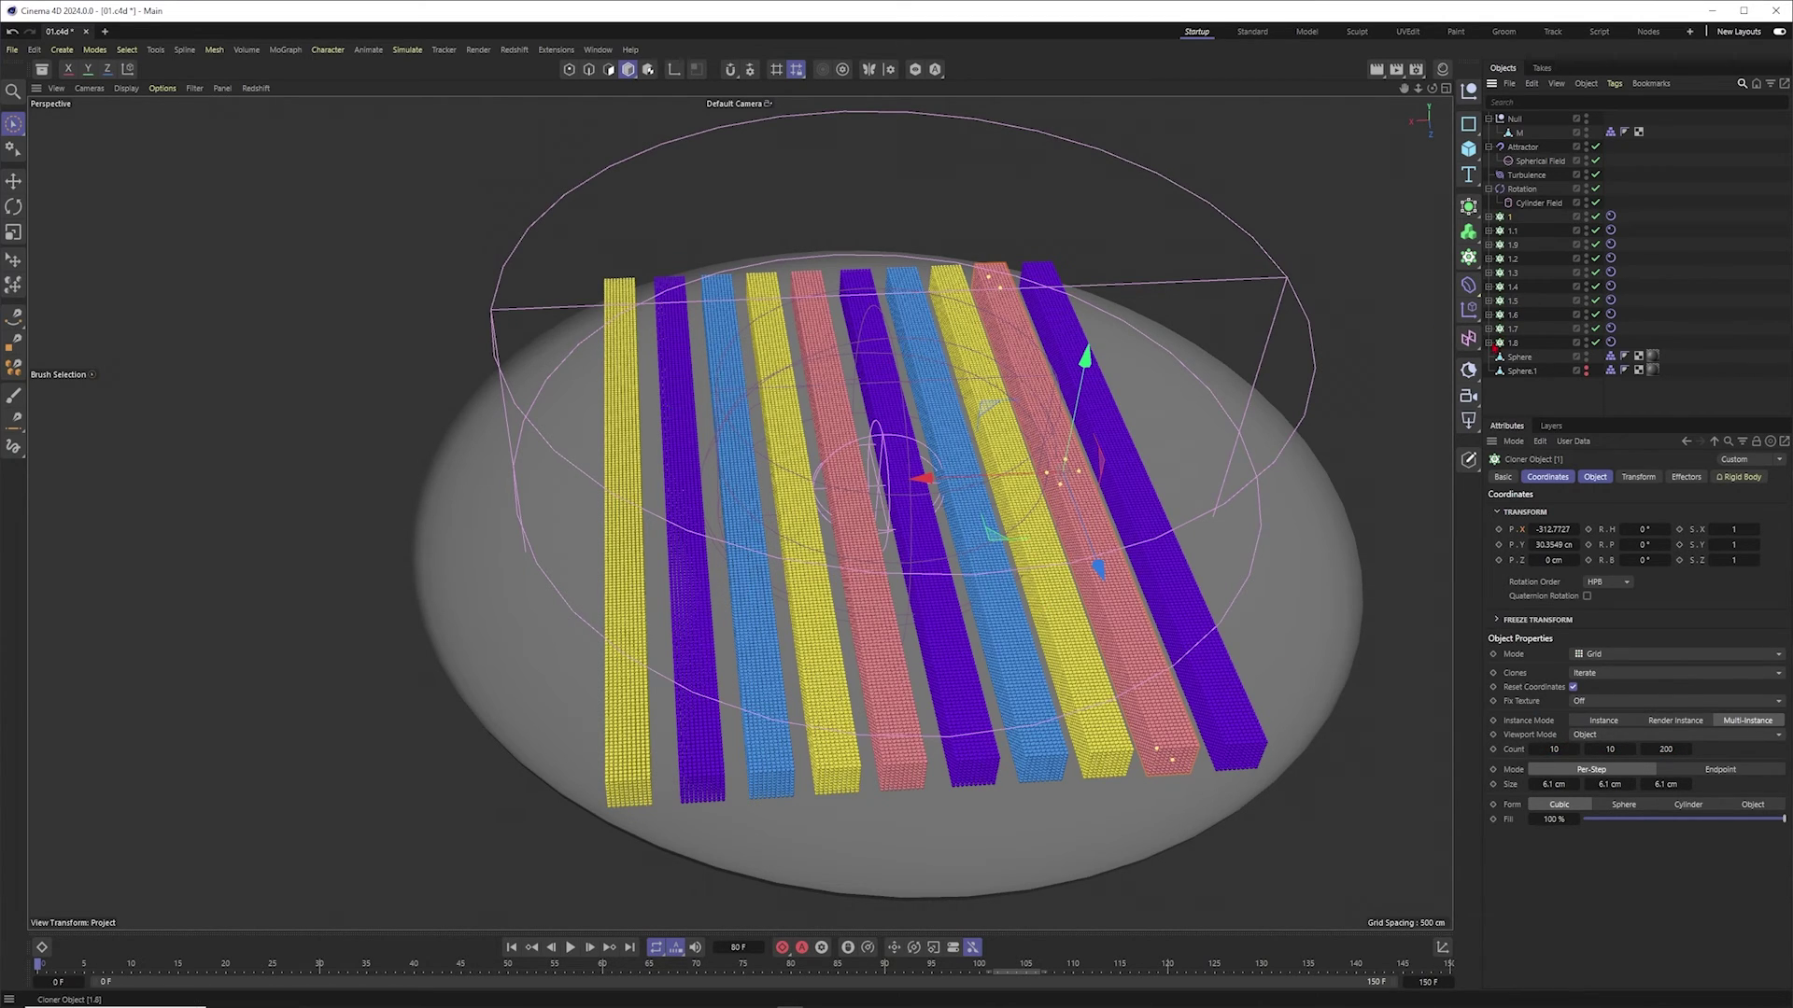
click(1115, 348)
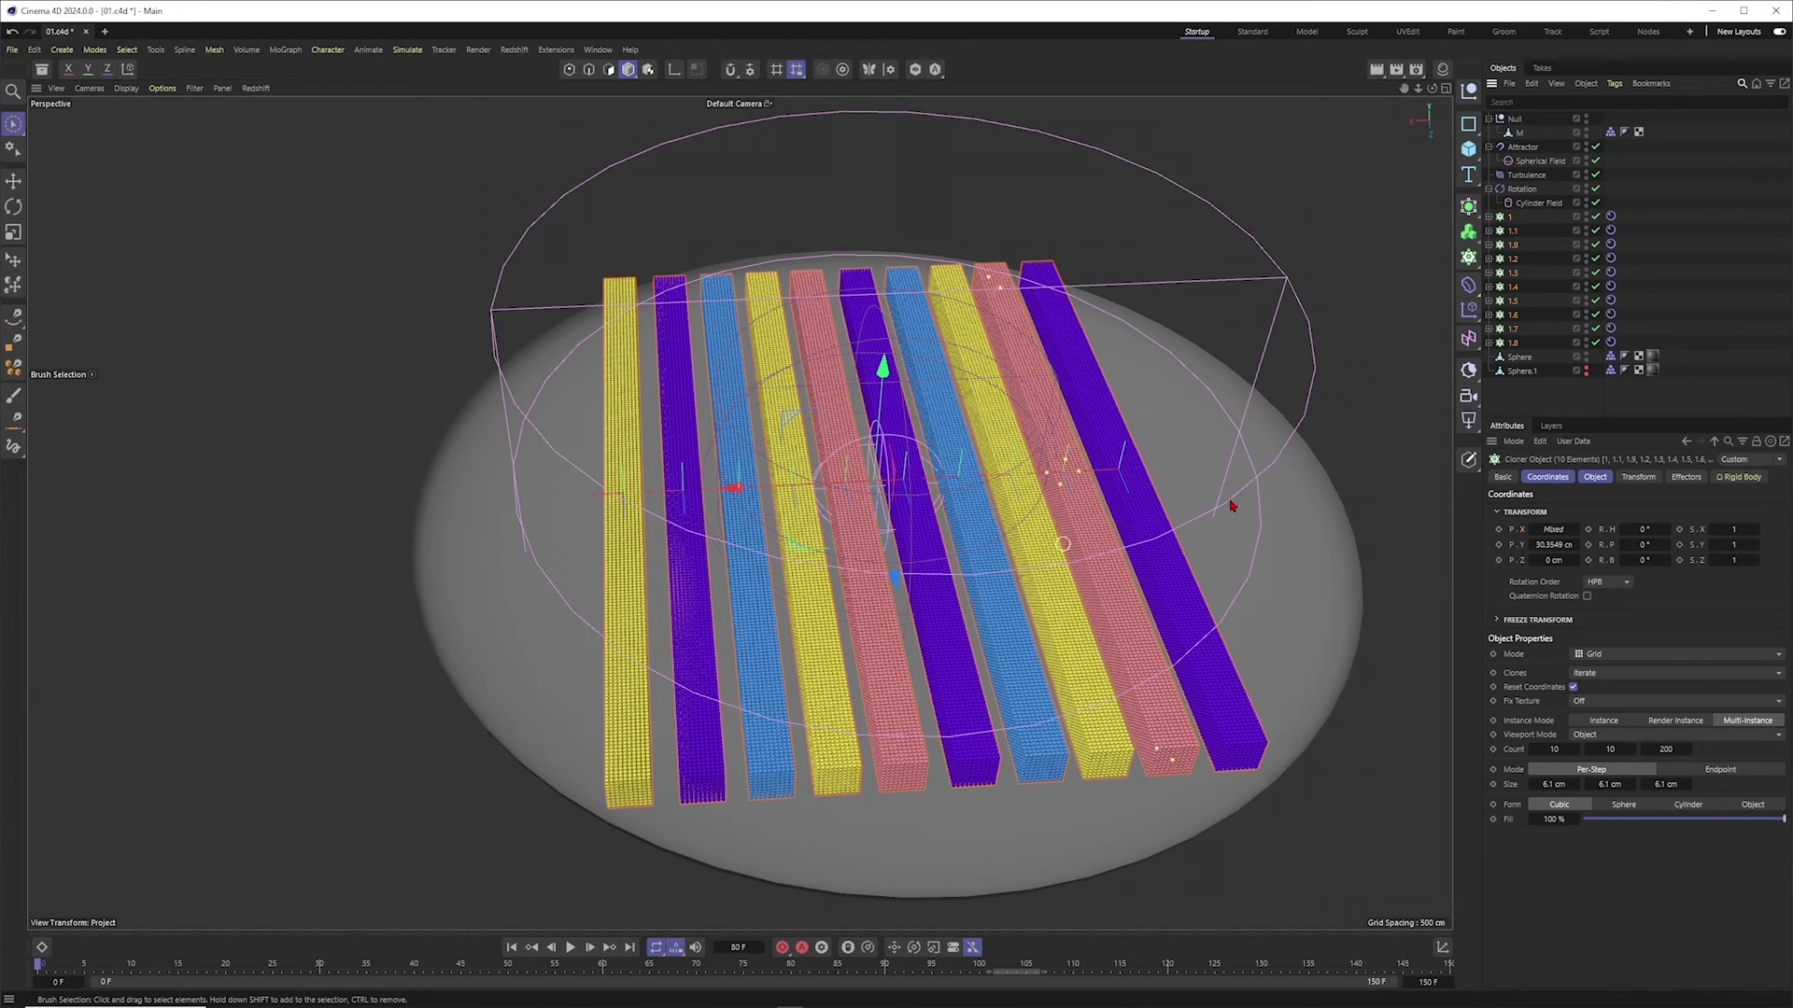
click(1693, 329)
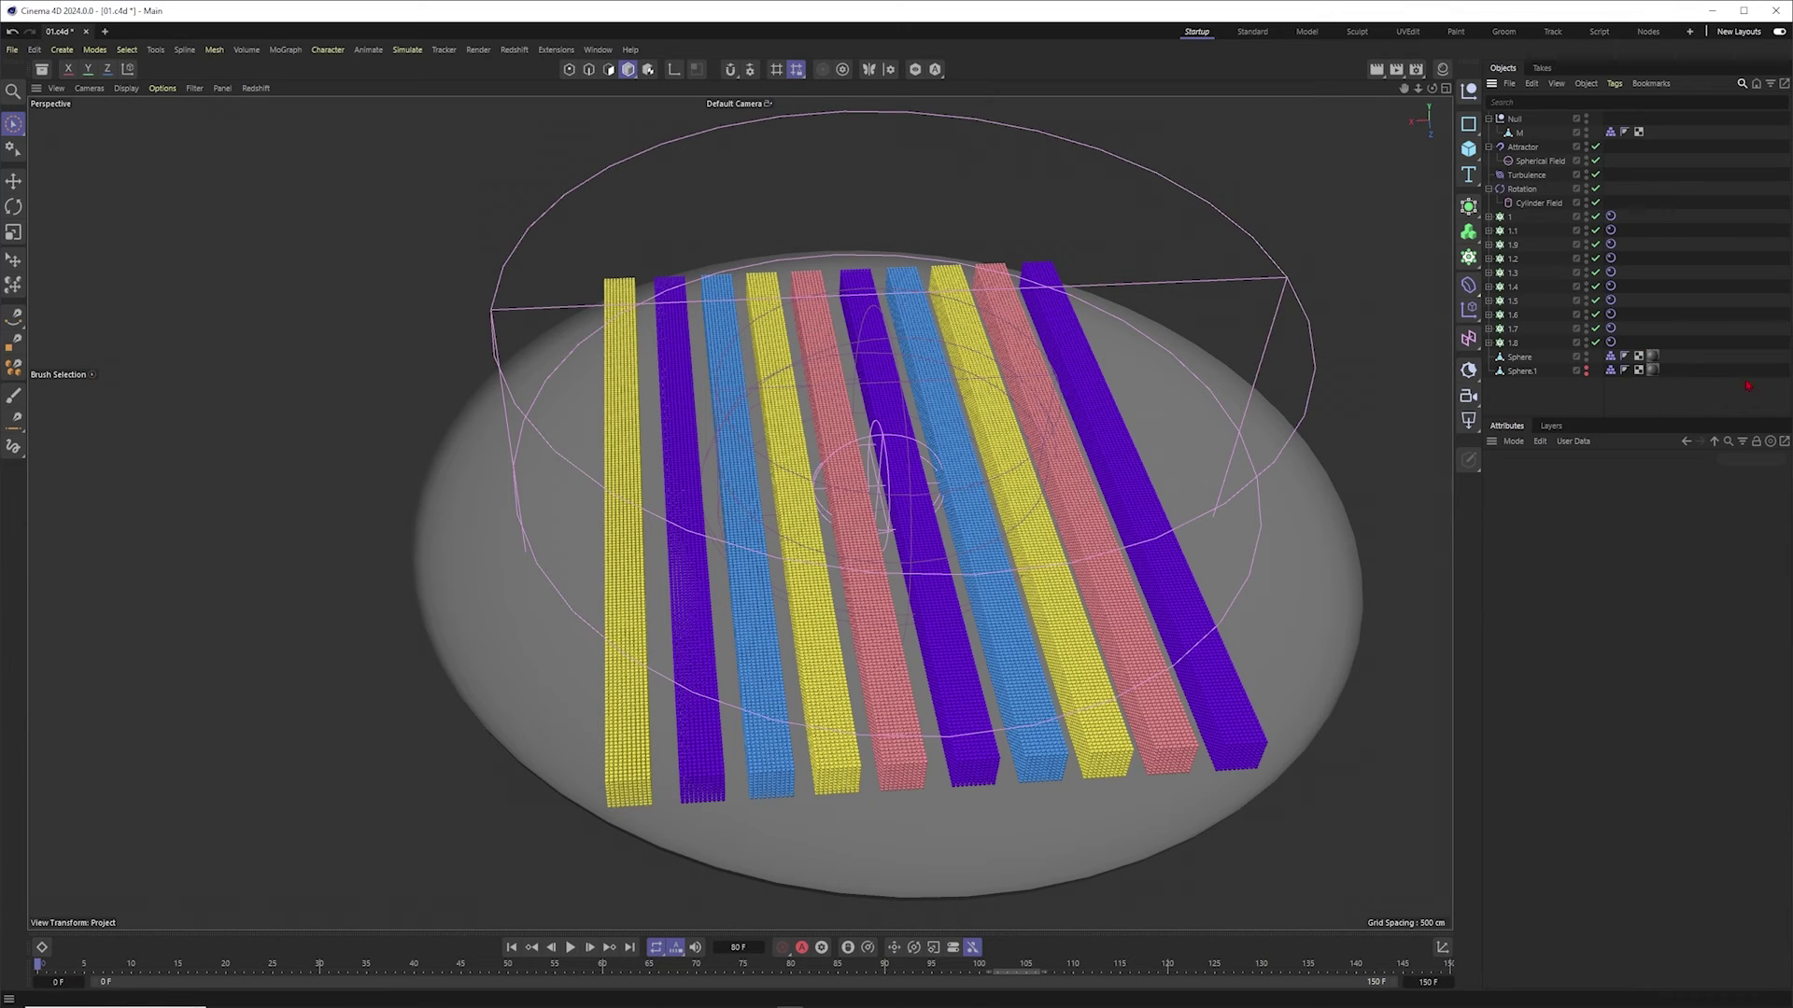
Step: Cache the whole scene from cloner 1's Rigid Body tag and play the simulation up to frame 95
click(1610, 216)
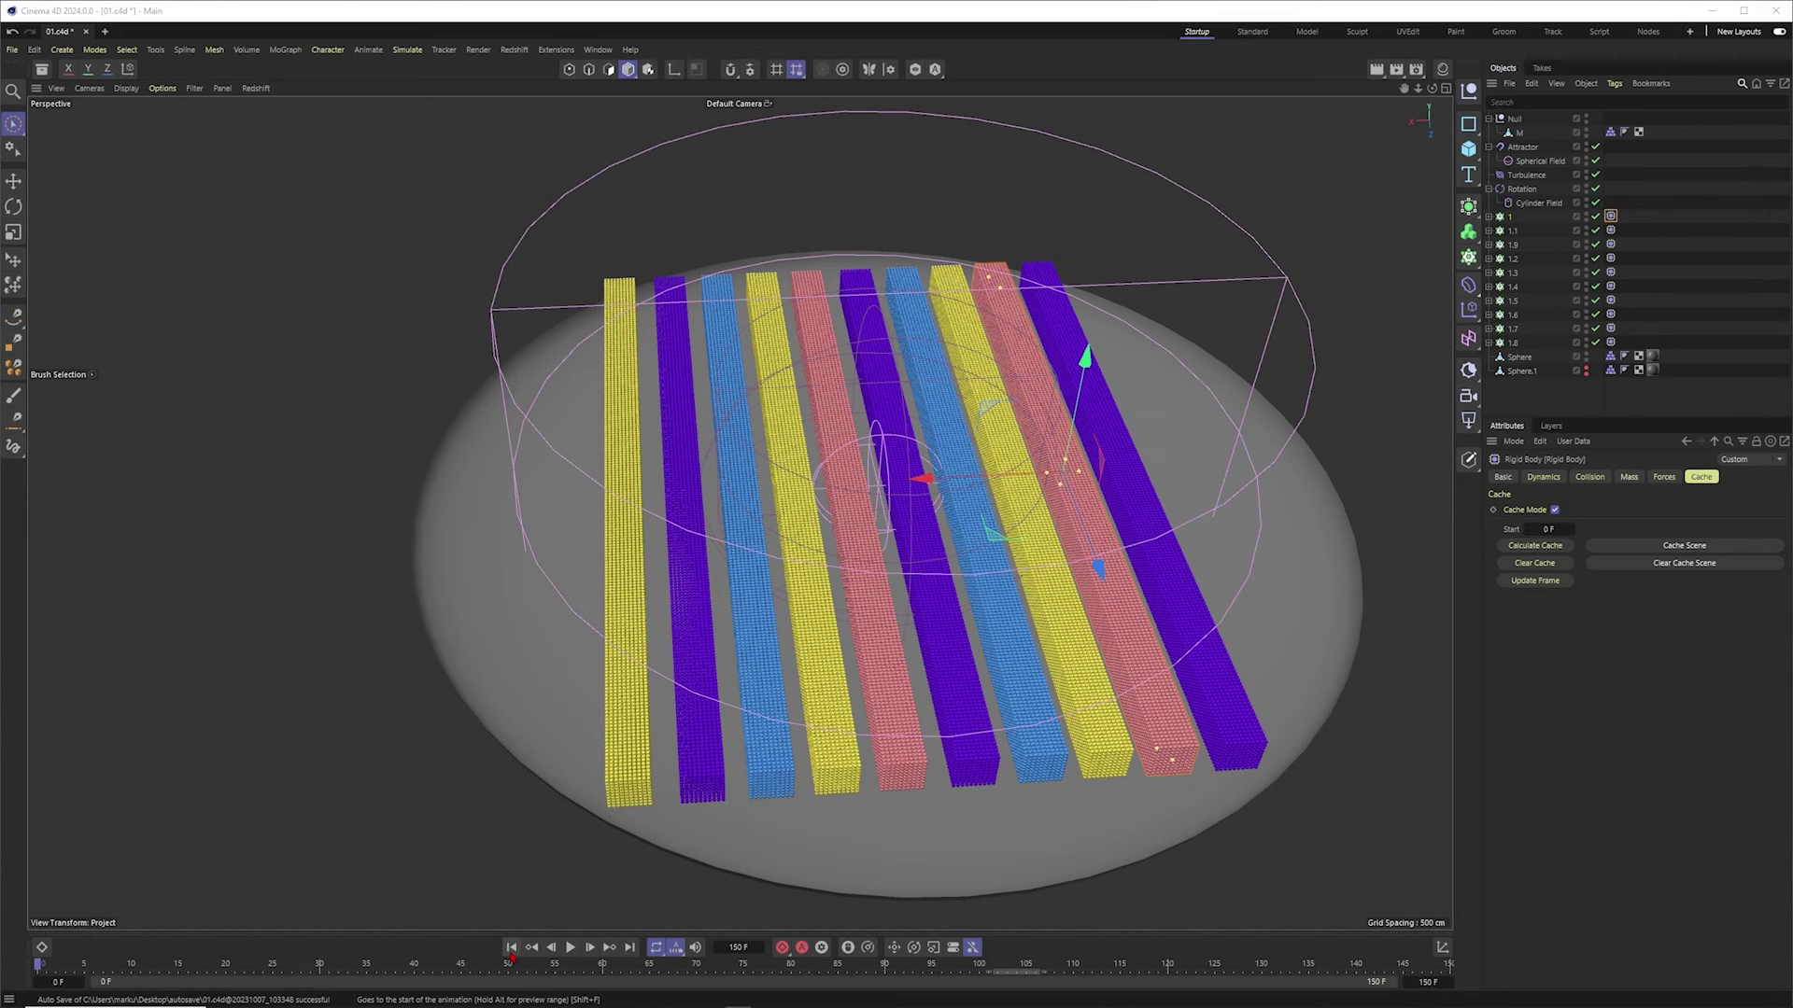
click(572, 949)
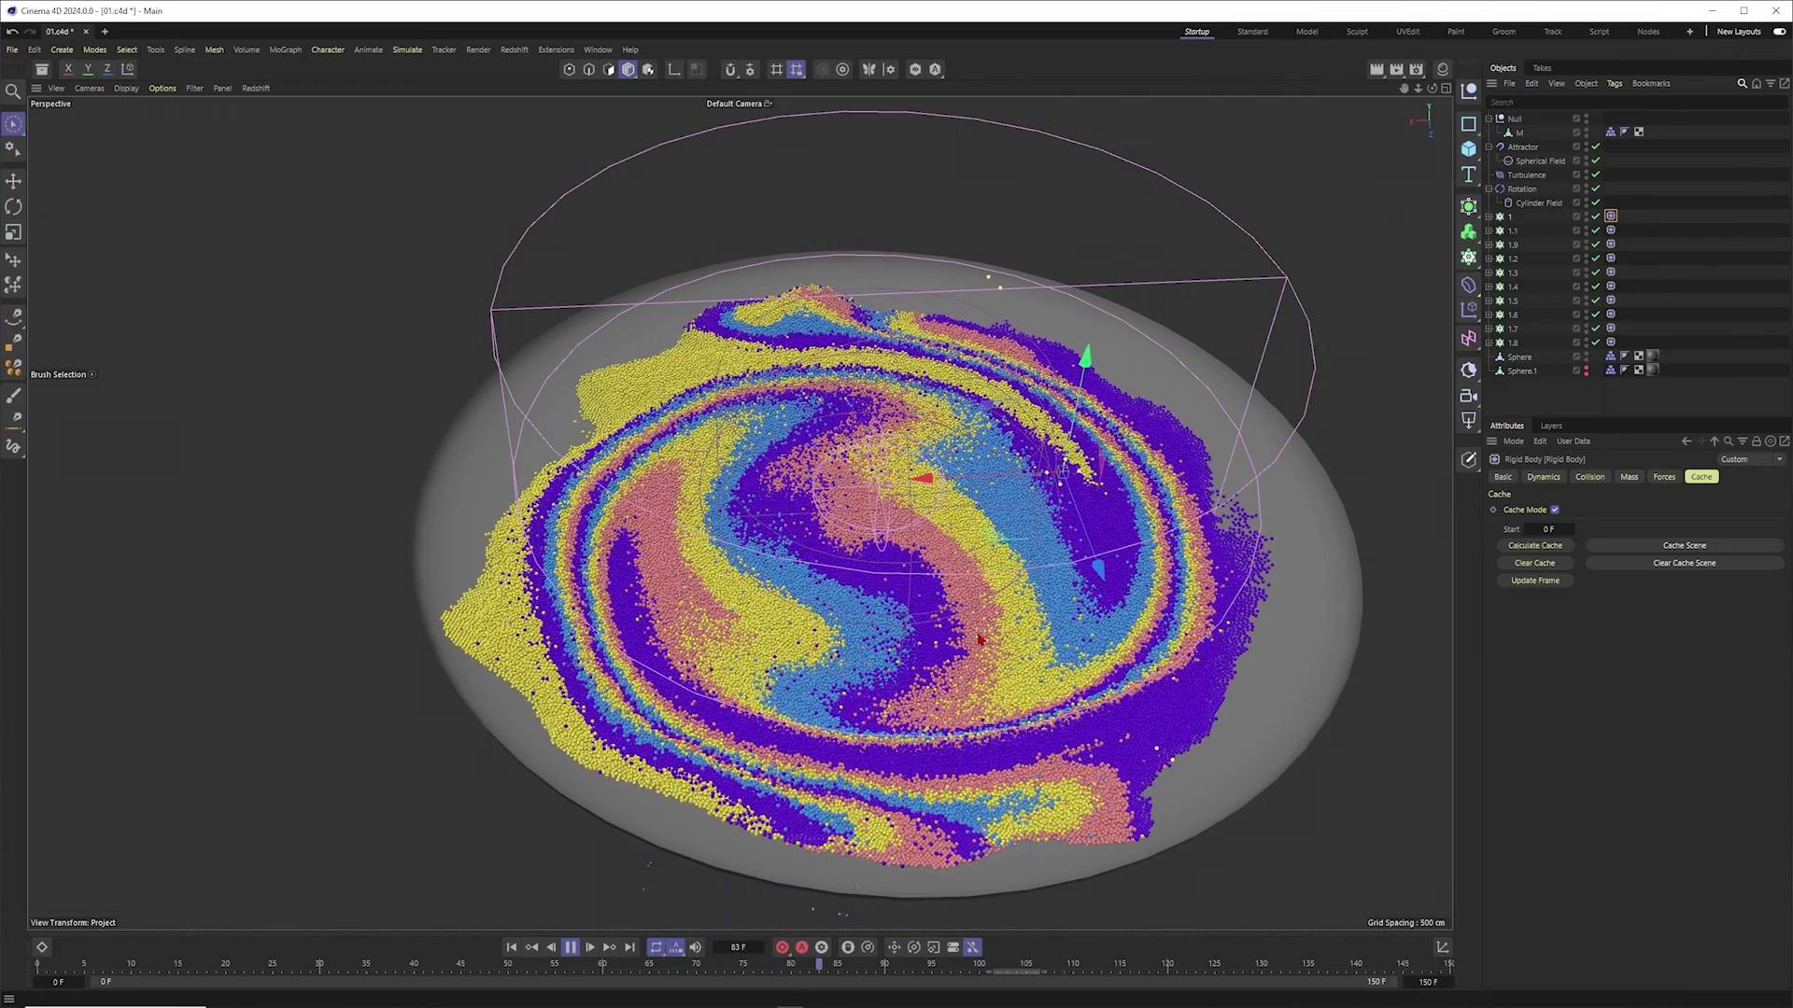
click(569, 948)
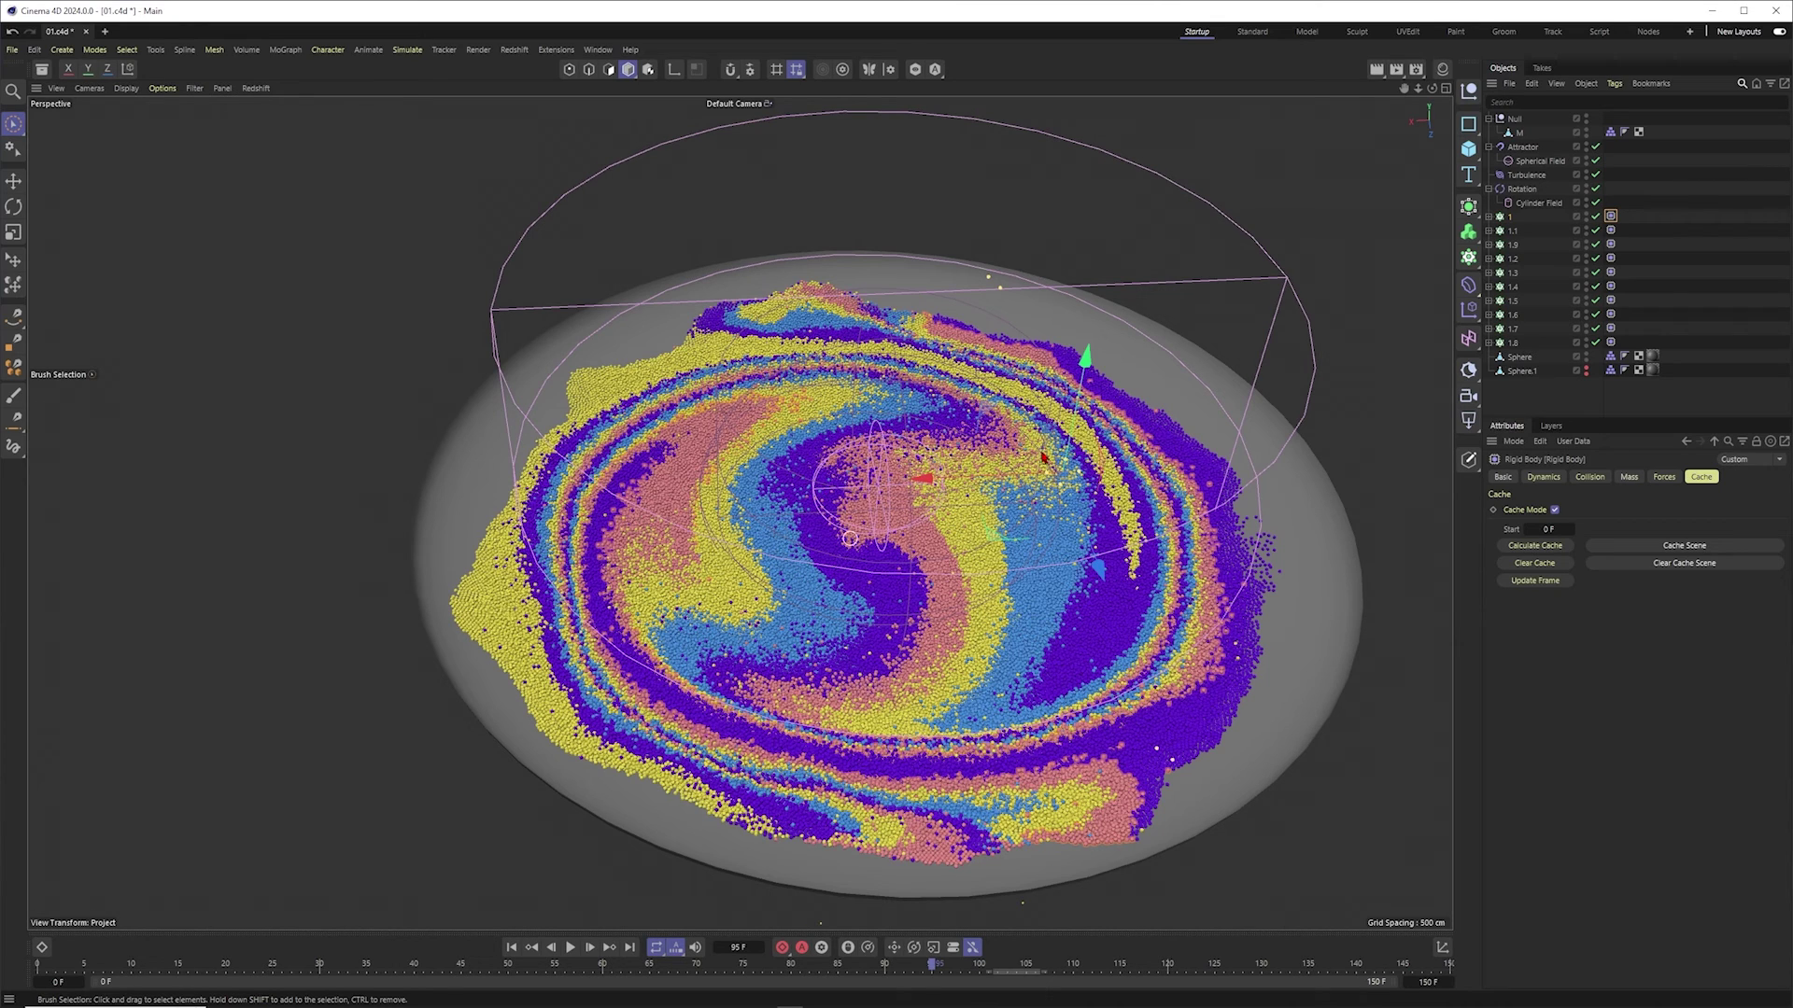
Step: Reduce the remapping inner offset of the Rotation force's Cylinder Field, trying 20 % and settling on 0 %
click(1300, 354)
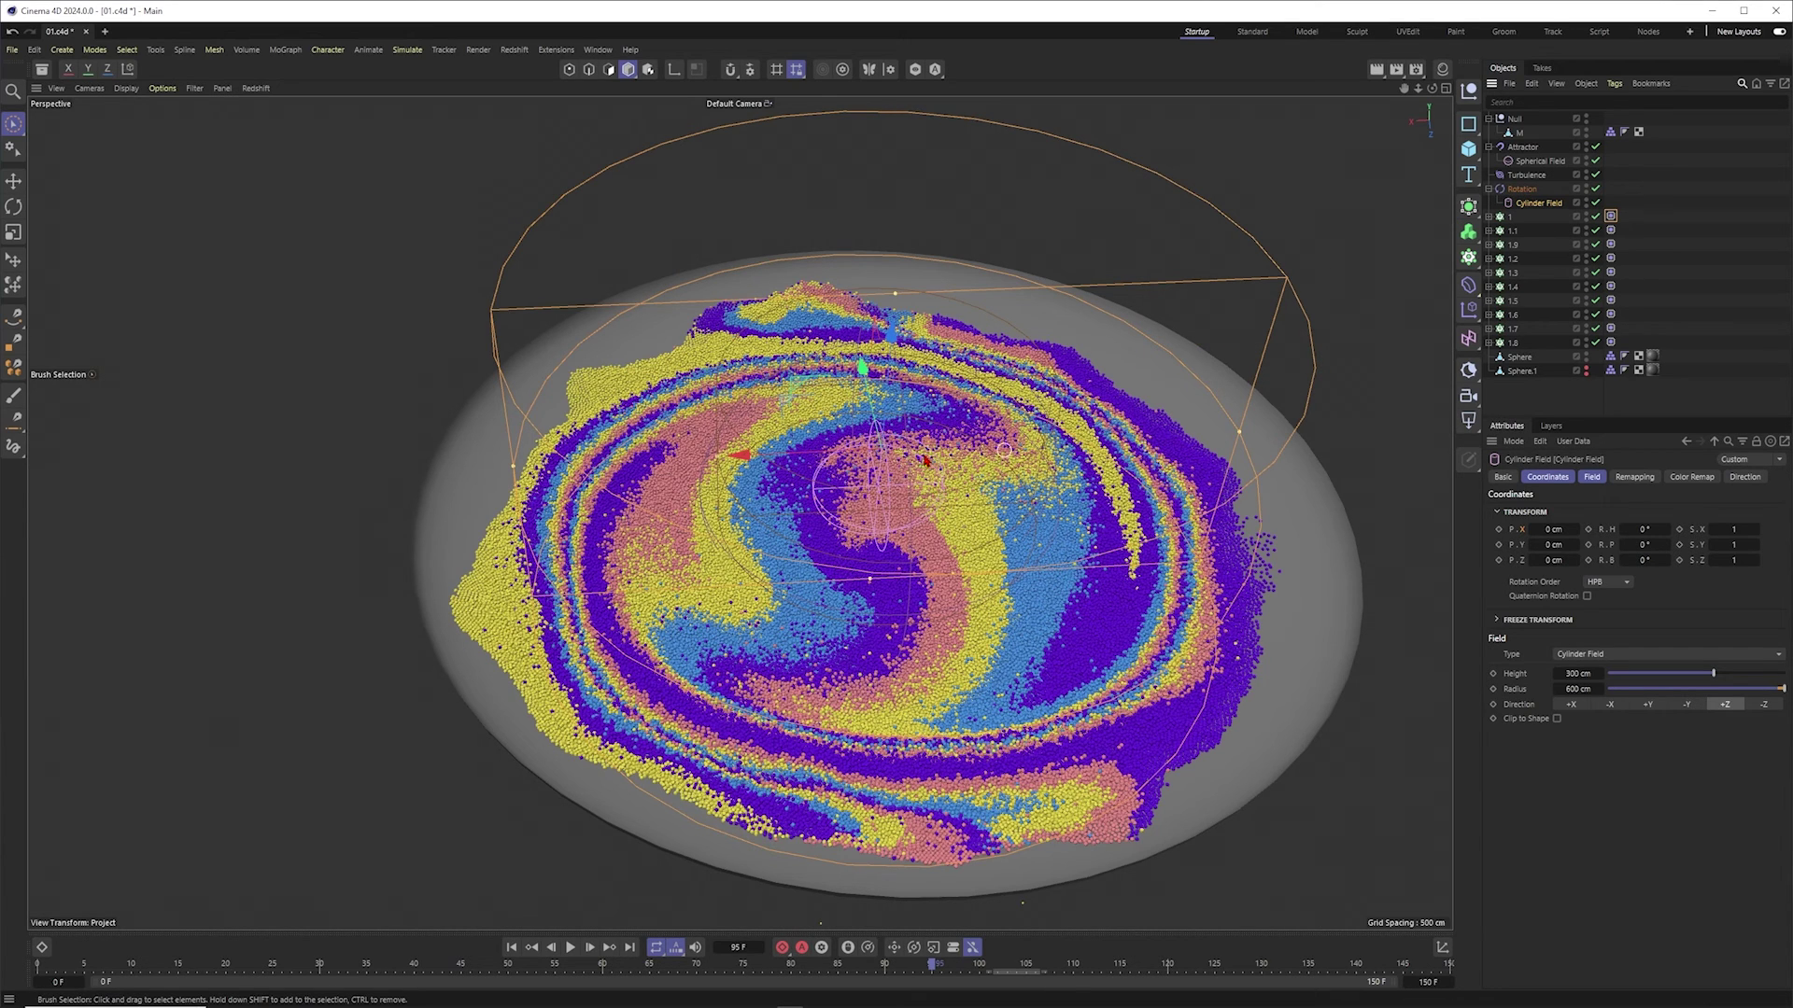
alt+drag(995, 538, 1033, 510)
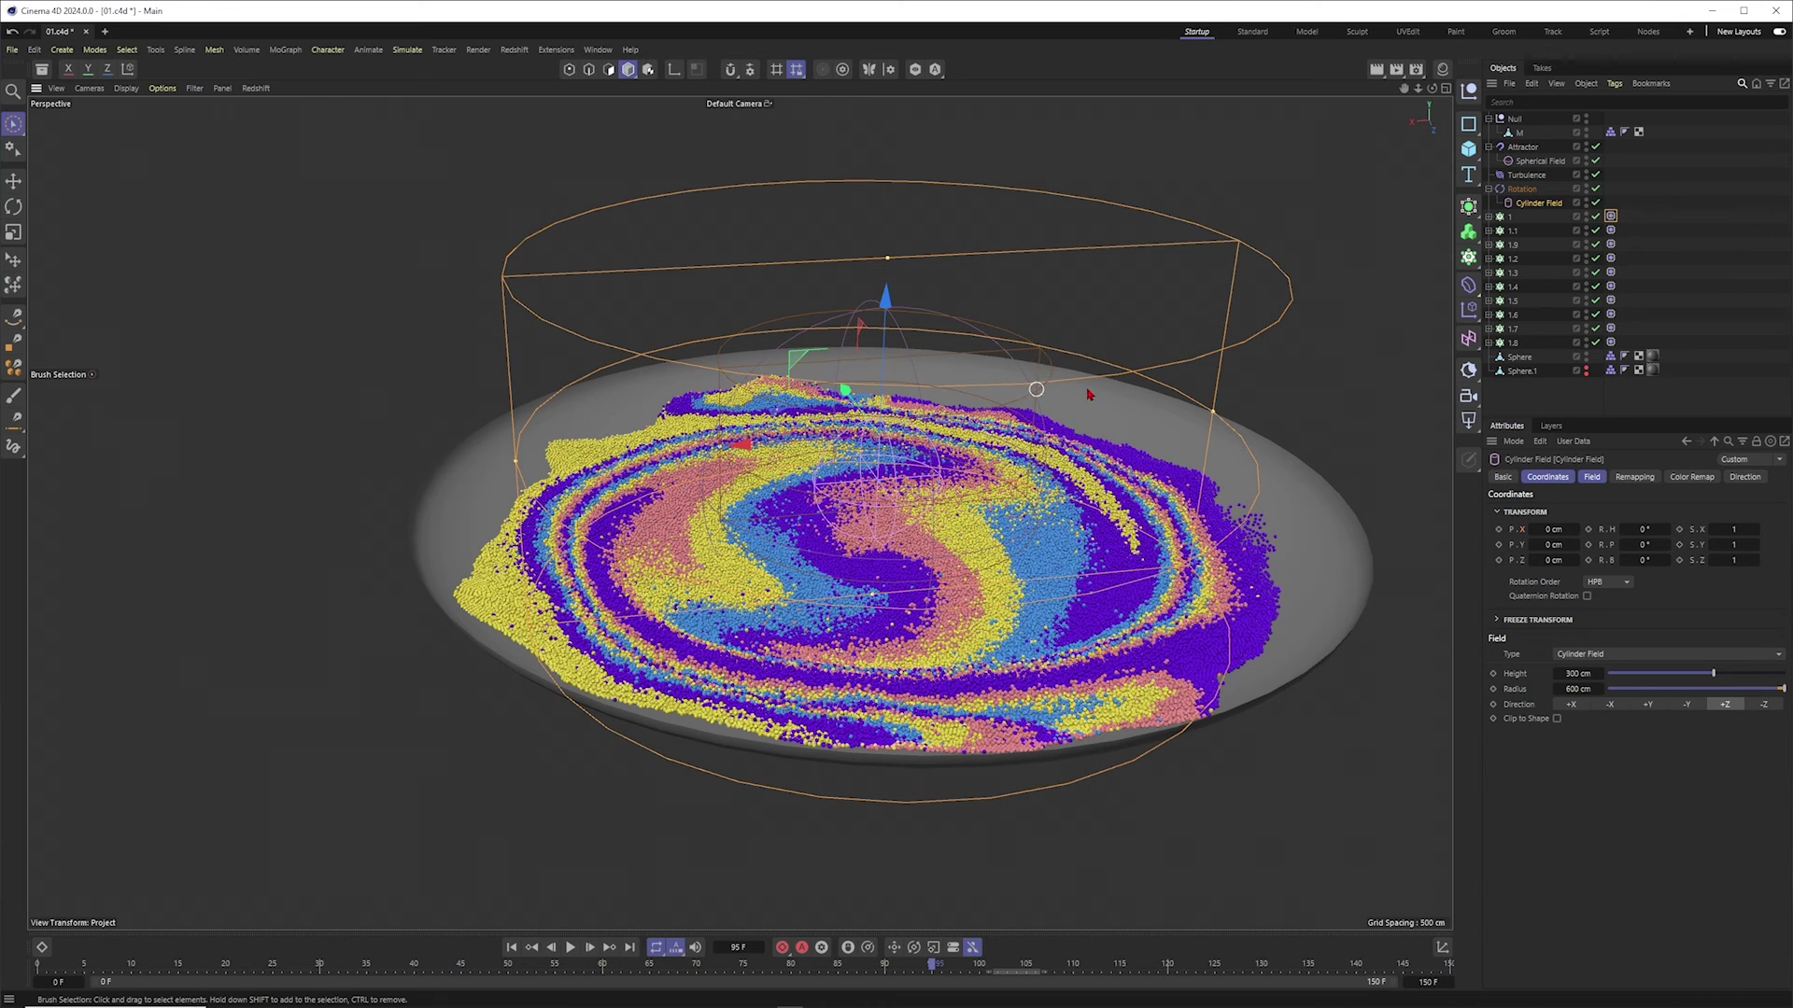
alt+drag(961, 448, 900, 645)
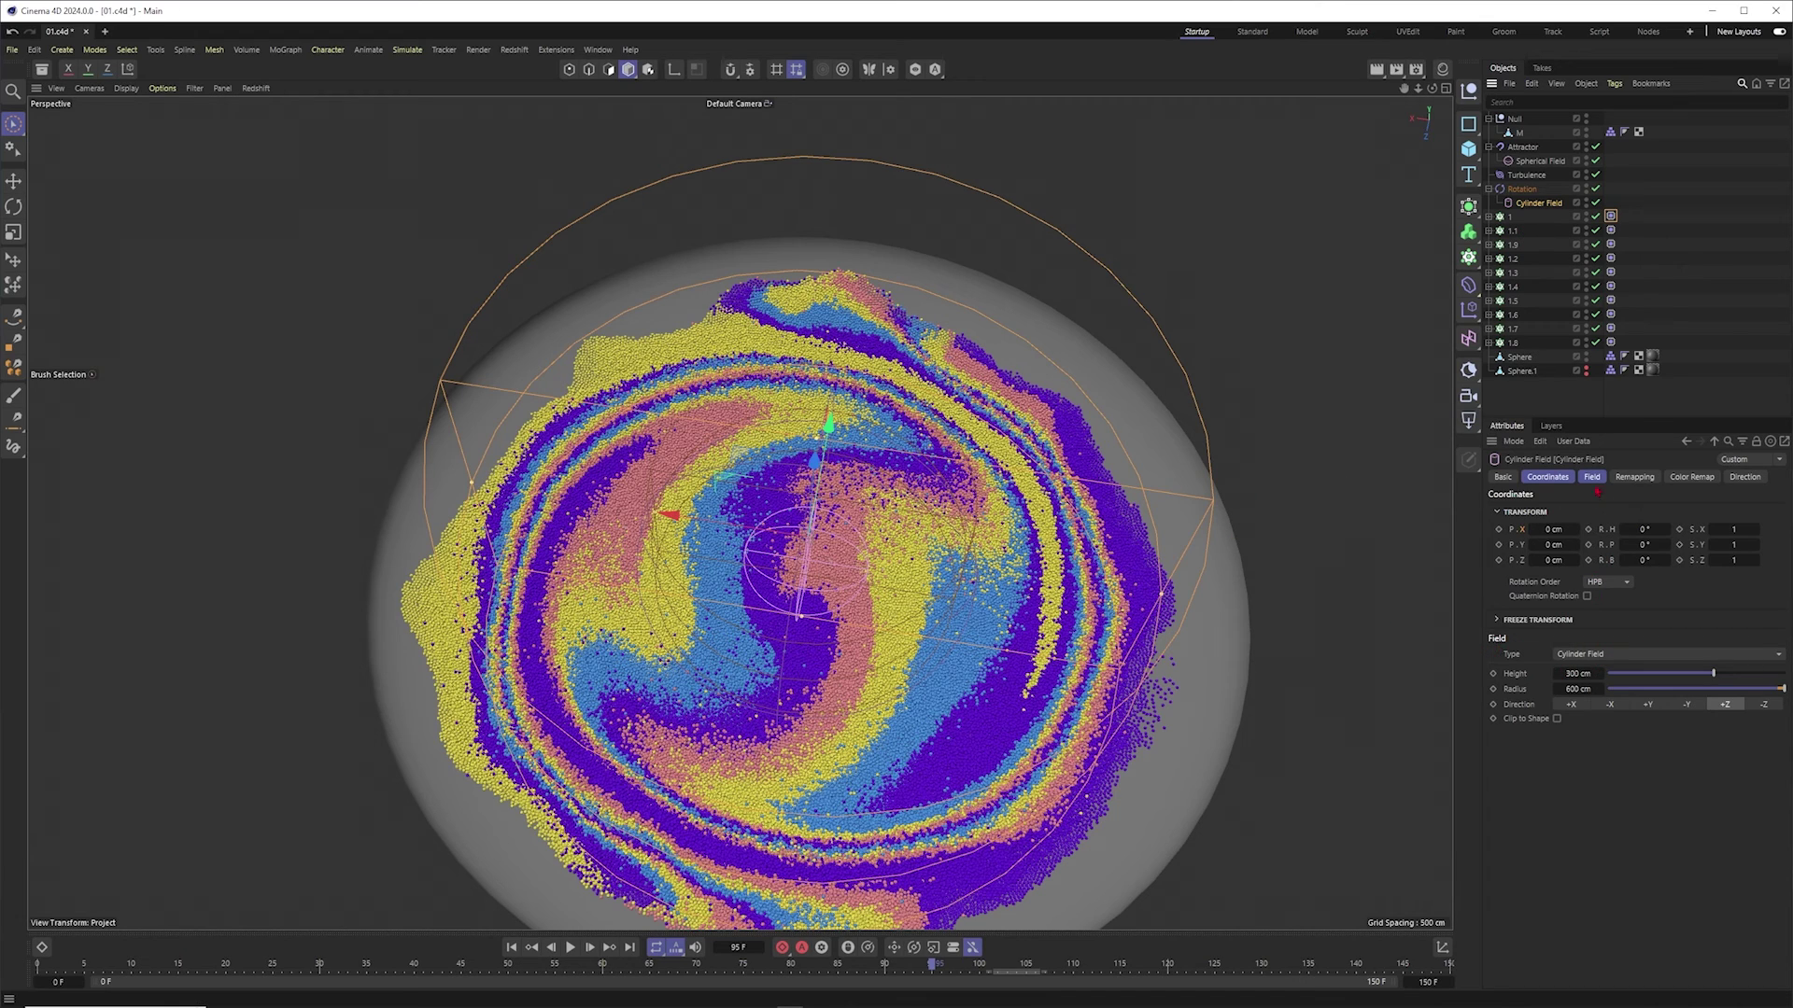
click(1634, 477)
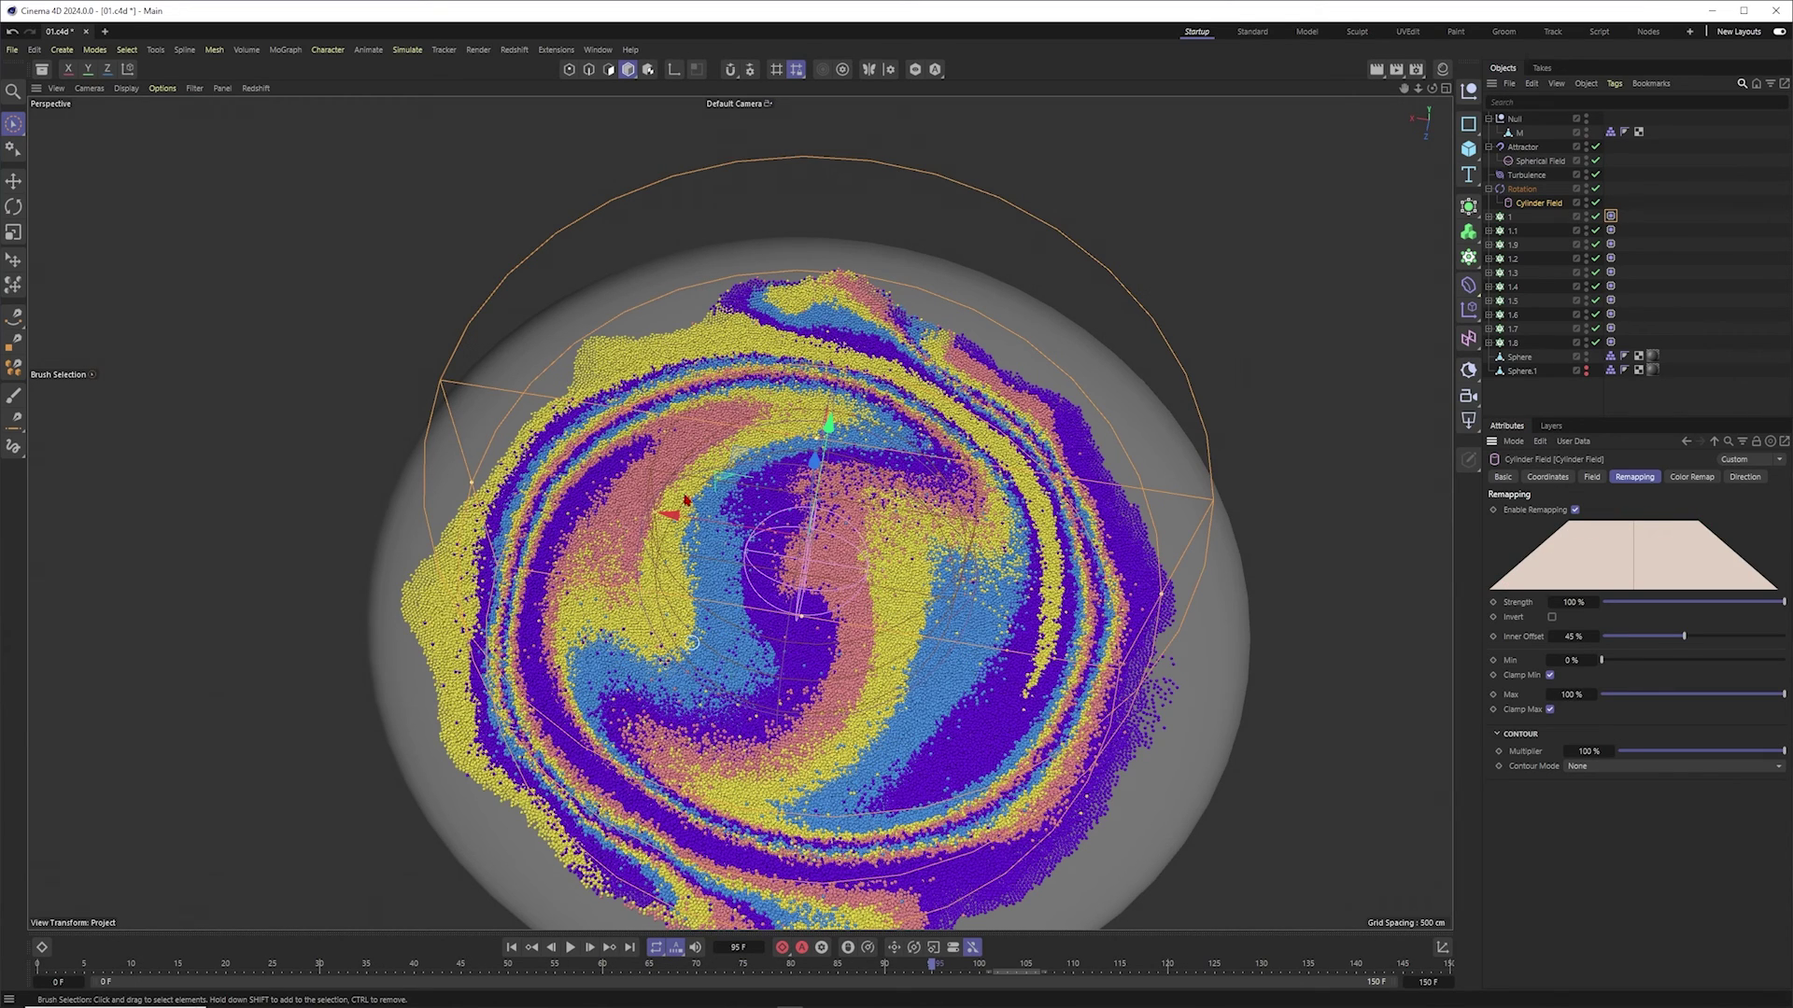
double_click(1573, 636)
text(20)
key(Return)
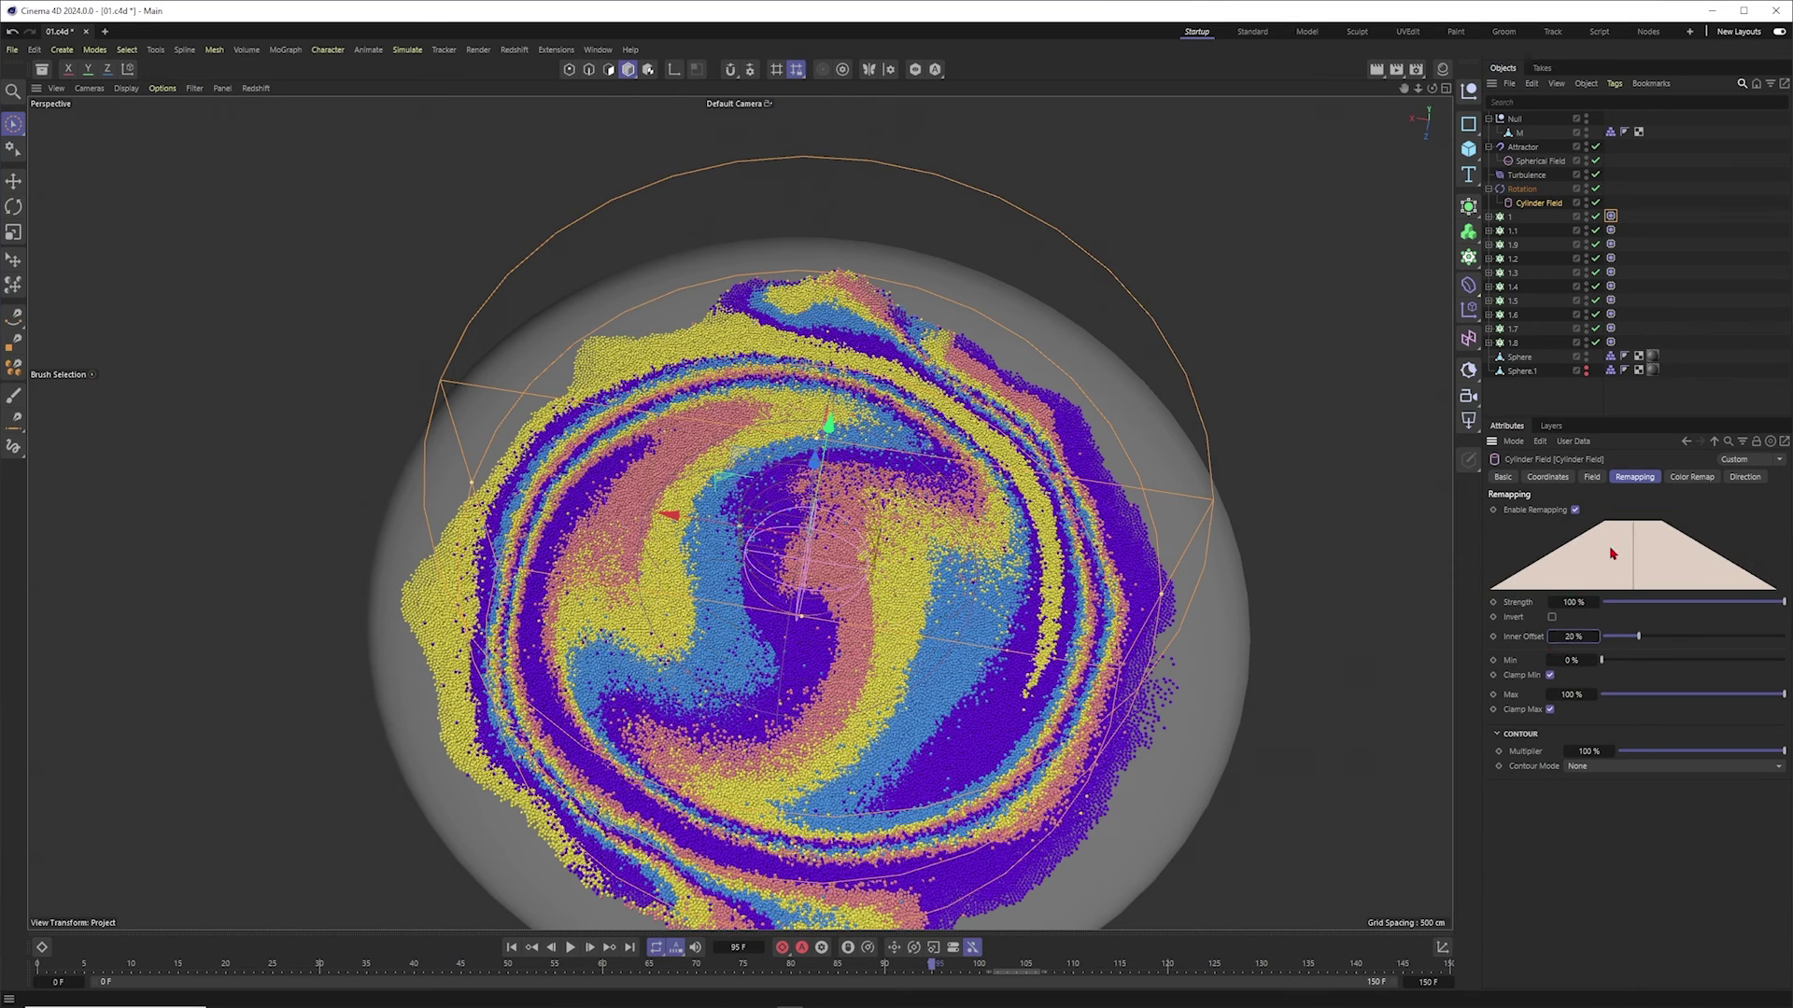
text(0)
key(Return)
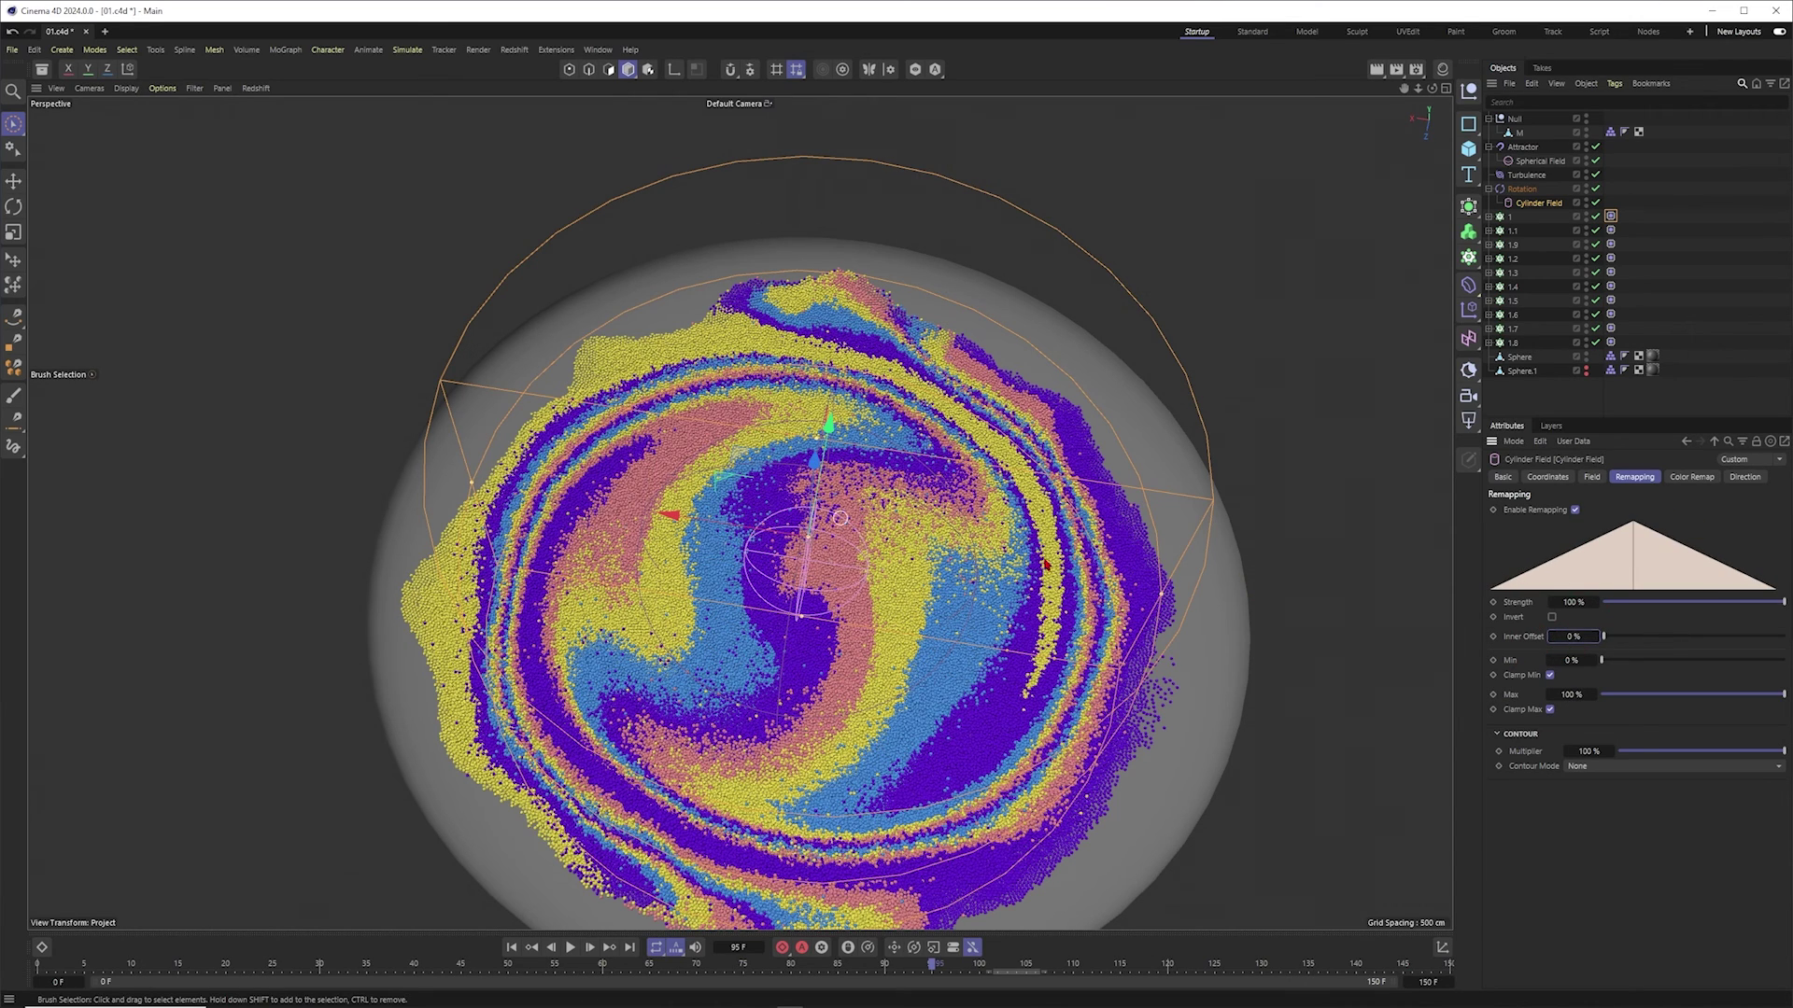
mouse_move(873, 614)
alt+mouse_down()
mouse_move(928, 544)
mouse_move(886, 637)
alt+mouse_up()
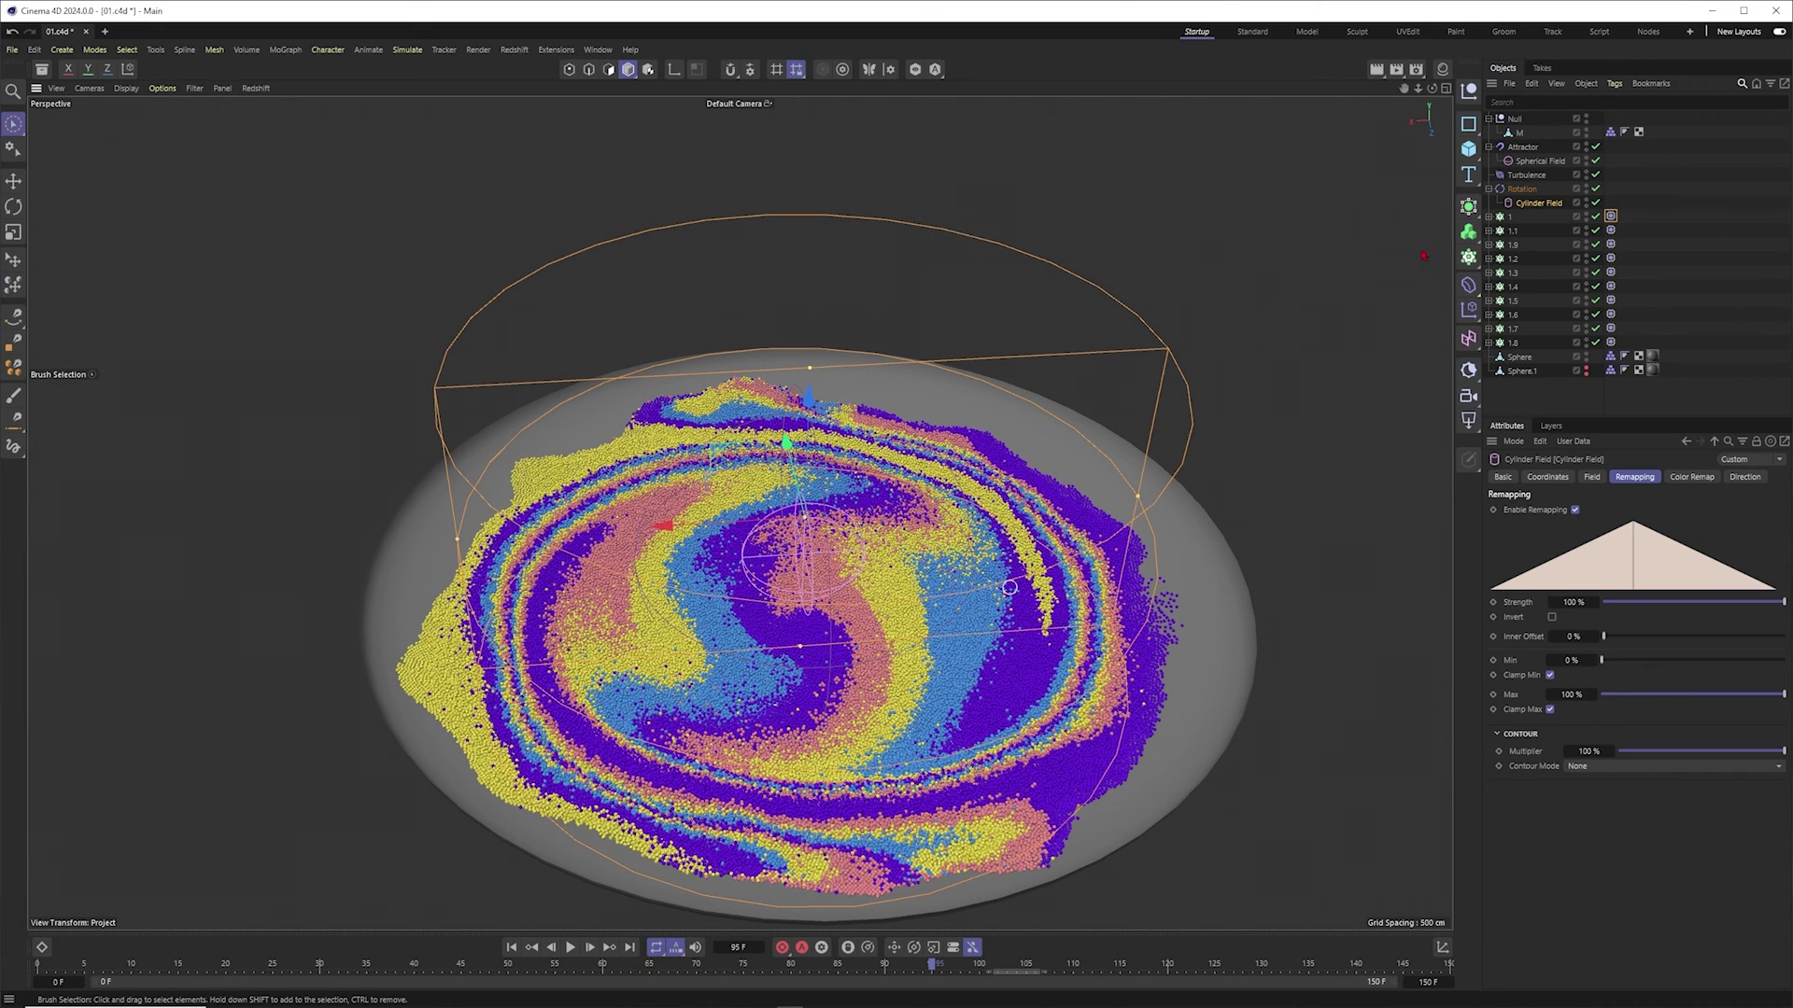
Step: Set the Rotation force's angle speed to 250 and deselect it
click(1521, 189)
click(1576, 511)
text(250)
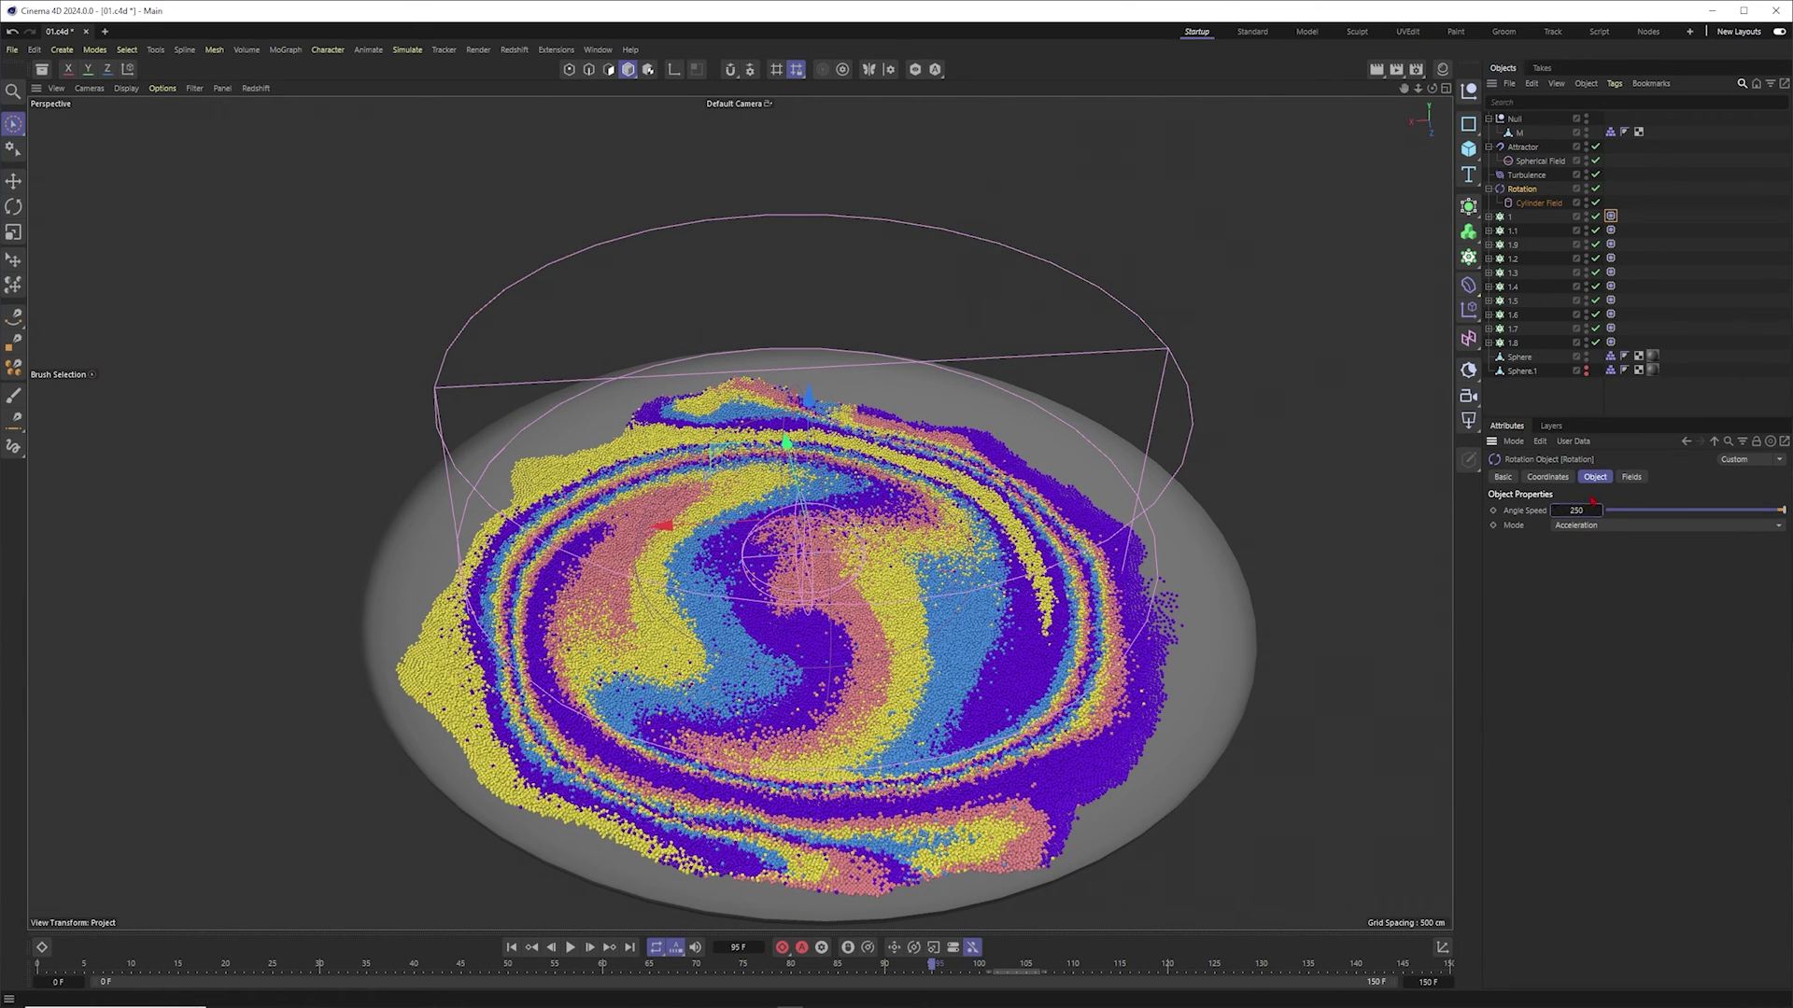
click(1642, 421)
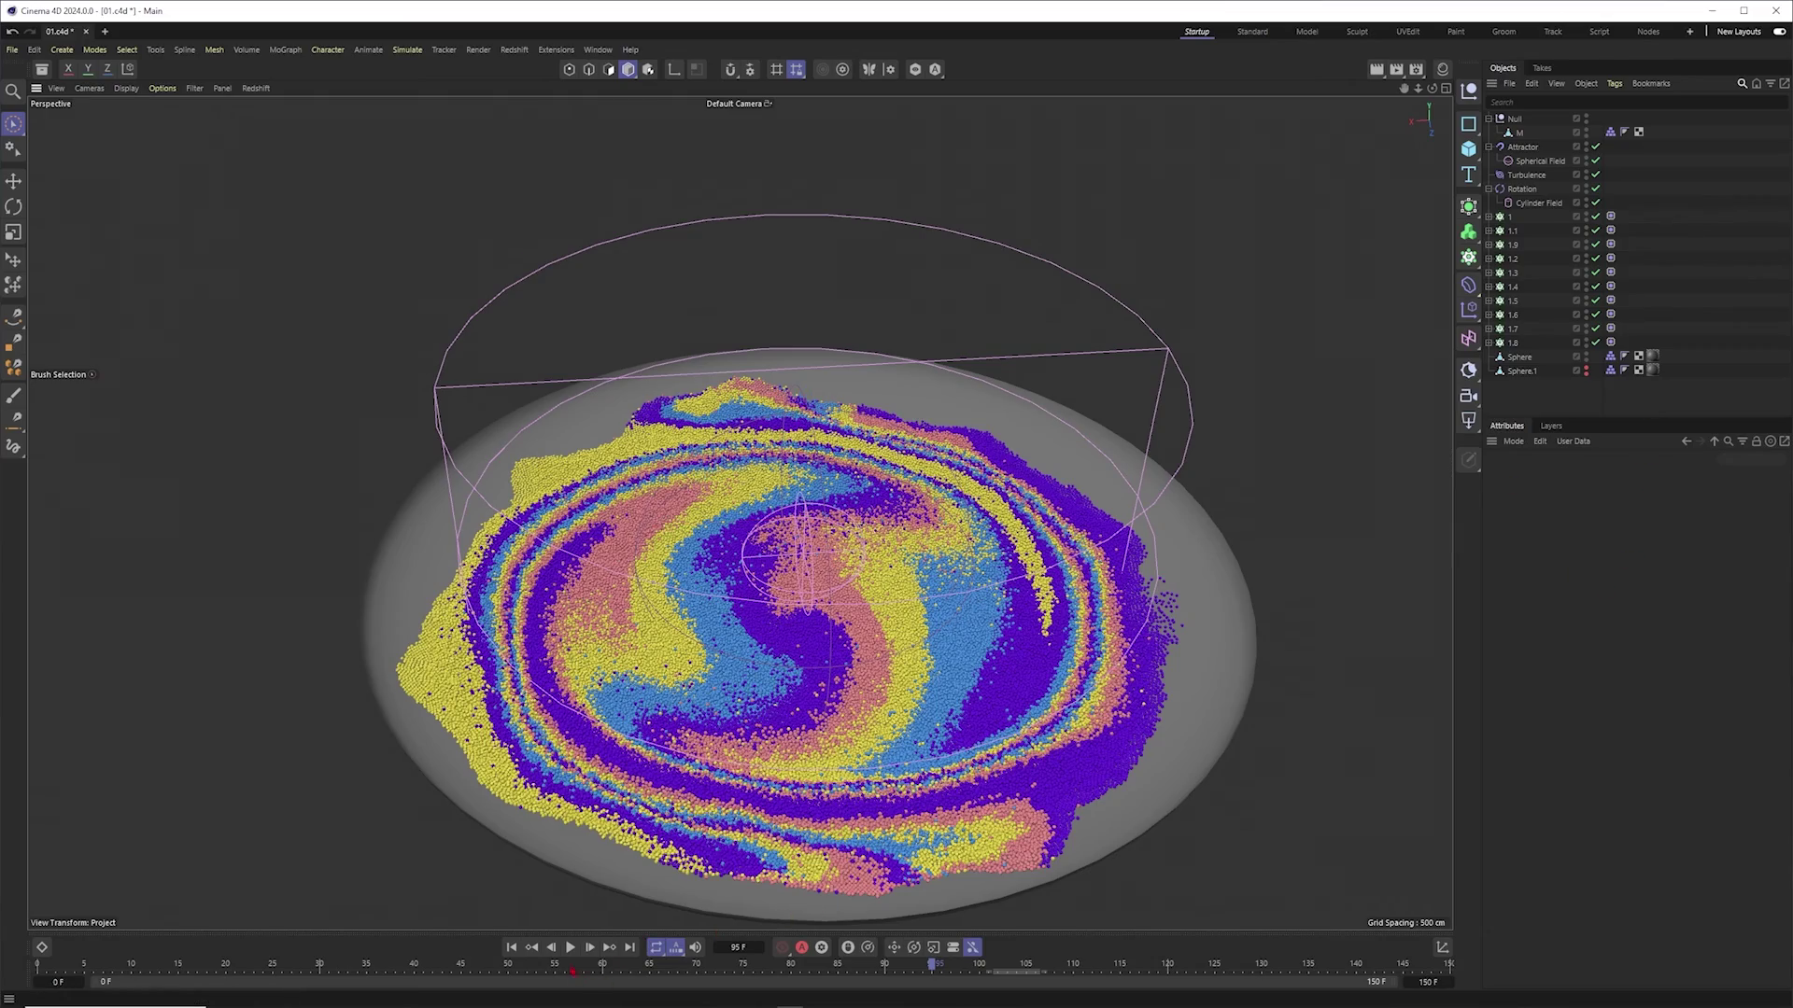
Step: Play and scrub the cached simulation from above to review the spheres colliding with the M letter
key(F8)
alt+drag(712, 737, 735, 508)
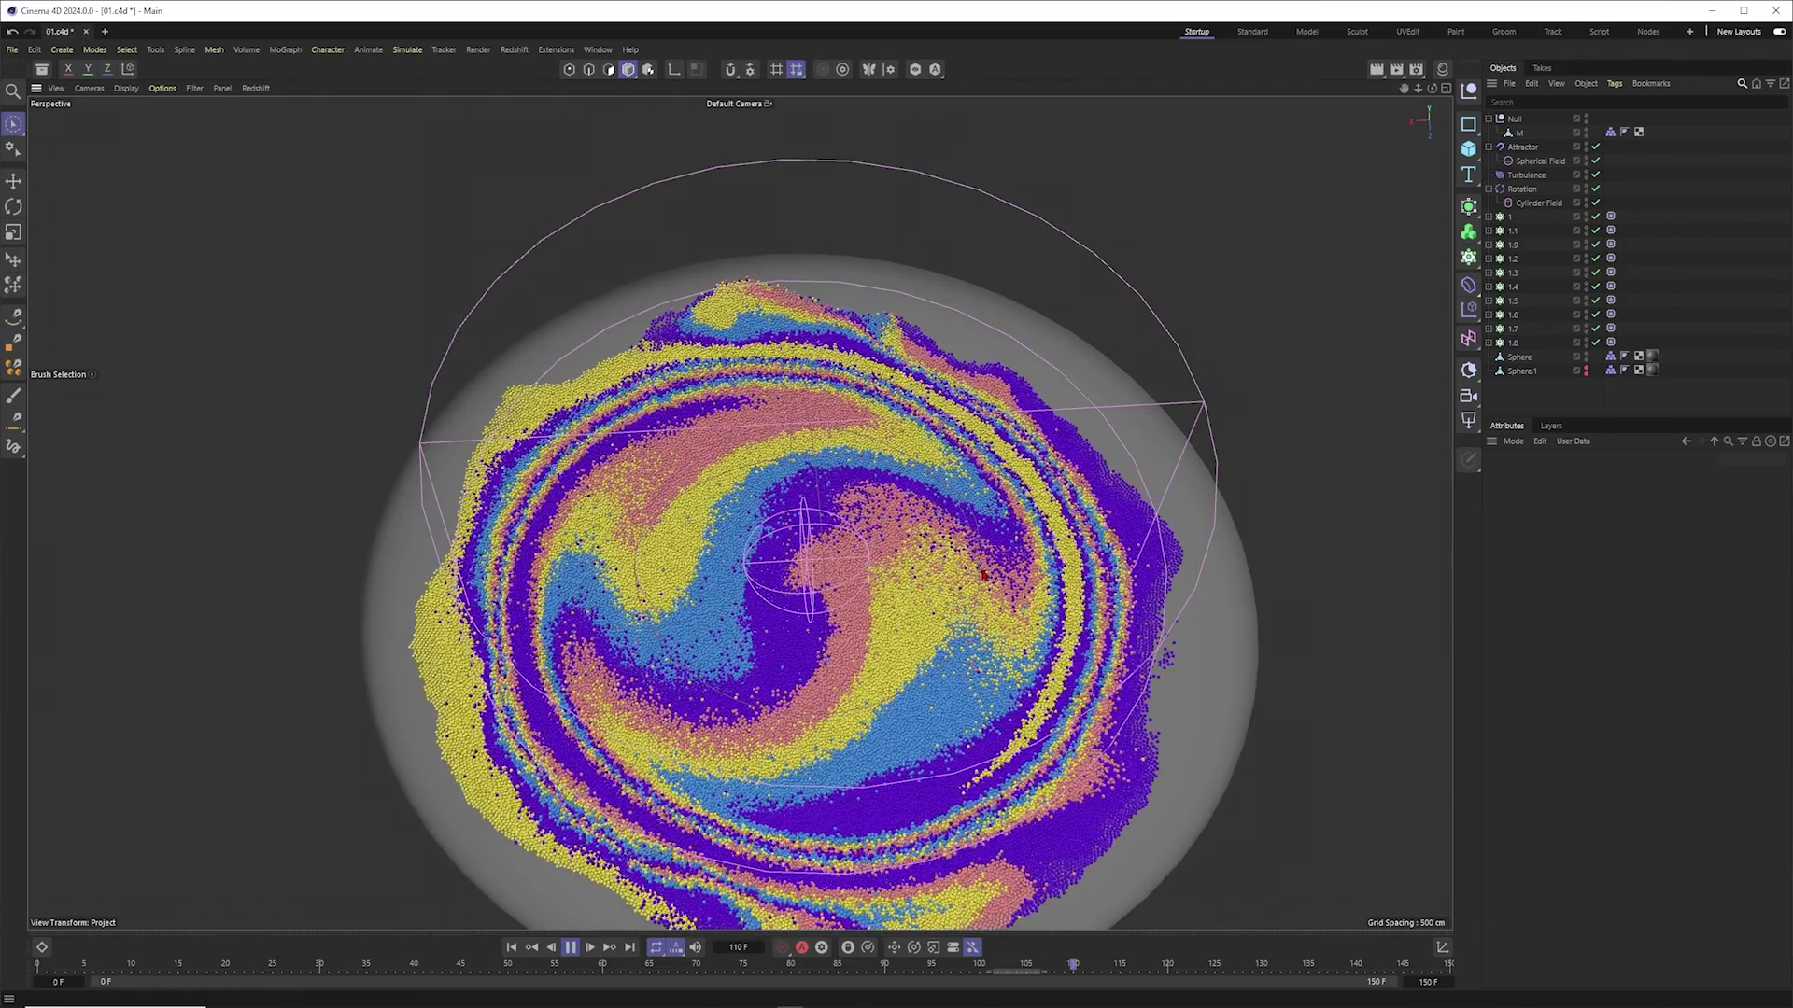
alt+middle_drag(808, 685, 846, 581)
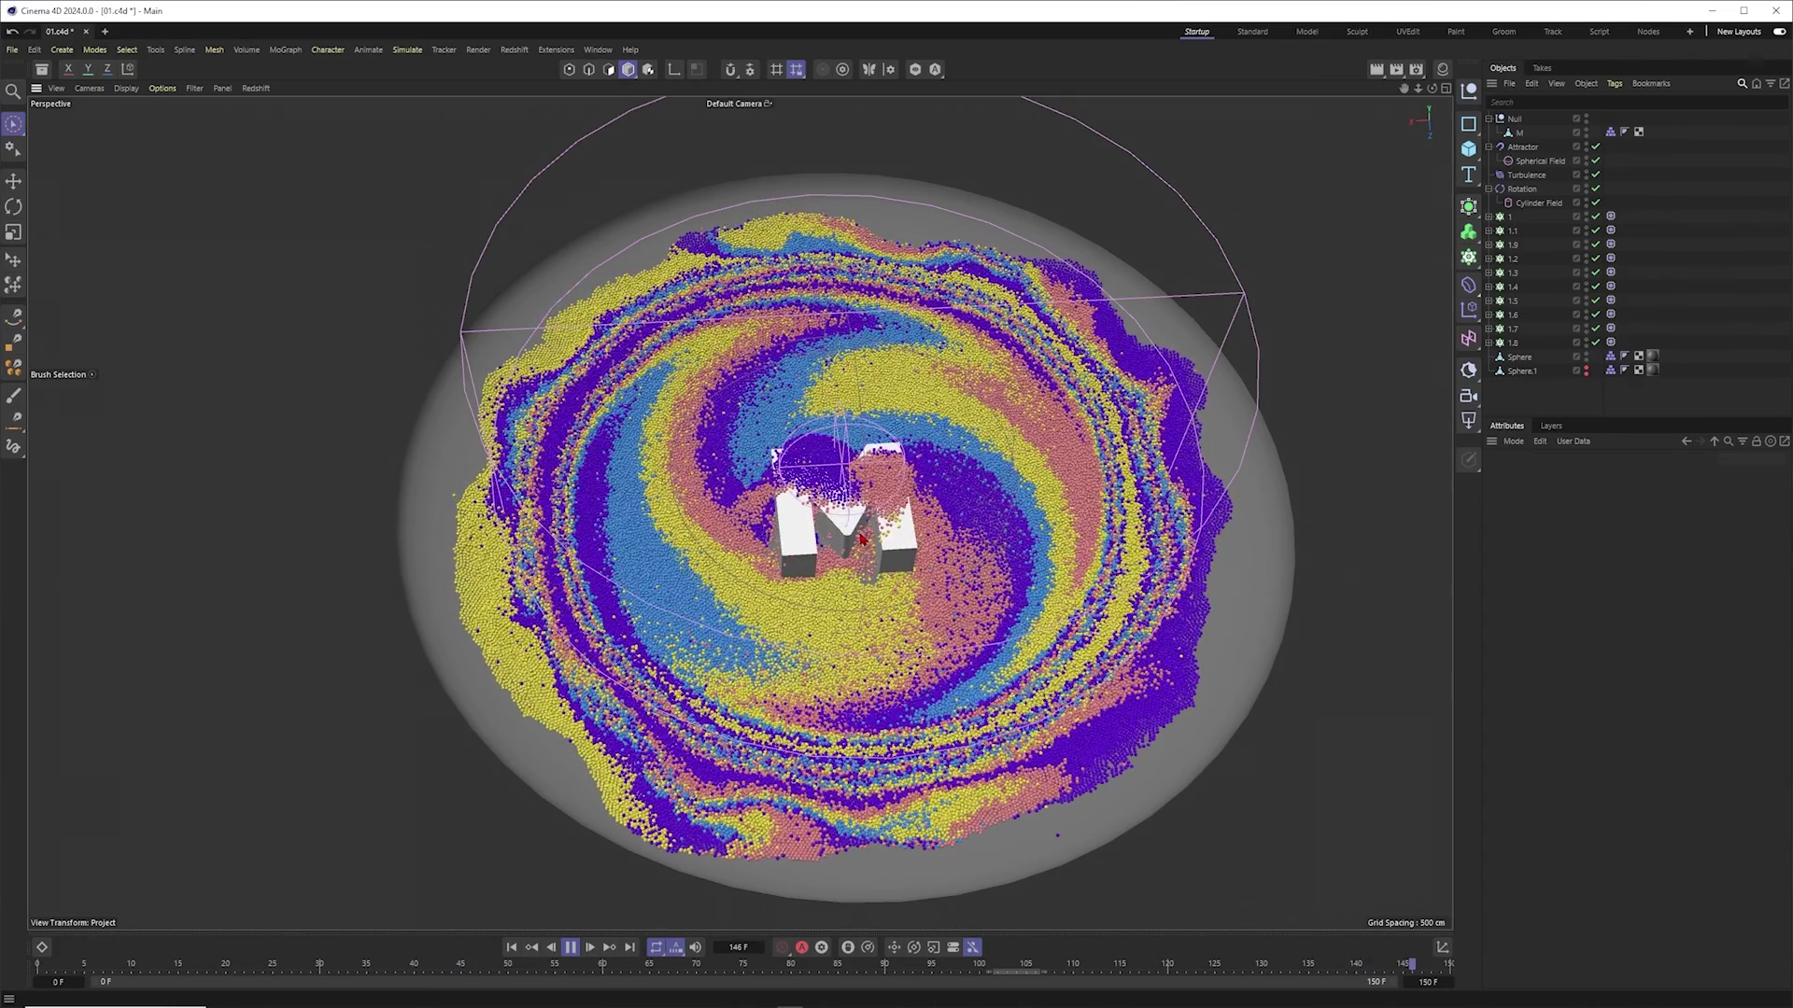
drag(1157, 961, 1312, 954)
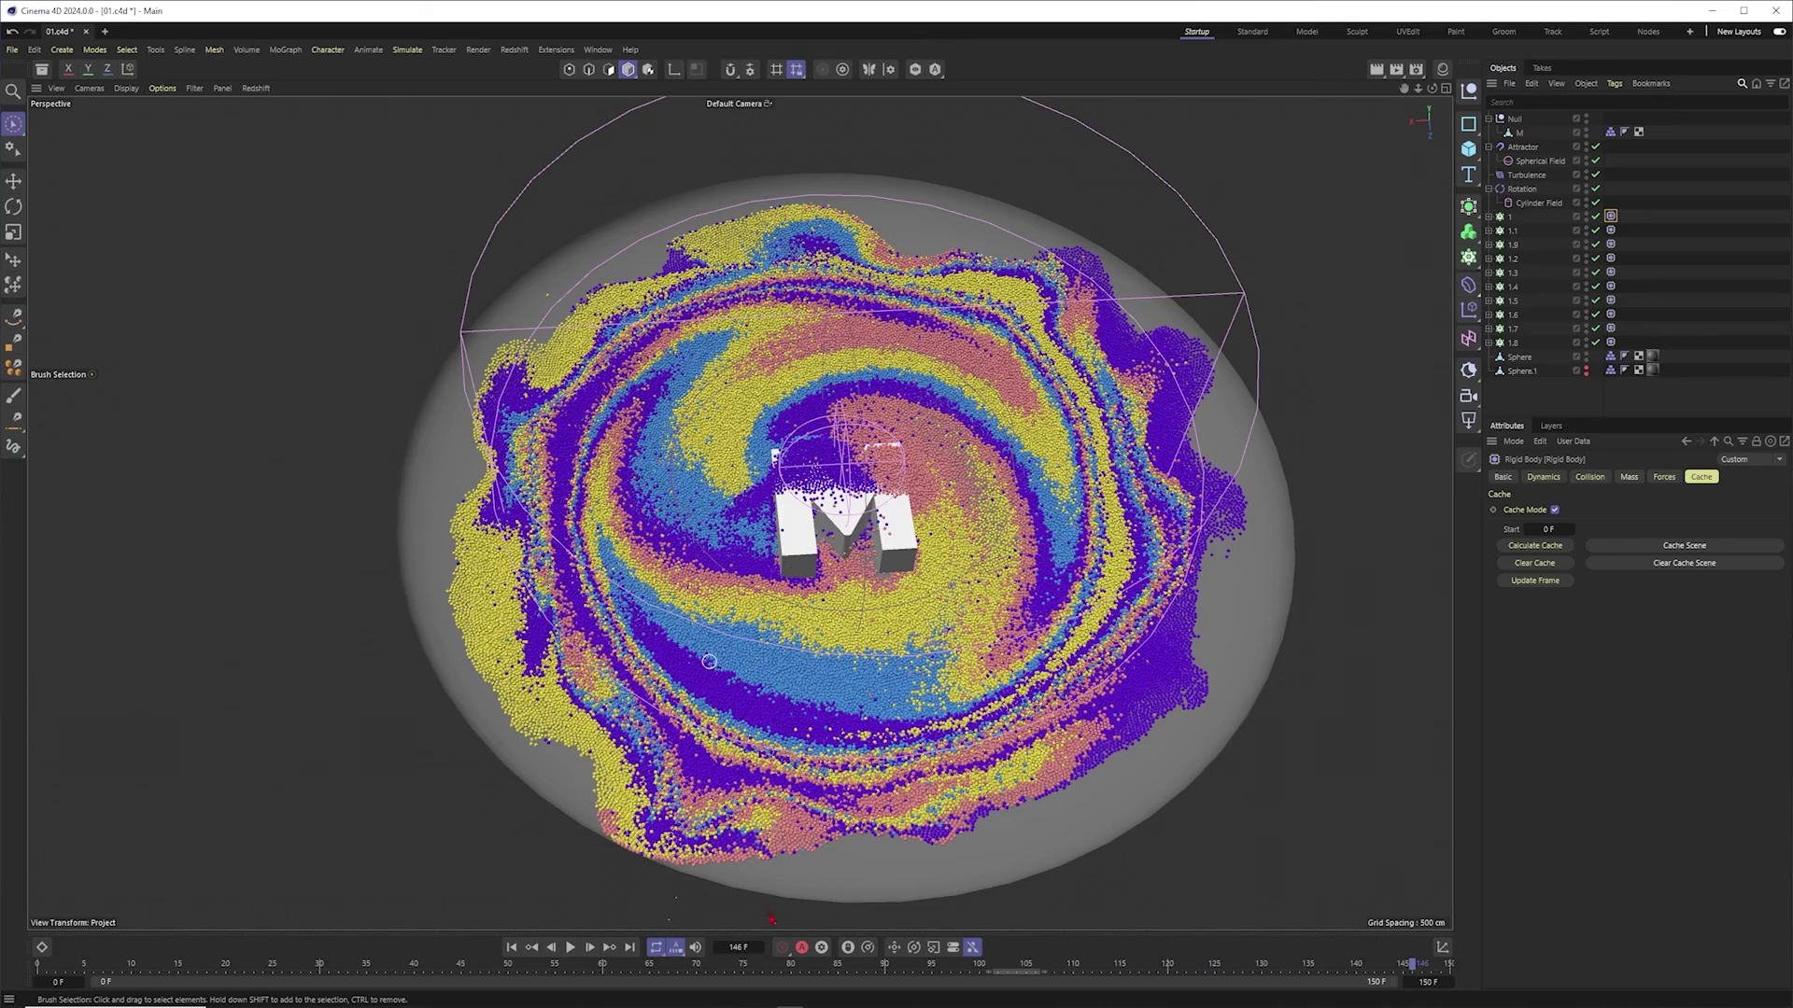
Step: Switch to After Effects, preview and scrub the red and green swirling bowl composition, and return to the Cinema 4D scene
mouse_move(775, 1004)
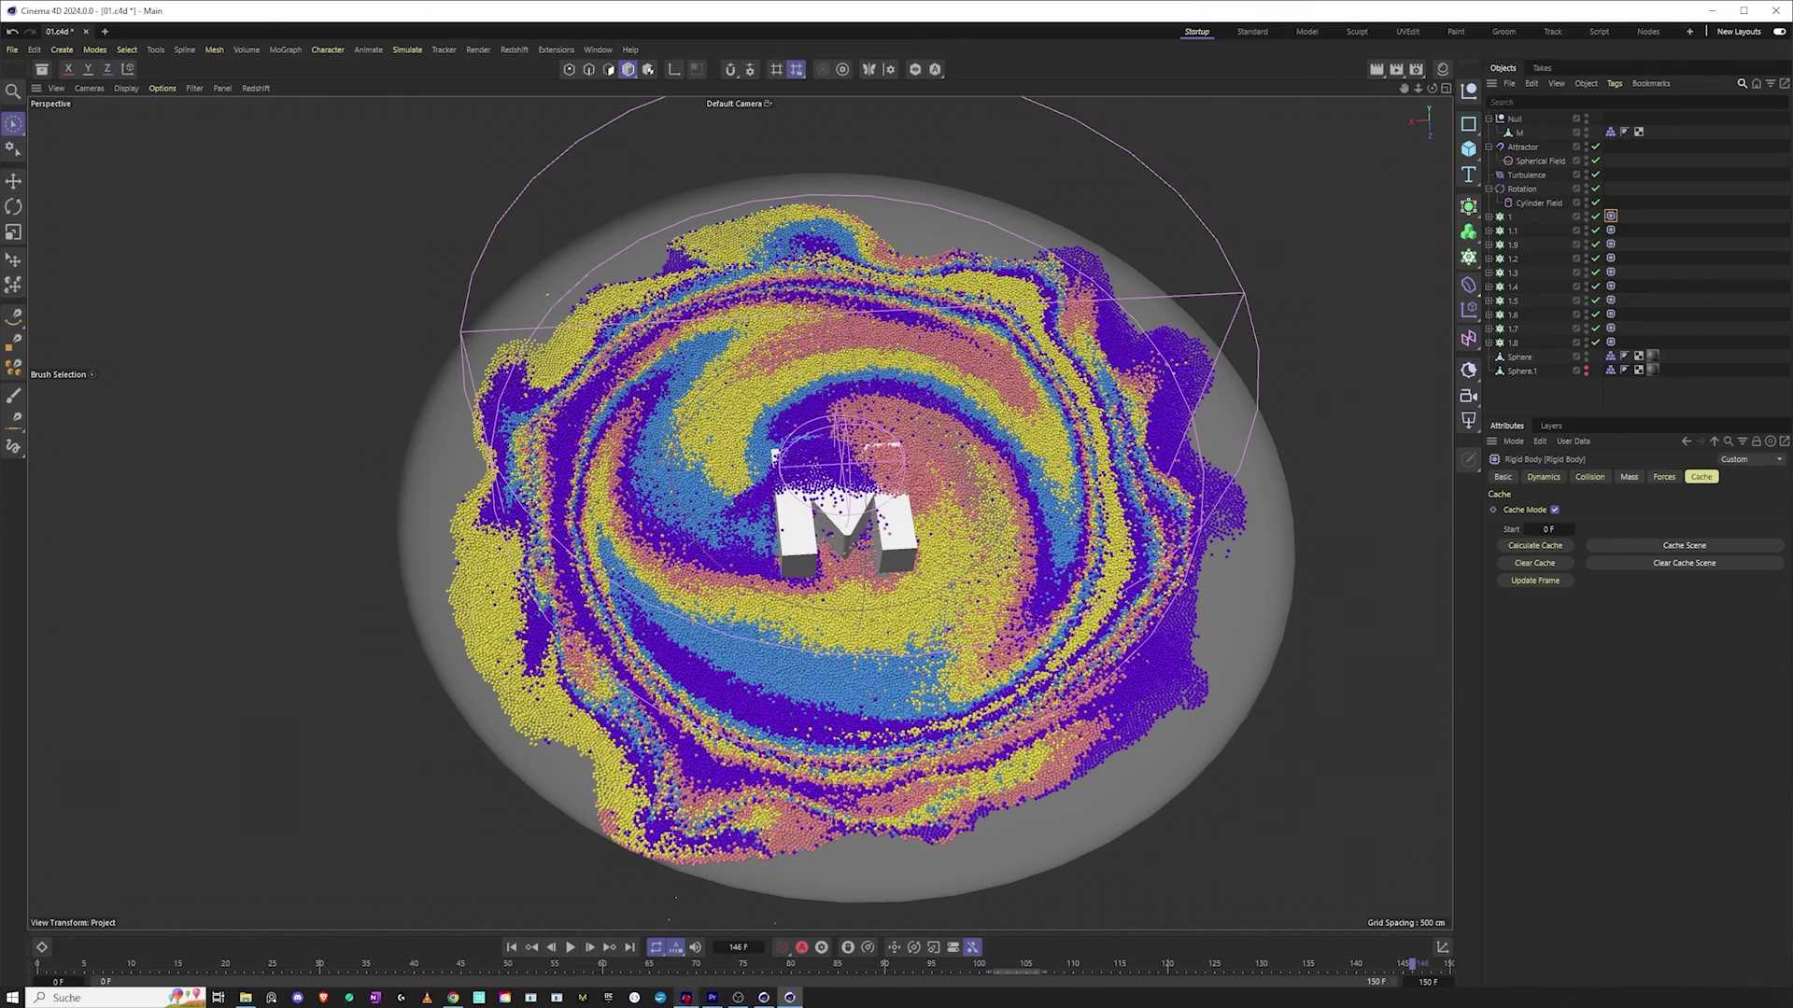
click(686, 998)
drag(576, 707, 545, 707)
key(space)
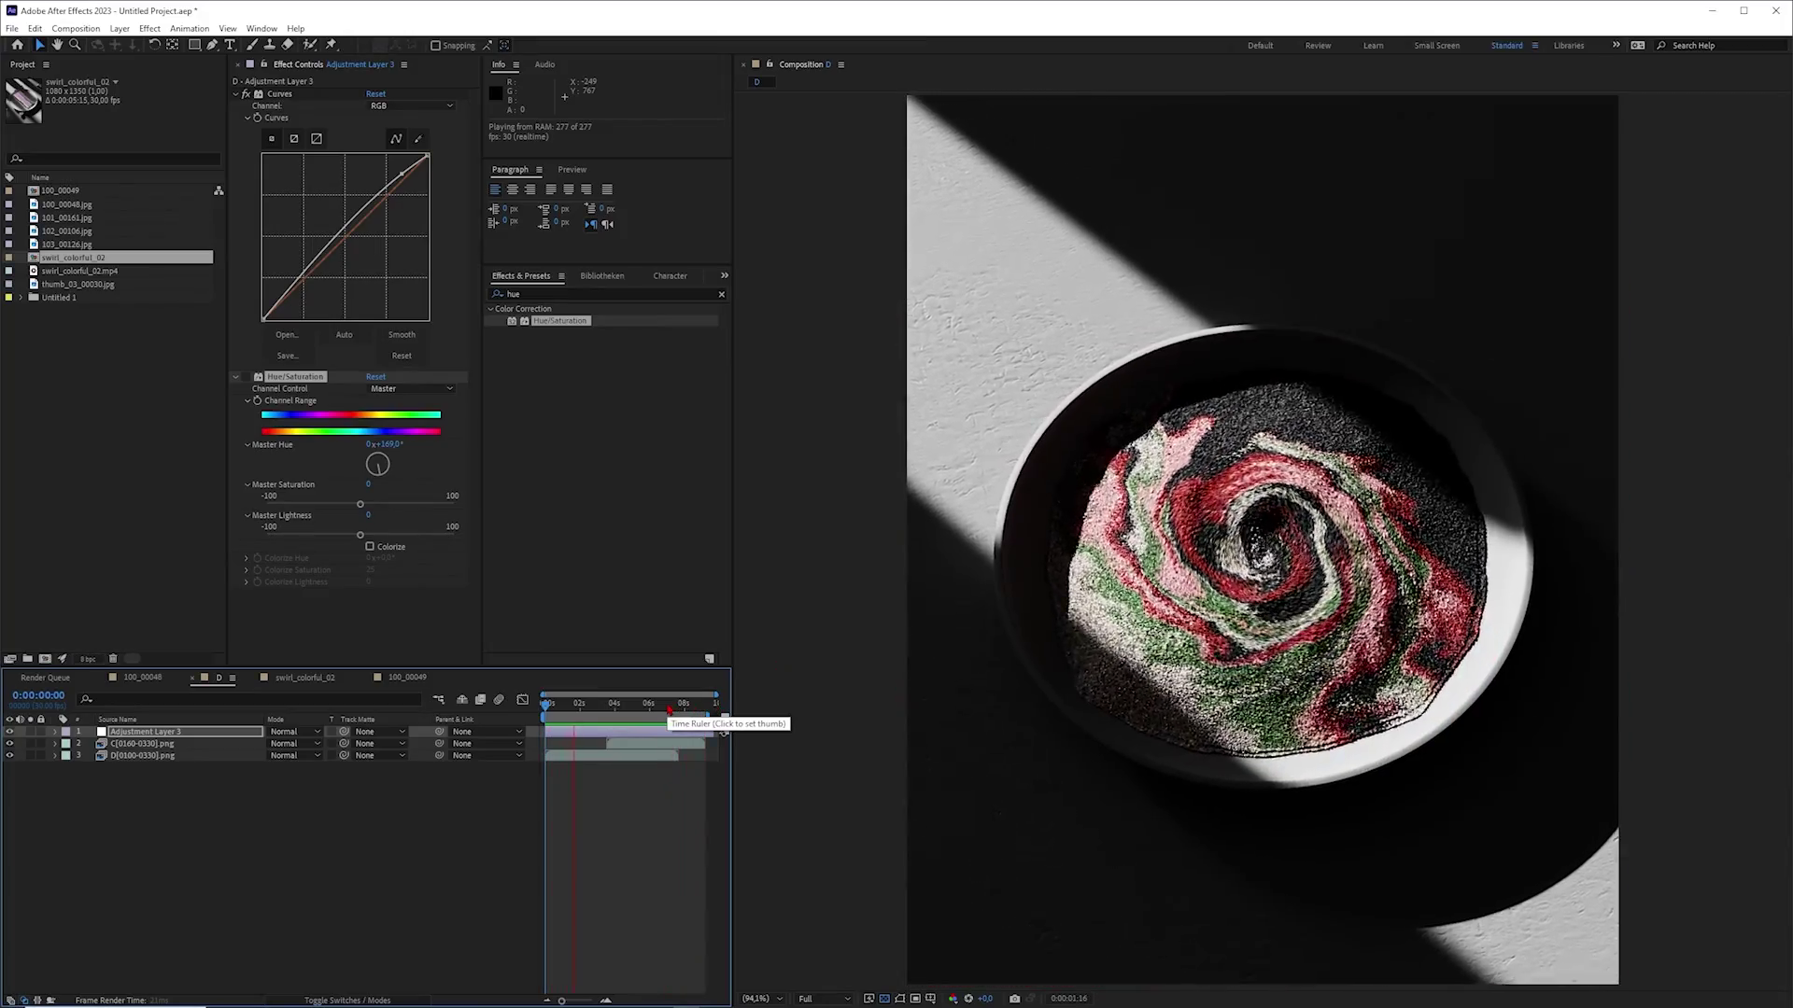
key(space)
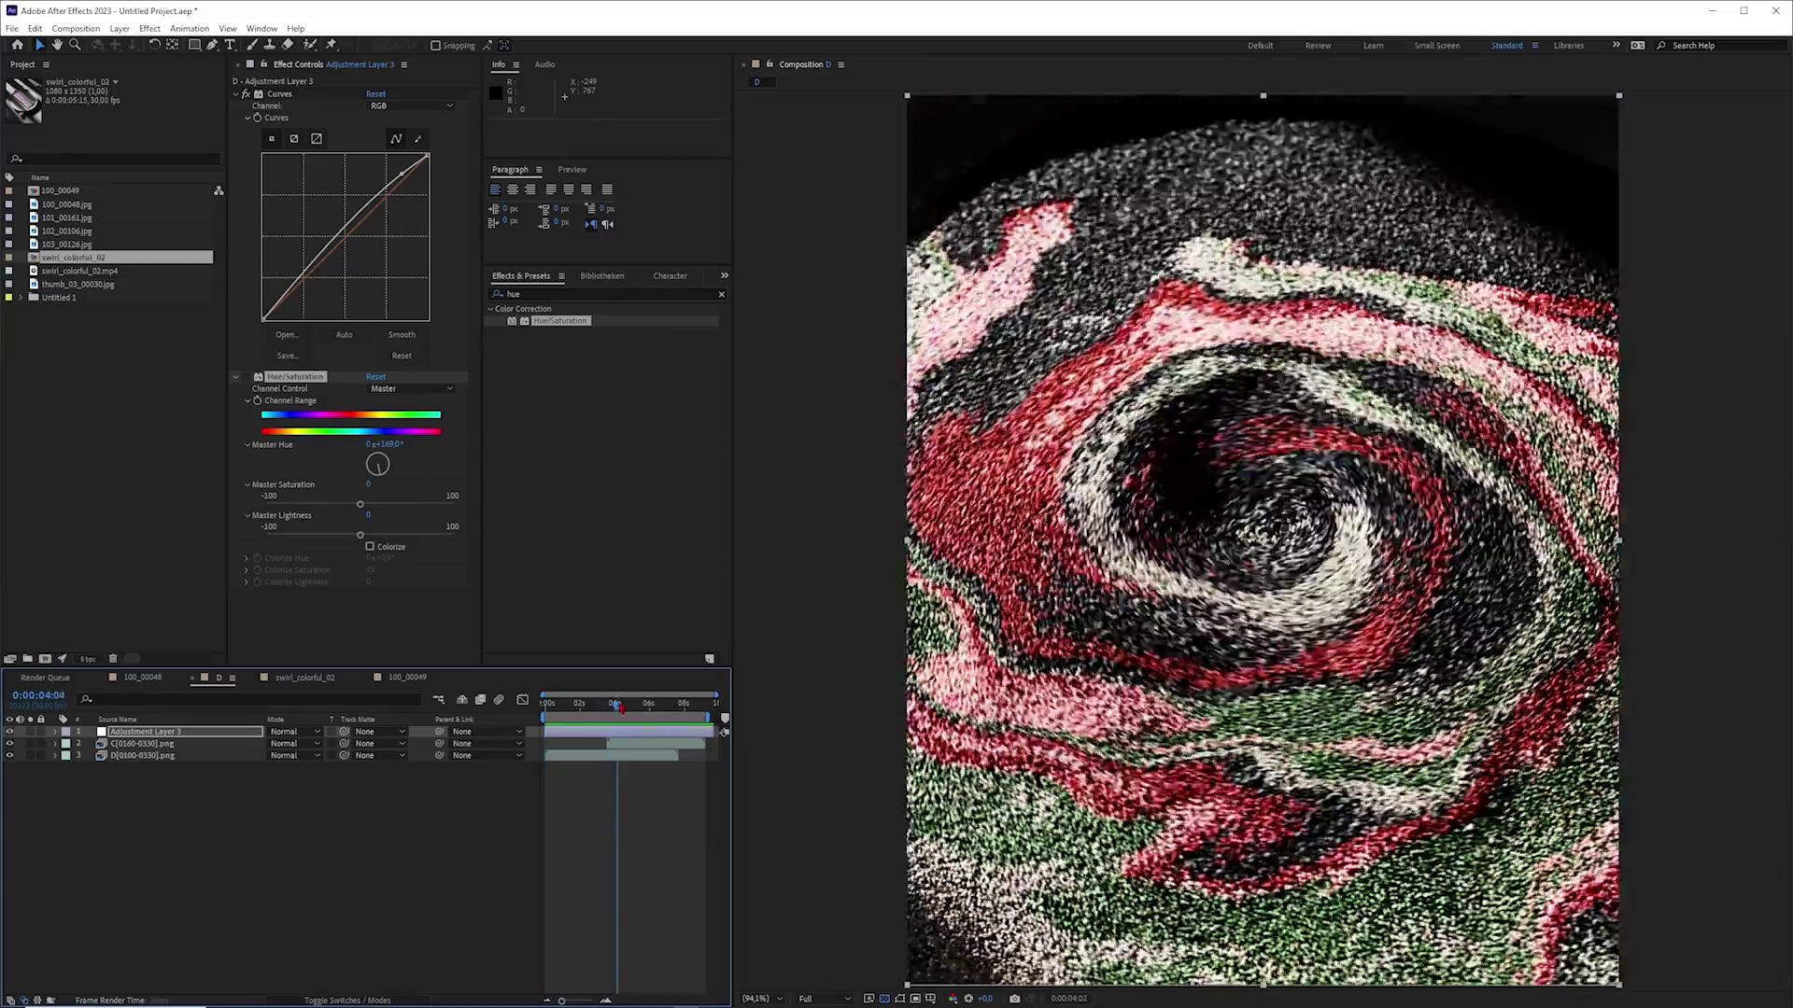
key(space)
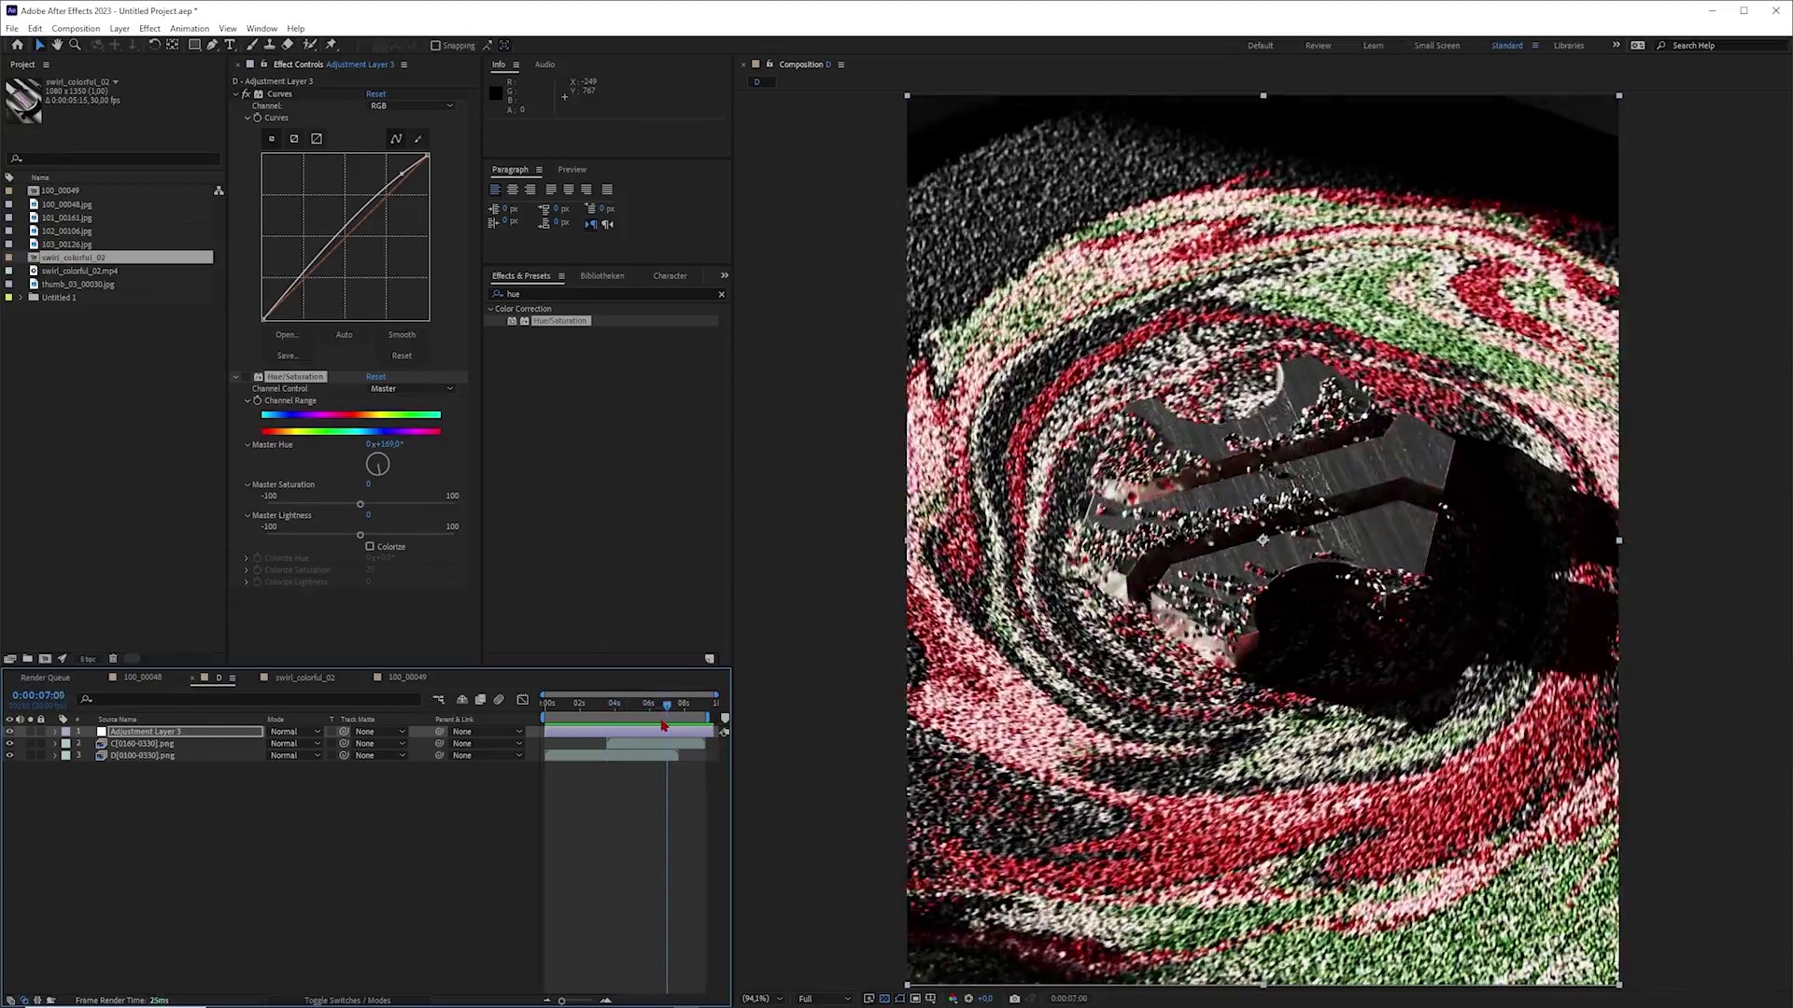
click(586, 715)
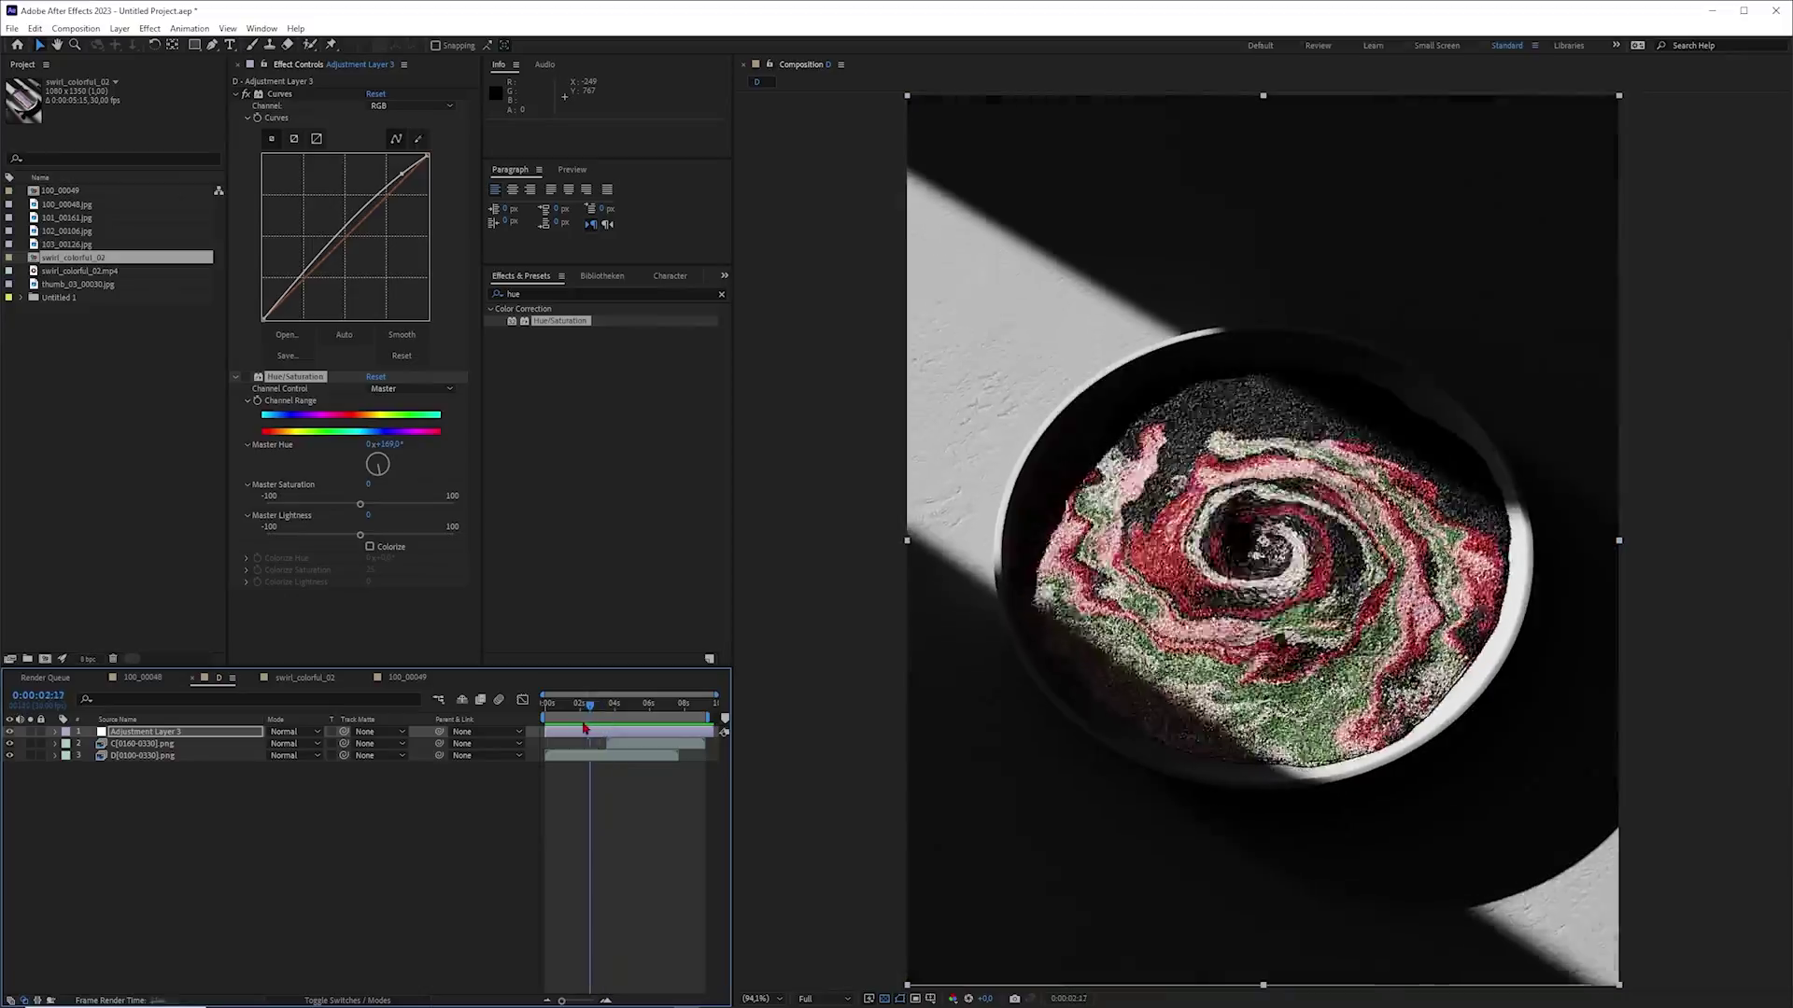
drag(583, 723, 565, 738)
mouse_move(616, 1006)
click(687, 994)
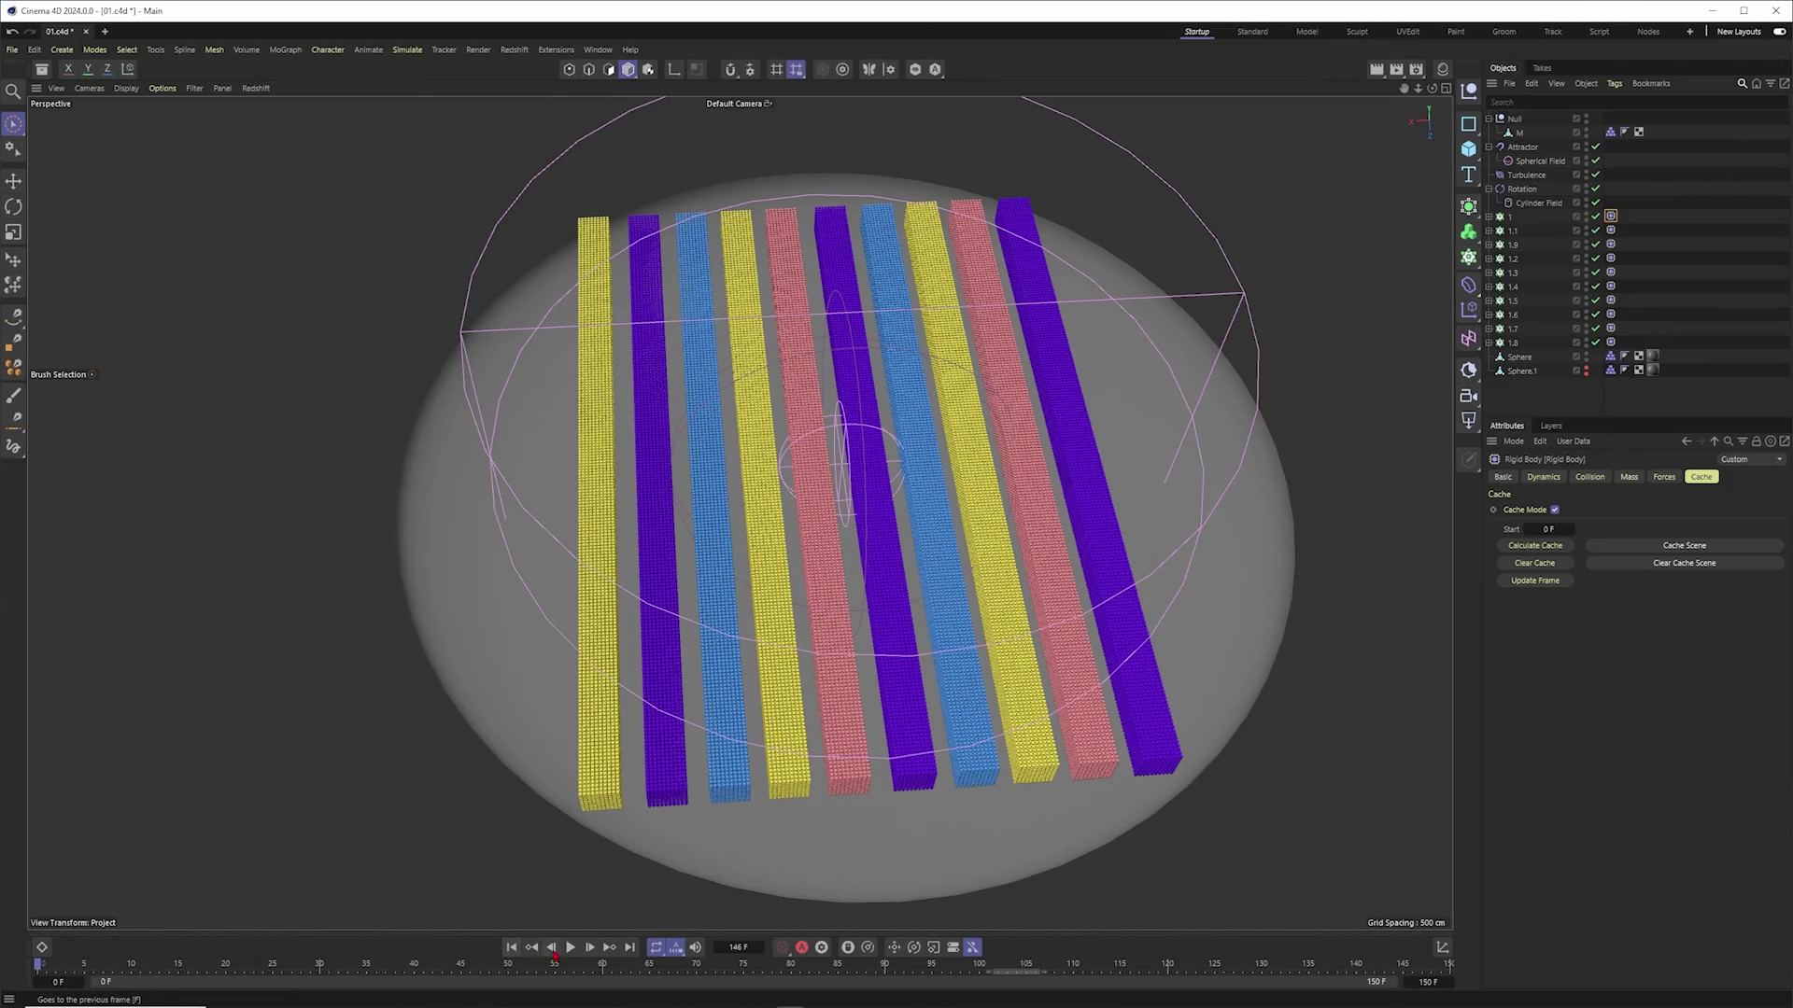